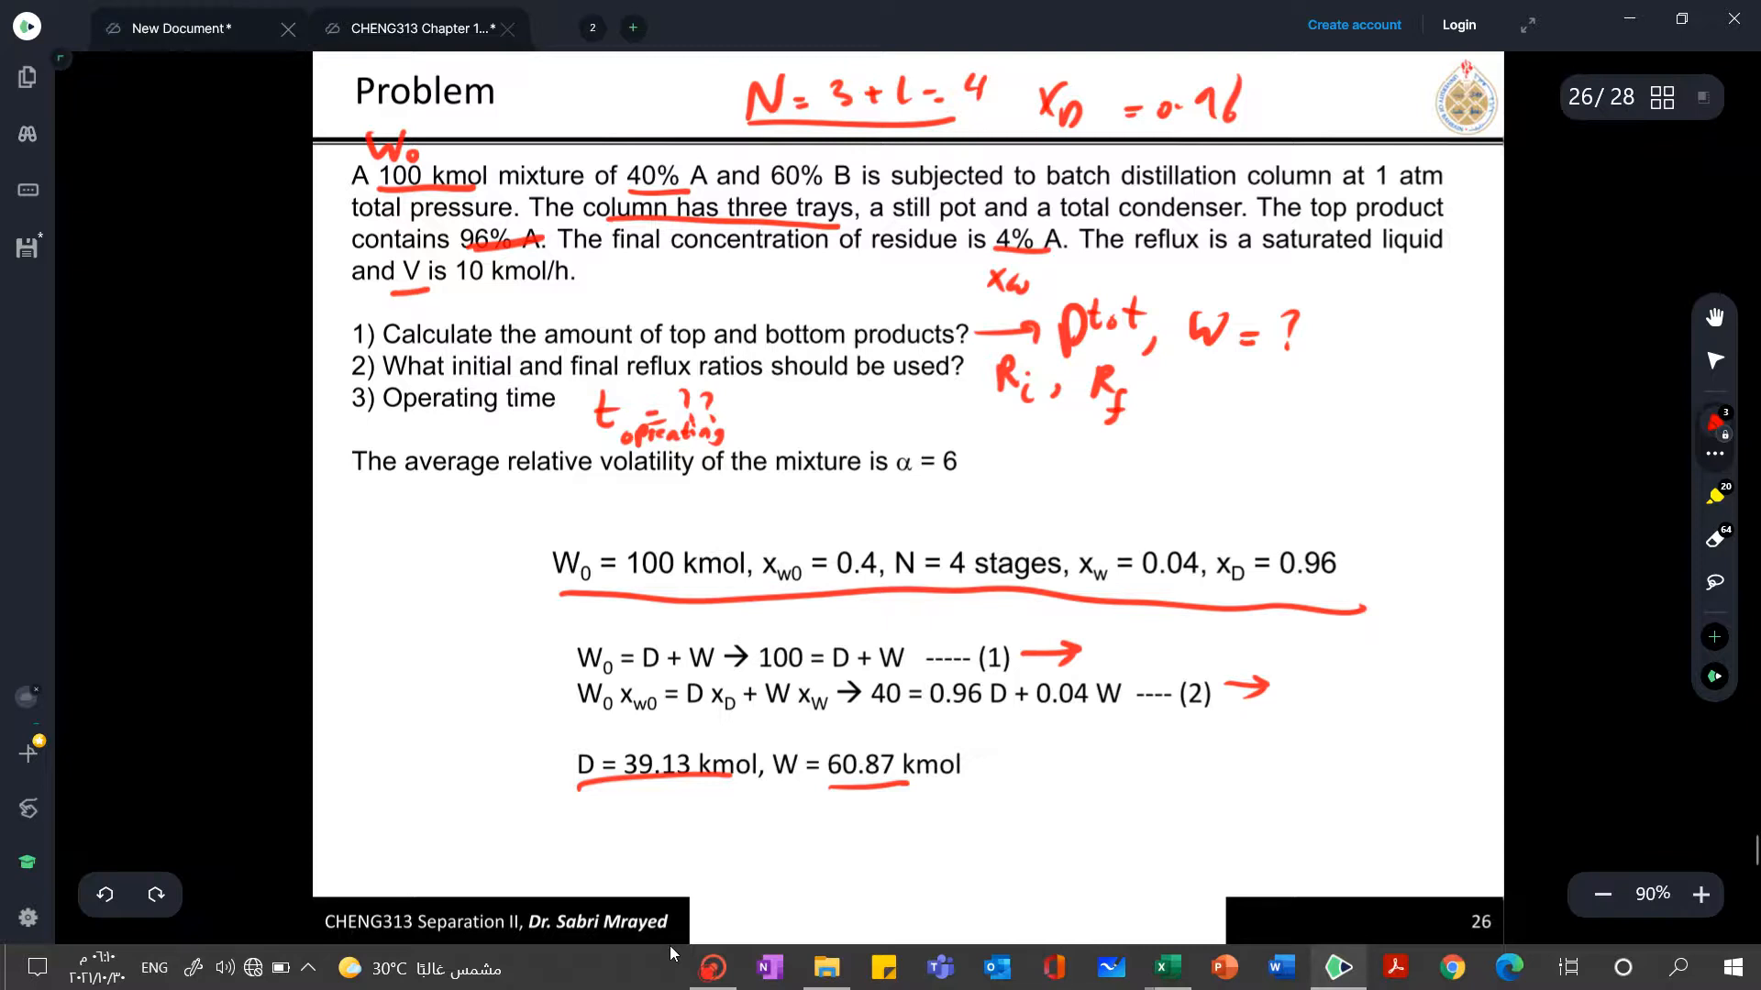
left_click(182, 28)
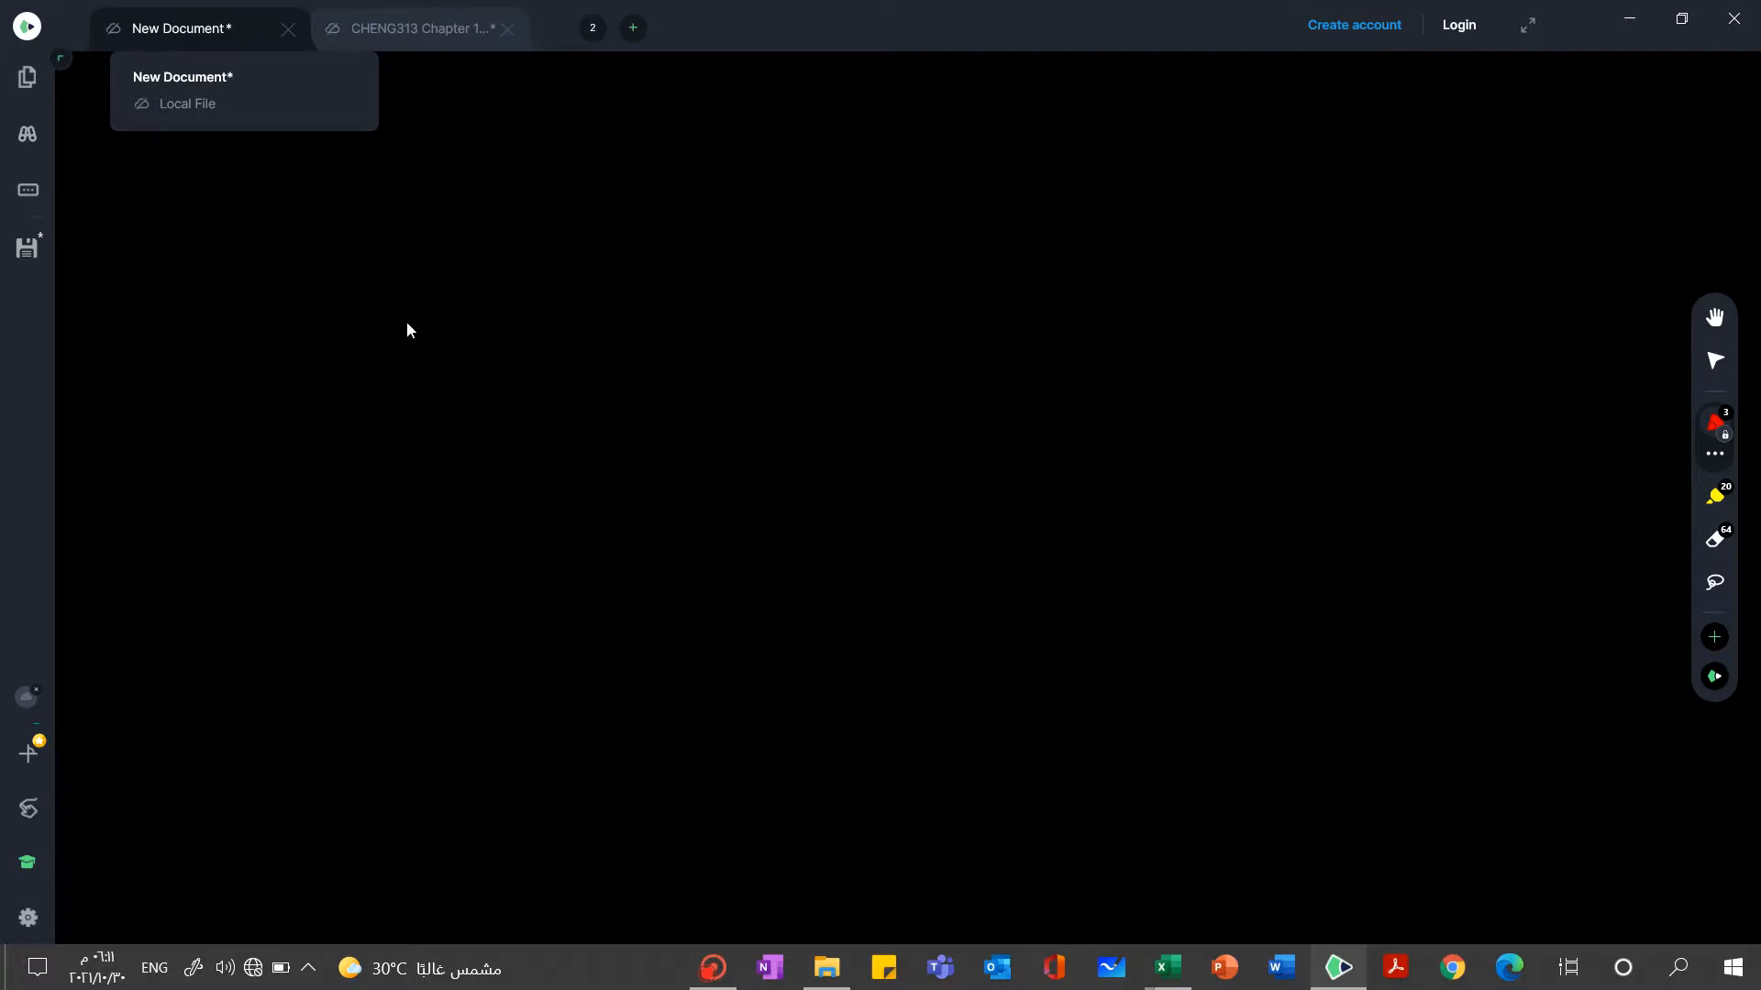
left_click(711, 960)
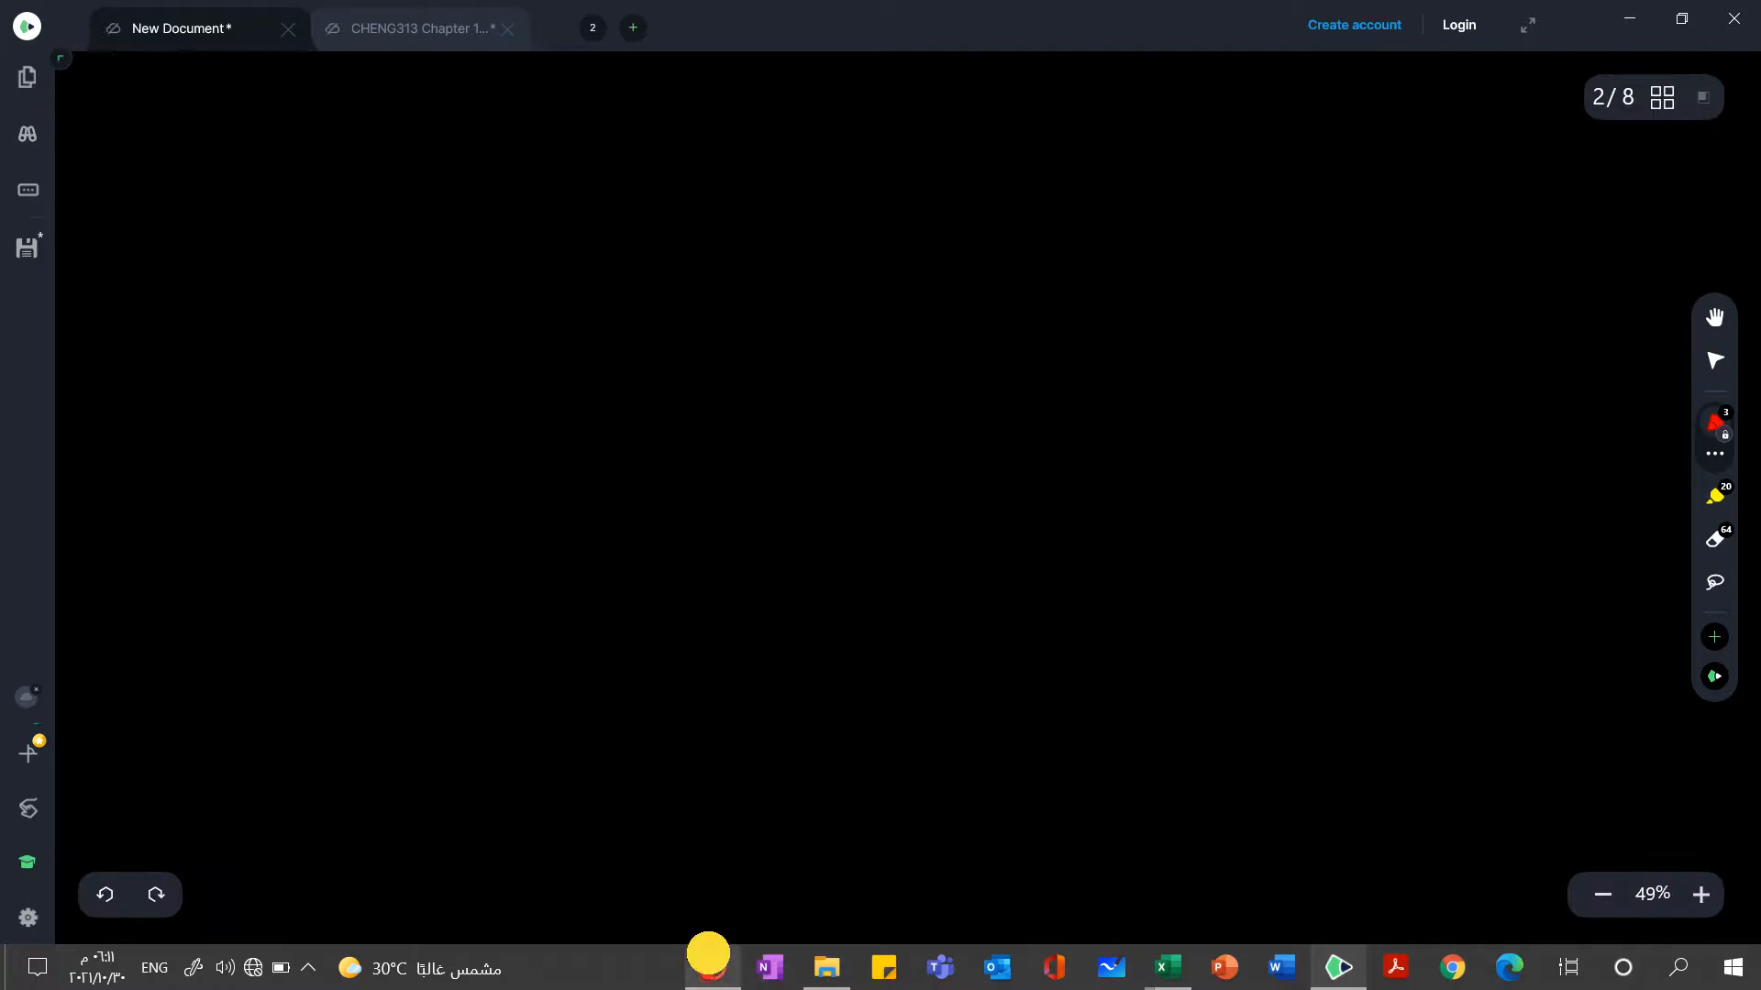
left_click(256, 101)
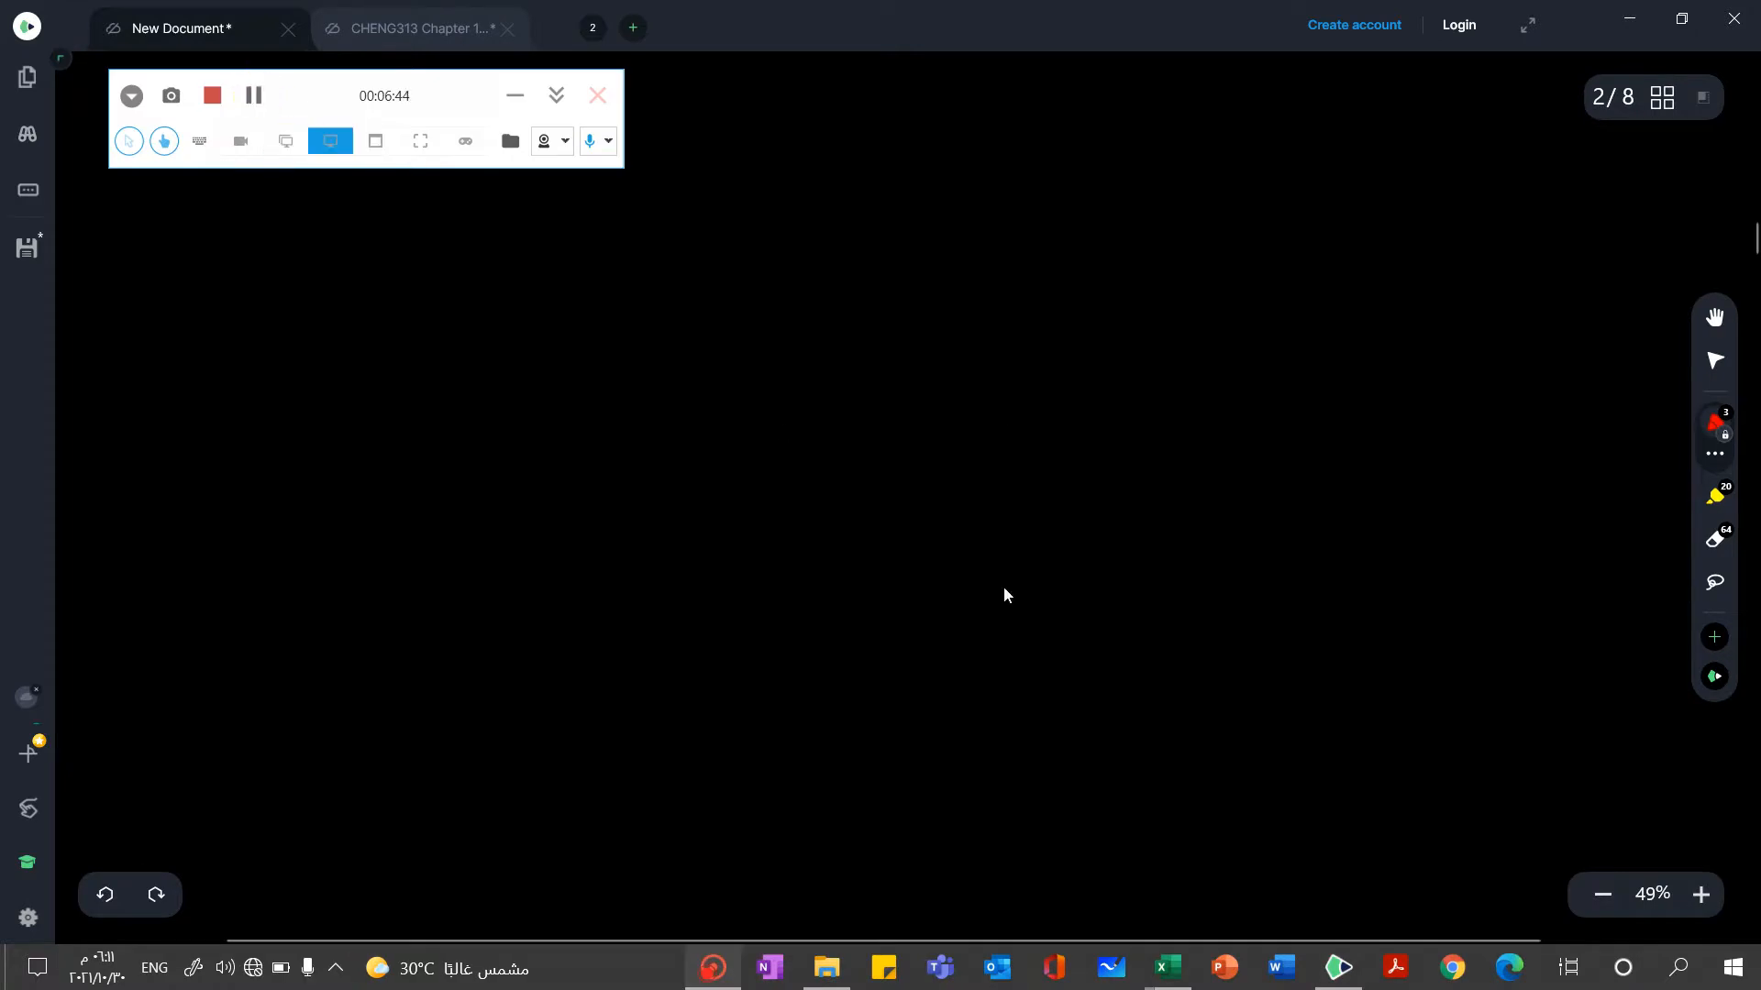
left_click(416, 28)
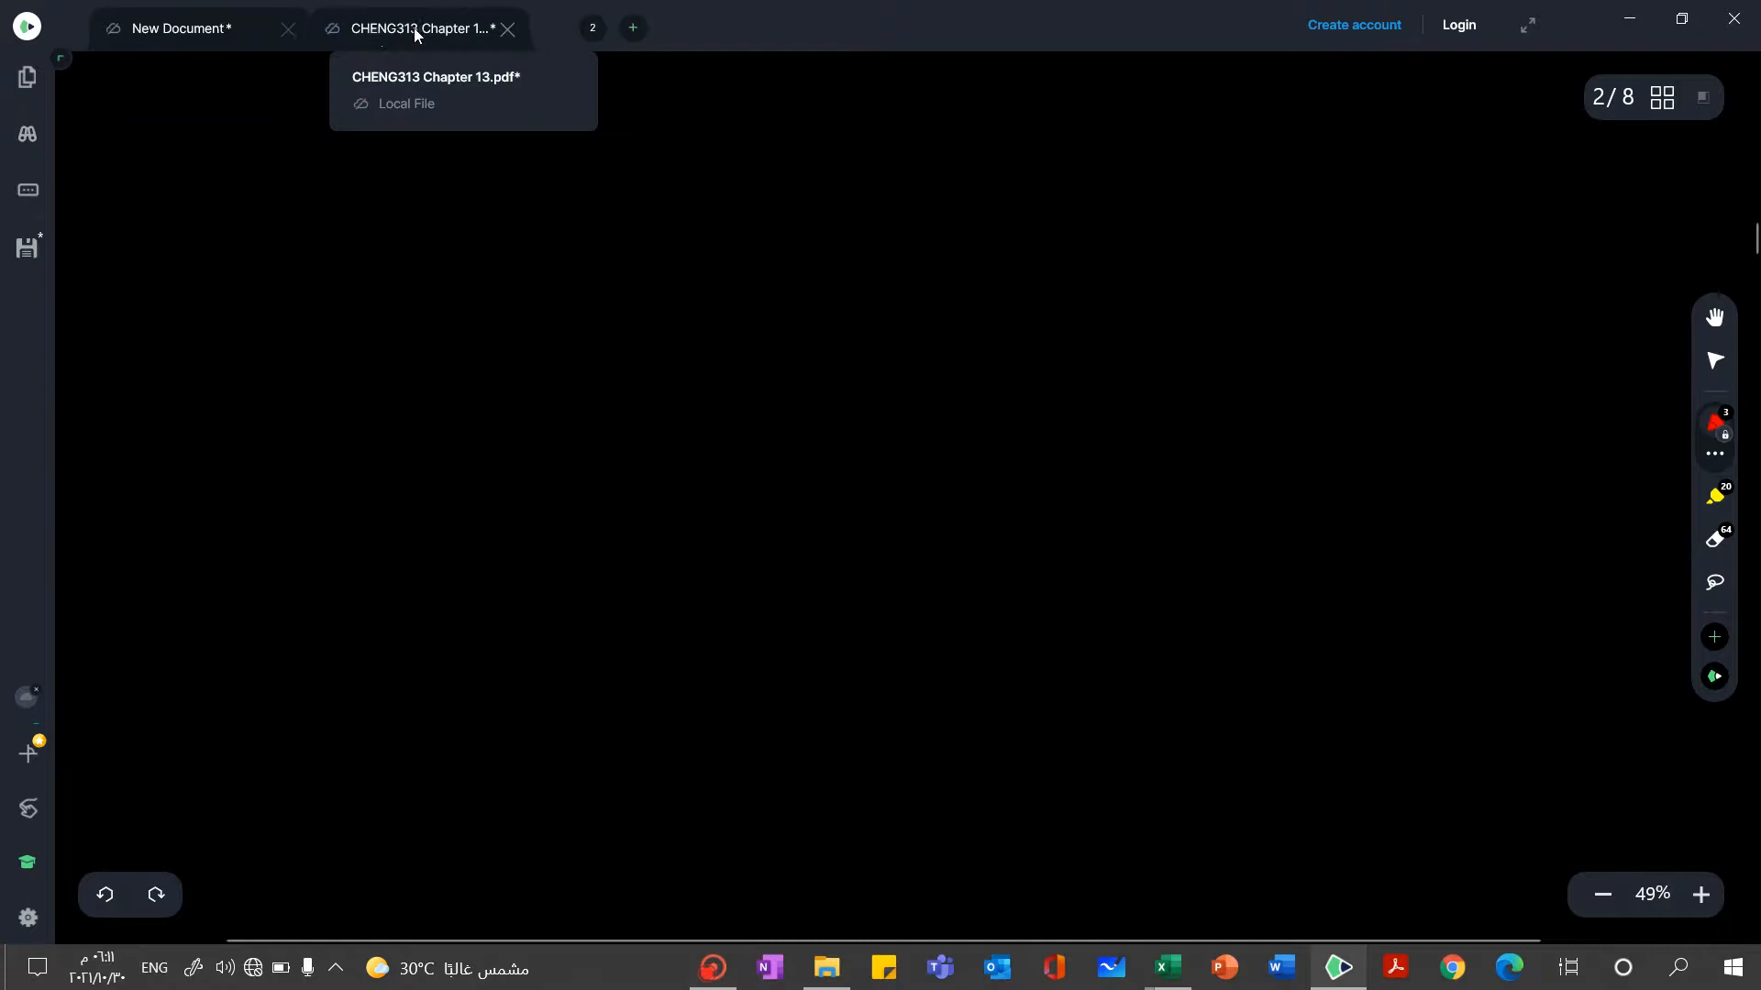
left_click(372, 36)
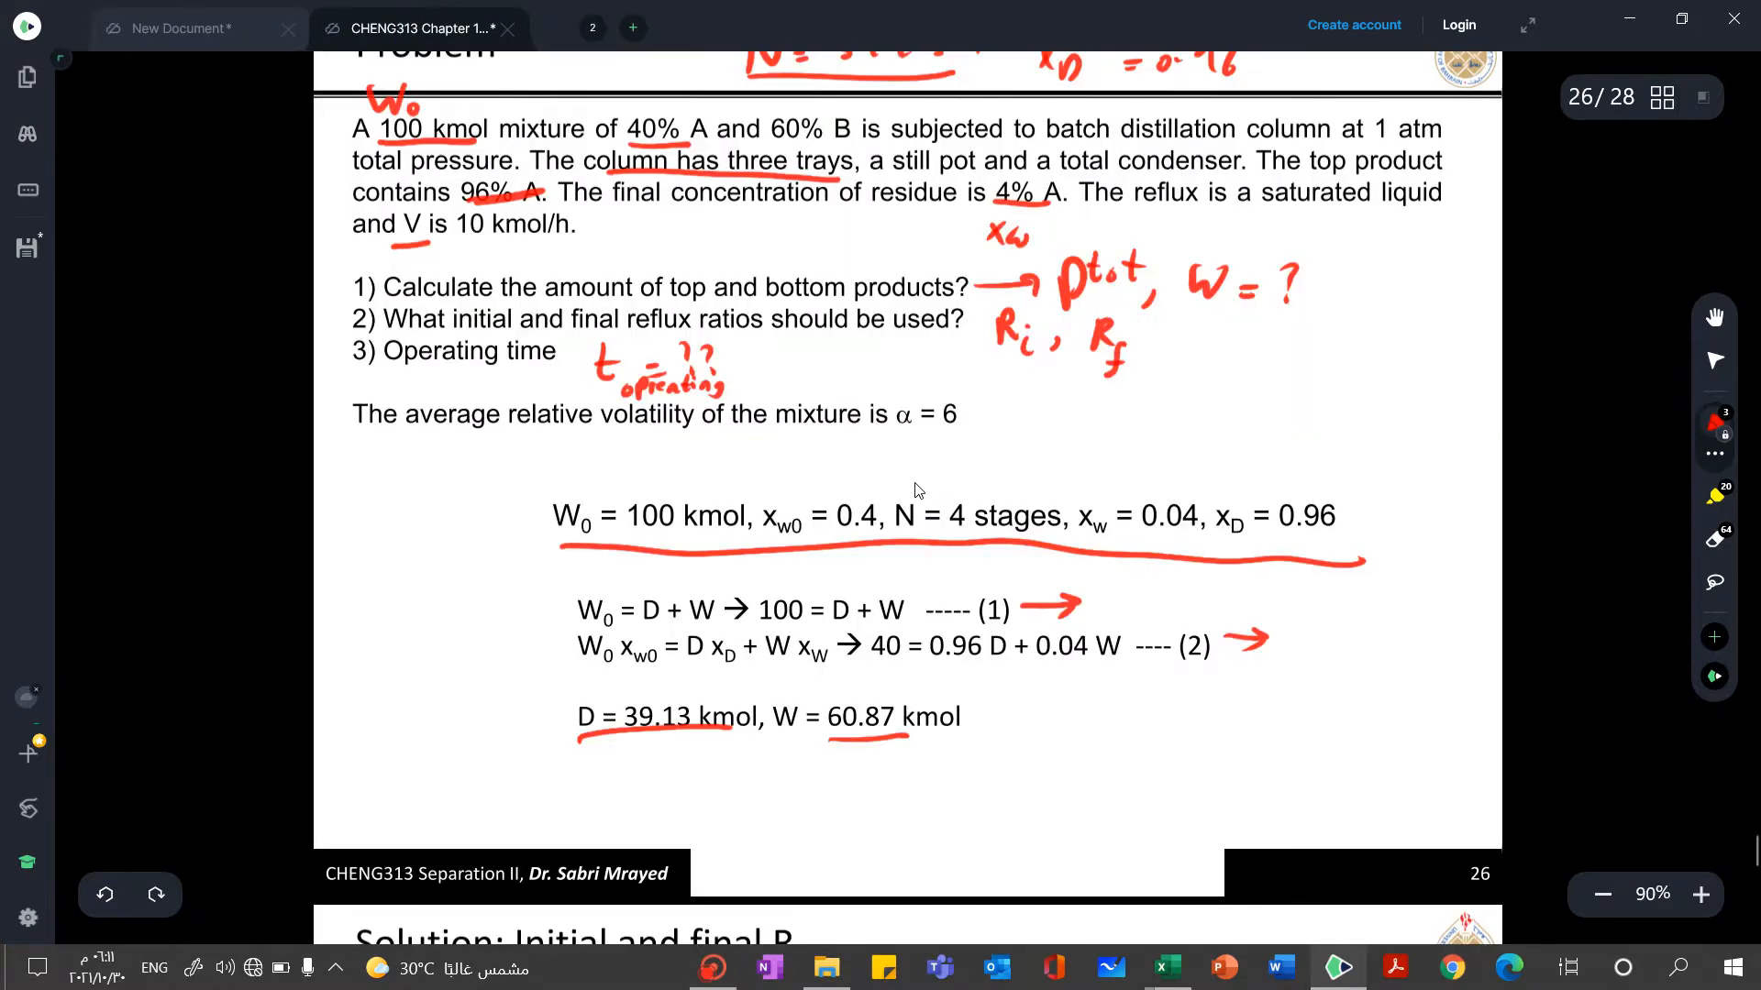
Circle the (L/V)initial label in red on the graph of slide 22, Batch distillation with constant xD
scroll(916, 491, "up", 2)
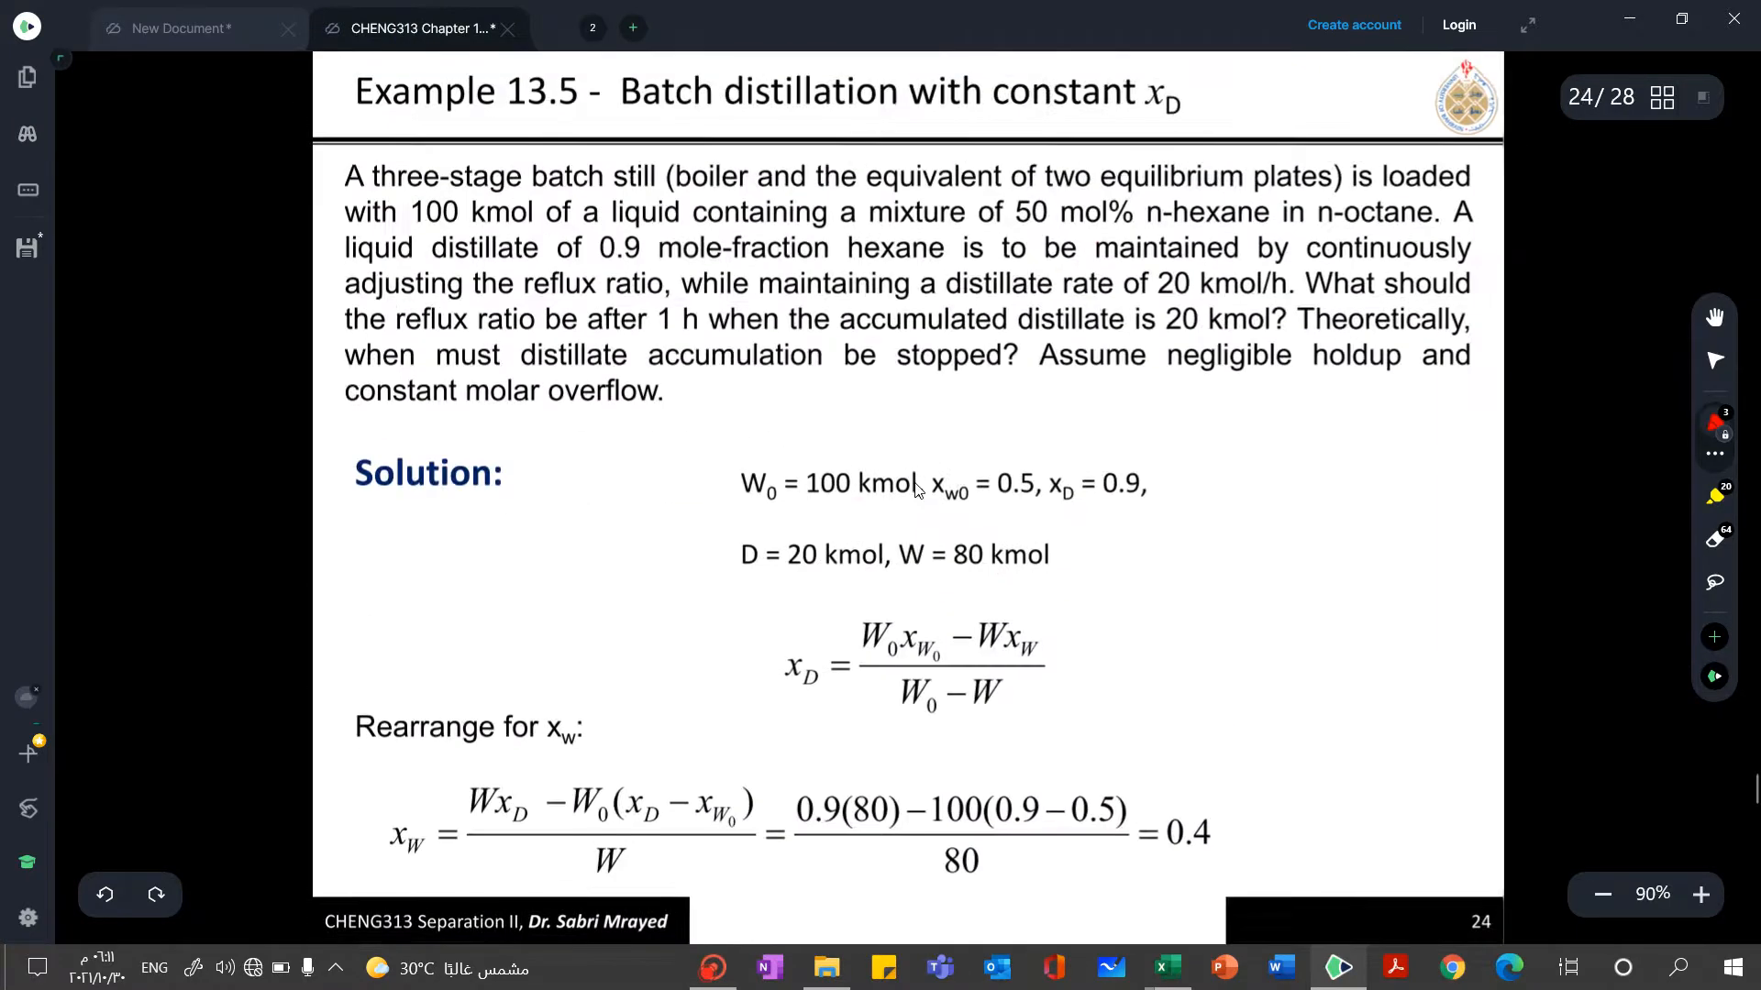
scroll(915, 491, "down", 2)
scroll(915, 491, "up", 4)
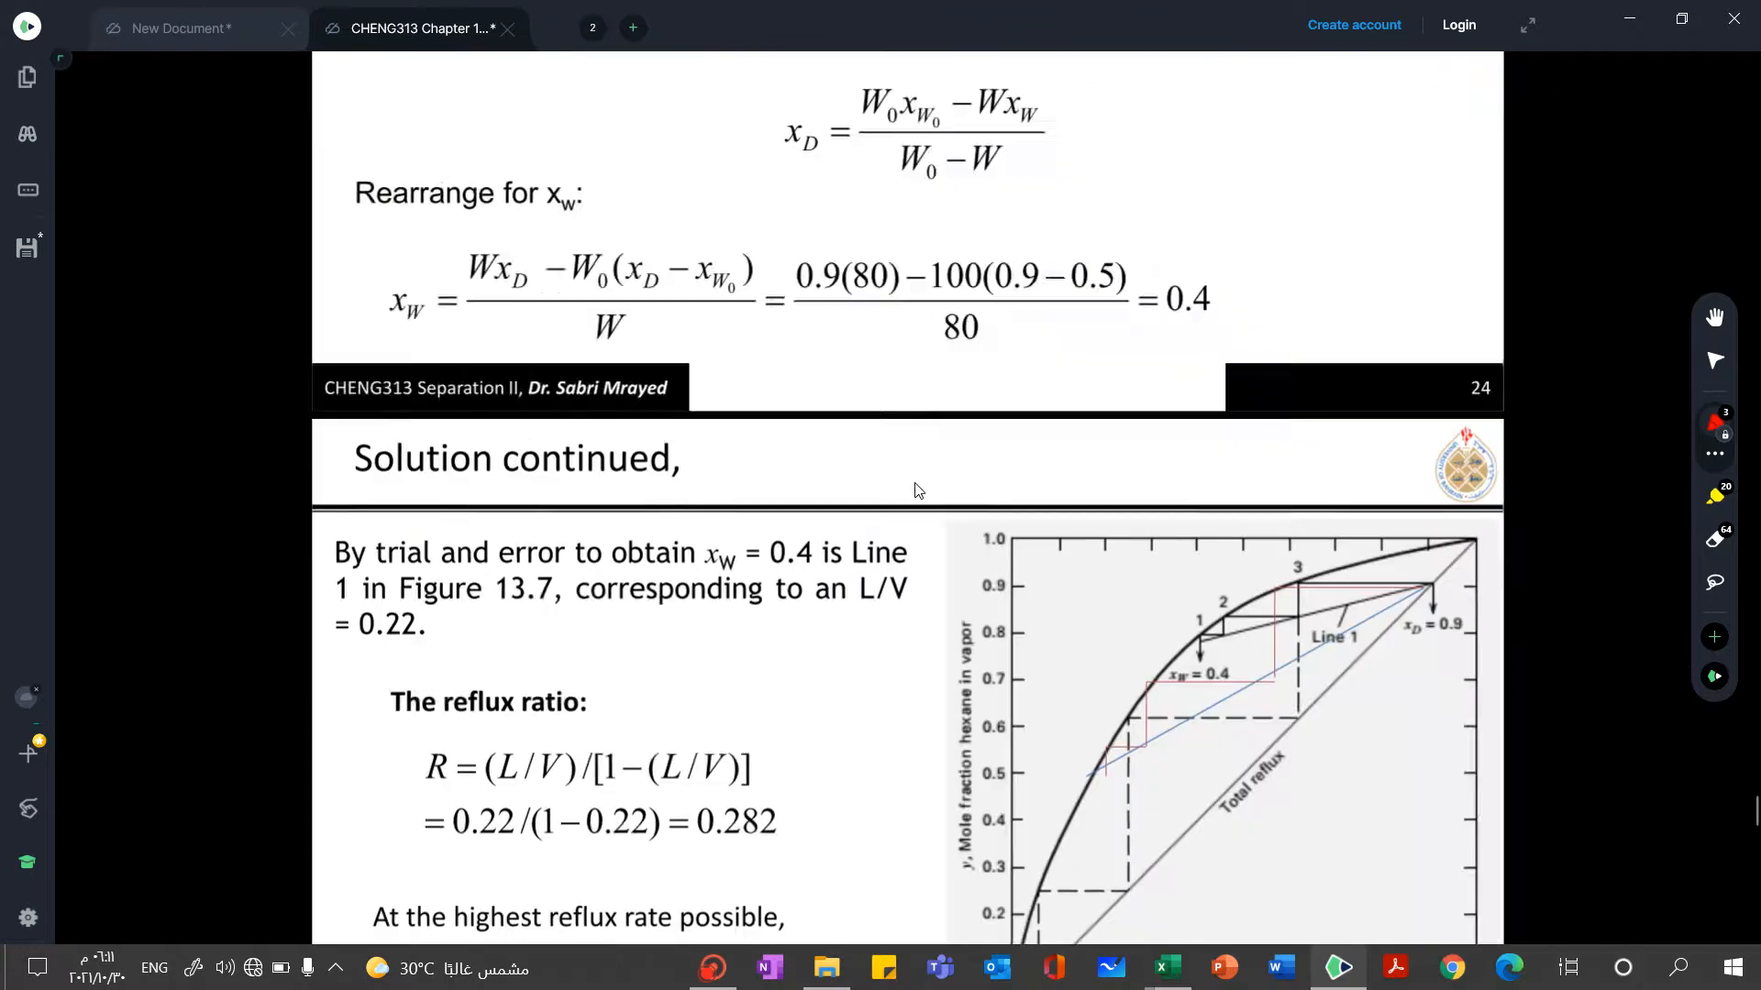
scroll(916, 490, "up", 3)
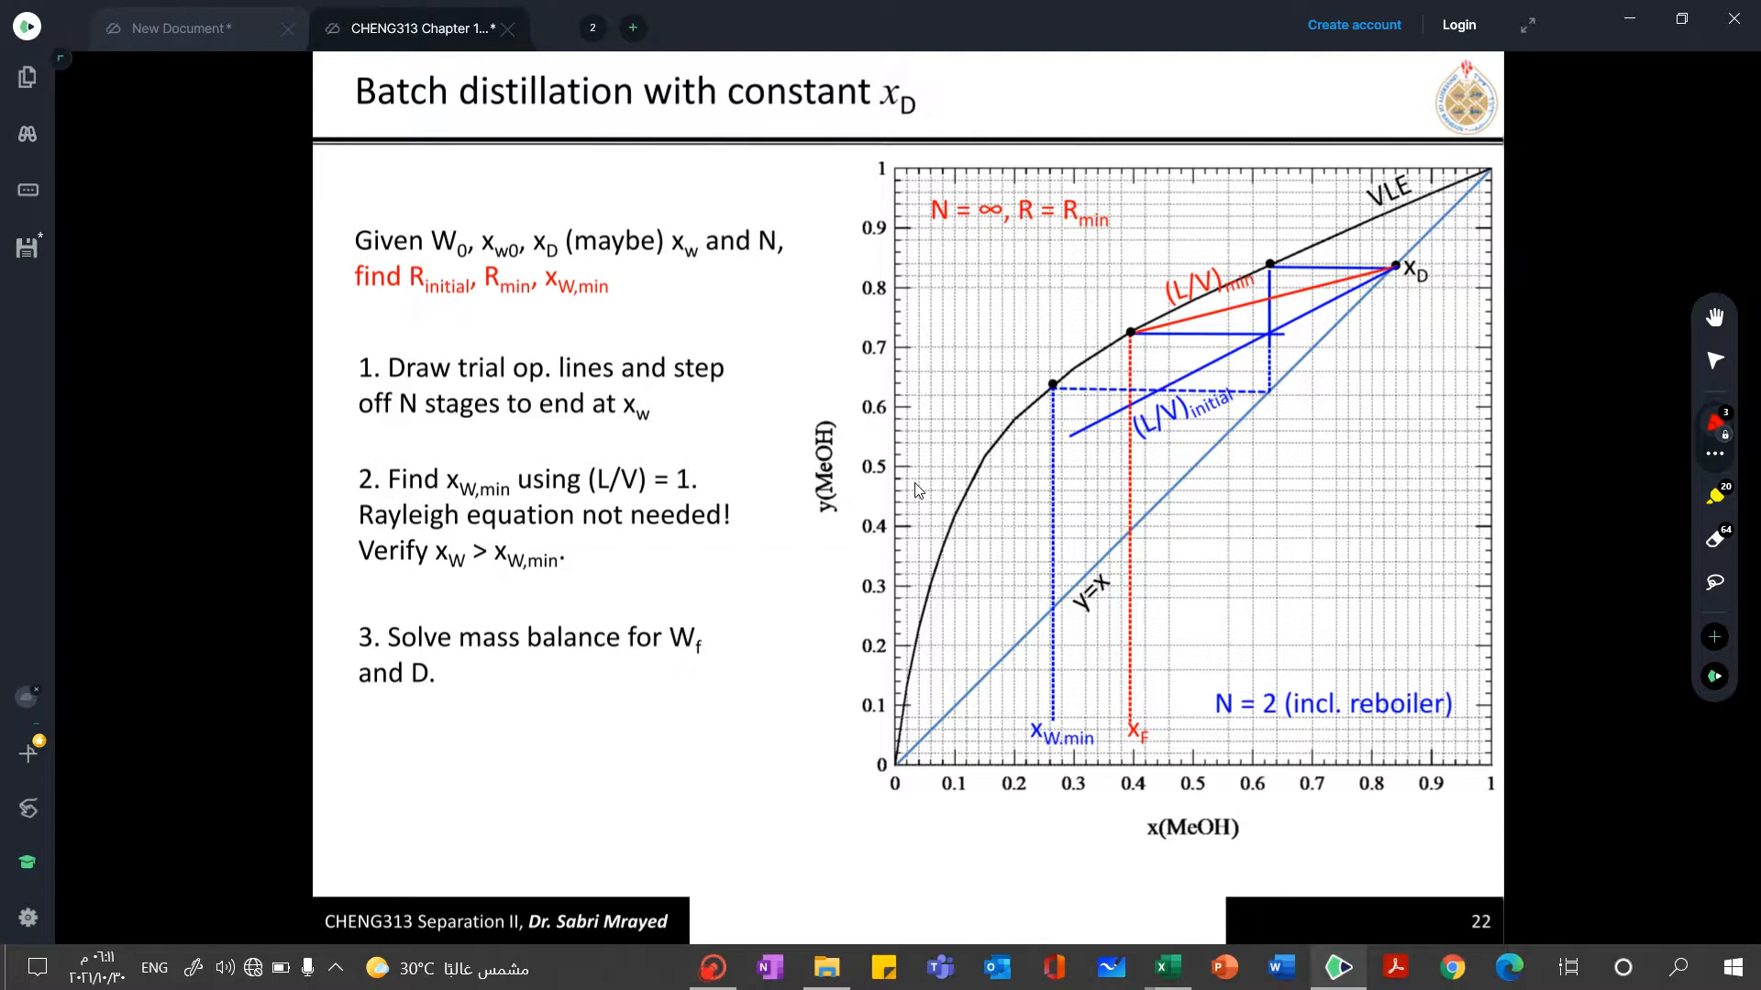
mouse_move(1257, 380)
left_mouse_down()
mouse_move(1207, 383)
mouse_move(1127, 433)
mouse_move(1243, 393)
left_mouse_up()
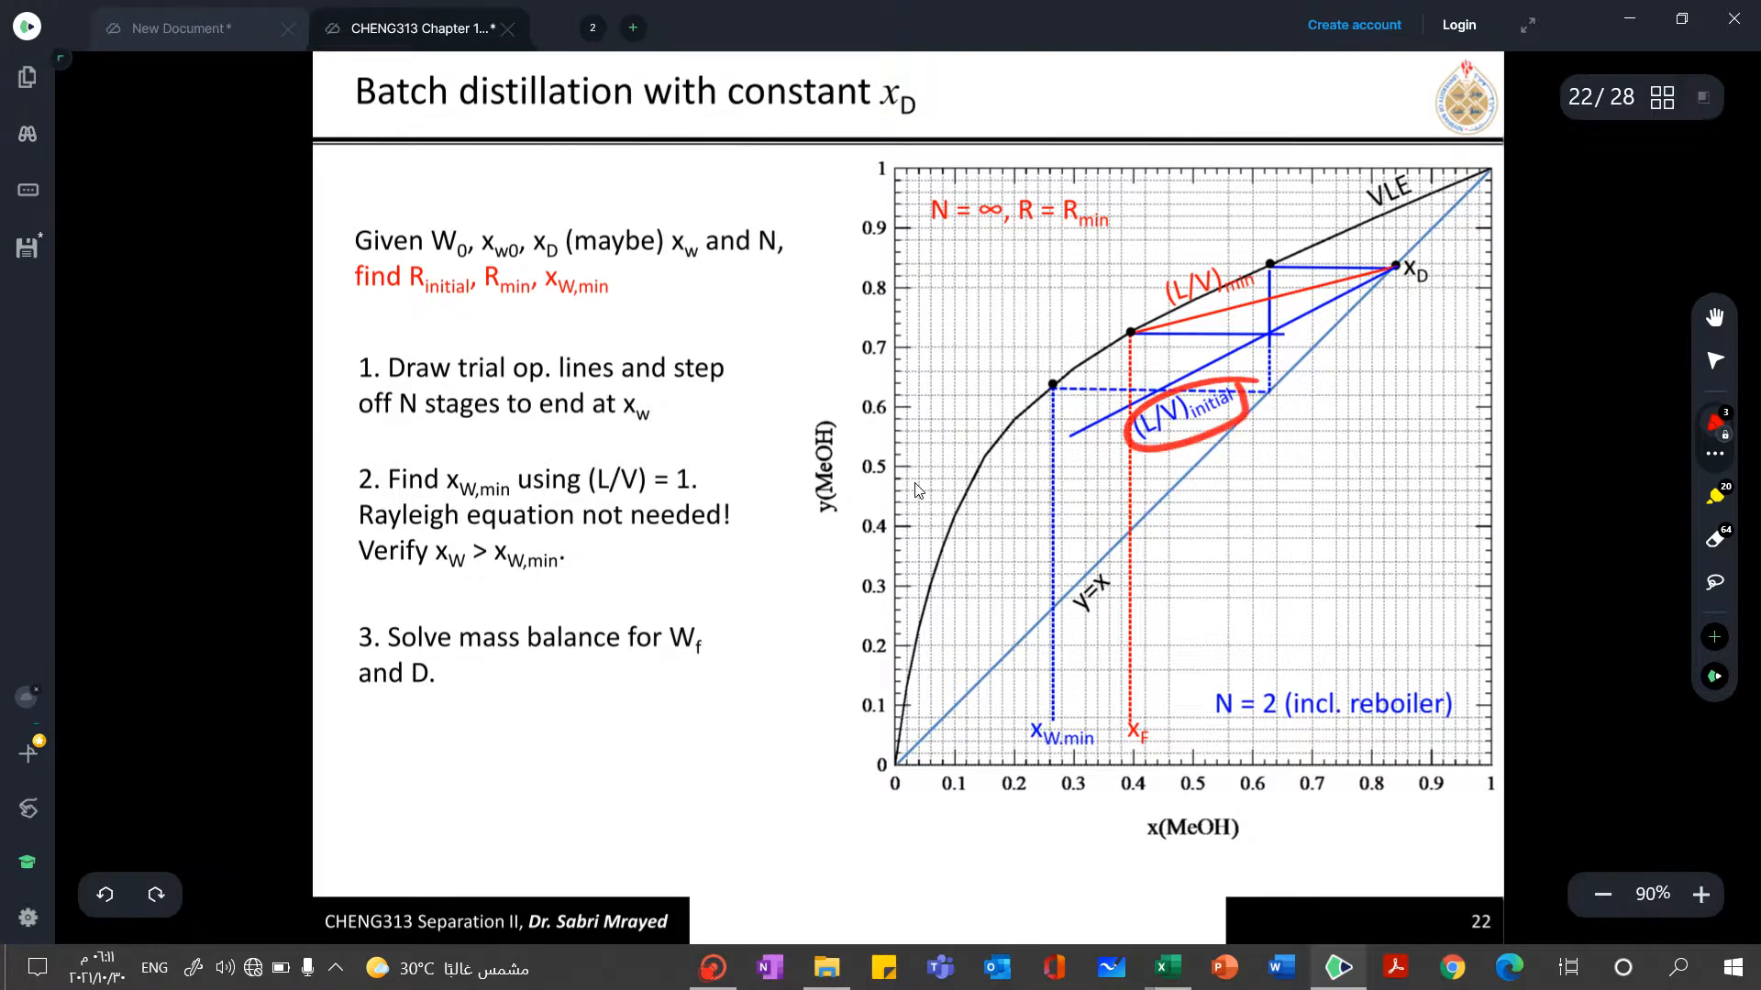
left_click(724, 979)
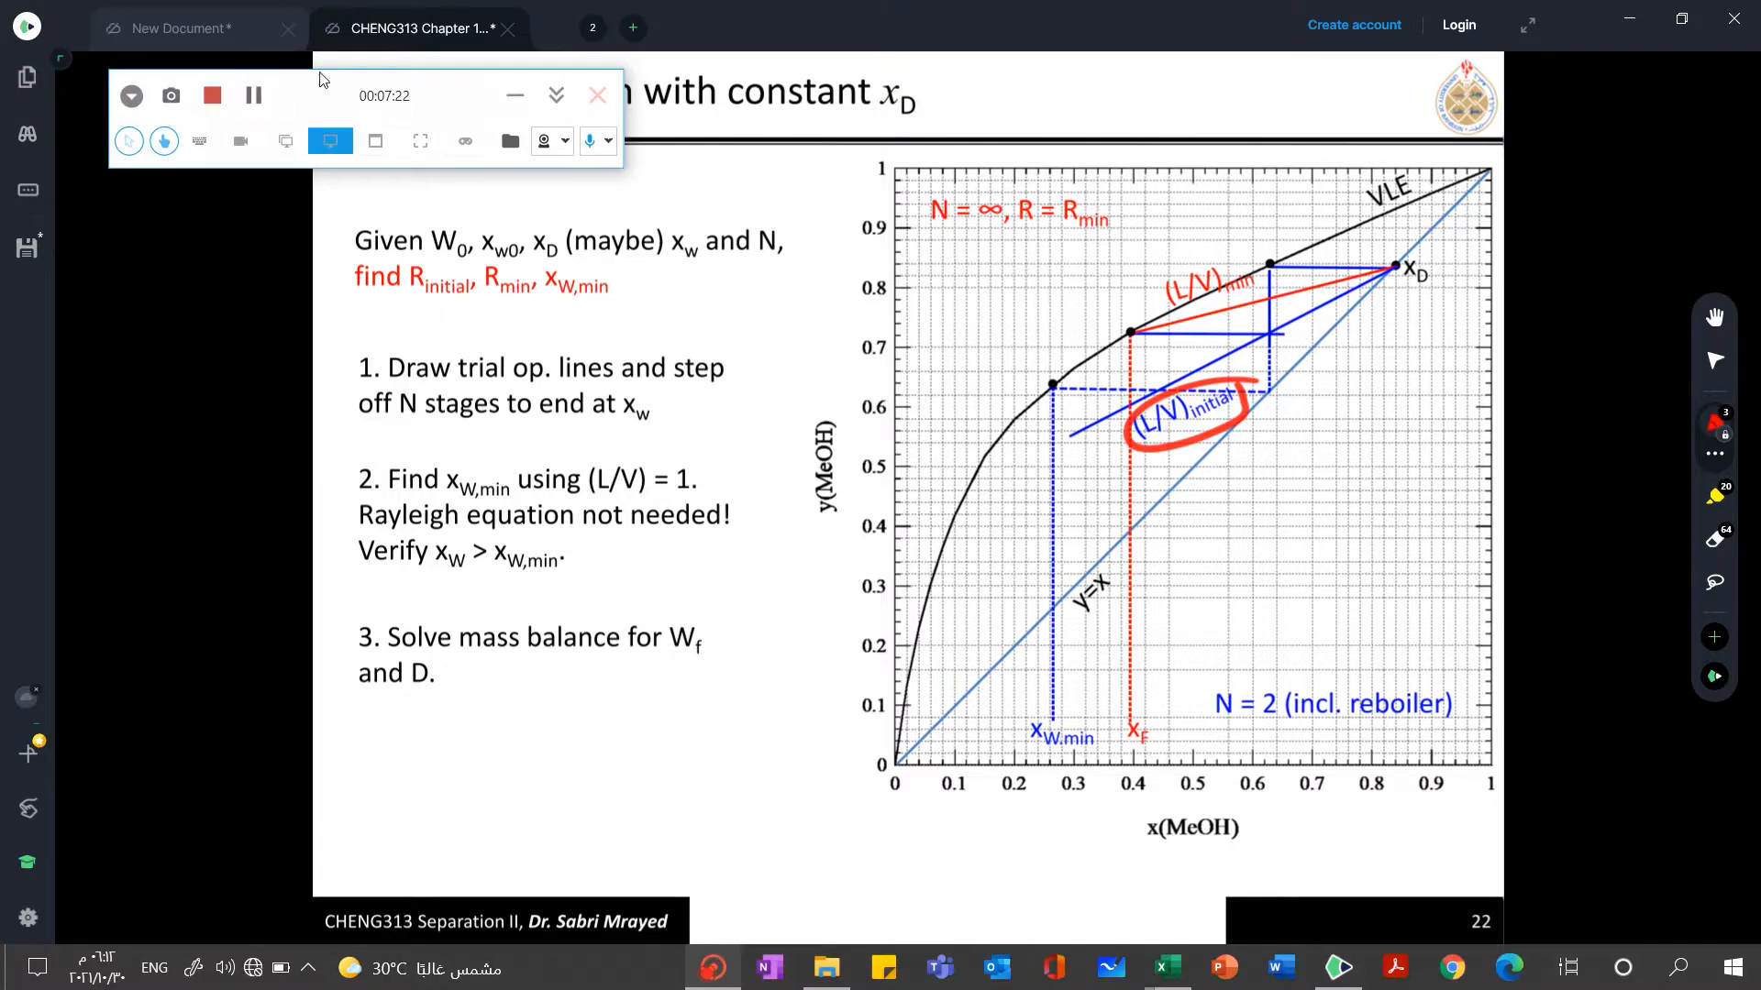
Handwrite "Ri @ xw = xw0 = 0.4" in red at the top of the blank page in New Document
left_click(207, 7)
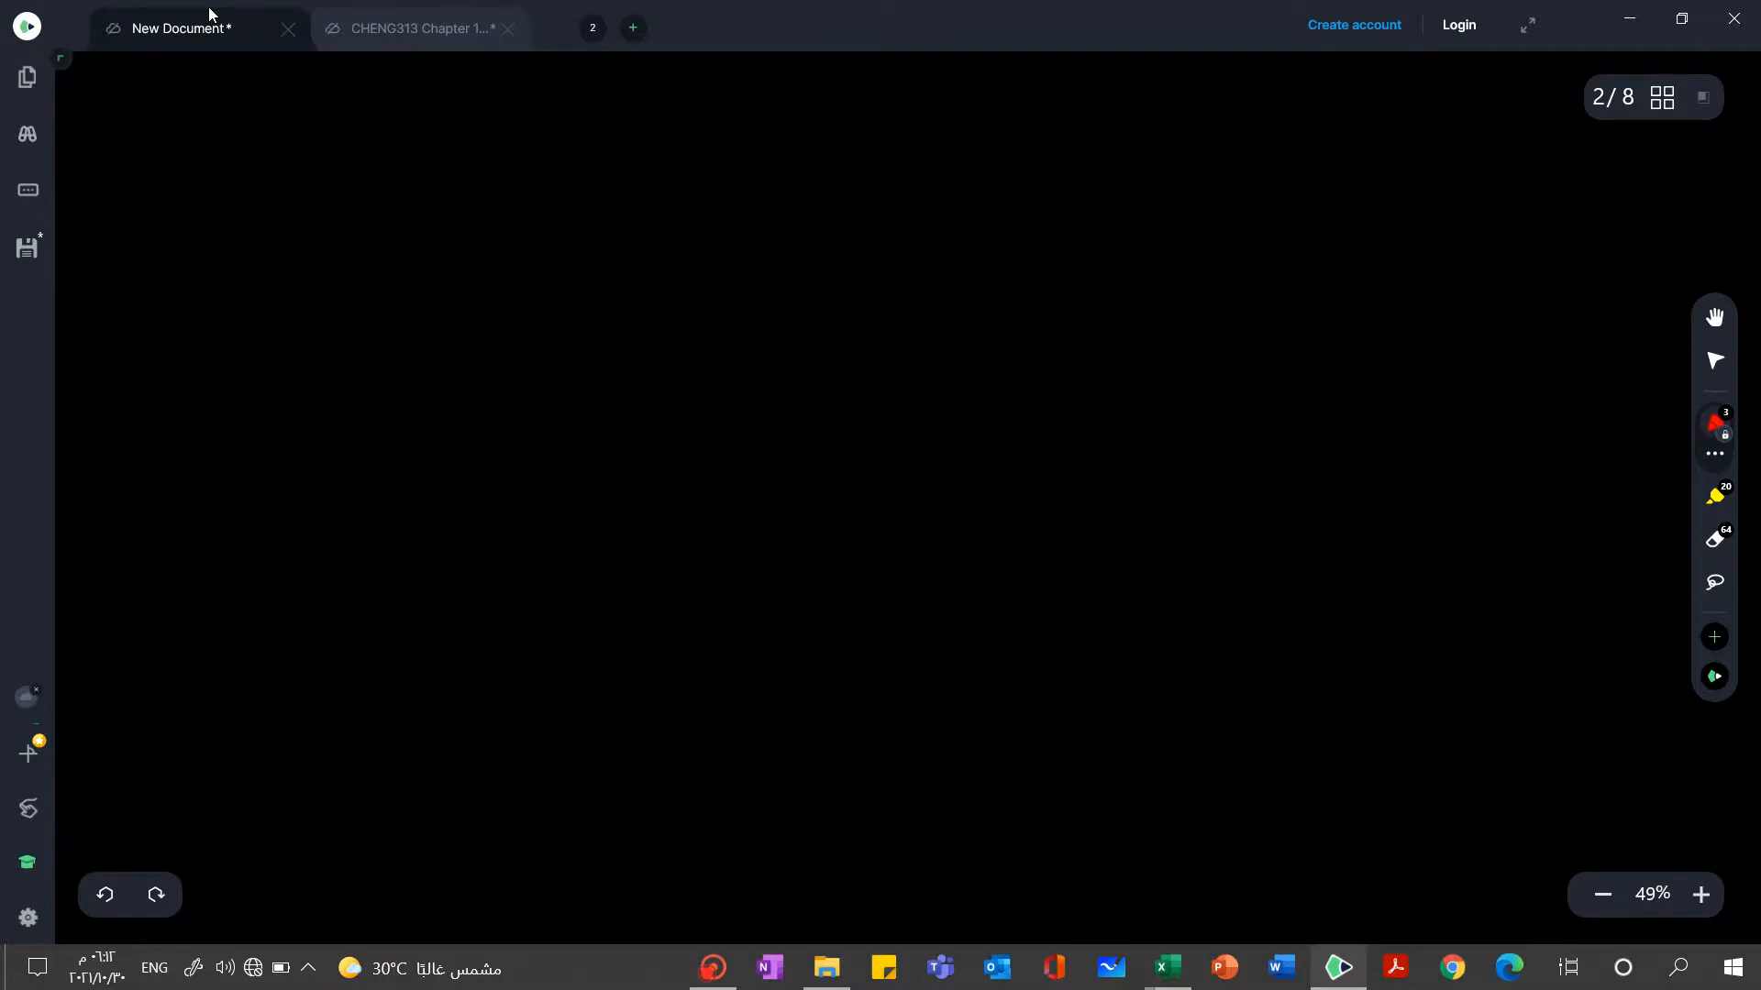
mouse_move(270, 147)
left_mouse_down()
mouse_move(289, 139)
mouse_move(301, 174)
left_mouse_up()
mouse_move(308, 172)
left_mouse_down()
mouse_move(314, 196)
mouse_move(463, 167)
mouse_move(447, 140)
left_mouse_up()
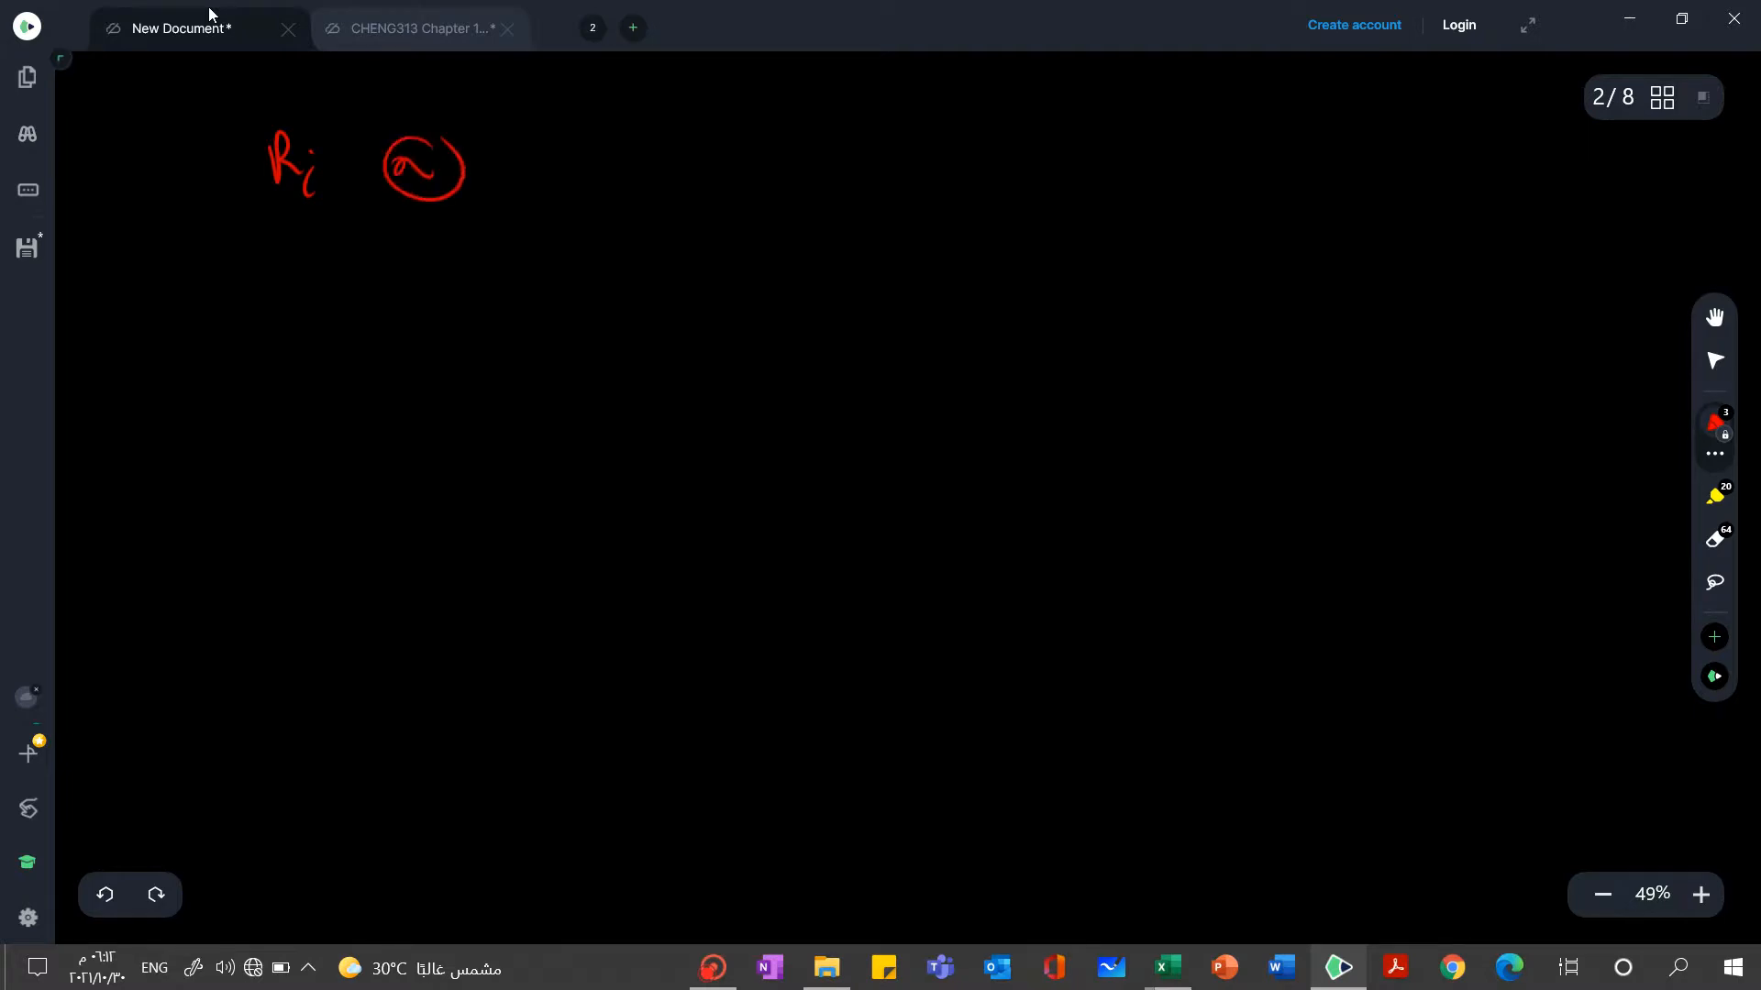
left_click_drag(567, 137, 581, 168)
mouse_move(583, 146)
left_mouse_down()
mouse_move(558, 171)
mouse_move(700, 169)
left_mouse_up()
mouse_move(703, 147)
left_mouse_down()
mouse_move(674, 170)
mouse_move(761, 147)
mouse_move(781, 163)
left_mouse_up()
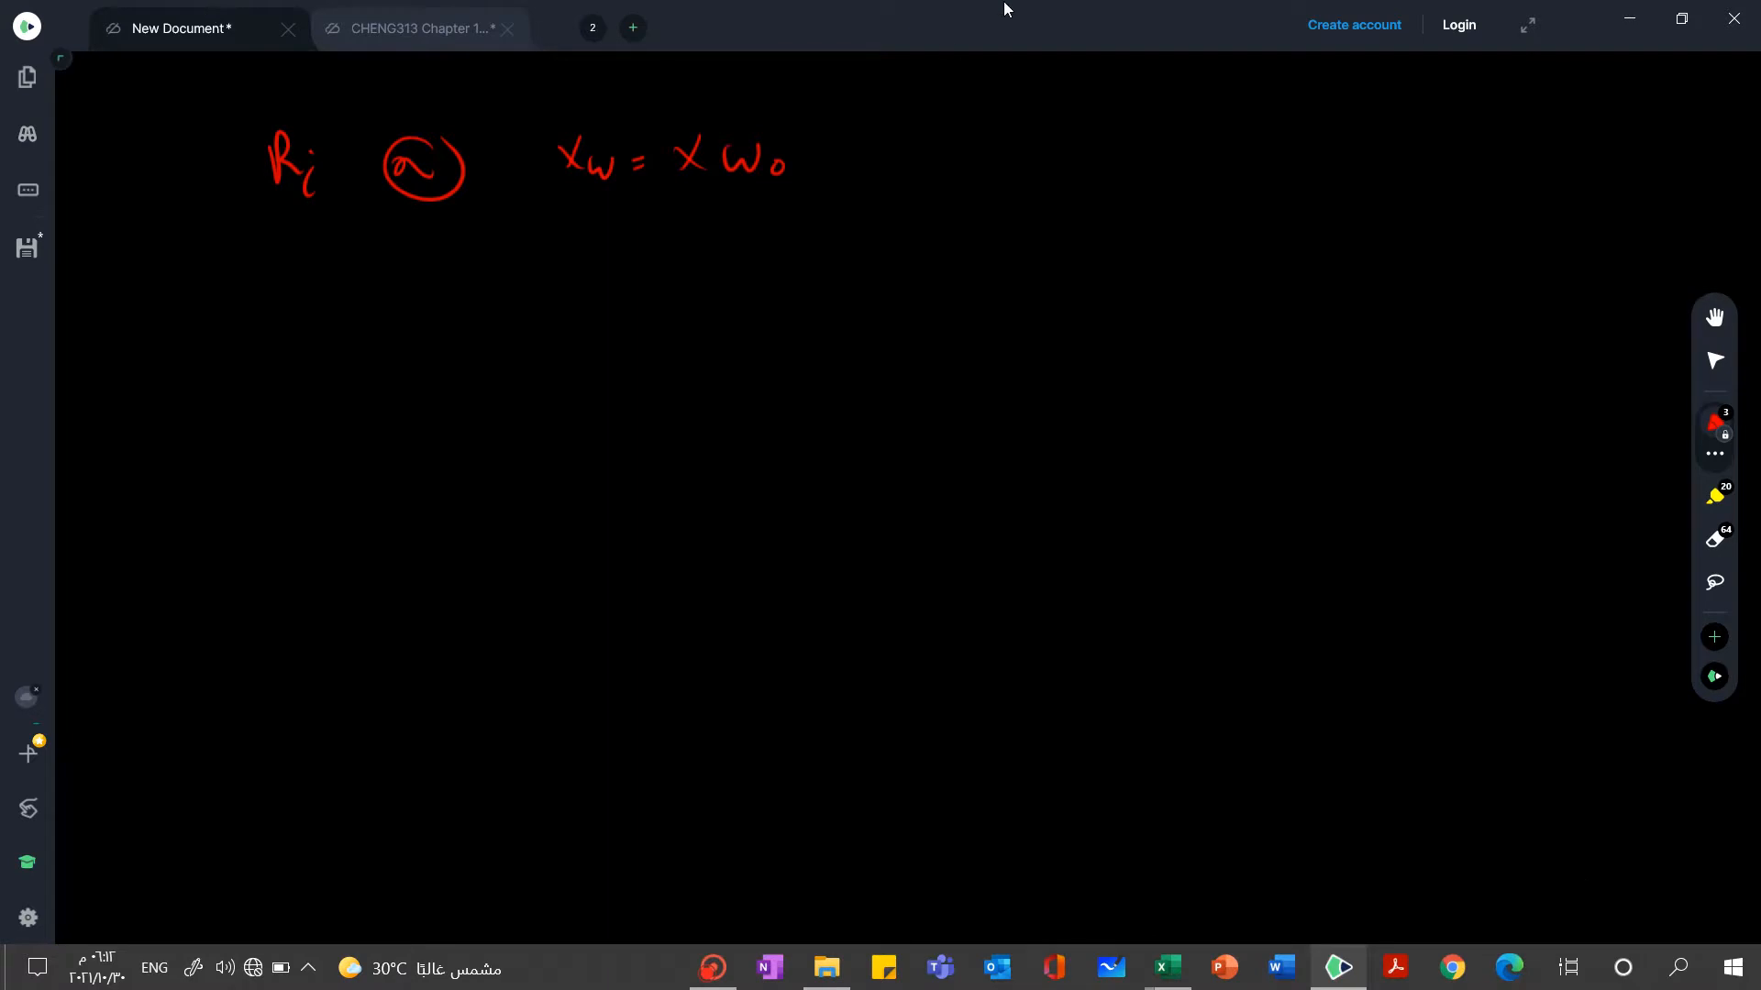
left_click_drag(827, 156, 877, 147)
left_click_drag(900, 156, 954, 138)
Handwrite "Rf @ xw = xw = 0.04" in red beneath the Ri line
mouse_move(297, 250)
left_mouse_down()
mouse_move(305, 289)
mouse_move(339, 284)
left_mouse_up()
left_click_drag(357, 268, 343, 315)
left_click_drag(334, 296, 447, 246)
mouse_move(569, 240)
left_mouse_down()
mouse_move(554, 271)
mouse_move(703, 236)
mouse_move(790, 256)
left_mouse_up()
mouse_move(791, 225)
left_mouse_down()
mouse_move(771, 258)
mouse_move(904, 230)
left_mouse_up()
mouse_move(891, 244)
left_mouse_down()
mouse_move(974, 227)
mouse_move(1075, 237)
left_mouse_up()
left_click(1008, 236)
left_click_drag(1054, 211, 1070, 226)
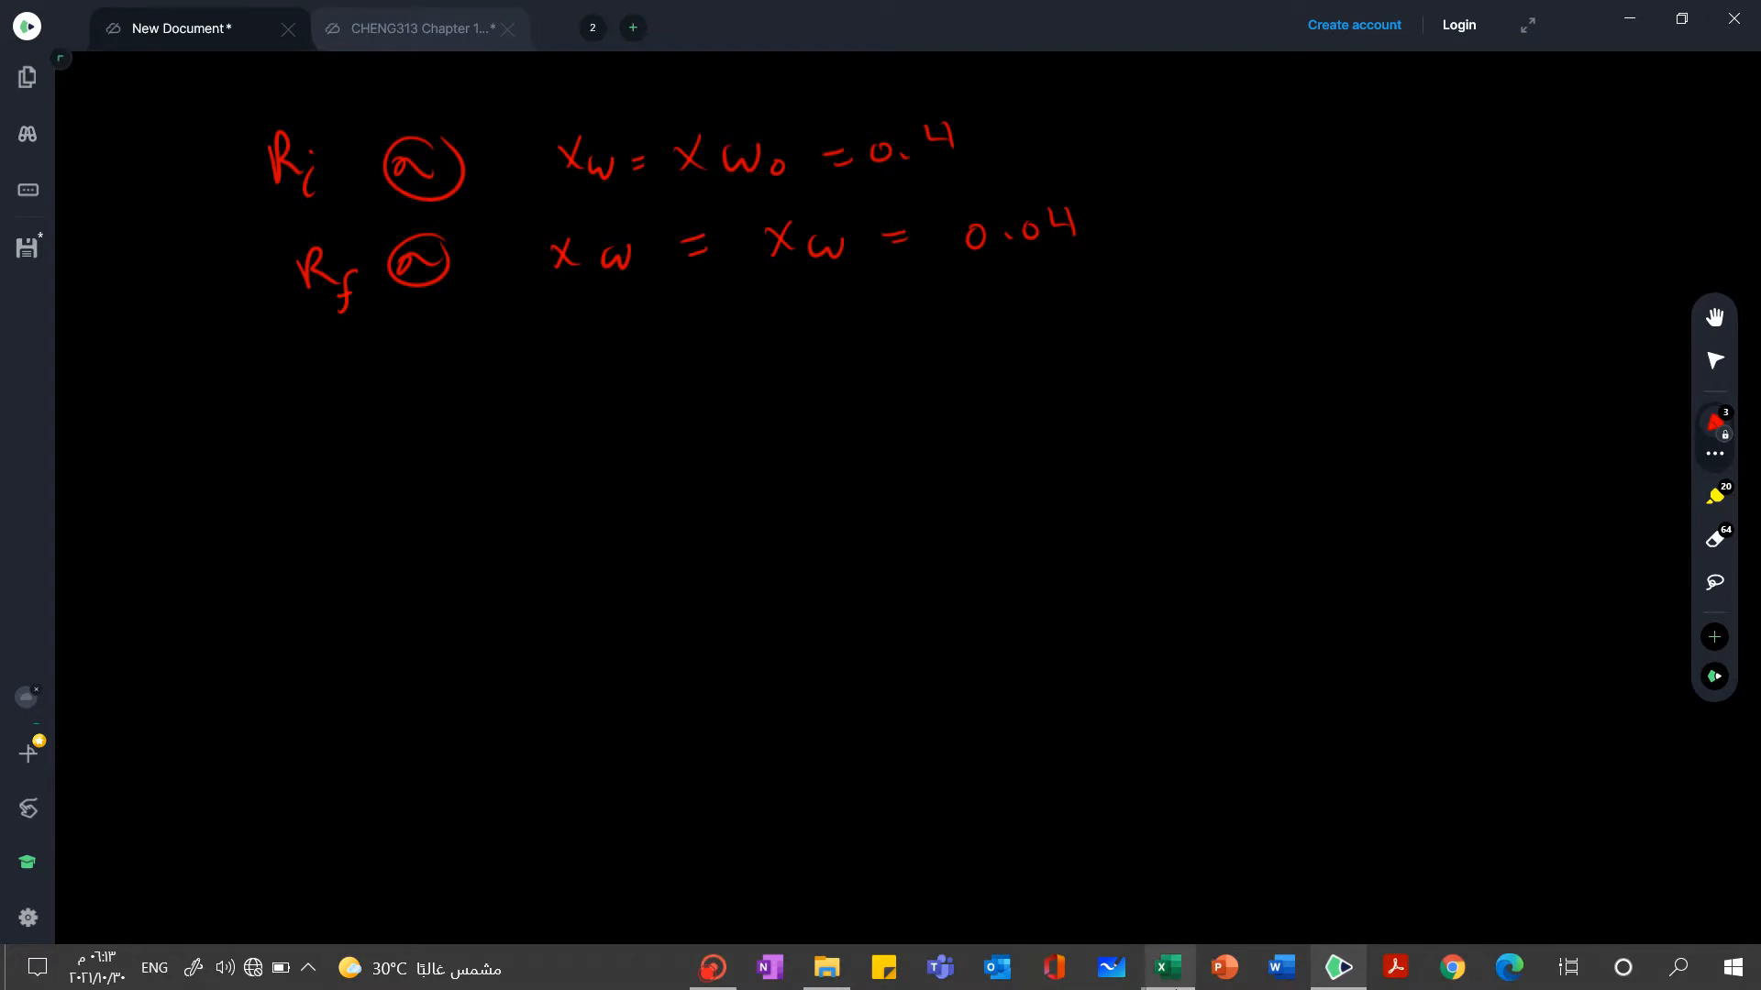
Switch to the Excel workbook "Problem Batch distillation with constant xD" and select the alpha value in cell G2
mouse_move(1169, 986)
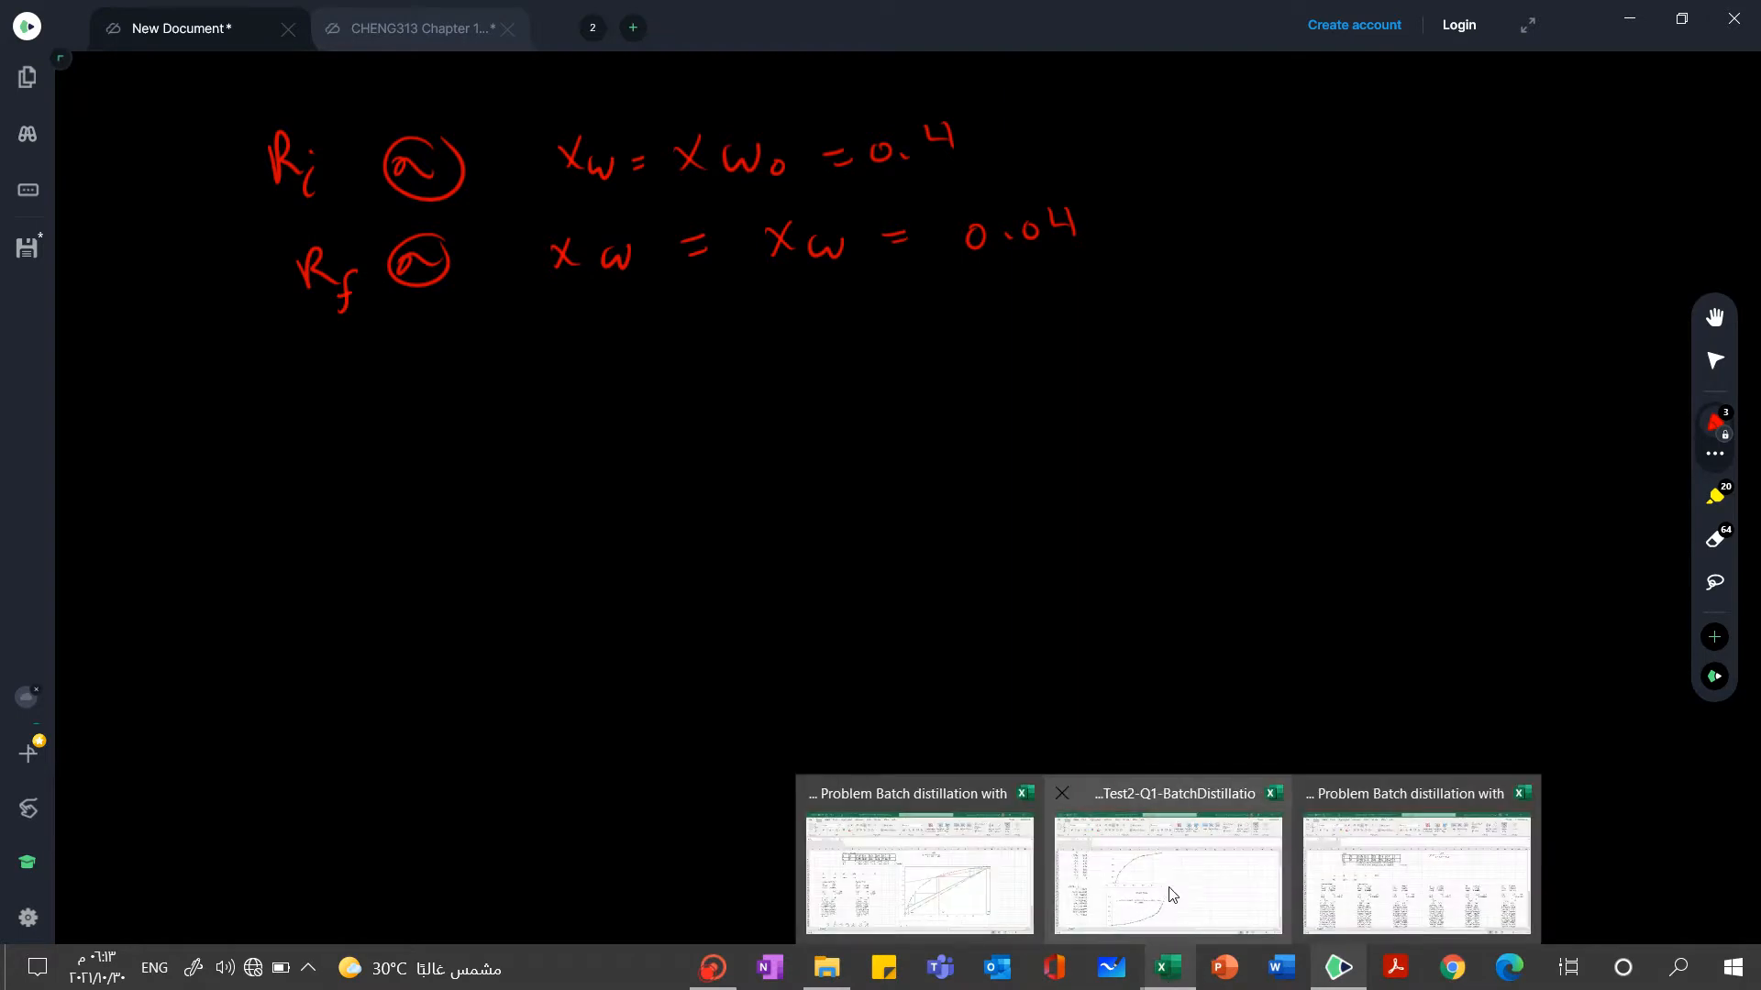
mouse_move(1171, 894)
mouse_move(1409, 857)
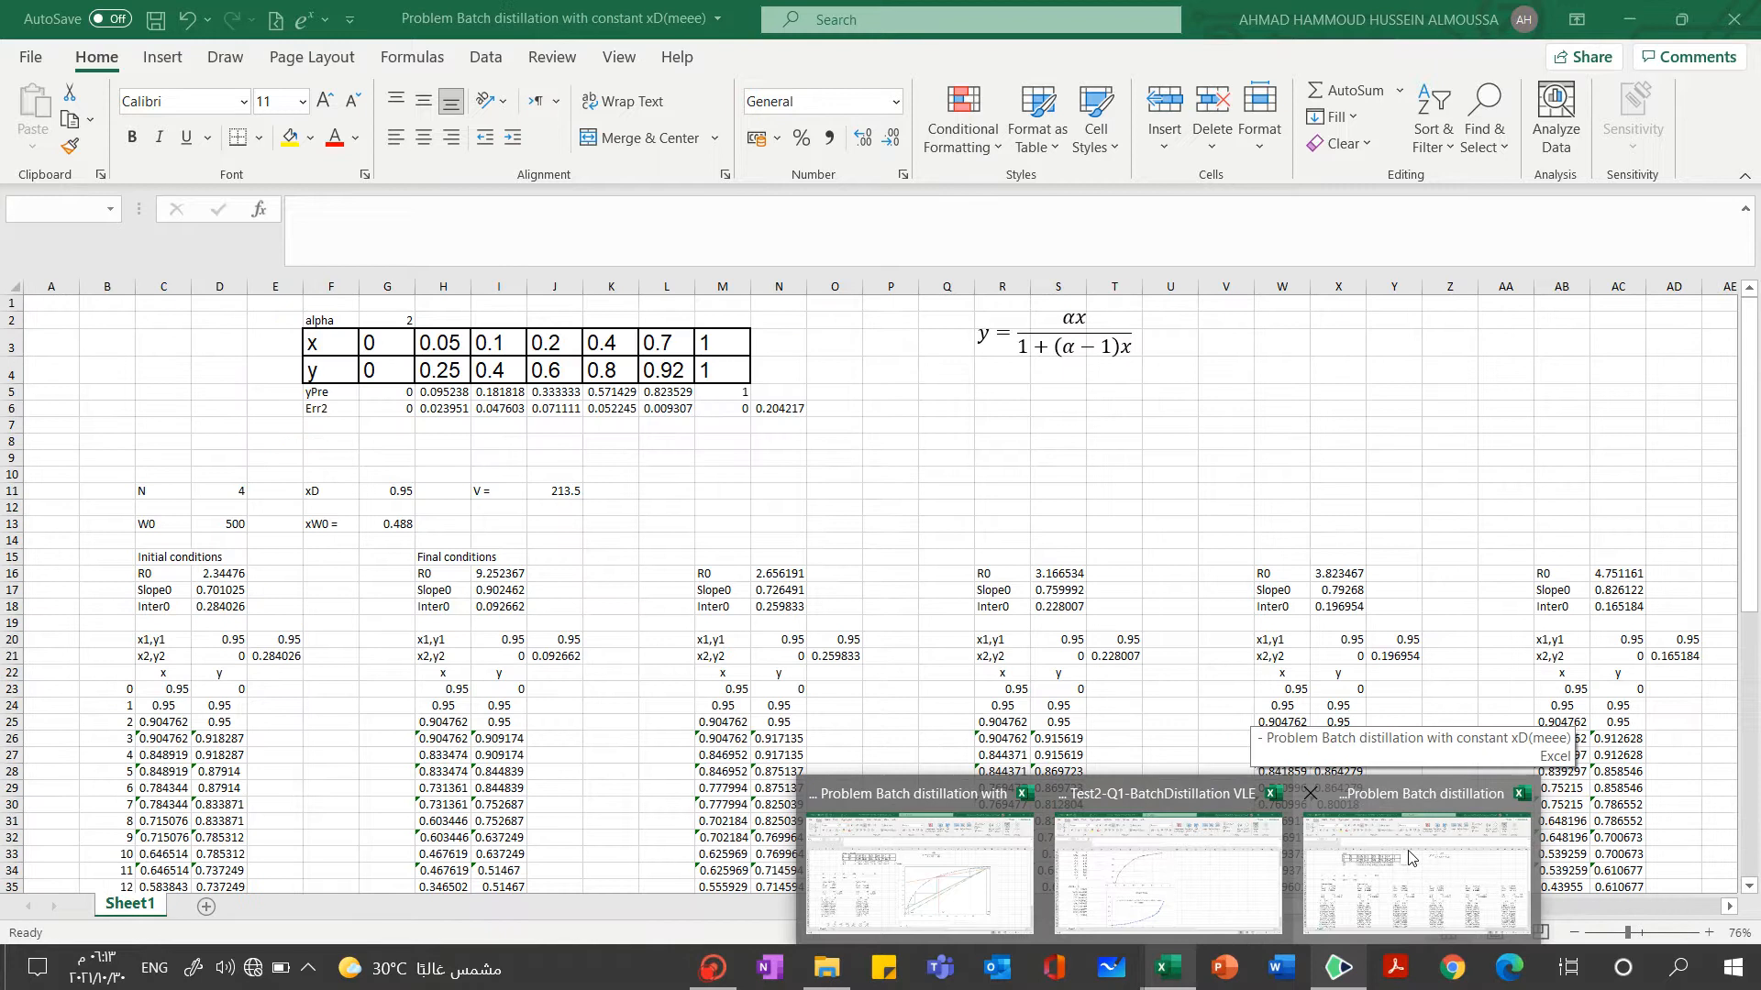
left_click(895, 916)
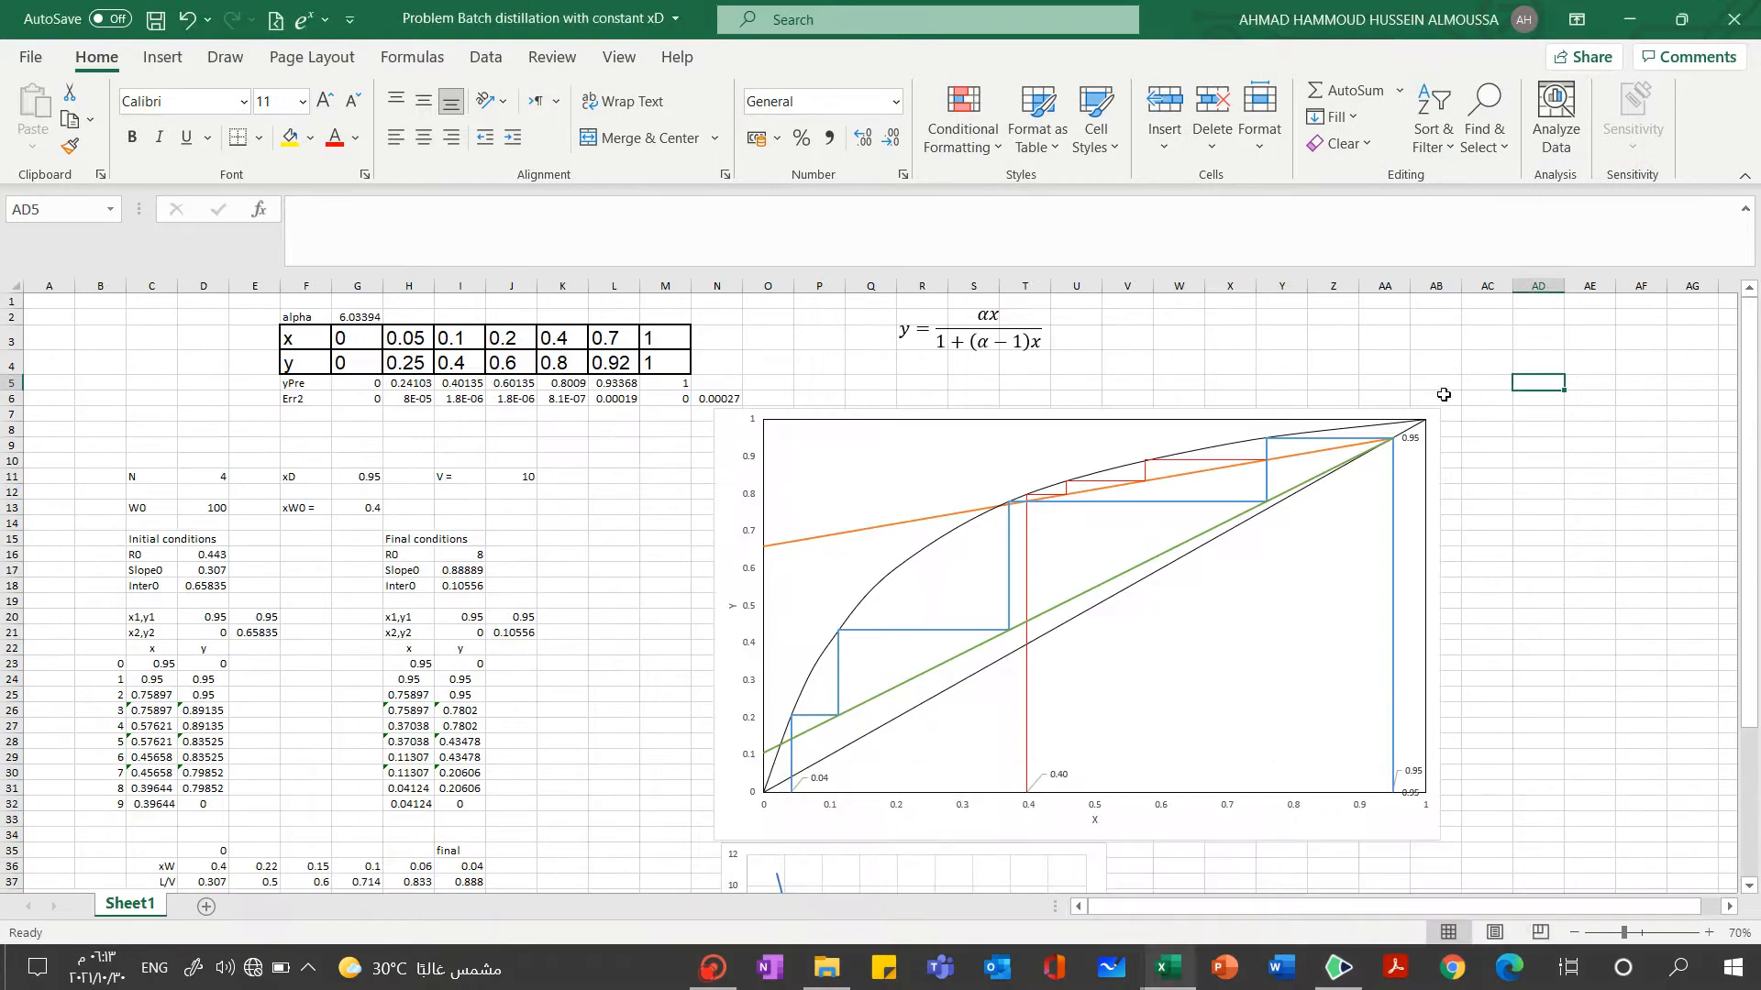
mouse_move(1749, 392)
left_mouse_down()
mouse_move(1749, 431)
mouse_move(1749, 359)
left_mouse_up()
left_click(340, 316)
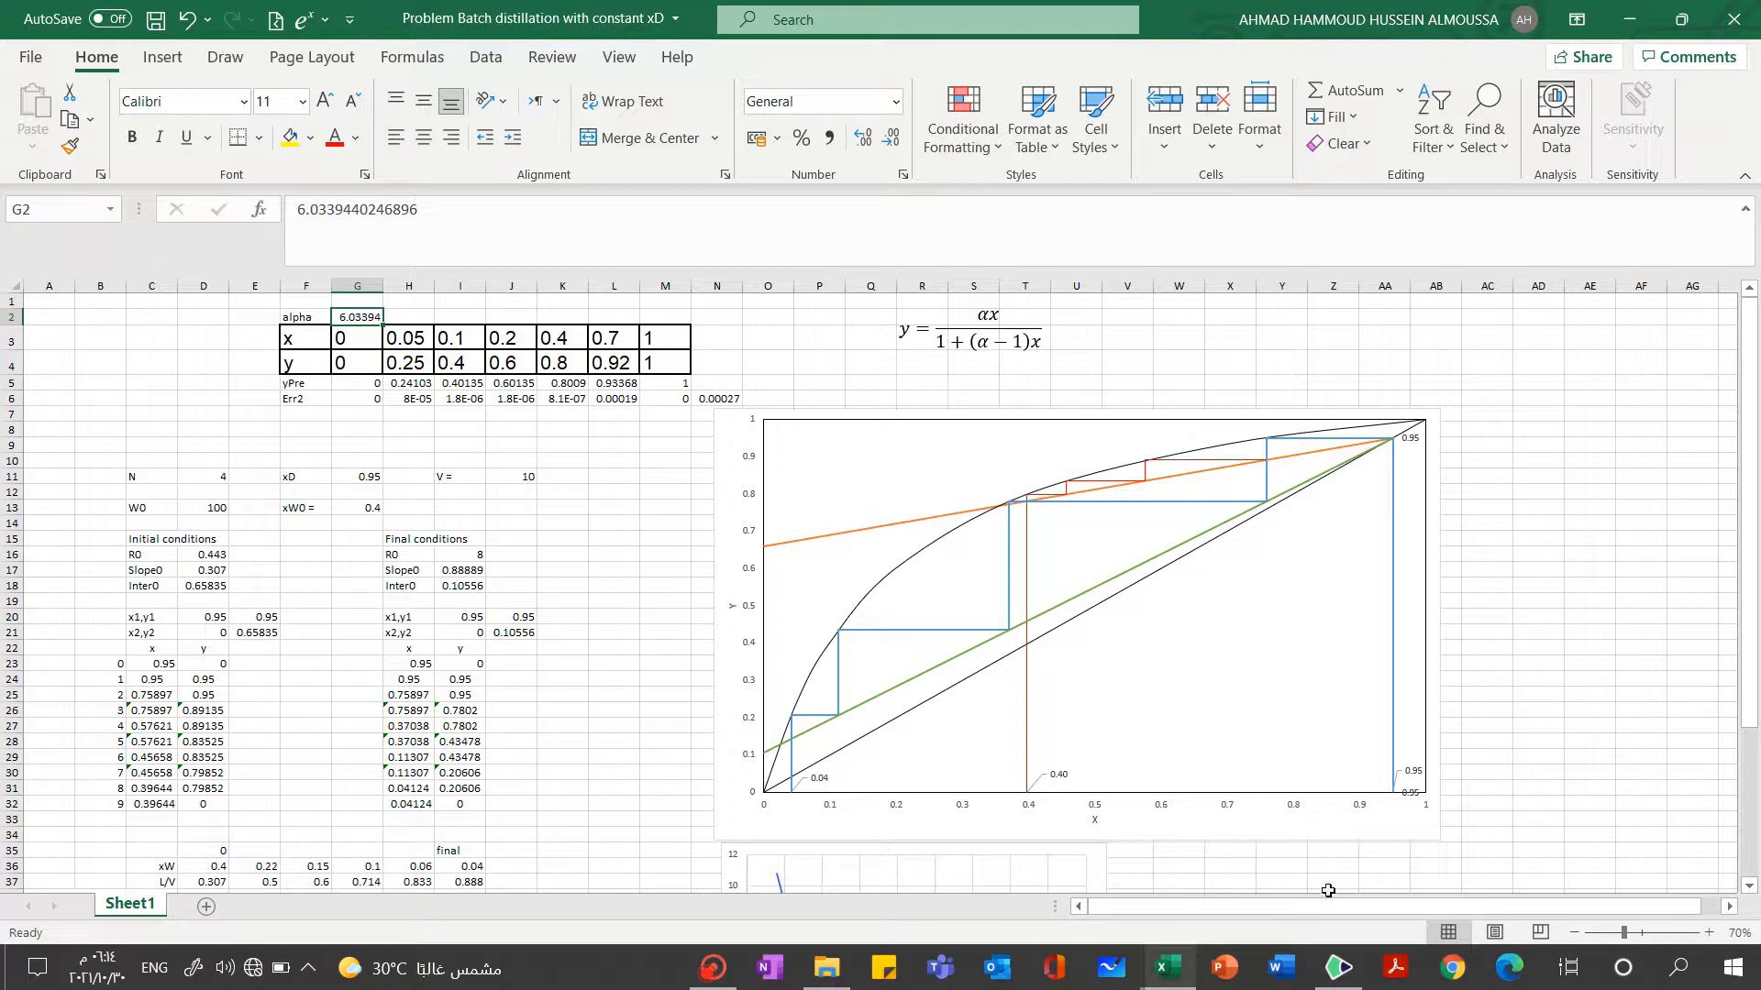
Return to Drawboard PDF, sketch red graph axes with a diagonal line below the notes, and set the pen colour to light blue
left_click(1339, 977)
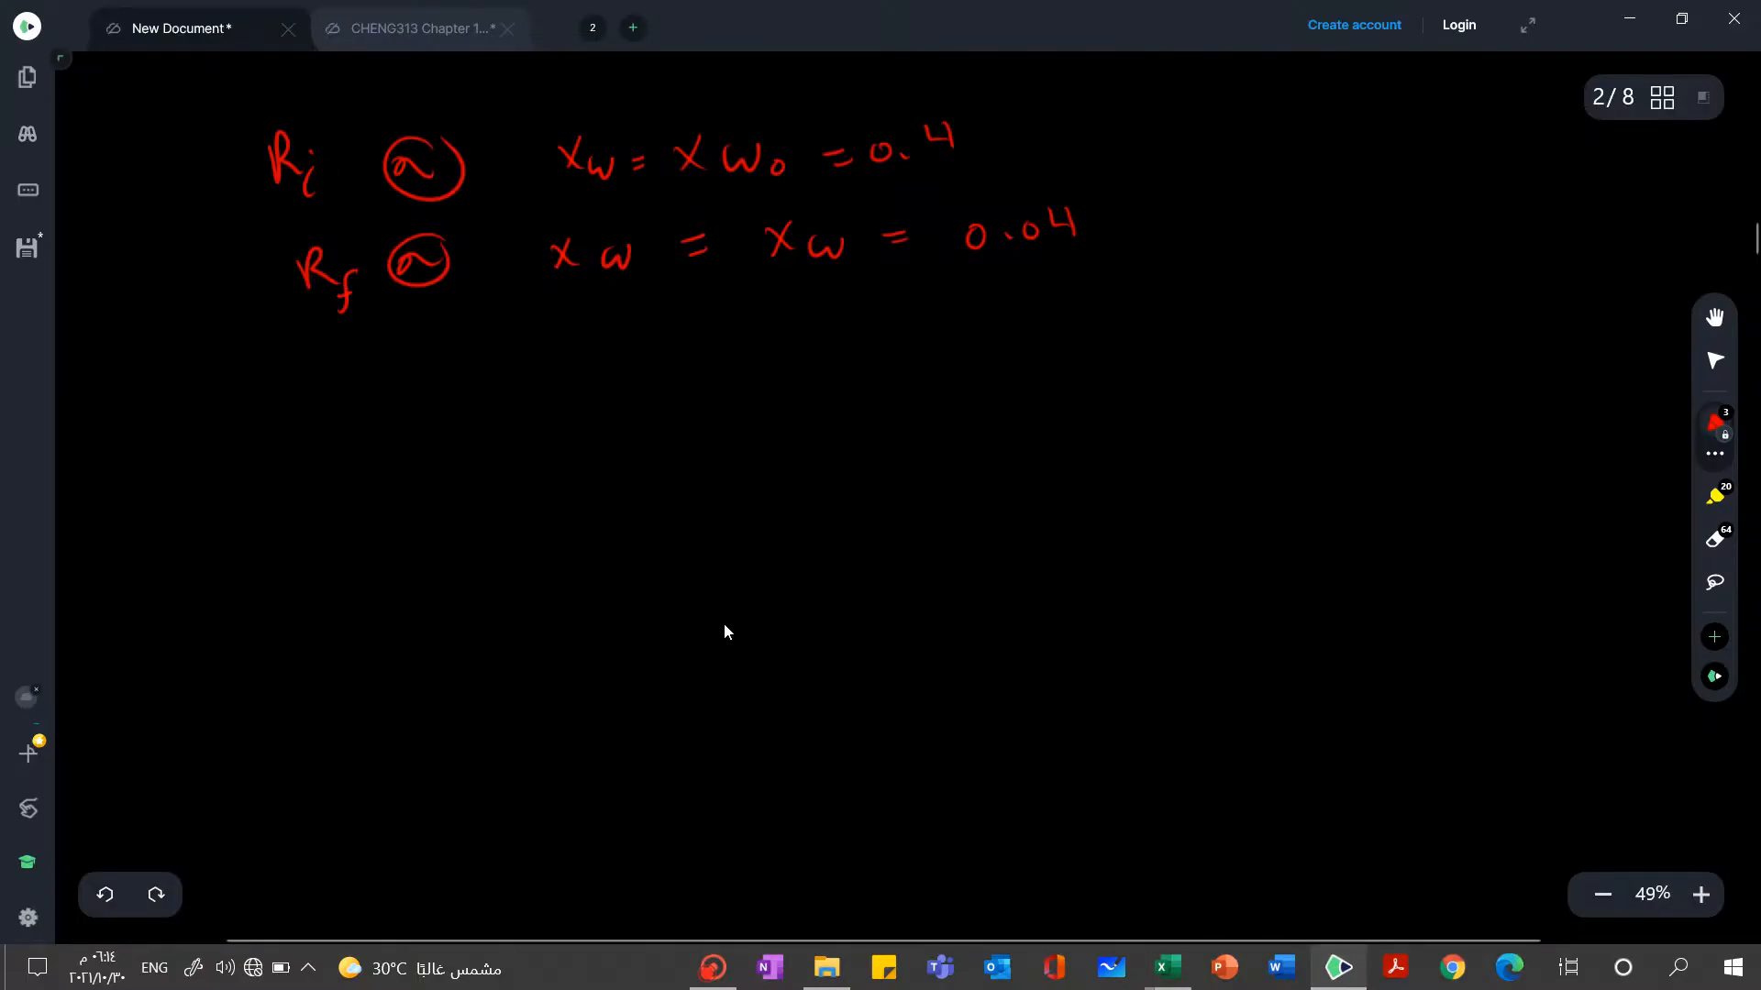
mouse_move(574, 423)
left_mouse_down()
mouse_move(546, 756)
mouse_move(991, 772)
left_mouse_up()
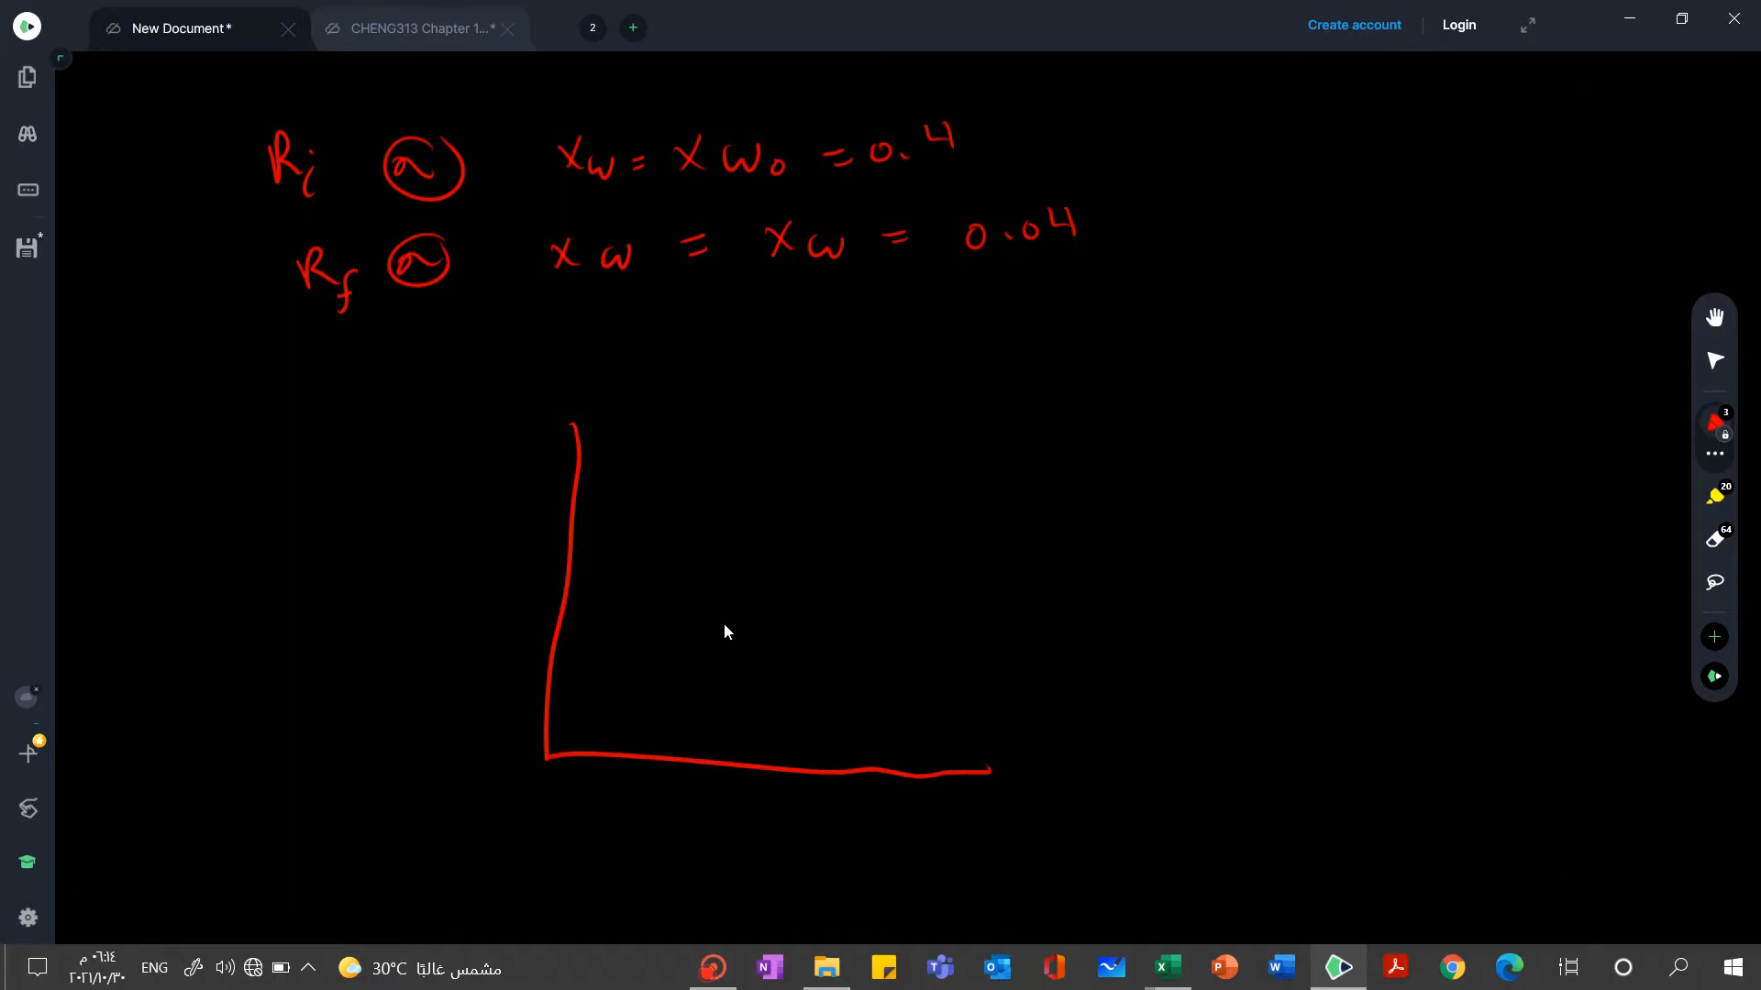
left_click_drag(548, 754, 991, 420)
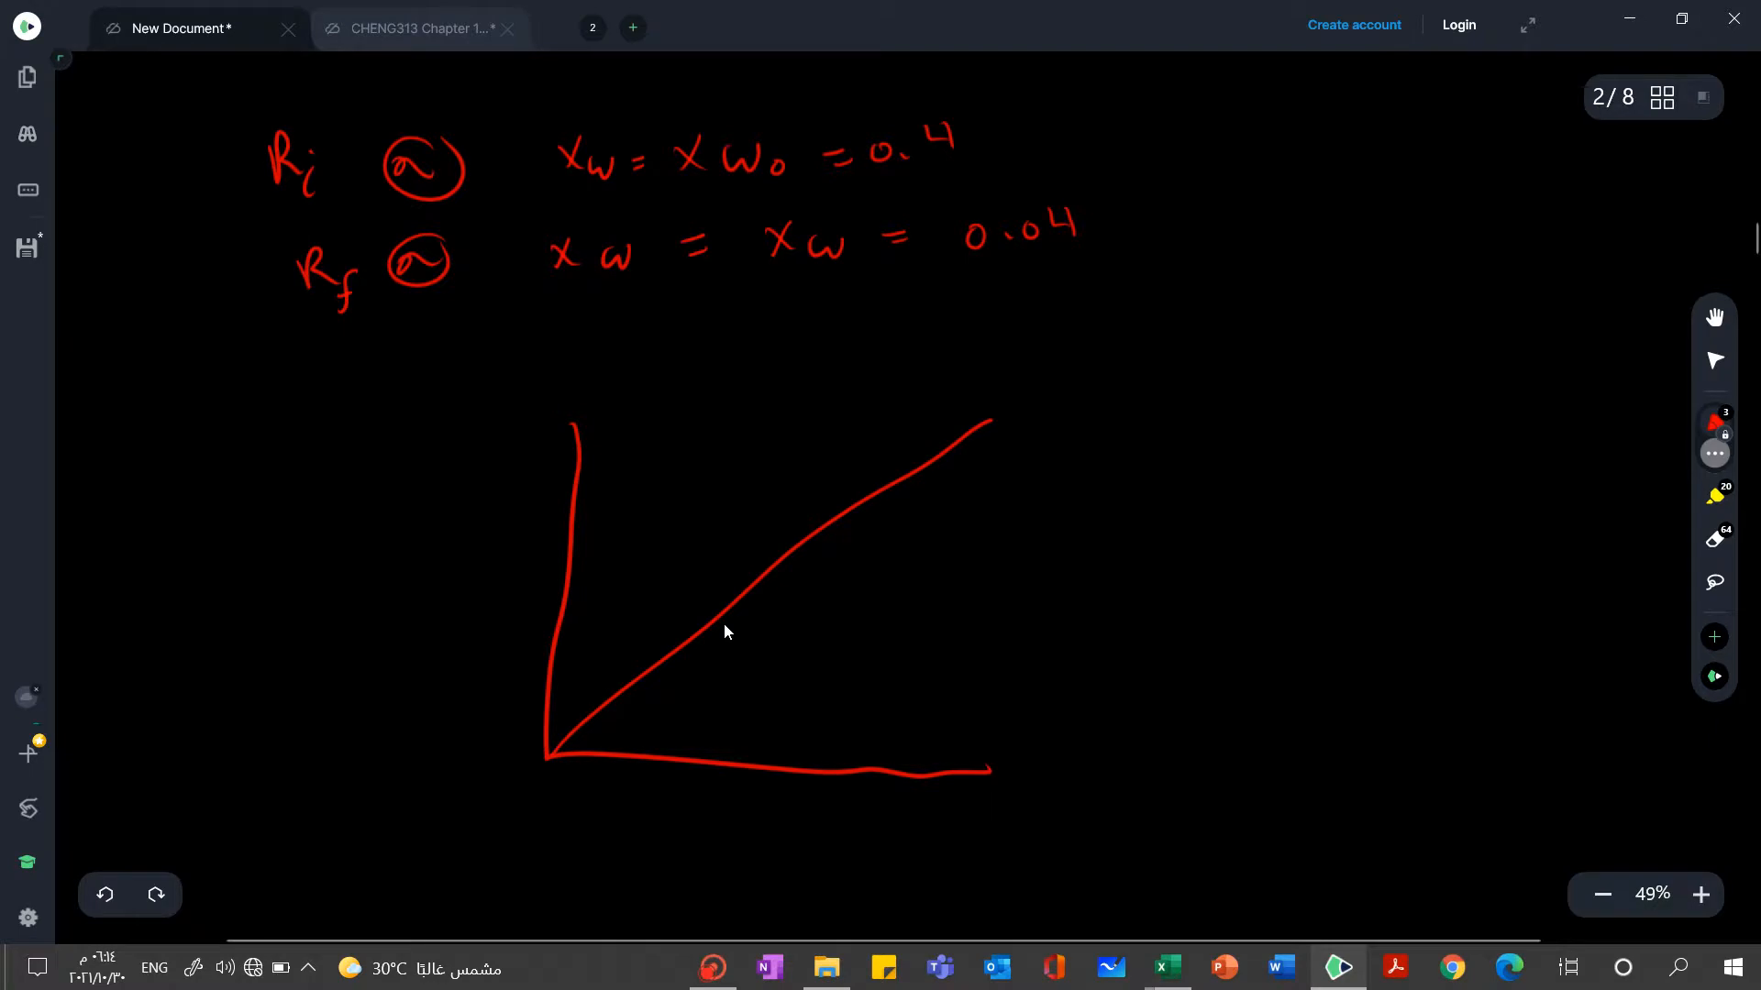
left_click(1715, 453)
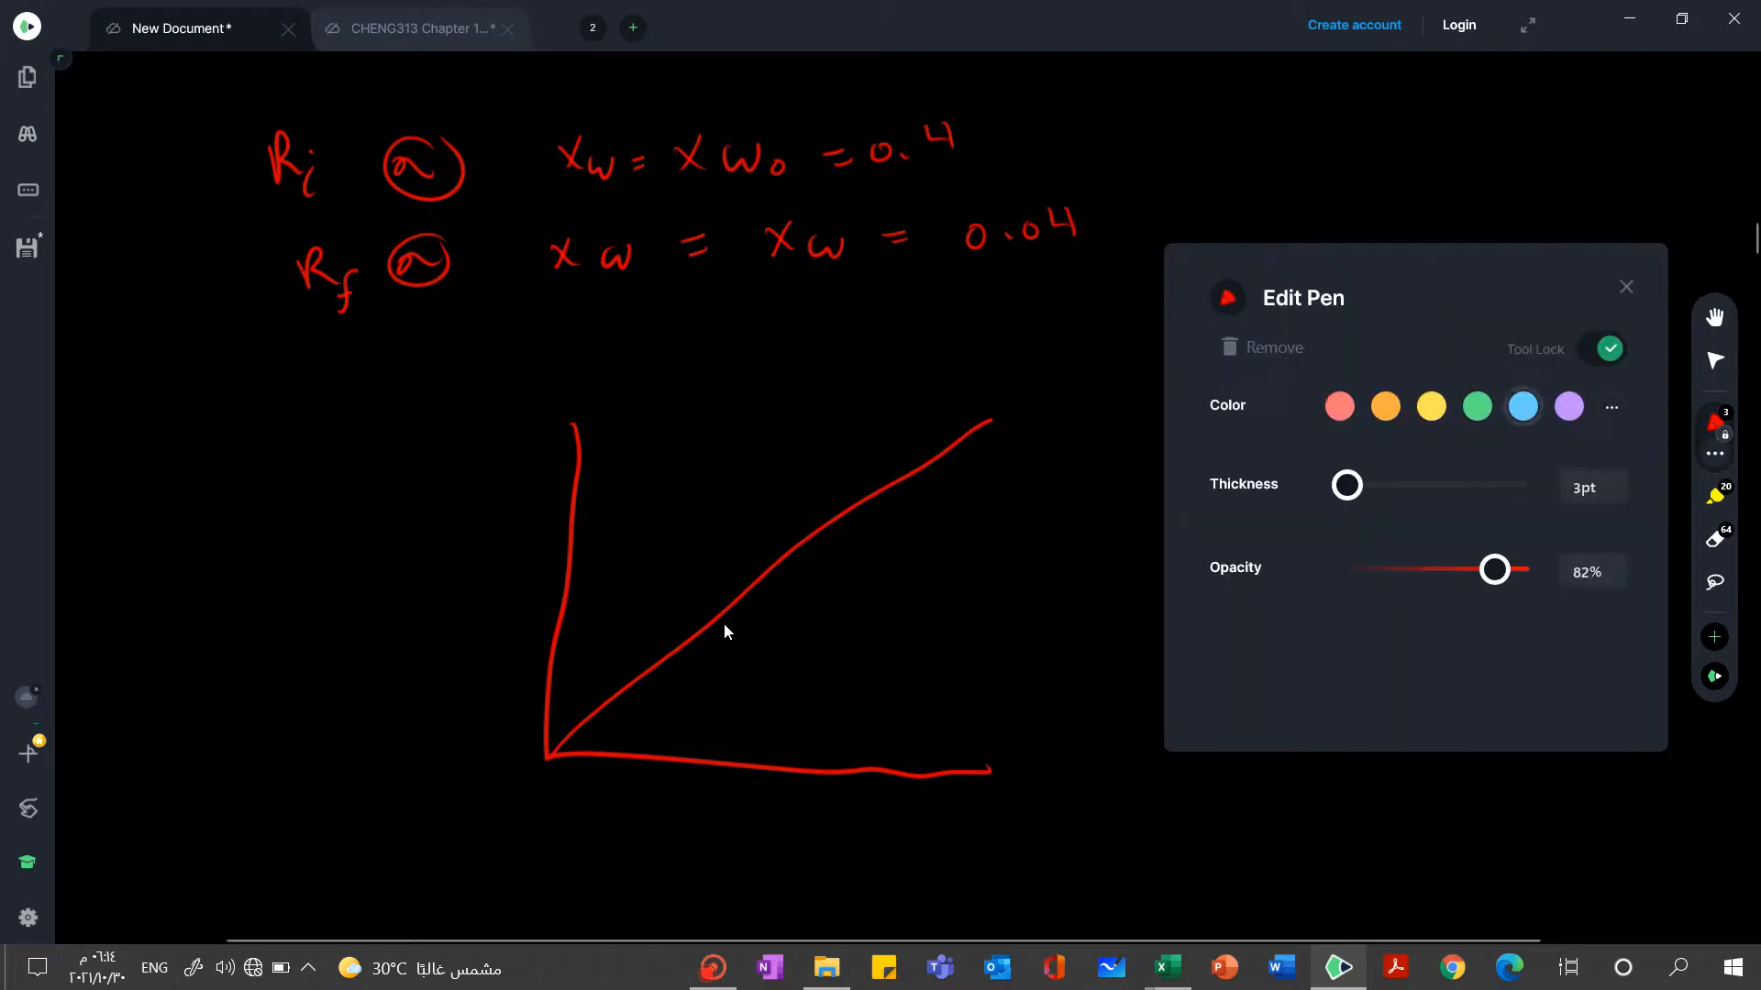
left_click(1524, 406)
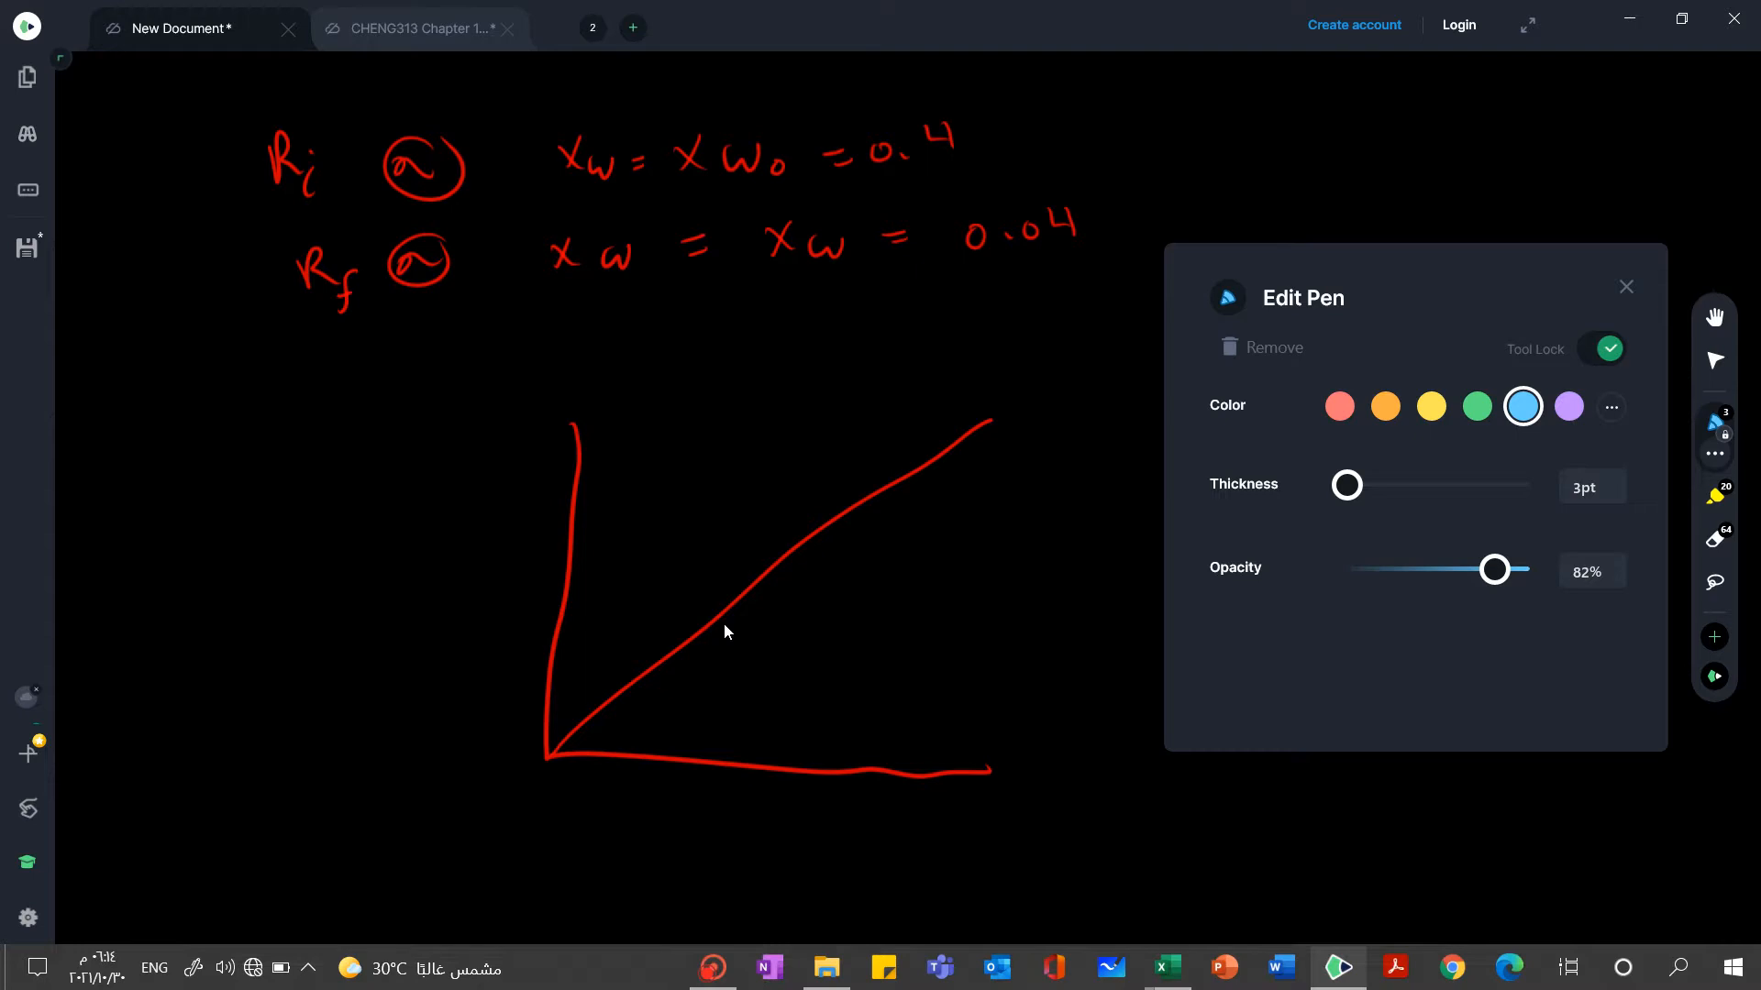
mouse_move(549, 752)
left_mouse_down()
mouse_move(587, 514)
mouse_move(623, 461)
left_mouse_up()
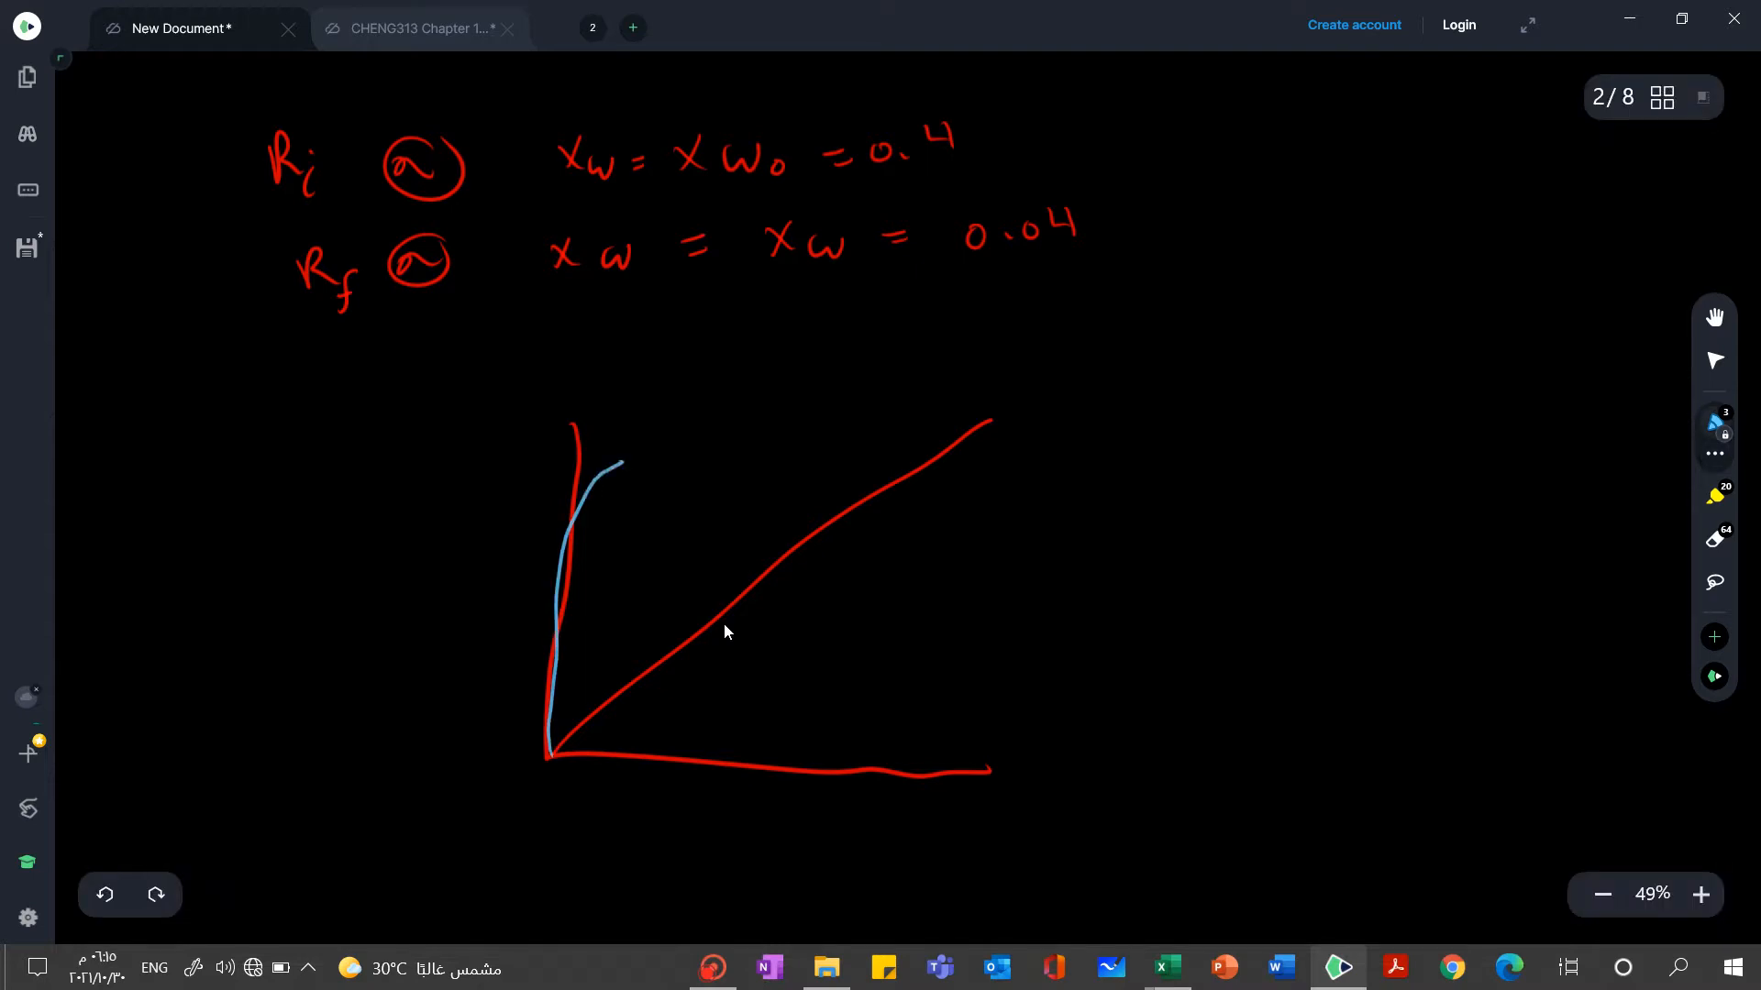
key("ctrl+z")
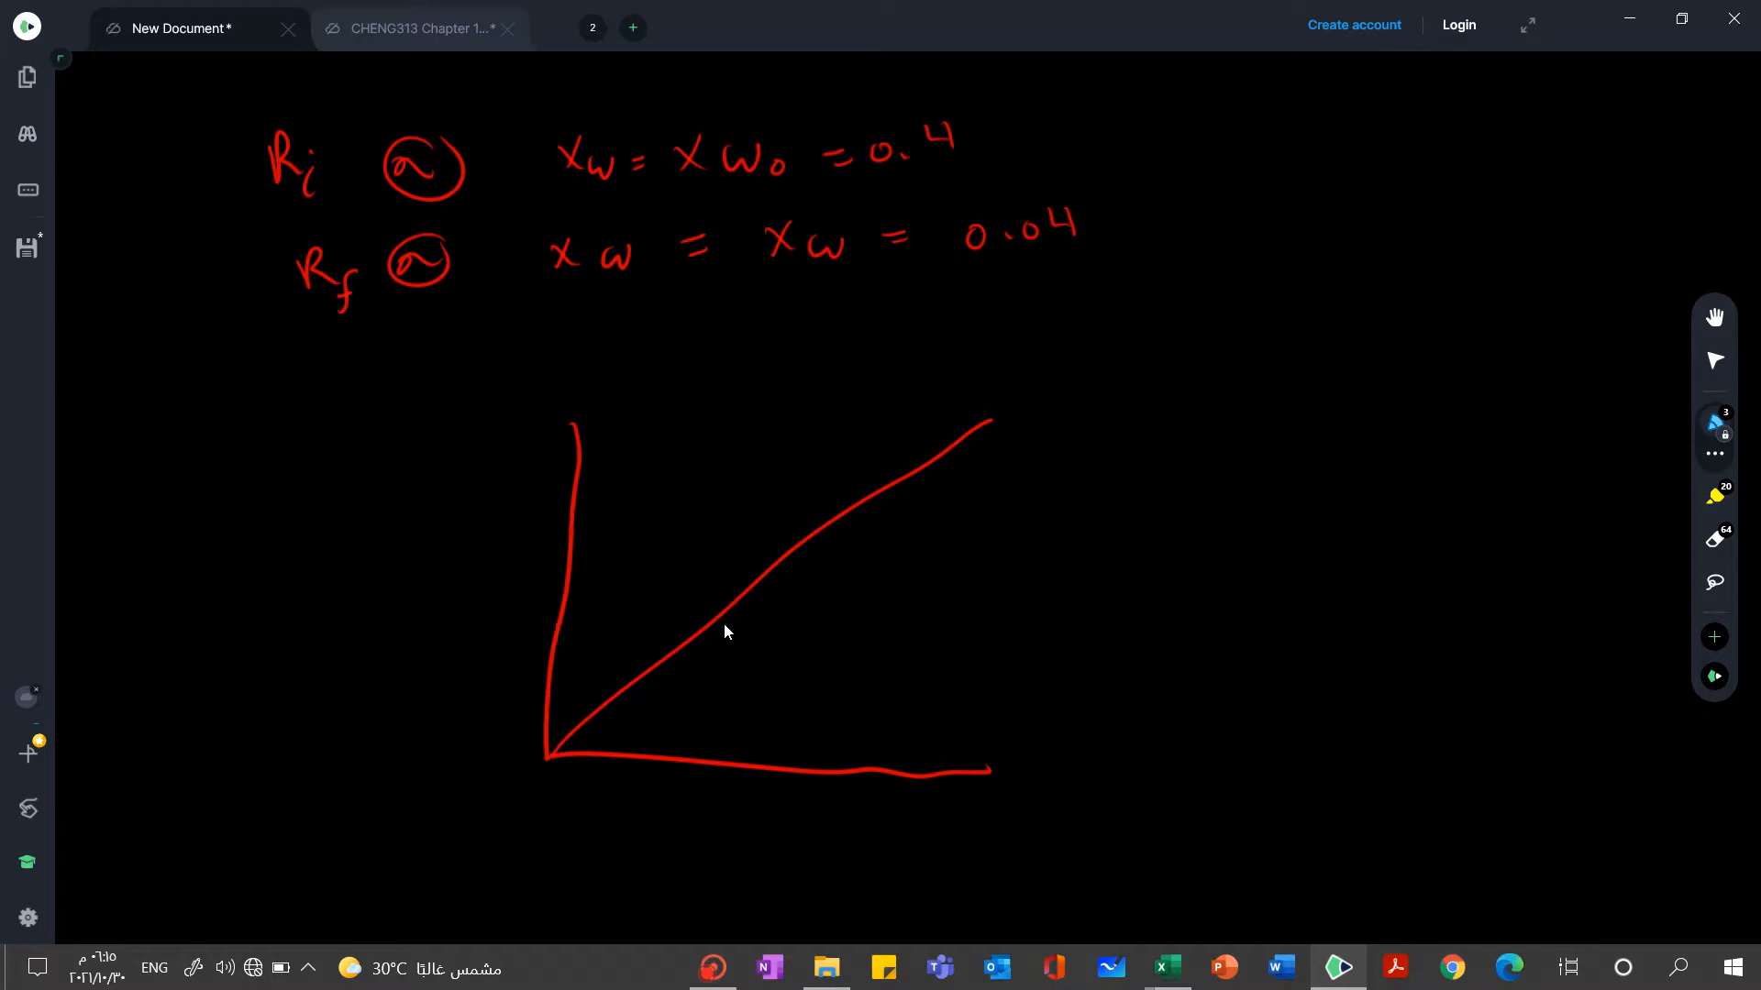
mouse_move(991, 418)
left_mouse_down()
mouse_move(701, 420)
mouse_move(705, 480)
left_mouse_up()
key("ctrl+z")
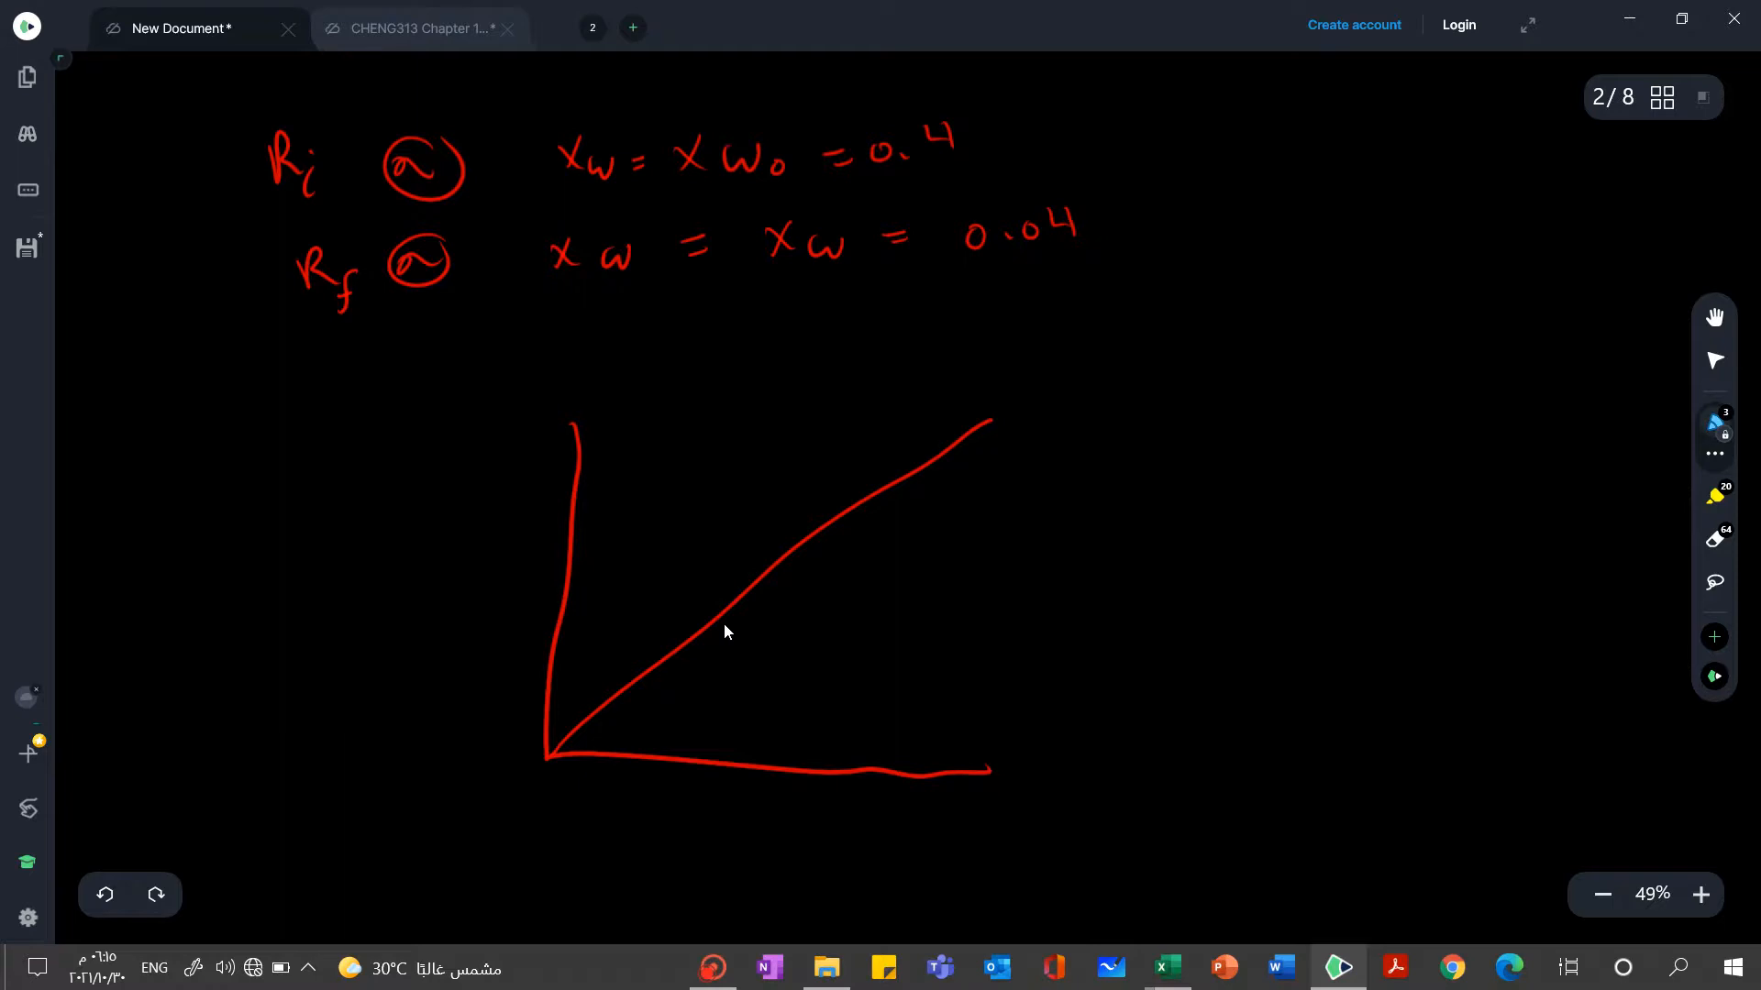
Draw a blue equilibrium curve above the diagonal, thicken its bend, and add an arrow pointing up and left from it
mouse_move(553, 752)
left_mouse_down()
mouse_move(585, 555)
mouse_move(633, 486)
mouse_move(636, 445)
mouse_move(679, 408)
mouse_move(988, 381)
left_mouse_up()
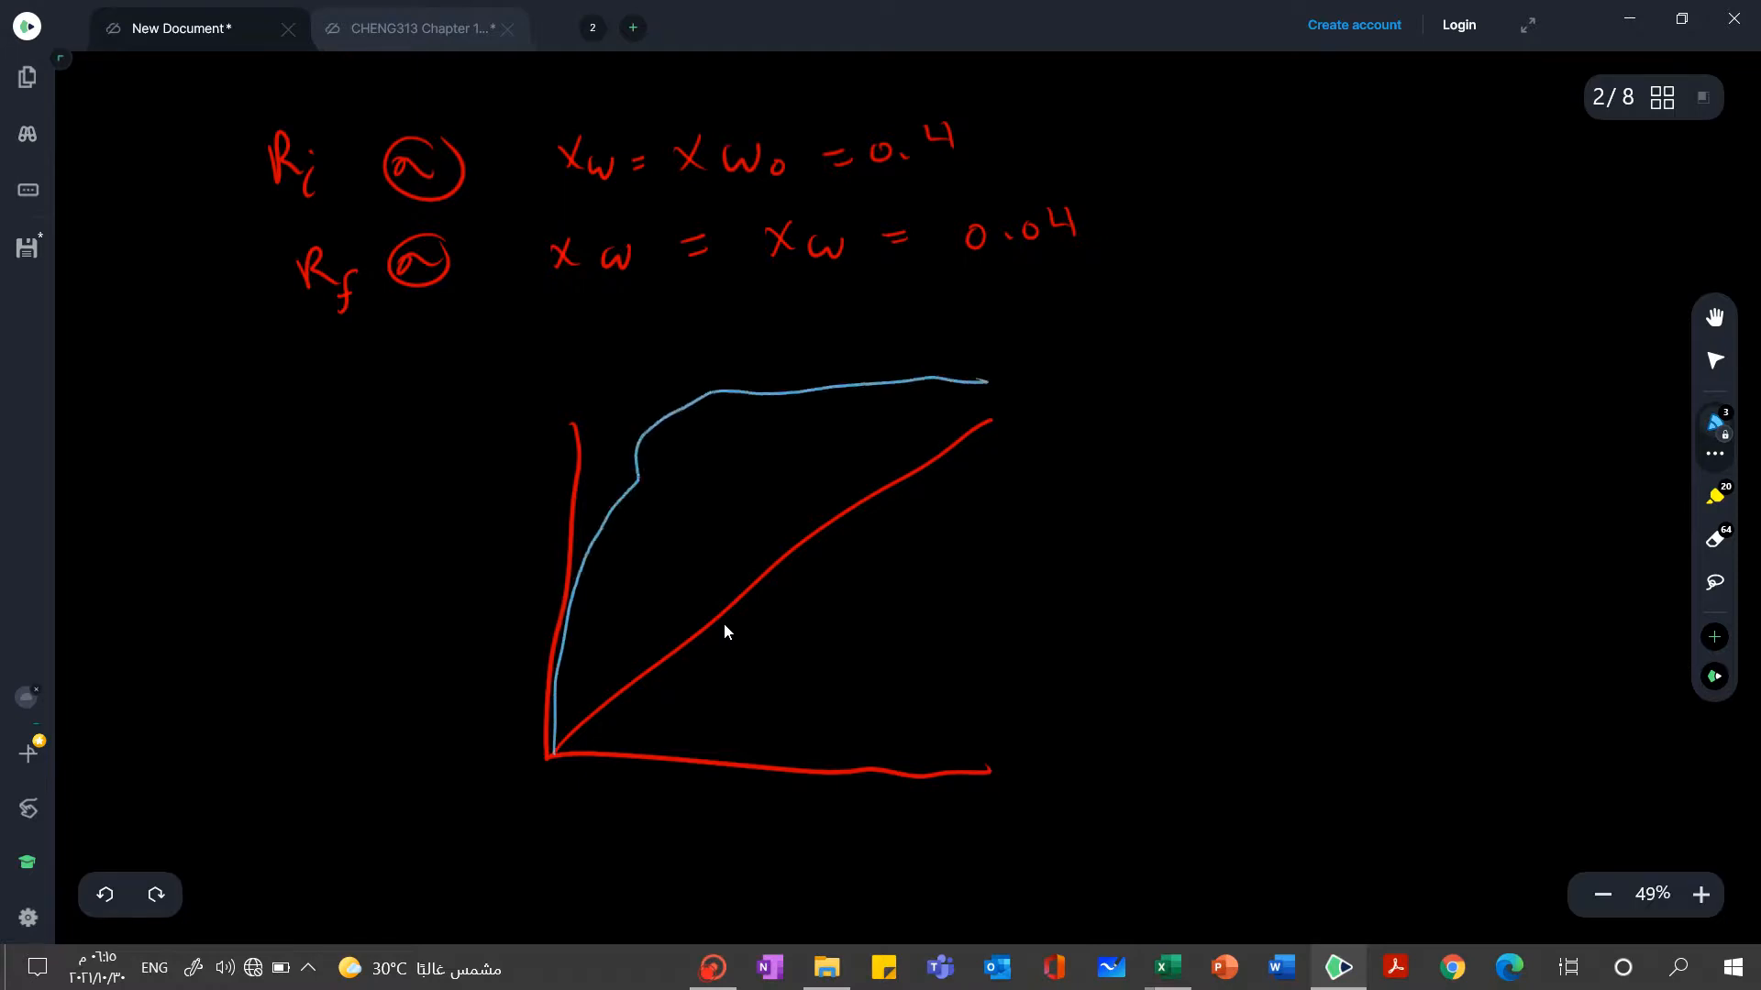
left_click_drag(639, 441, 614, 525)
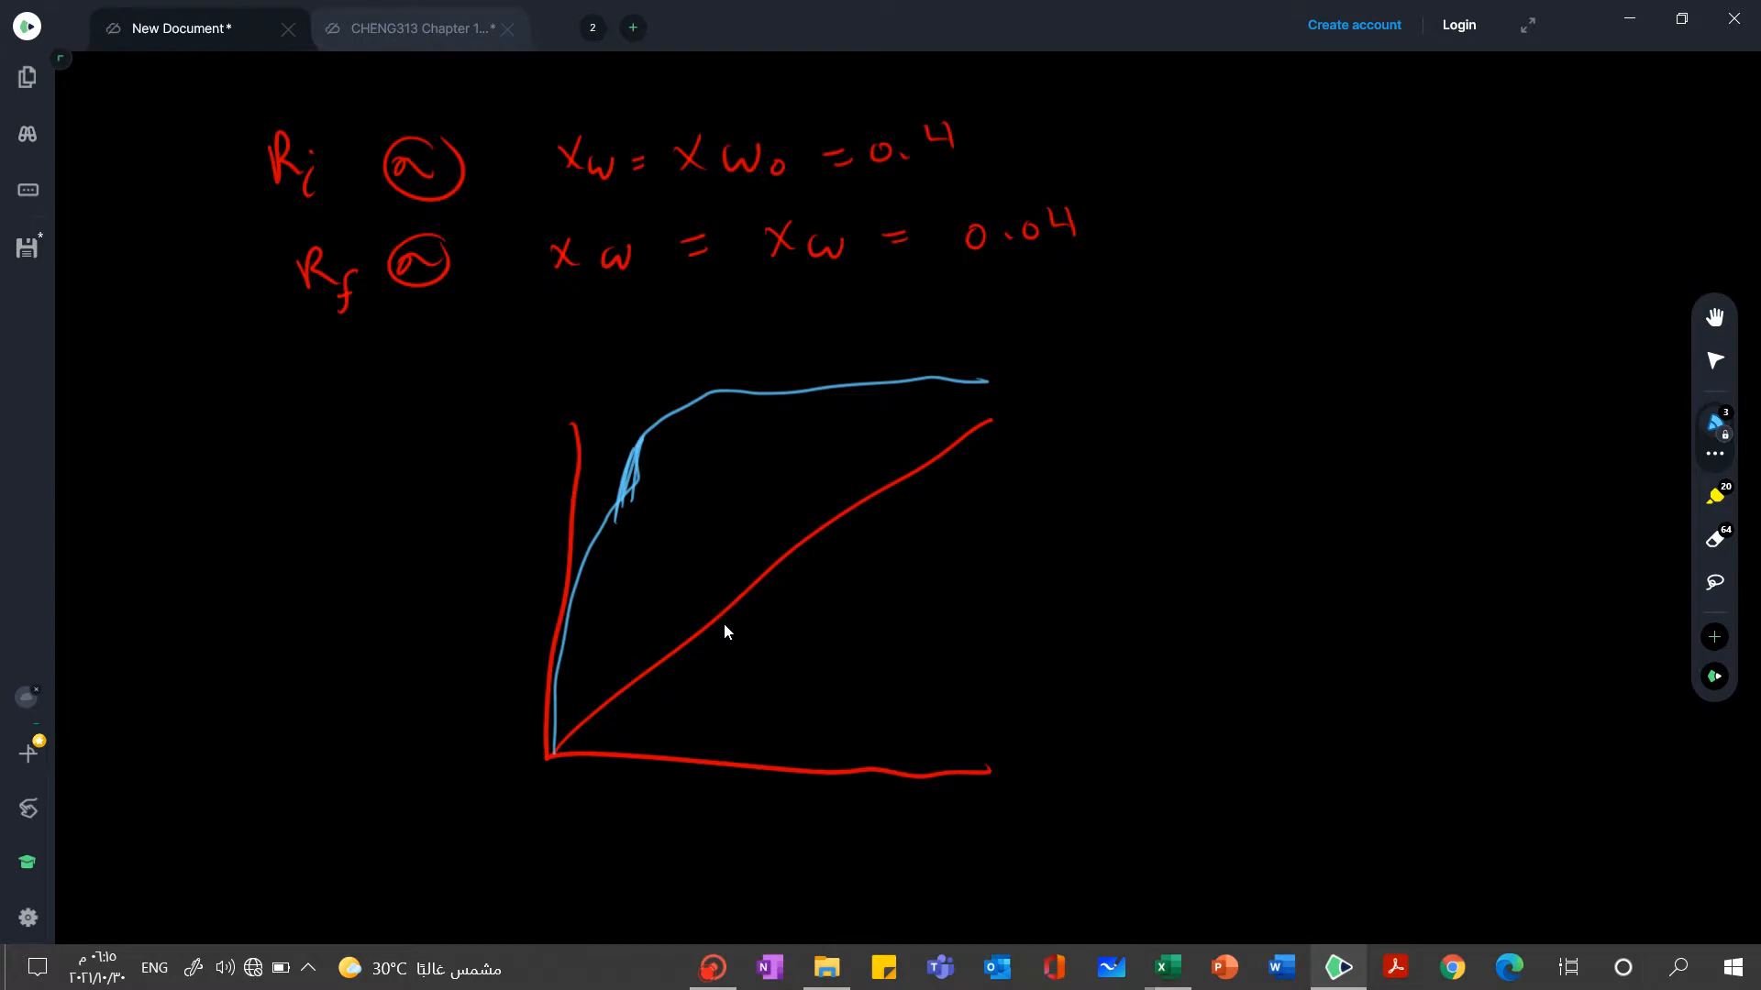
left_click_drag(639, 403, 579, 363)
left_click_drag(580, 386, 630, 345)
Handwrite a boxed "α = X" with an empty box below it beside the graph, and retrace the curve's upper part in blue
mouse_move(1254, 398)
left_mouse_down()
mouse_move(1268, 438)
mouse_move(1310, 408)
left_mouse_up()
left_click_drag(1292, 422, 1315, 417)
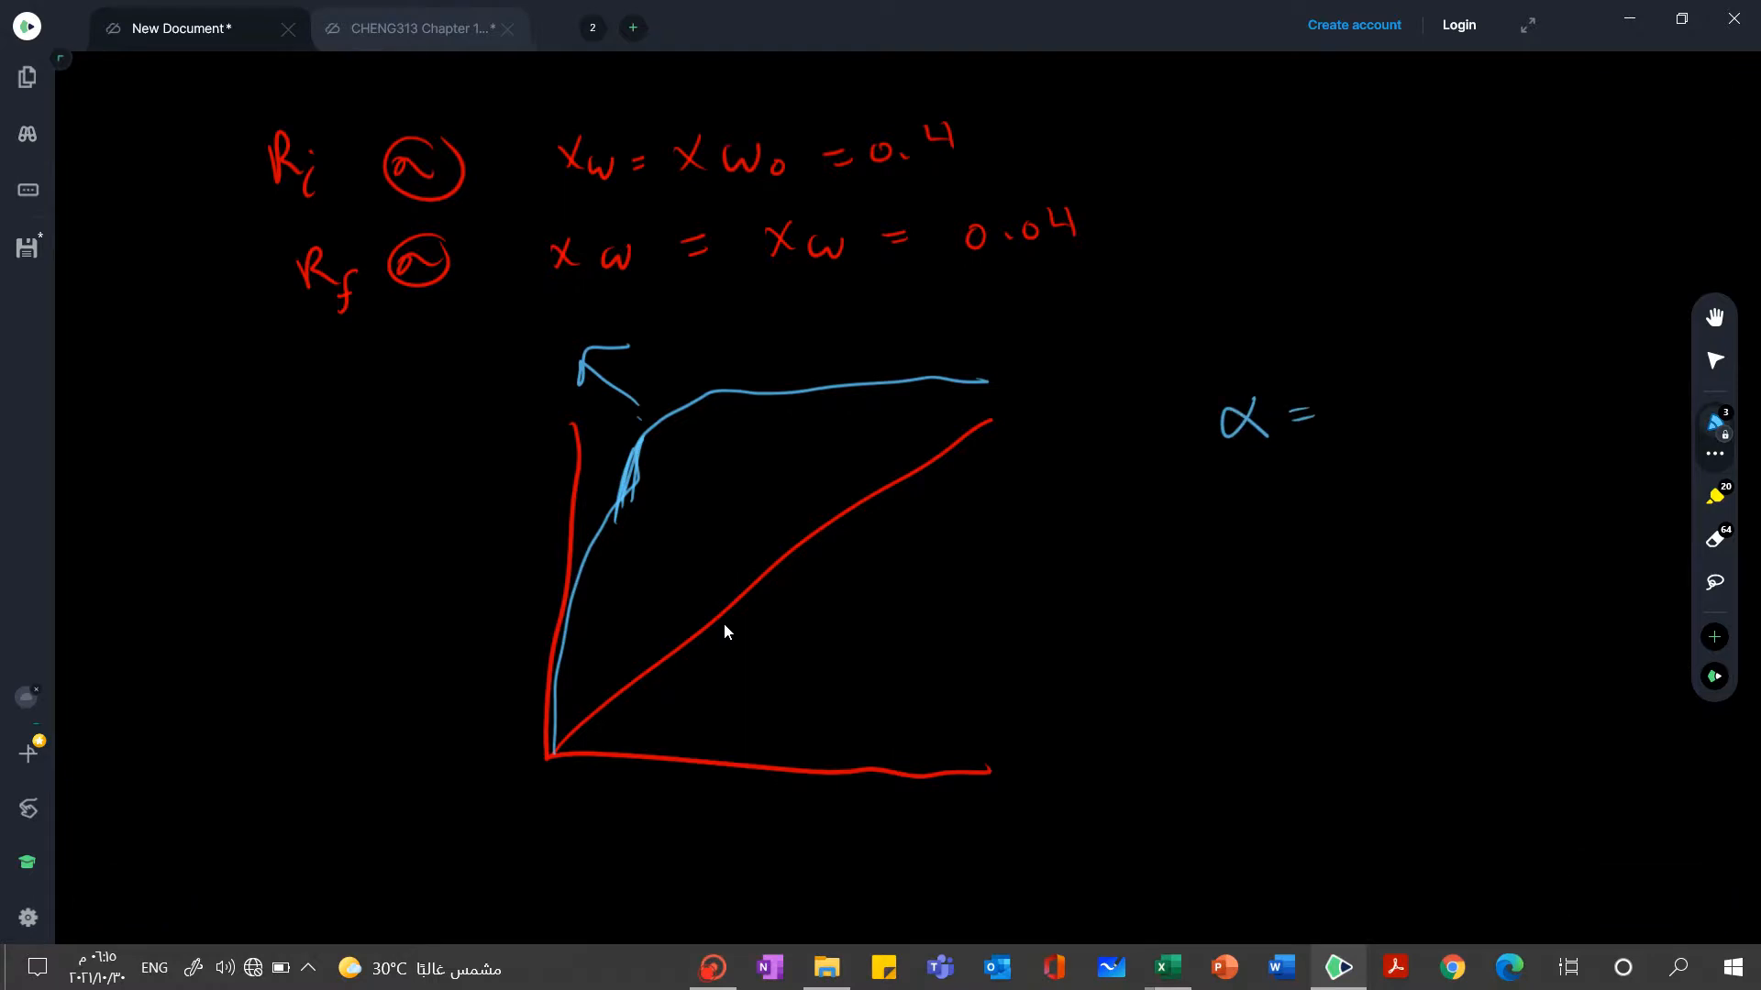
left_click(655, 437)
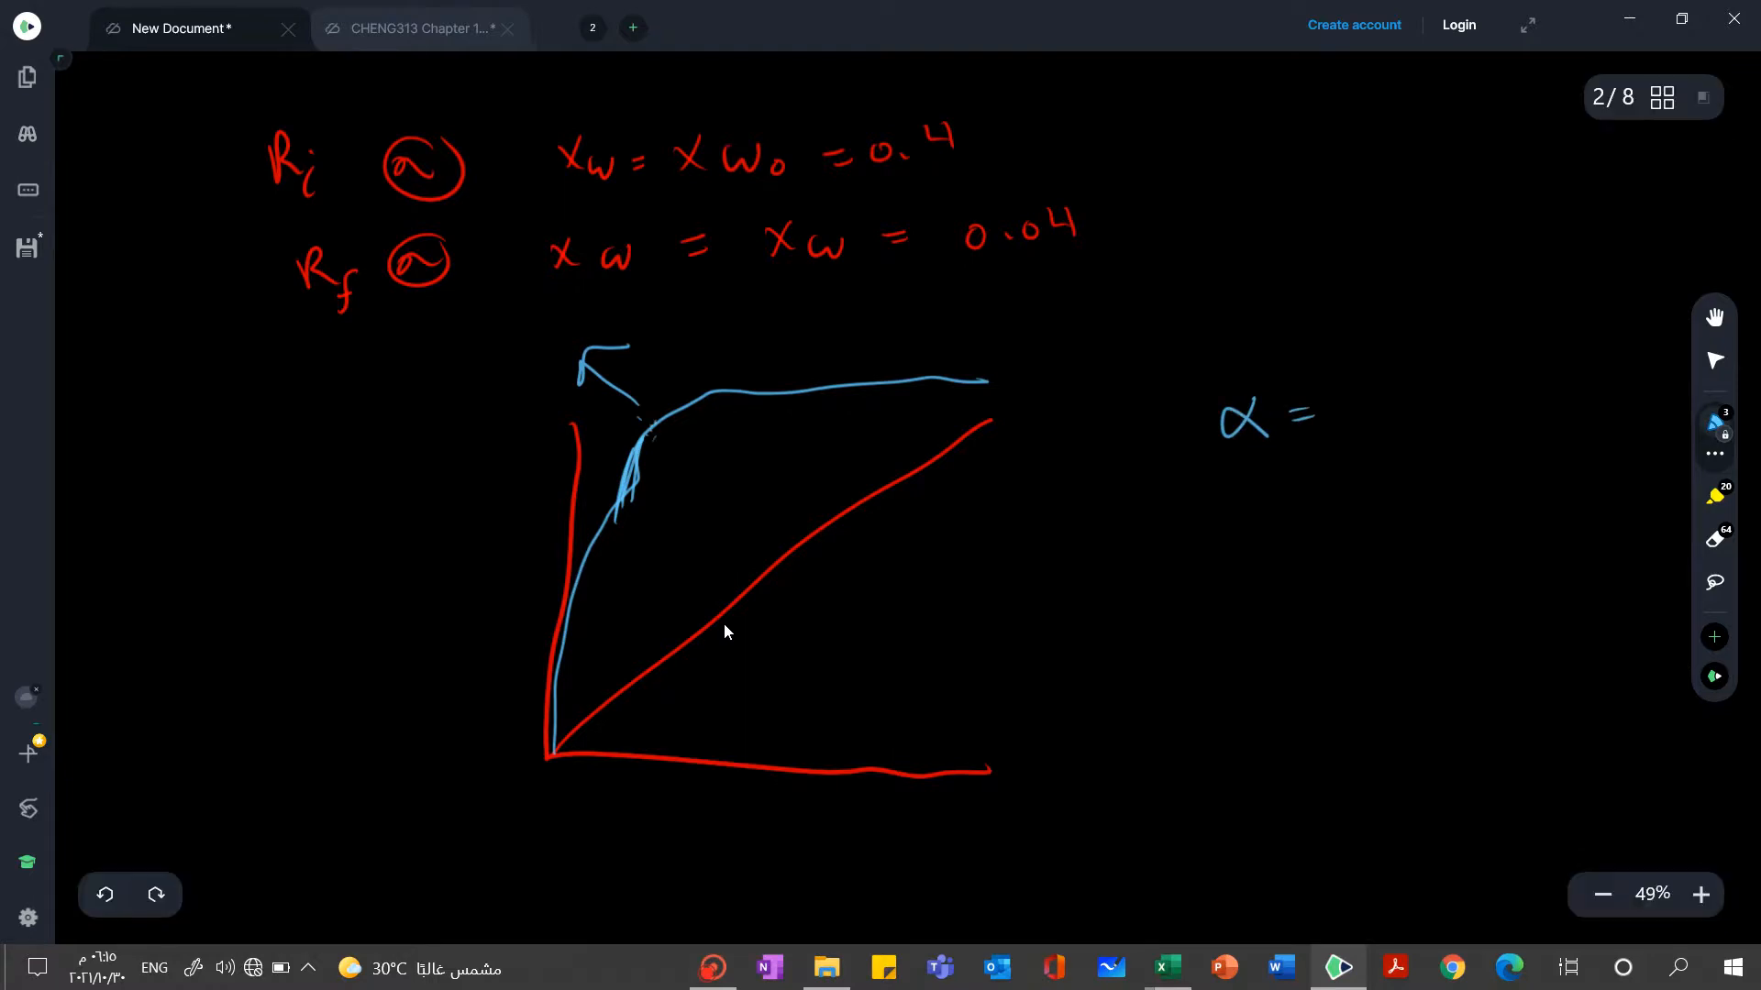
mouse_move(613, 512)
left_mouse_down()
mouse_move(708, 431)
mouse_move(802, 396)
mouse_move(982, 383)
mouse_move(927, 380)
mouse_move(743, 431)
mouse_move(642, 486)
mouse_move(656, 426)
mouse_move(711, 390)
mouse_move(771, 385)
mouse_move(652, 430)
mouse_move(623, 484)
left_mouse_up()
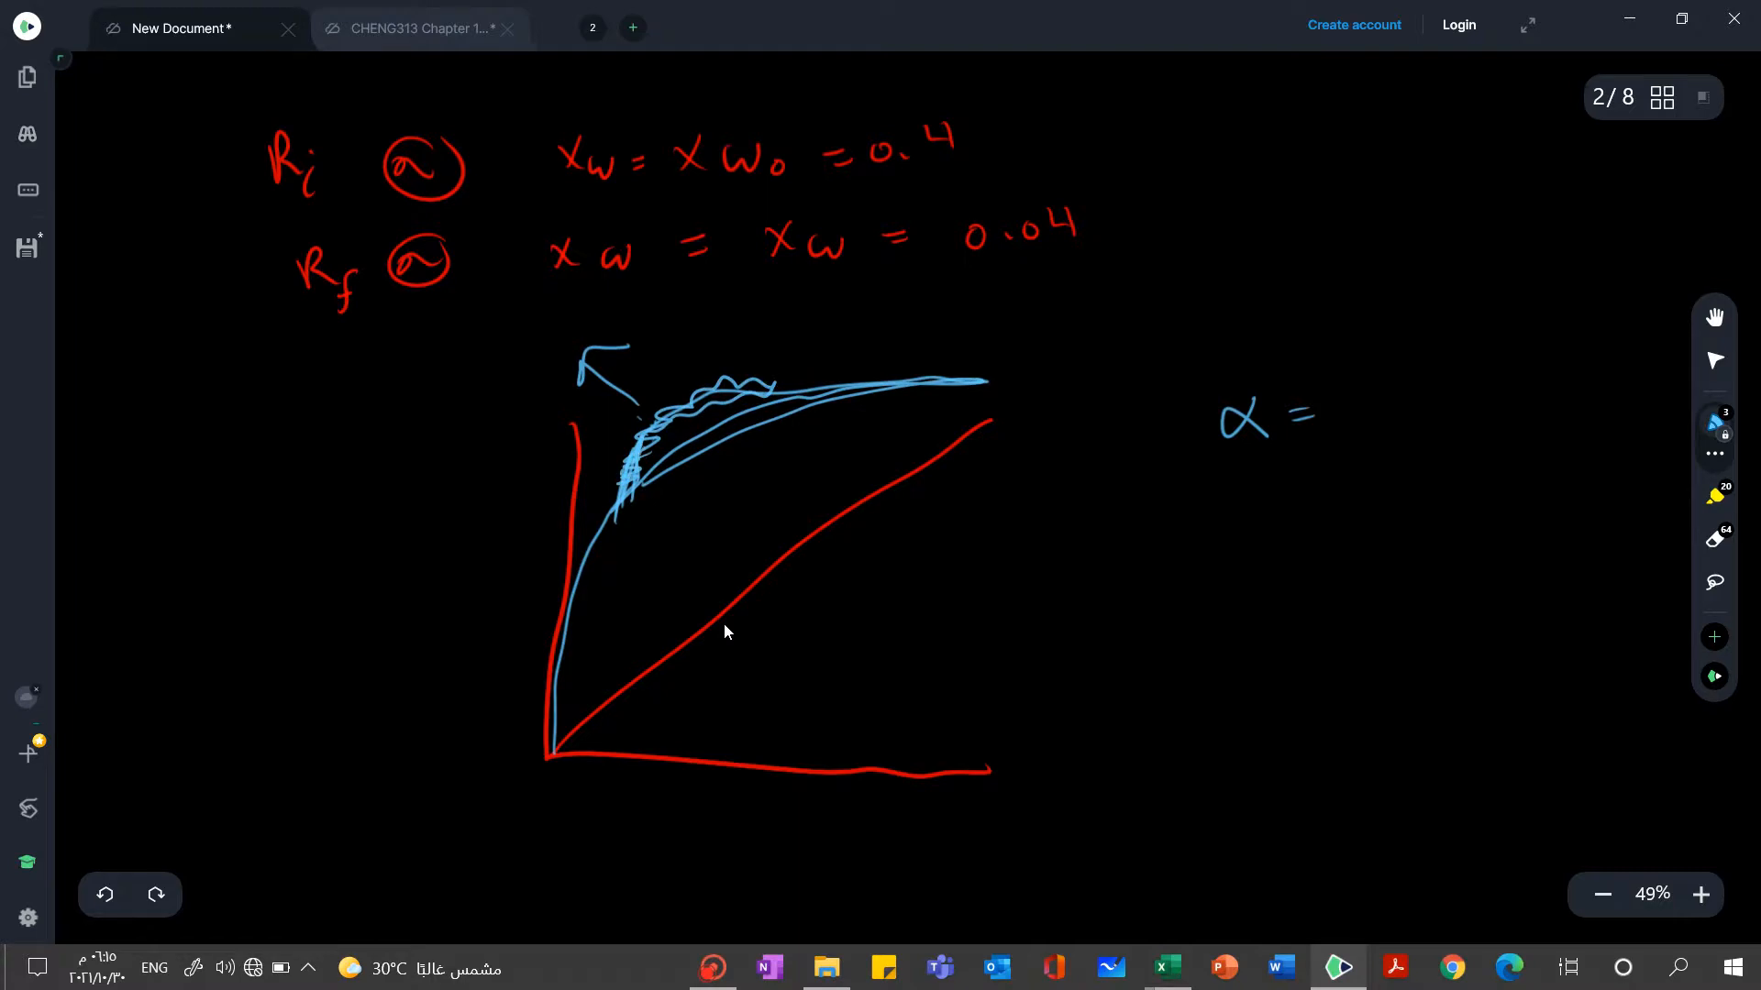
left_click_drag(1344, 370, 1391, 424)
left_click_drag(1392, 375, 1344, 420)
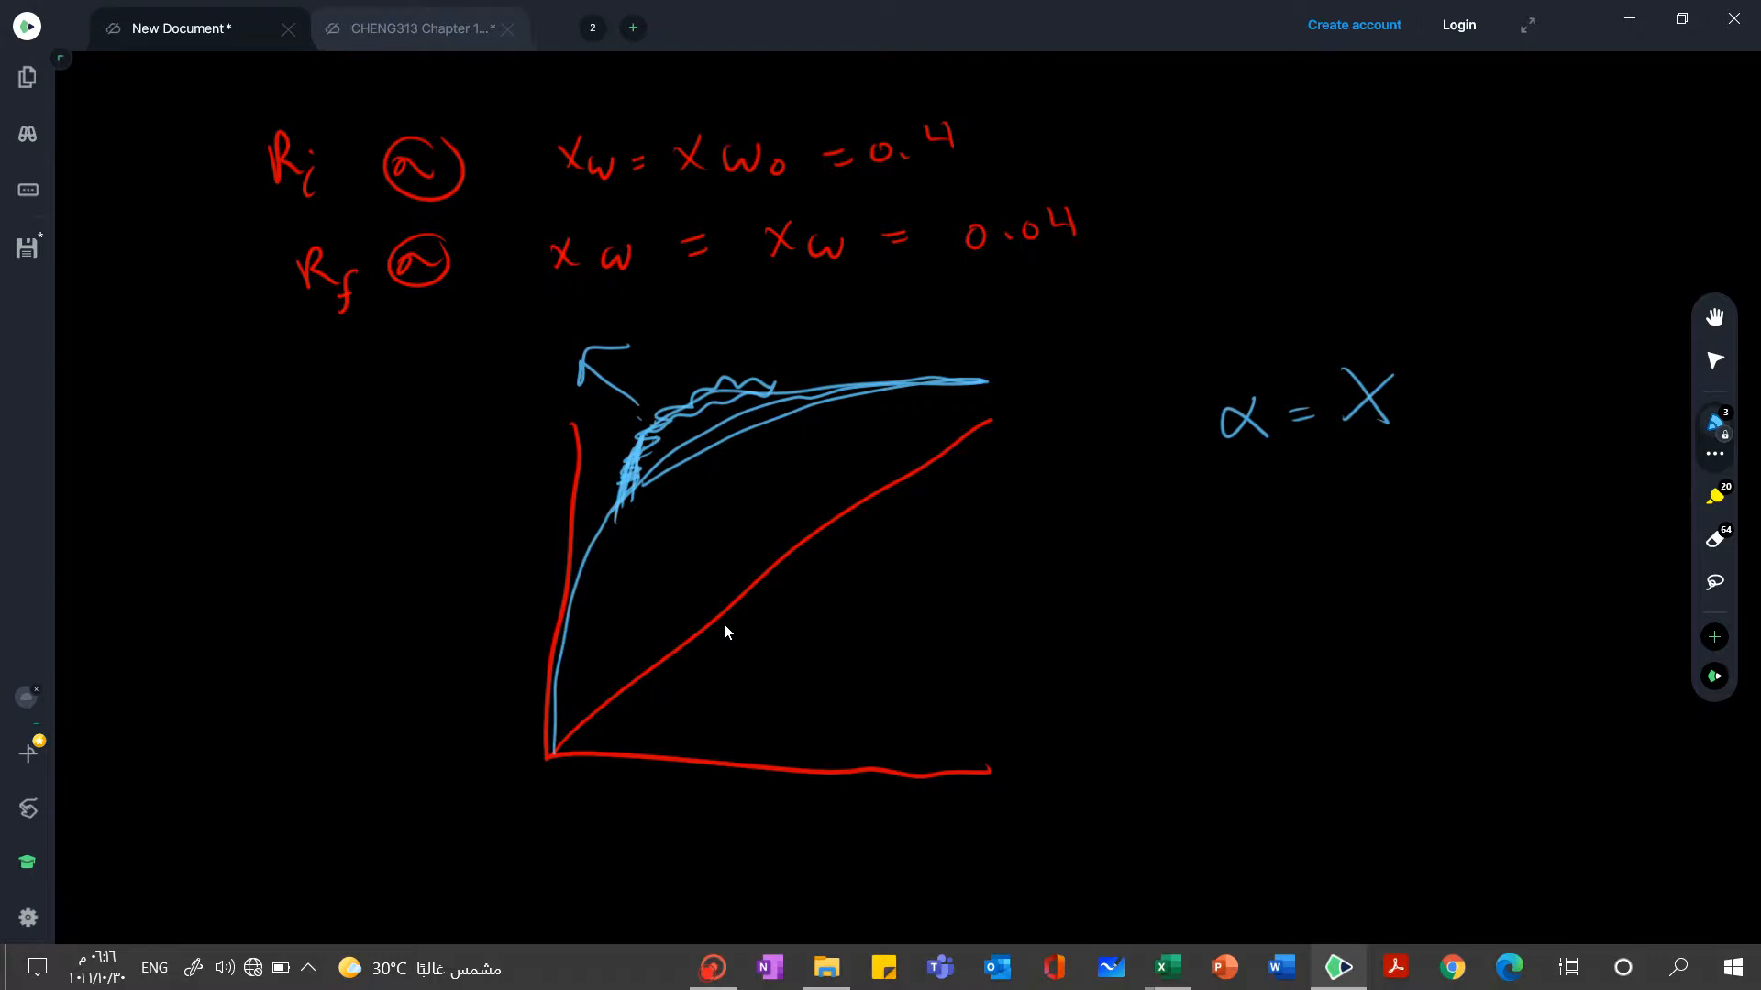
mouse_move(1421, 463)
left_mouse_down()
mouse_move(1206, 431)
mouse_move(1403, 347)
mouse_move(1387, 521)
mouse_move(1522, 458)
mouse_move(1416, 442)
left_mouse_up()
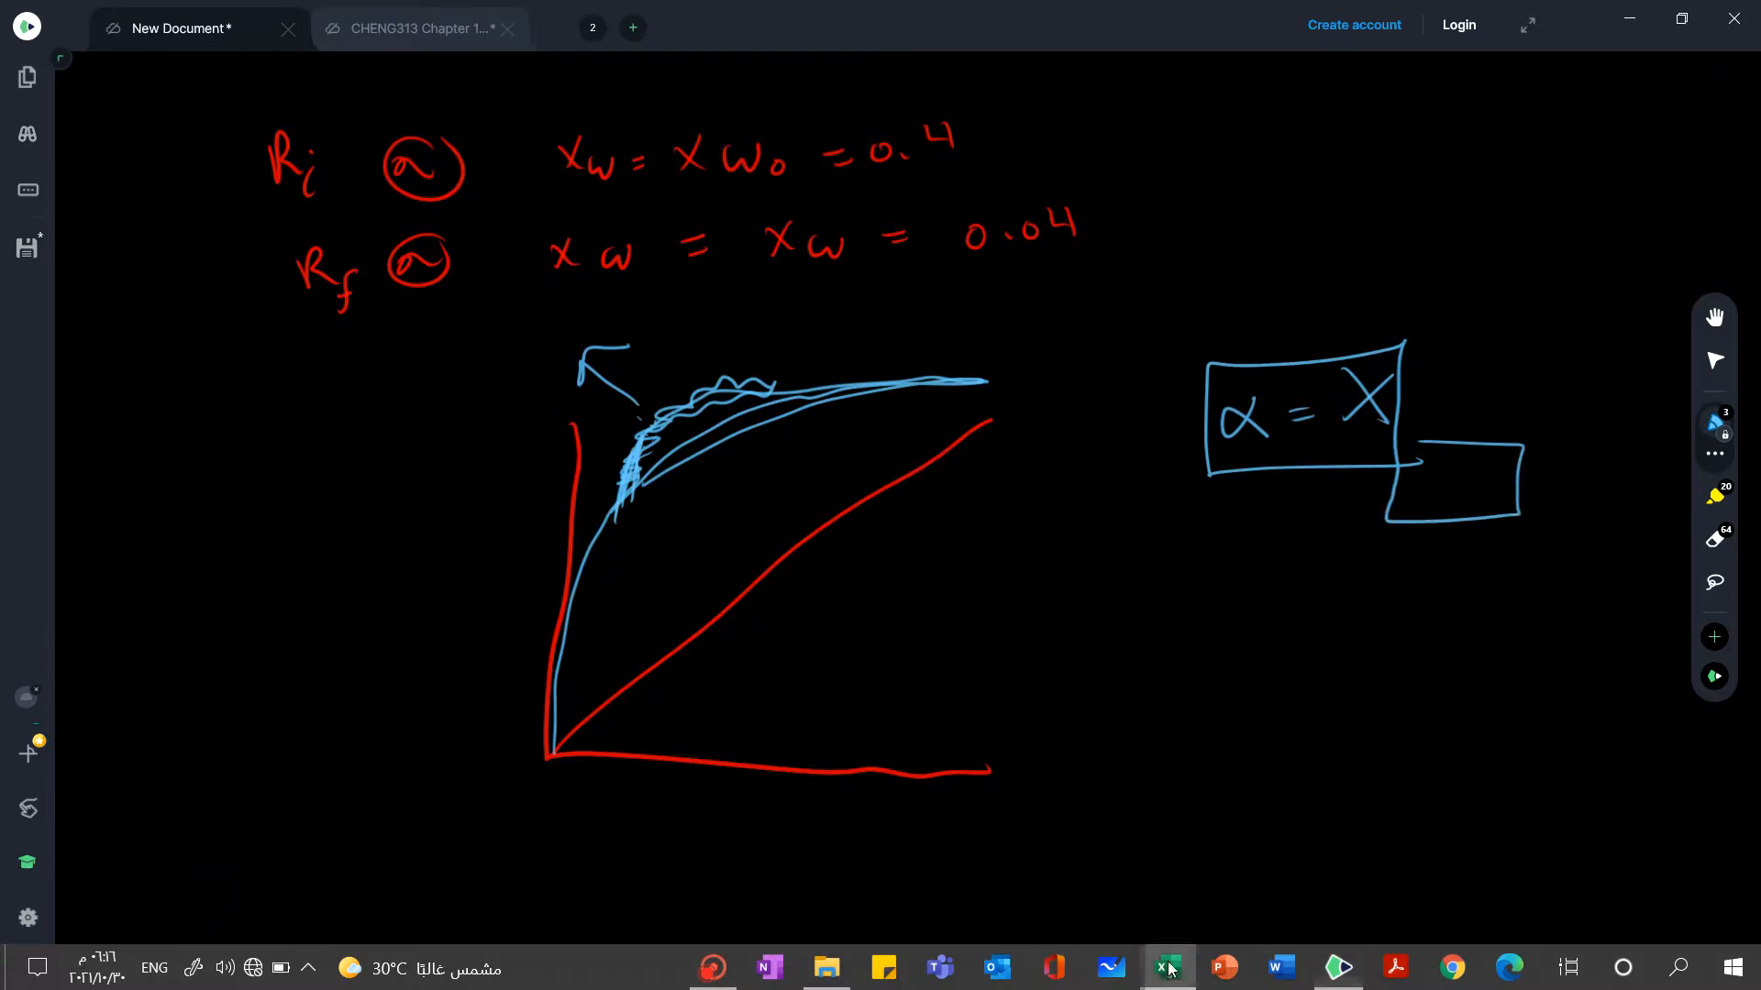
Switch to the Excel workbook "Problem Batch distillation with constant xD" and examine the first x value in G3 and the yPre formula in G5
mouse_move(1168, 967)
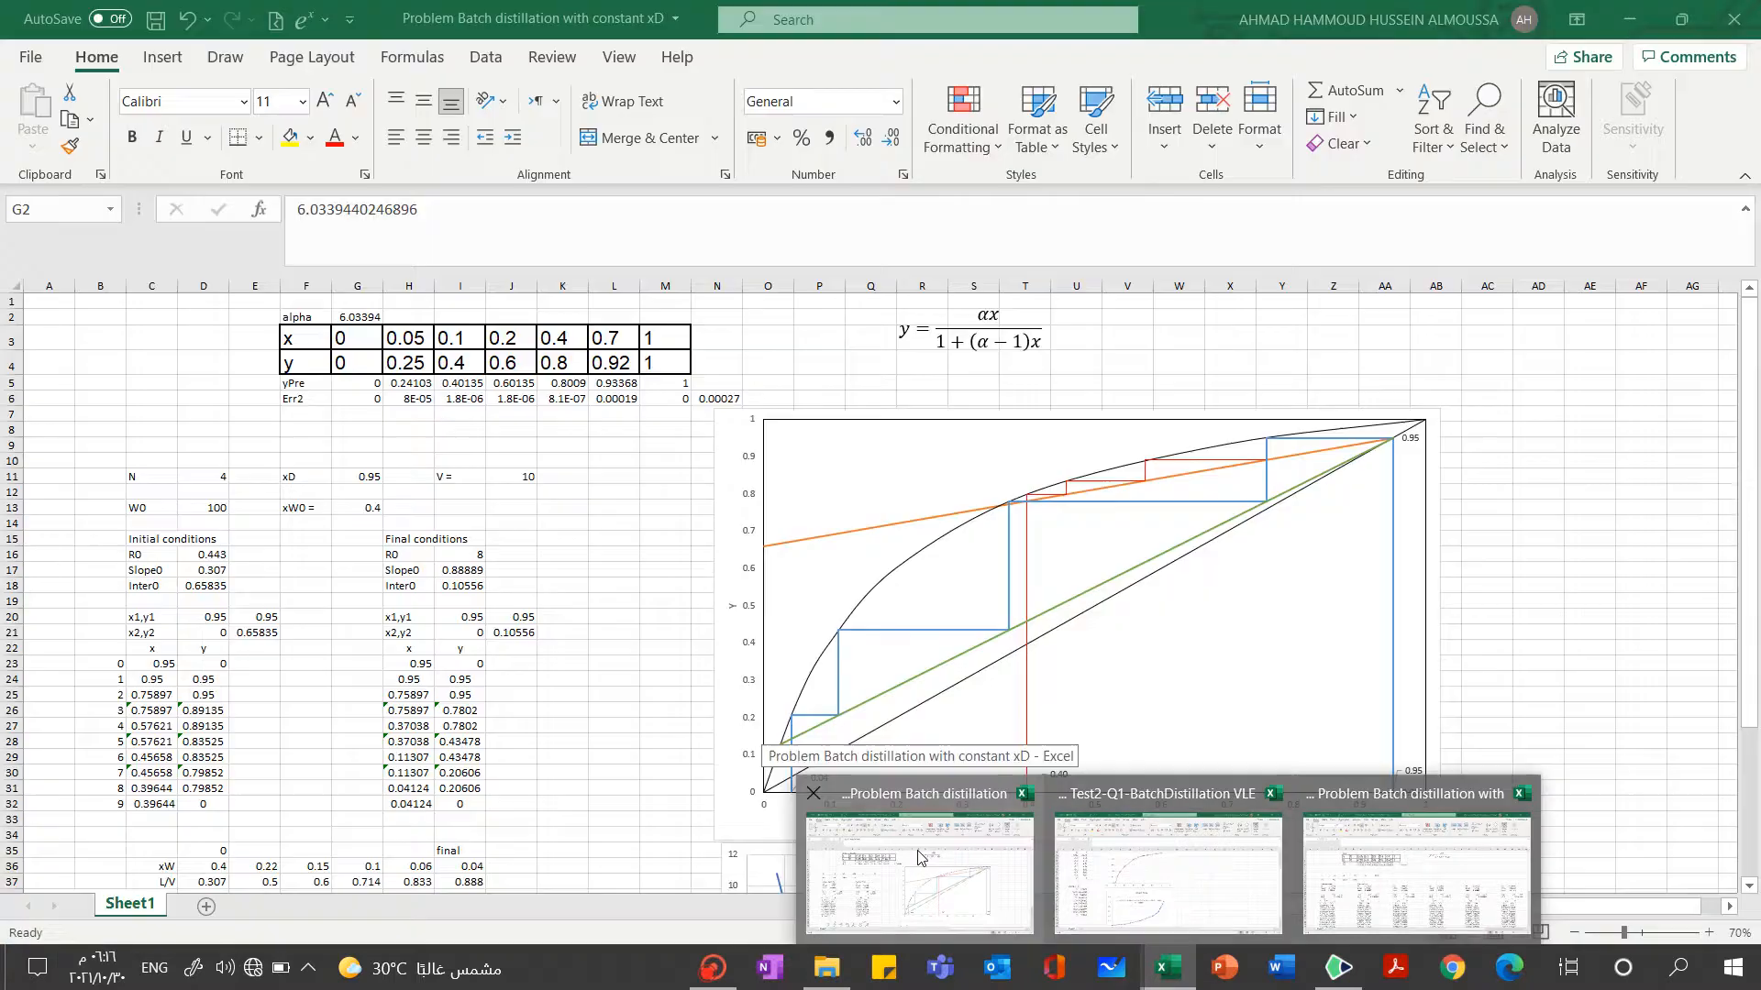
left_click(922, 858)
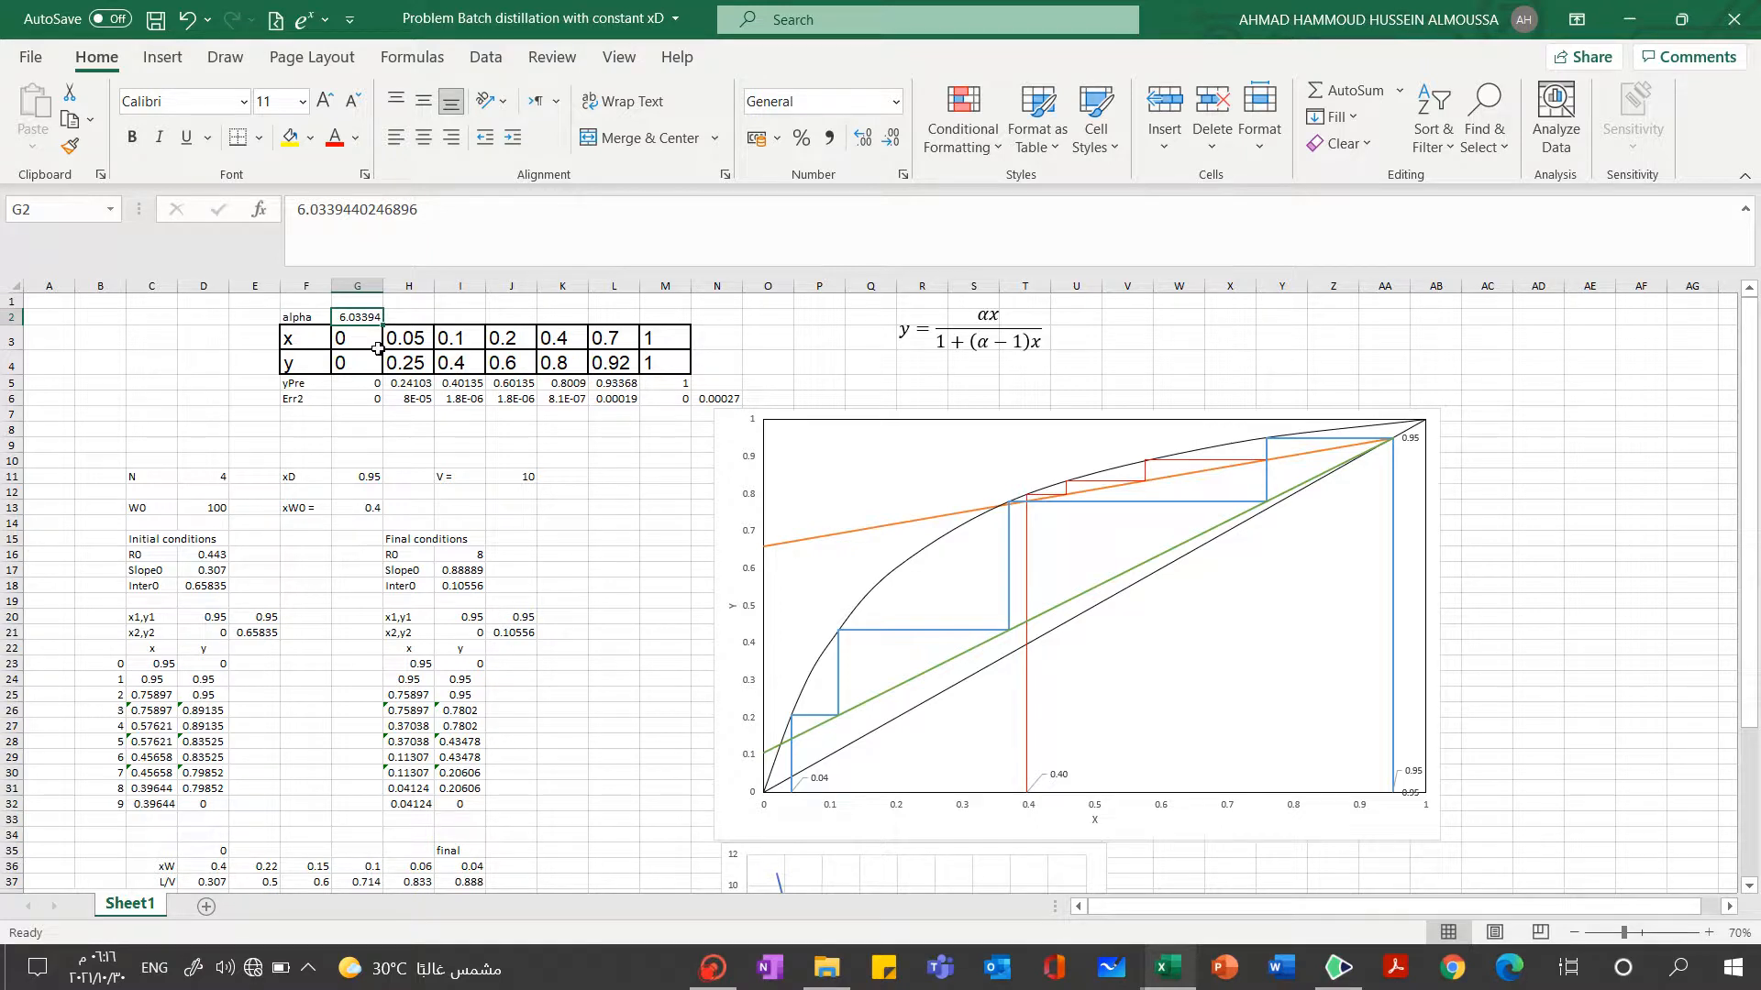
left_click(347, 338)
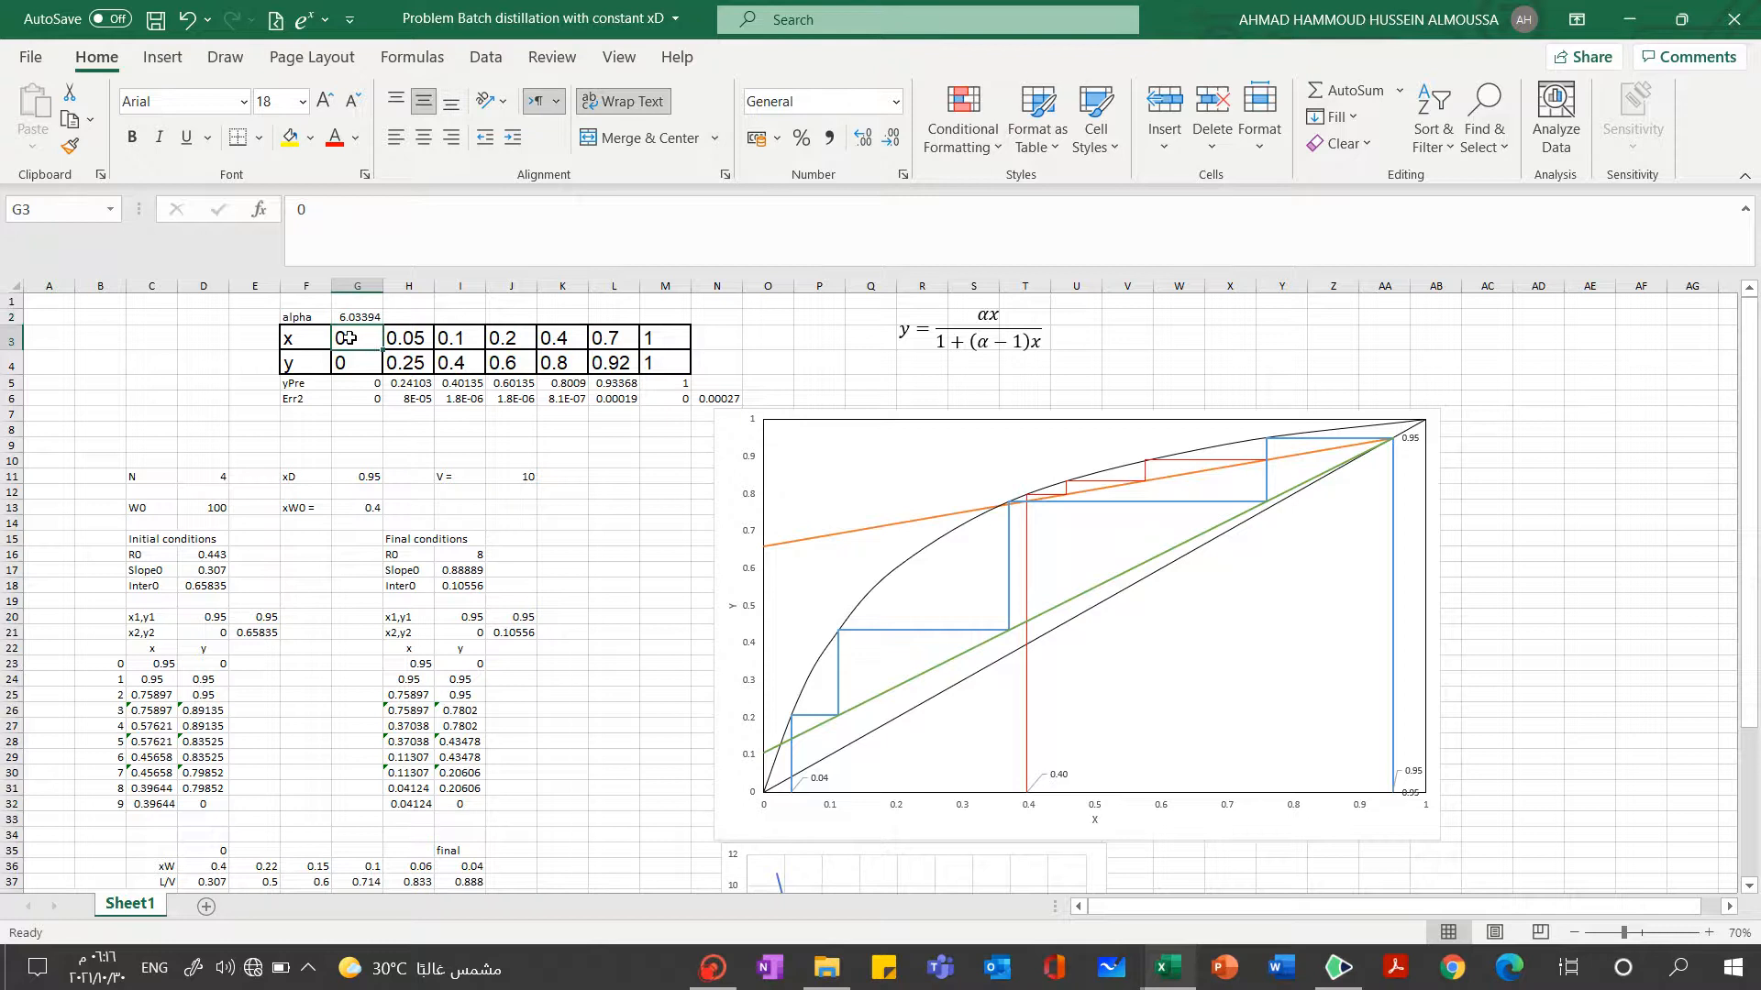
left_click(354, 336)
left_click(358, 383)
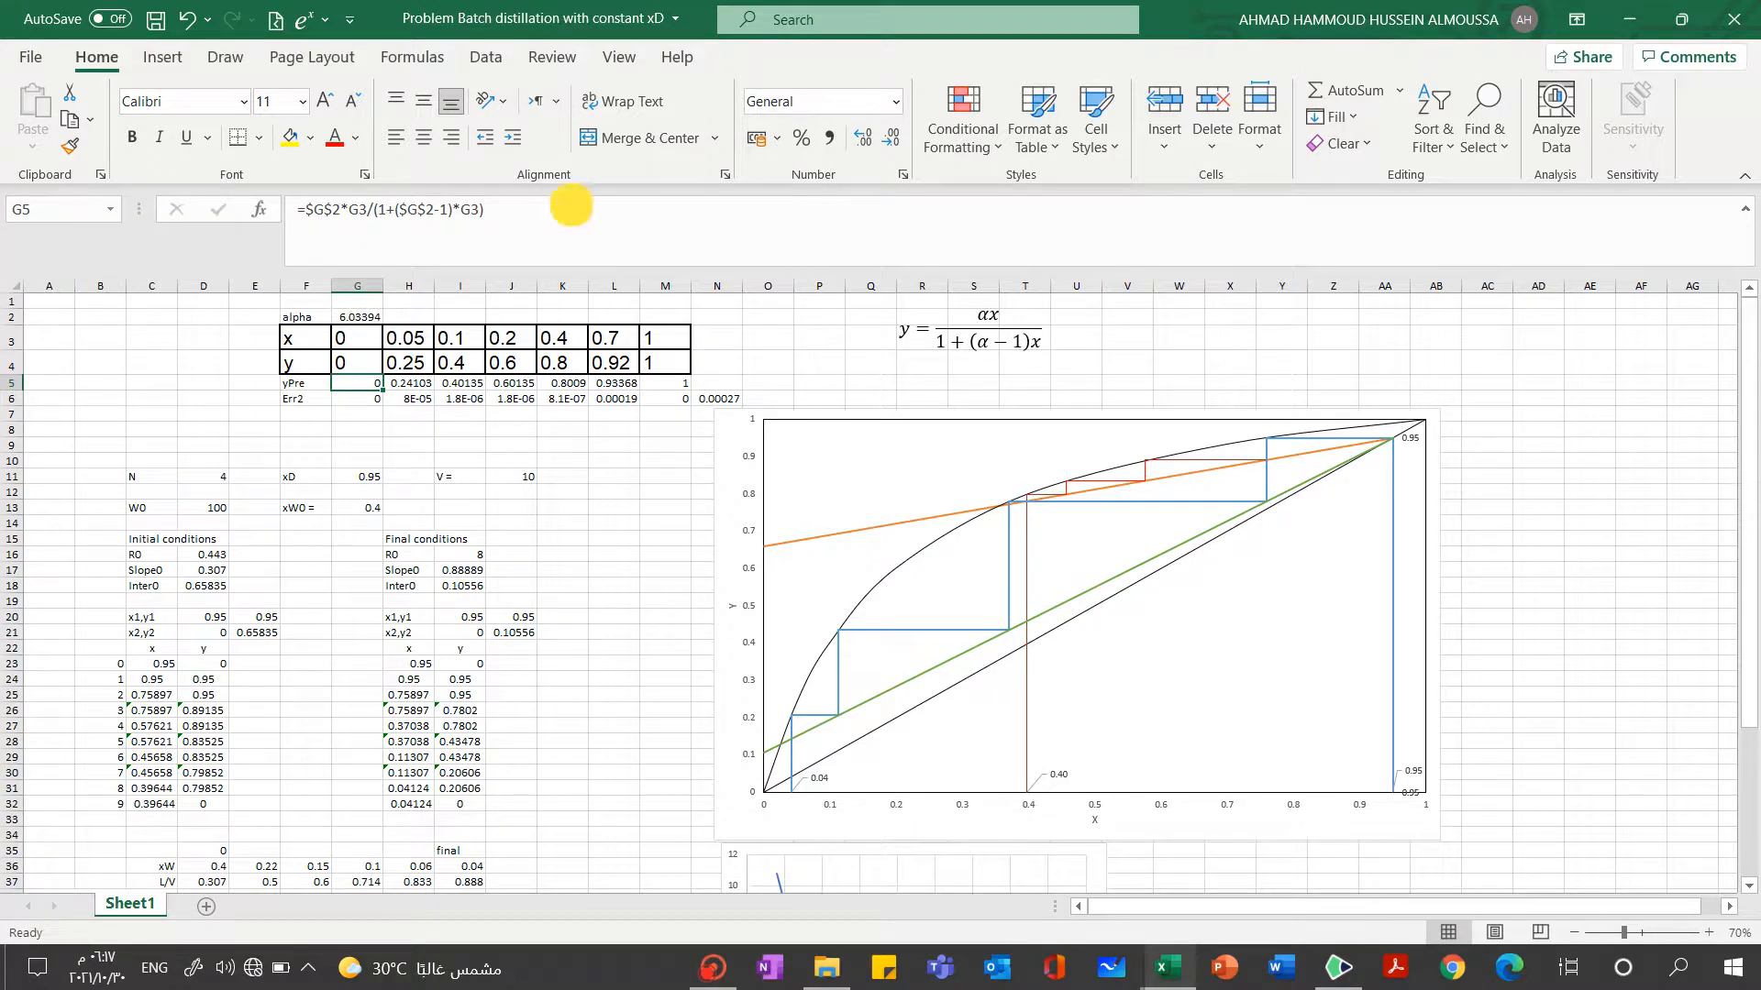
left_click(570, 209)
key("F2")
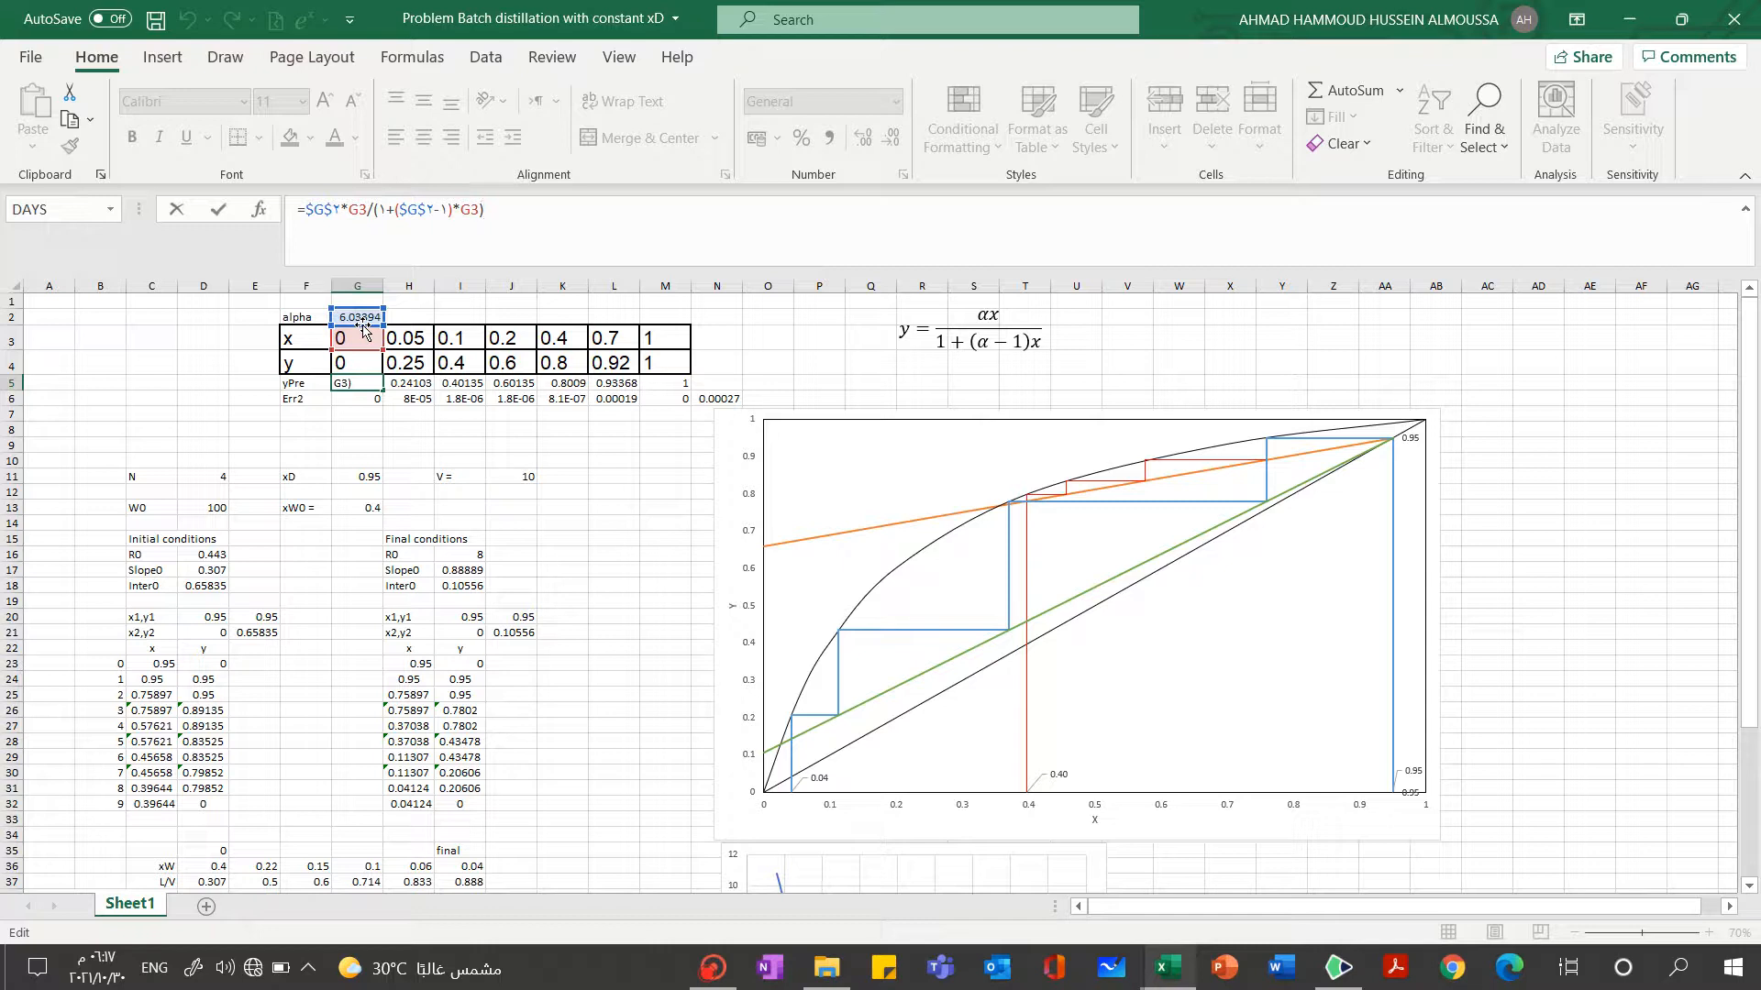
type("4")
left_click(450, 302)
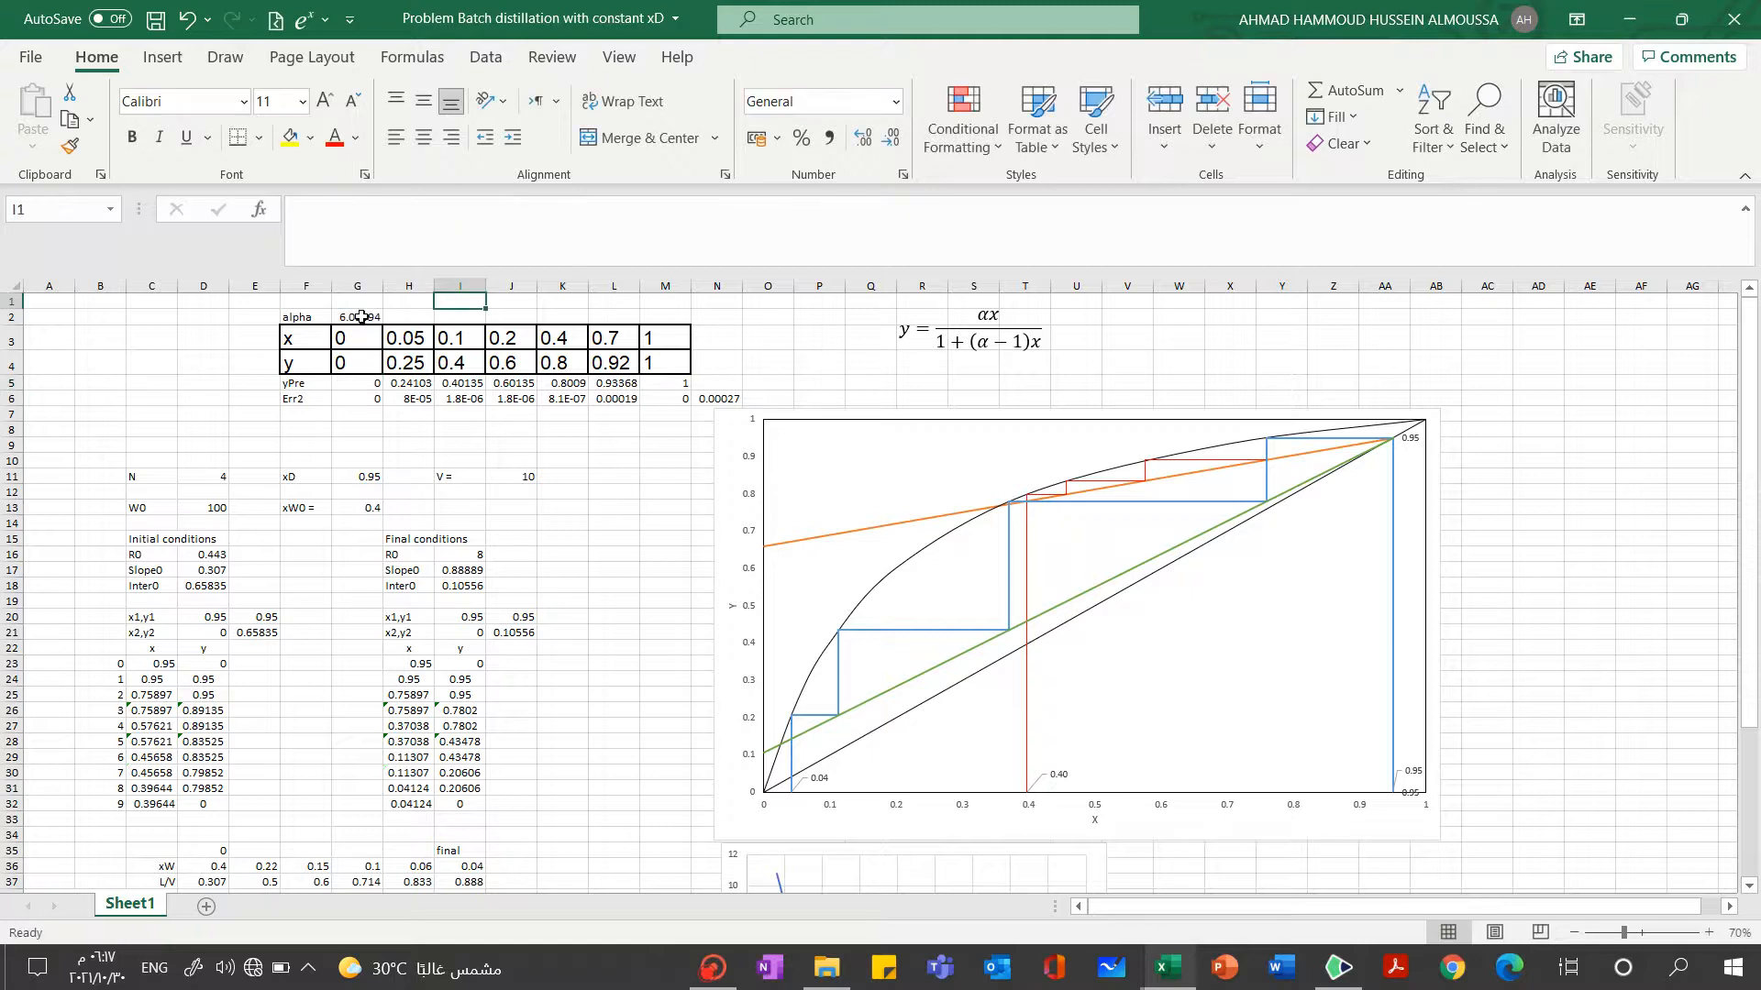
Set the alpha value in cell G2 to 4
left_click(360, 317)
left_click(466, 209)
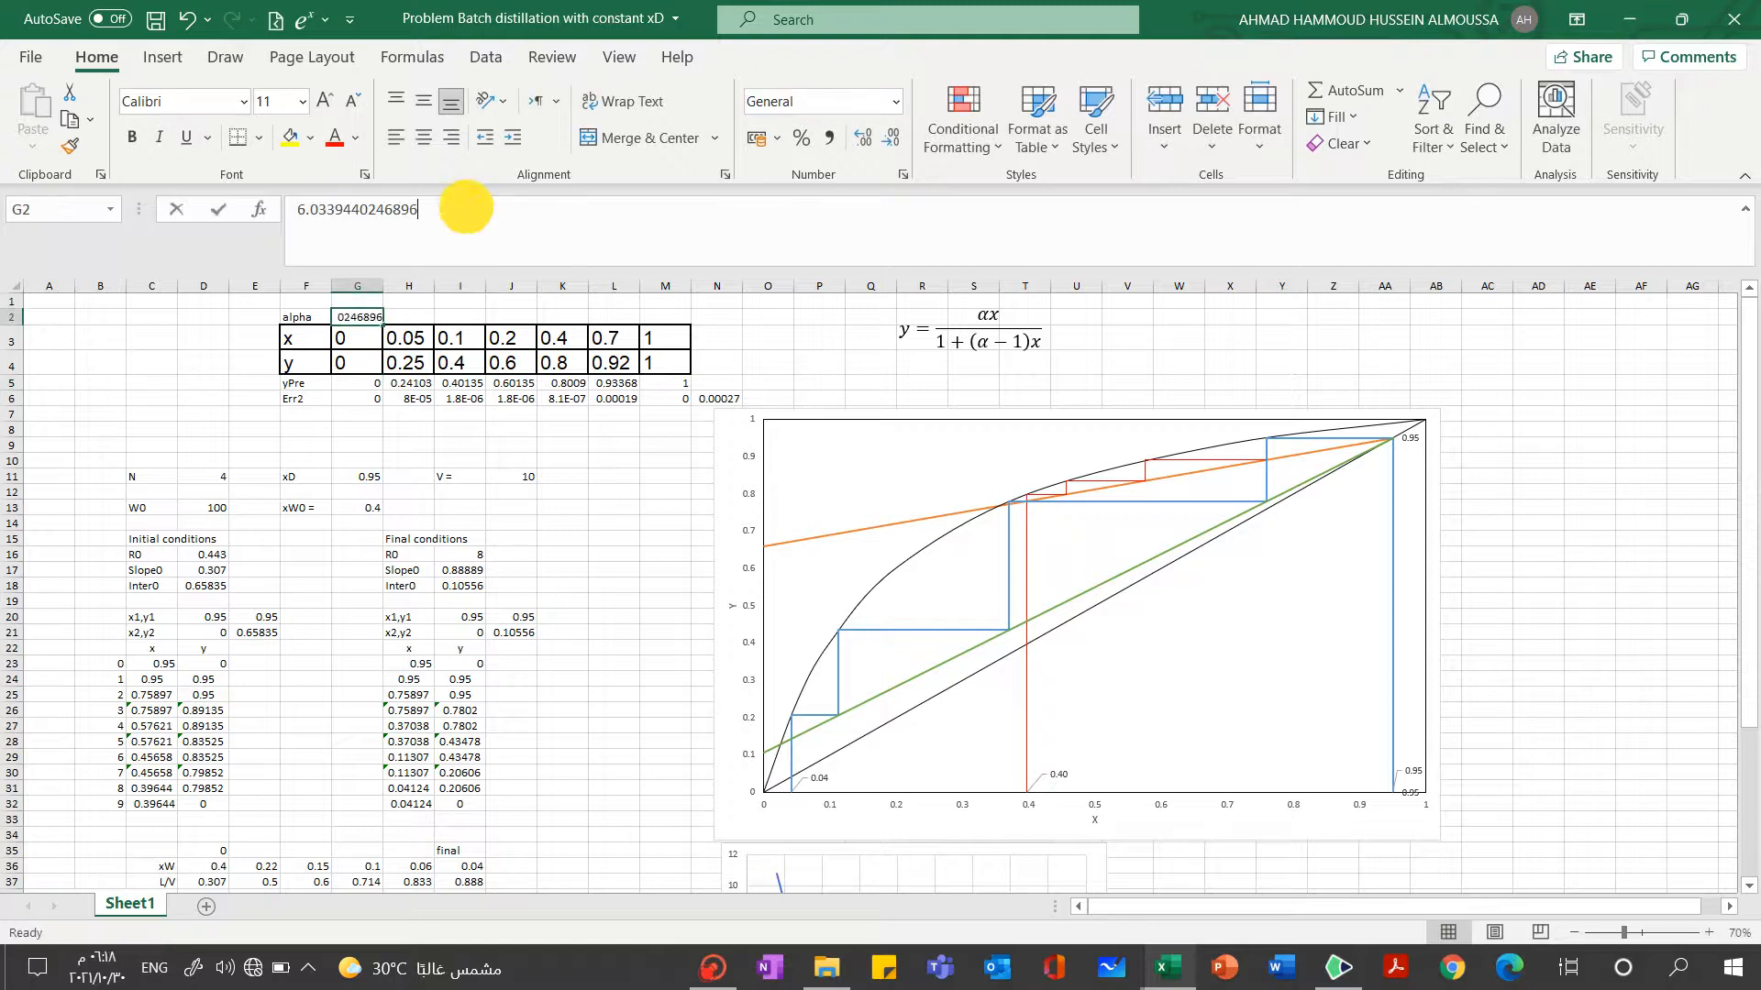
double_click(466, 209)
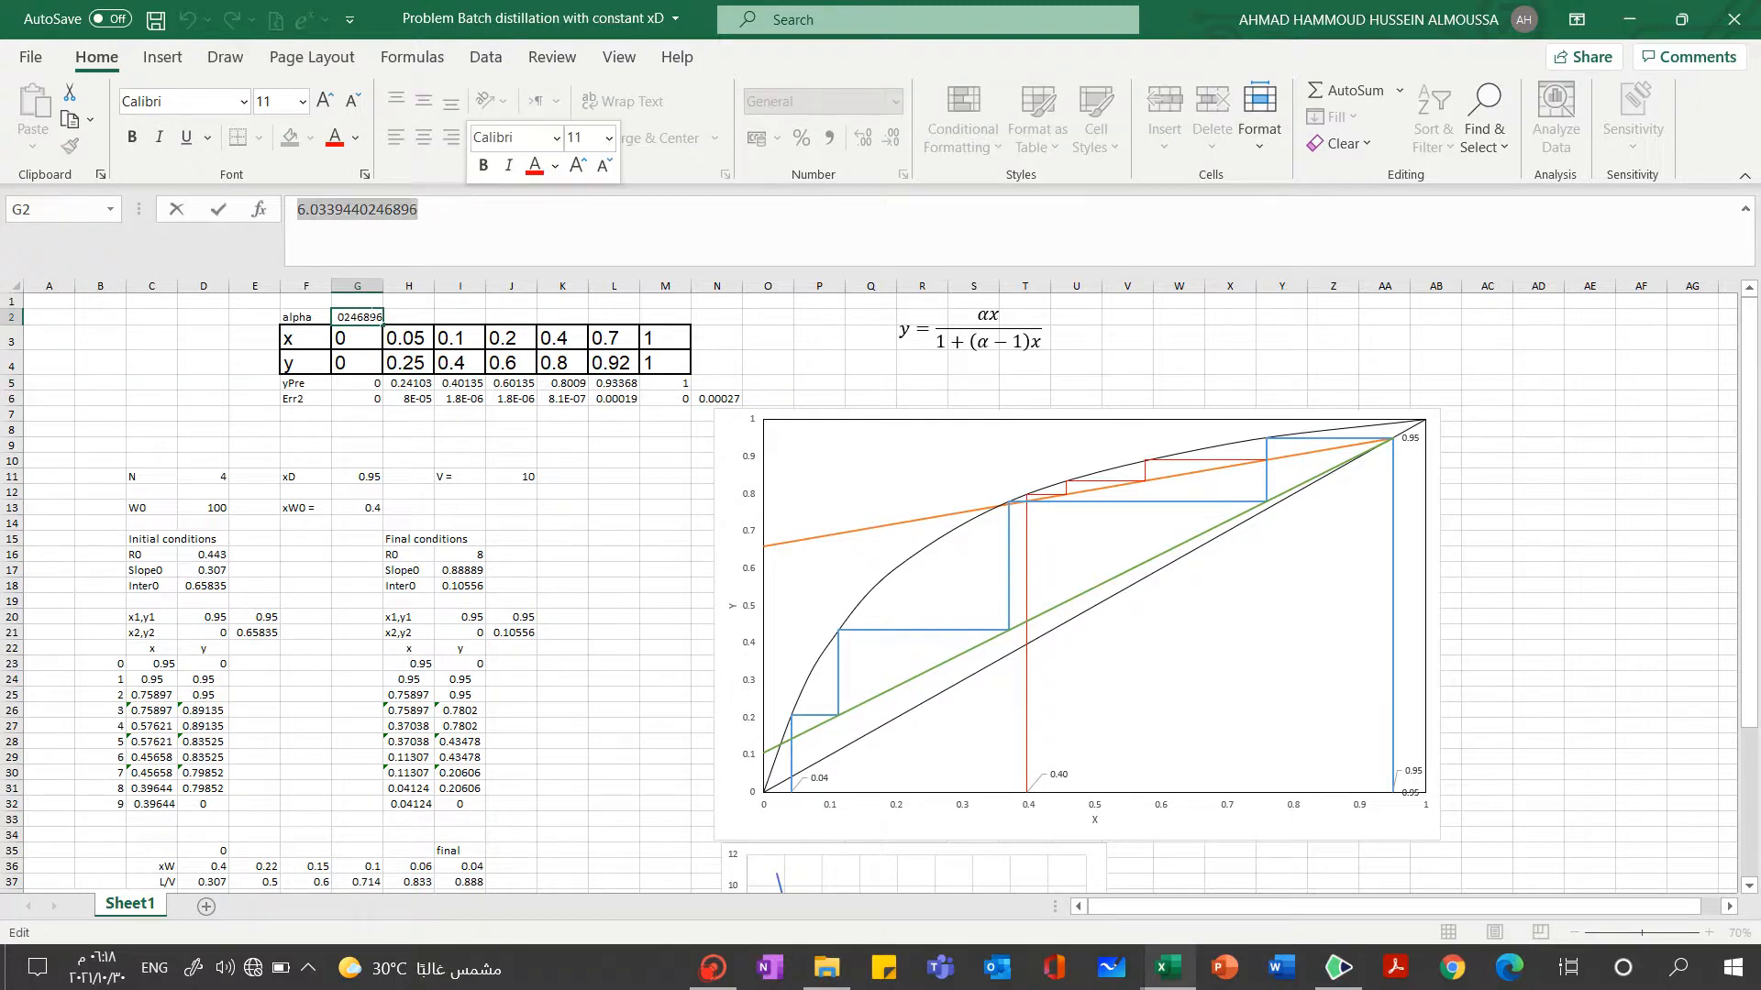
type("4")
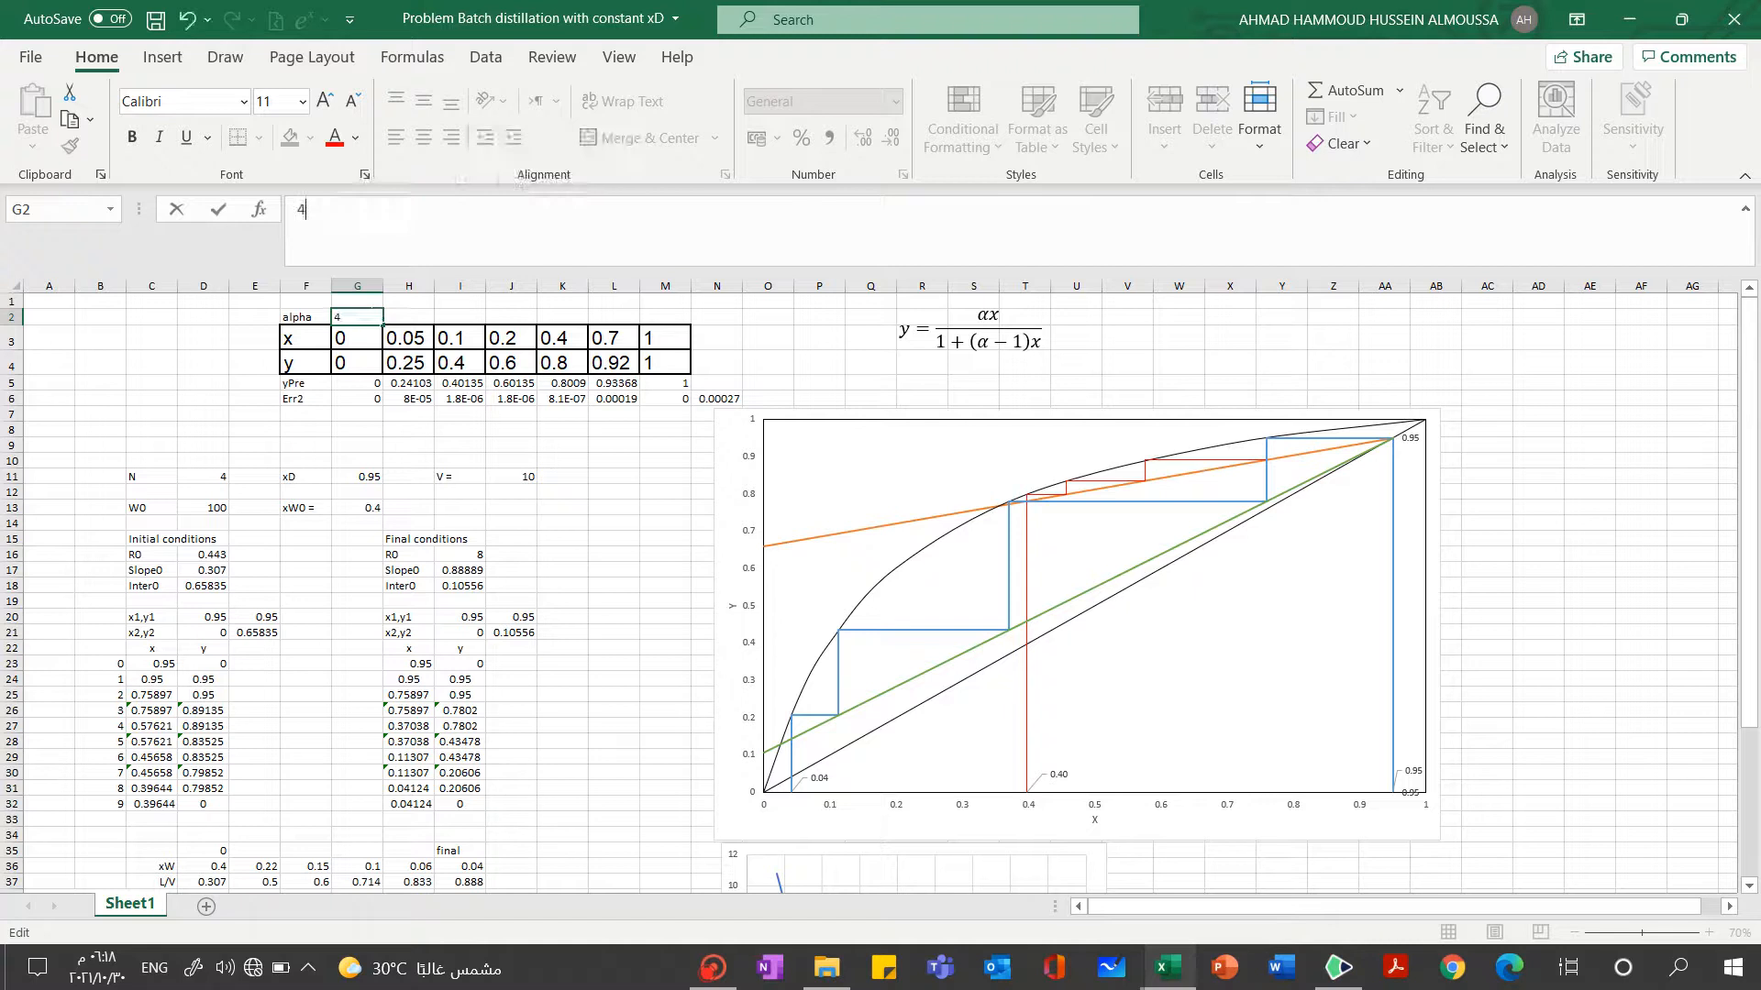
key("Return")
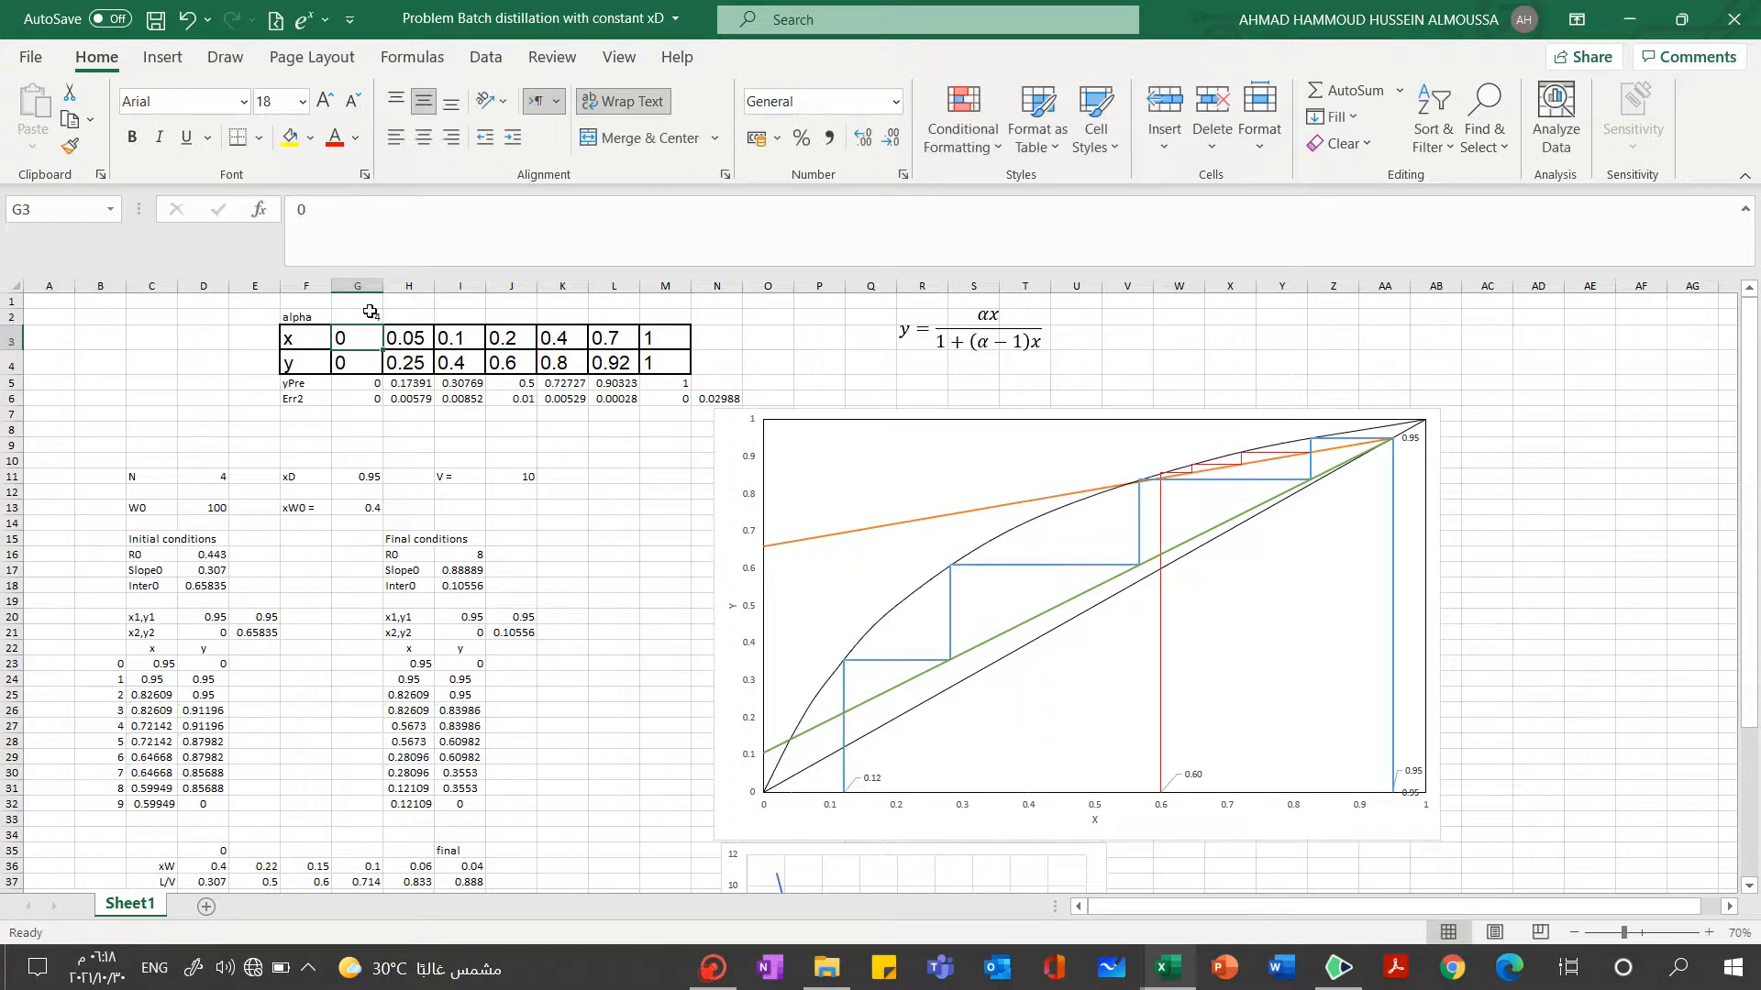
Examine the yPre formulas in cells G5, H5 and I5 and the alpha and x cells they reference
left_click(362, 382)
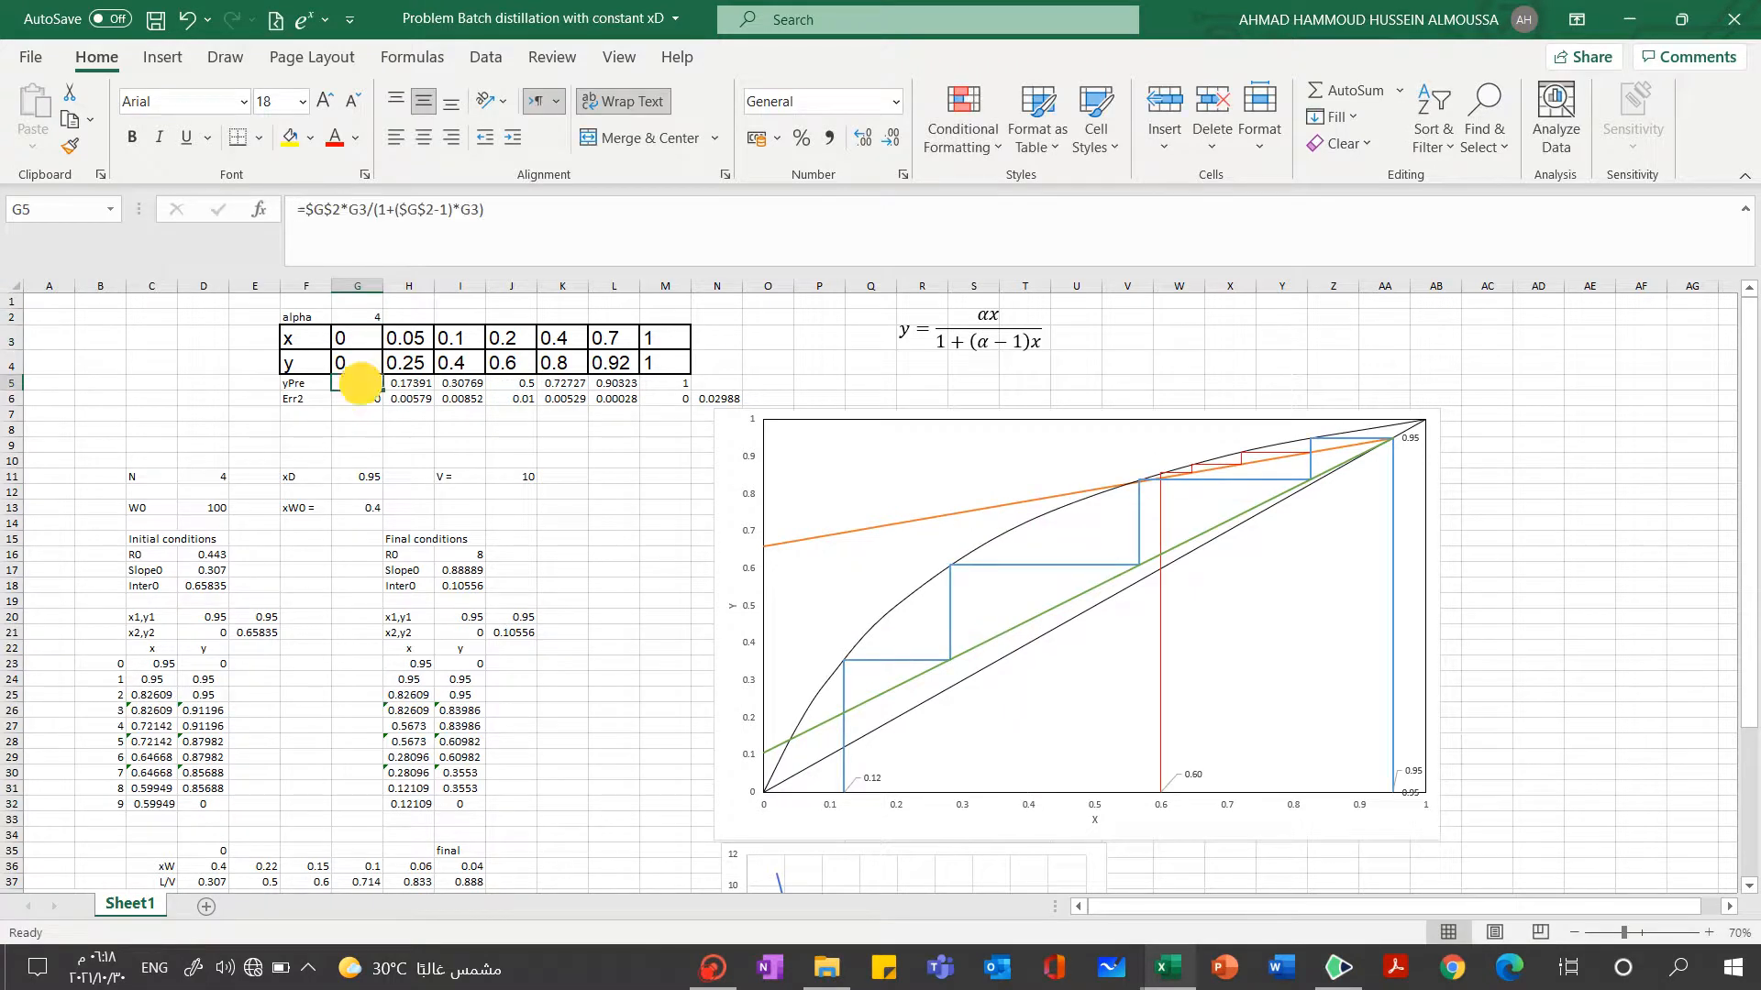
left_click(554, 244)
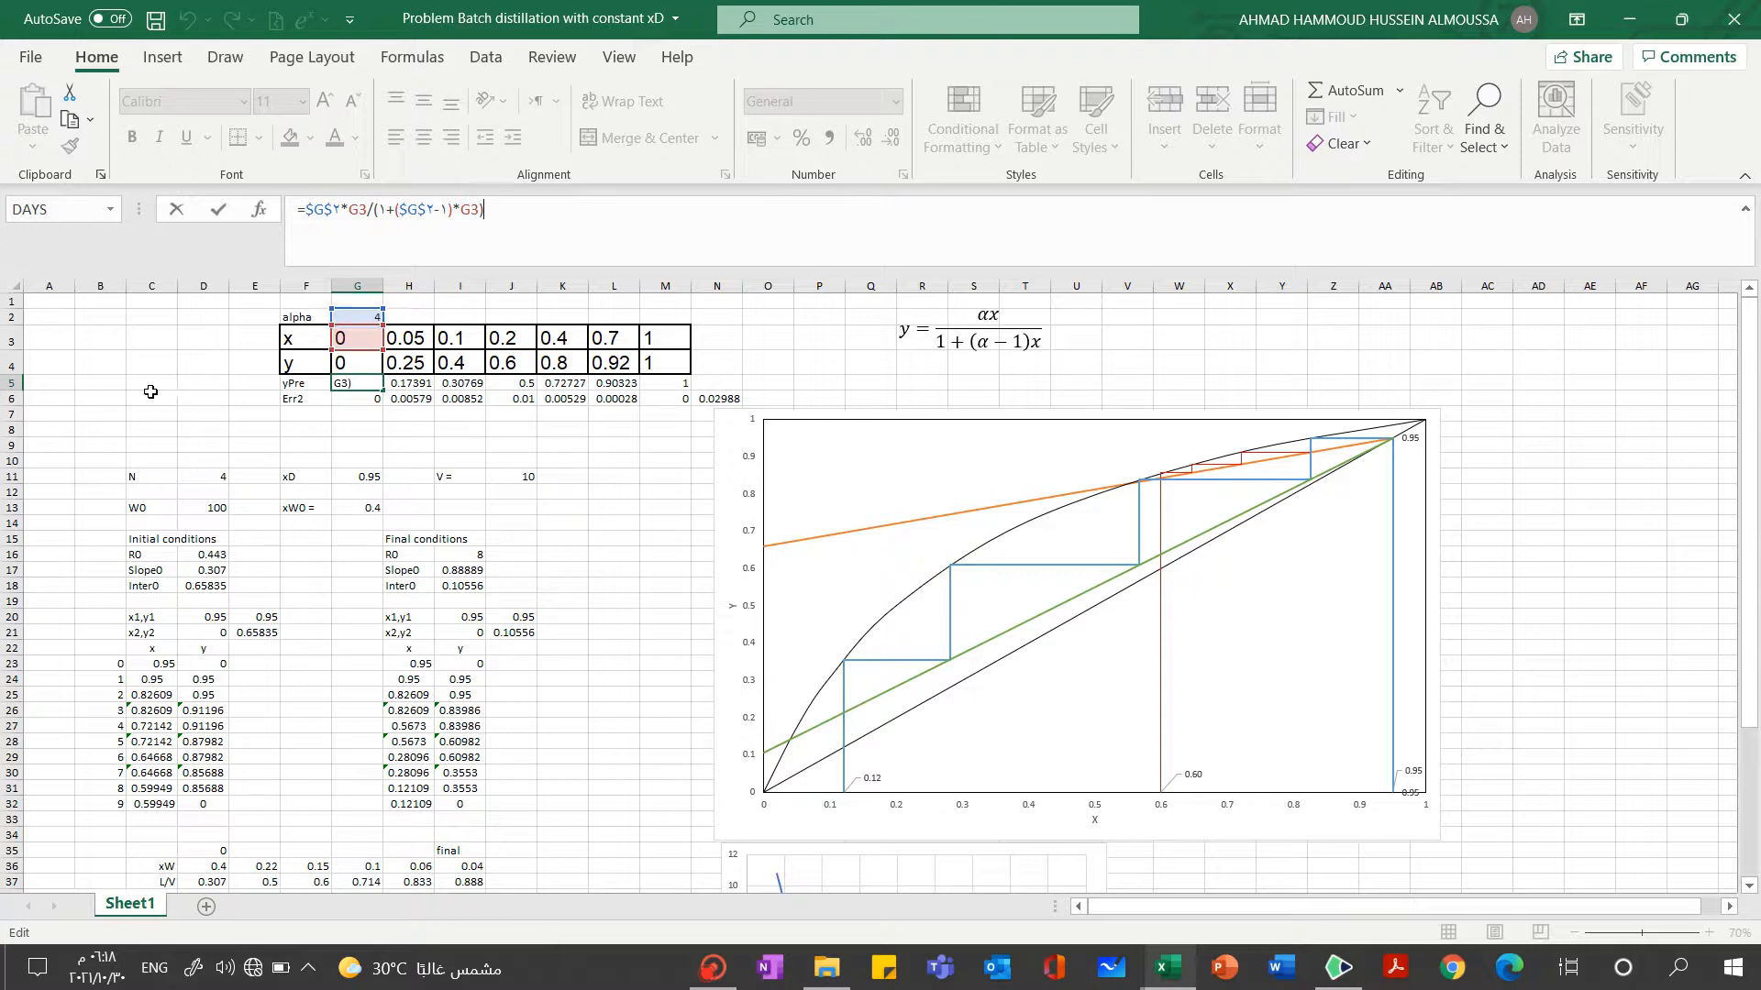
left_click(215, 407)
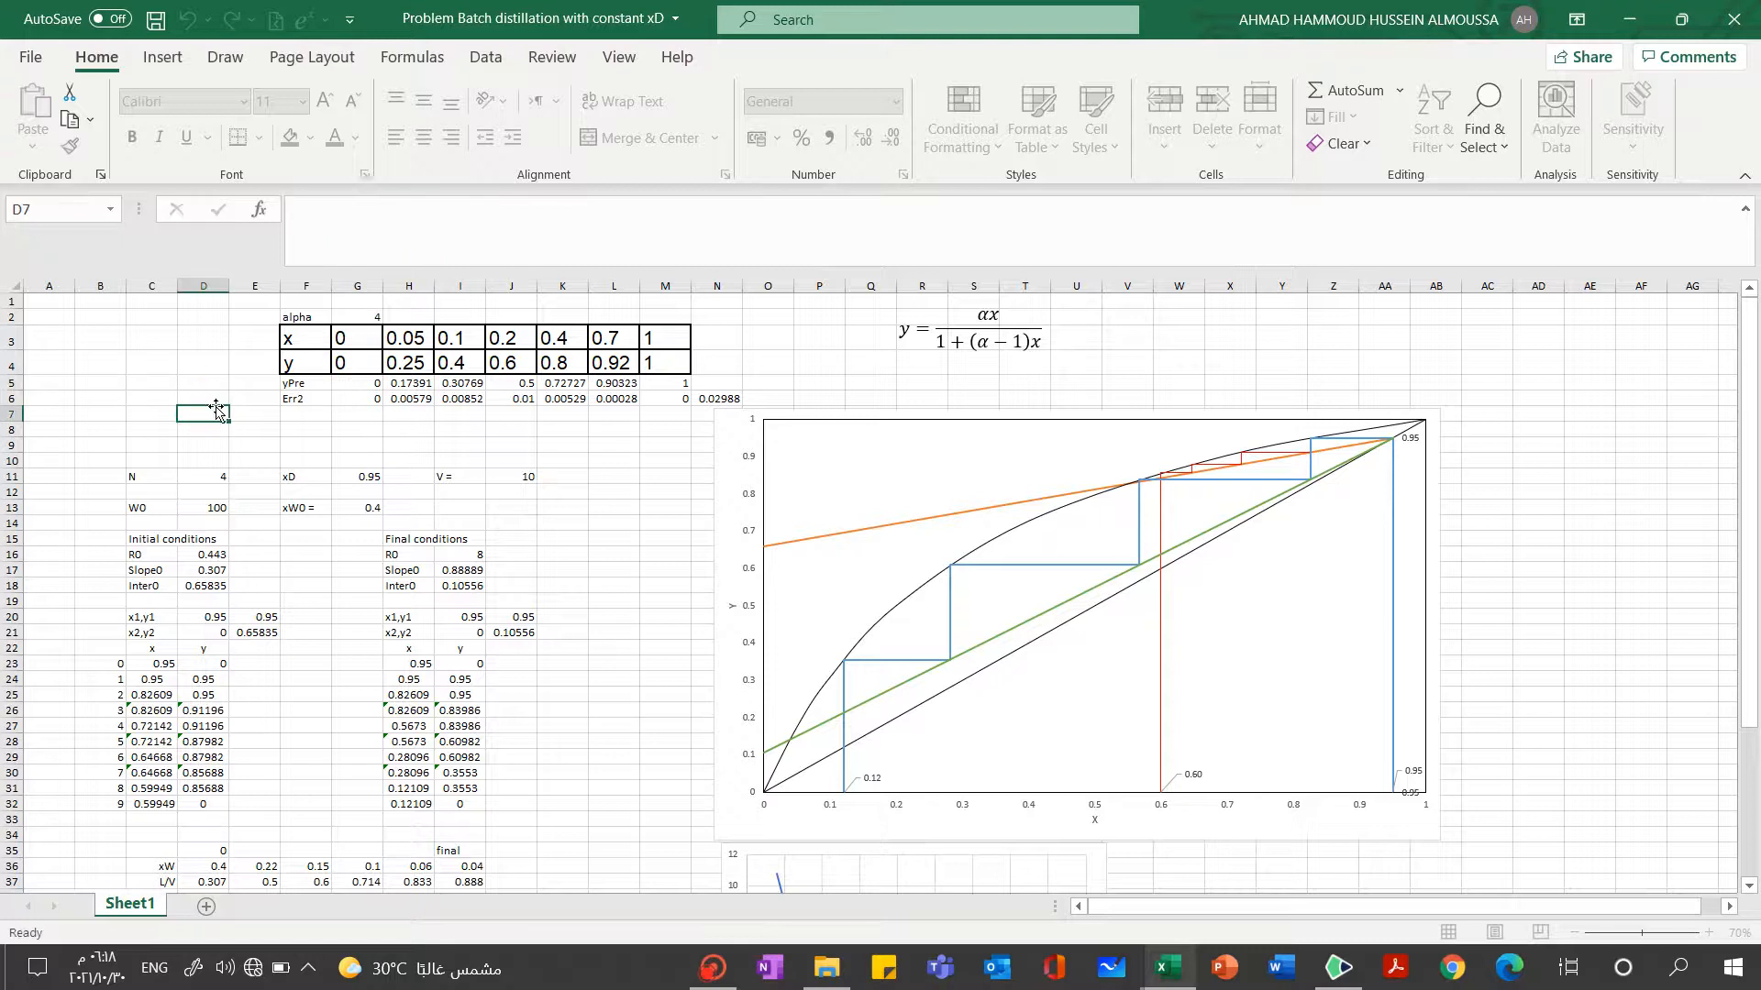
left_click(360, 383)
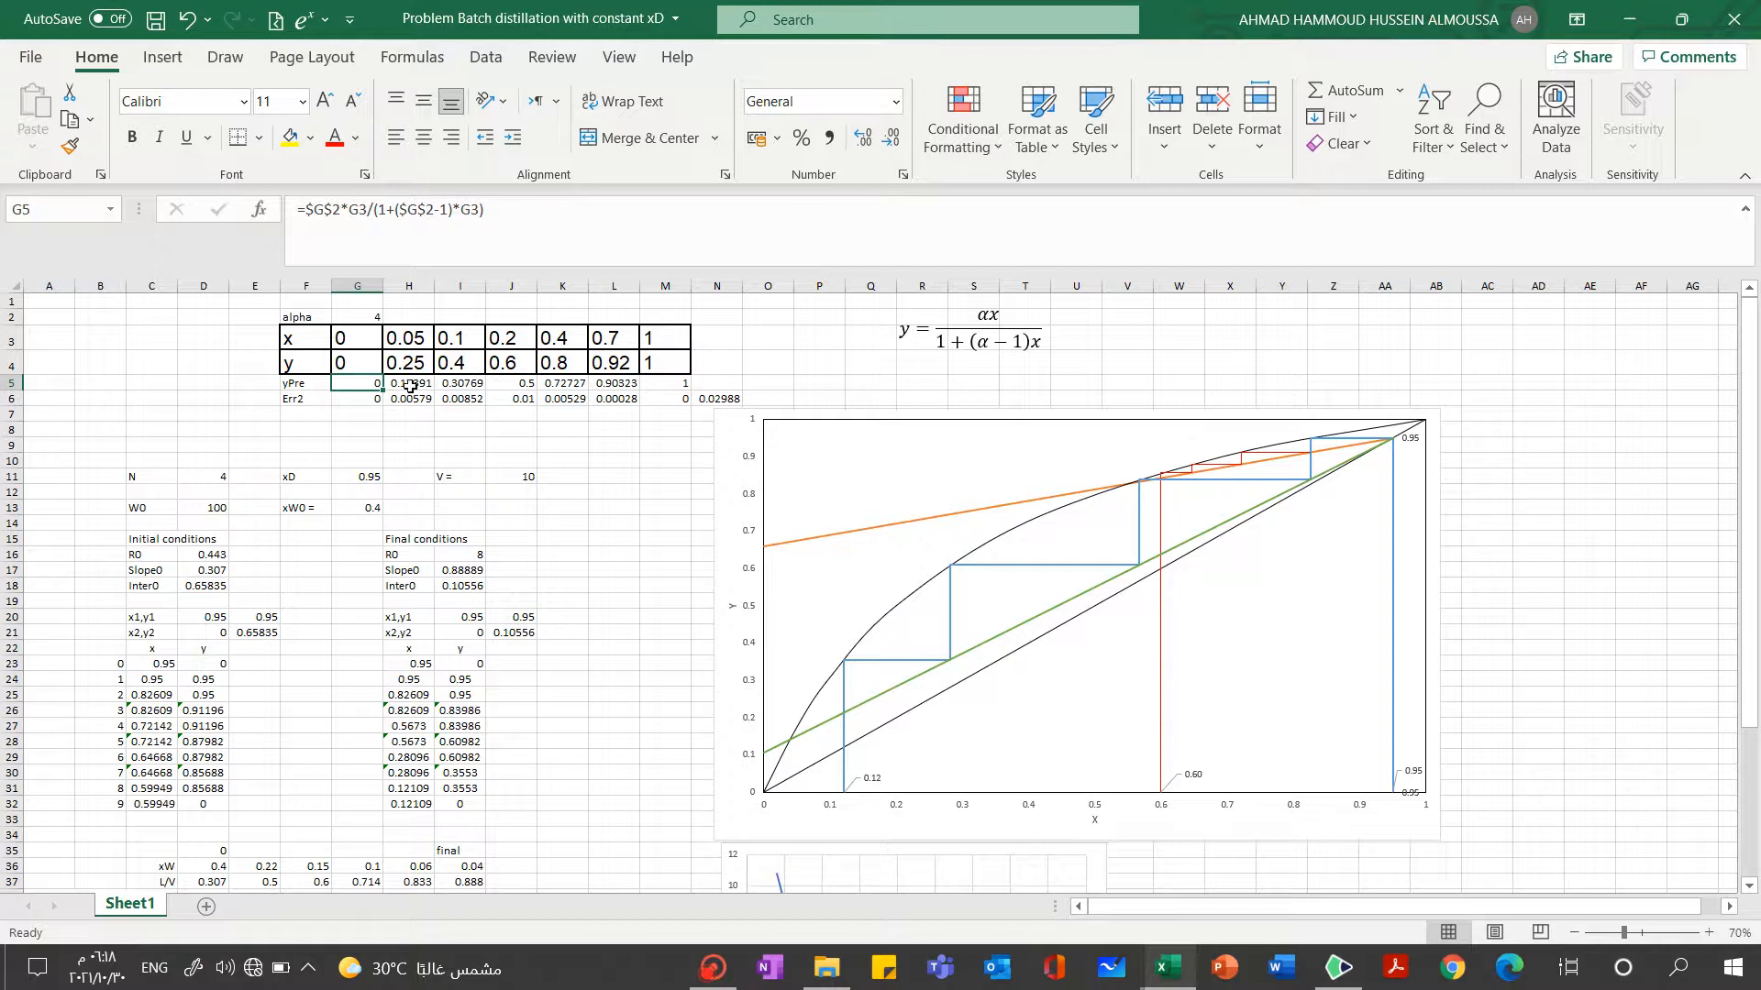
left_click(414, 383)
key("F2")
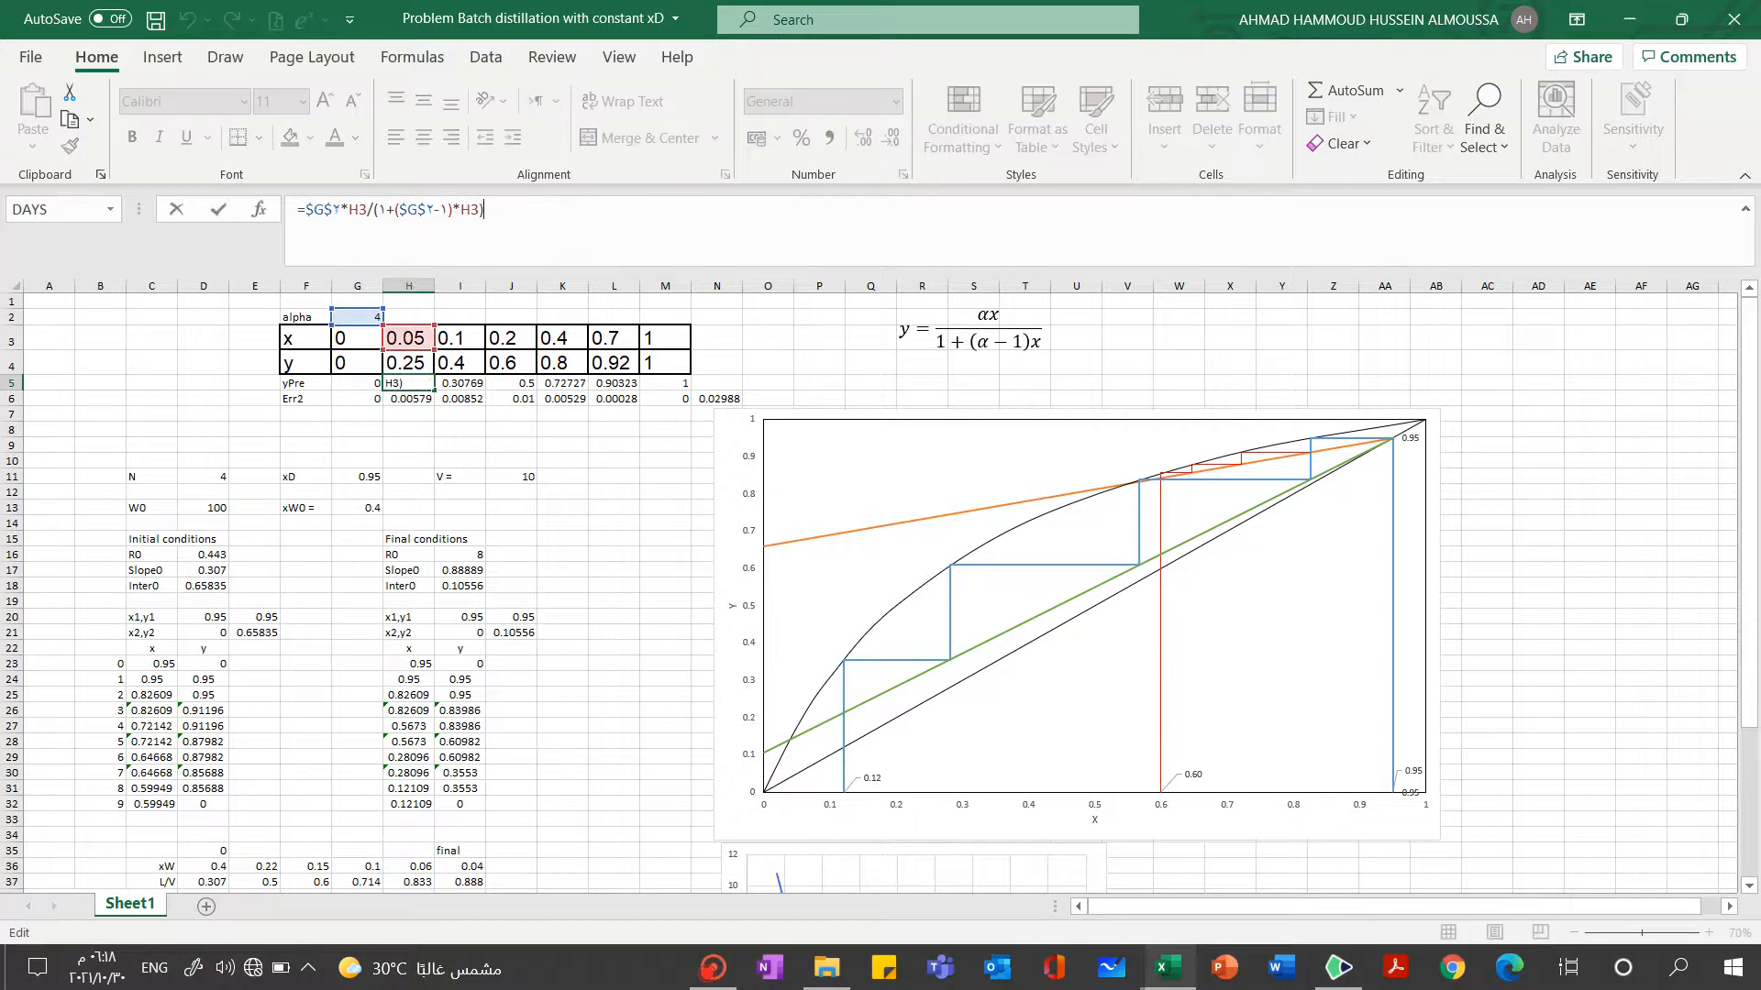
left_click(479, 382)
key("F2")
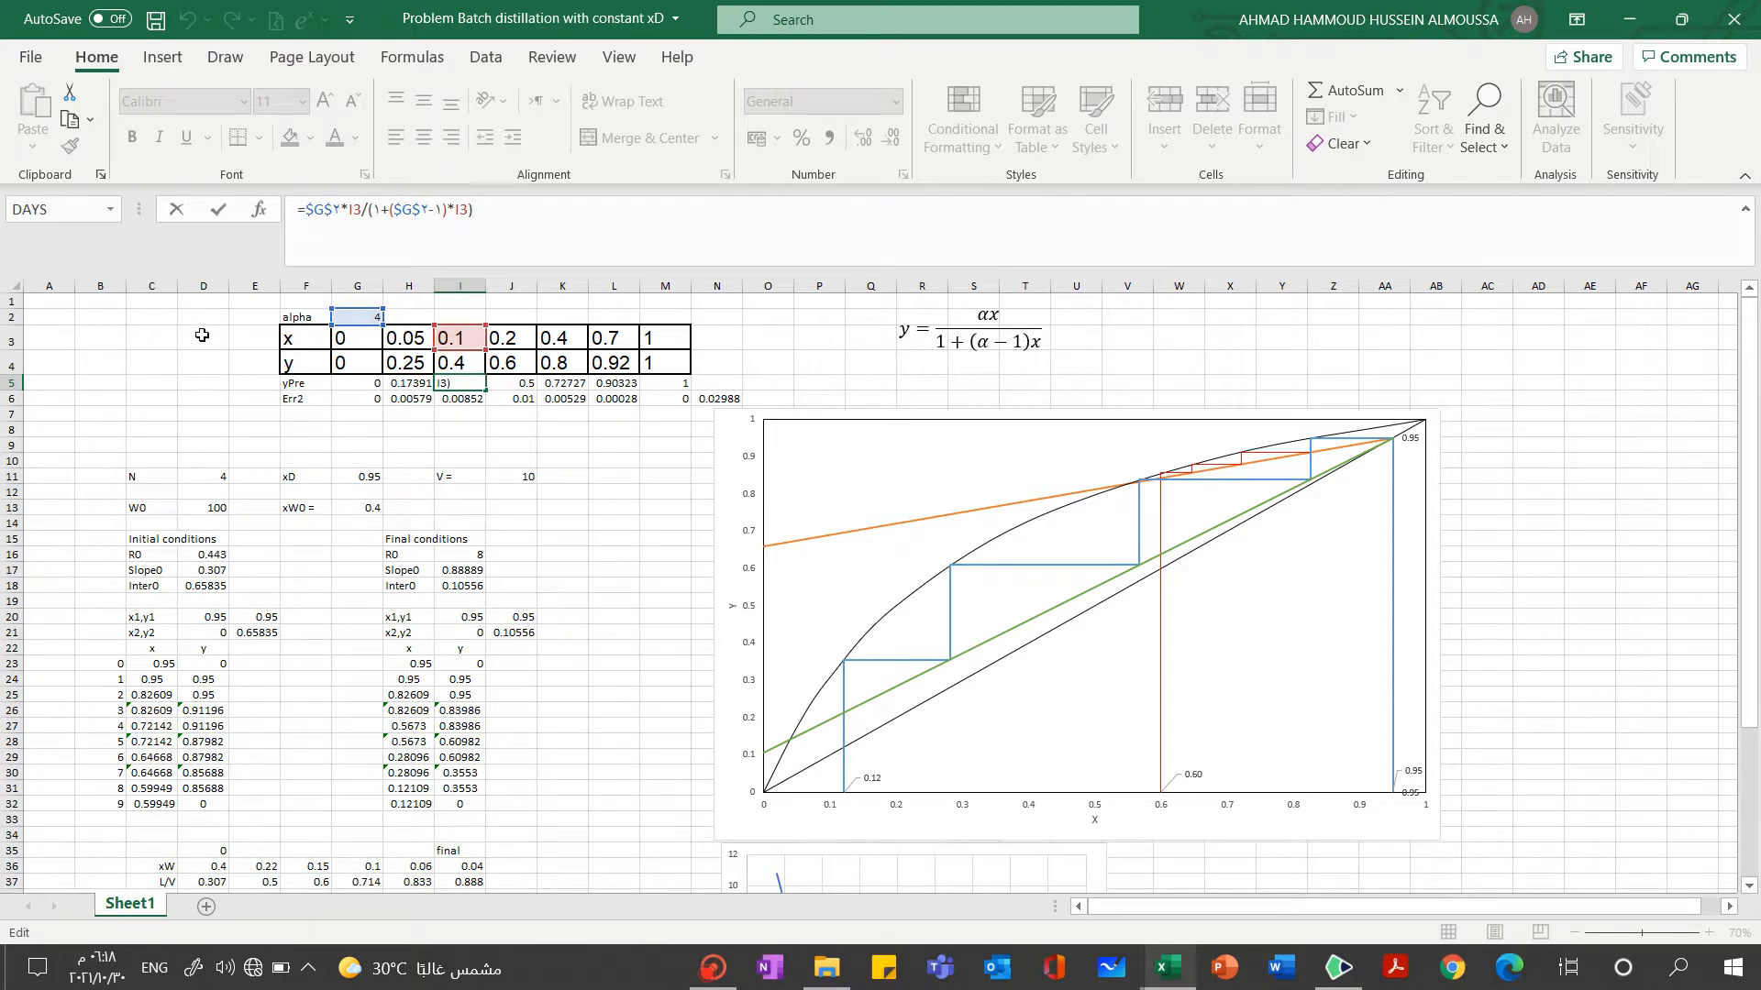
Examine the initial-condition x formulas in cells C24 and C25, including the references to D24 and alpha, leaving them unedited
left_click(153, 680)
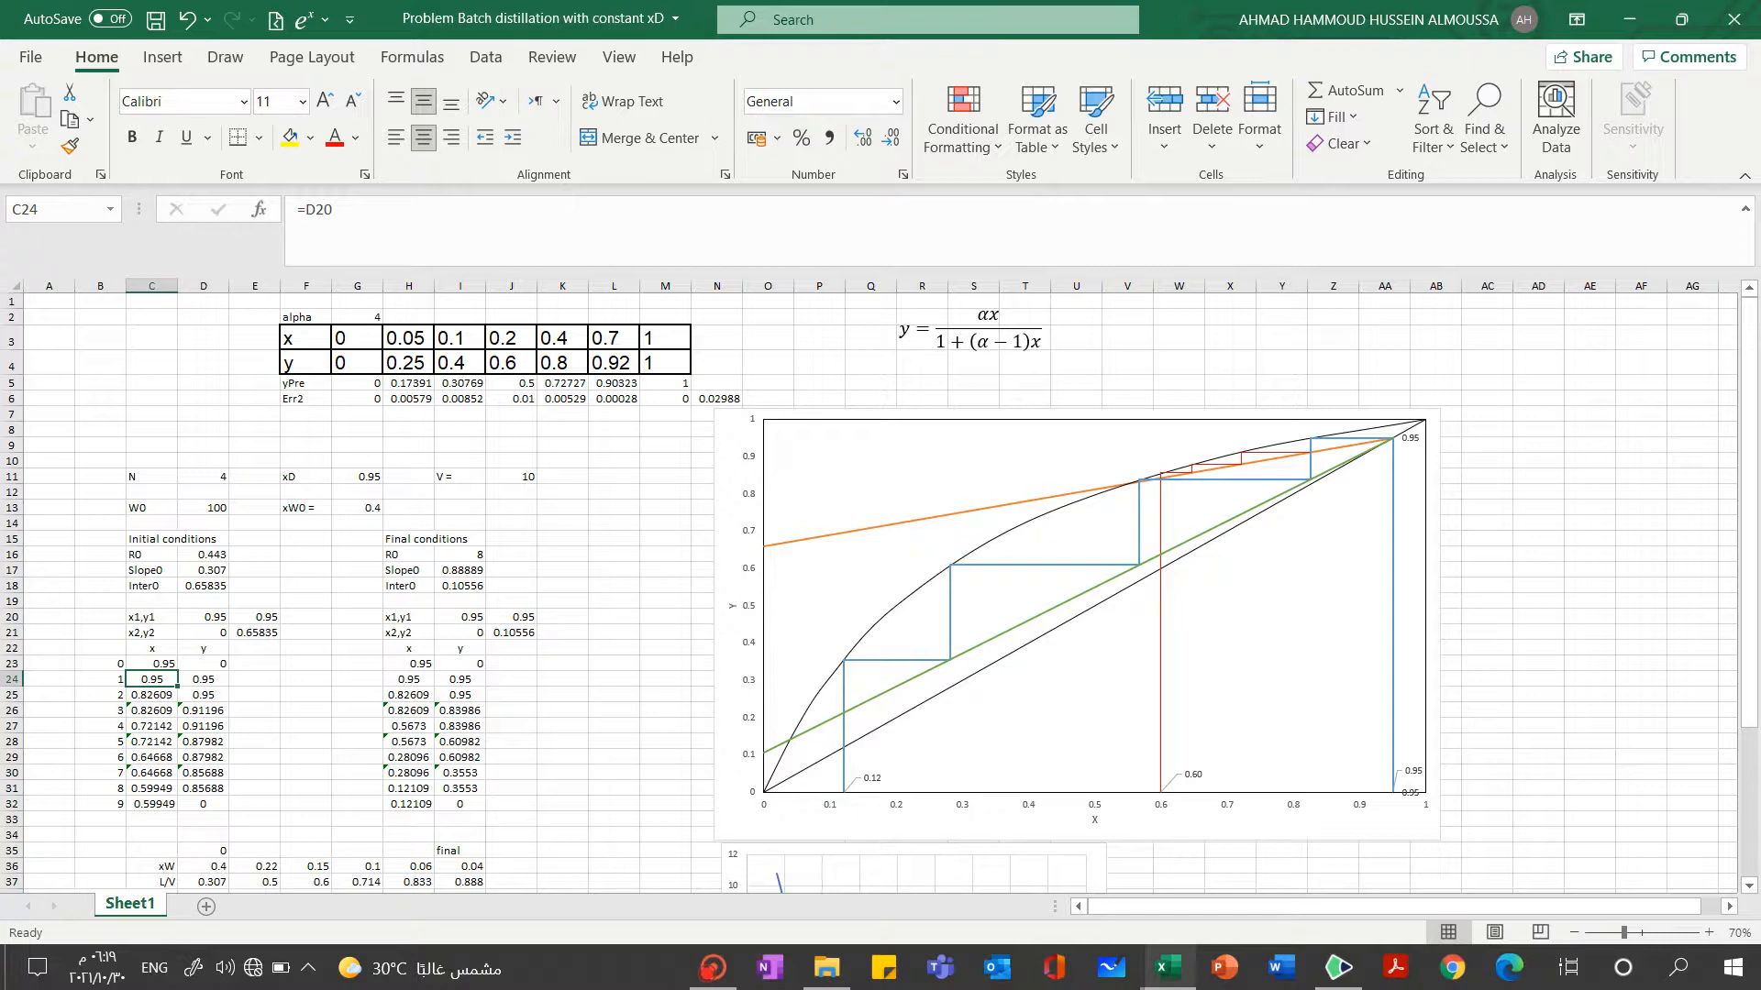
left_click(151, 694)
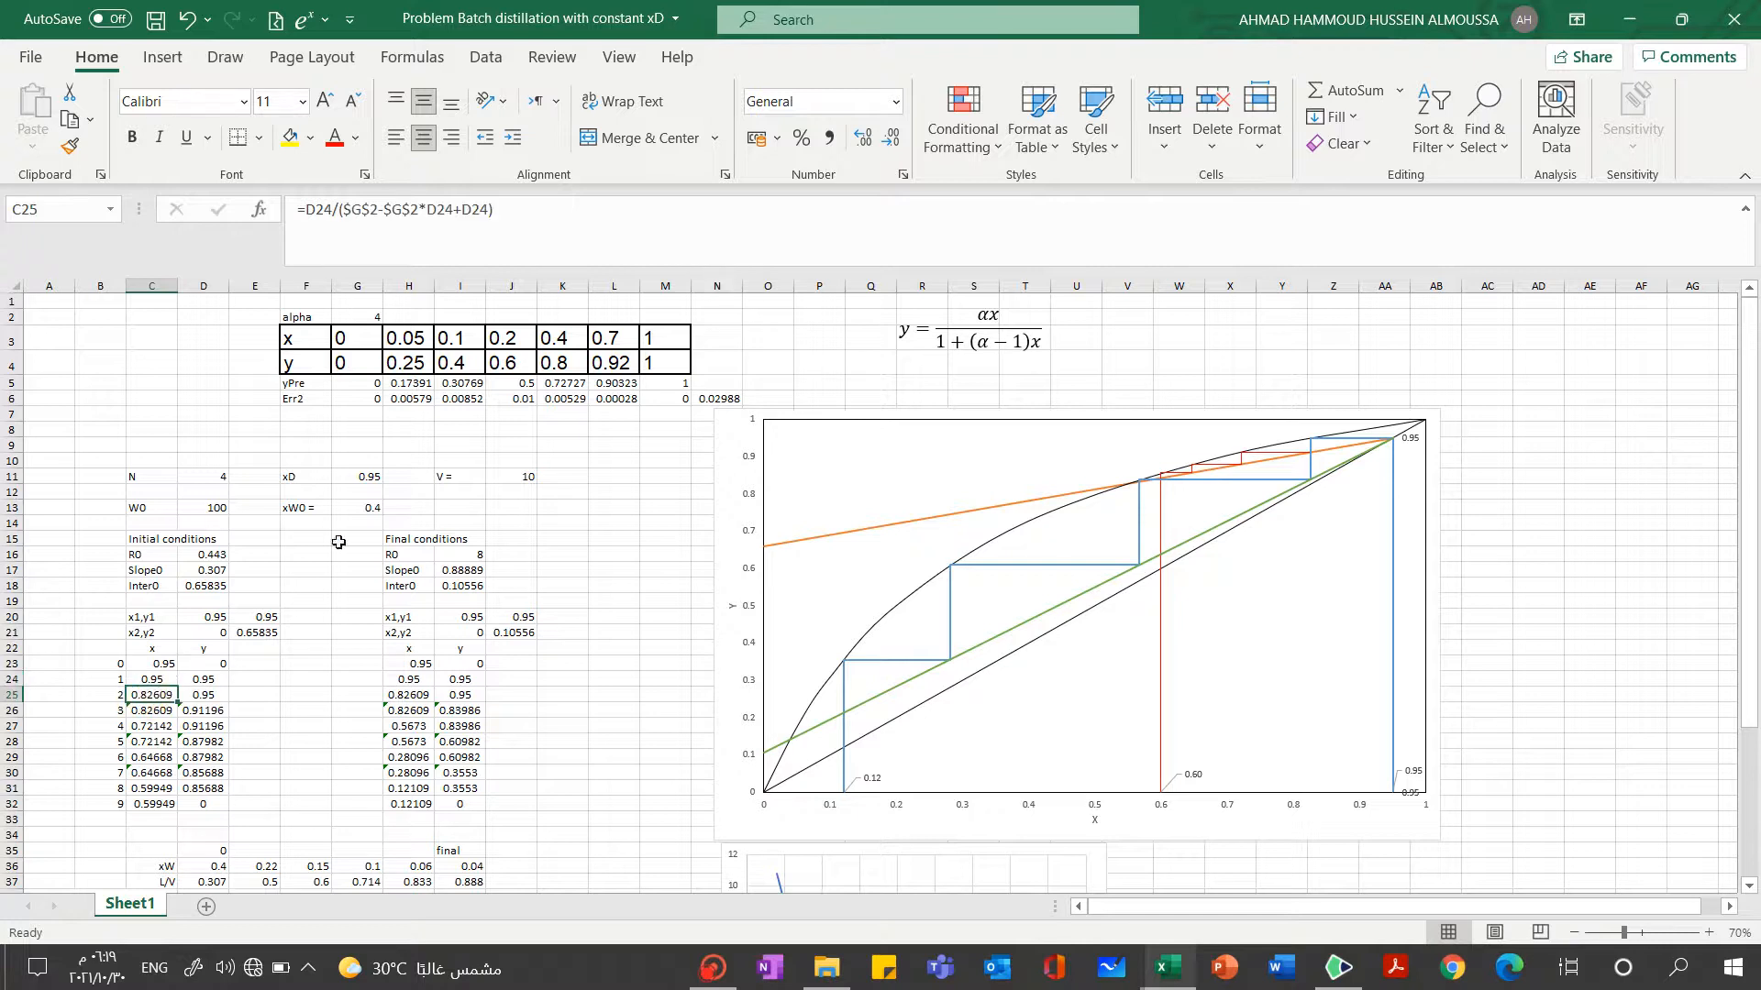
left_click(569, 234)
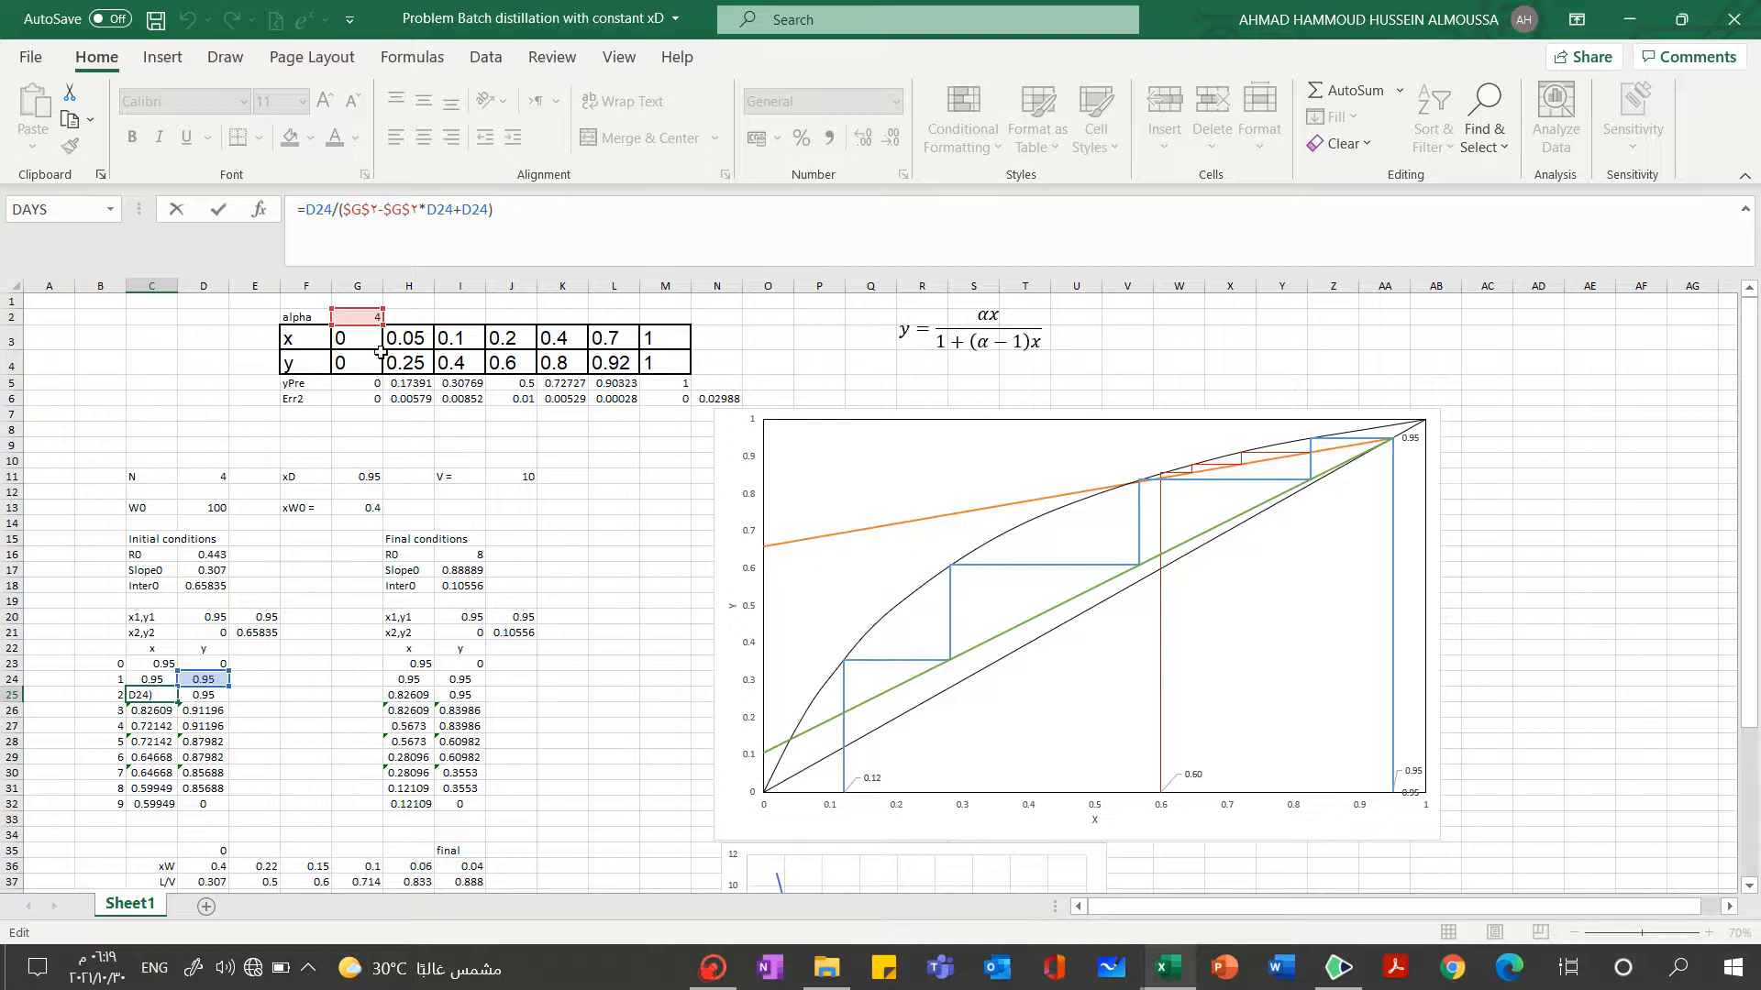
left_click(119, 426)
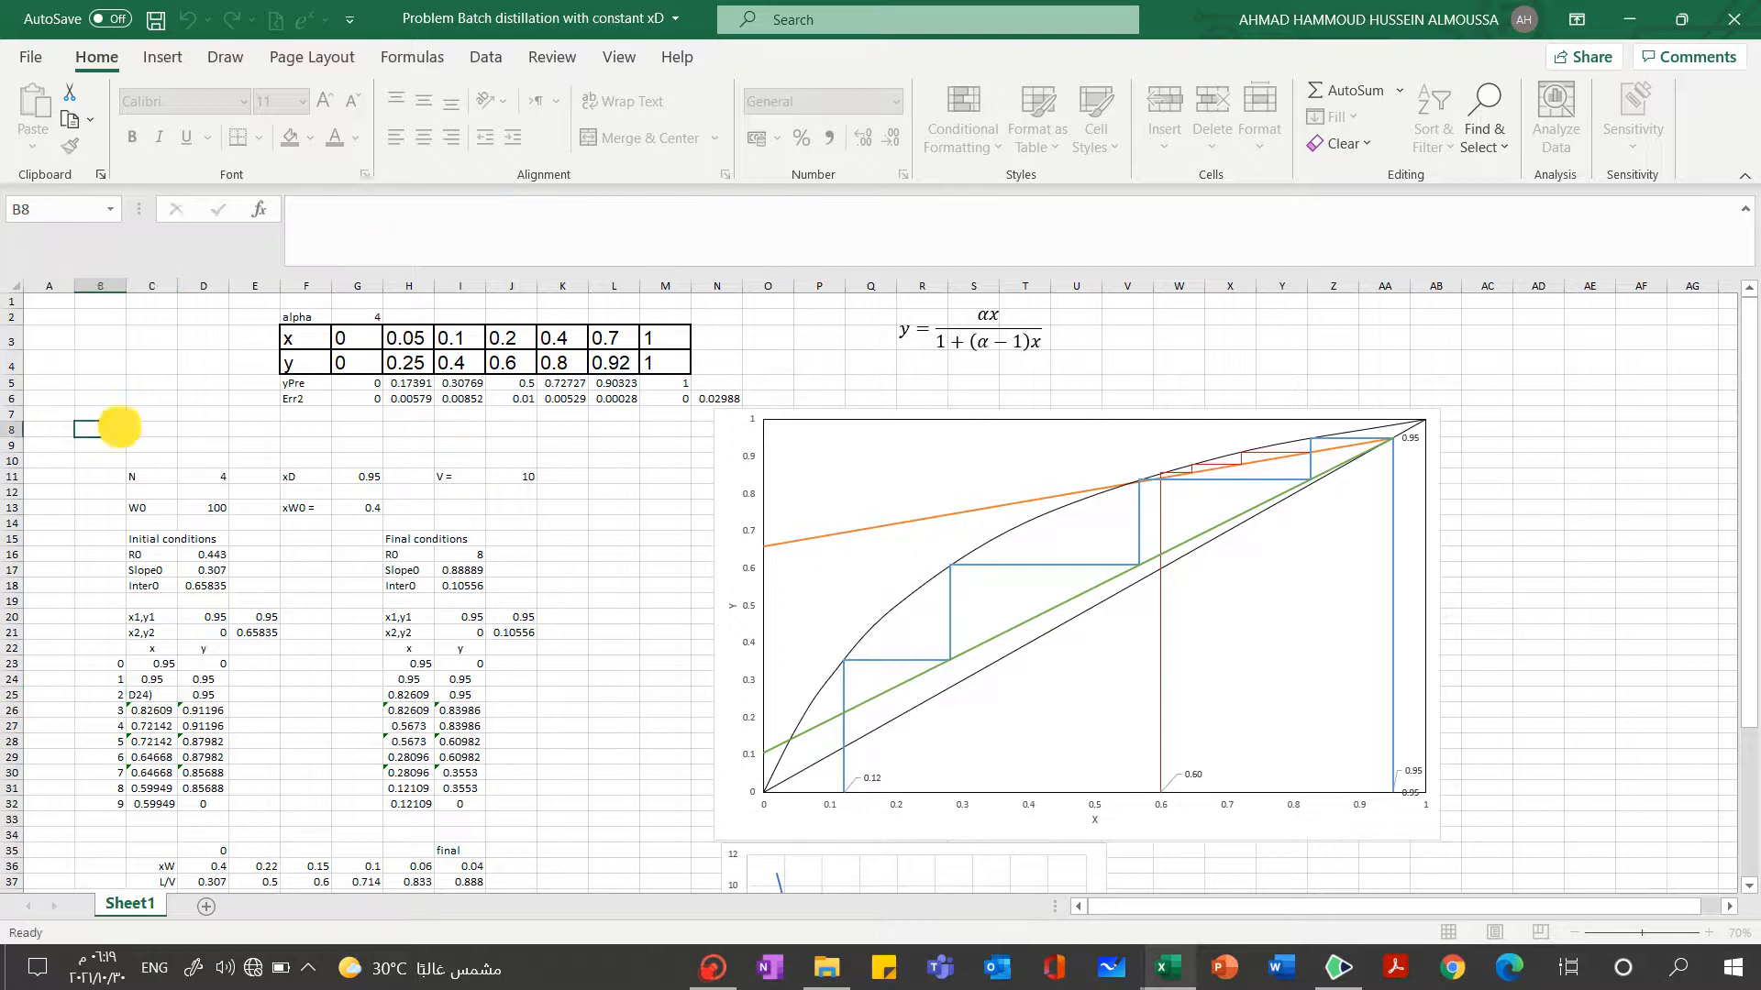
Select the alpha cell G2, review the Solver Add-in entry among the add-ins in Excel Options, and close the options
left_click(368, 314)
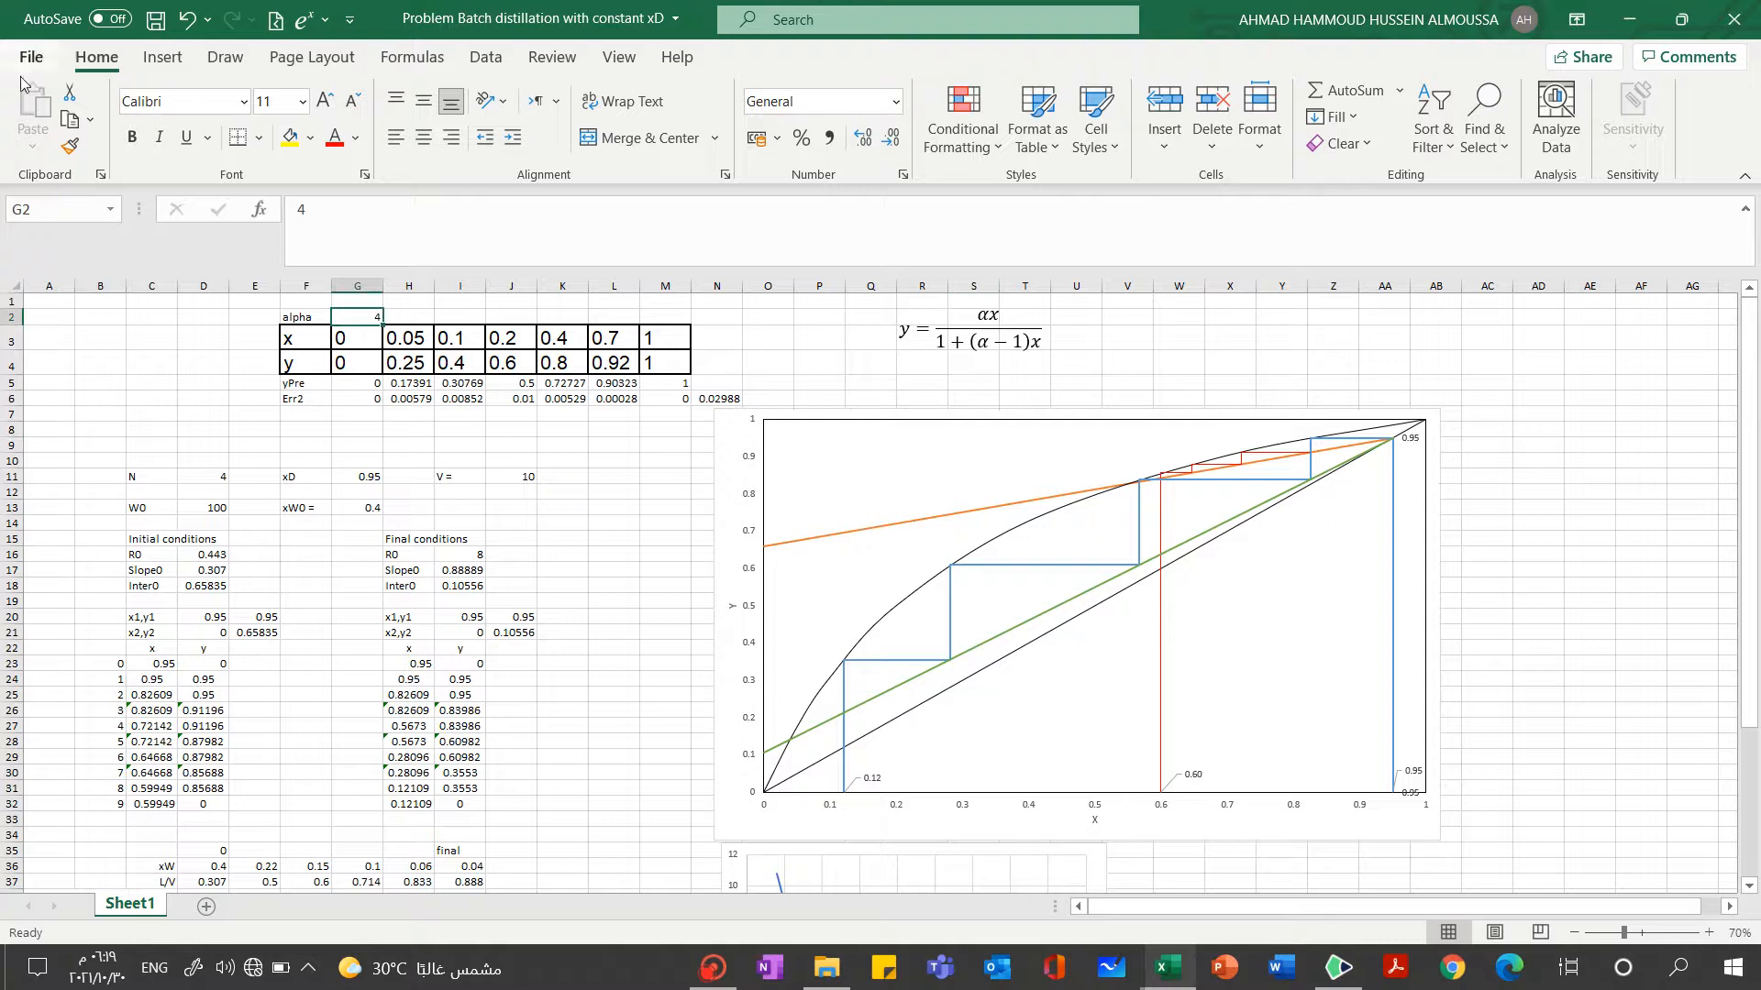
left_click(484, 58)
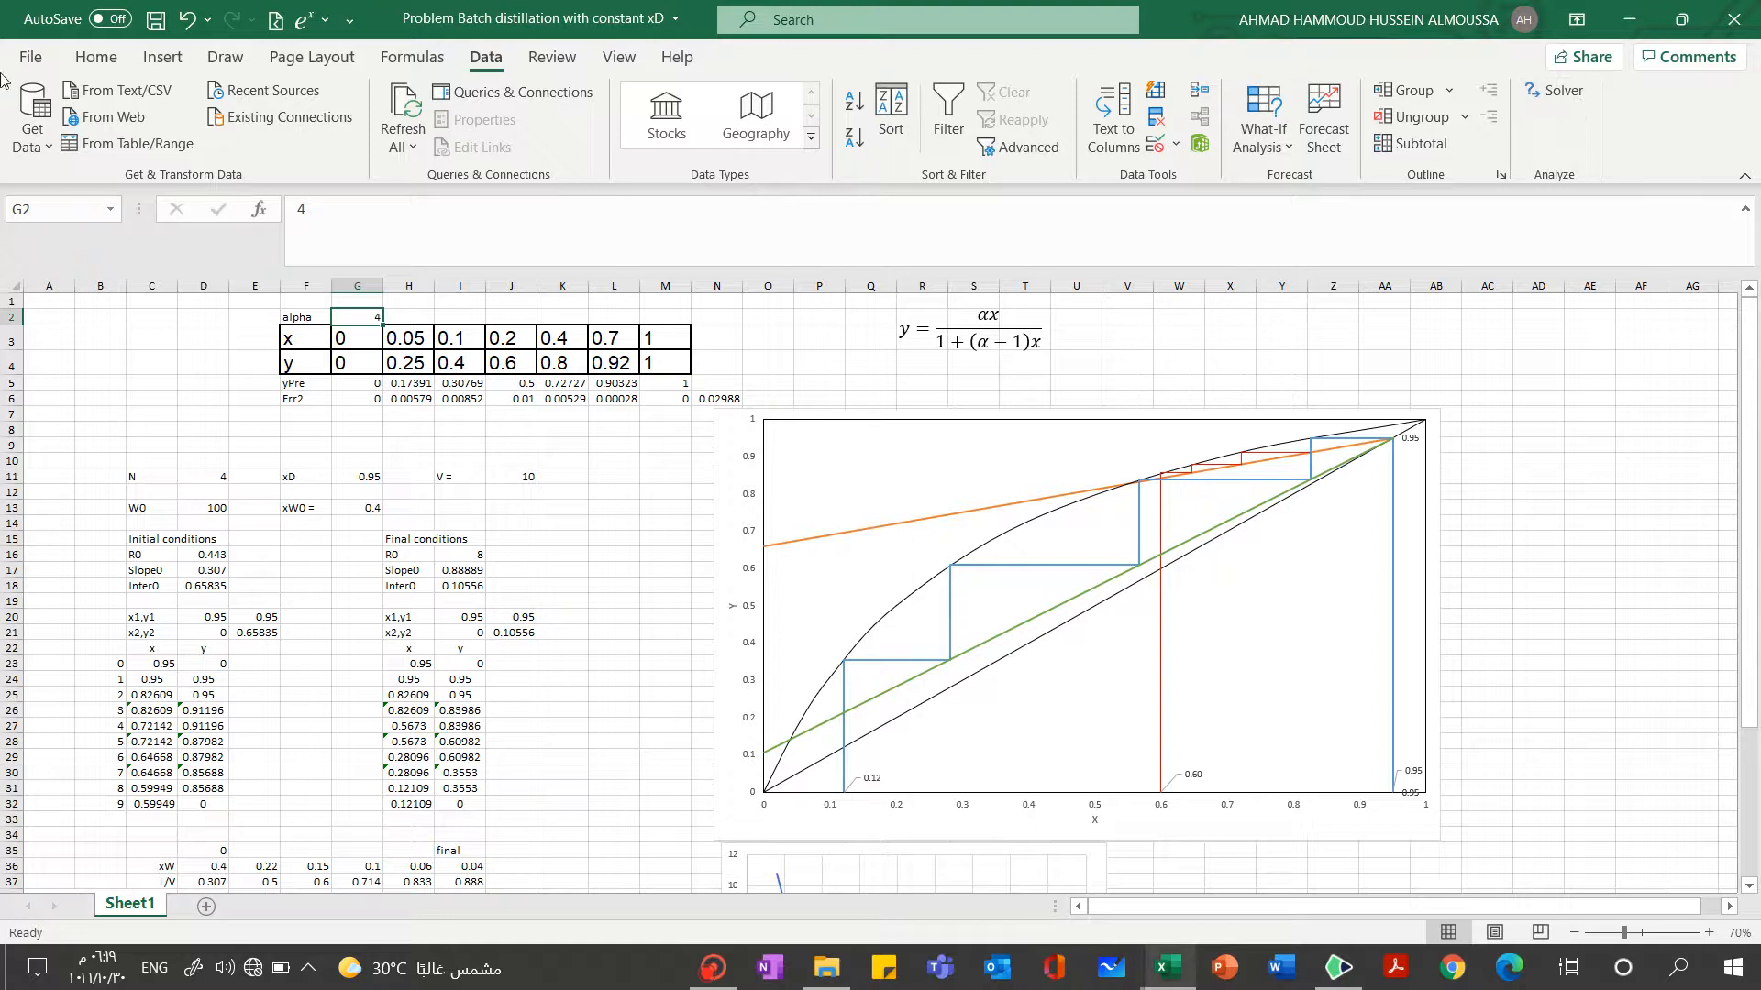
left_click(37, 51)
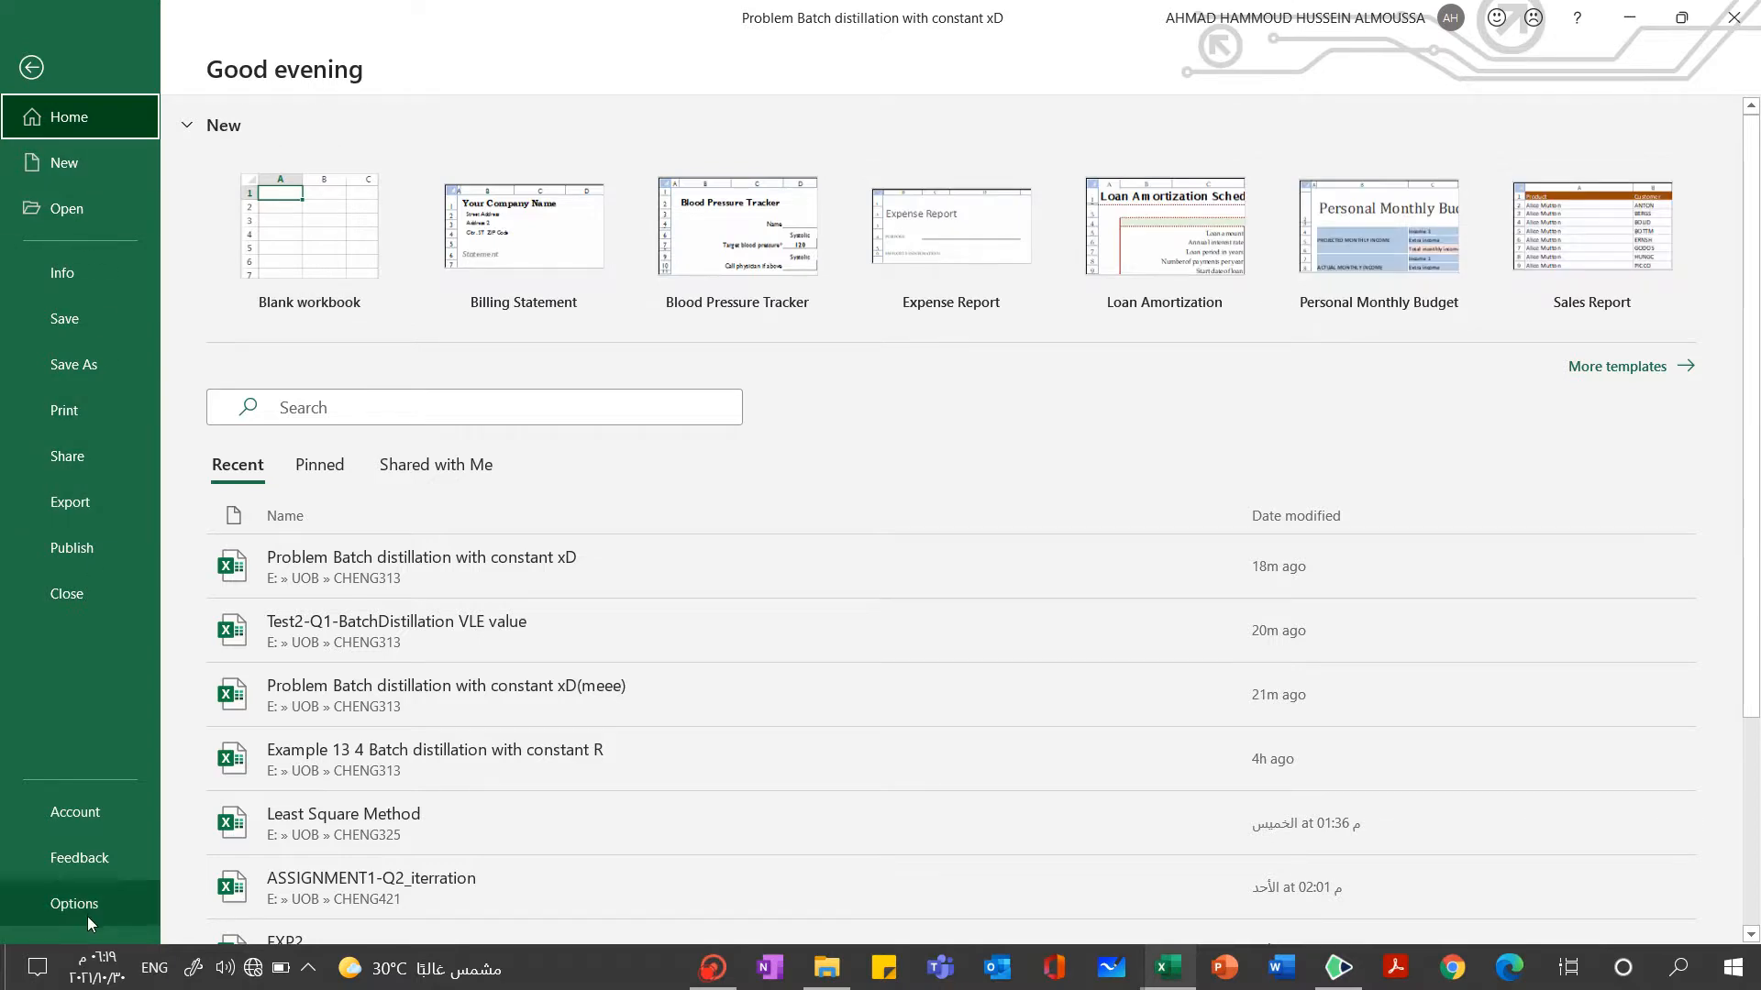
key("Escape")
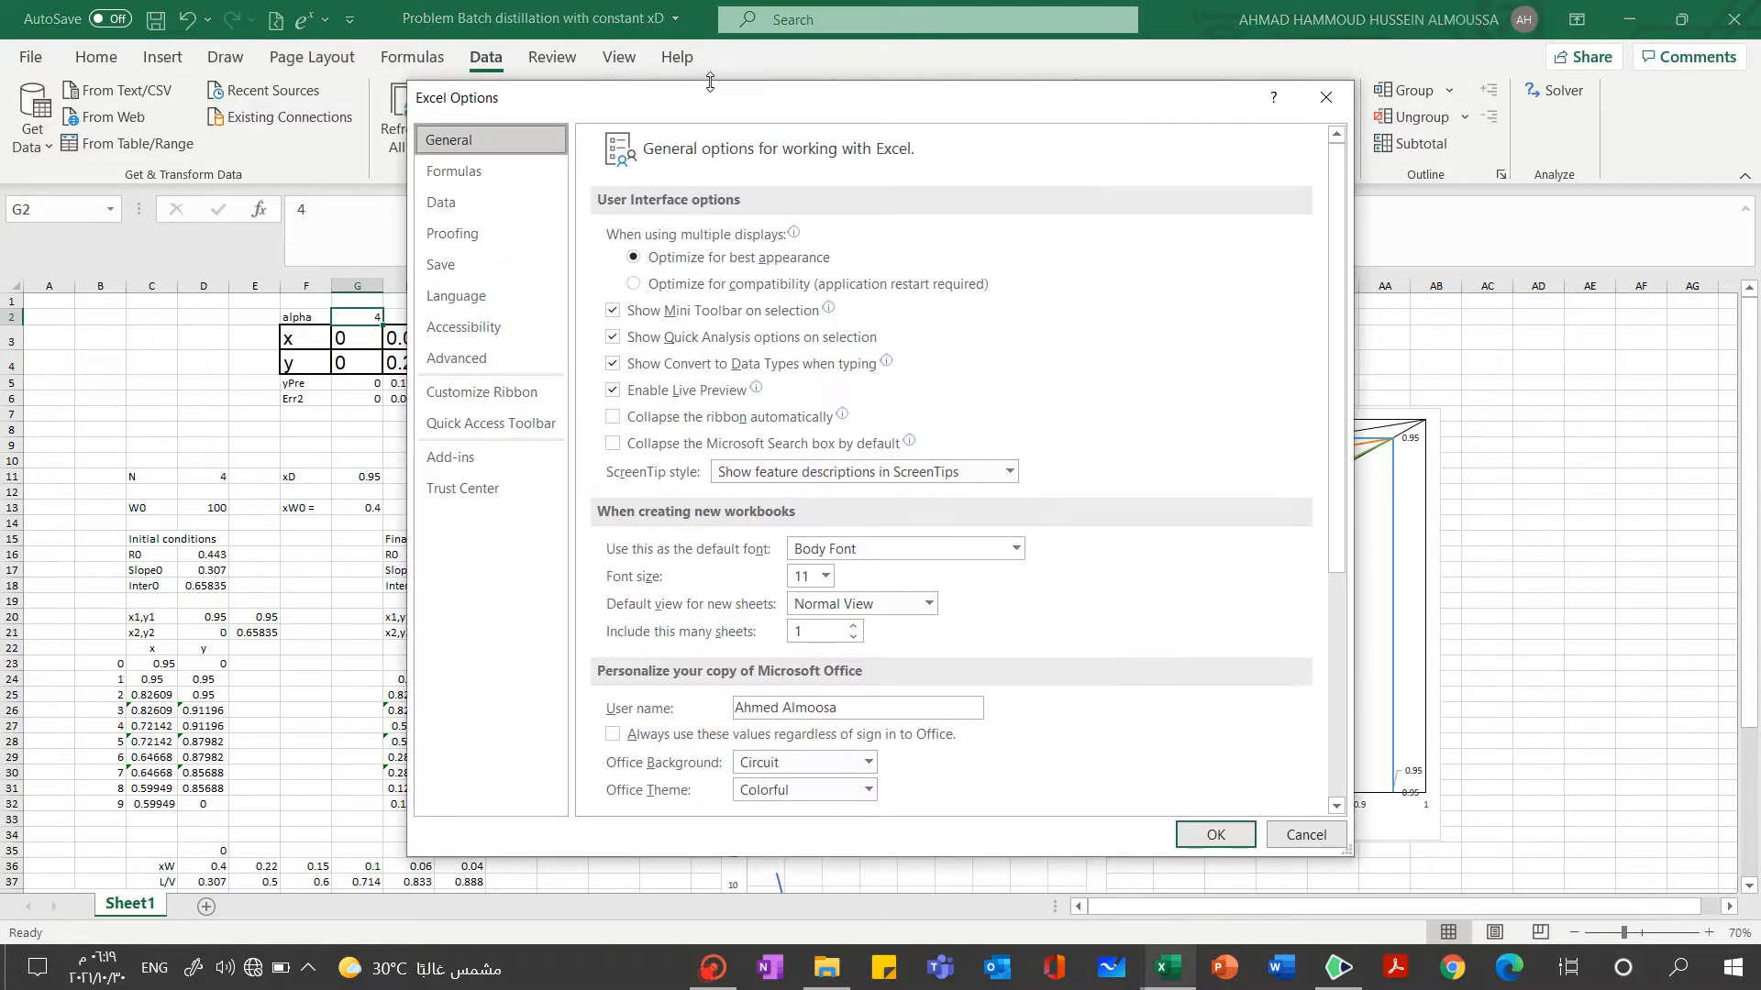
left_click_drag(720, 99, 682, 60)
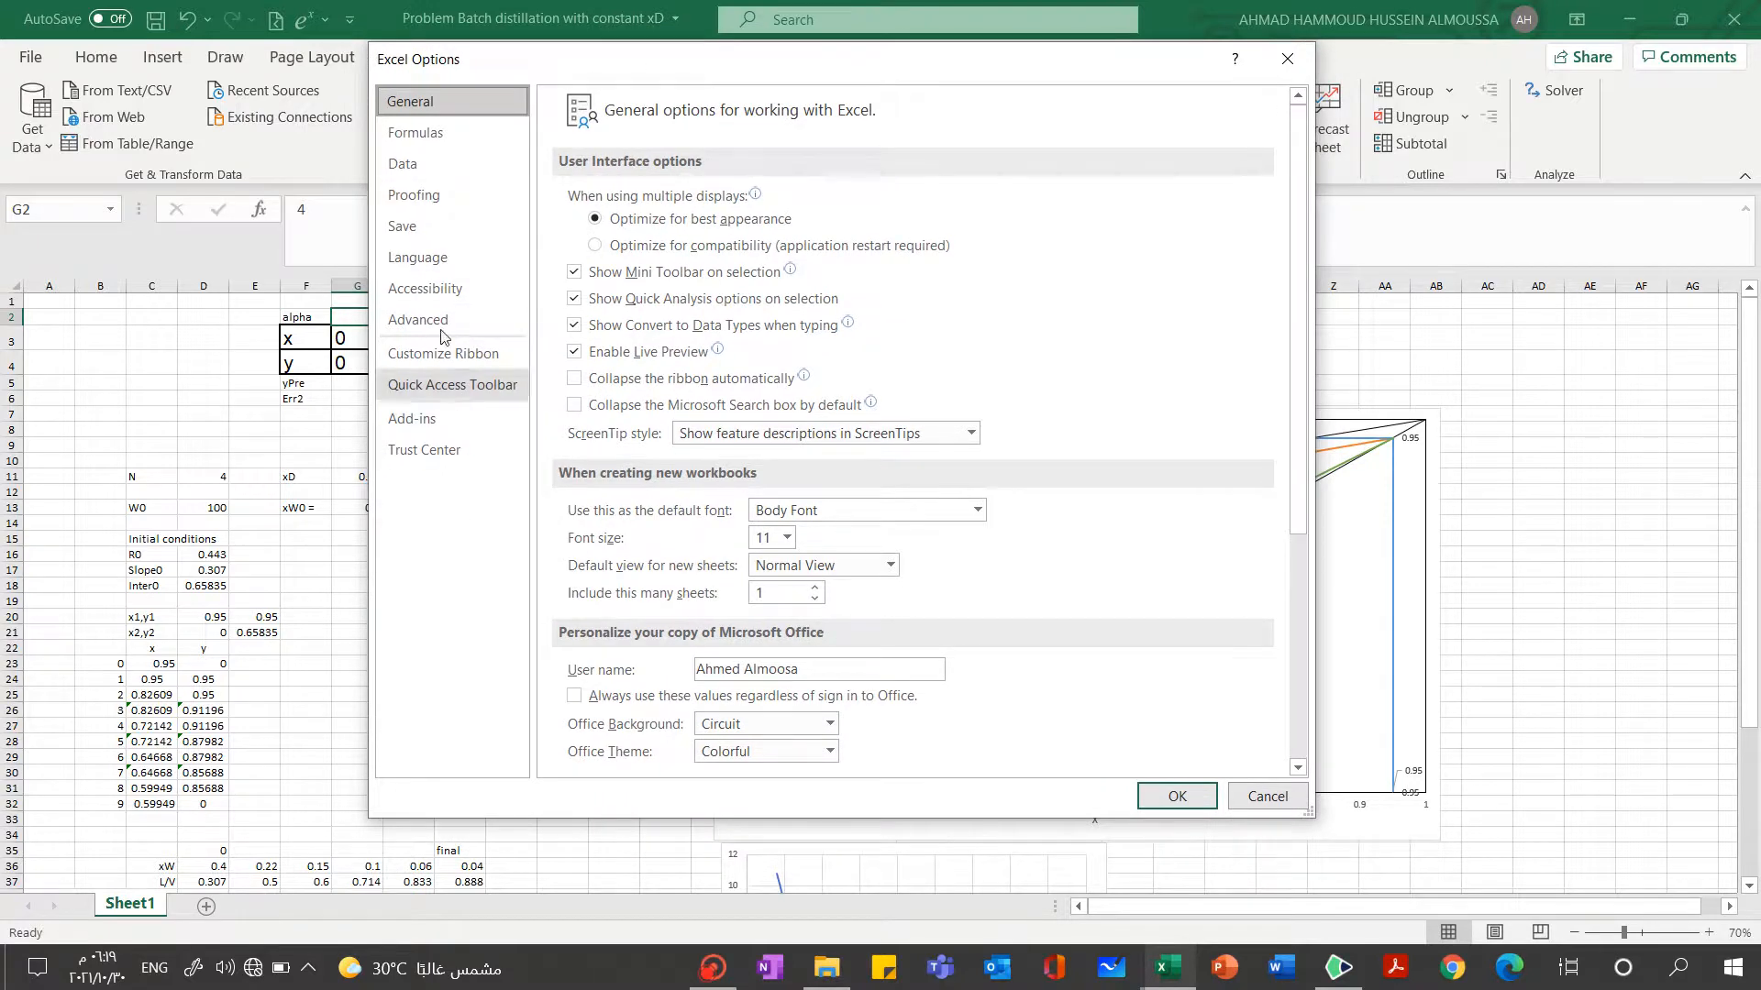
left_click(428, 169)
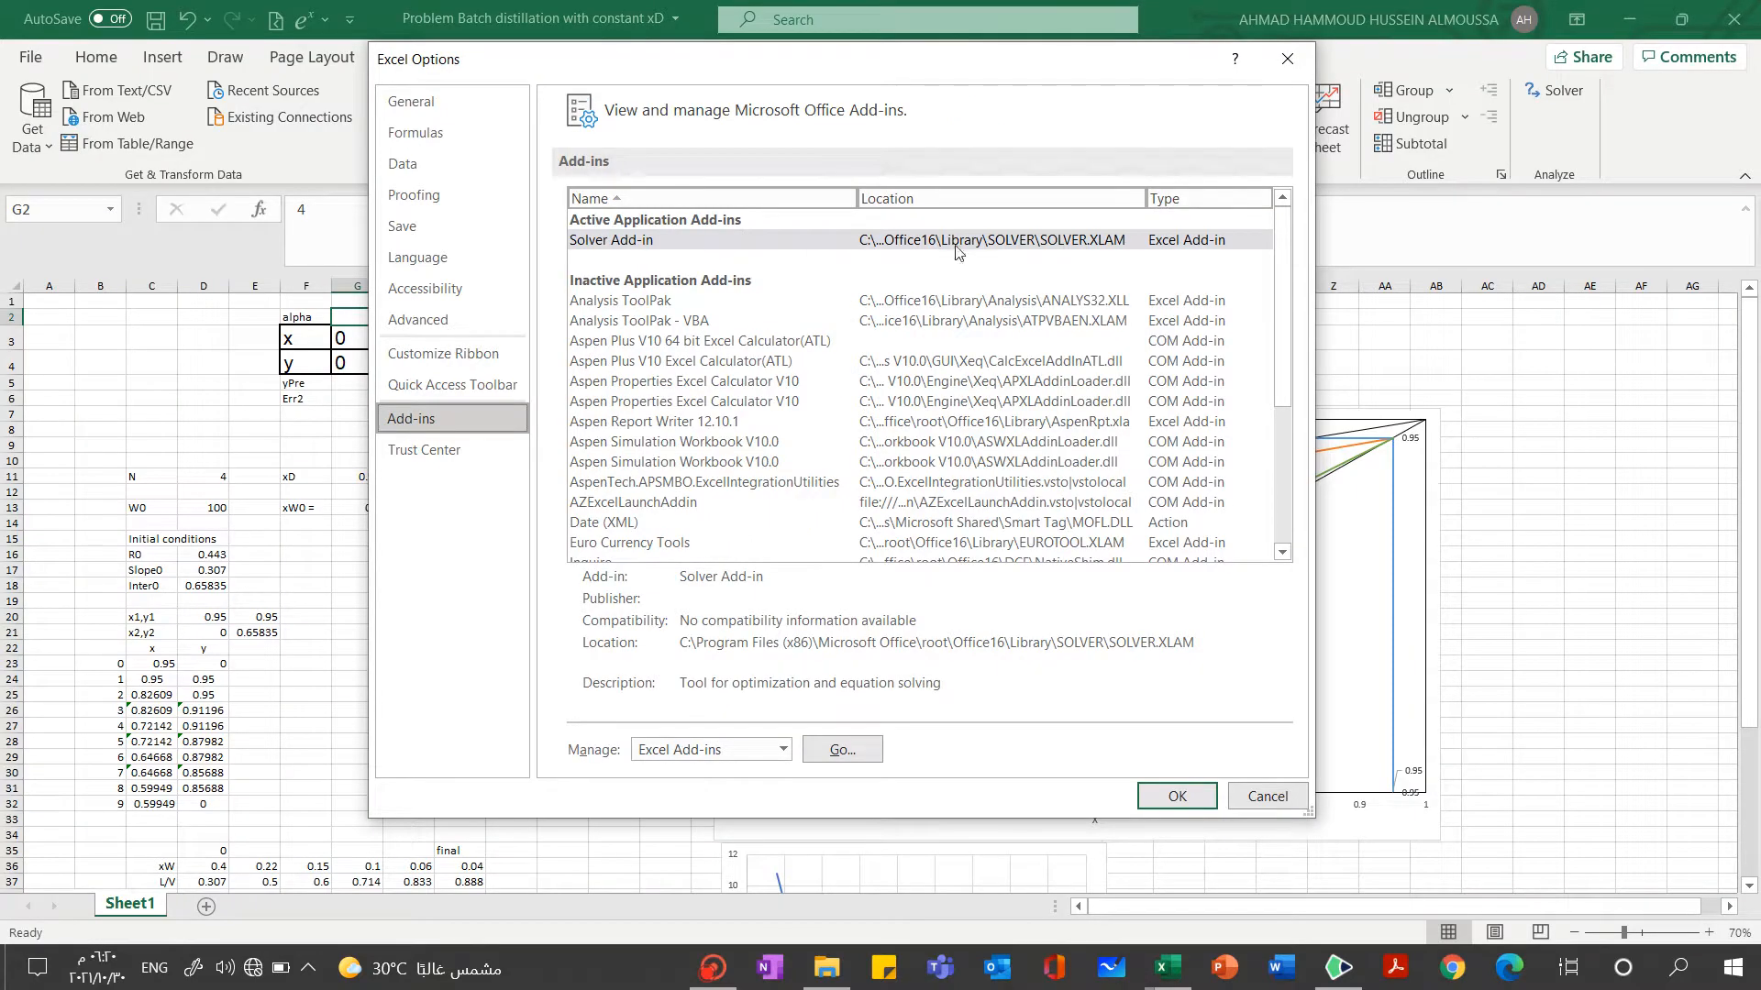
left_click(679, 527)
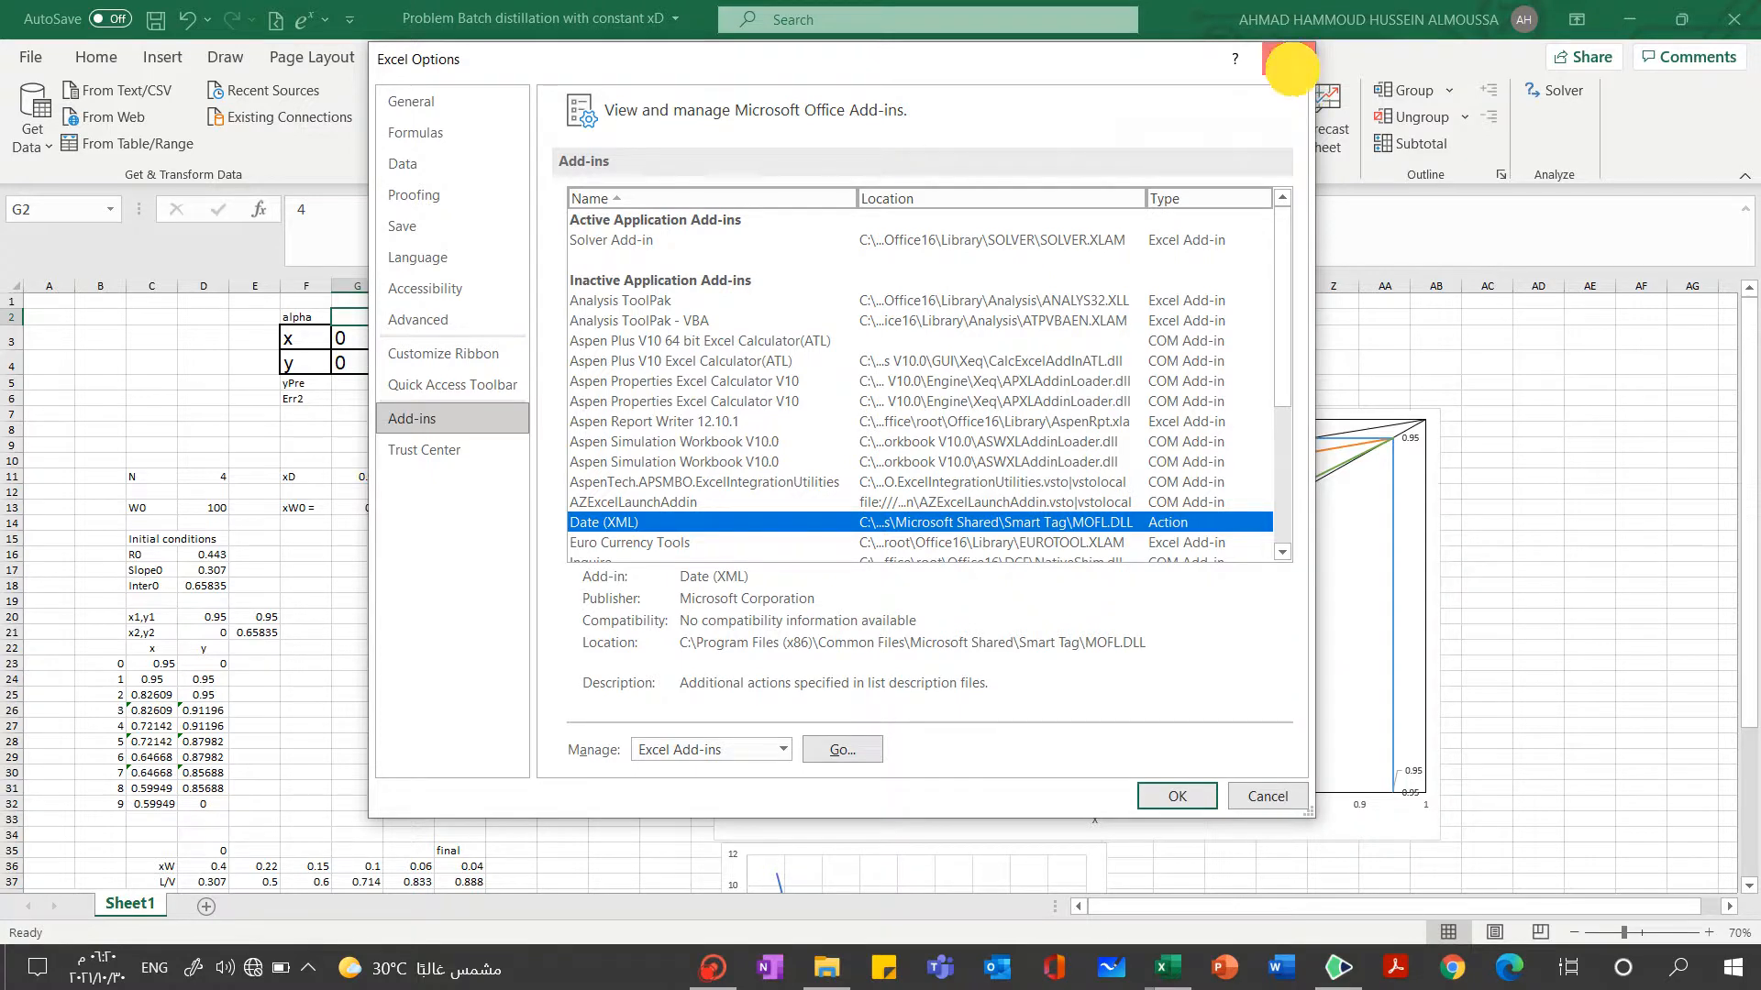
left_click(1292, 70)
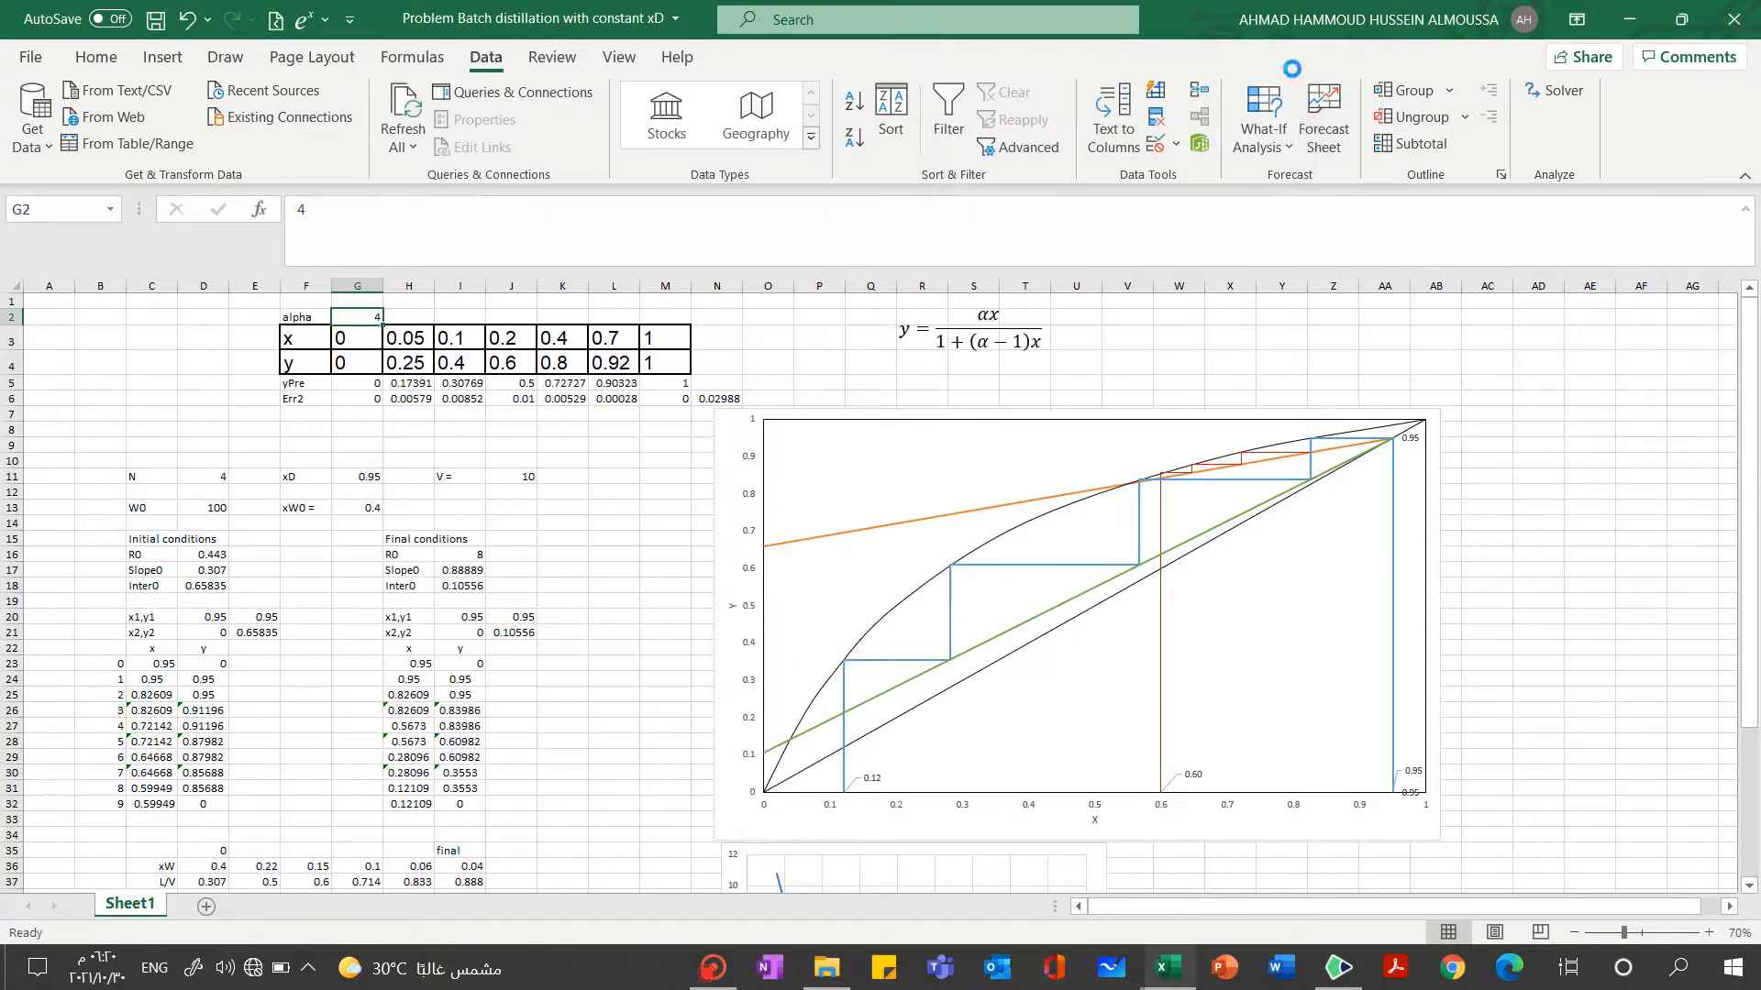
Open Solver and set its objective to the yPre range G5:M5 with a target value of 0
left_click(1569, 90)
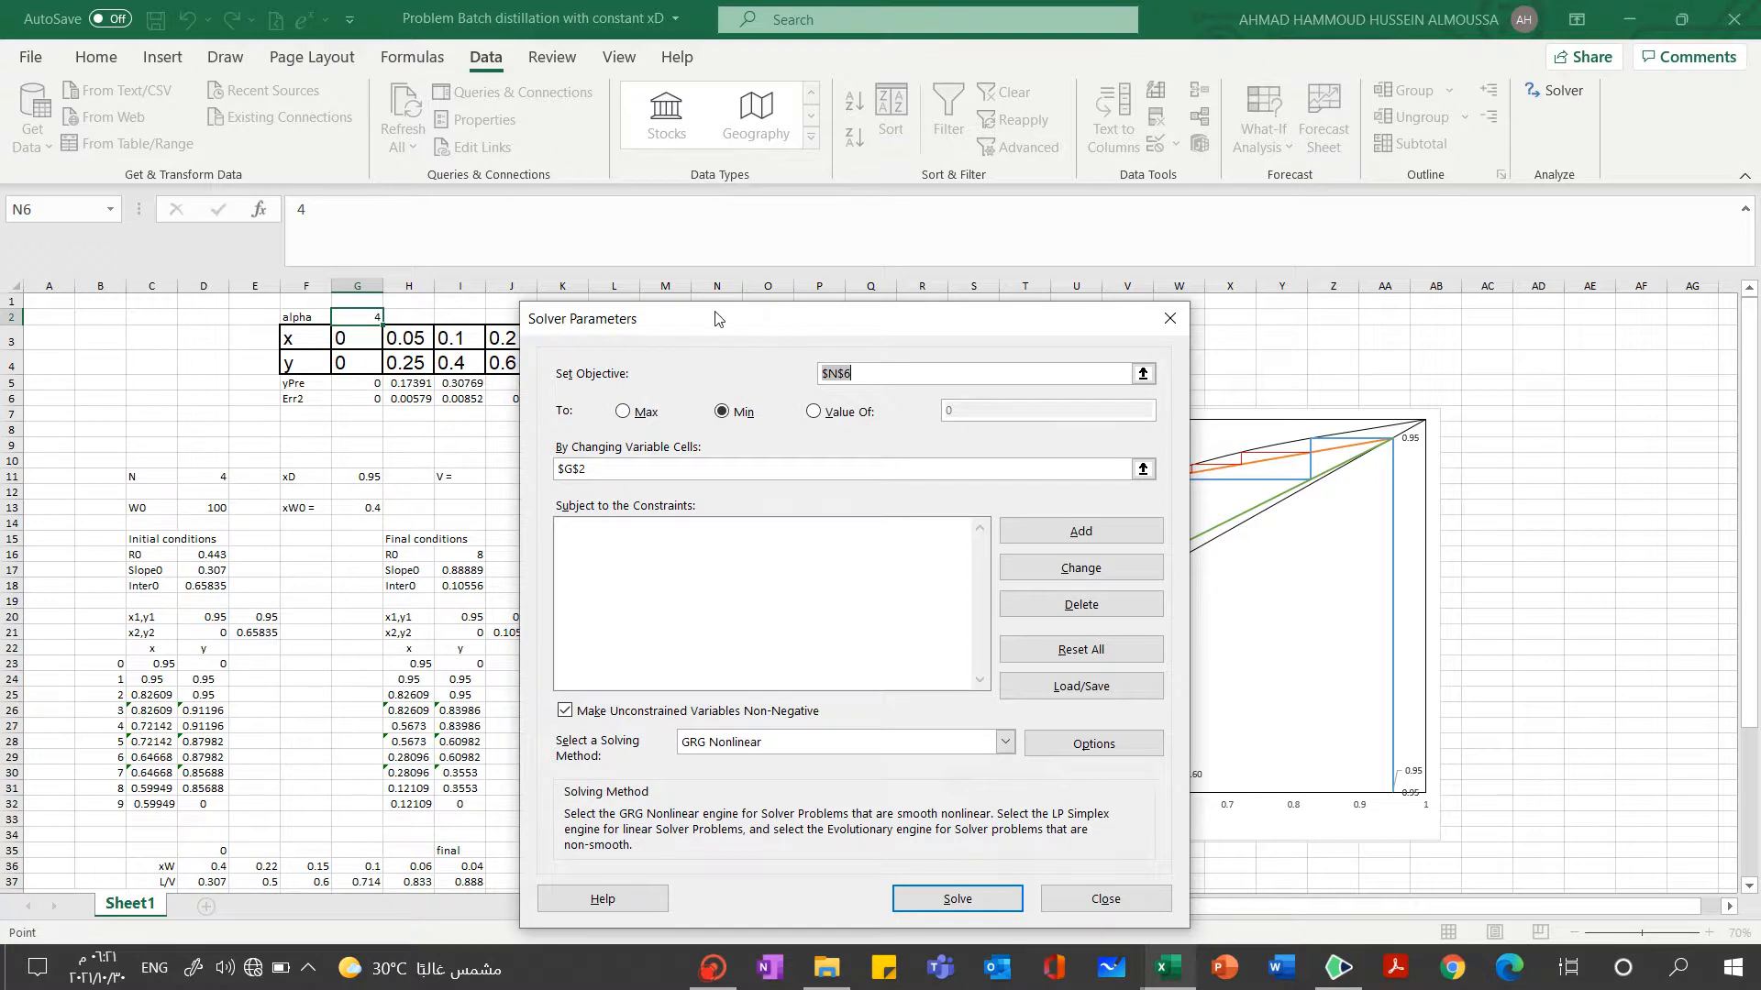
left_click_drag(725, 317, 1113, 314)
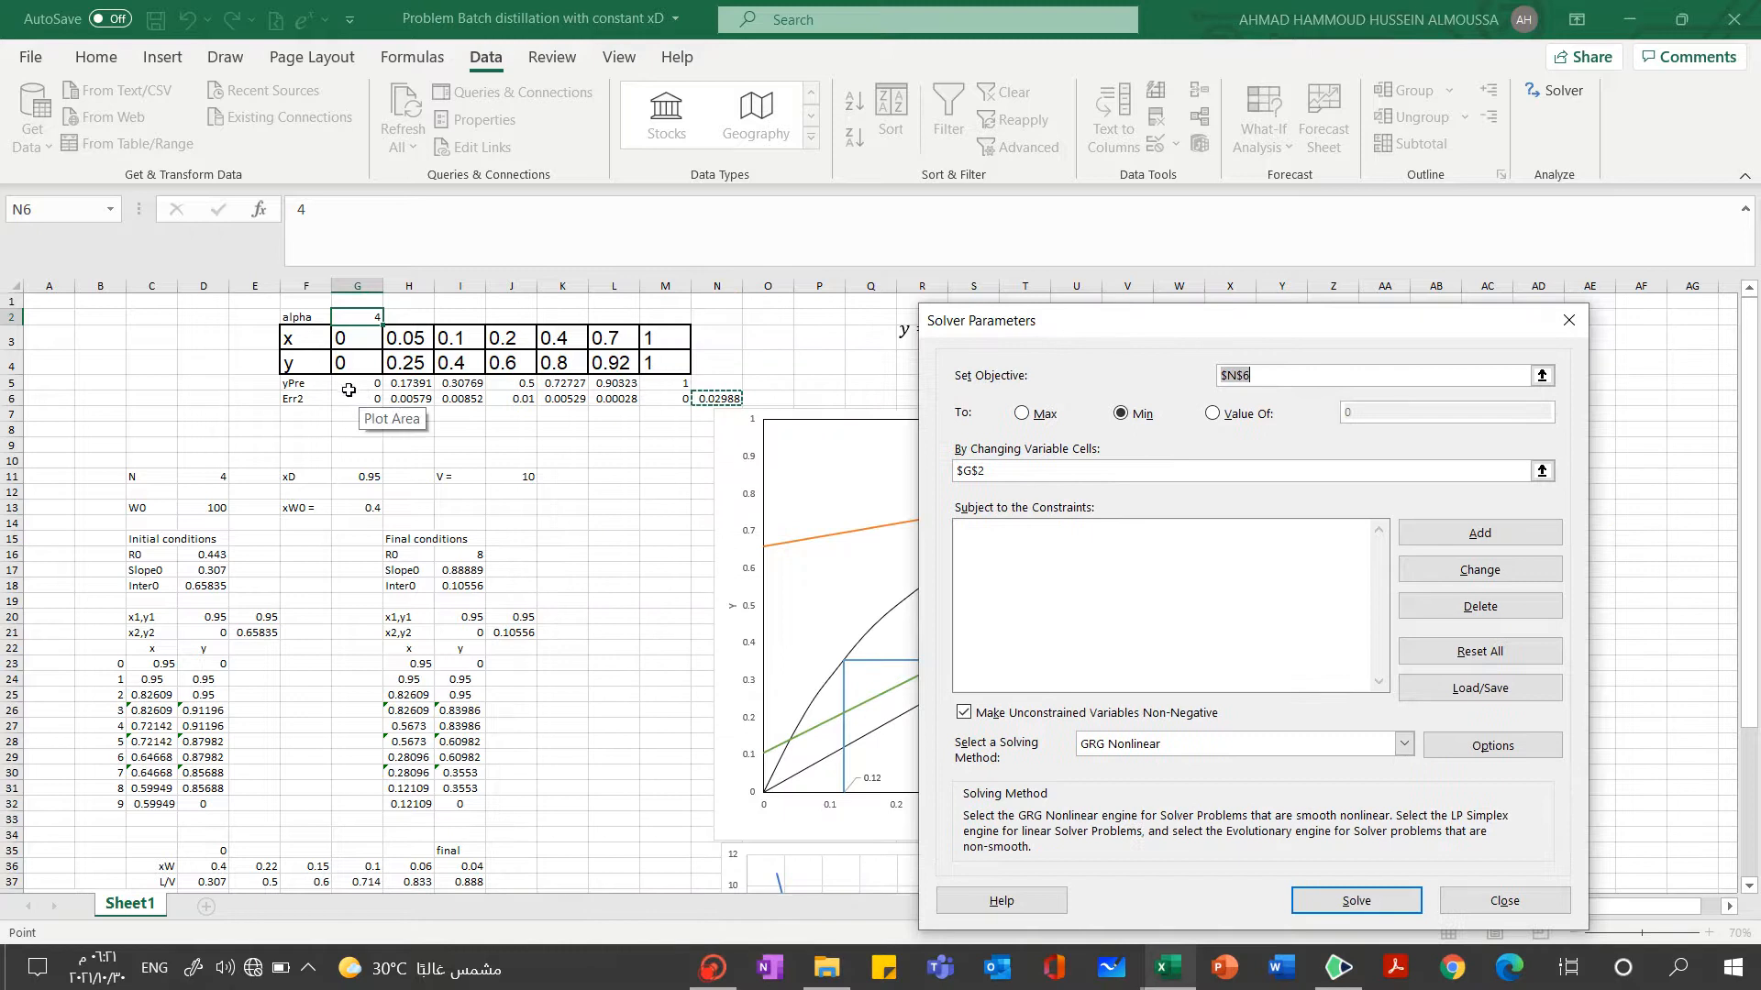
left_click_drag(347, 385, 674, 382)
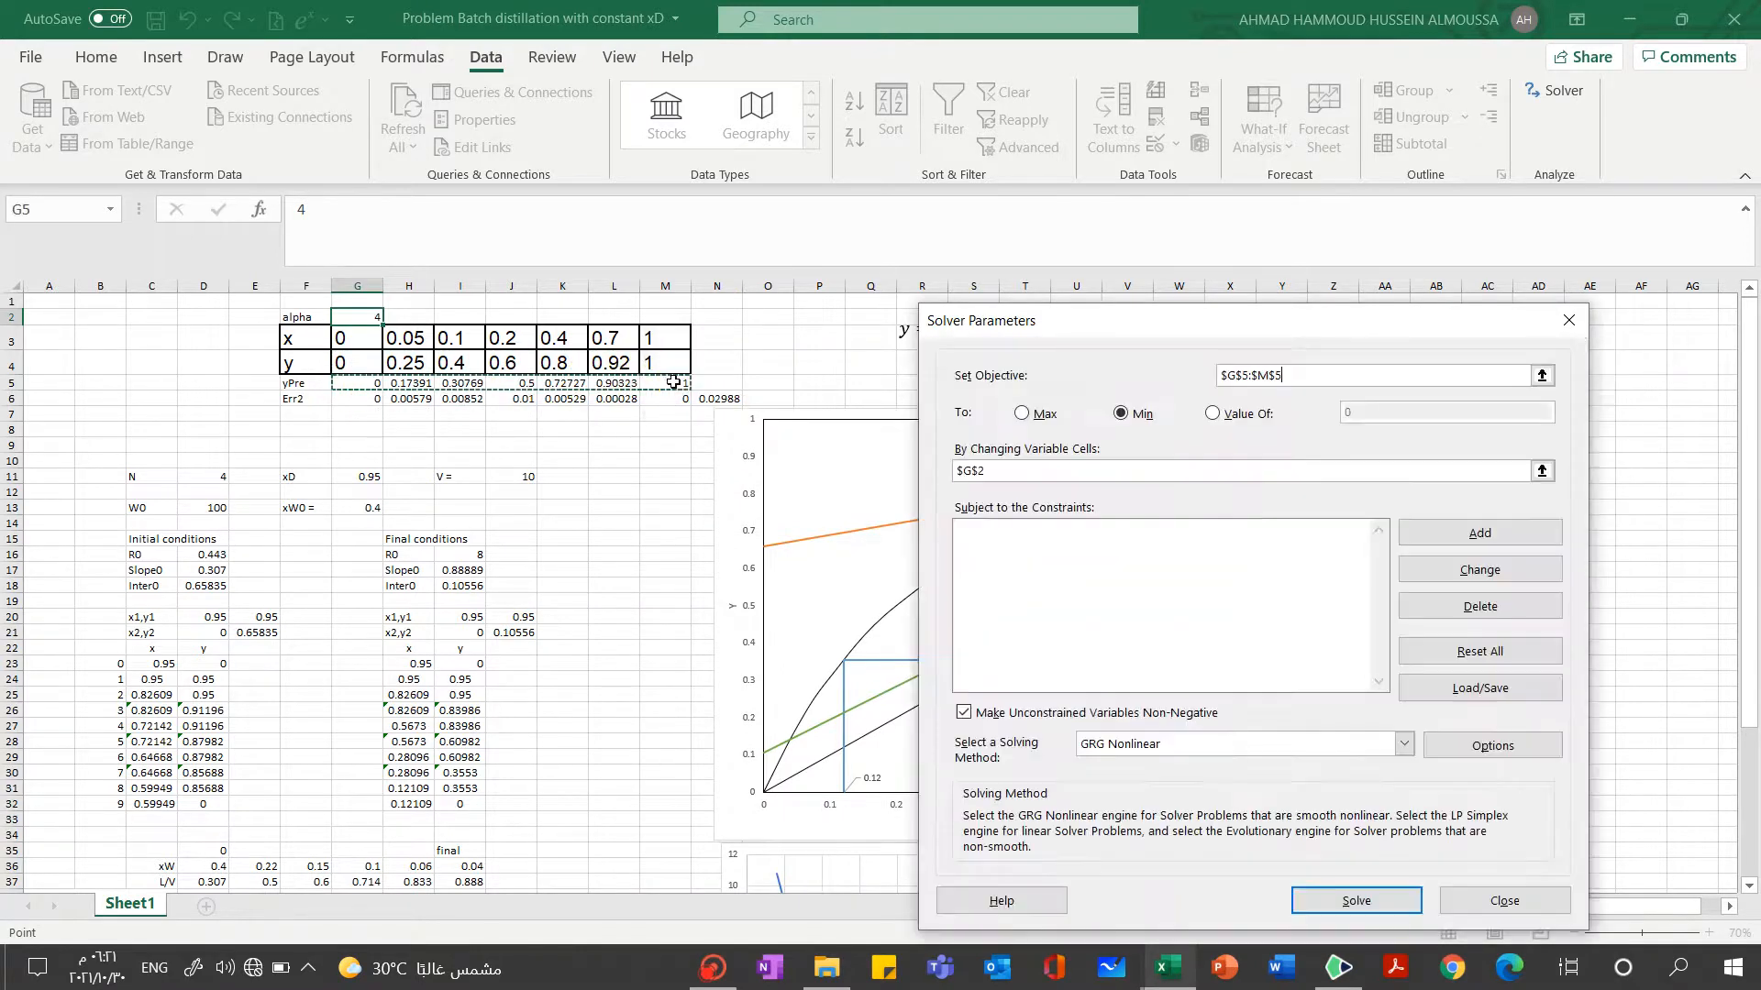
left_click(1213, 415)
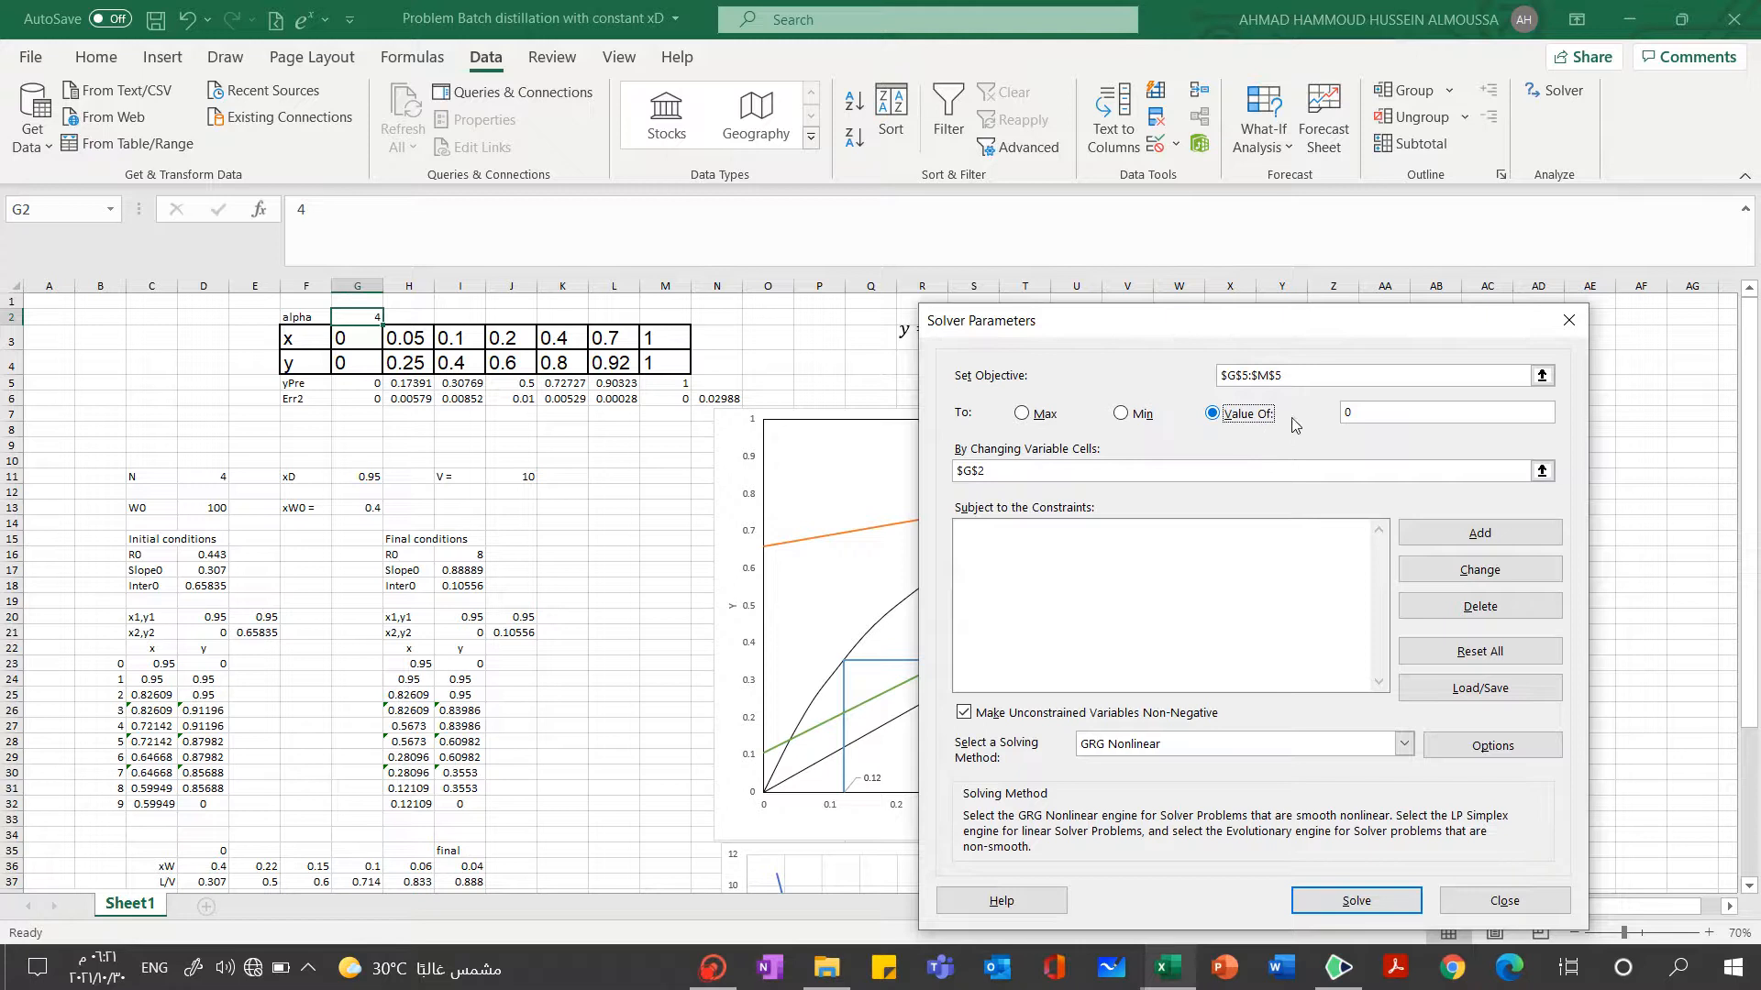
left_click(1398, 410)
left_click(348, 359)
Change the Solver objective to the total squared-error cell N6
left_click(1542, 376)
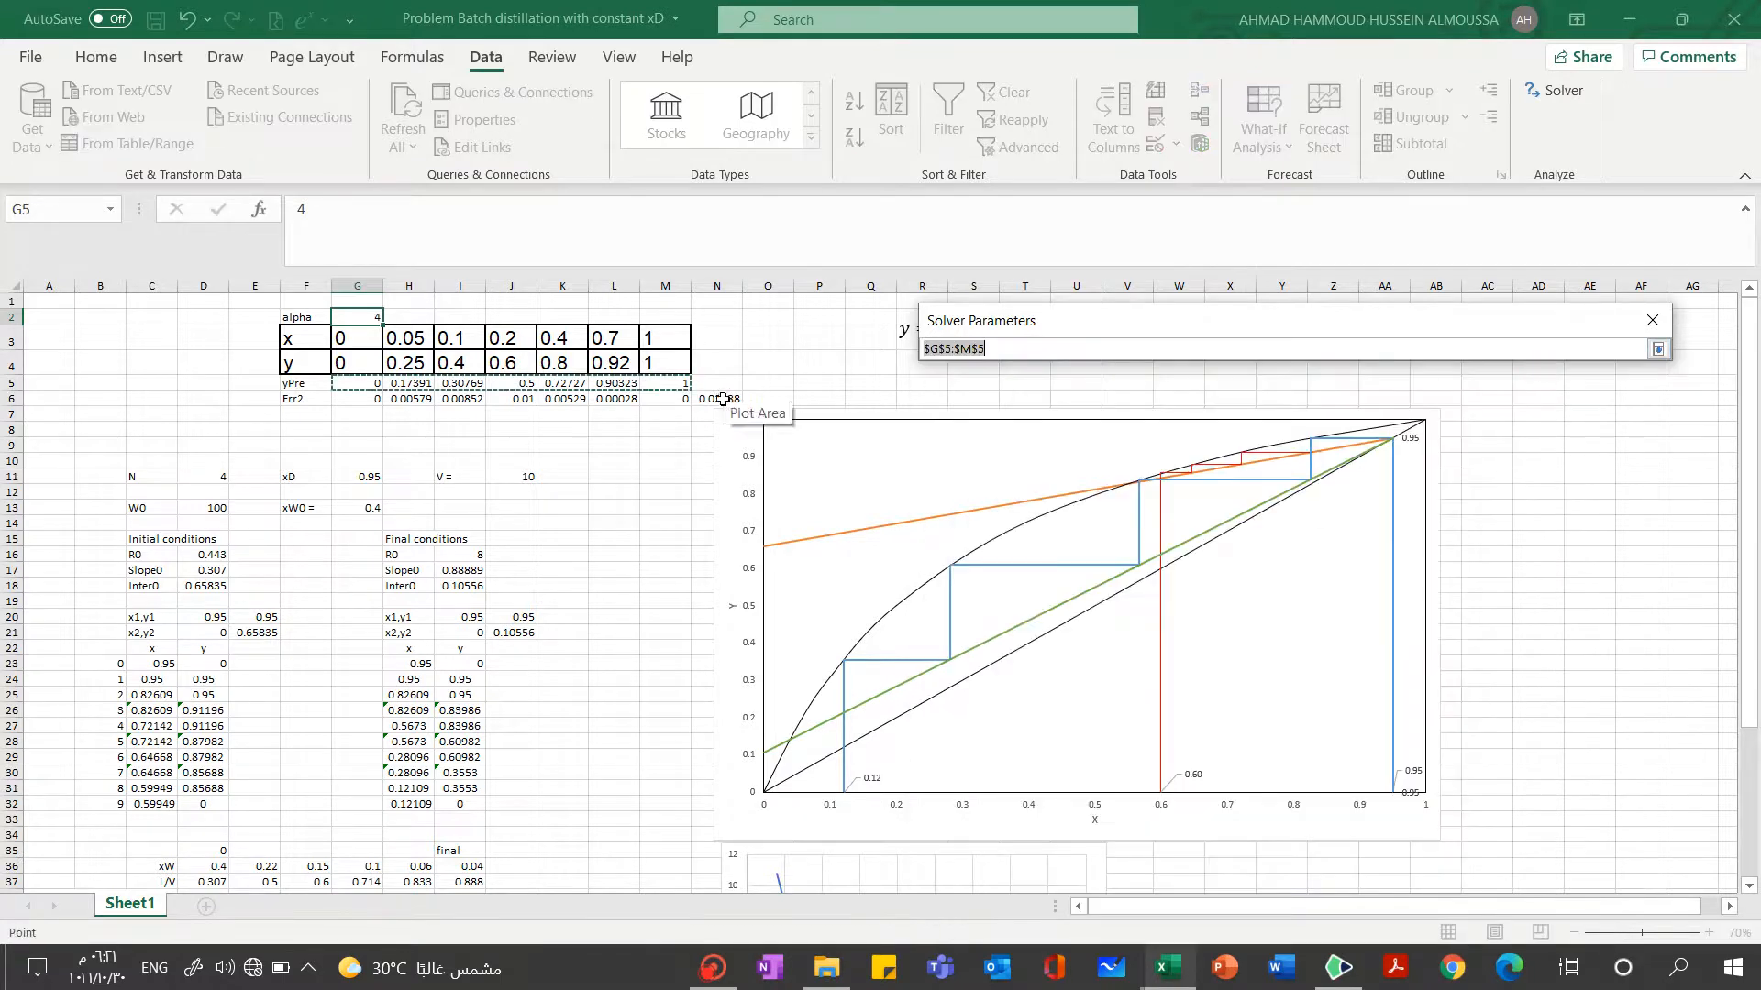
left_click(723, 399)
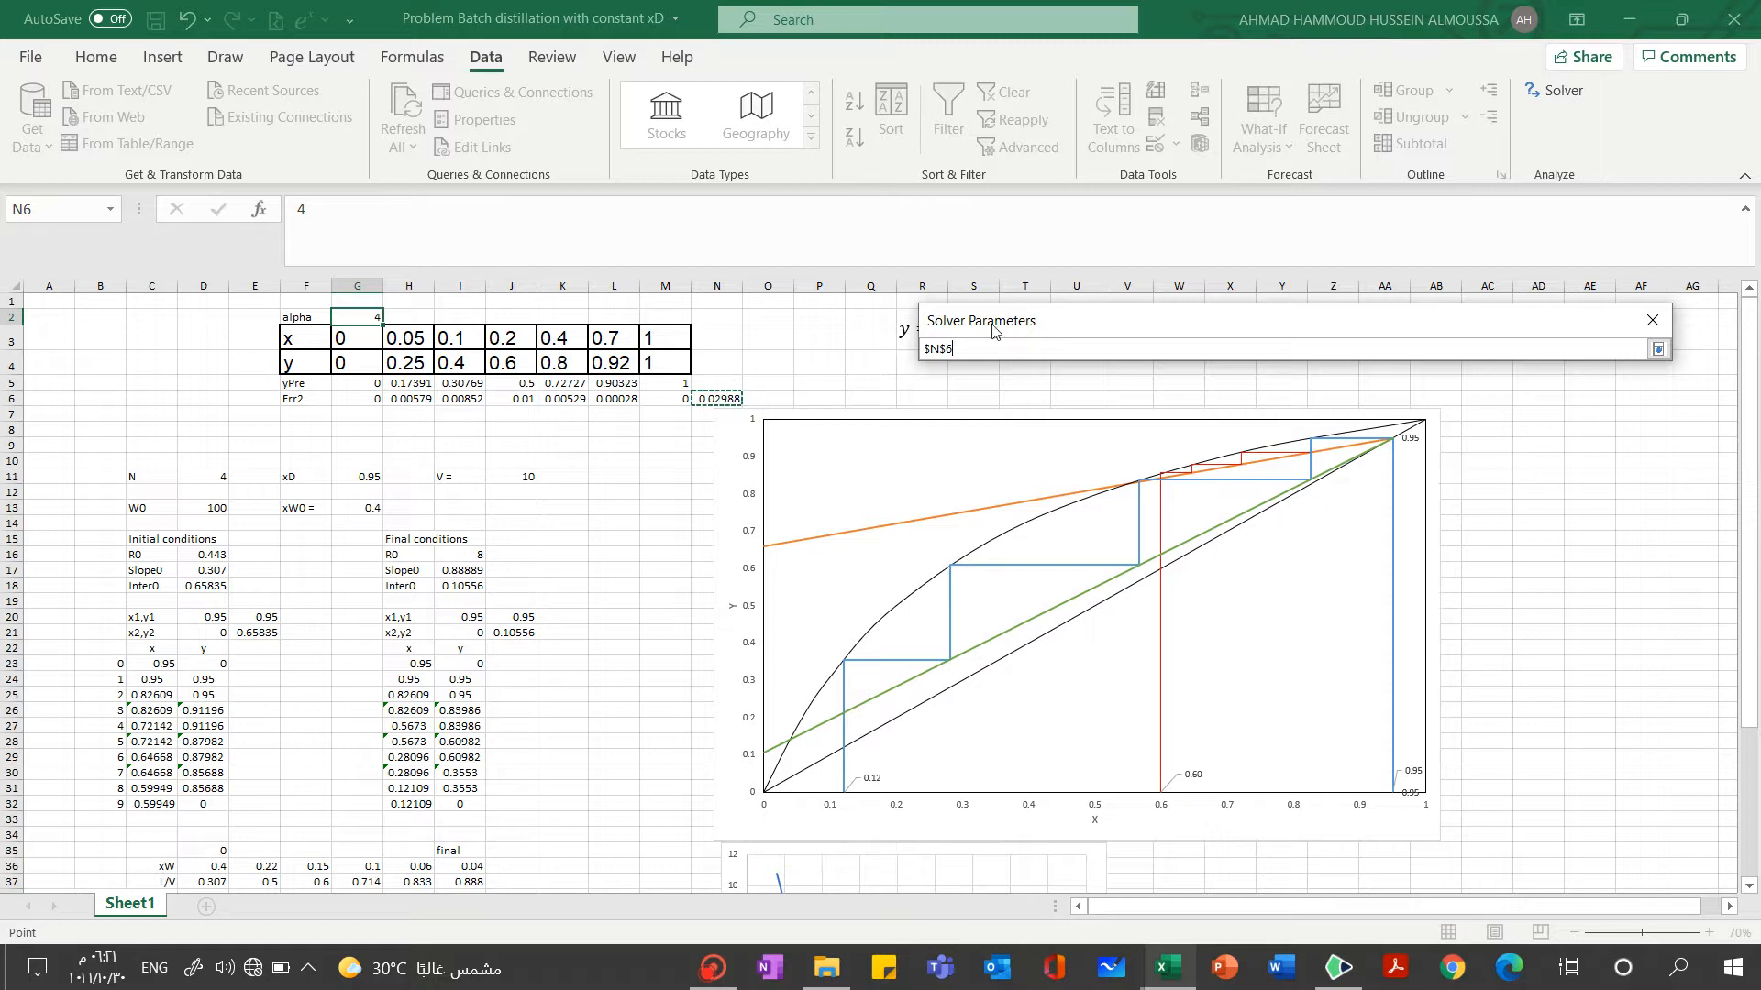
left_click(1660, 321)
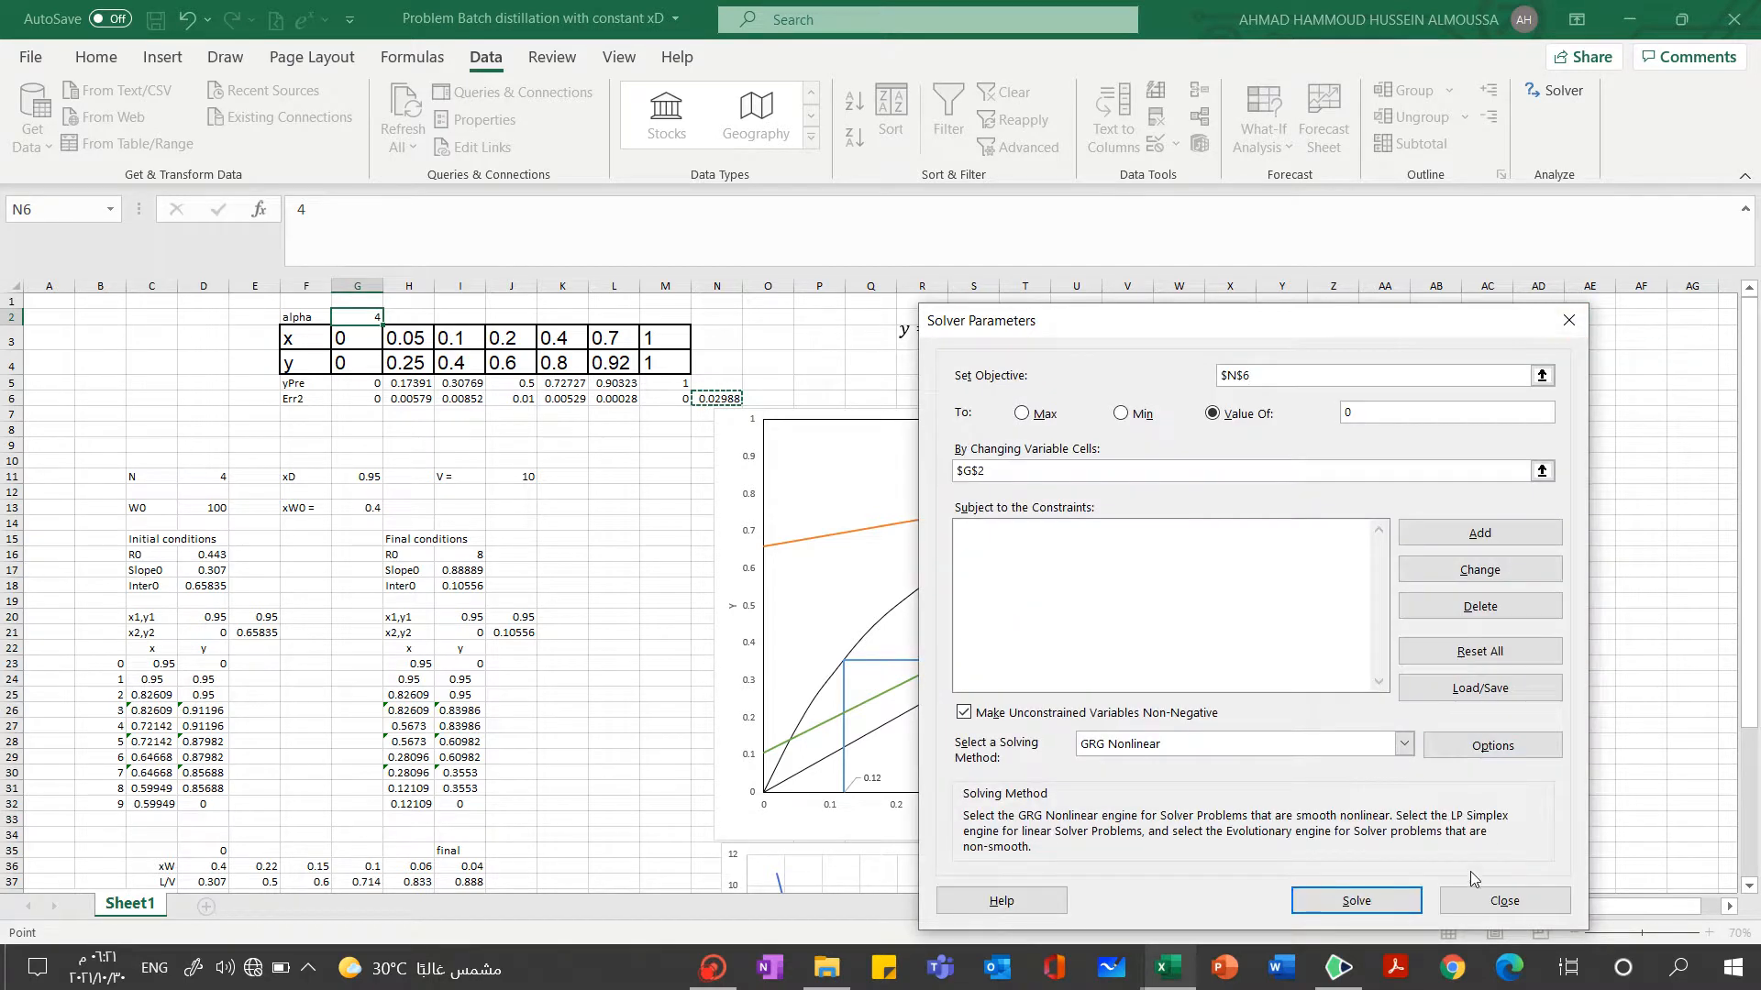
Close Solver and check which squared-error cells the SUM formula in N6 covers, leaving the formula unedited
left_click(1477, 899)
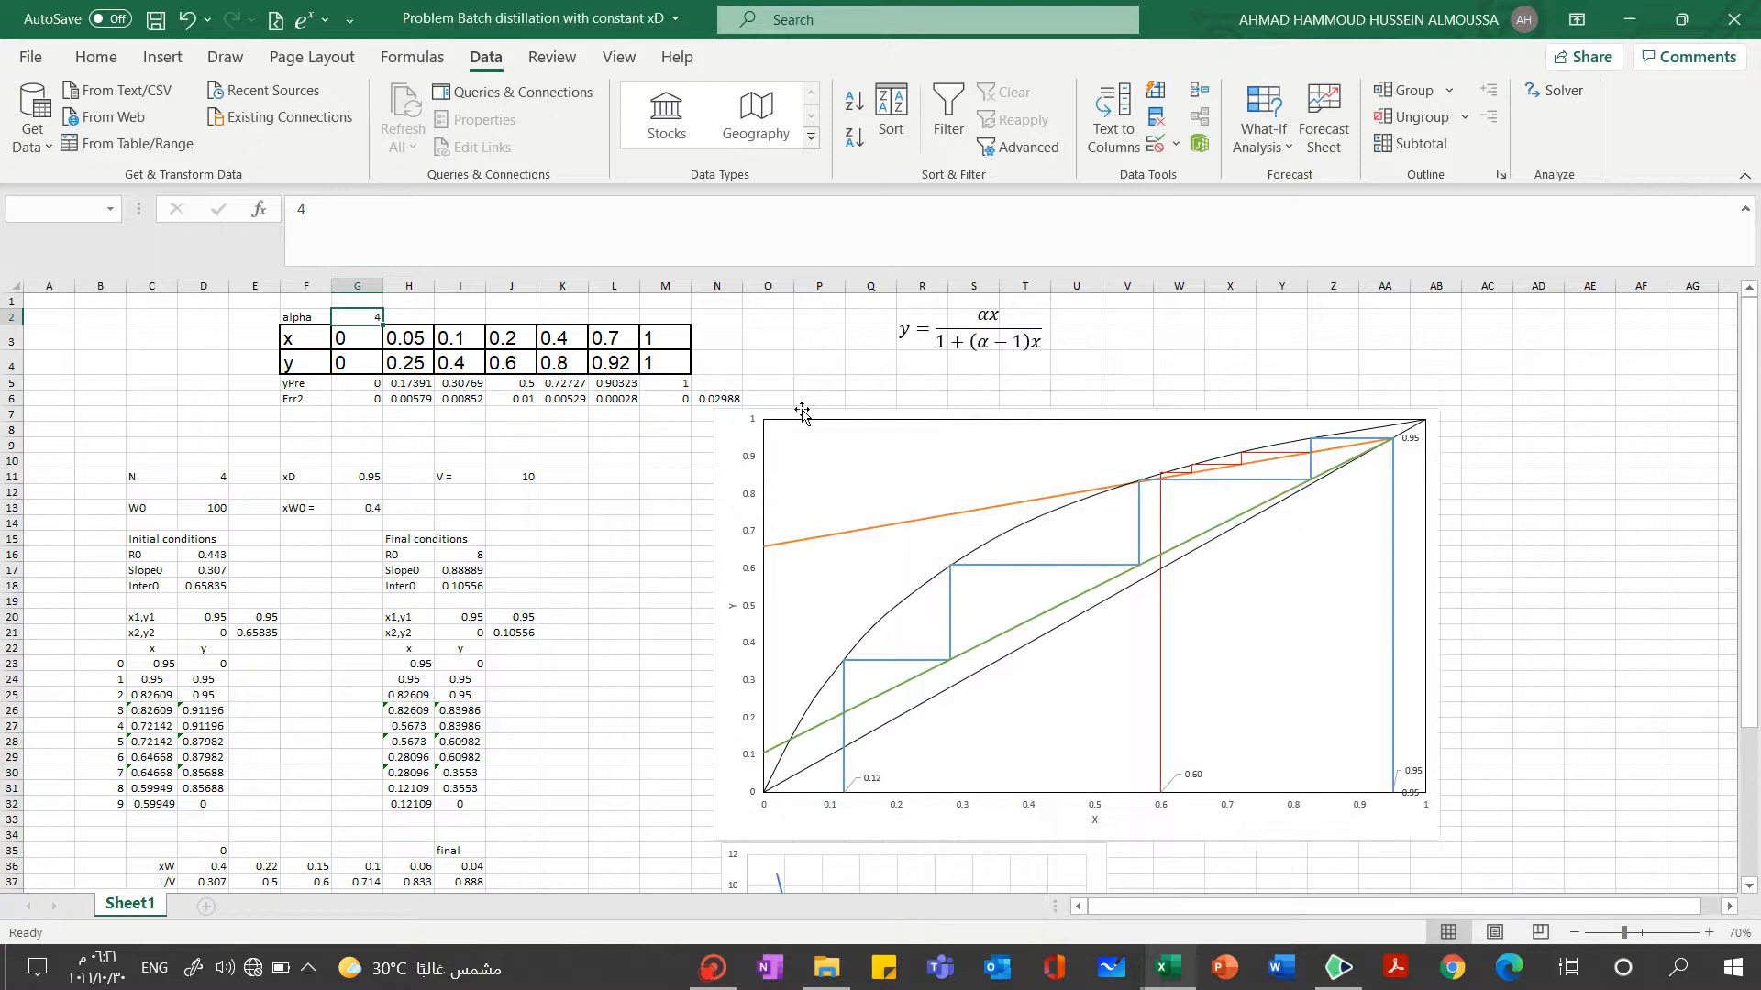
left_click(729, 400)
left_click(460, 245)
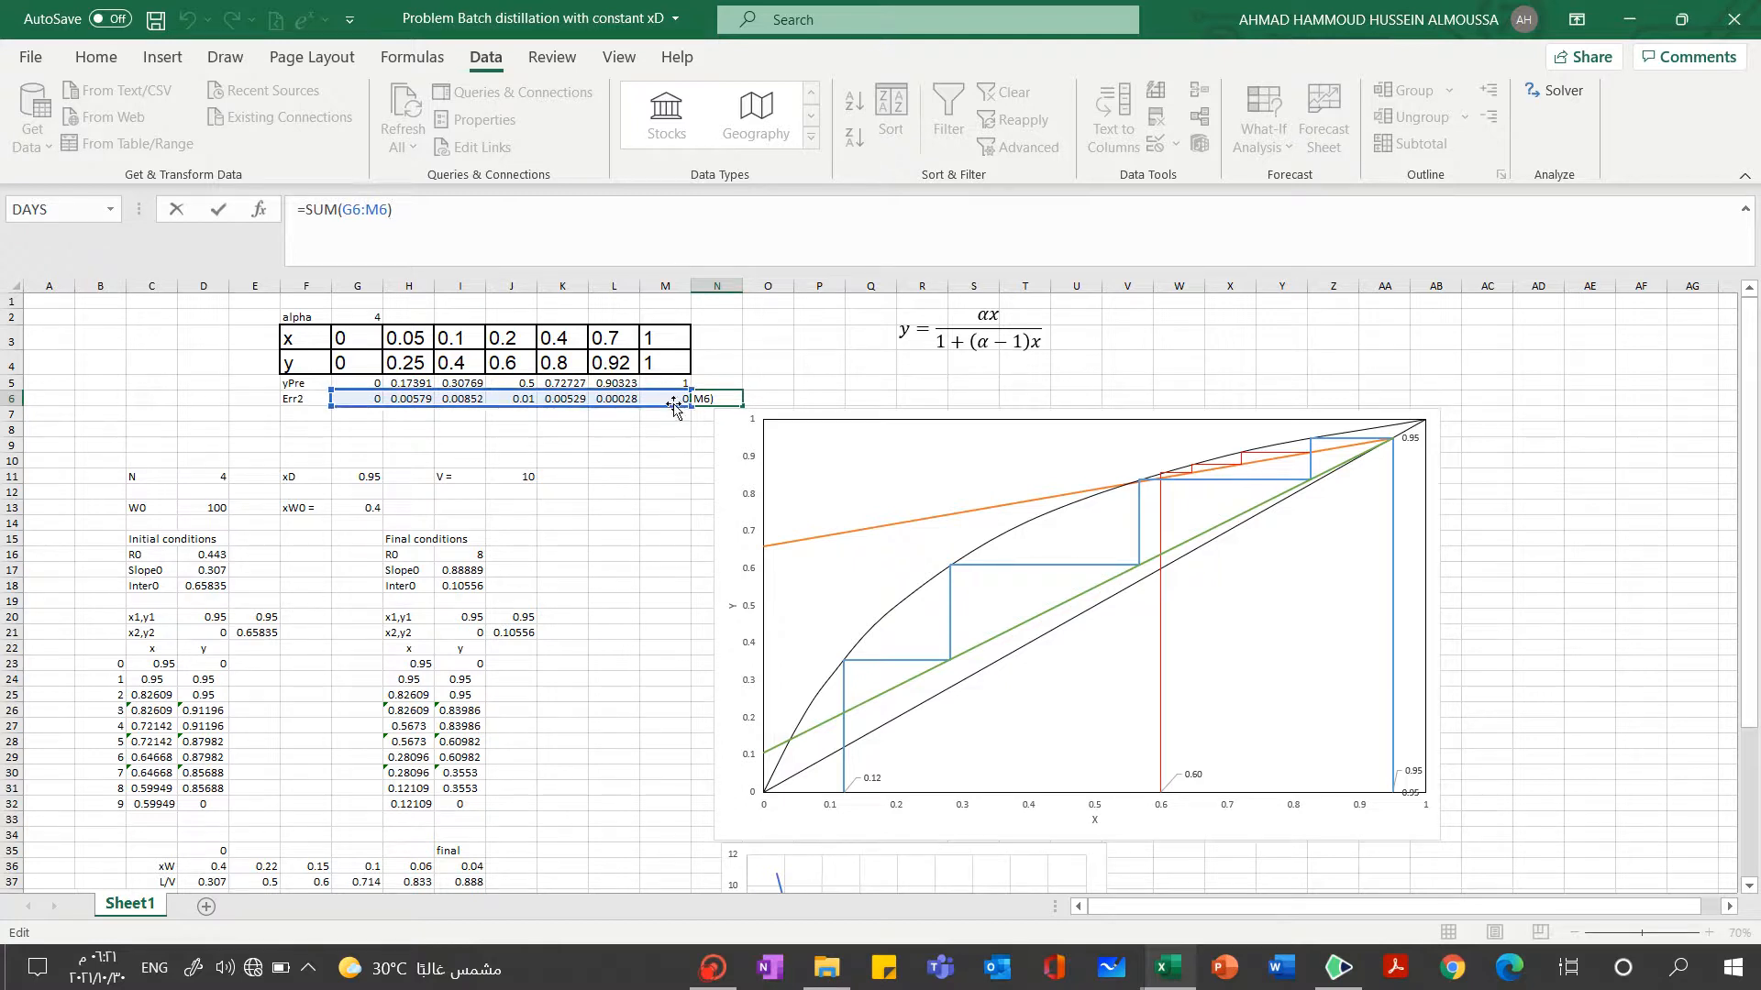
left_click(592, 476)
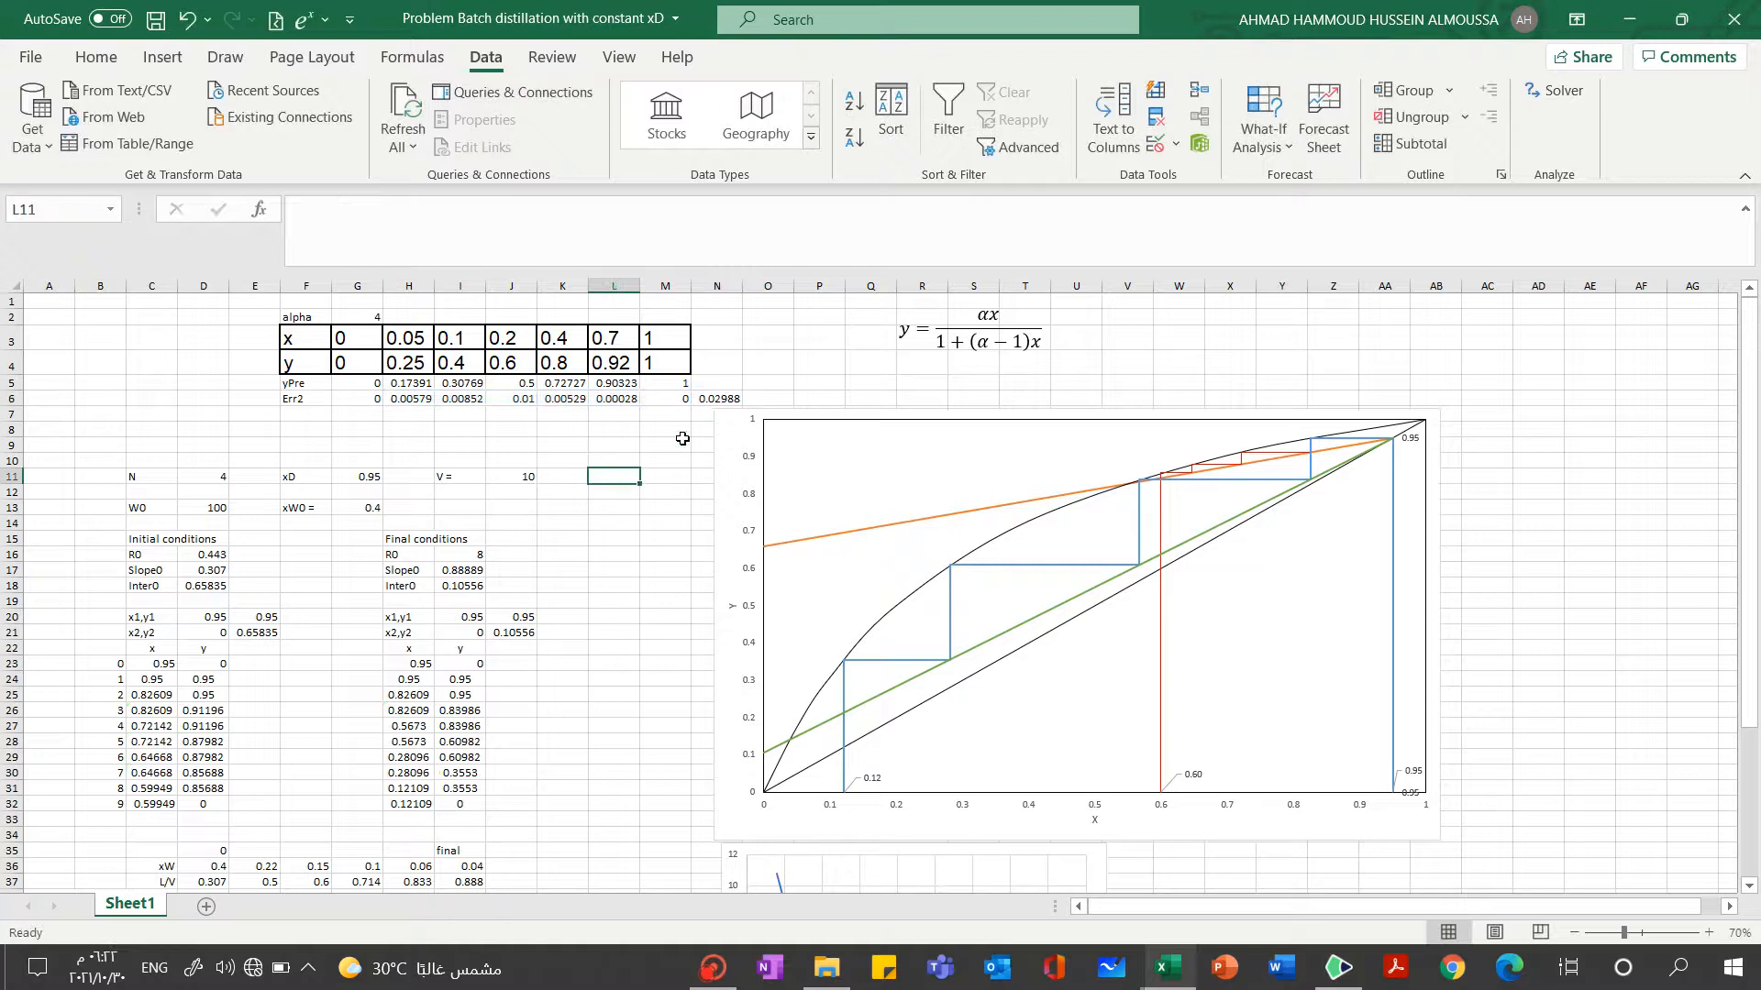
left_click(713, 401)
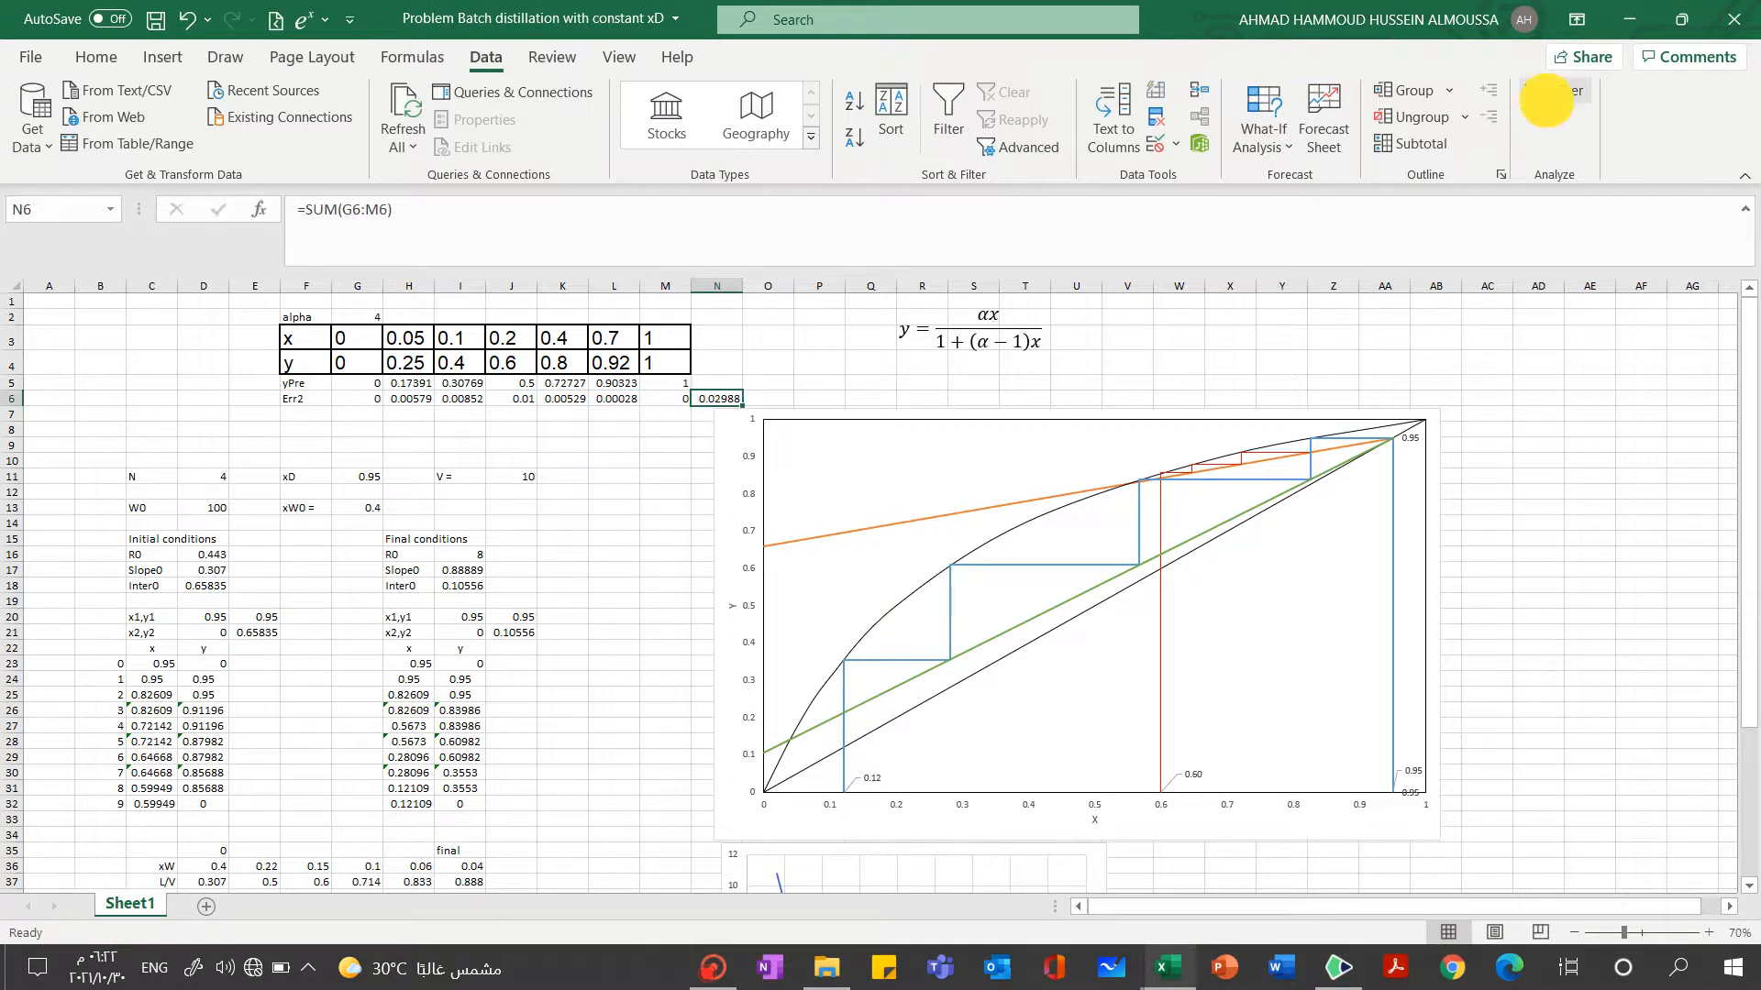
Set up Solver with N6 as the objective, a target value of 0, and the alpha cell G2 as the changing variable
left_click(1556, 89)
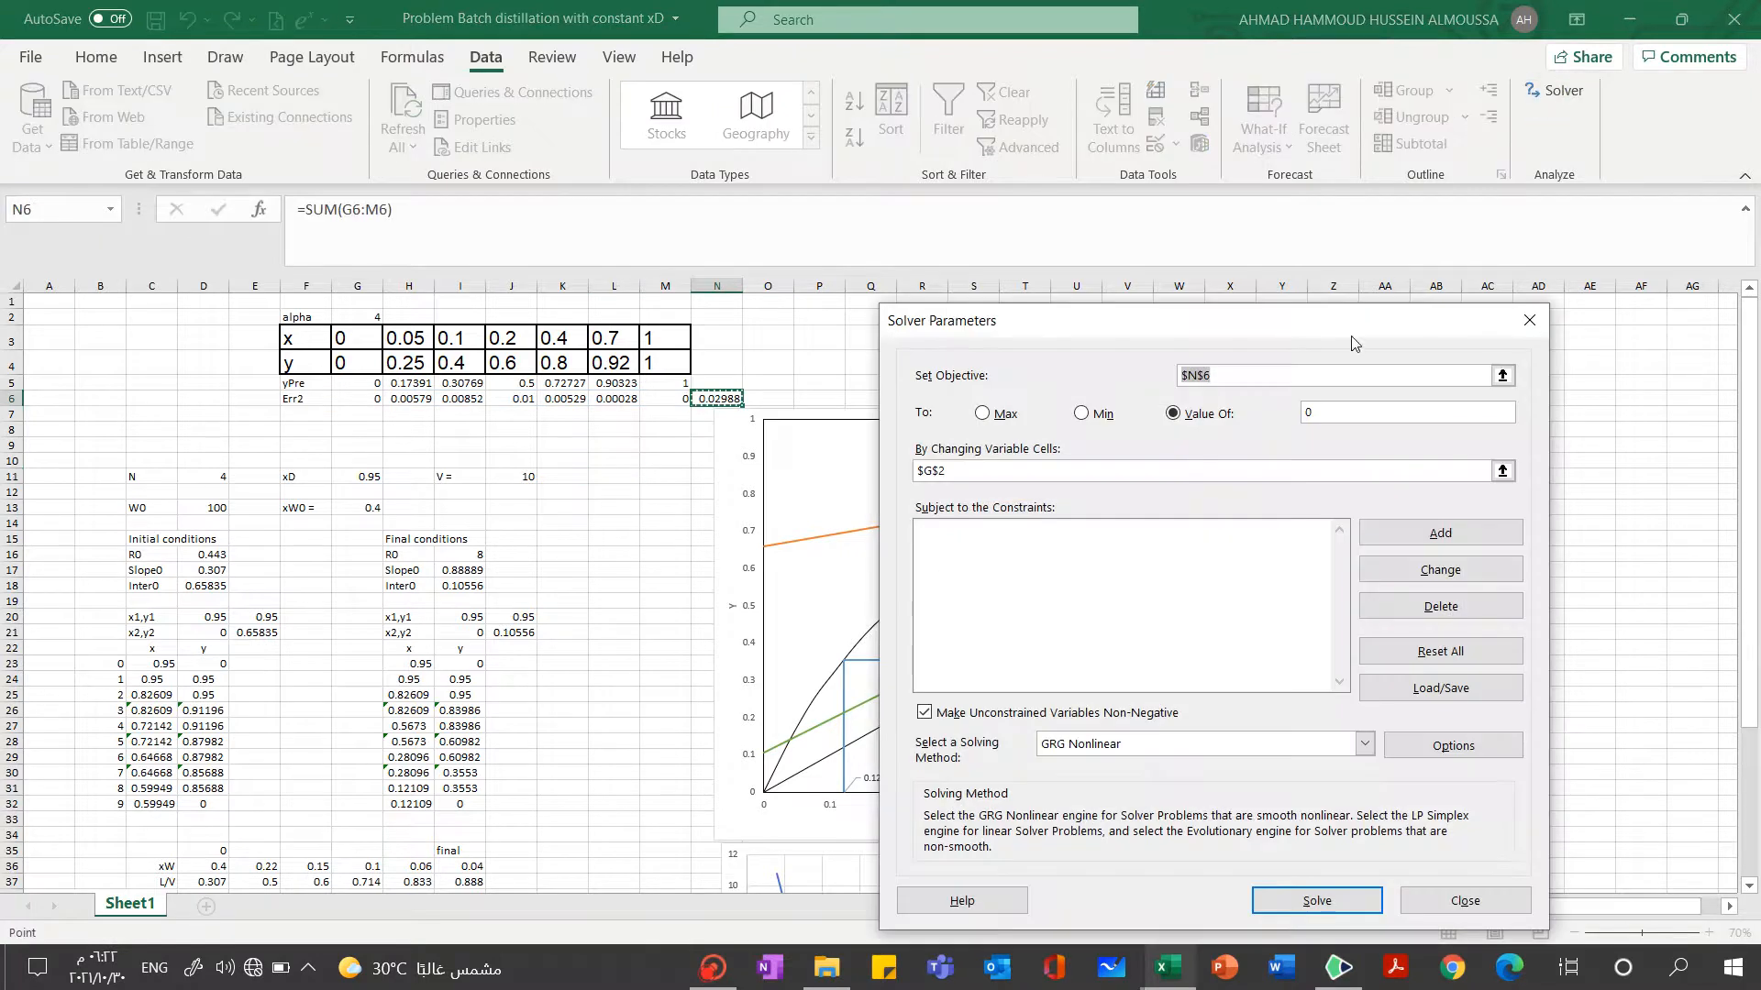
left_click(713, 404)
left_click(1375, 420)
left_click(1503, 470)
left_click(337, 315)
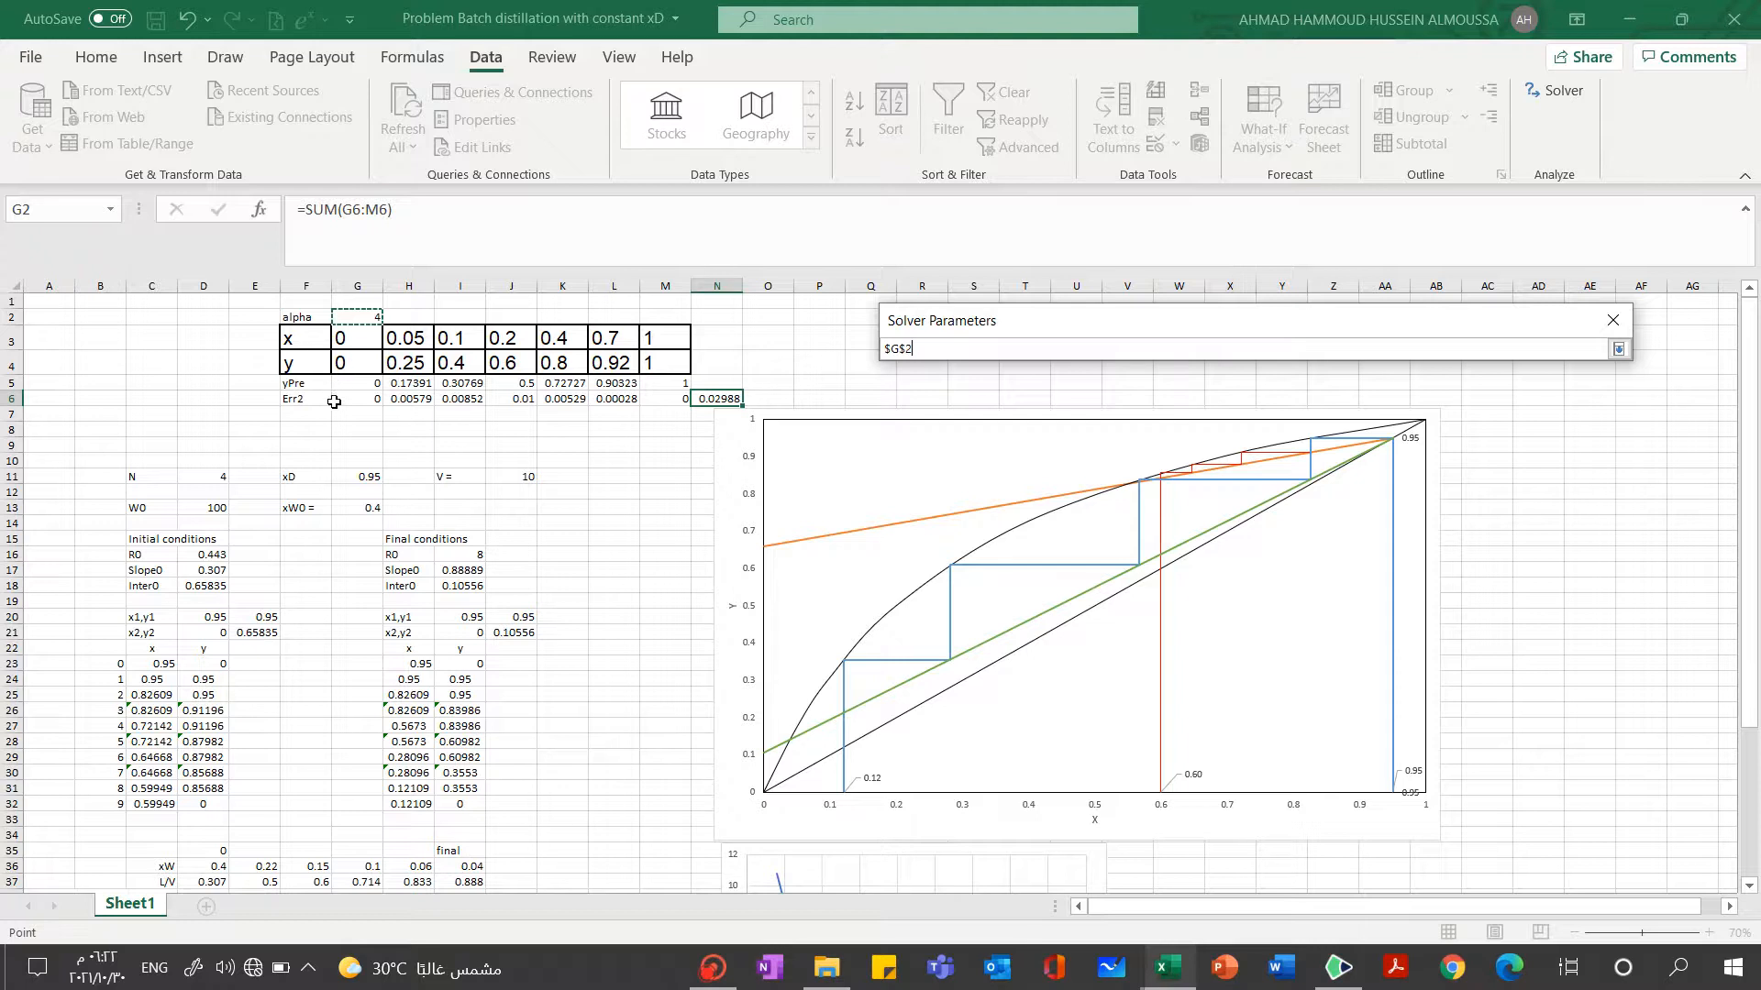
left_click(1621, 351)
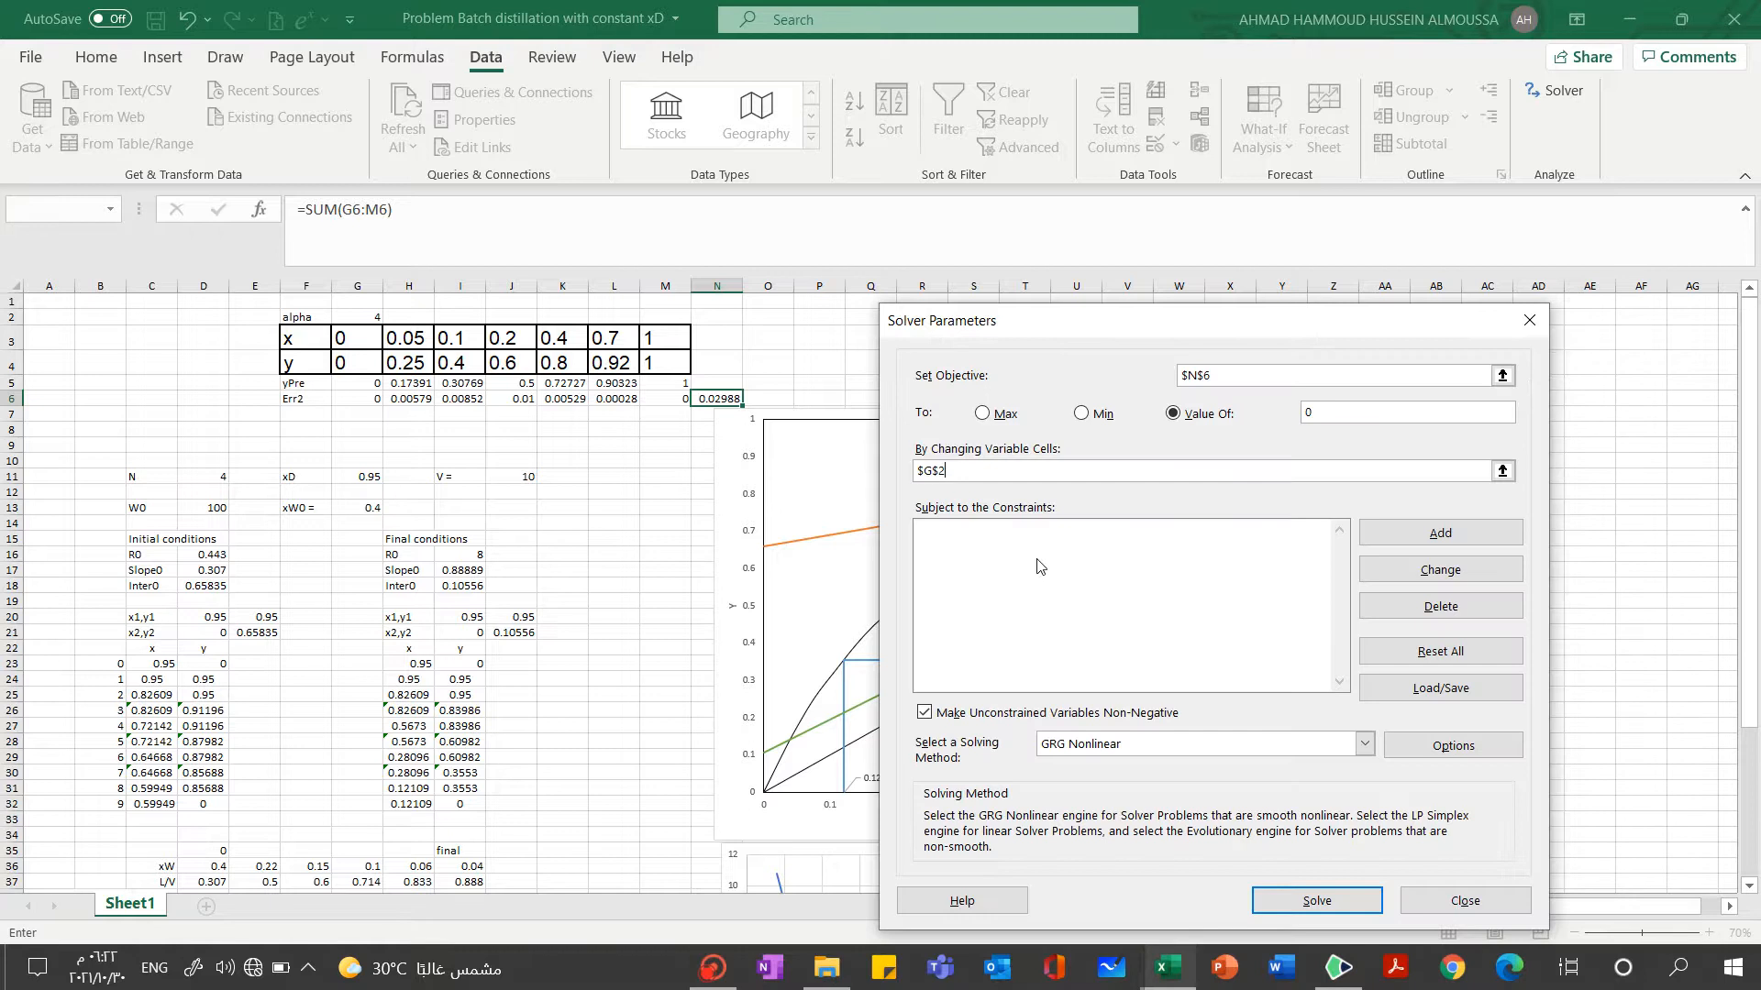
Add the Solver constraint G5:M5 = G4:M4, then solve and keep the Solver solution
left_click(1440, 533)
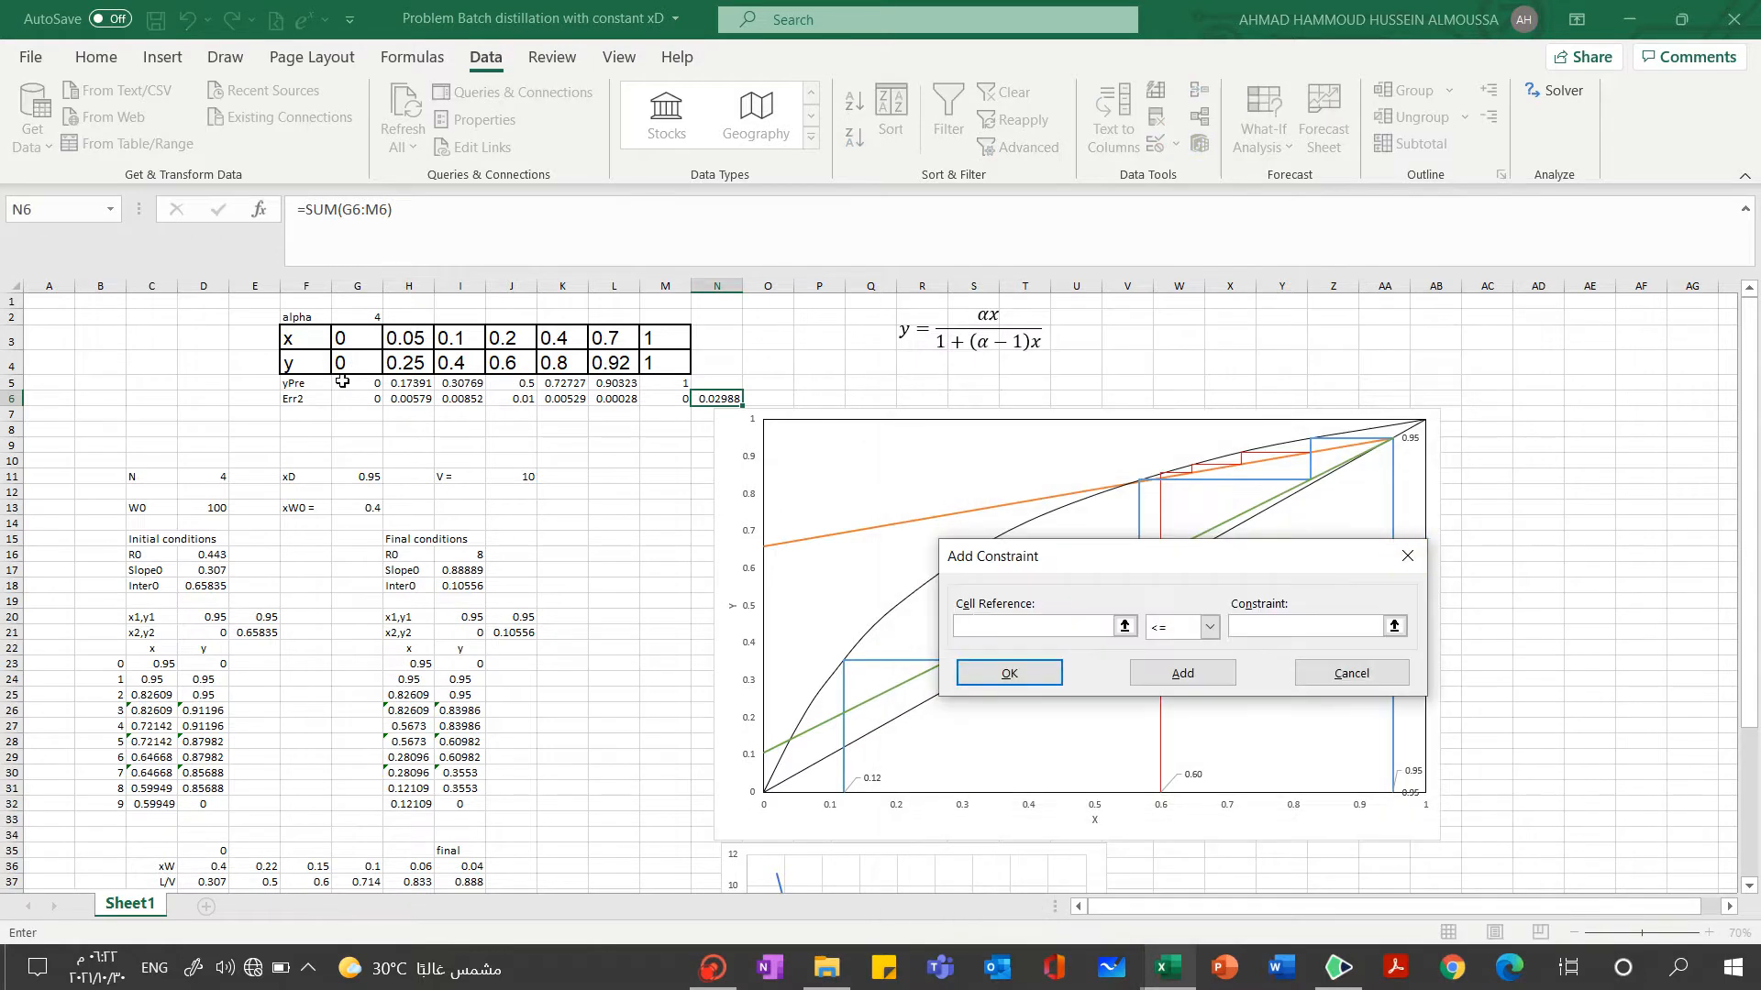
left_click_drag(341, 381, 674, 385)
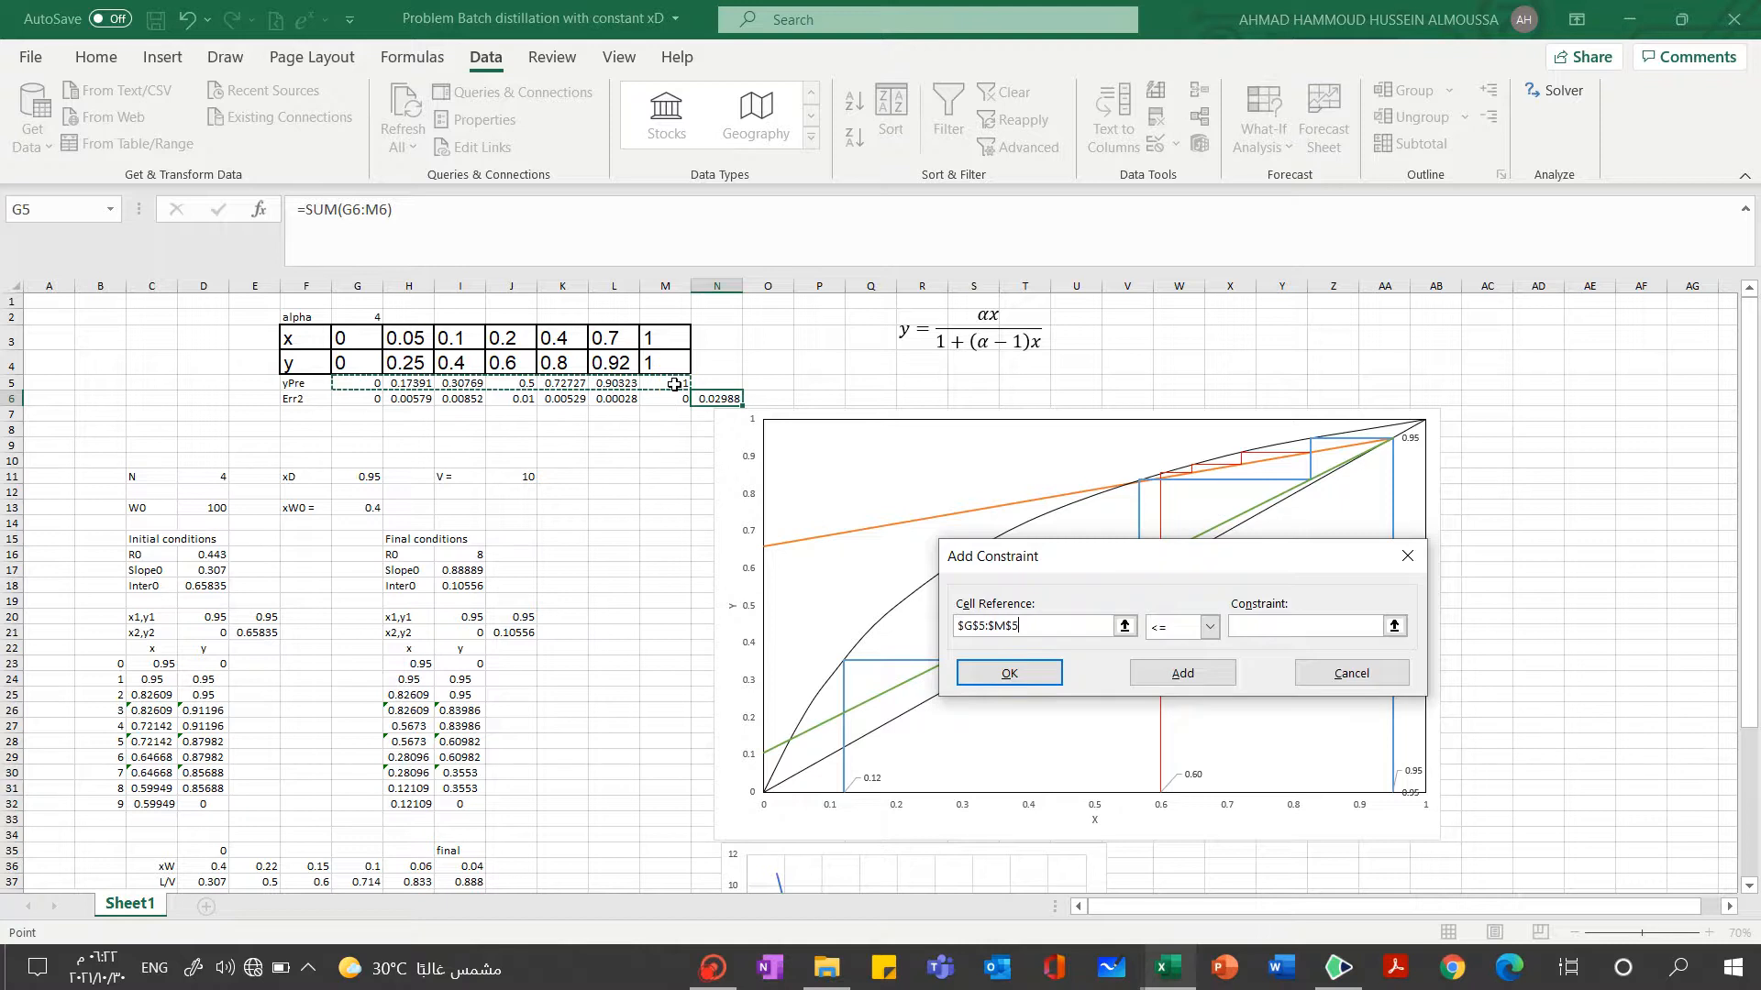
left_click(1205, 629)
left_click(1158, 664)
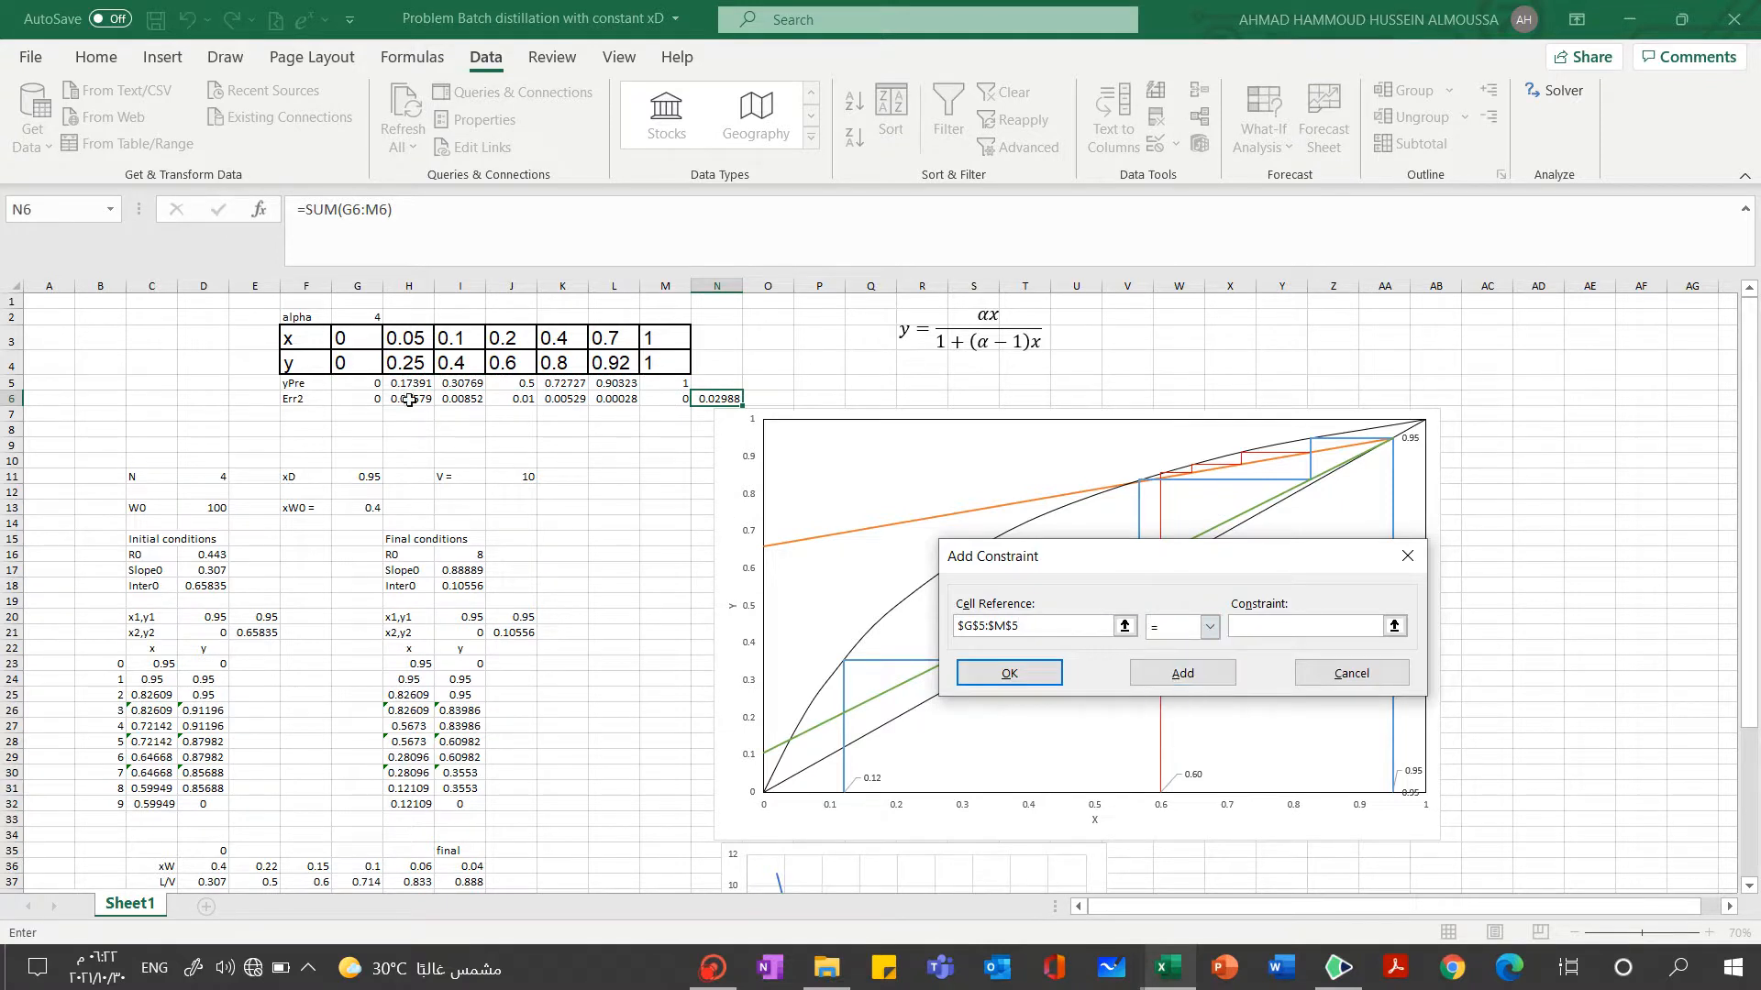
left_click_drag(346, 365, 680, 364)
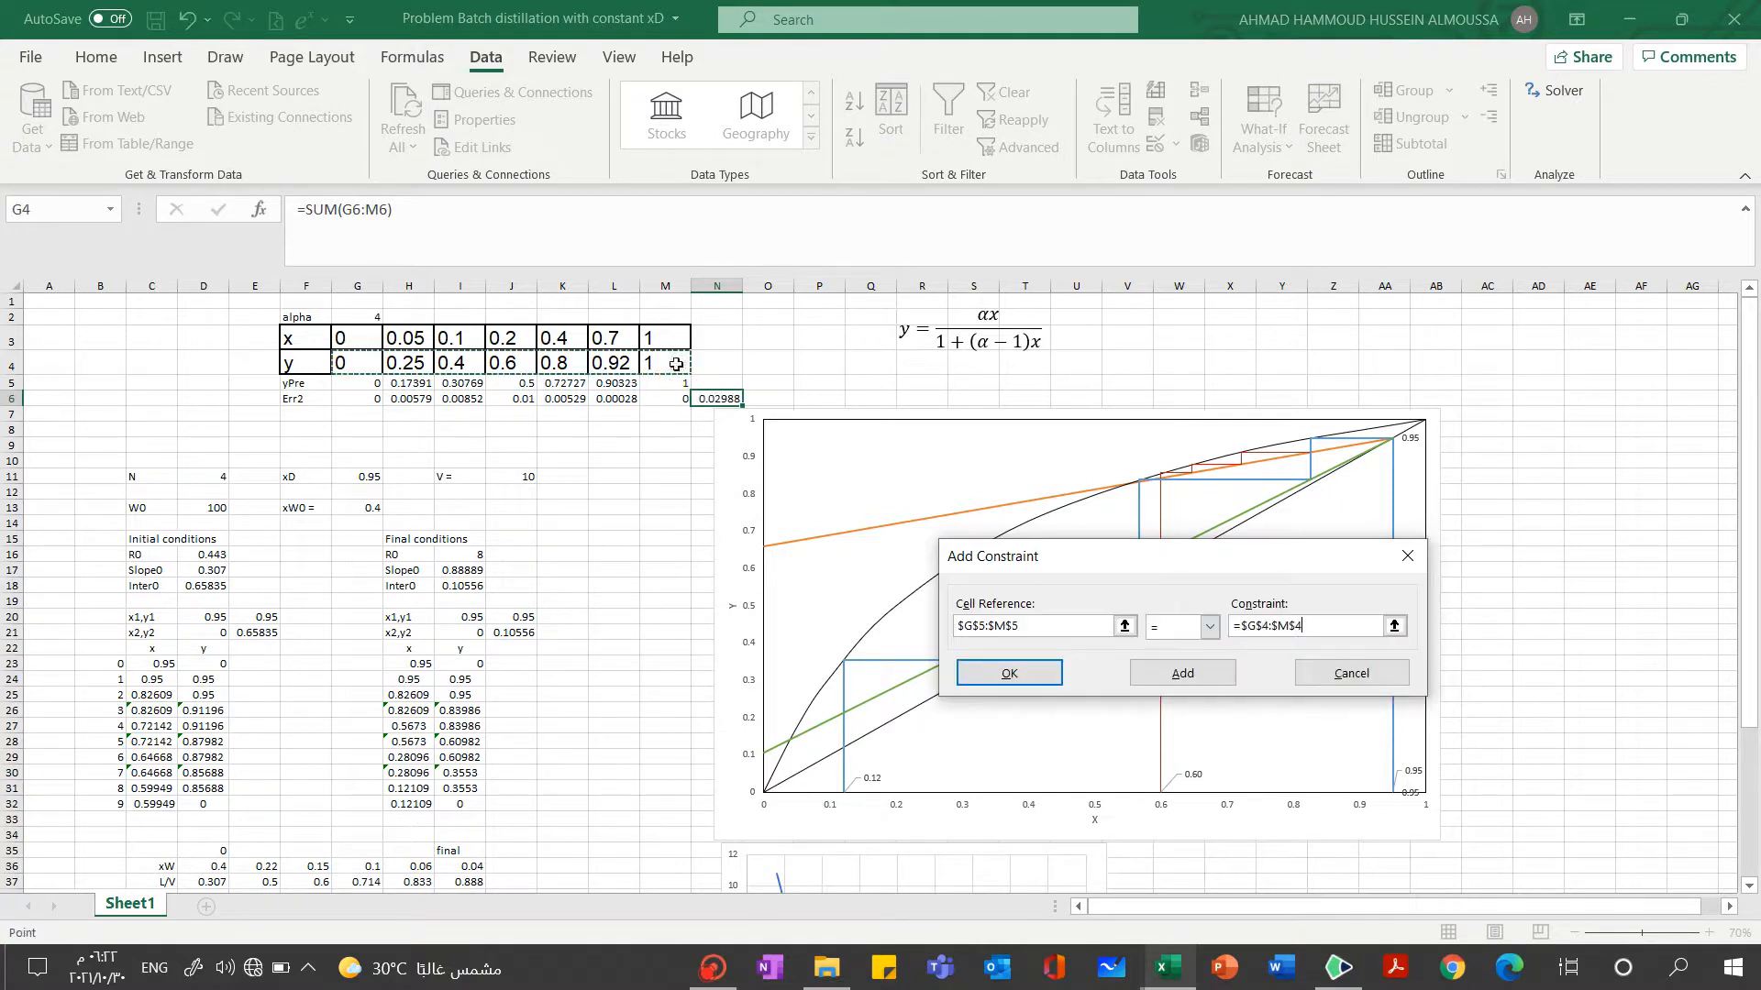
left_click(1016, 673)
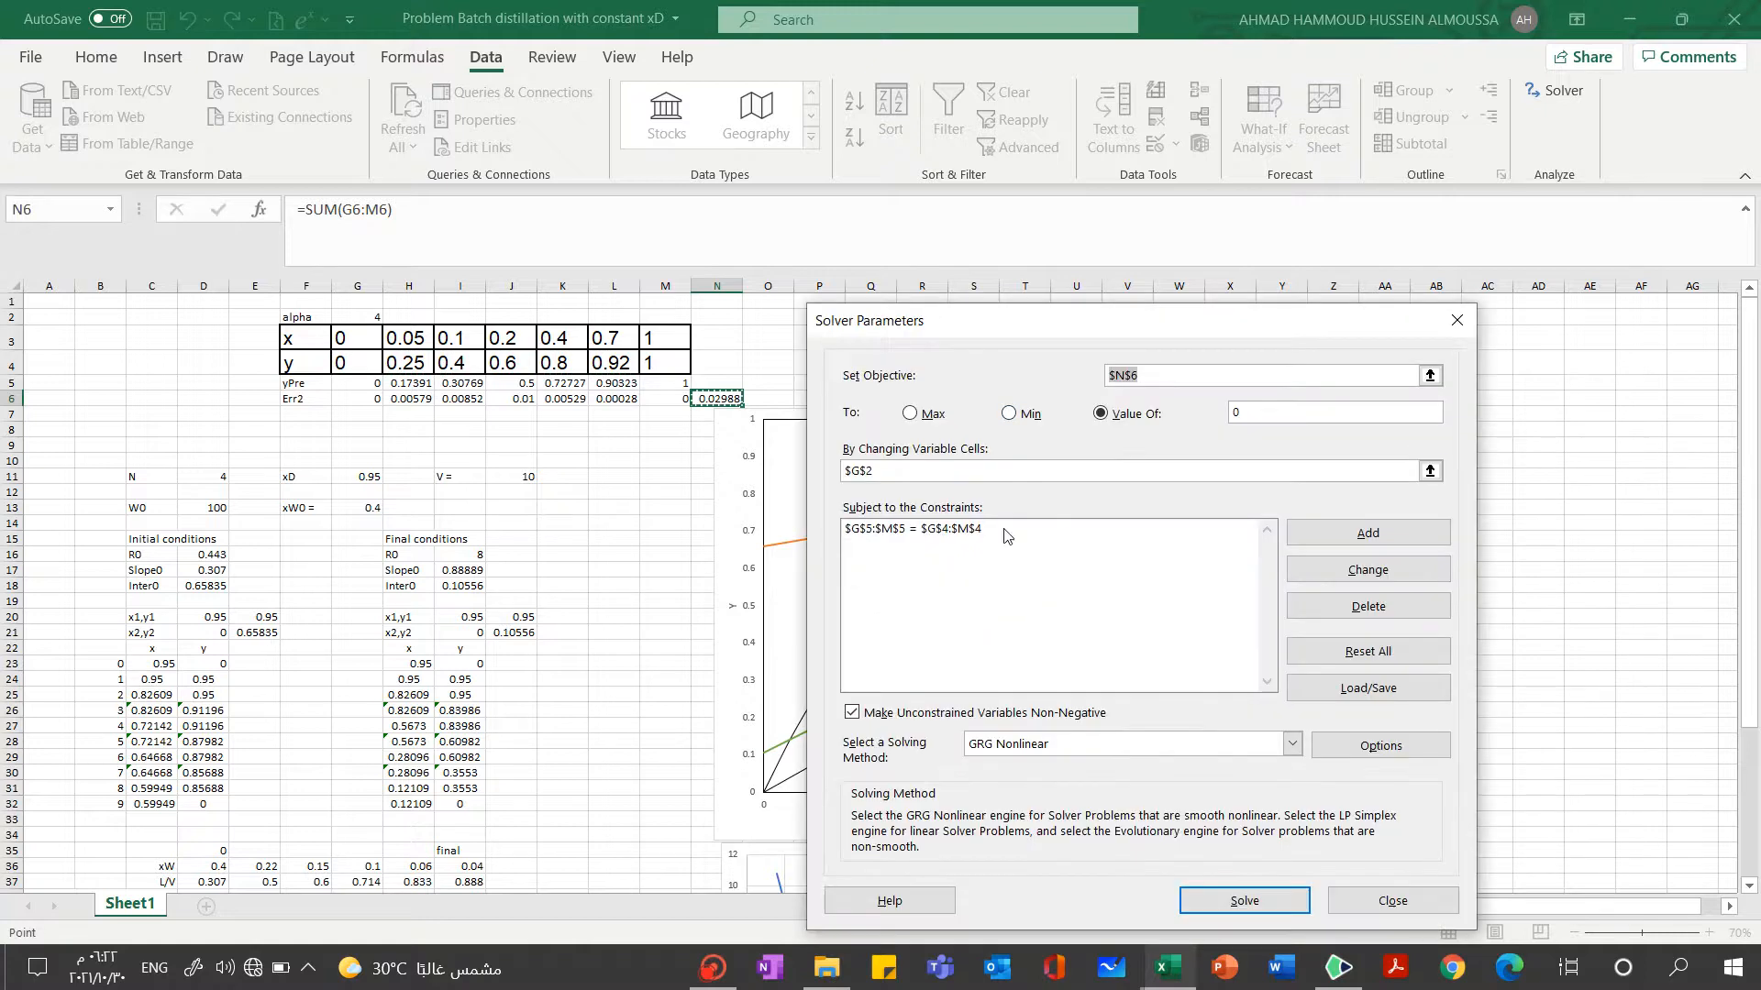
left_click(1215, 906)
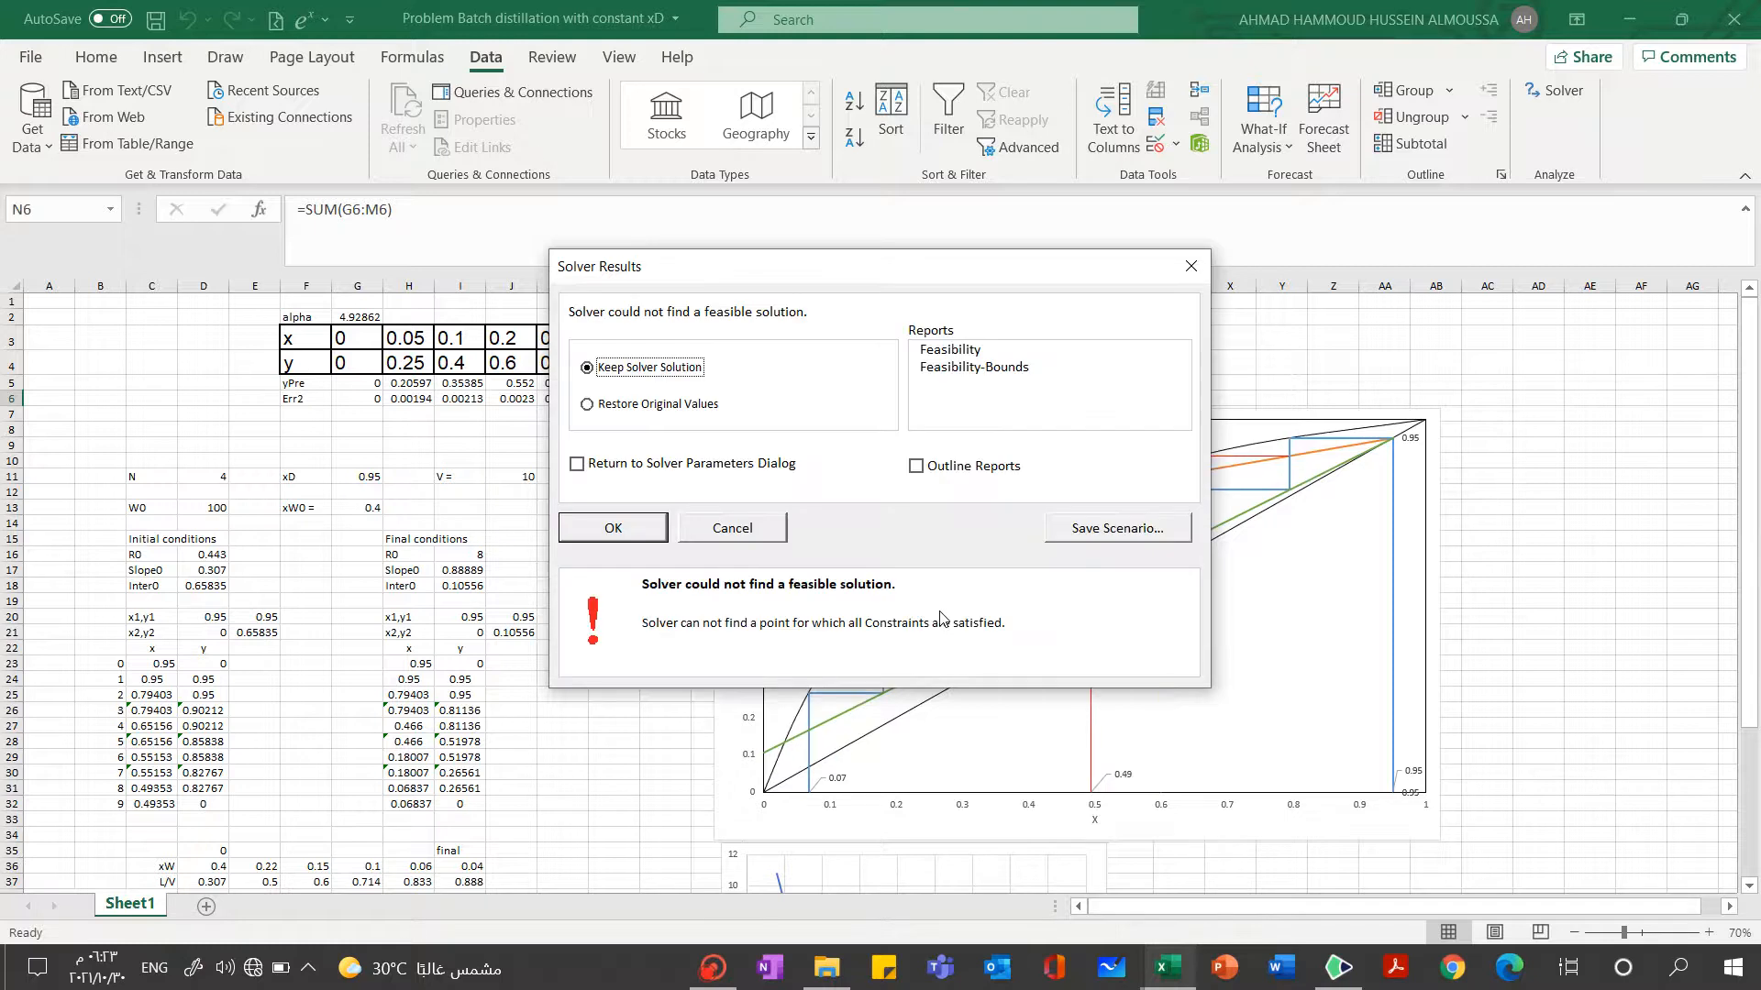
left_click(598, 527)
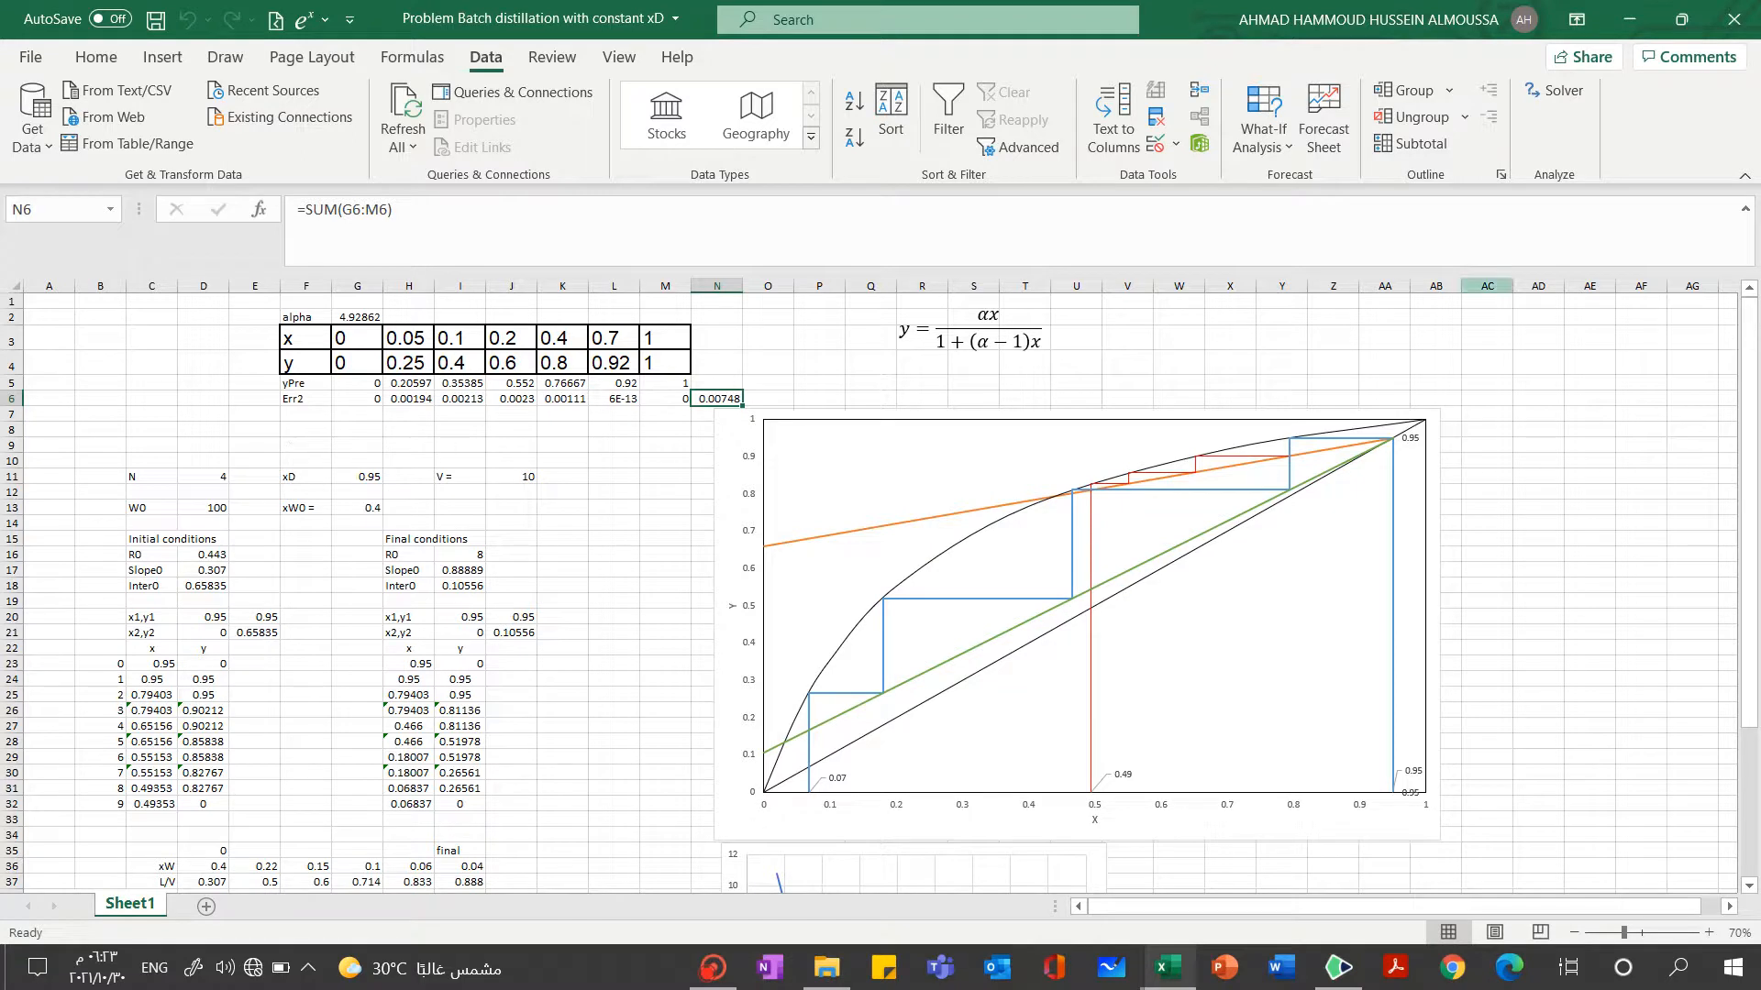
Try minimising the objective cell N6 in Solver instead of targeting a value, and keep the Solver solution
left_click(1559, 89)
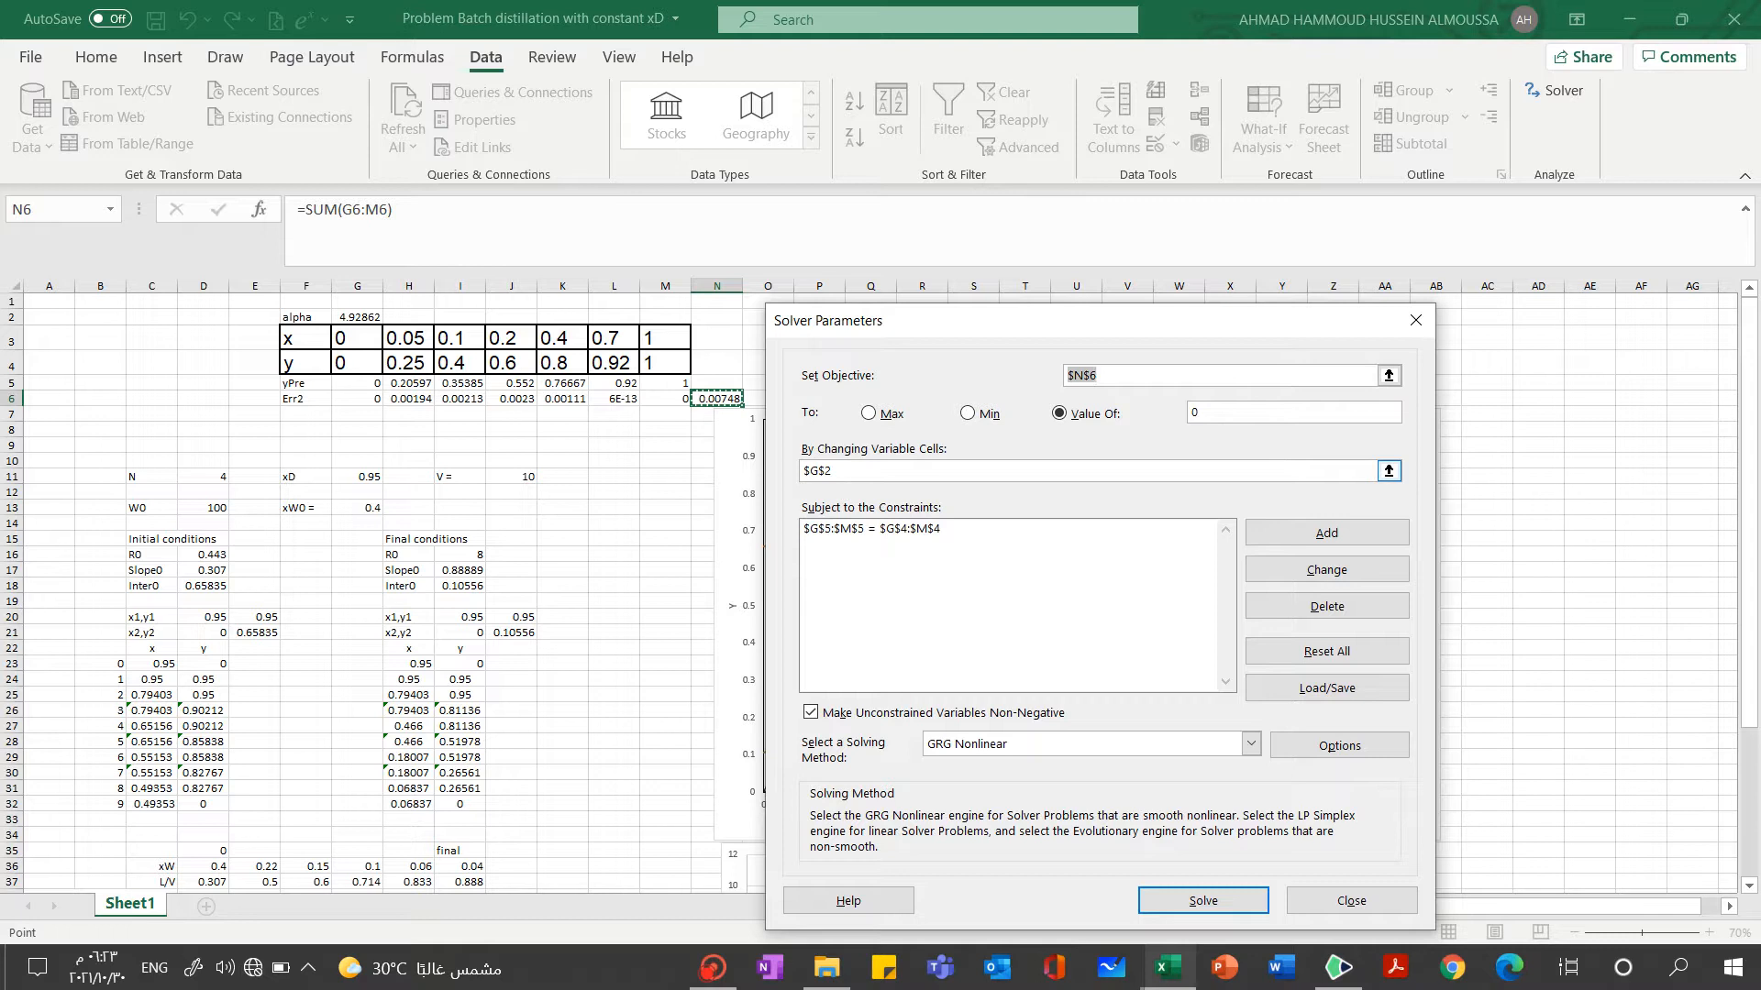
left_click(722, 403)
left_click(978, 417)
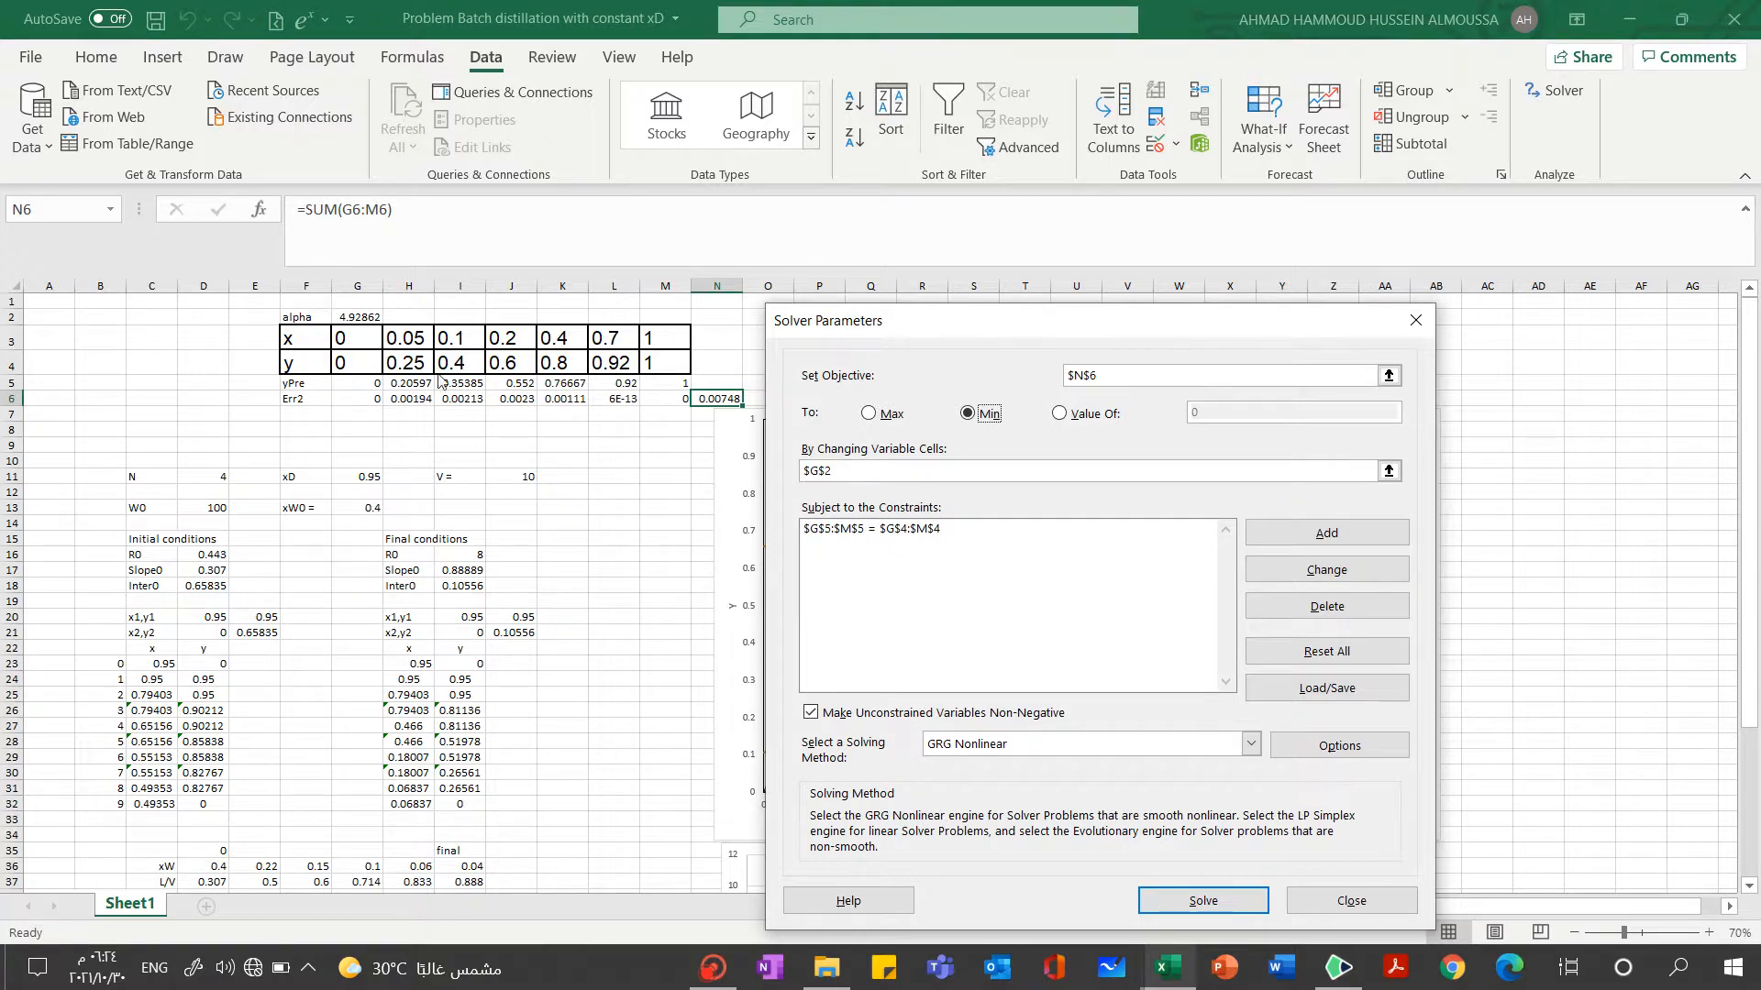
left_click(1192, 906)
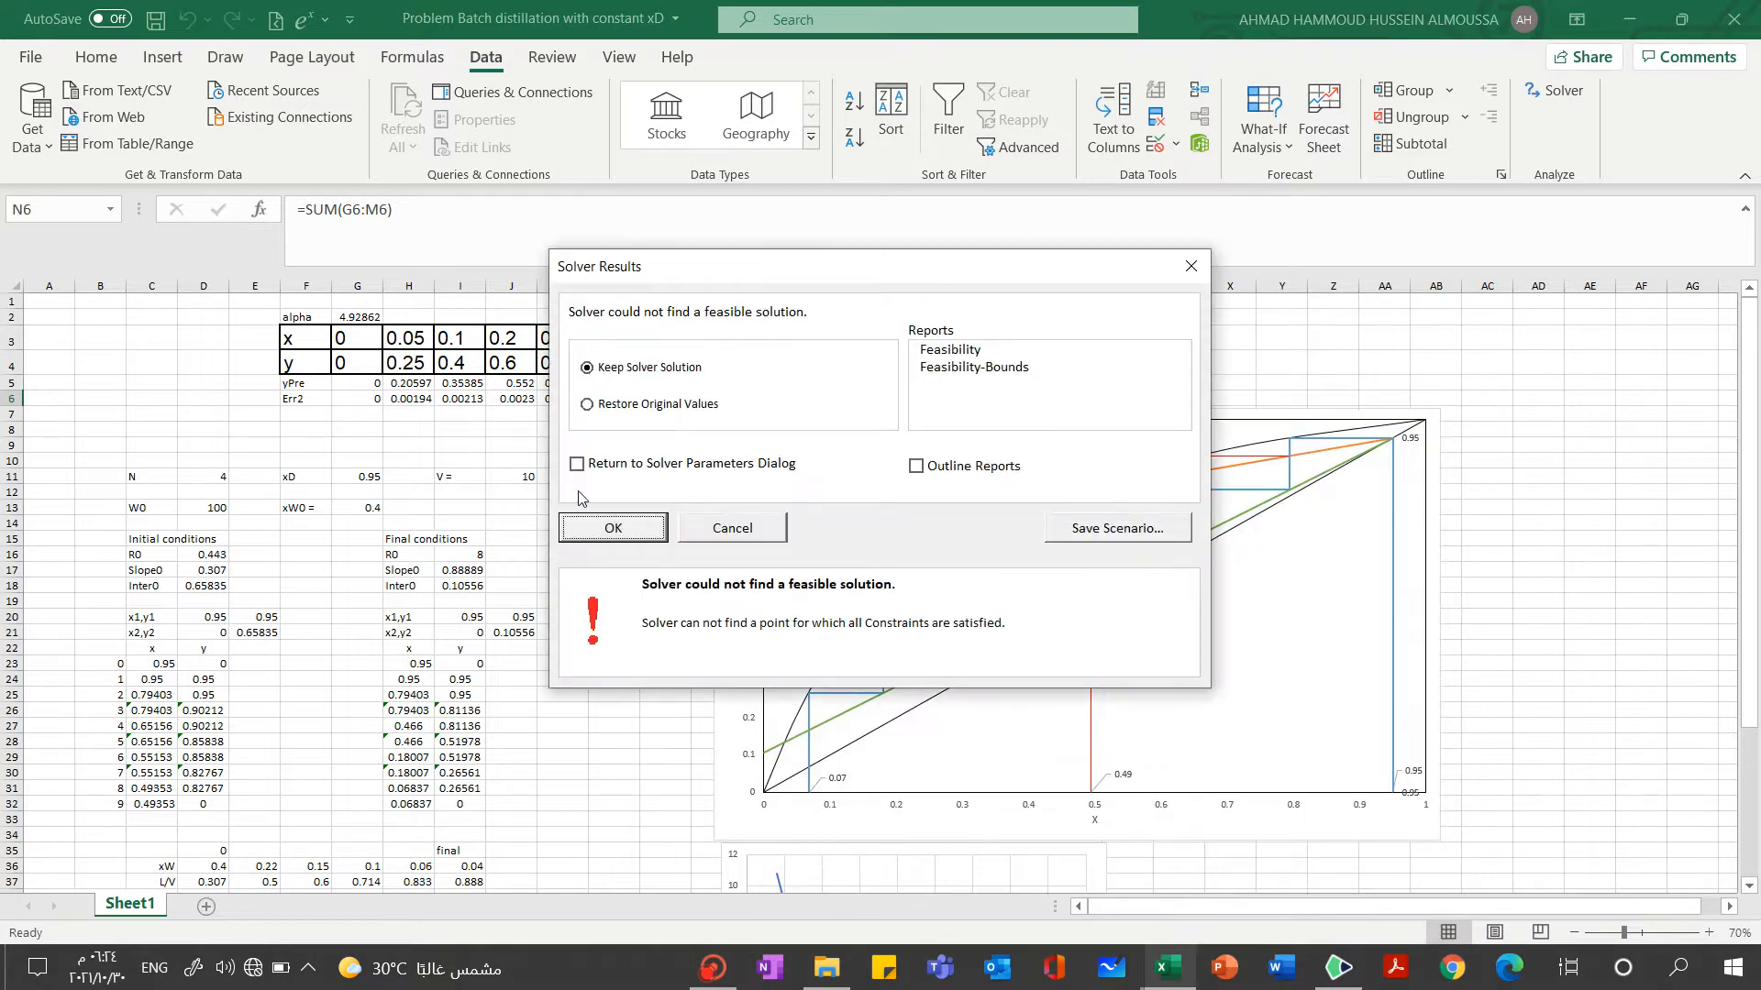
left_click(612, 529)
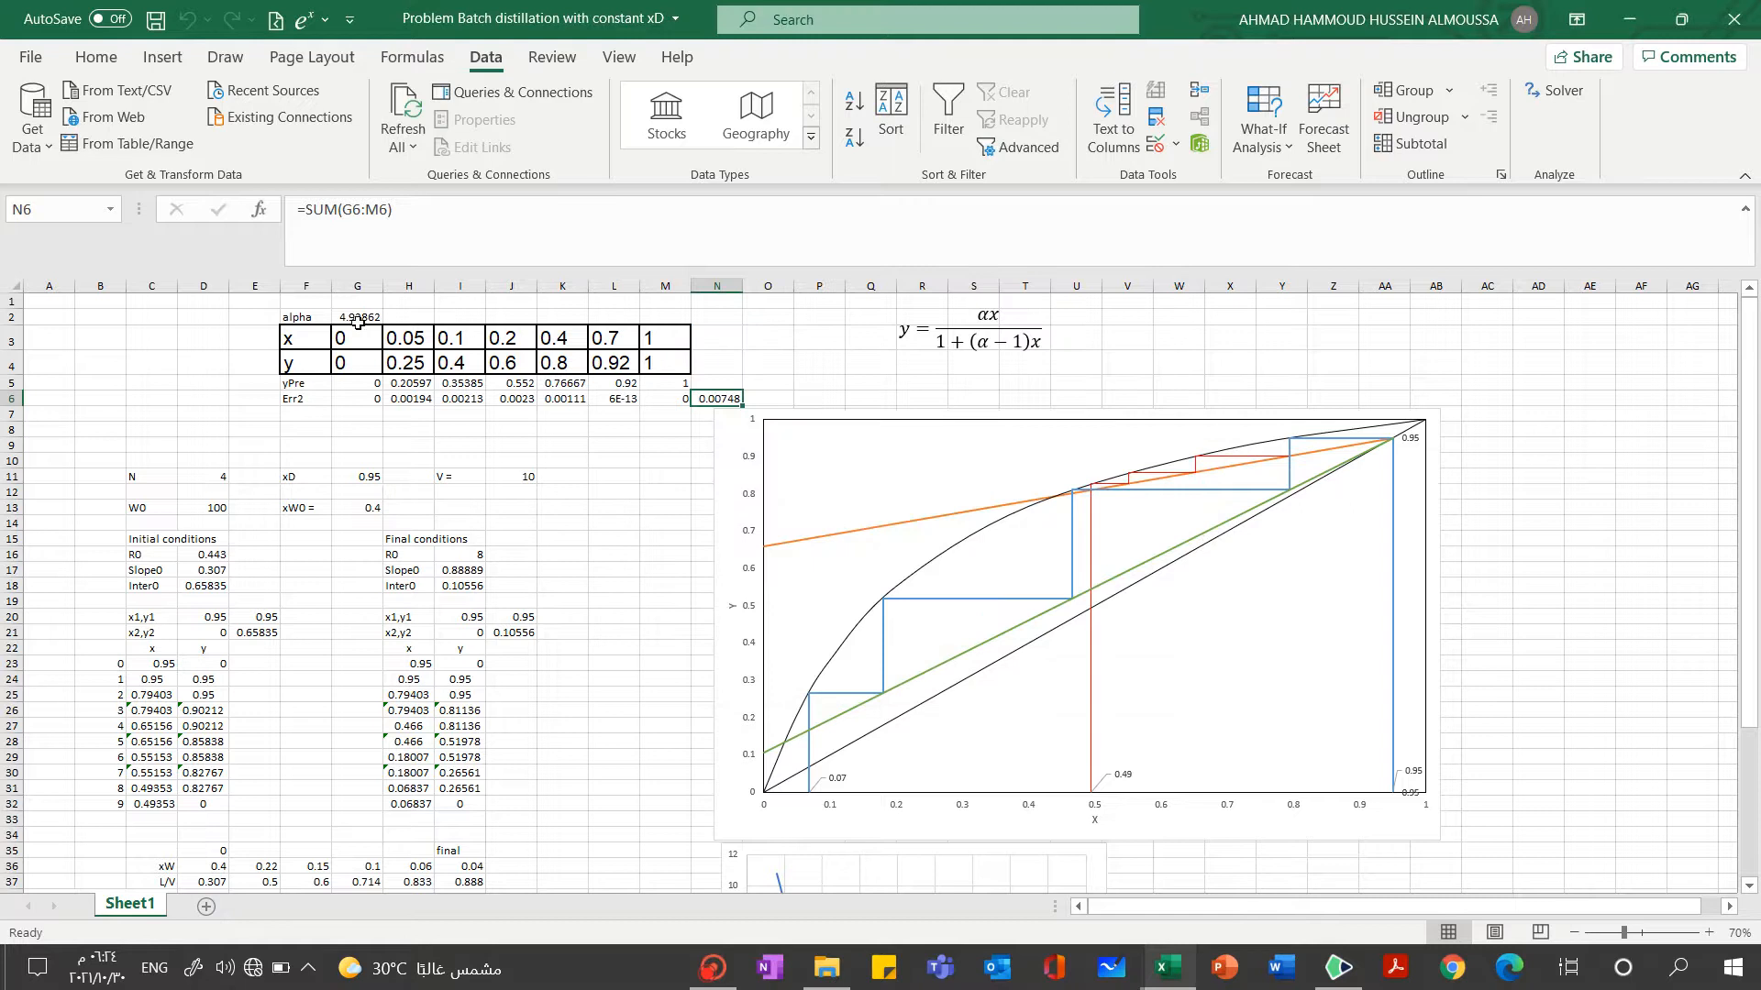
Examine the alpha value in G2, the squared-error formula in G6, and the yPre formulas in G5 and H5
left_click(357, 317)
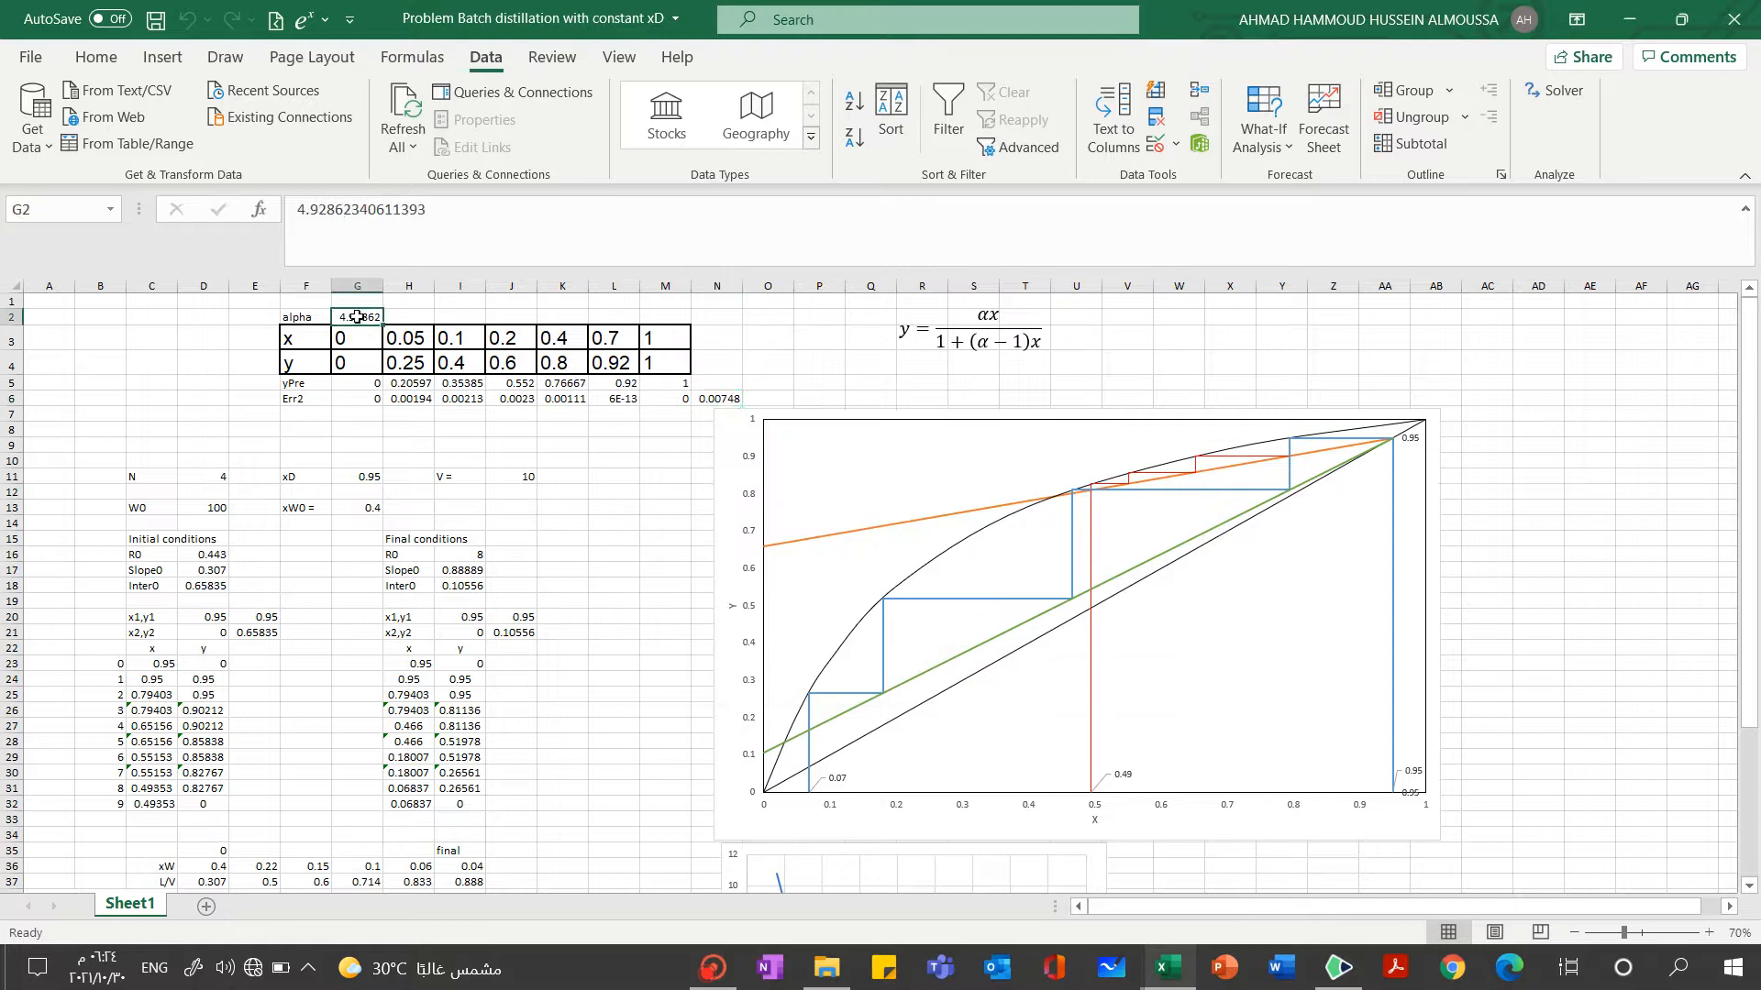
left_click(364, 382)
left_click(371, 401)
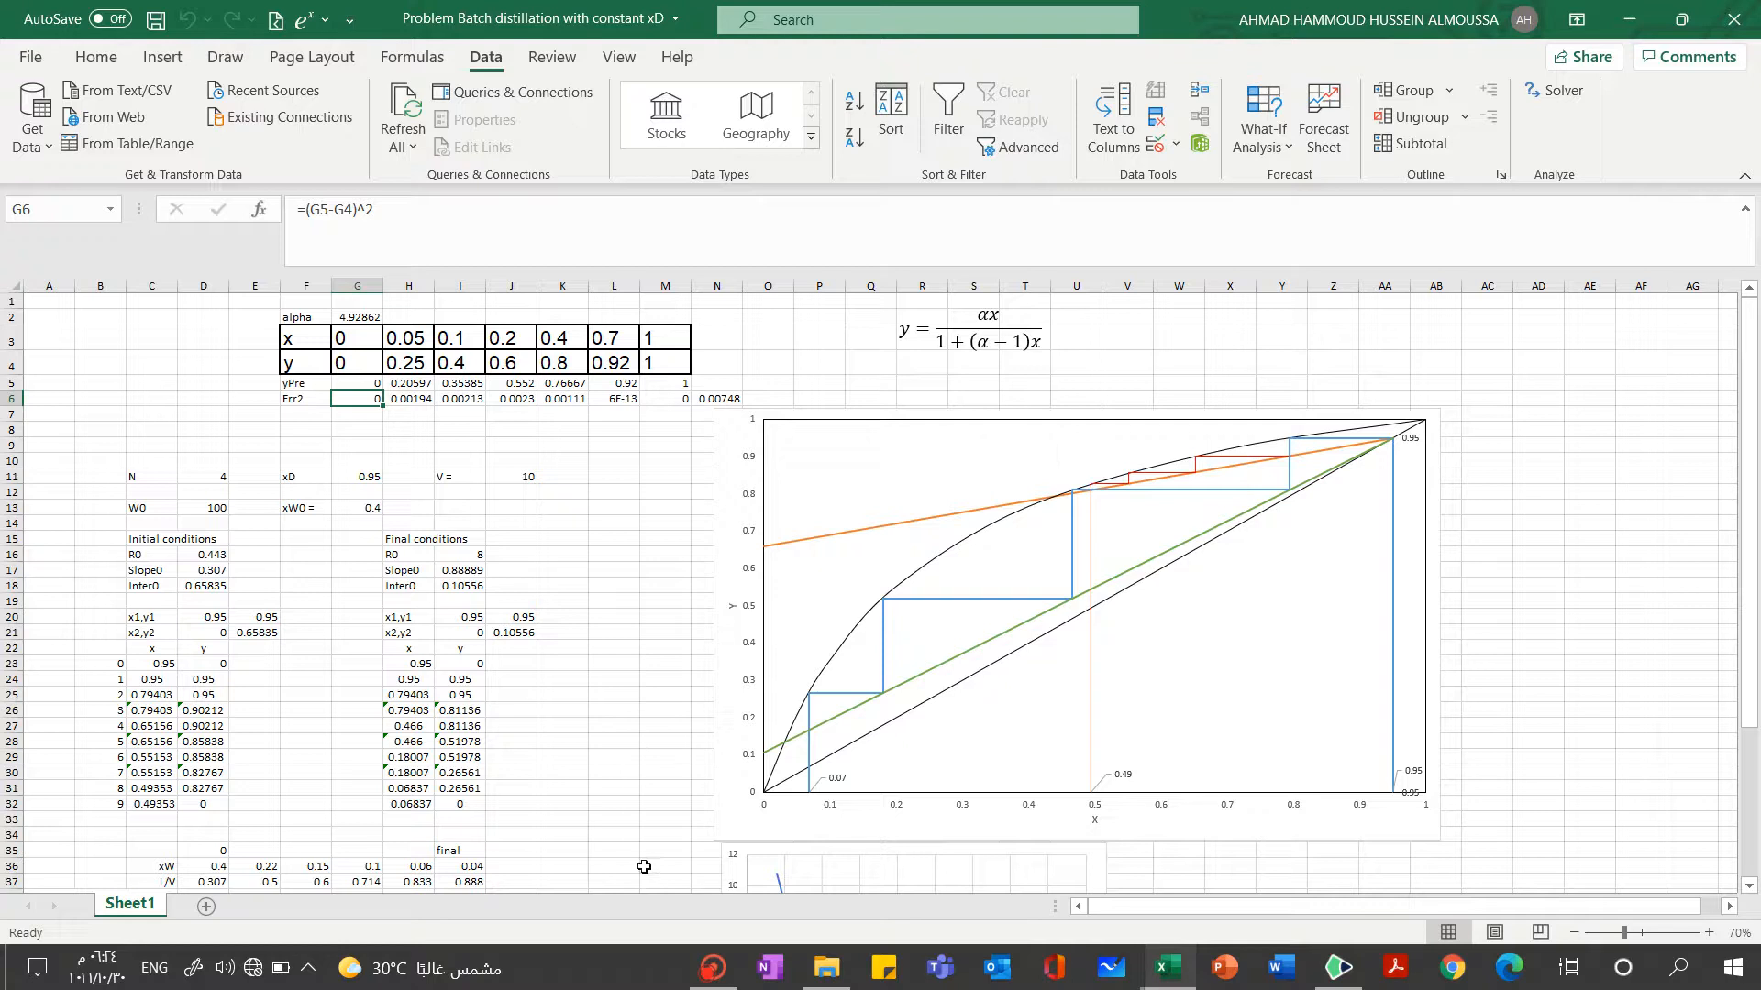
left_click(352, 379)
left_click(413, 385)
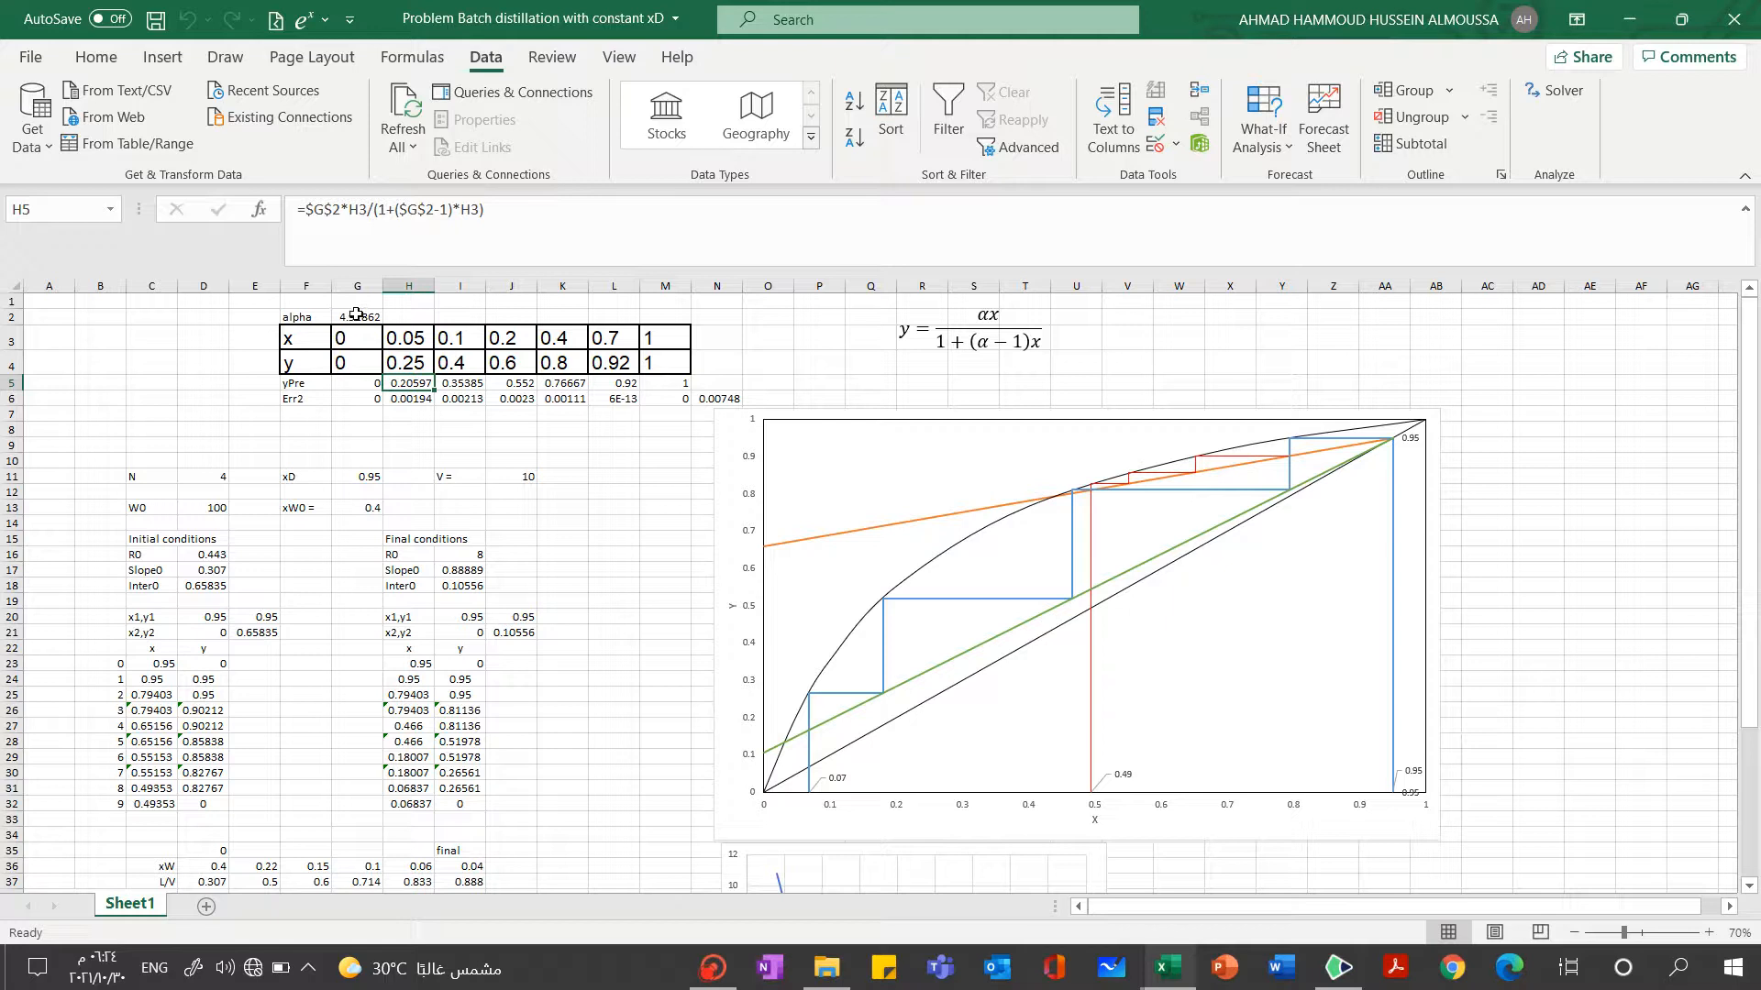
left_click(706, 967)
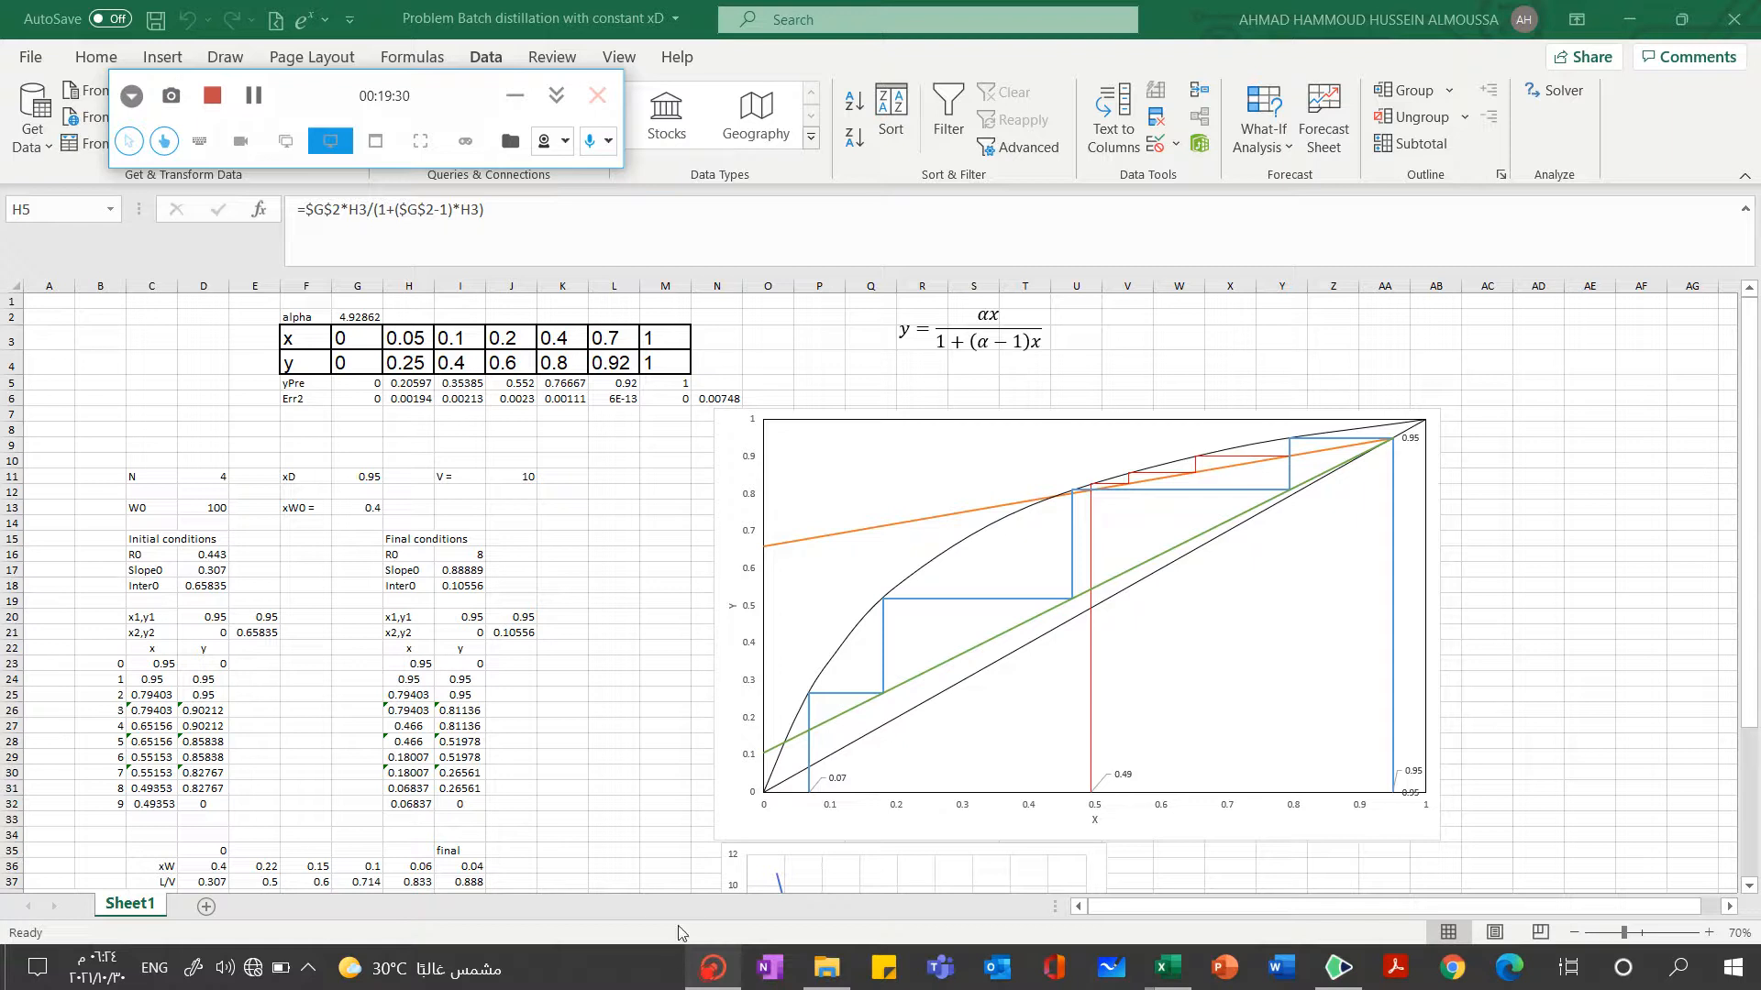
left_click(255, 97)
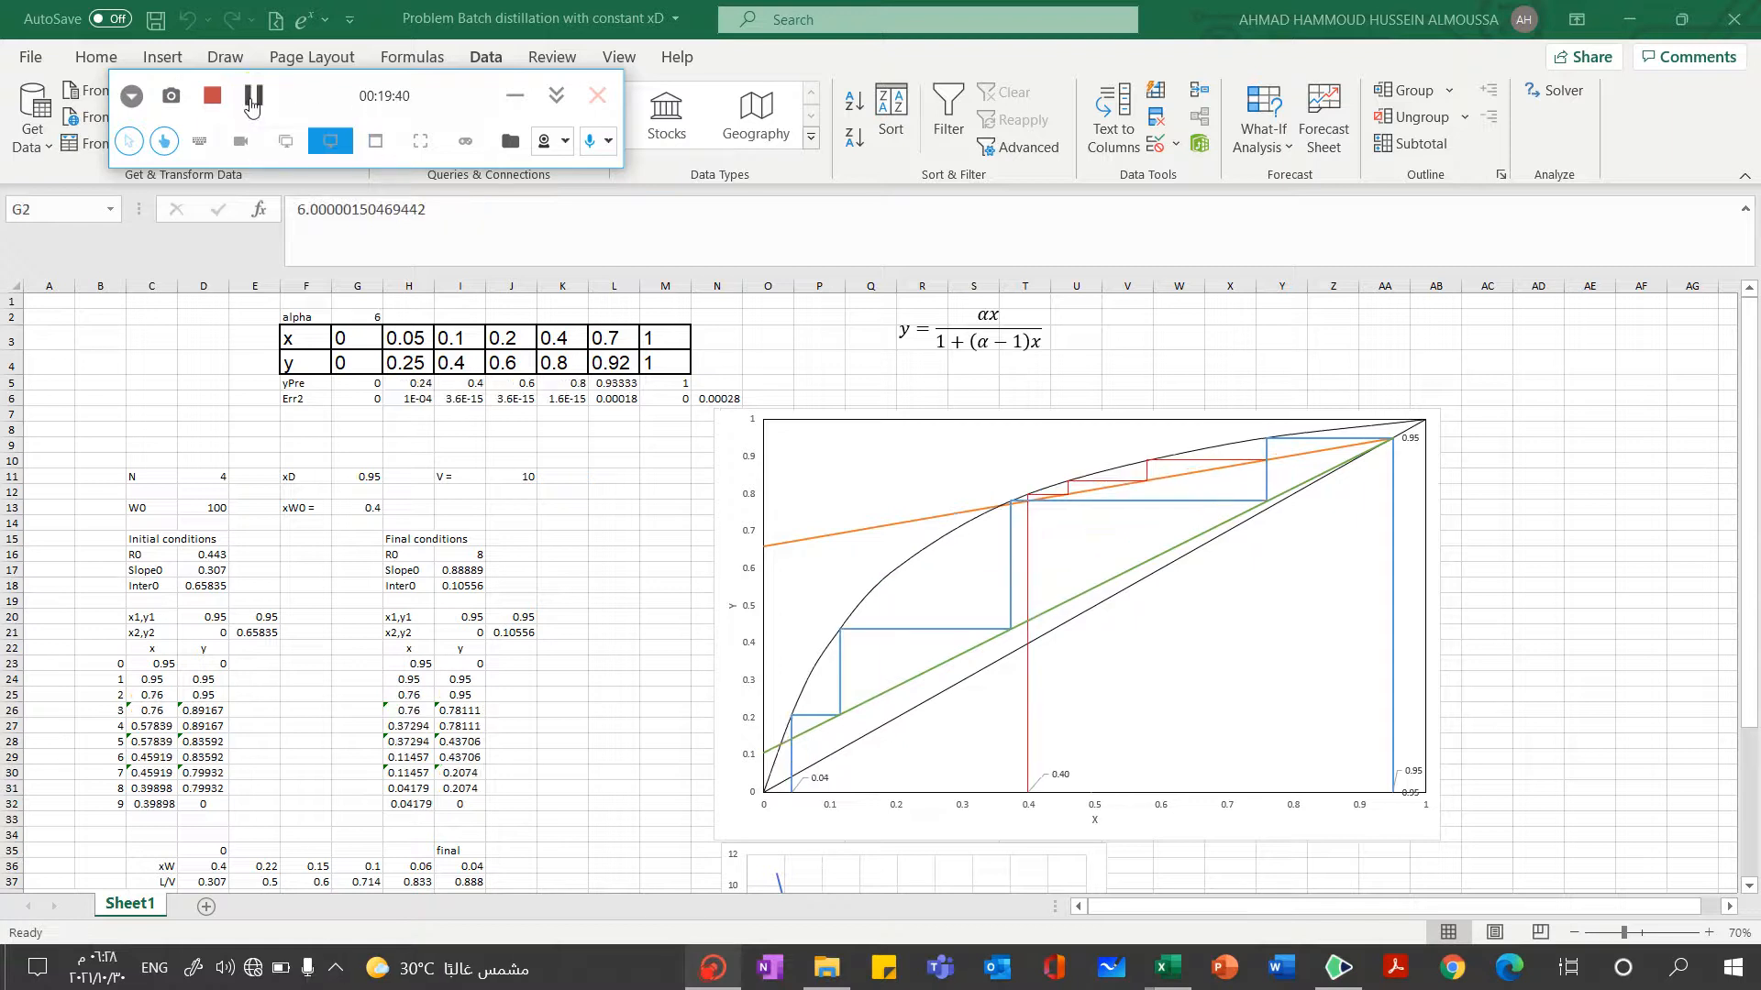
Check the full value of alpha stored in cell G2
left_click(372, 319)
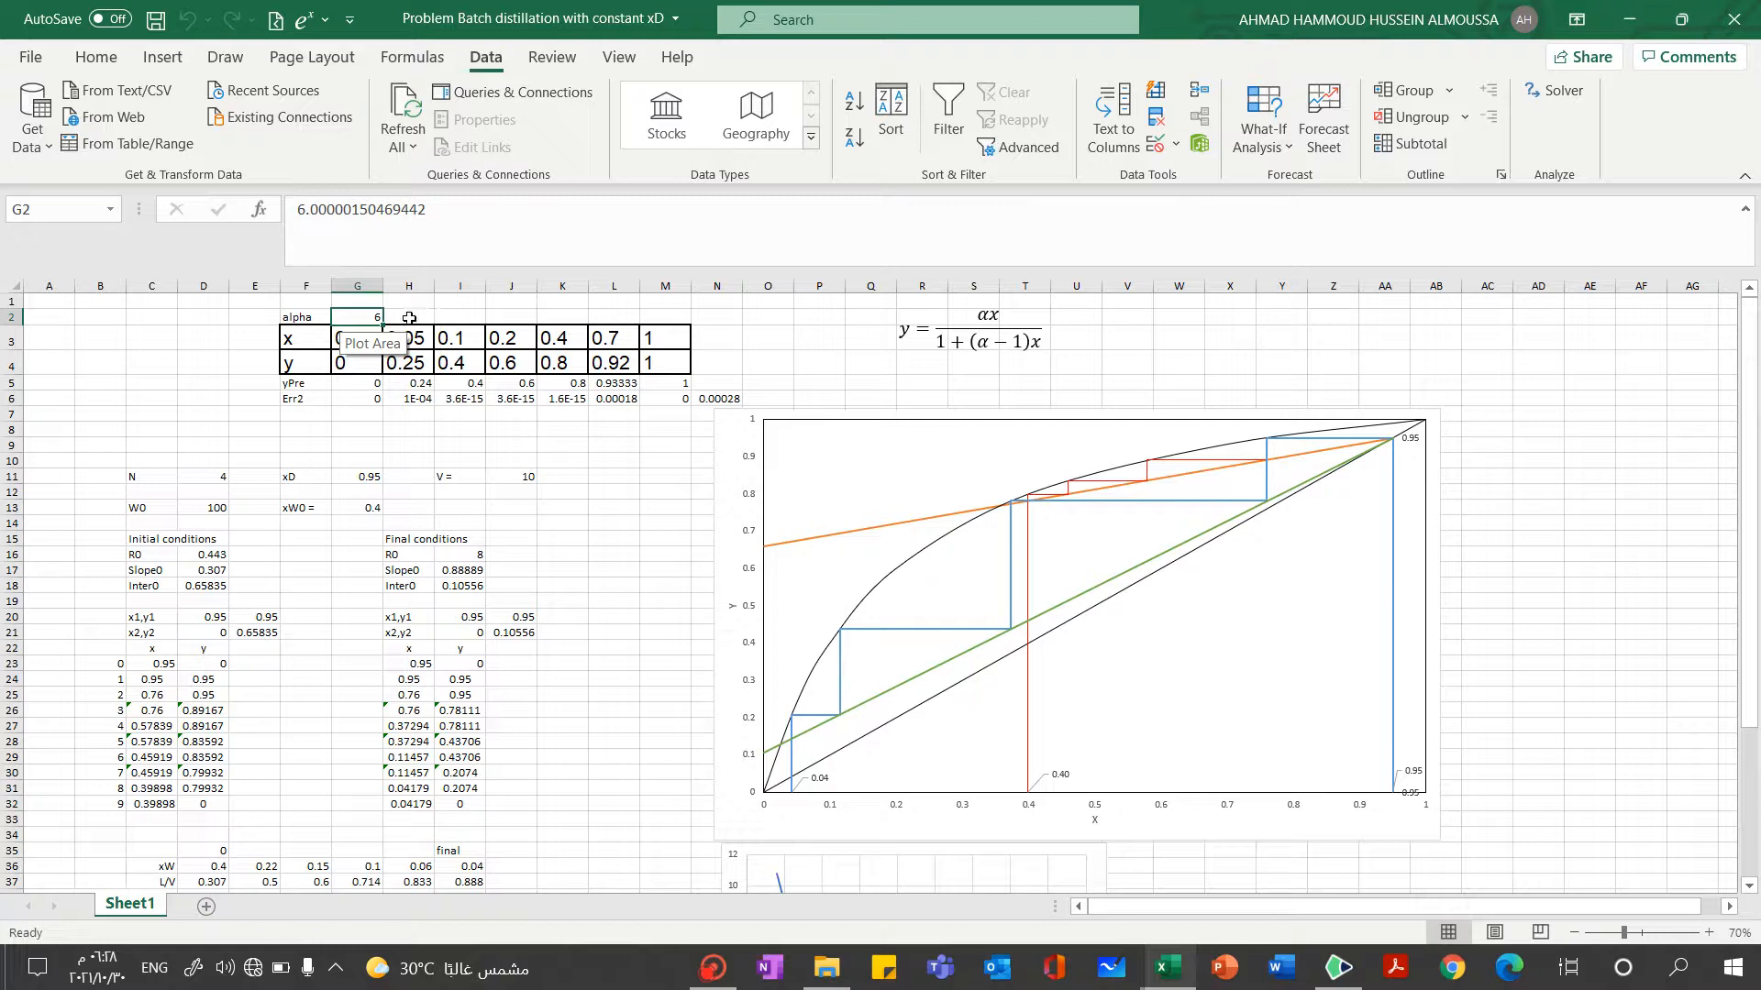
left_click(409, 318)
left_click(382, 320)
left_click(369, 318)
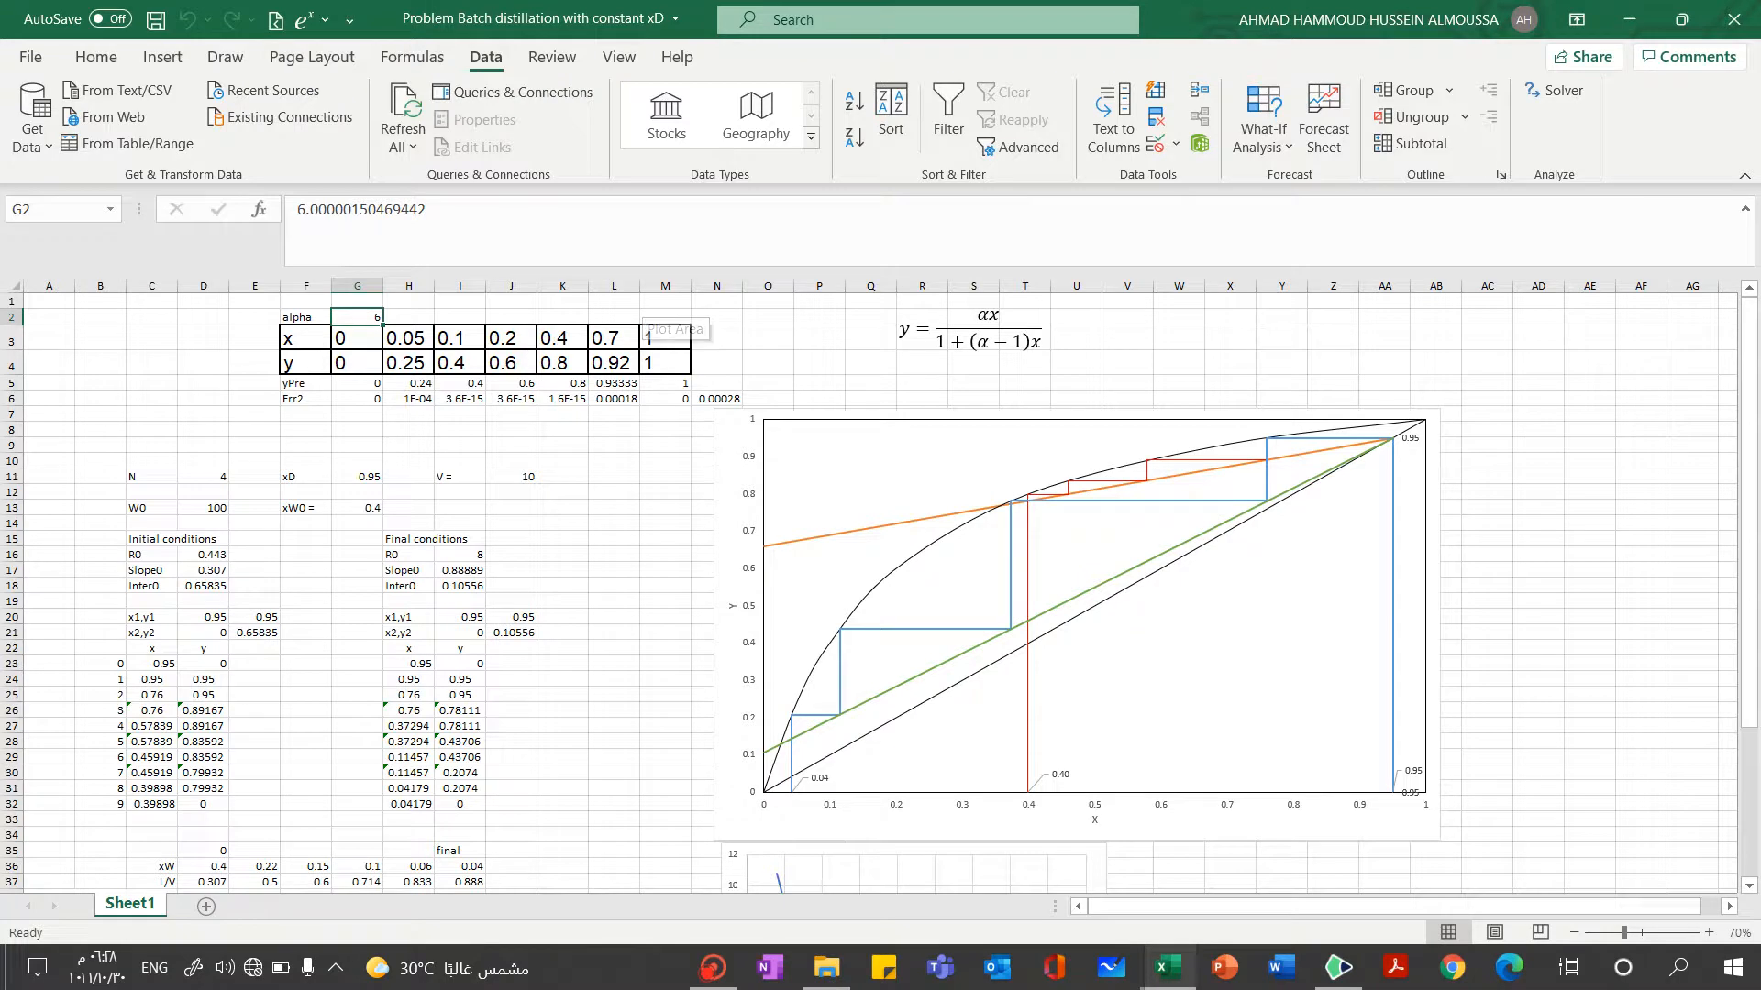
left_click(401, 317)
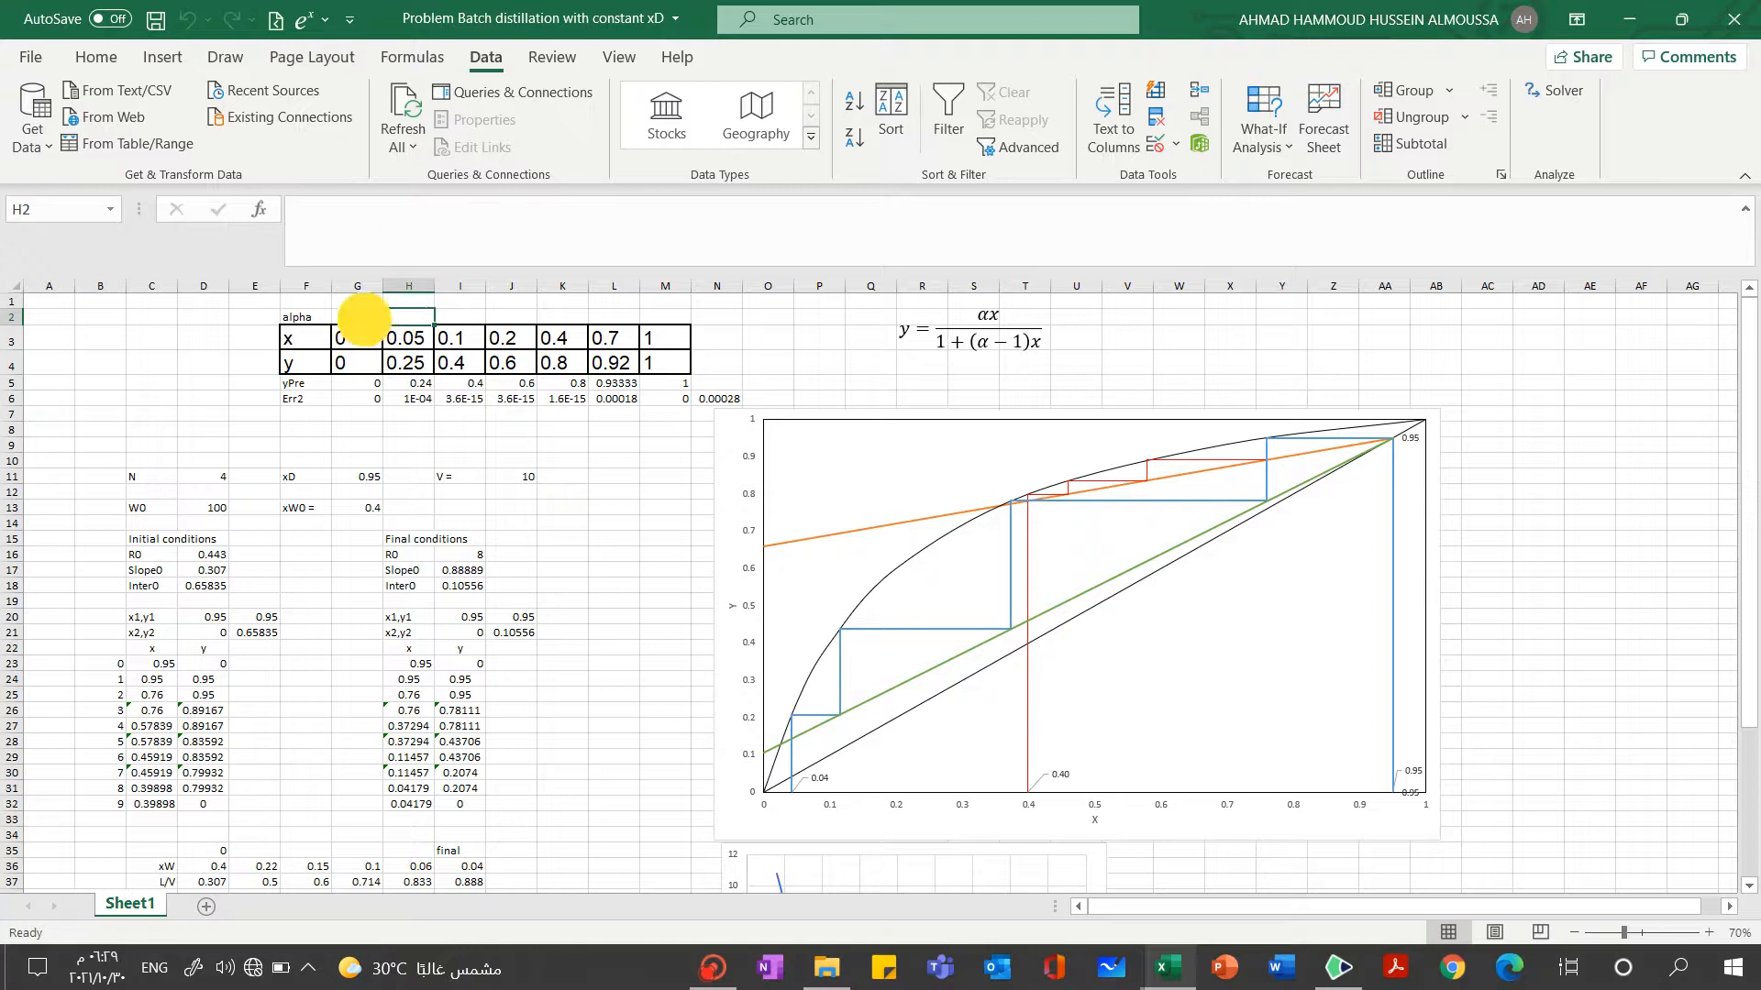
left_click(361, 316)
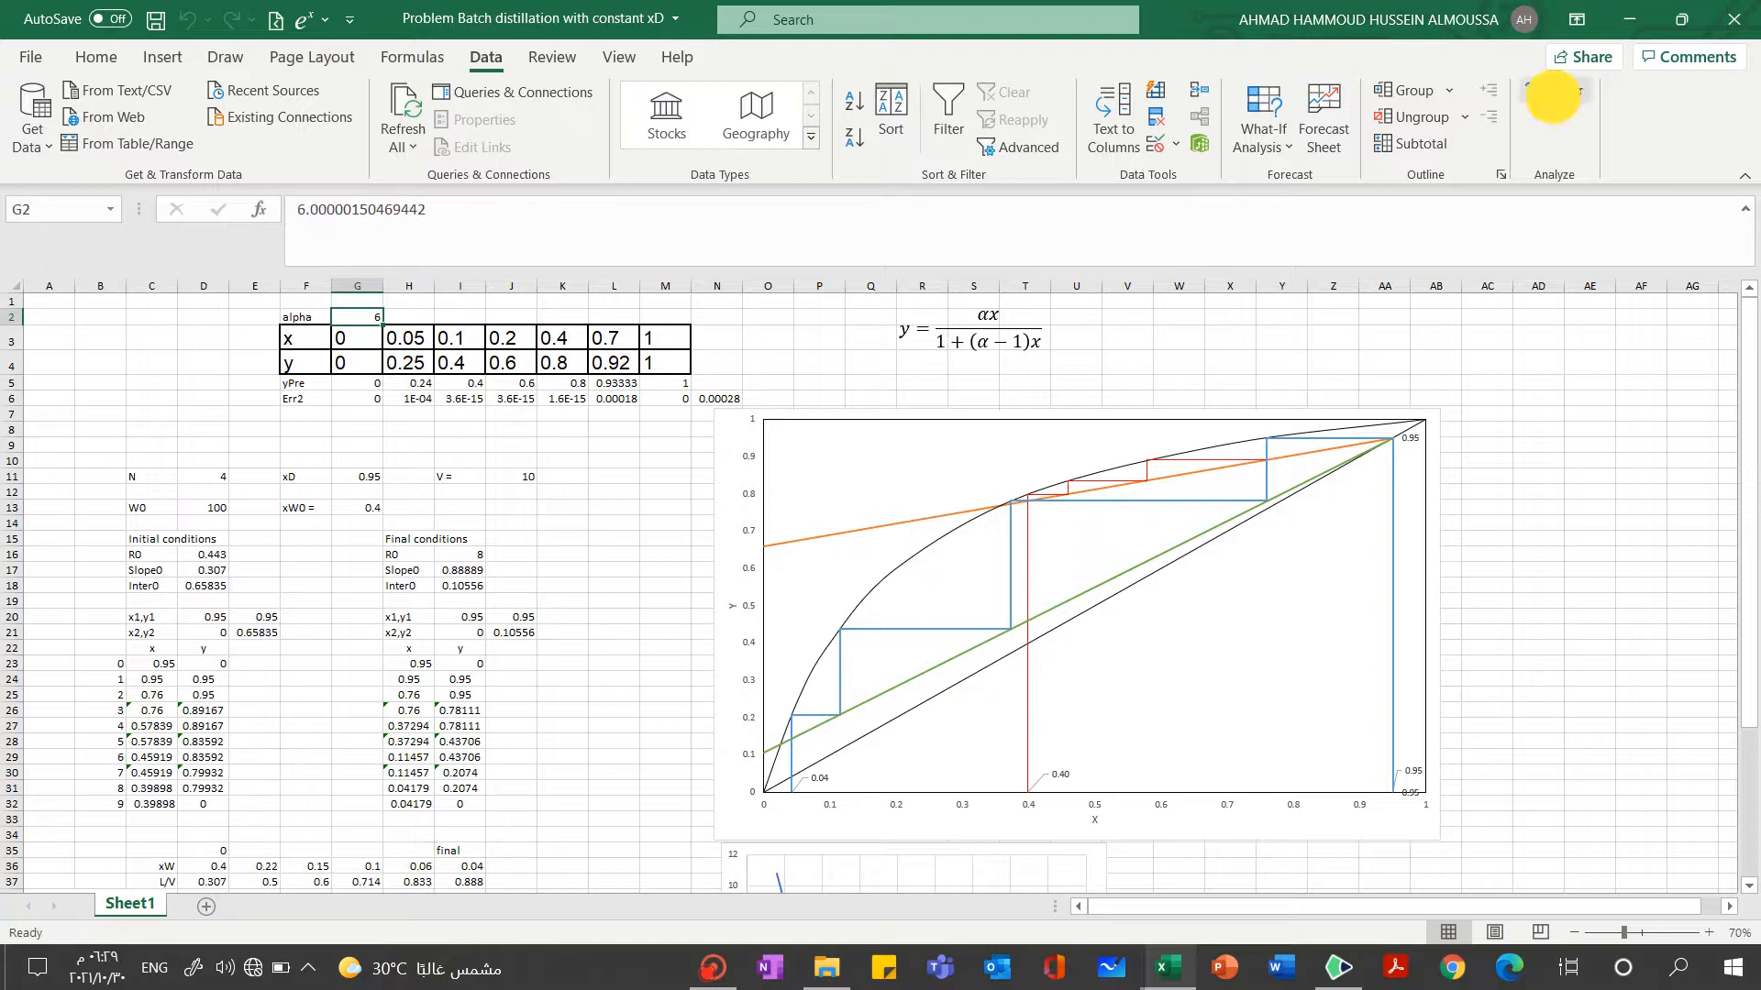
Run Solver with objective N6 targeting 0 by changing alpha in G2, and keep the Solver solution
left_click(1557, 89)
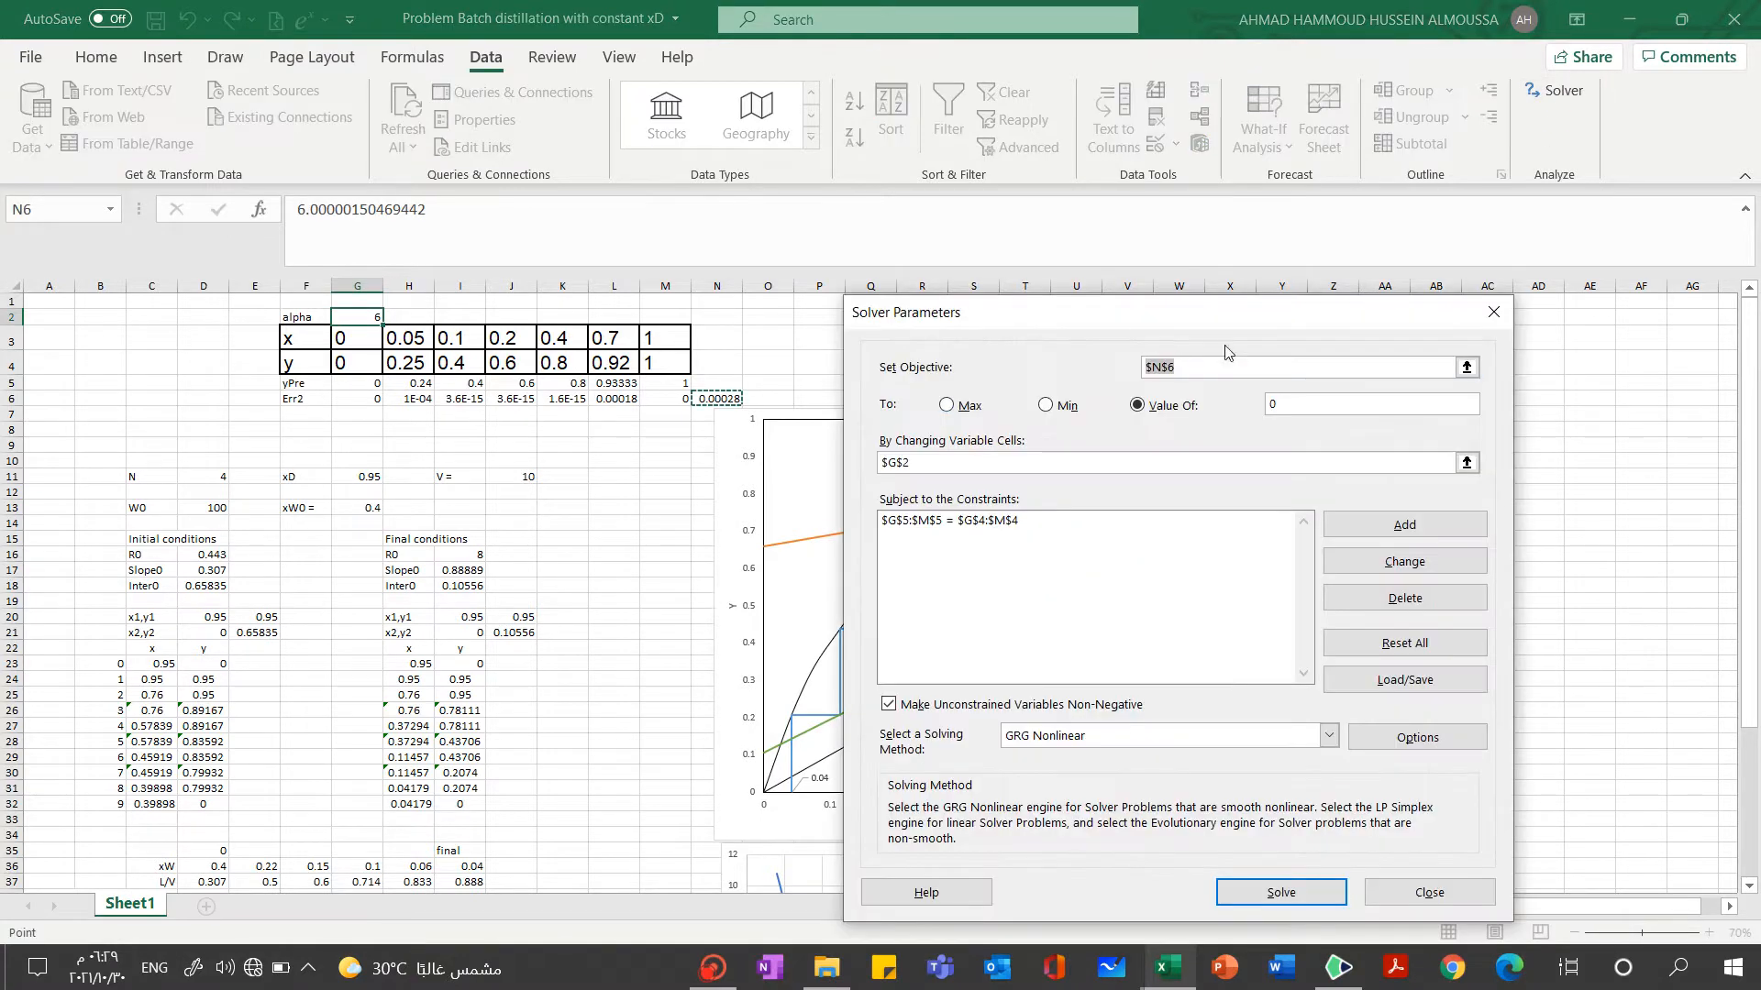
left_click(720, 398)
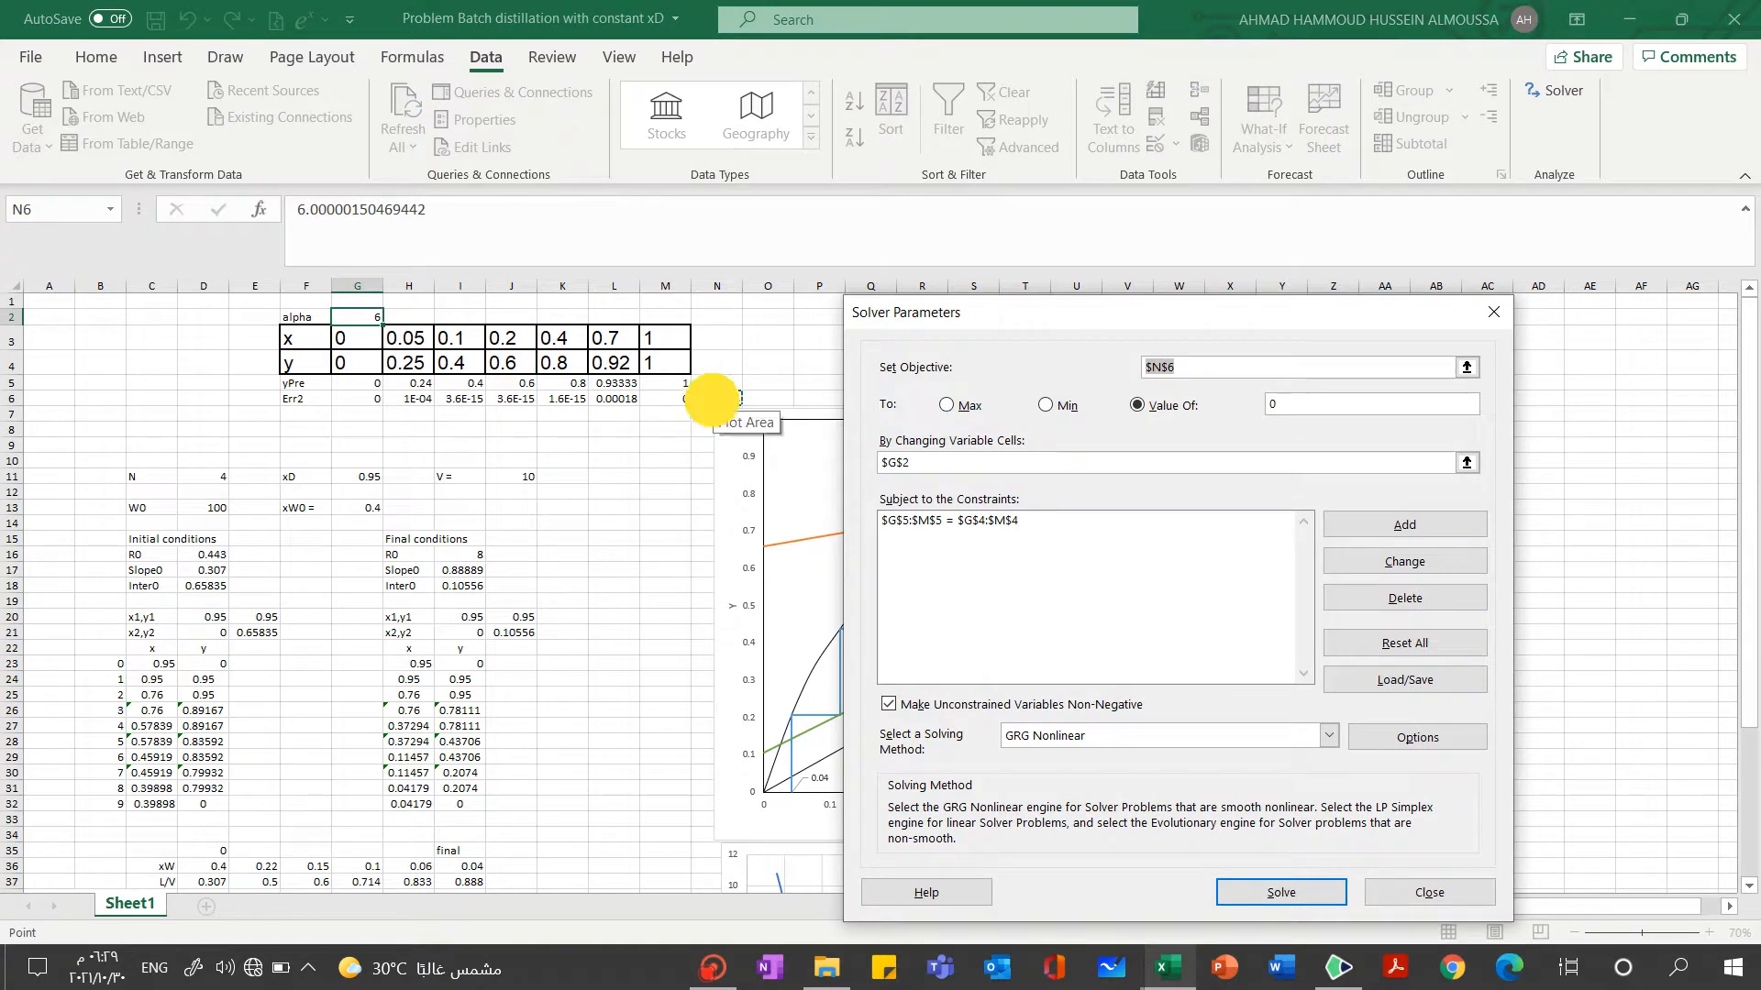
left_click(1465, 463)
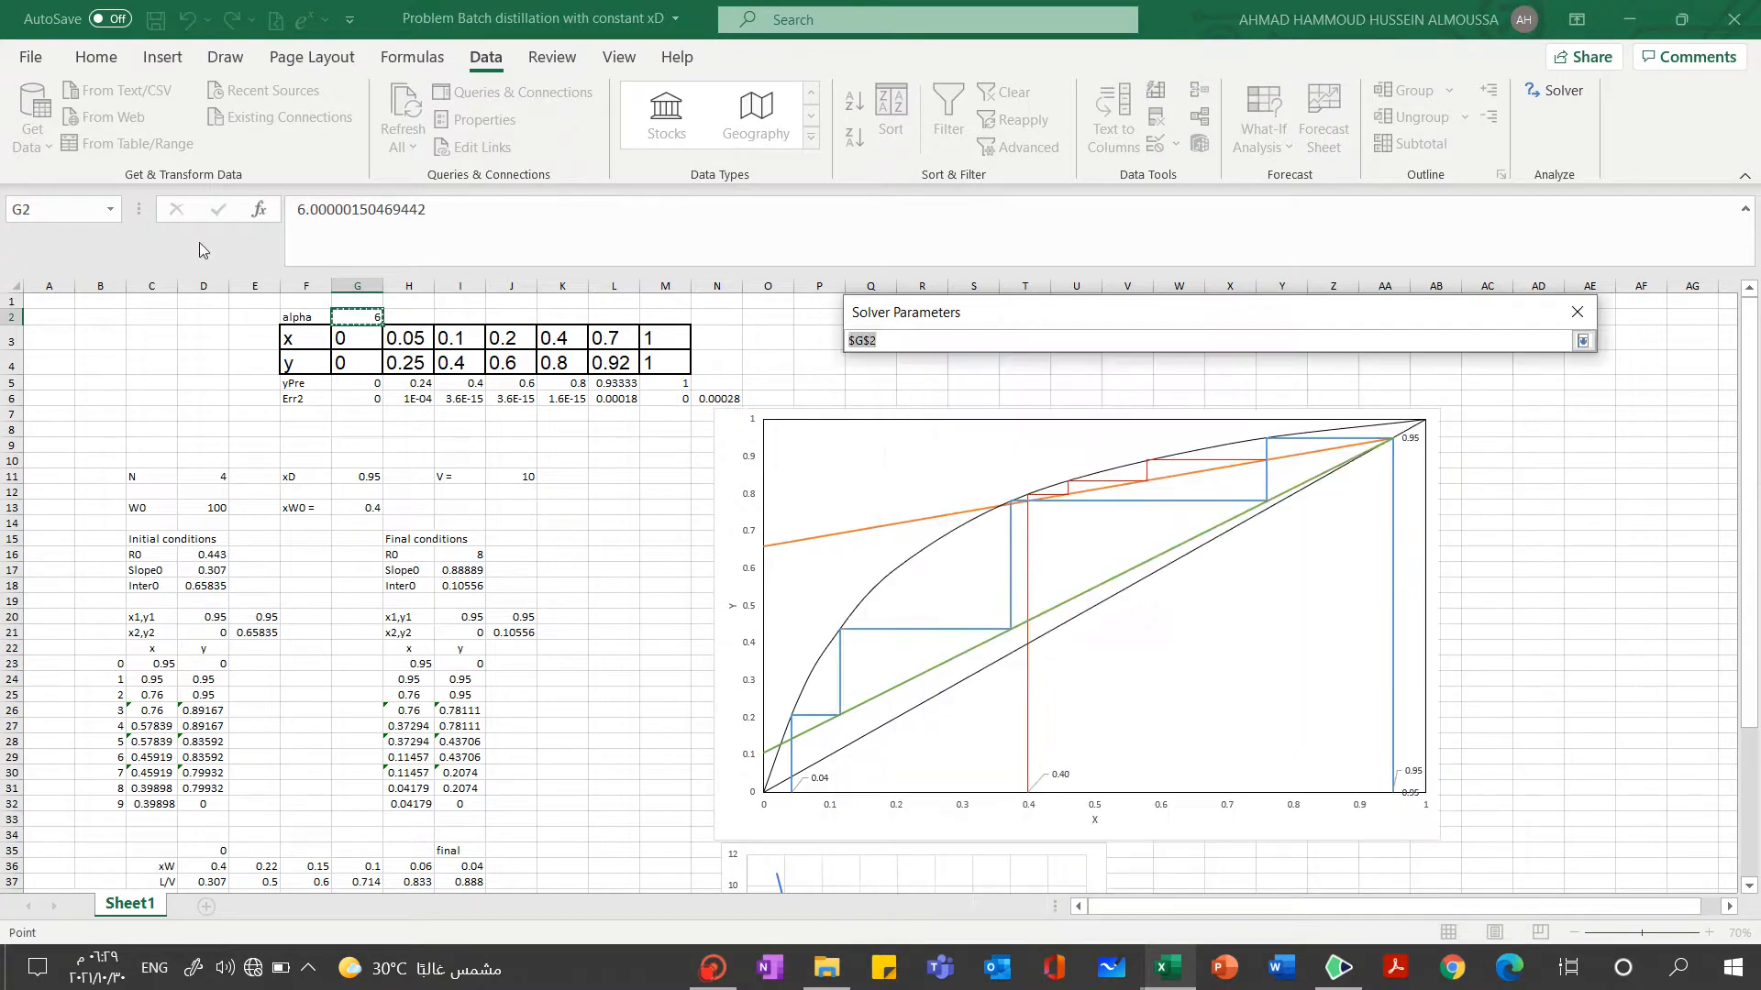
left_click(363, 317)
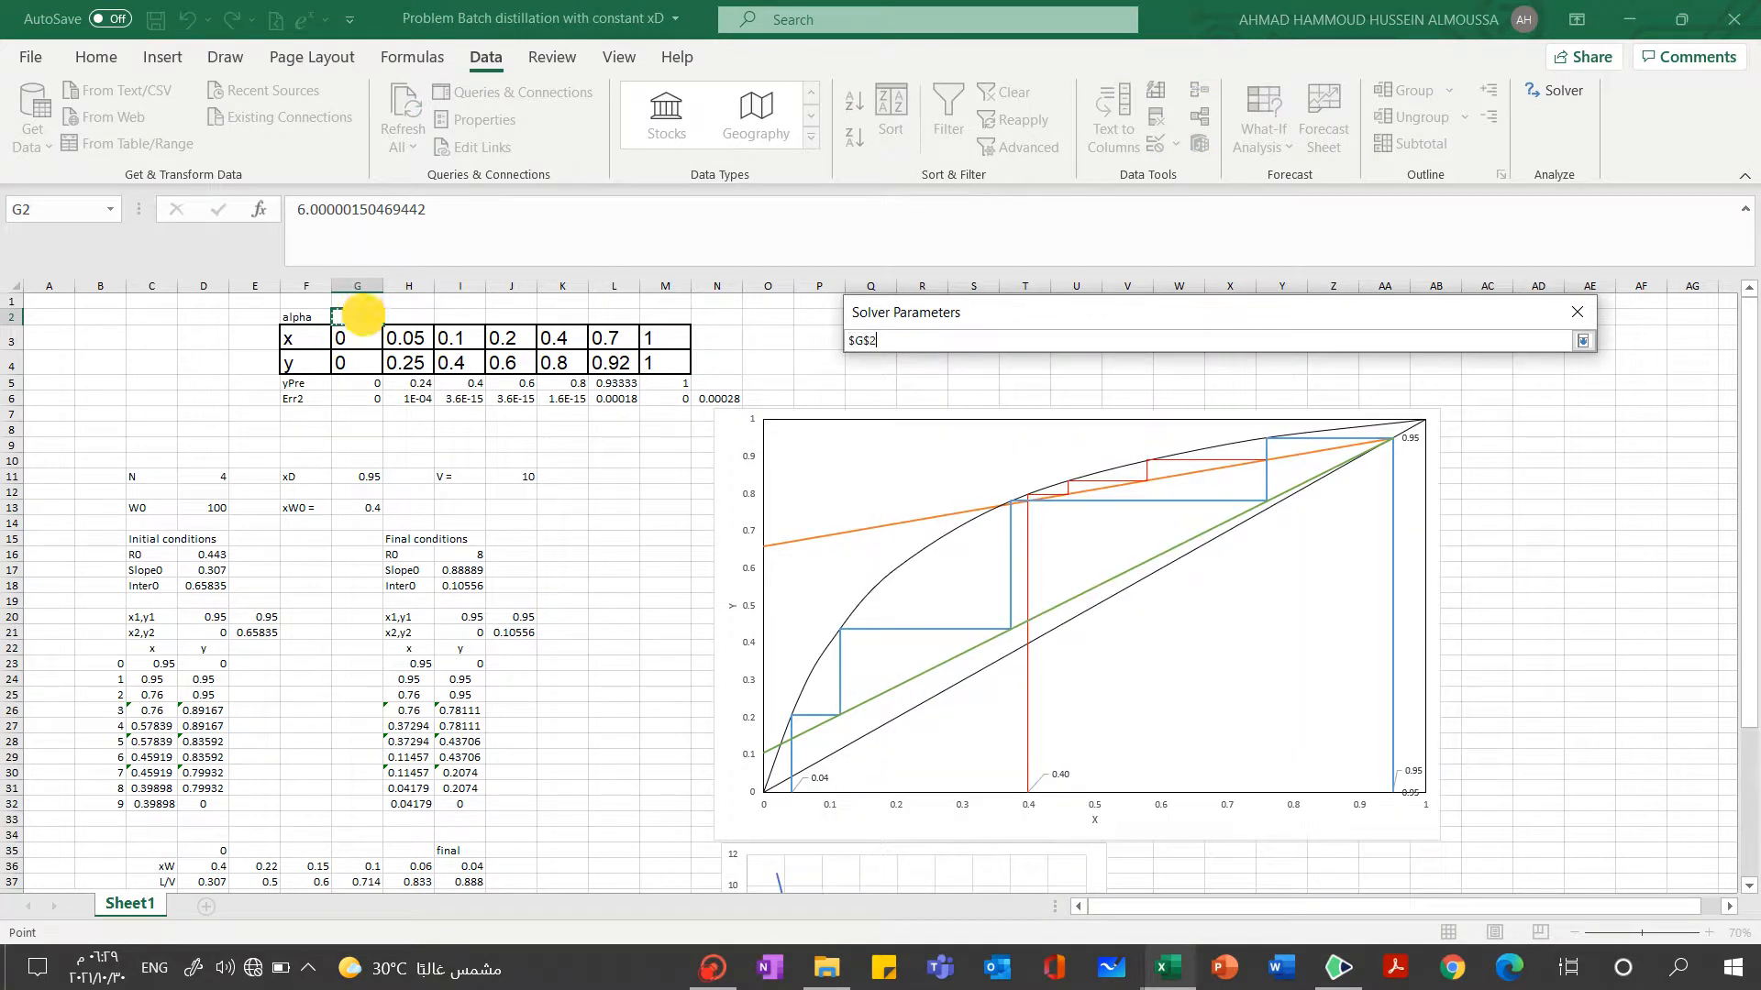
left_click(1583, 340)
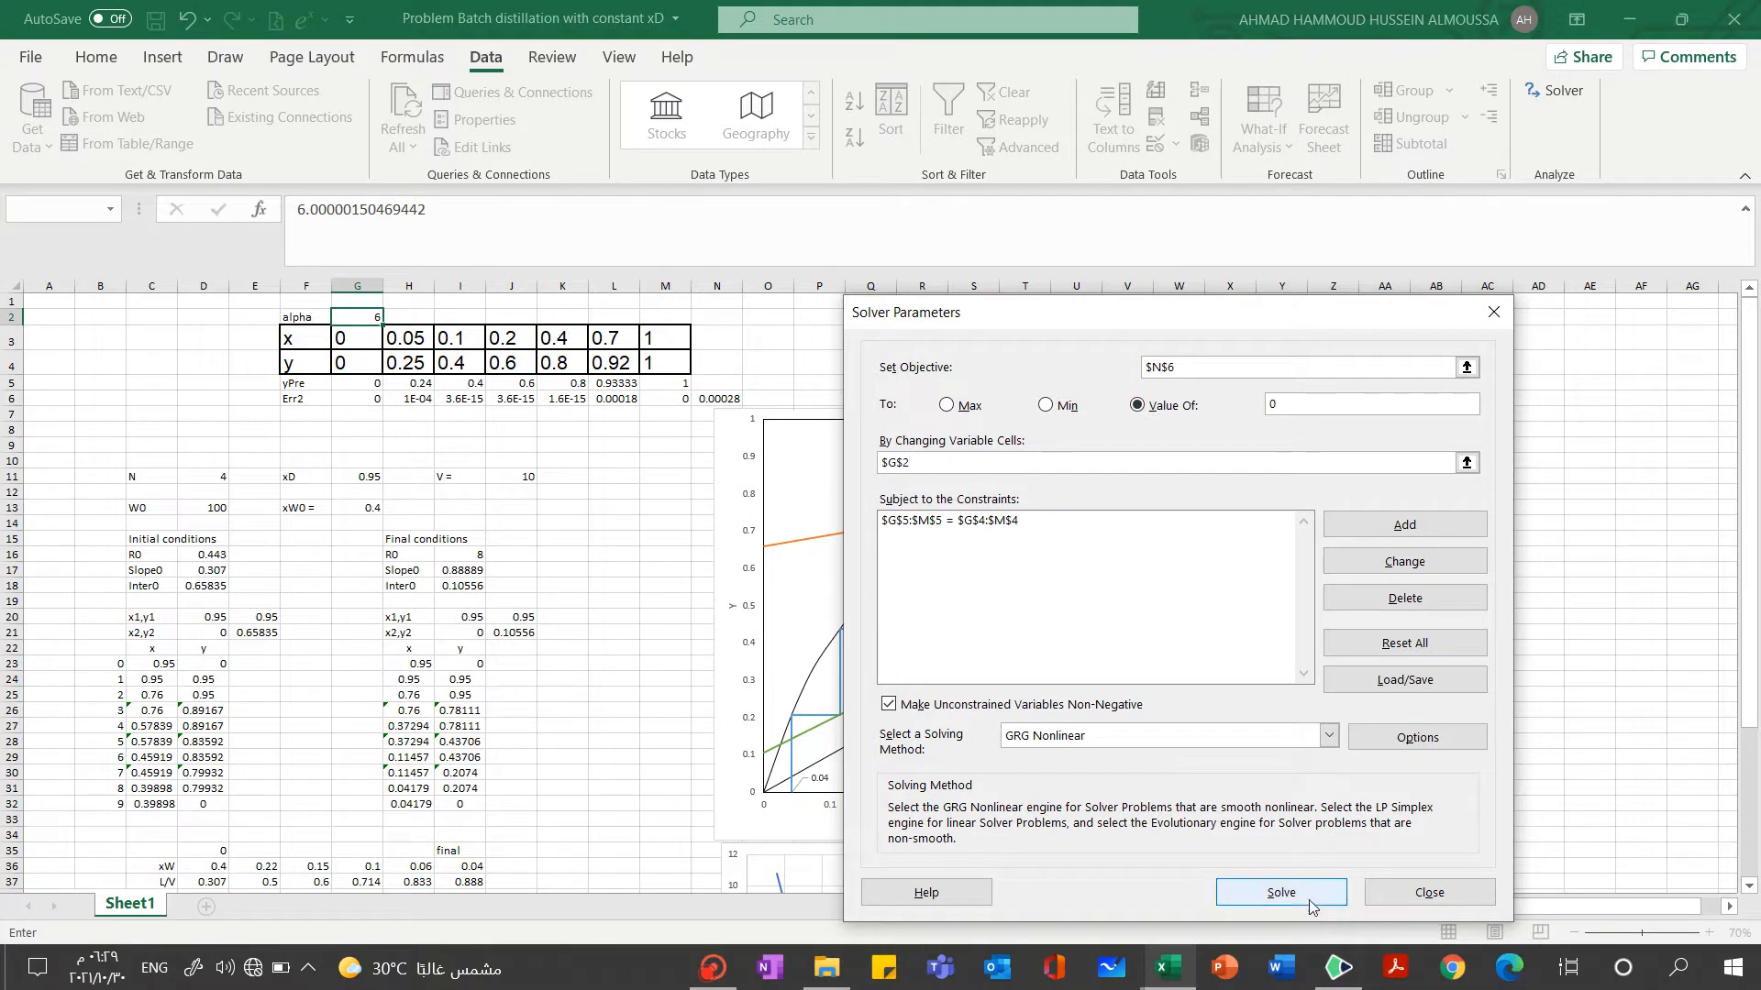
left_click(1282, 894)
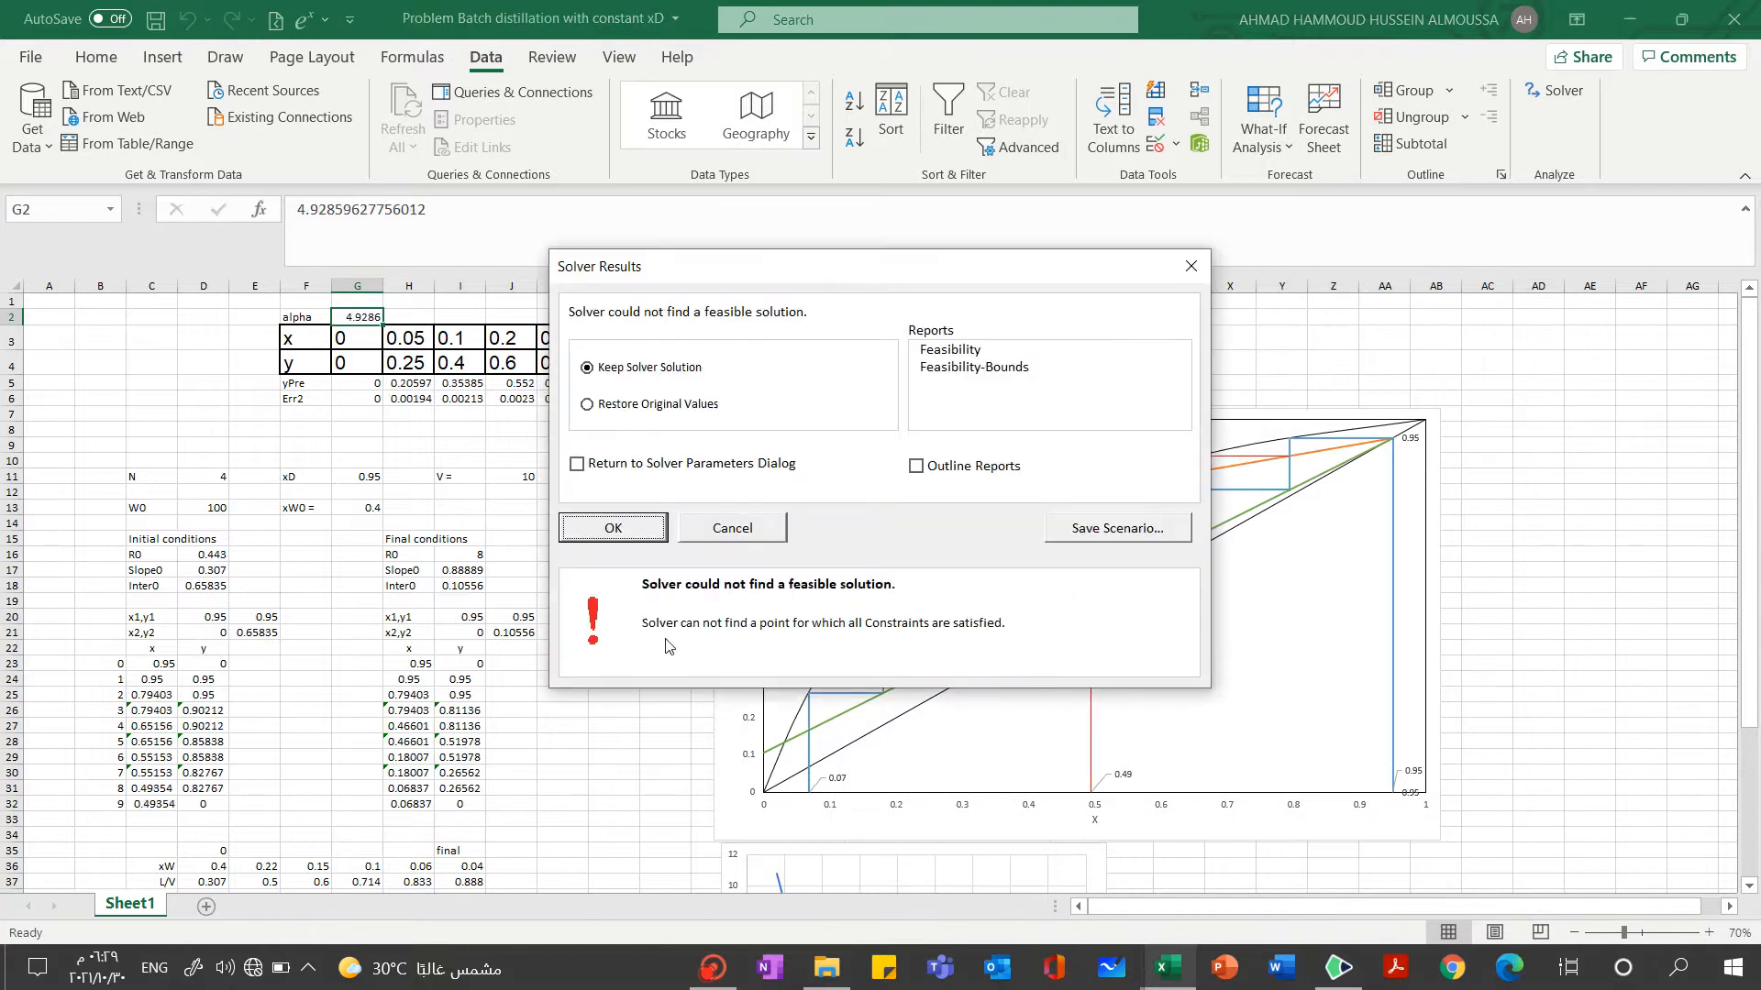
left_click(614, 530)
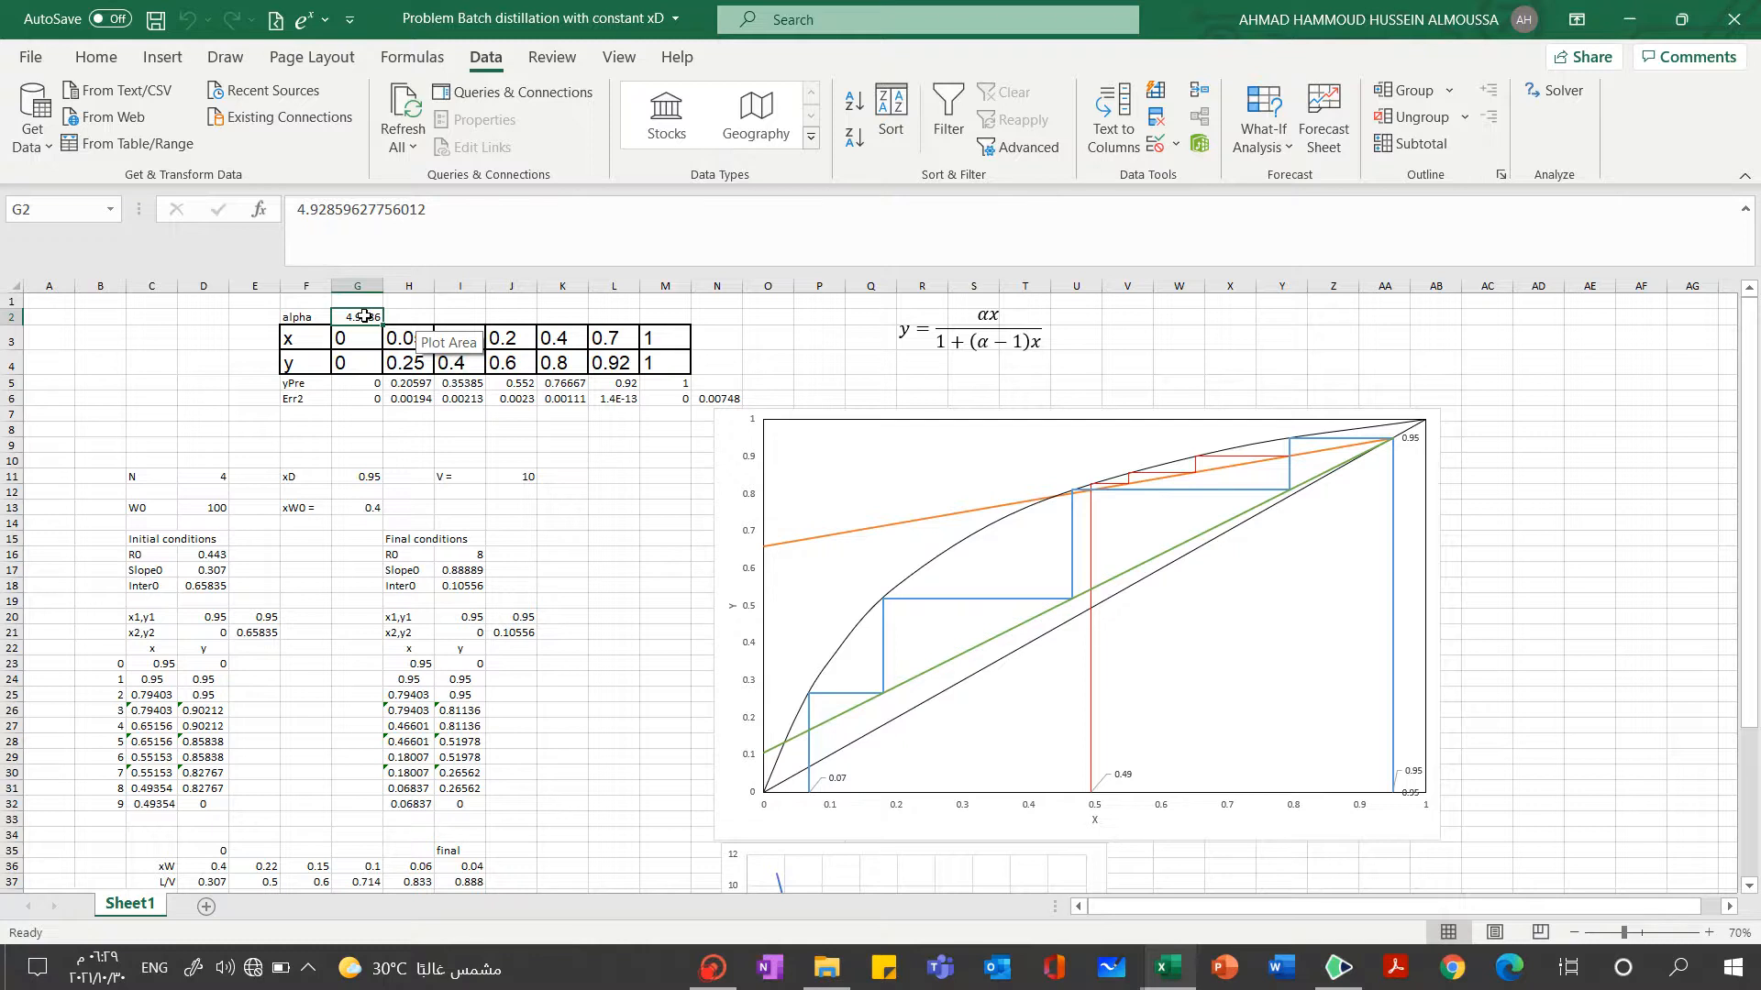
Set alpha in cell G2 to 5.9 as a new starting guess
type("5.9")
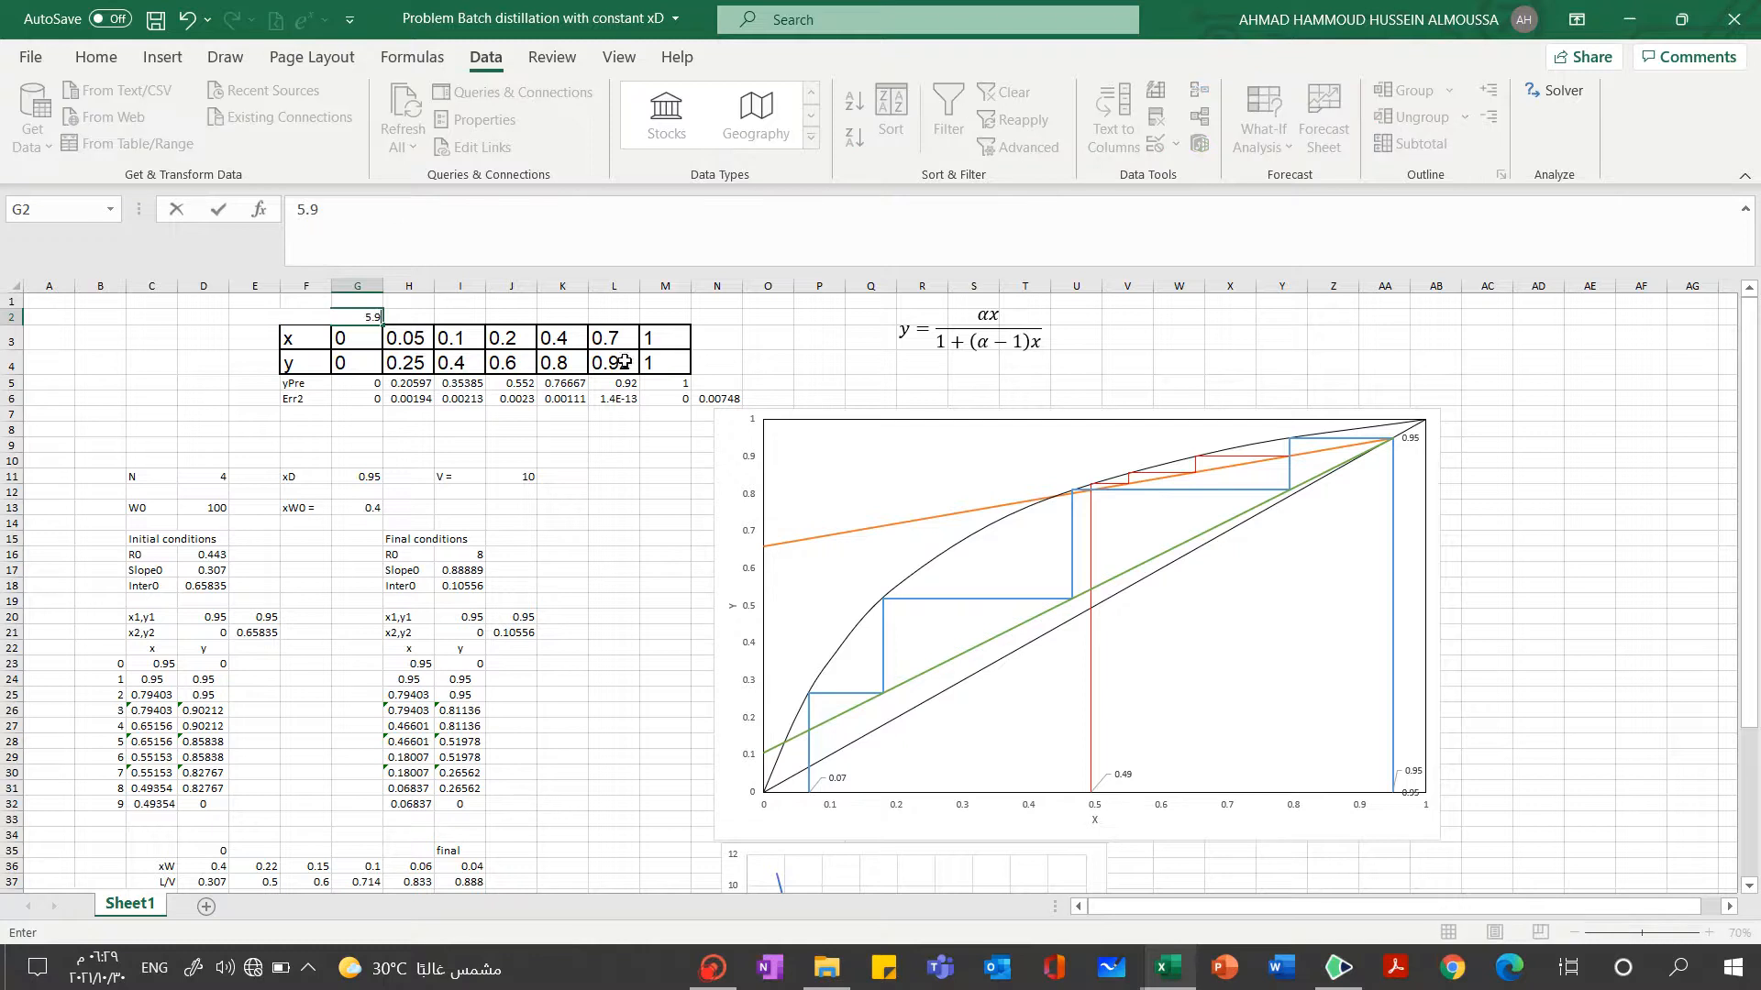
key("Return")
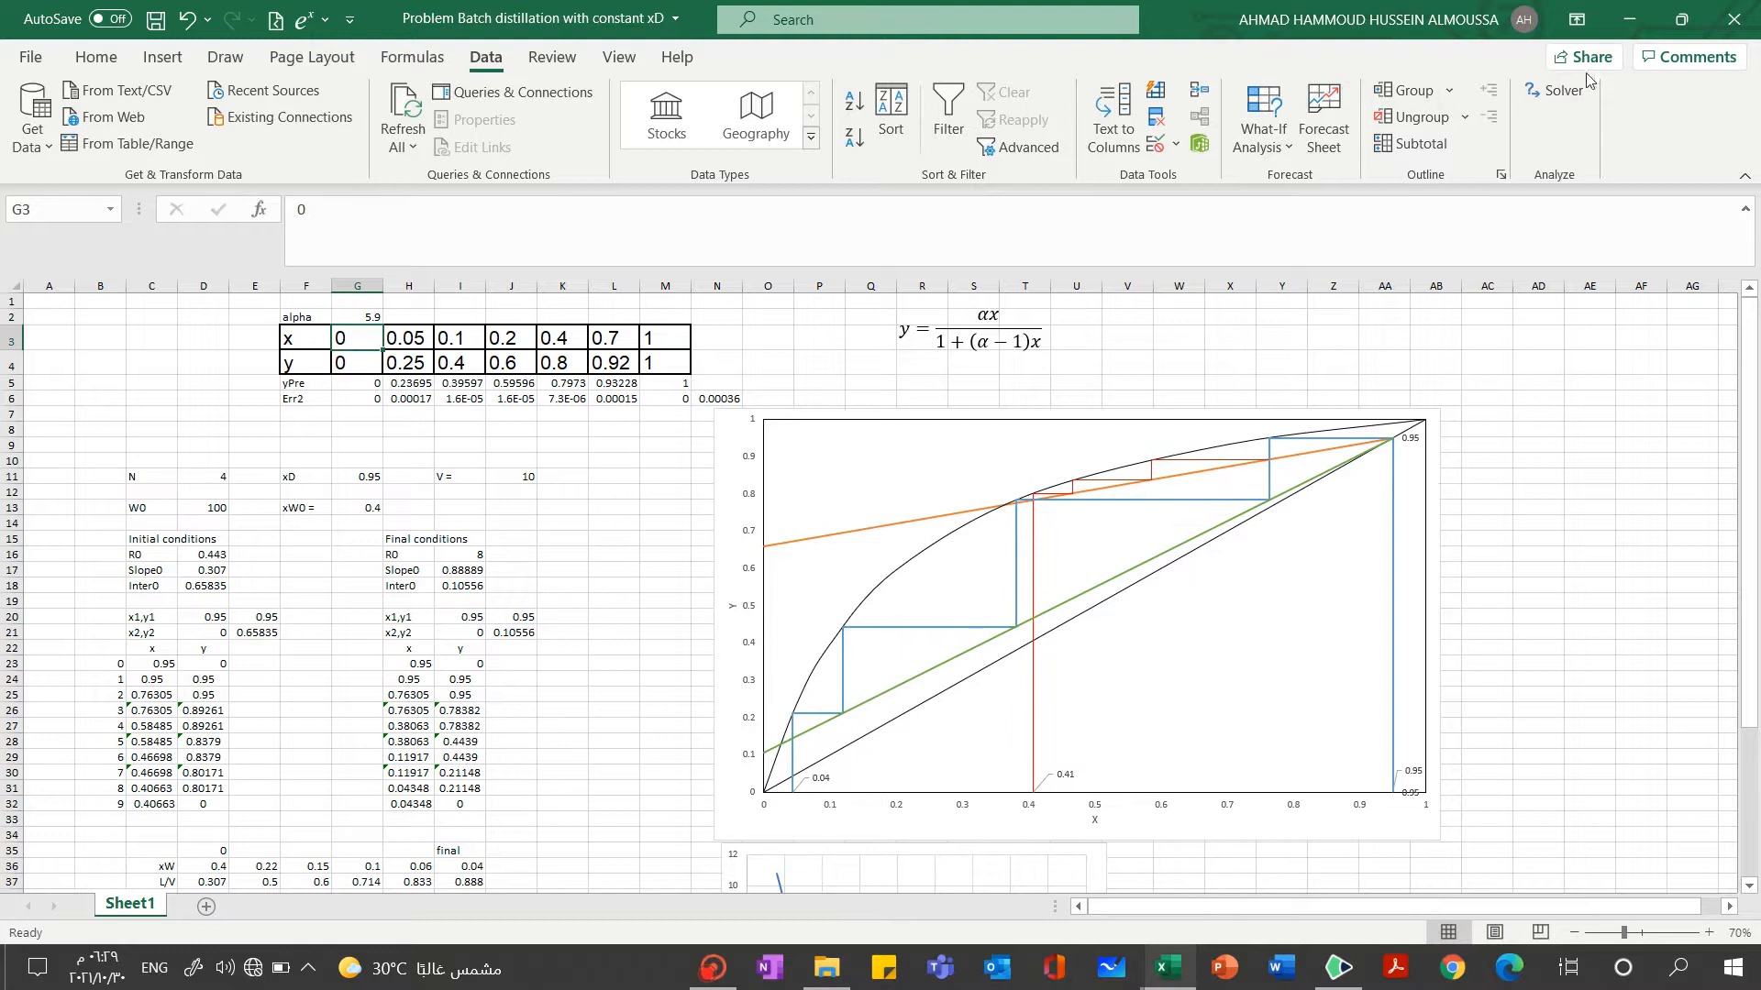
Run Solver from the 5.9 starting guess, with objective N6 targeting 0 by changing G2, and keep the Solver solution
left_click(1556, 90)
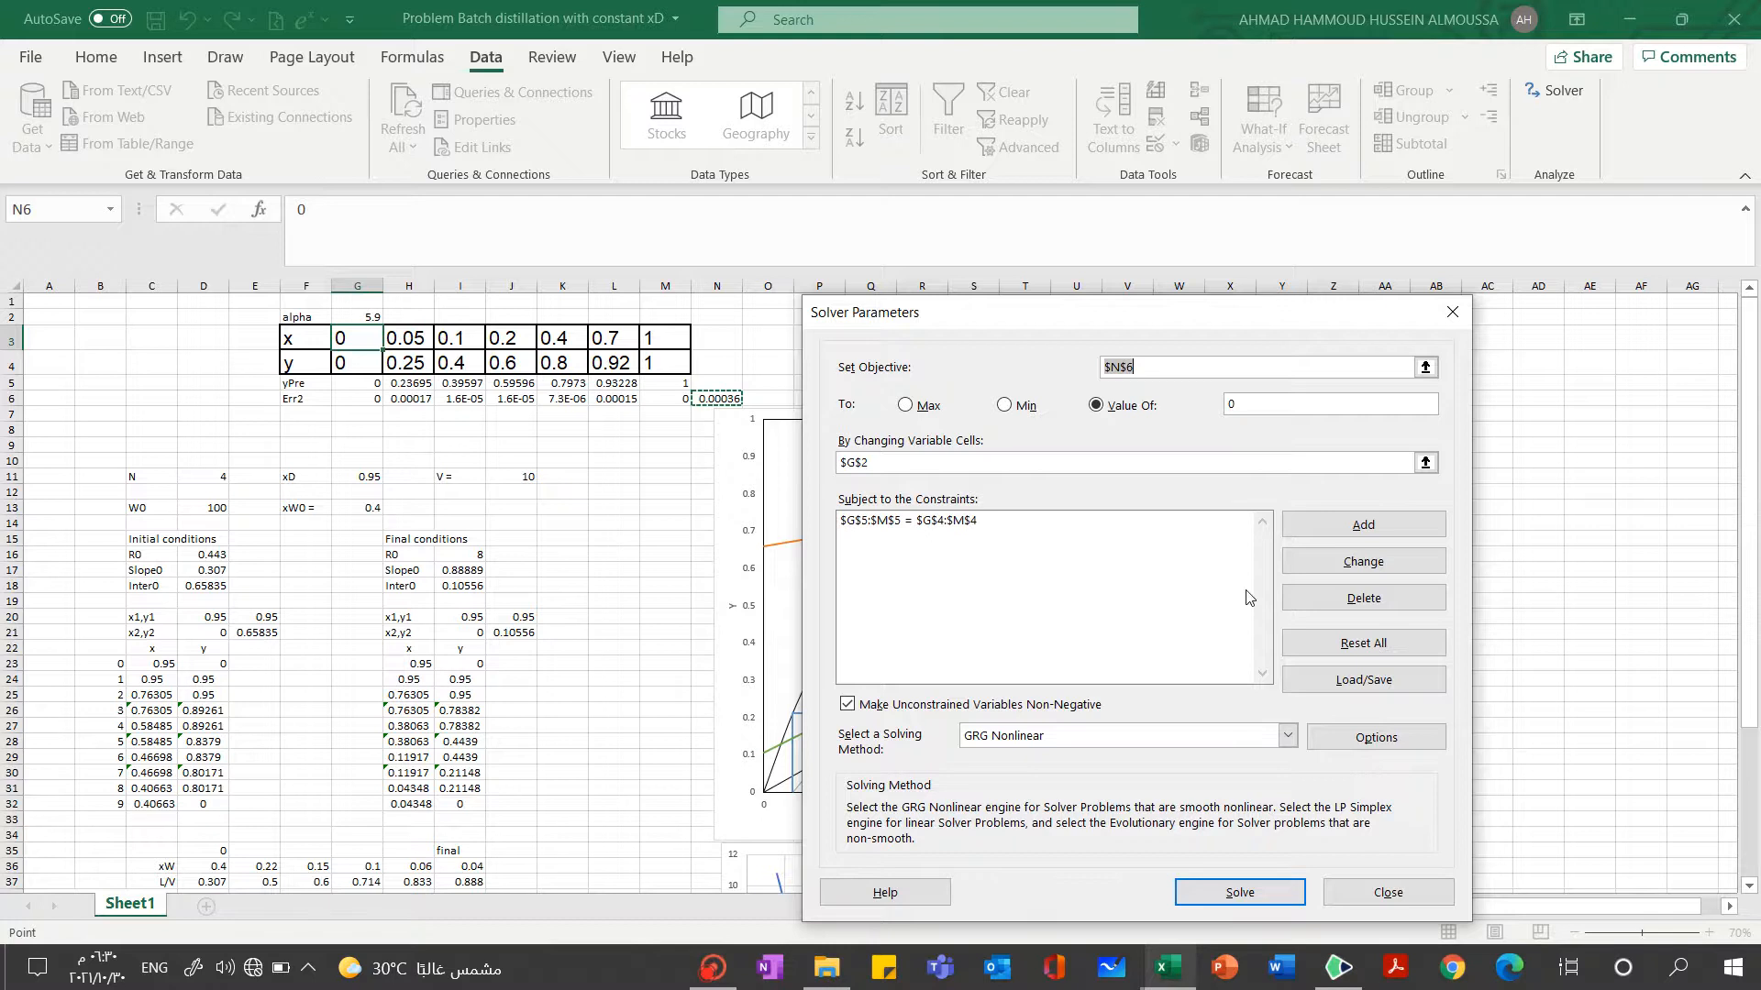
left_click(1234, 887)
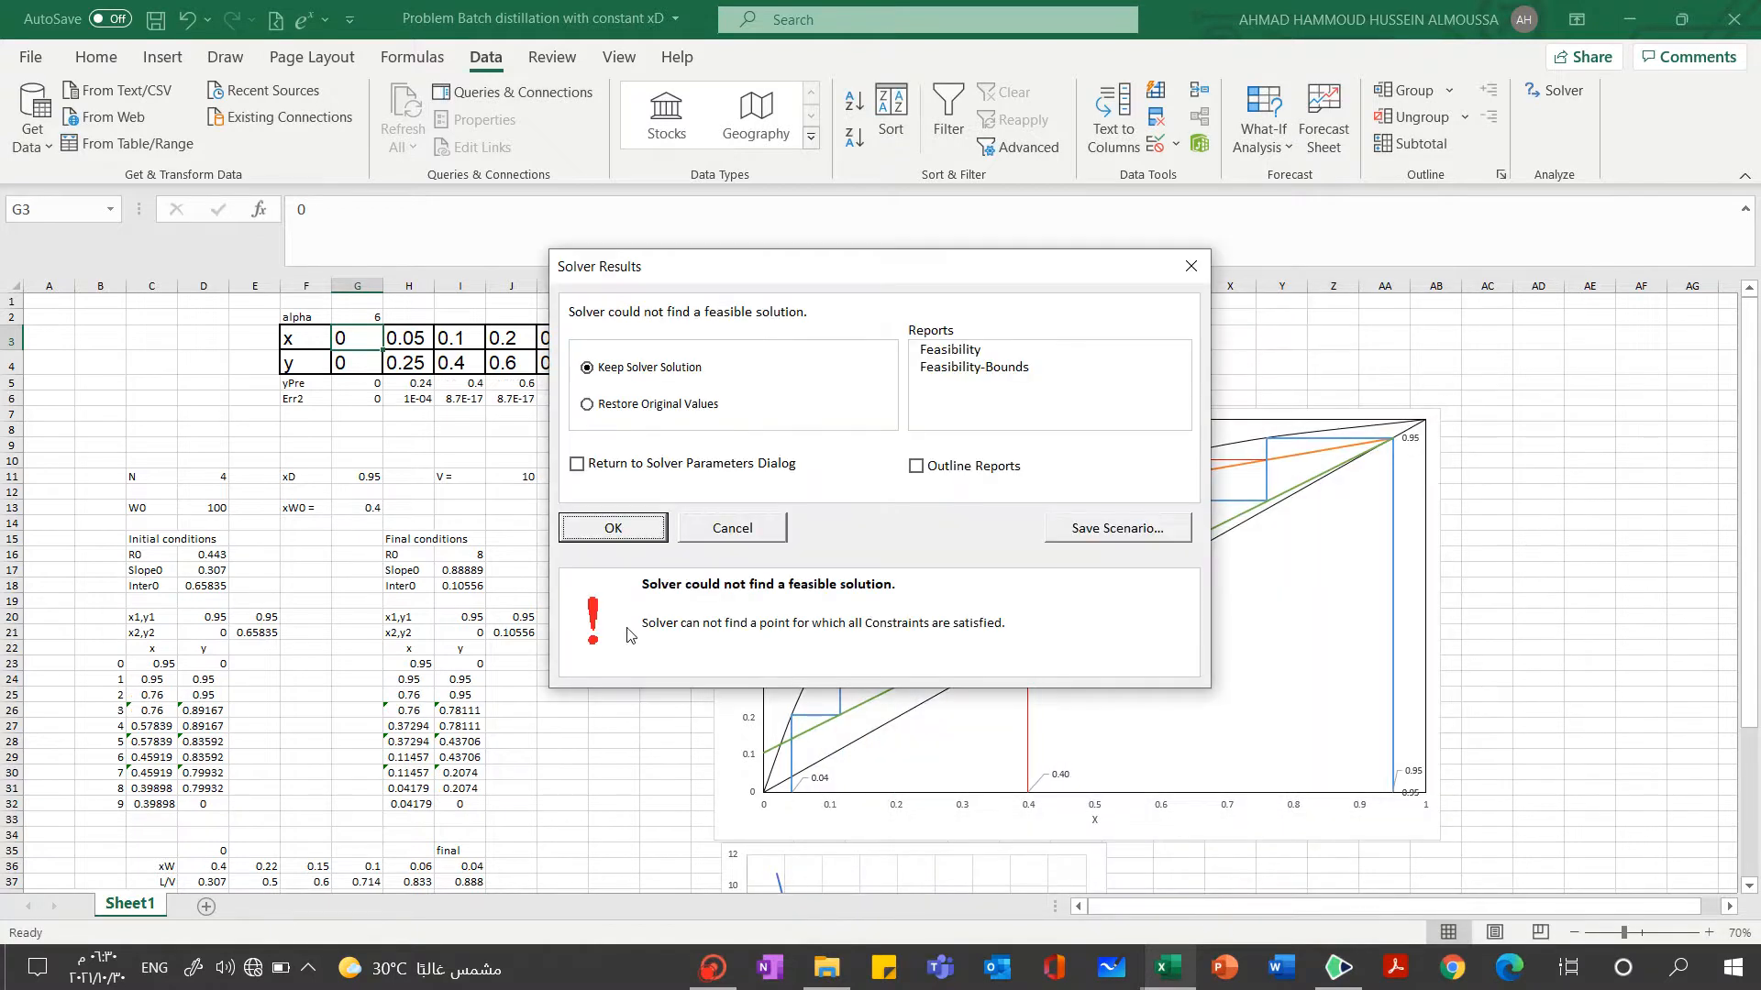
left_click(623, 532)
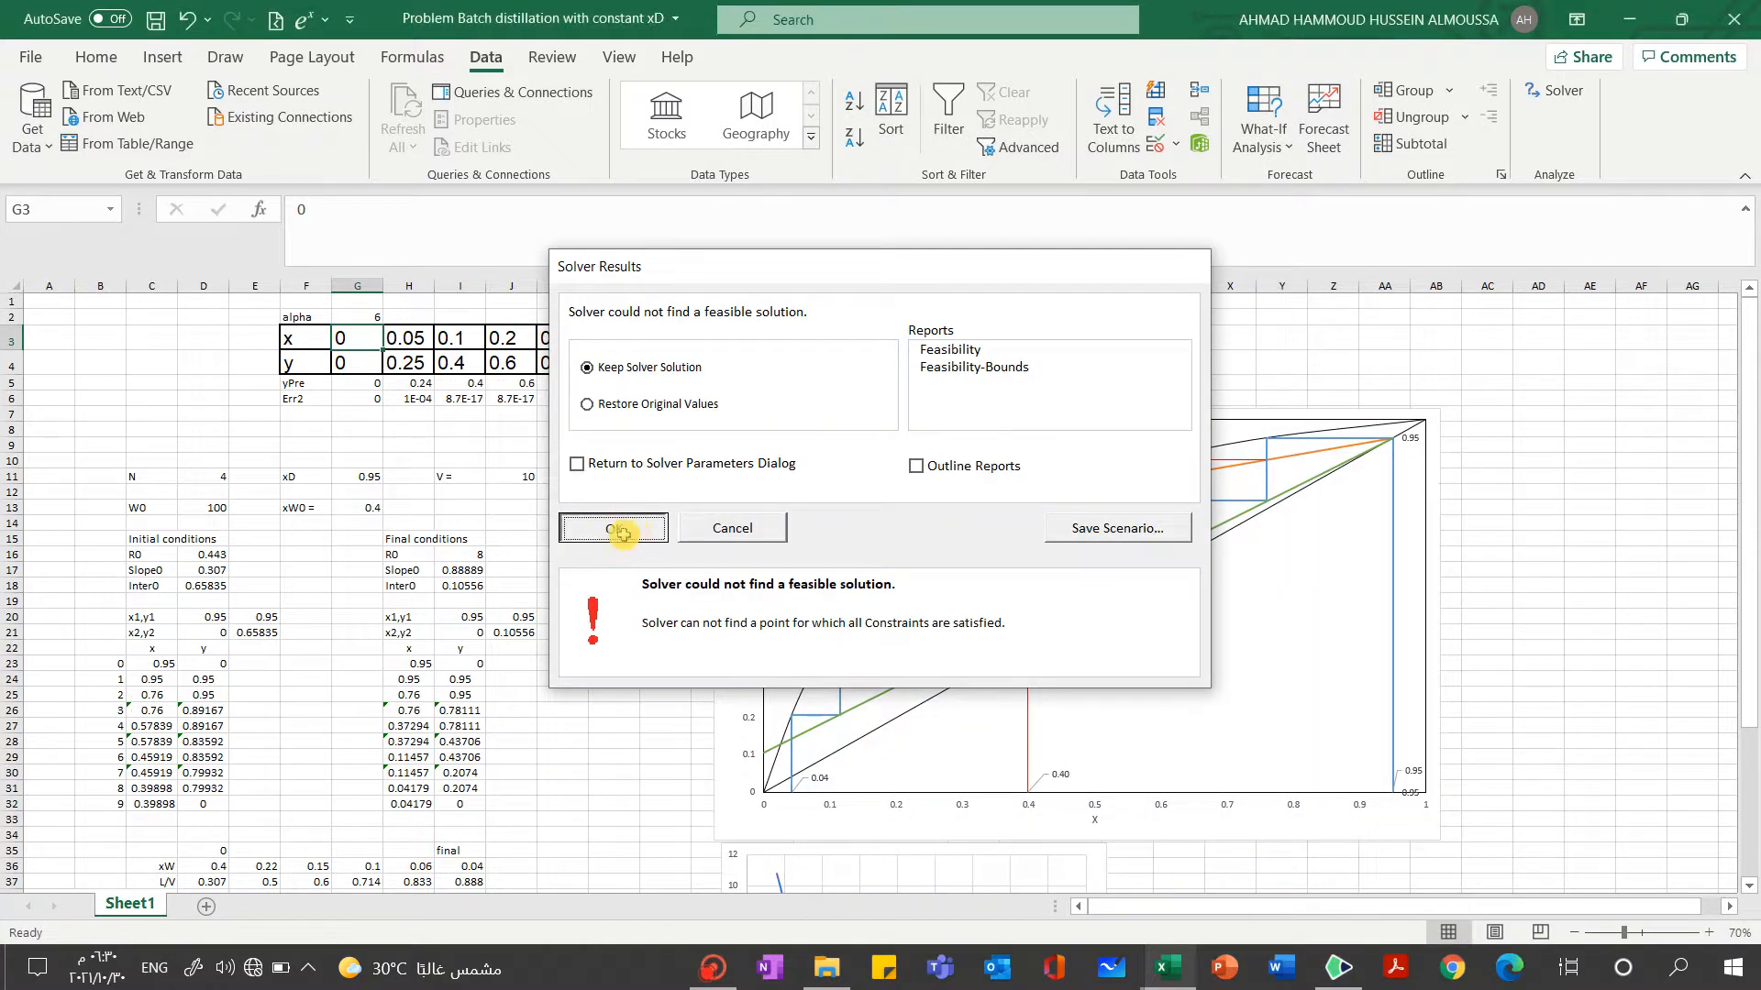
Set alpha in cell G2 to 6.0339
left_click(357, 317)
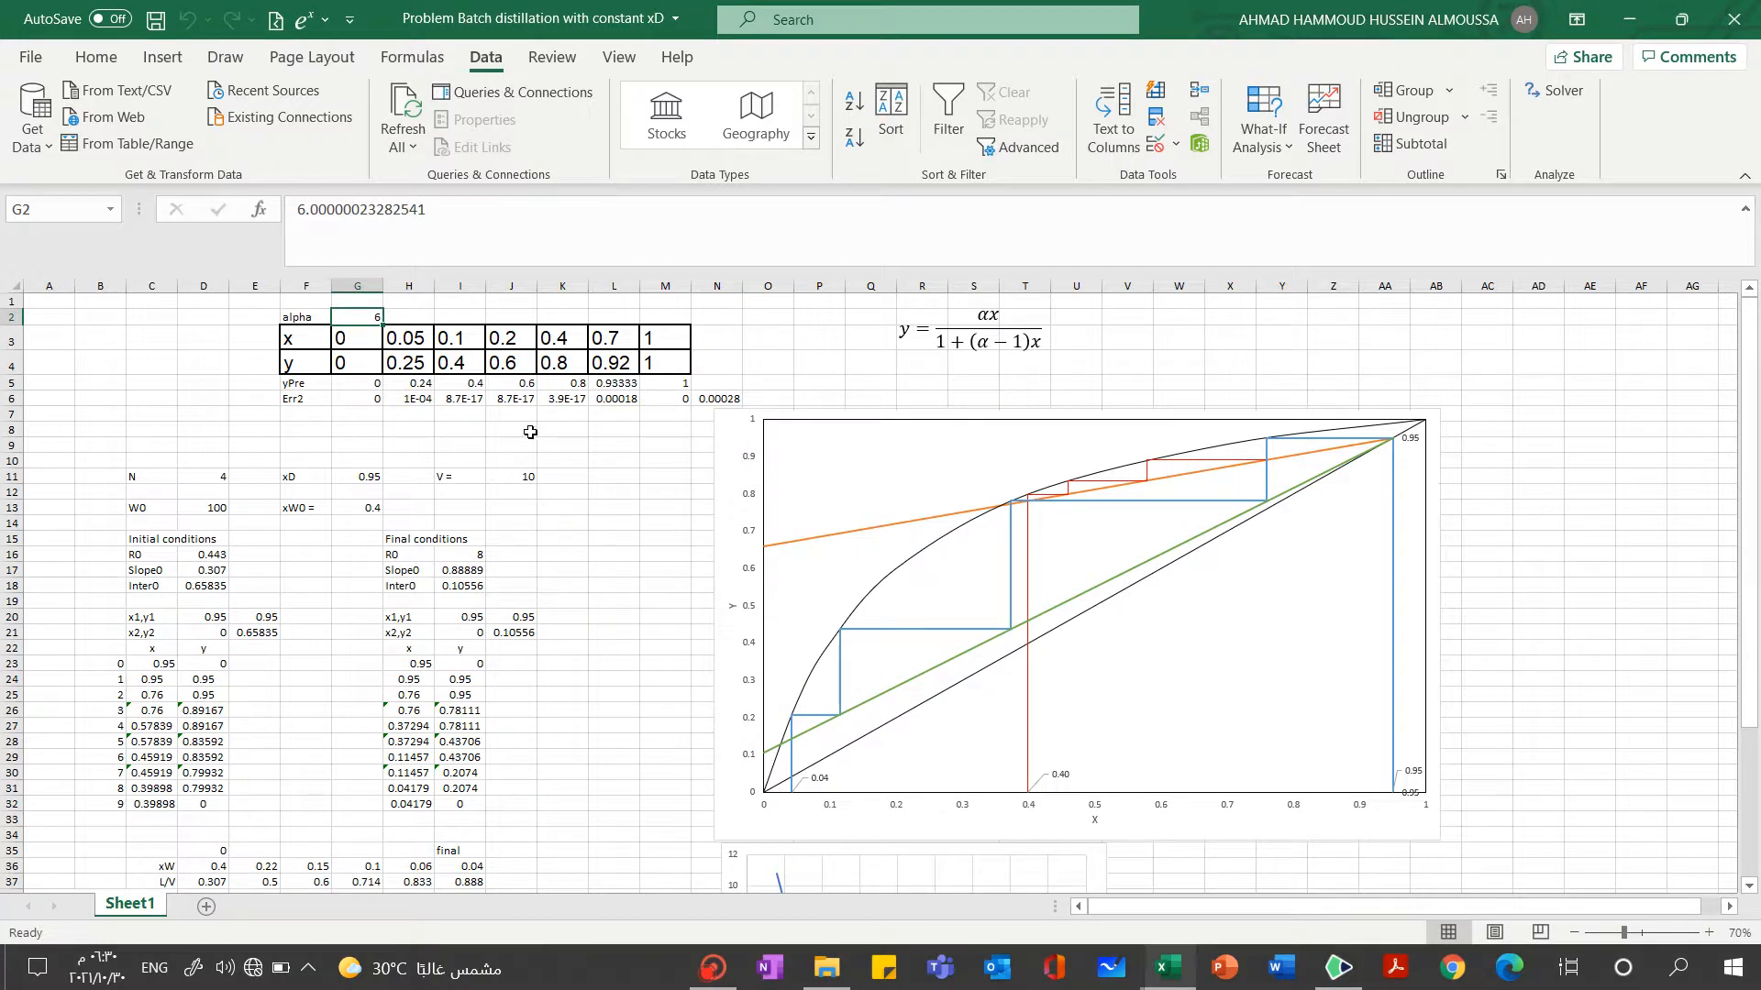
type("6.03")
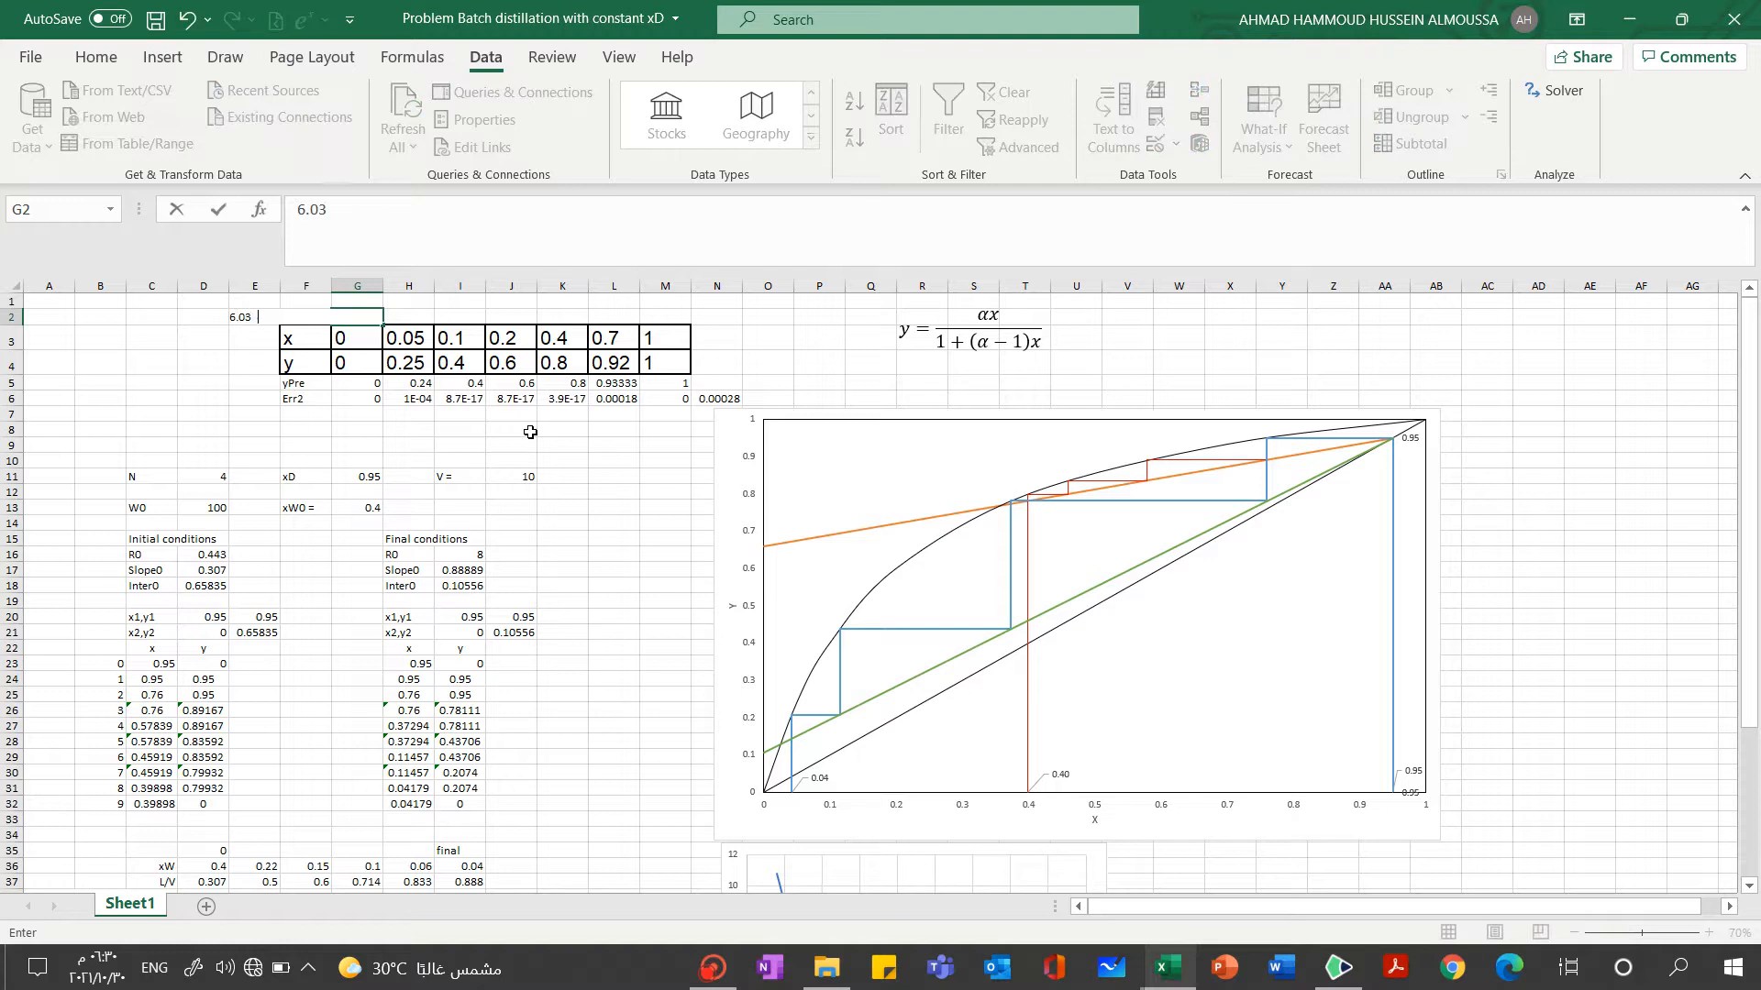
type("339")
key("Return")
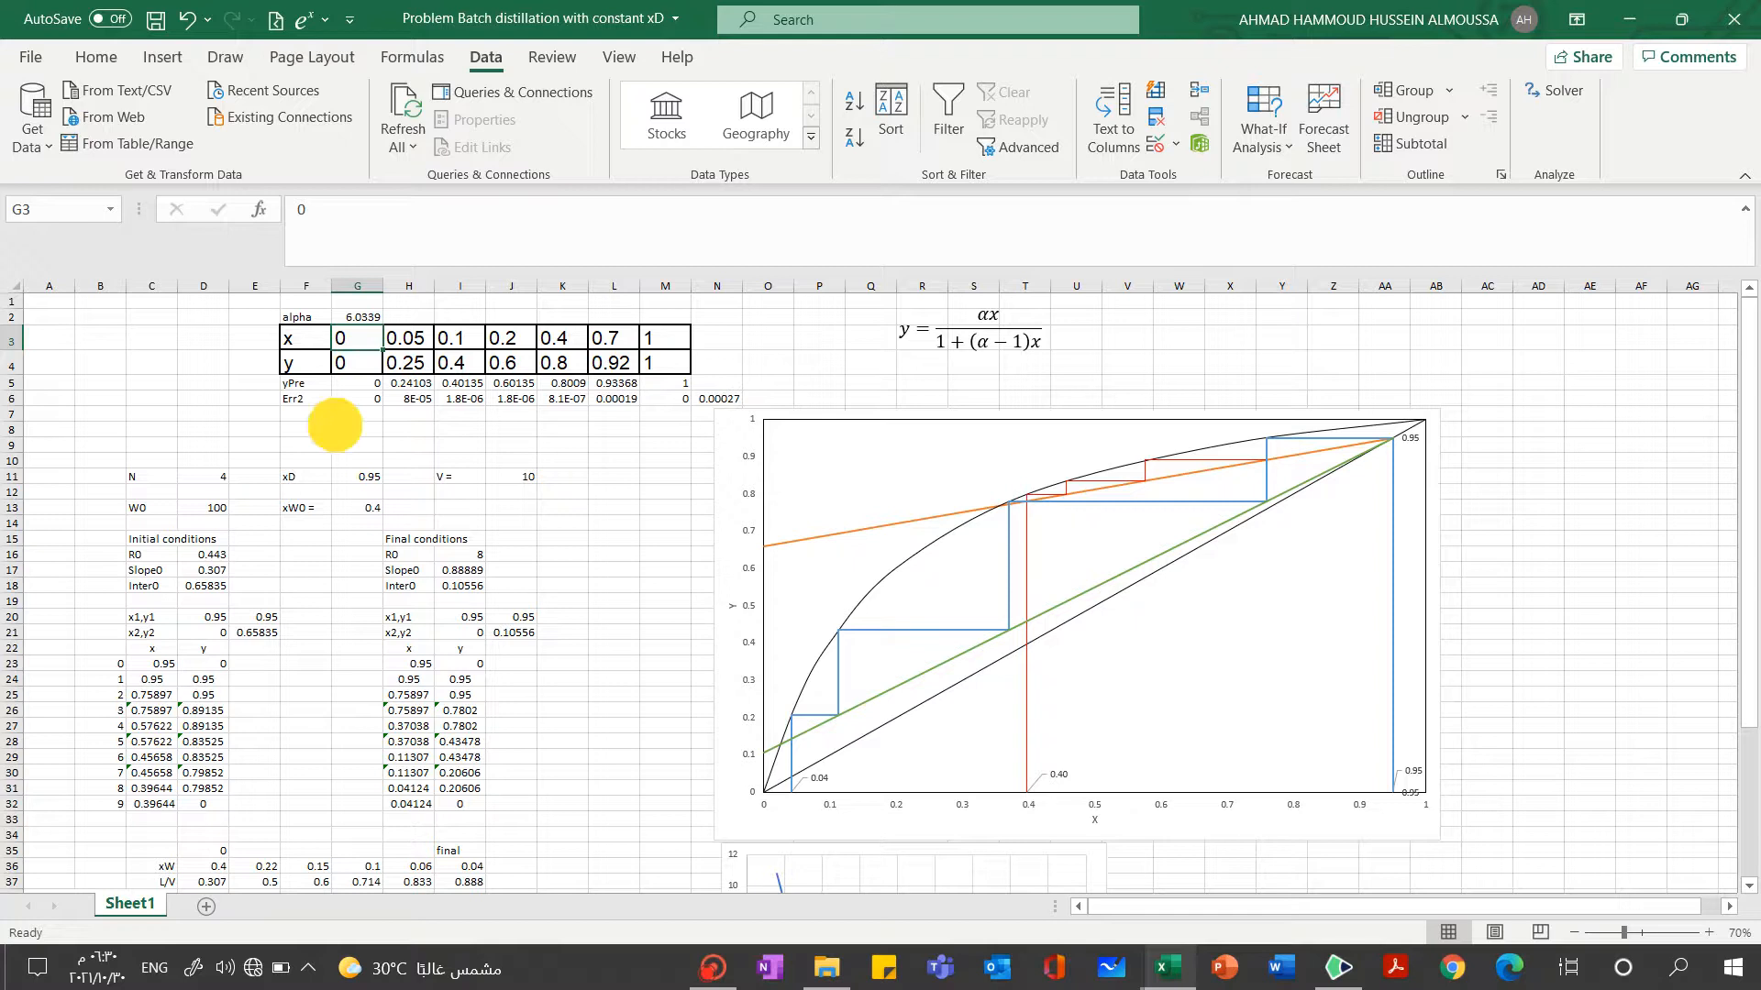
left_click(353, 428)
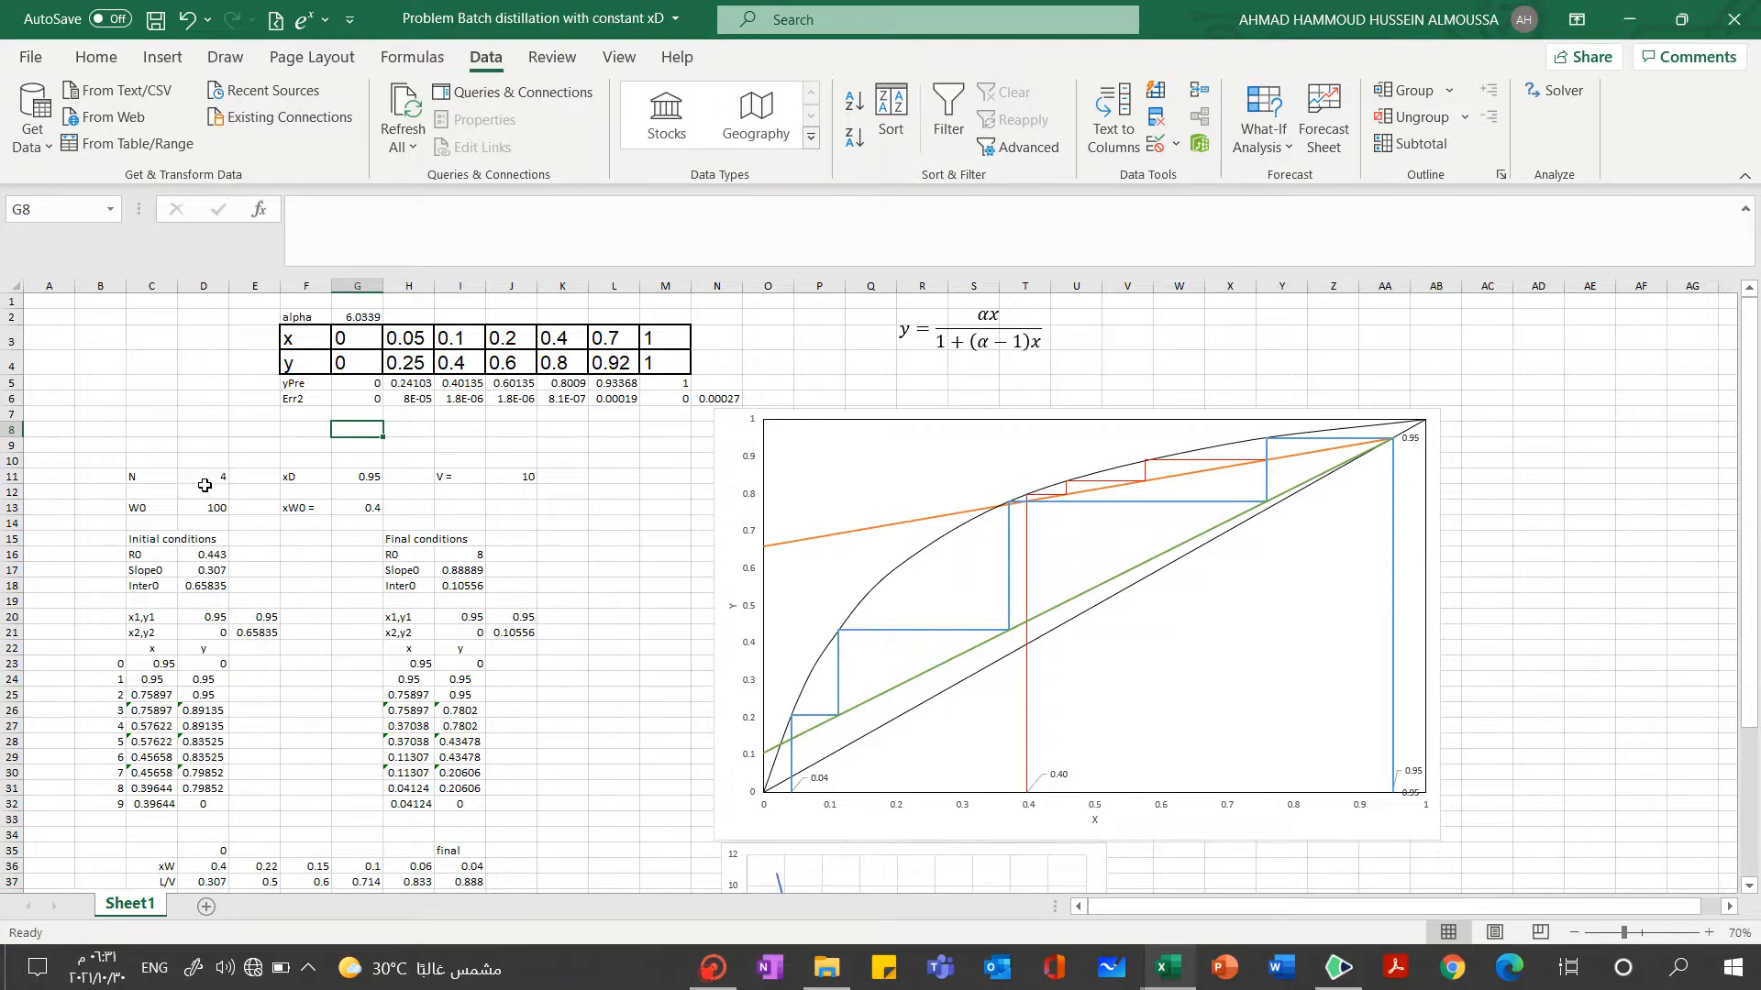
Fill the xD, V, W0 and xW0 value cells (G11, J11, D13 and G13) with yellow
left_click(197, 476)
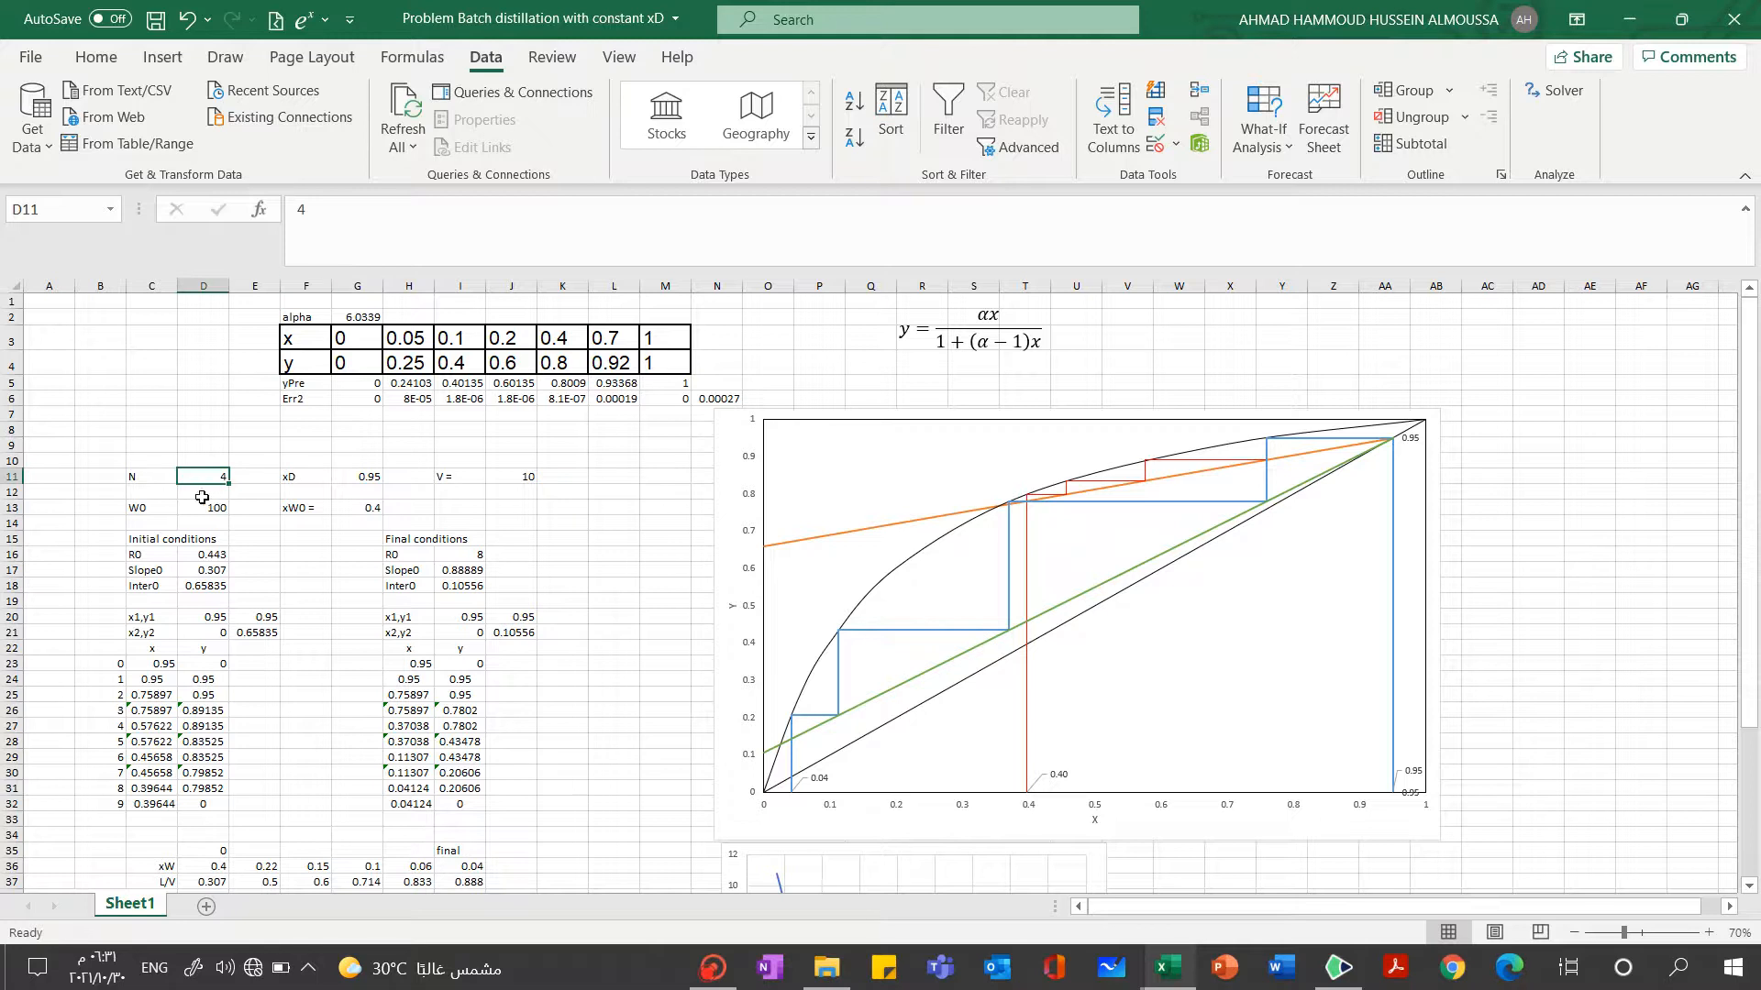
left_click(365, 478)
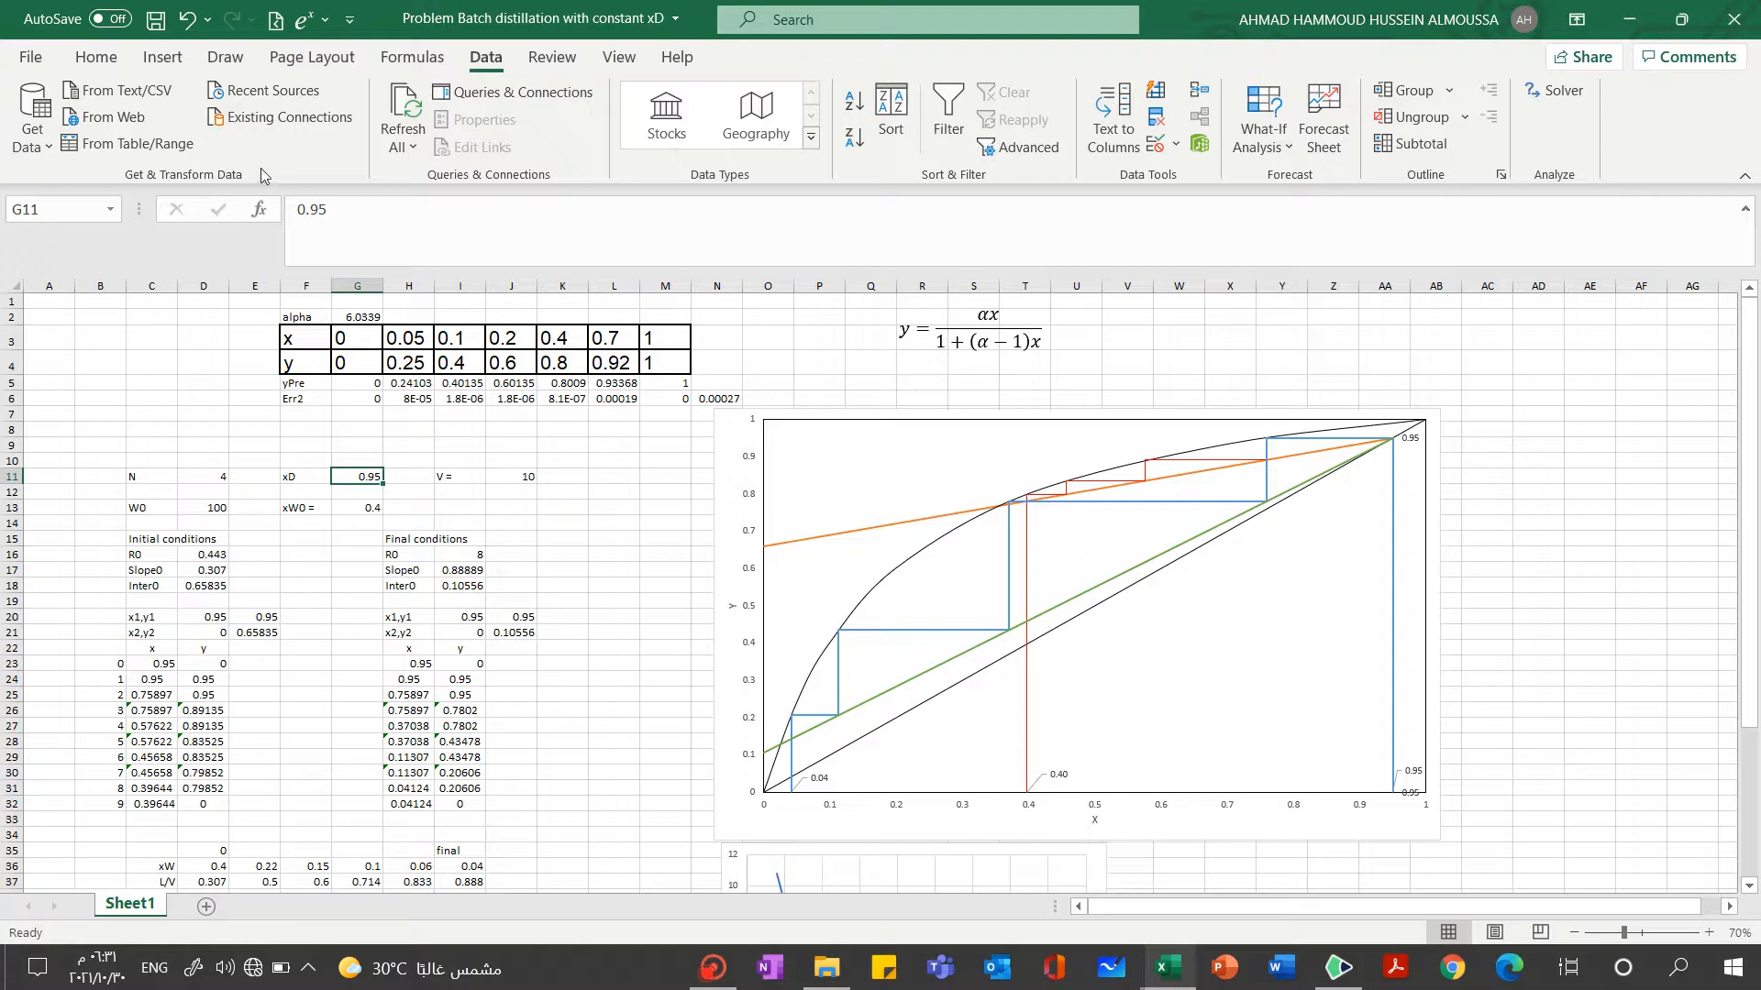
left_click(96, 57)
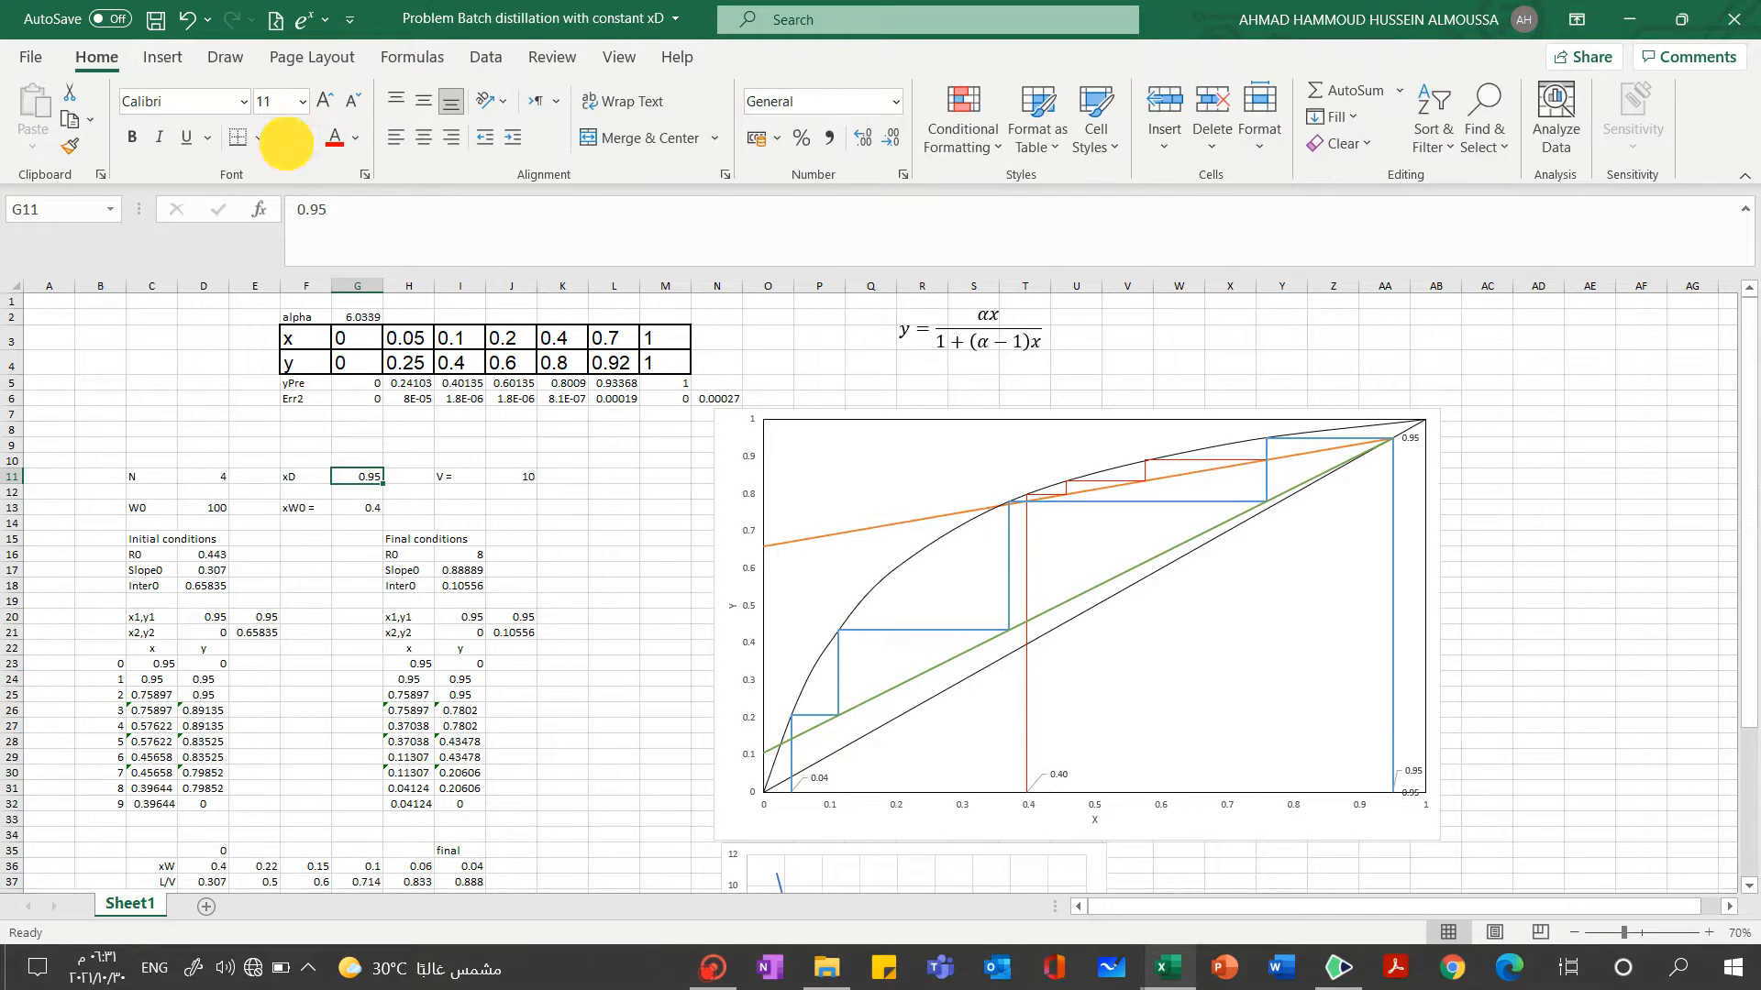
left_click(286, 142)
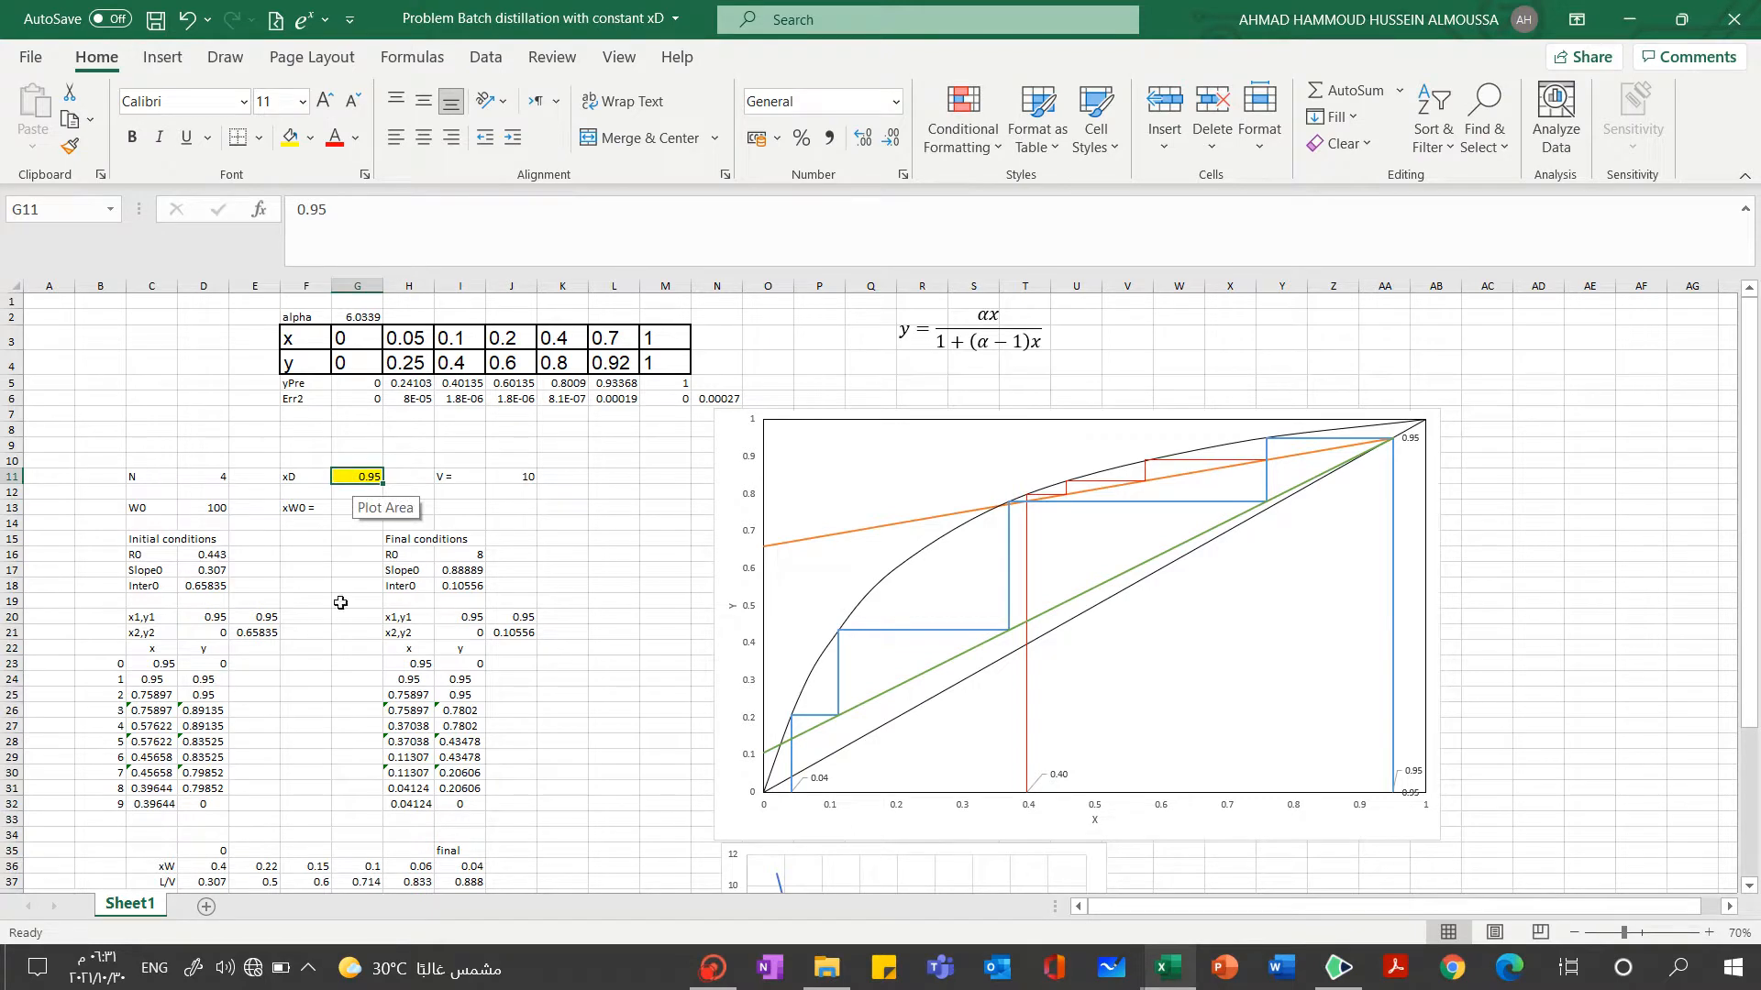
left_click(521, 479)
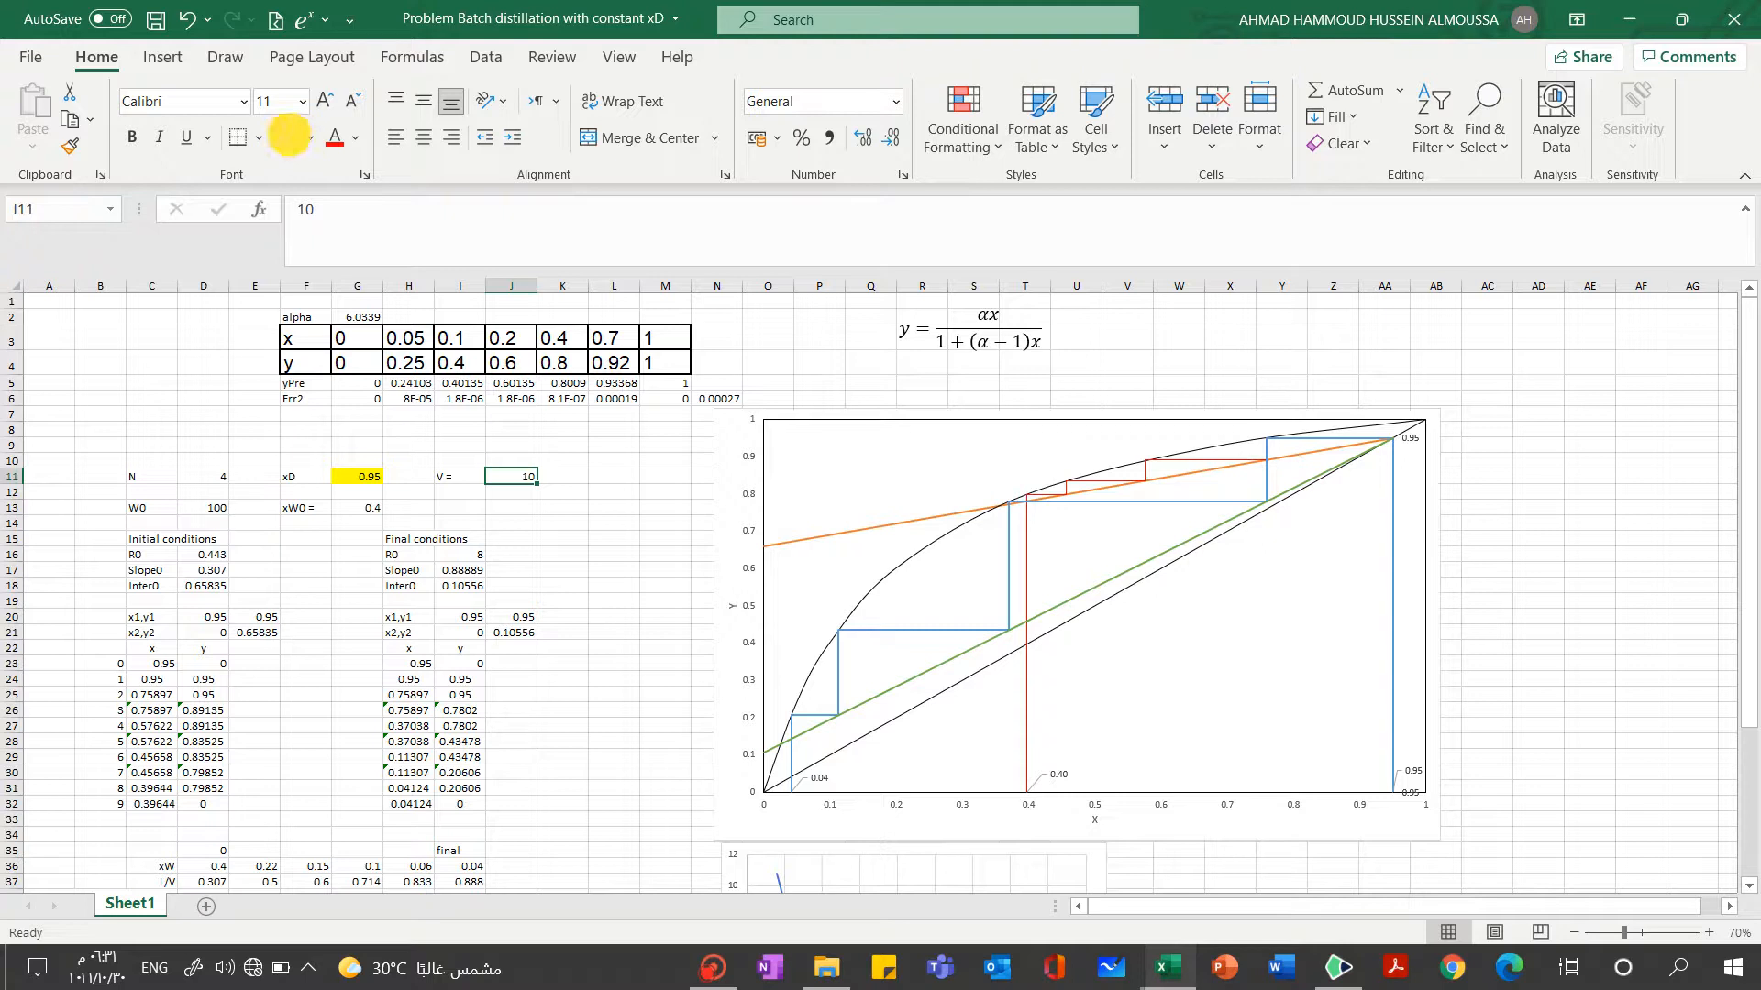
left_click(288, 139)
left_click(207, 505)
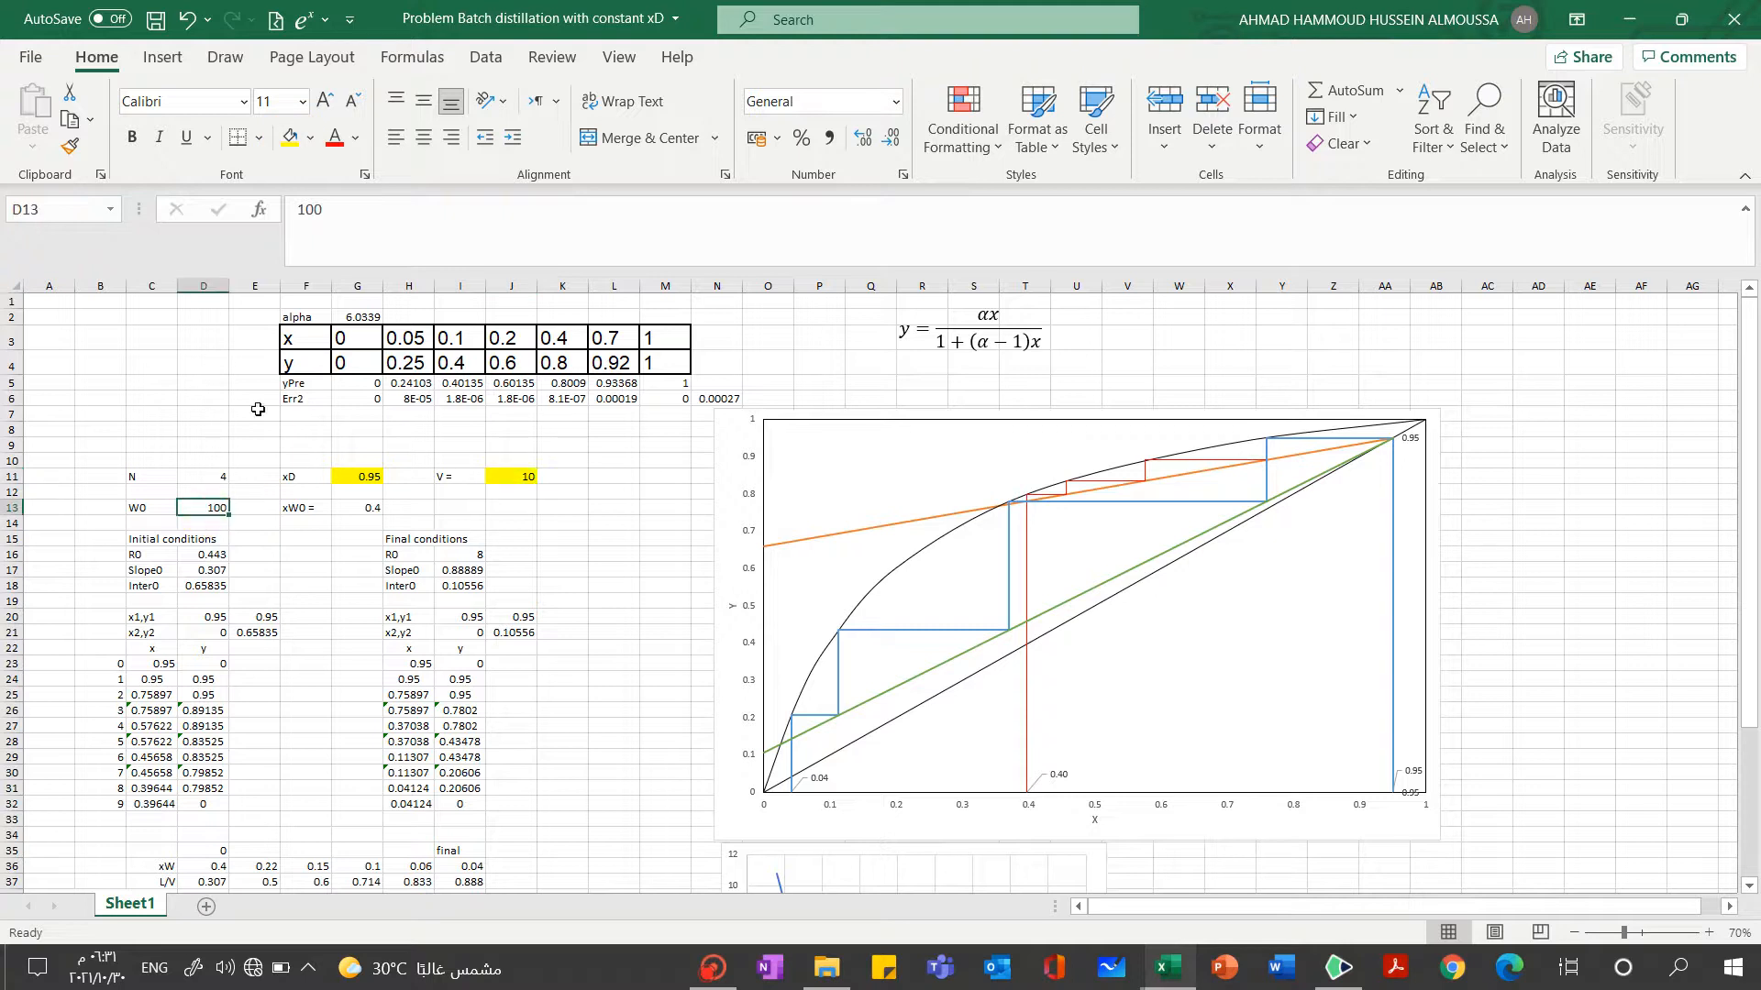
left_click(286, 138)
left_click(367, 510)
left_click(288, 138)
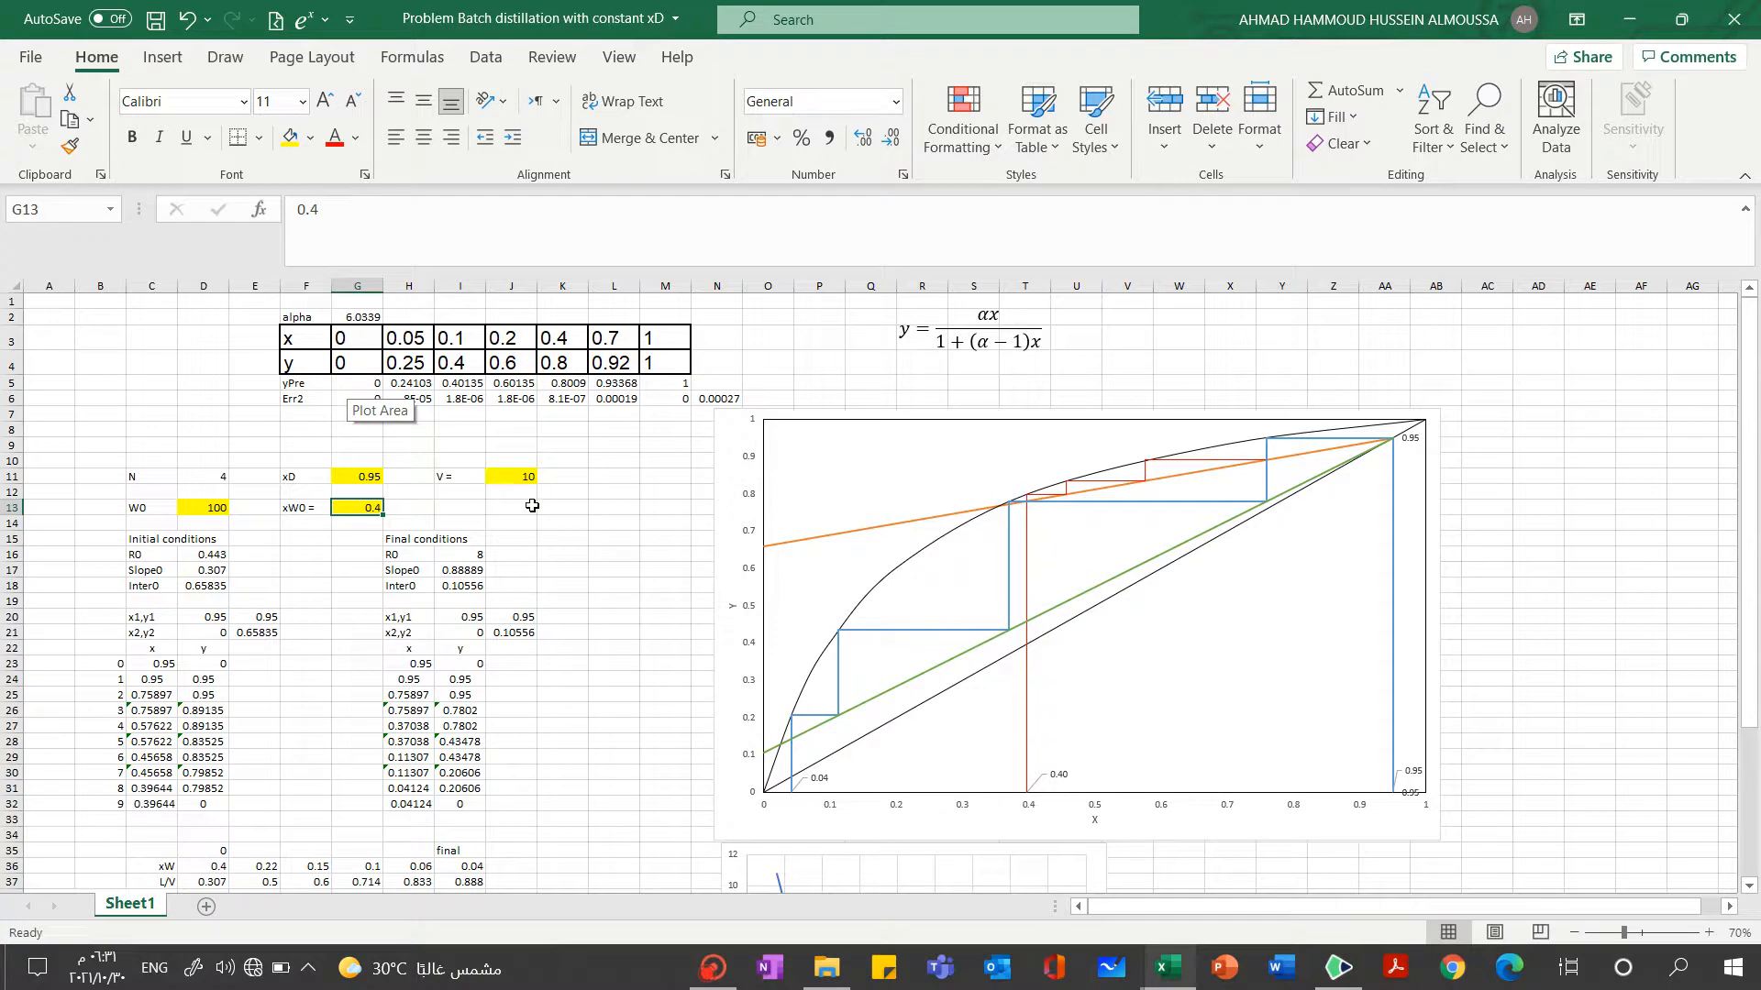
Set the distillate composition xD in cell G11 to 0.96
left_click(365, 475)
type("0")
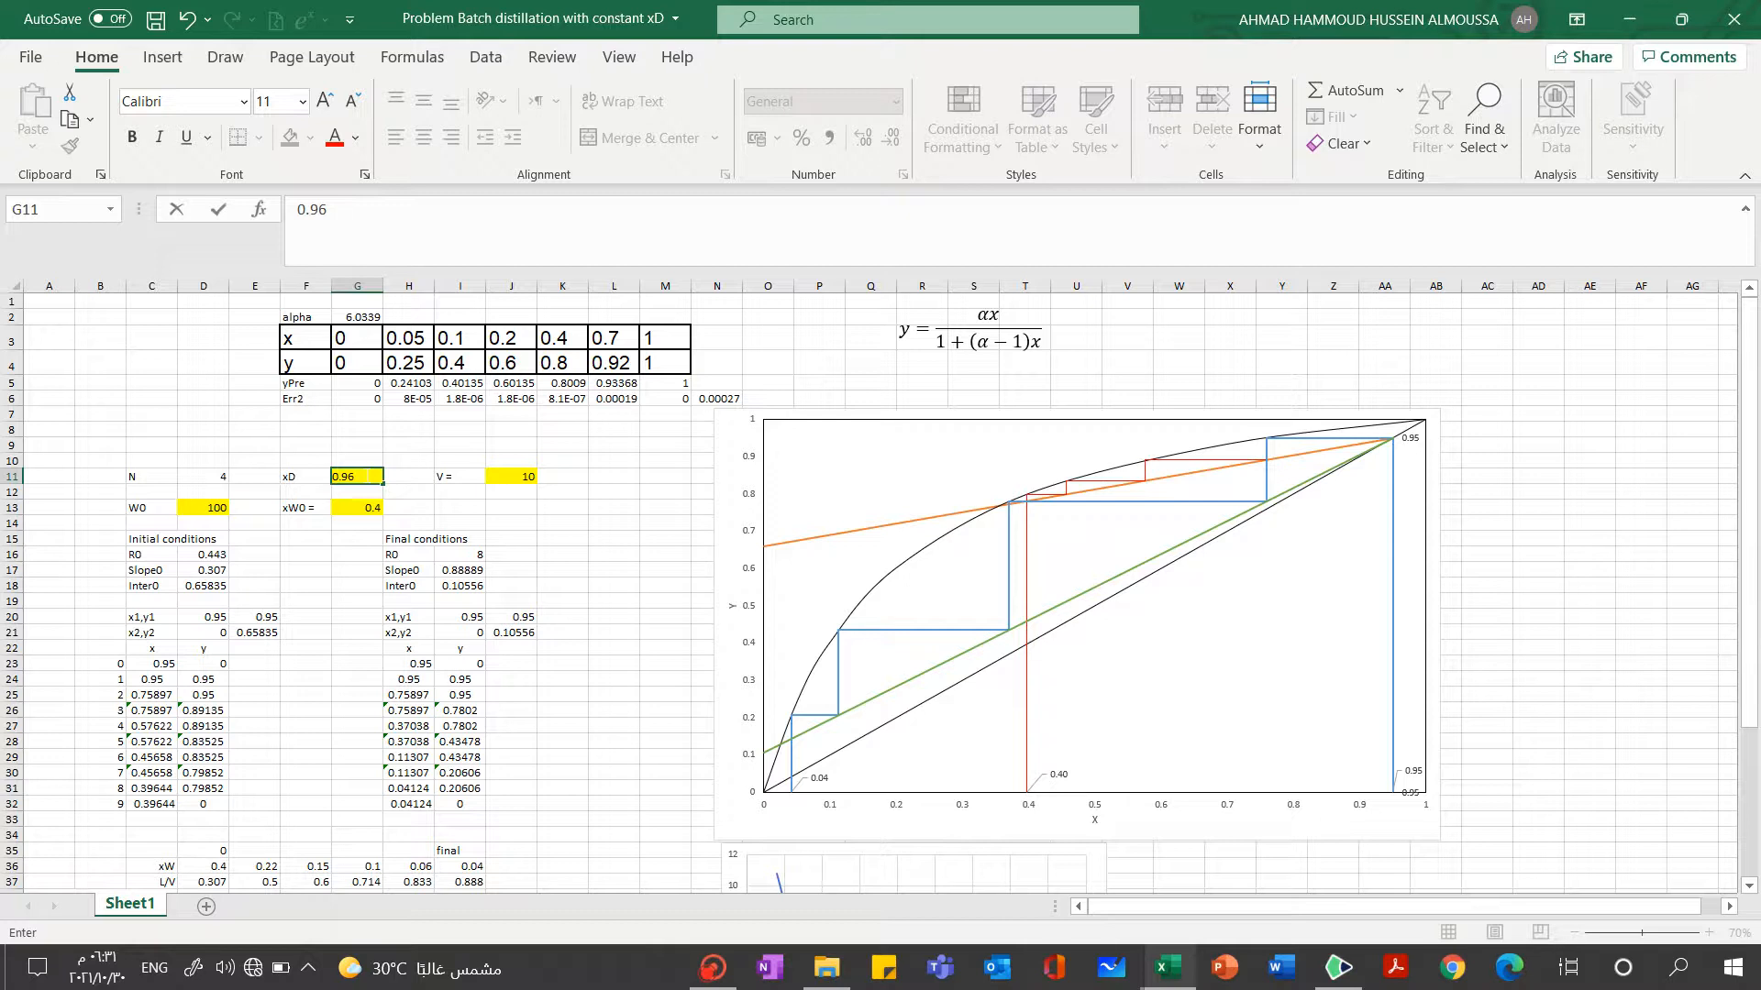
type(".96")
left_click(523, 479)
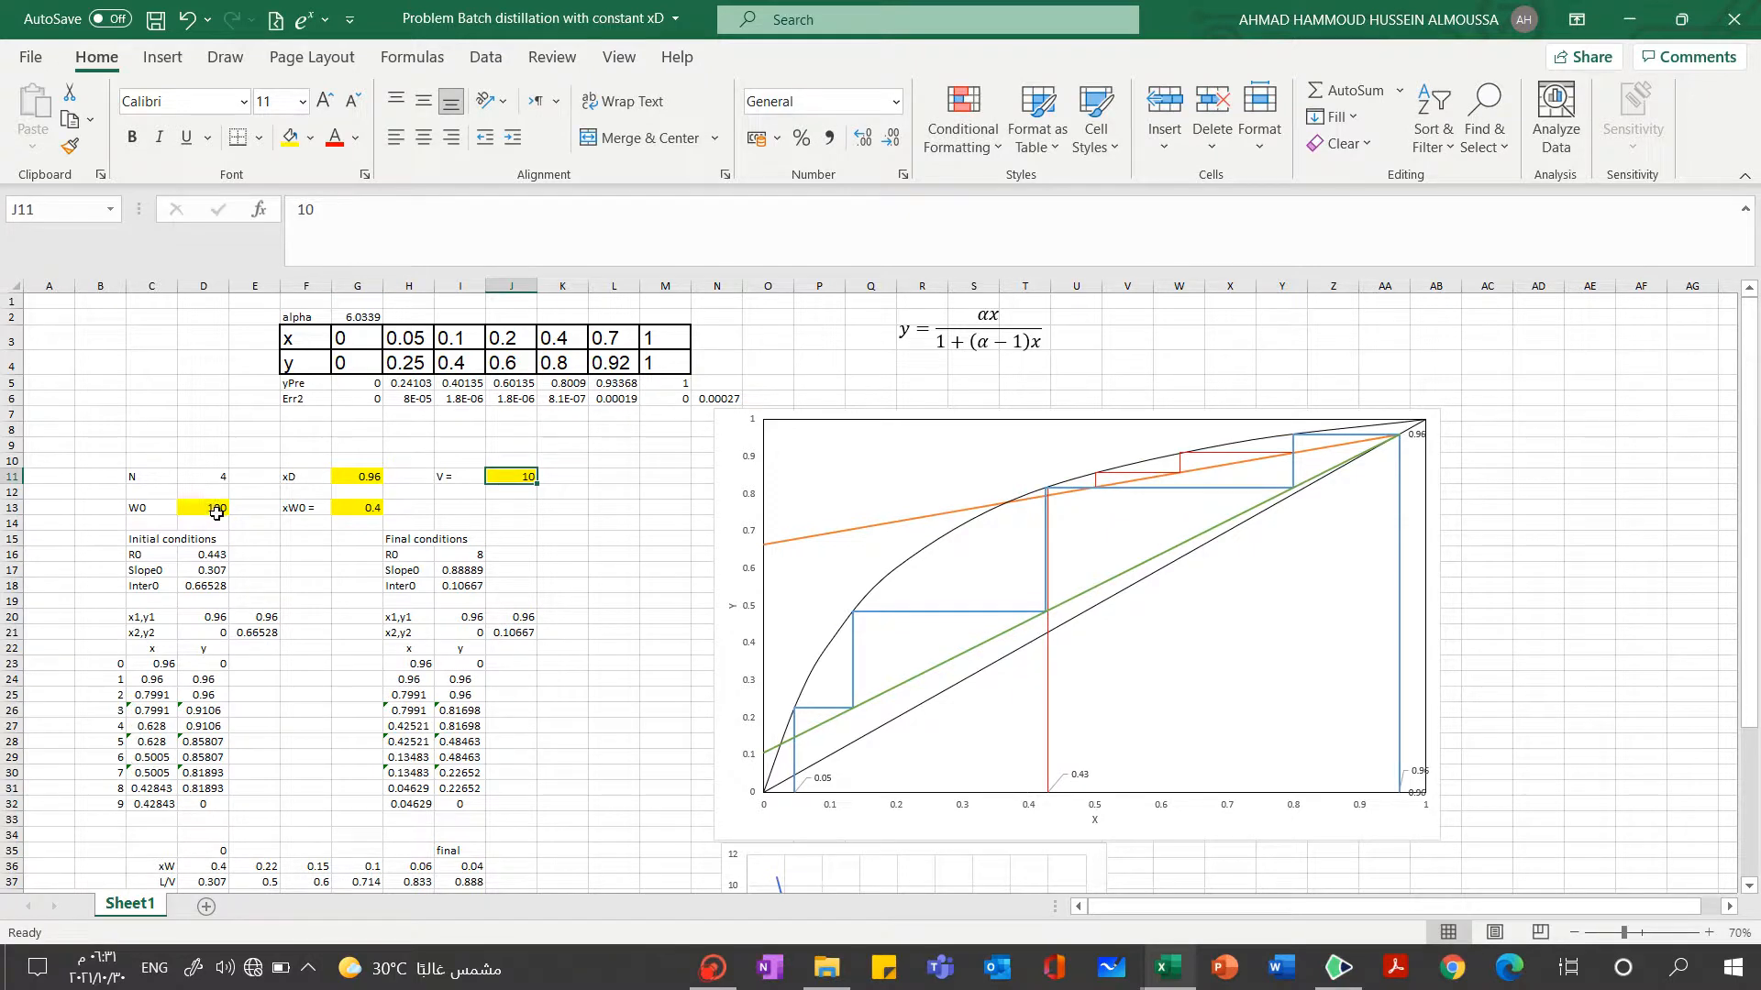
left_click(219, 518)
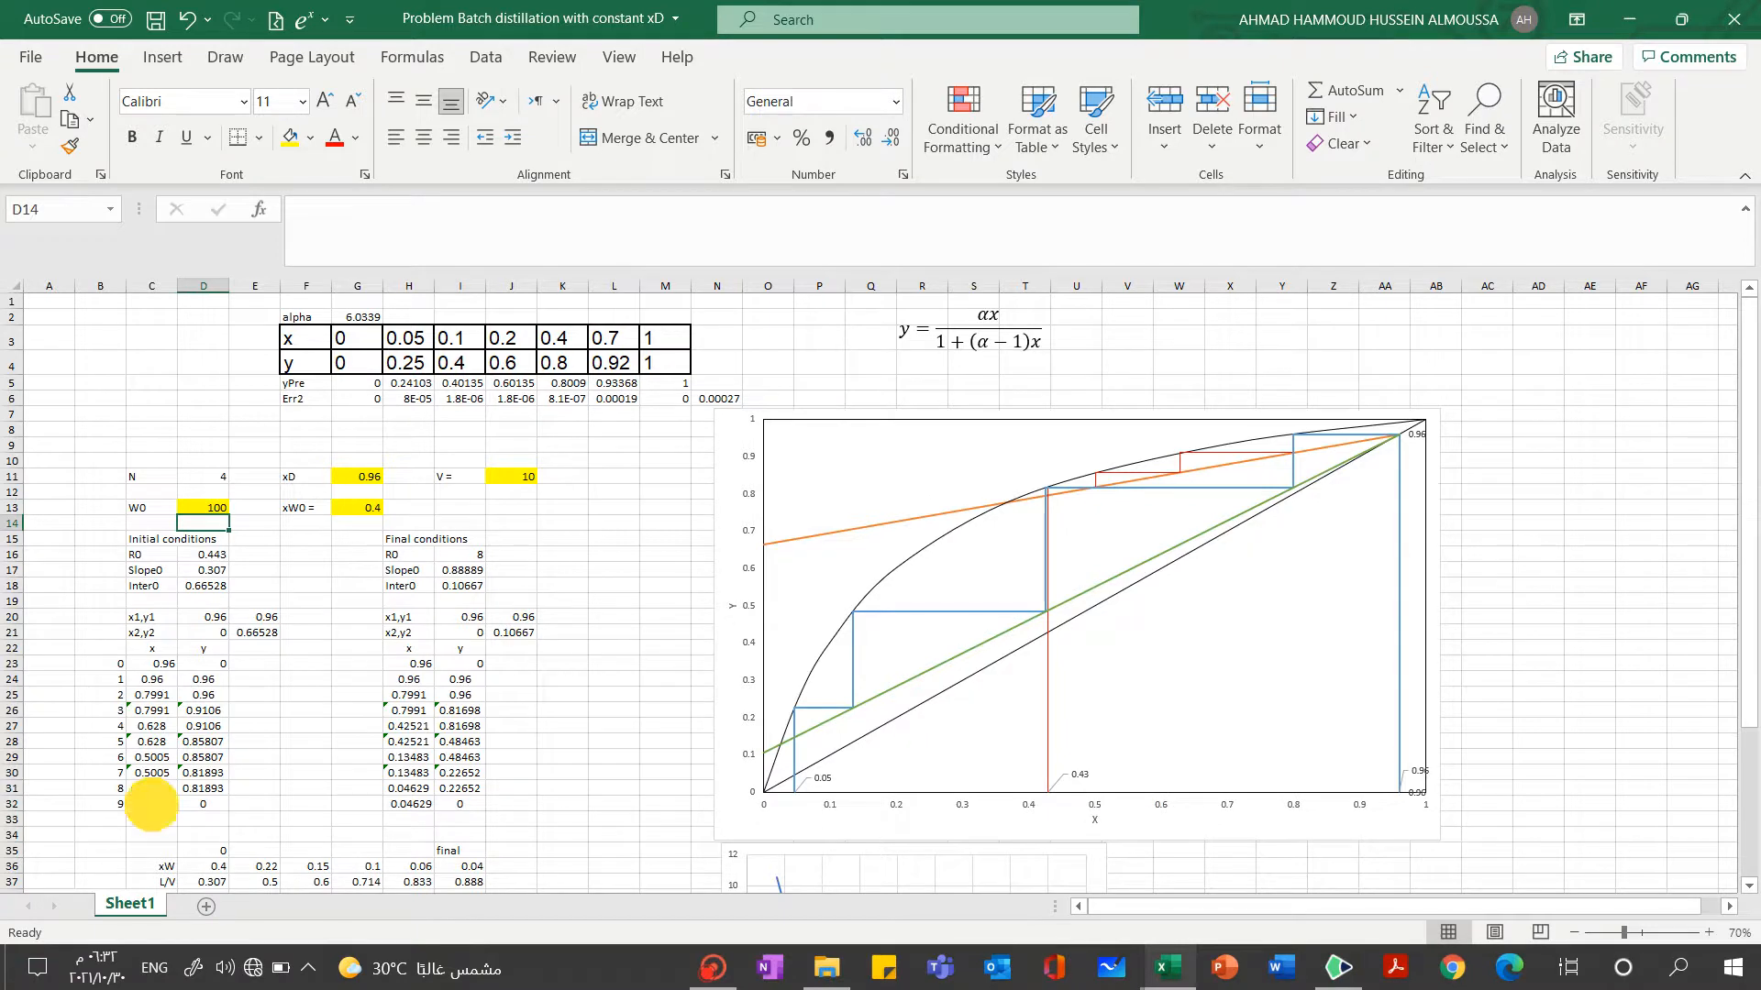
Start a Goal Seek with C32, the last x value of the initial-conditions stages, as the set cell
left_click(152, 804)
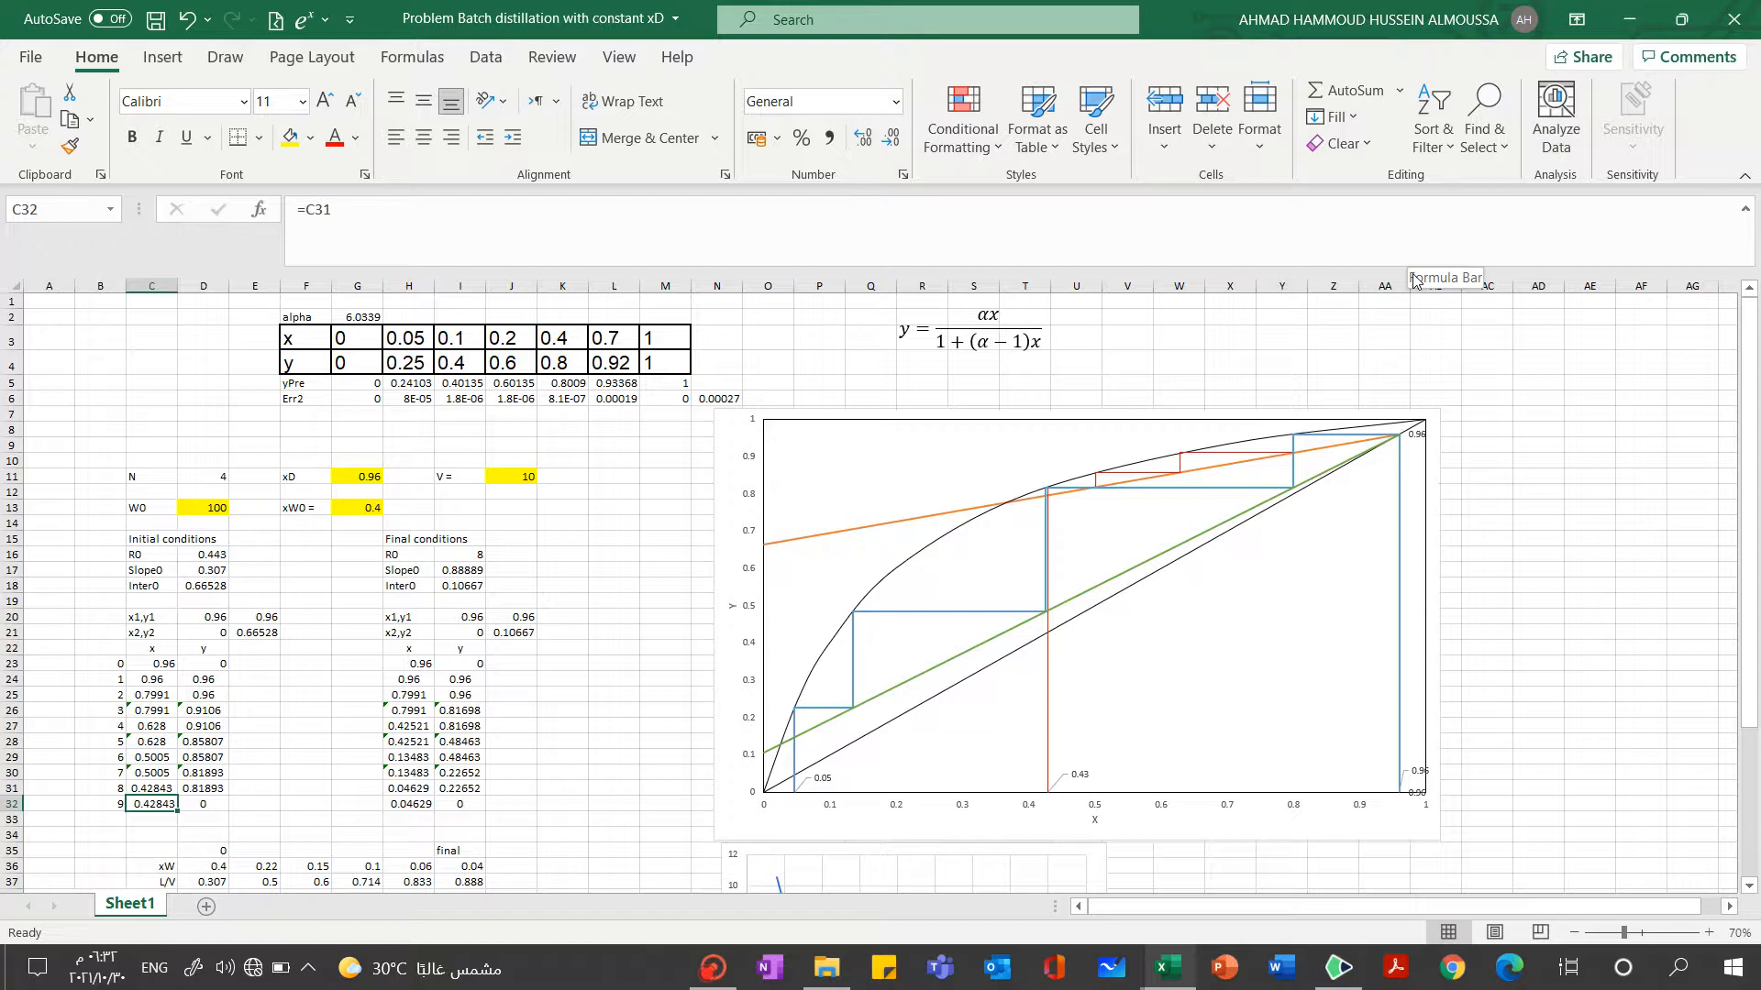
left_click(498, 63)
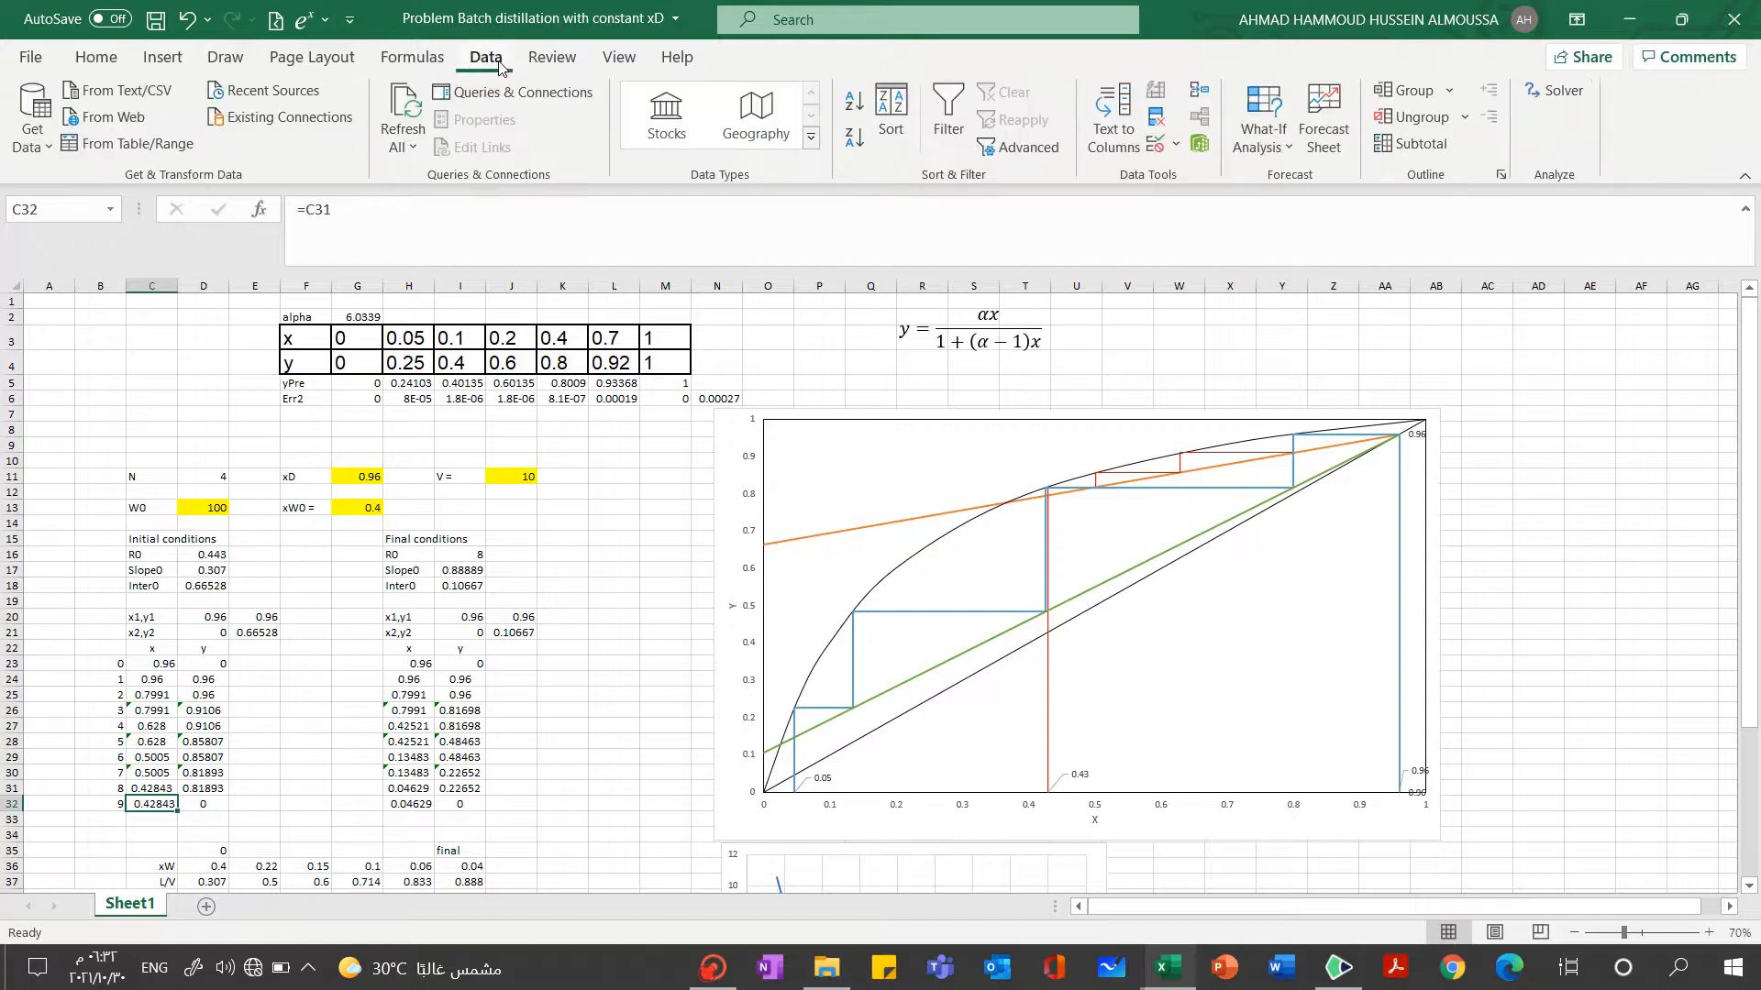
left_click(1281, 156)
left_click(1288, 223)
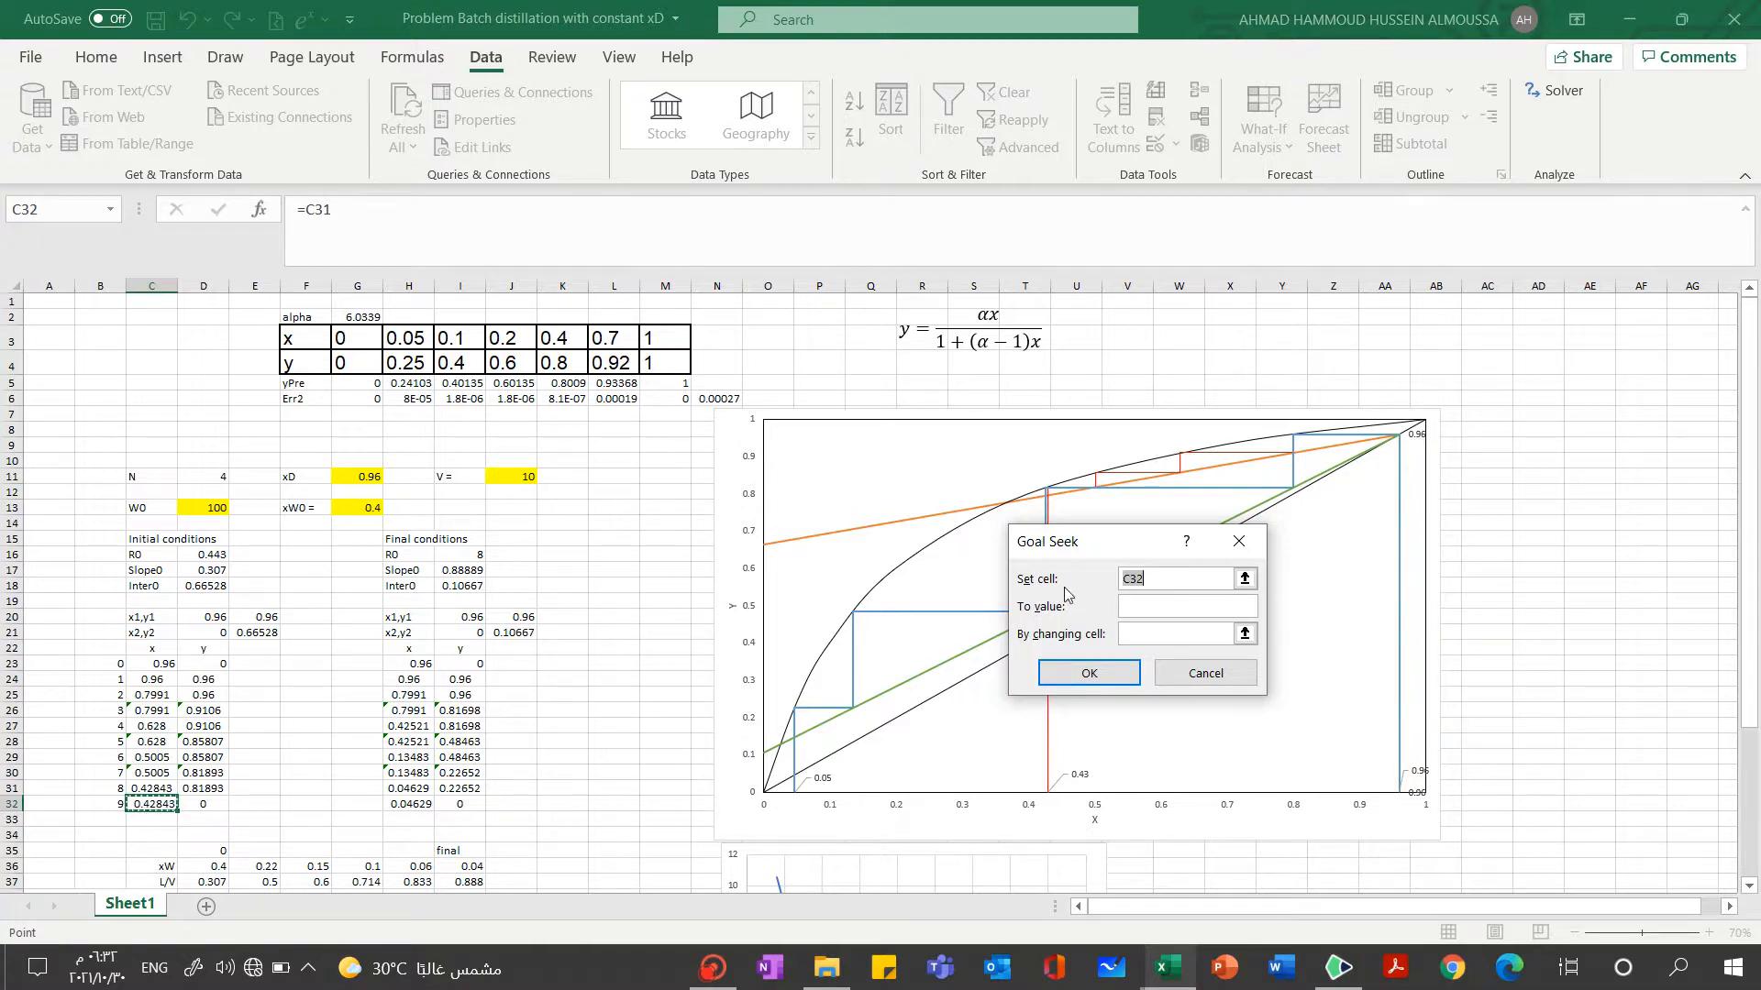
left_click_drag(1090, 548, 1018, 485)
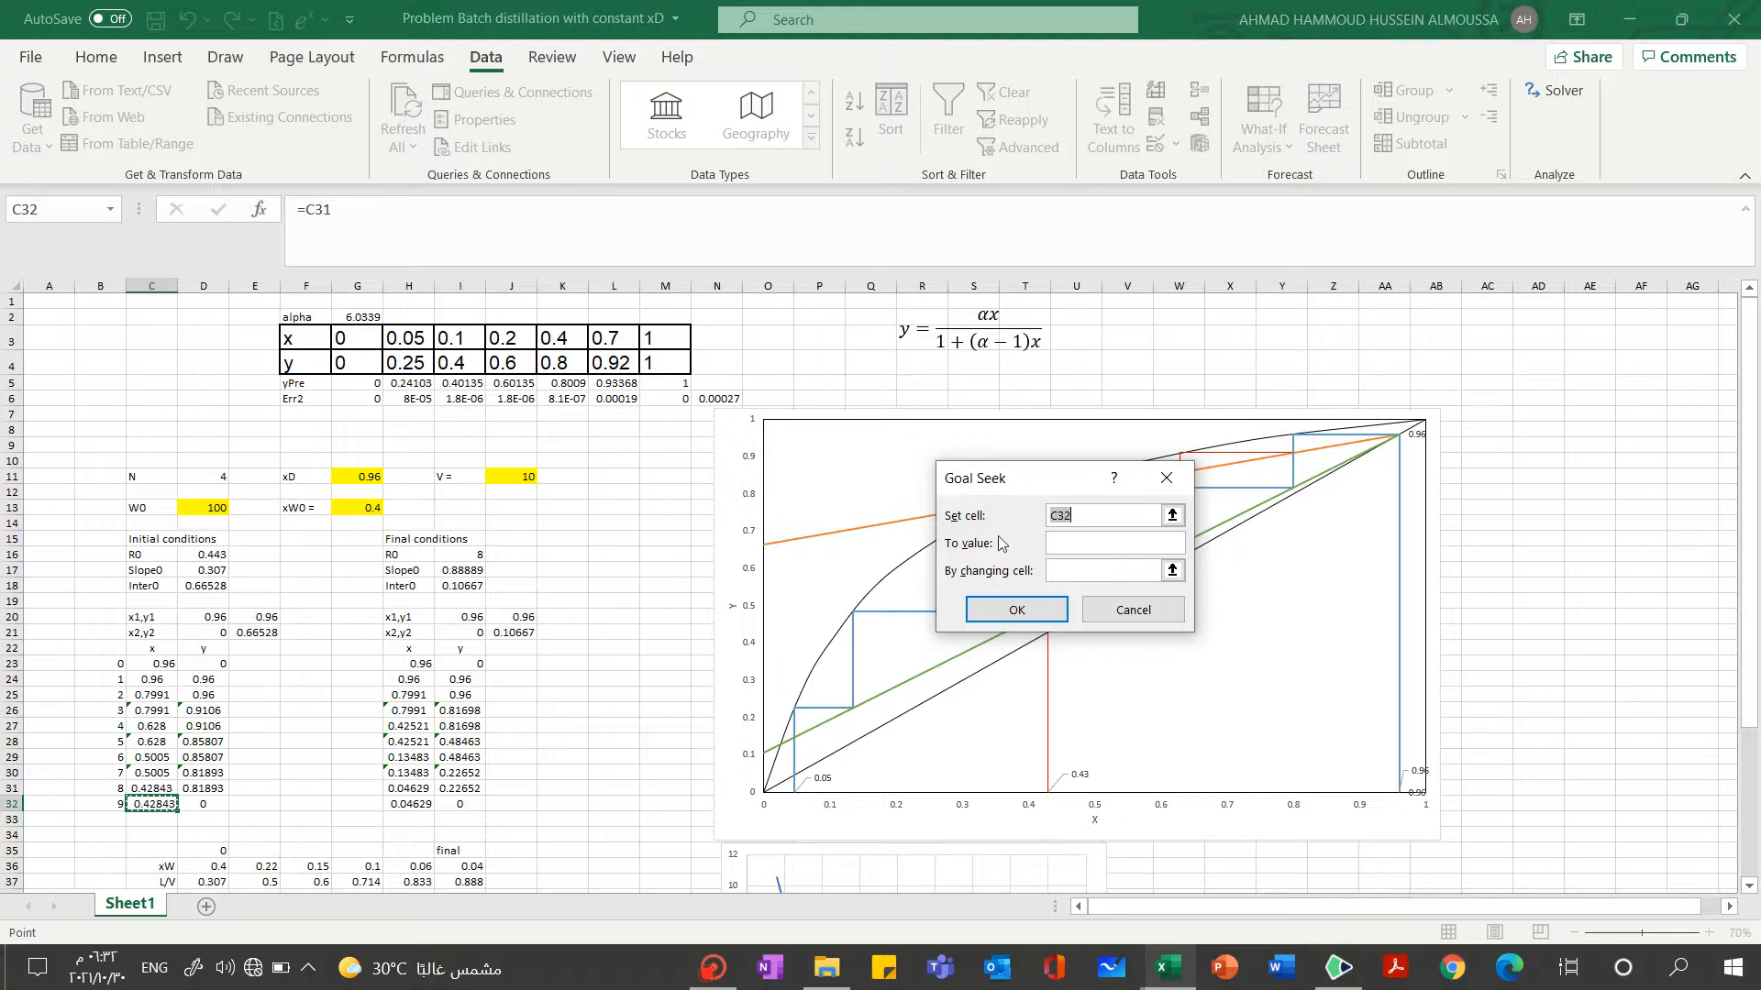
left_click(1071, 541)
left_click(1114, 518)
left_click(1171, 516)
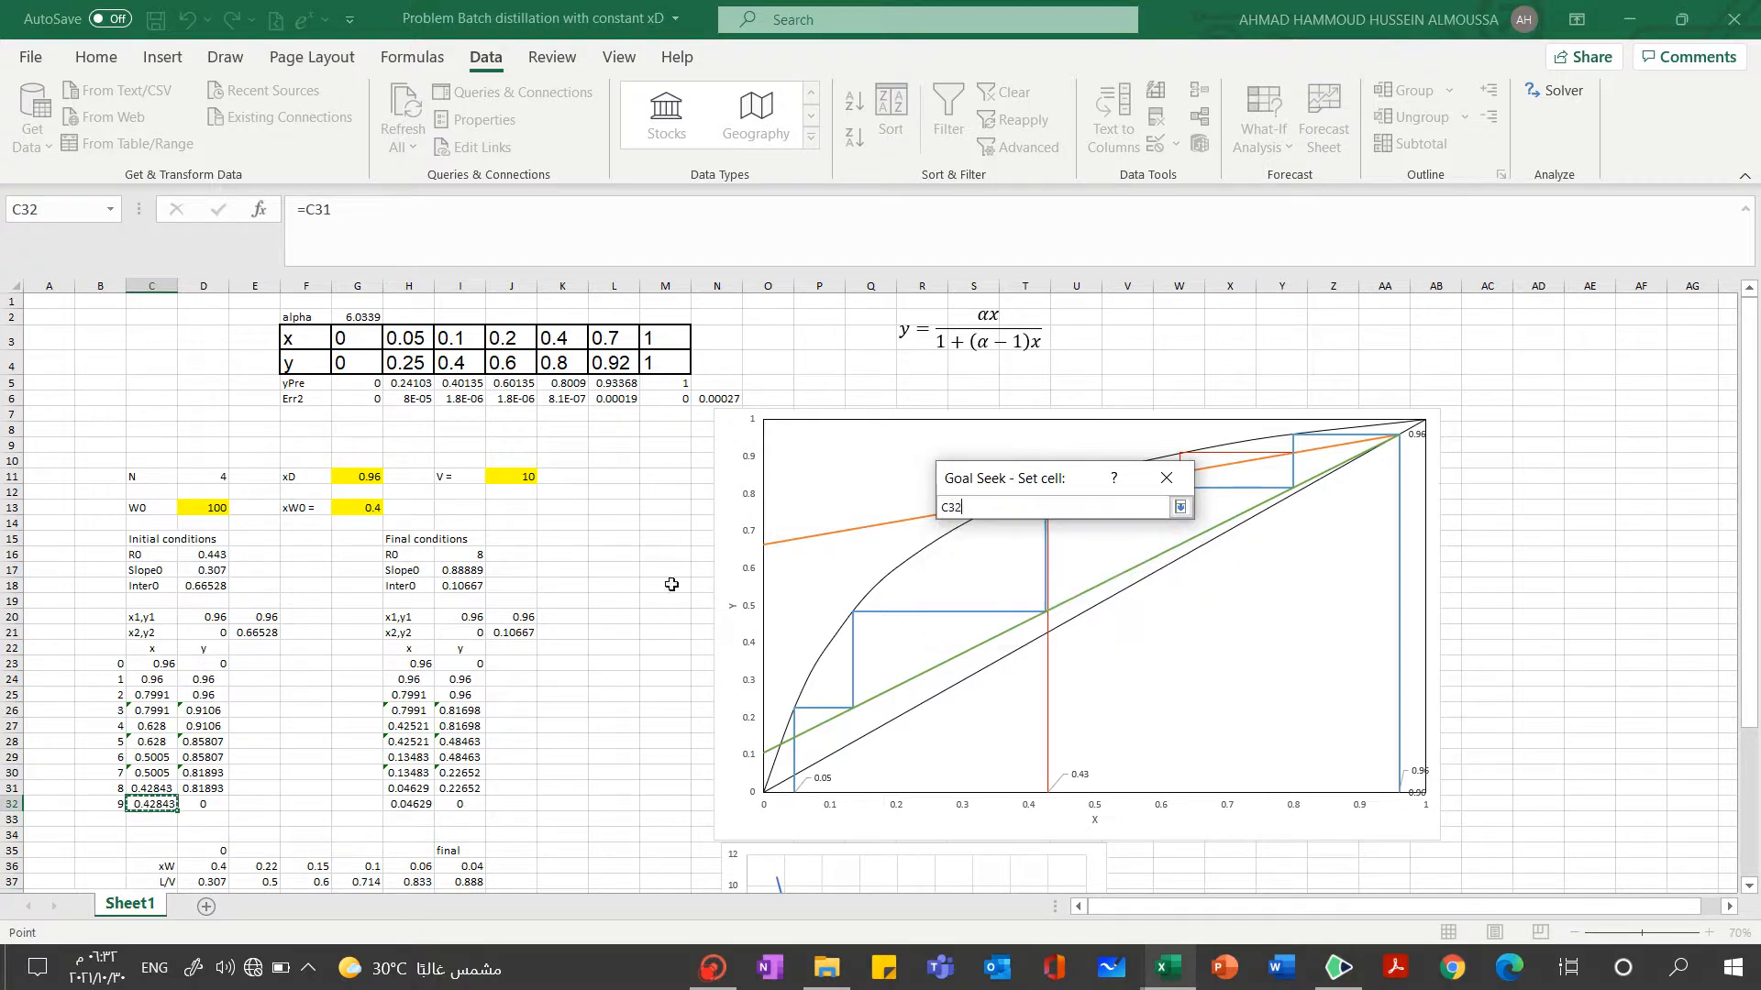
left_click(150, 804)
left_click(1180, 510)
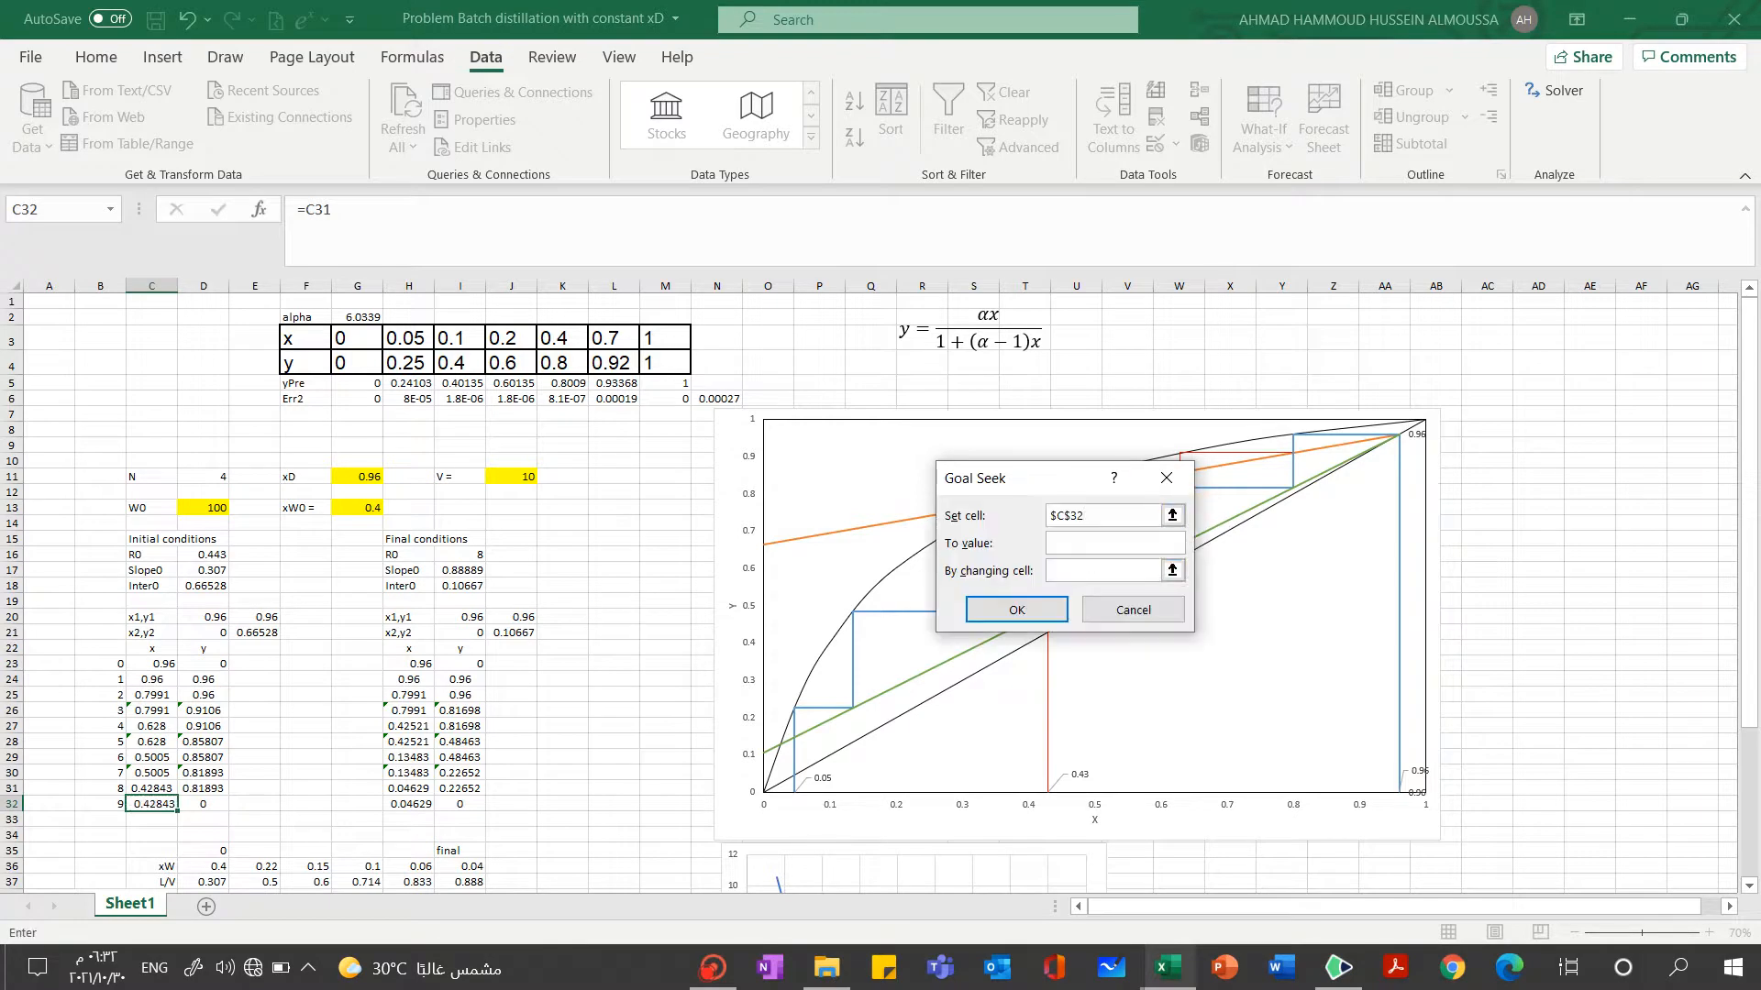
Run the Goal Seek to a value of 0.4 by changing R0 in D16, and accept the solution
left_click(1086, 544)
left_click(1172, 570)
left_click(203, 553)
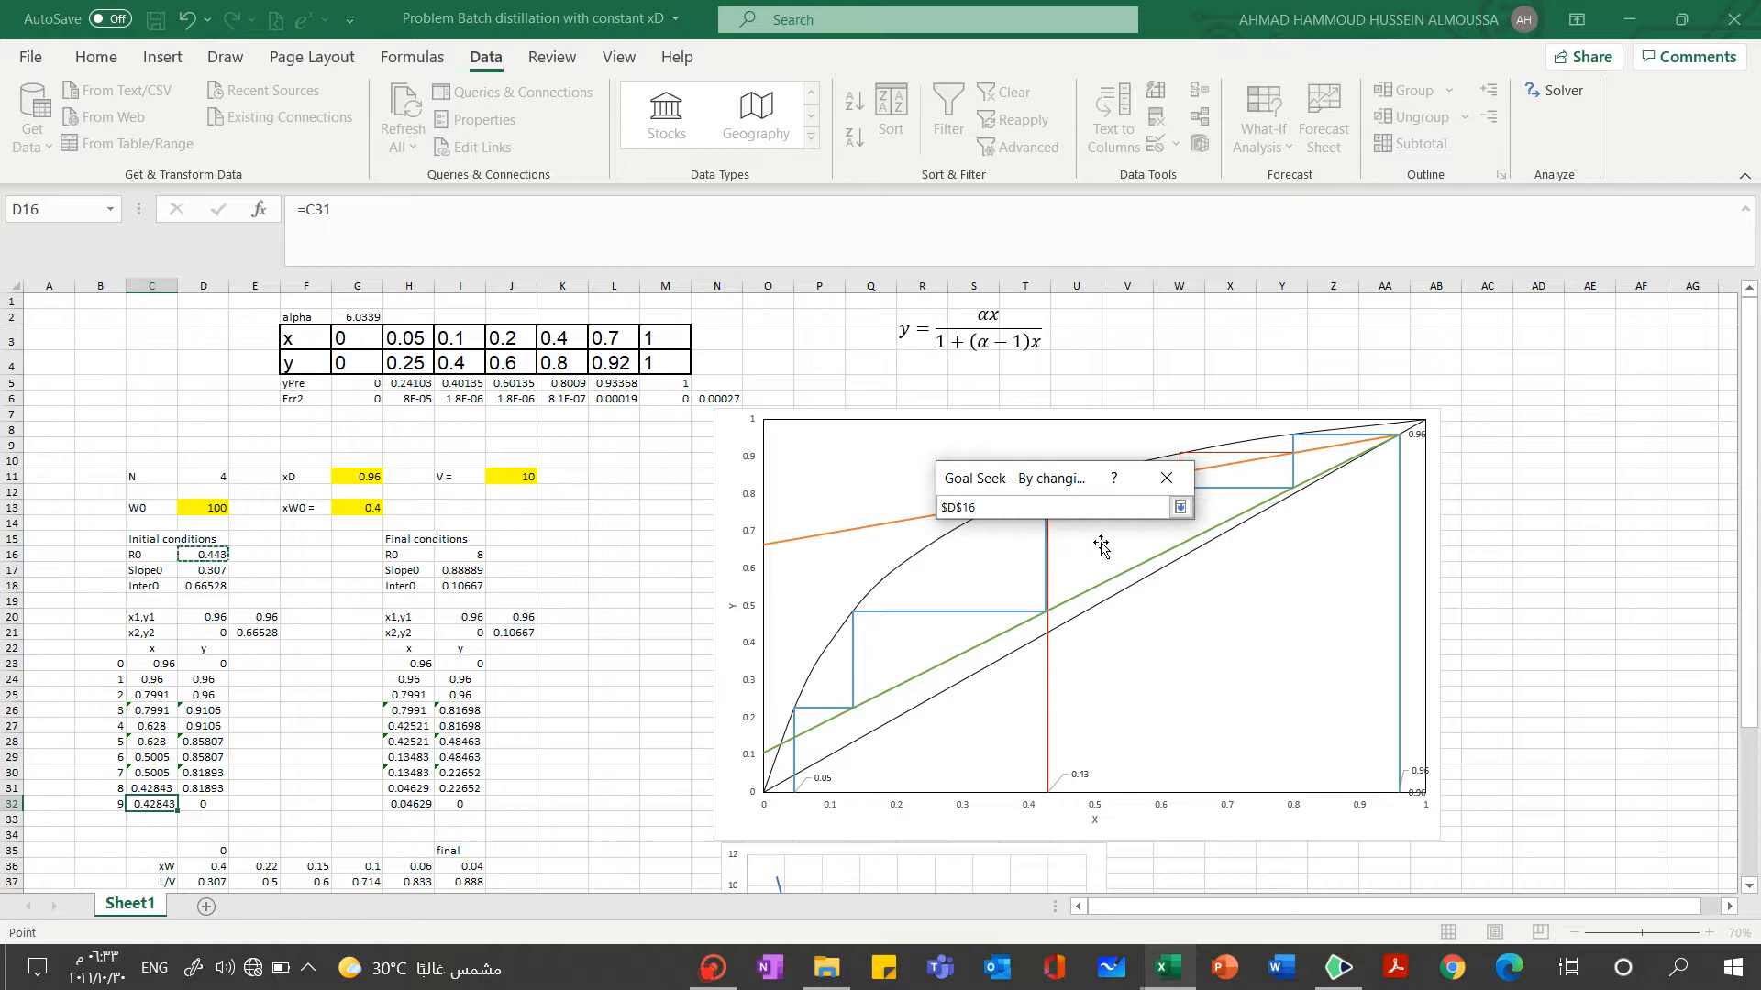
left_click(1181, 509)
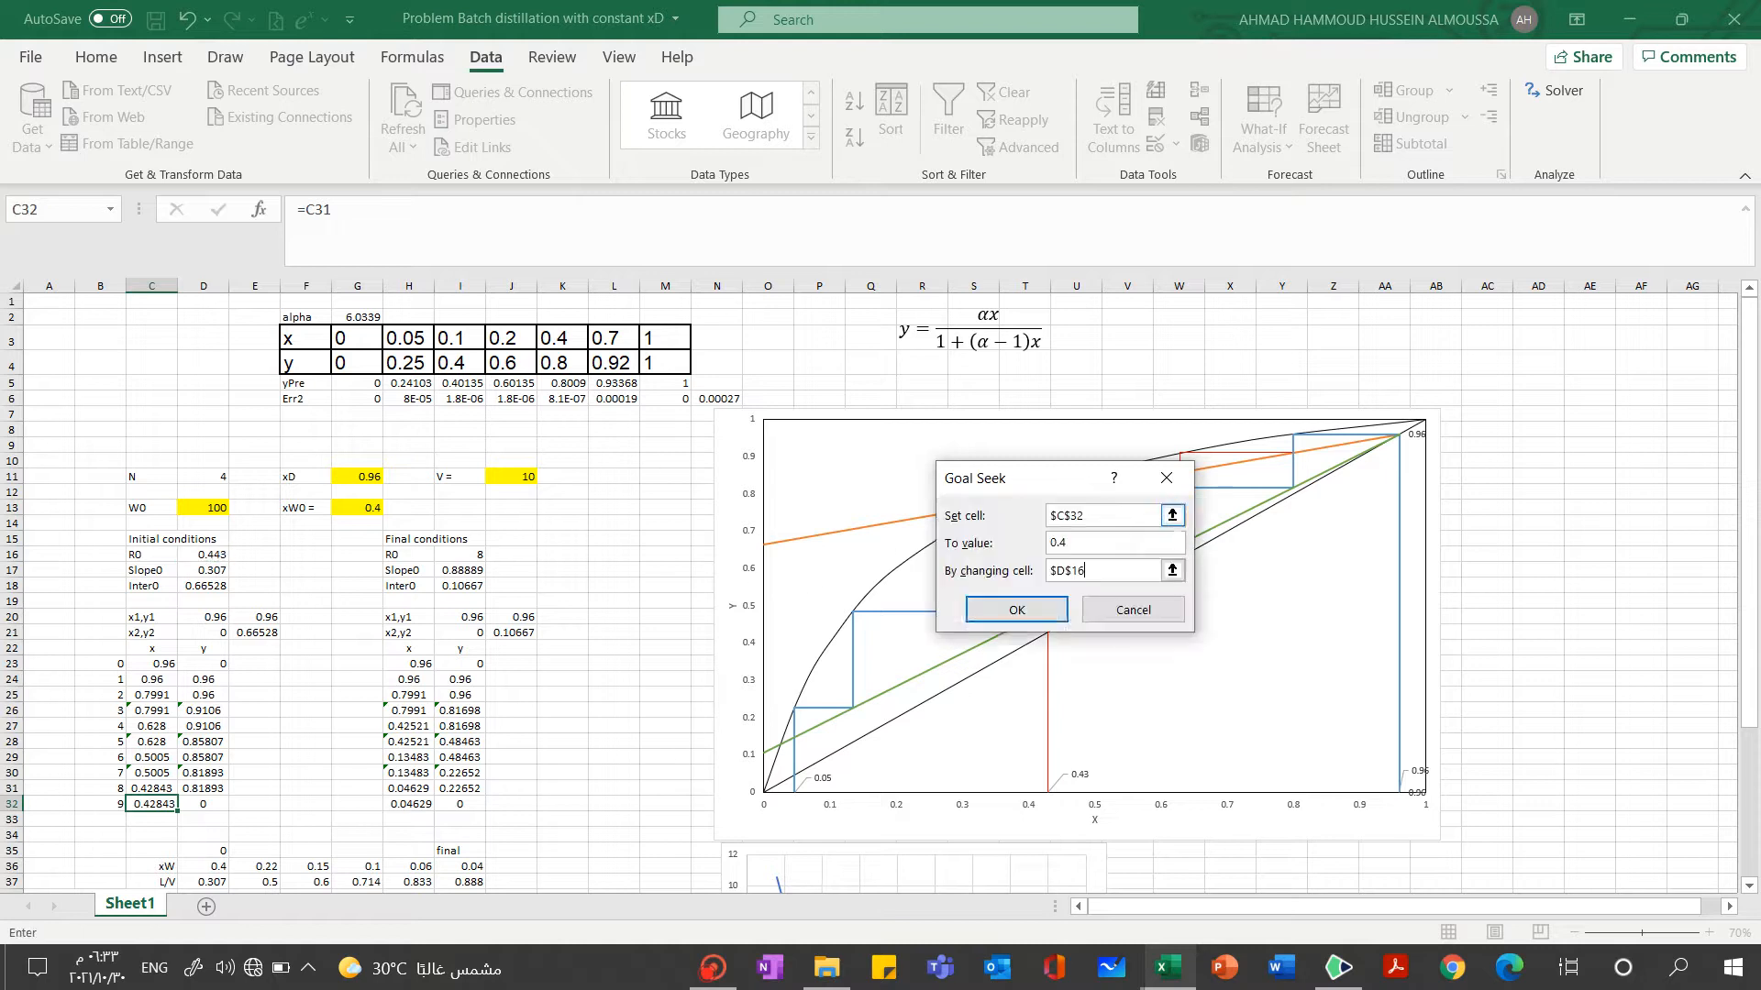
left_click(1010, 612)
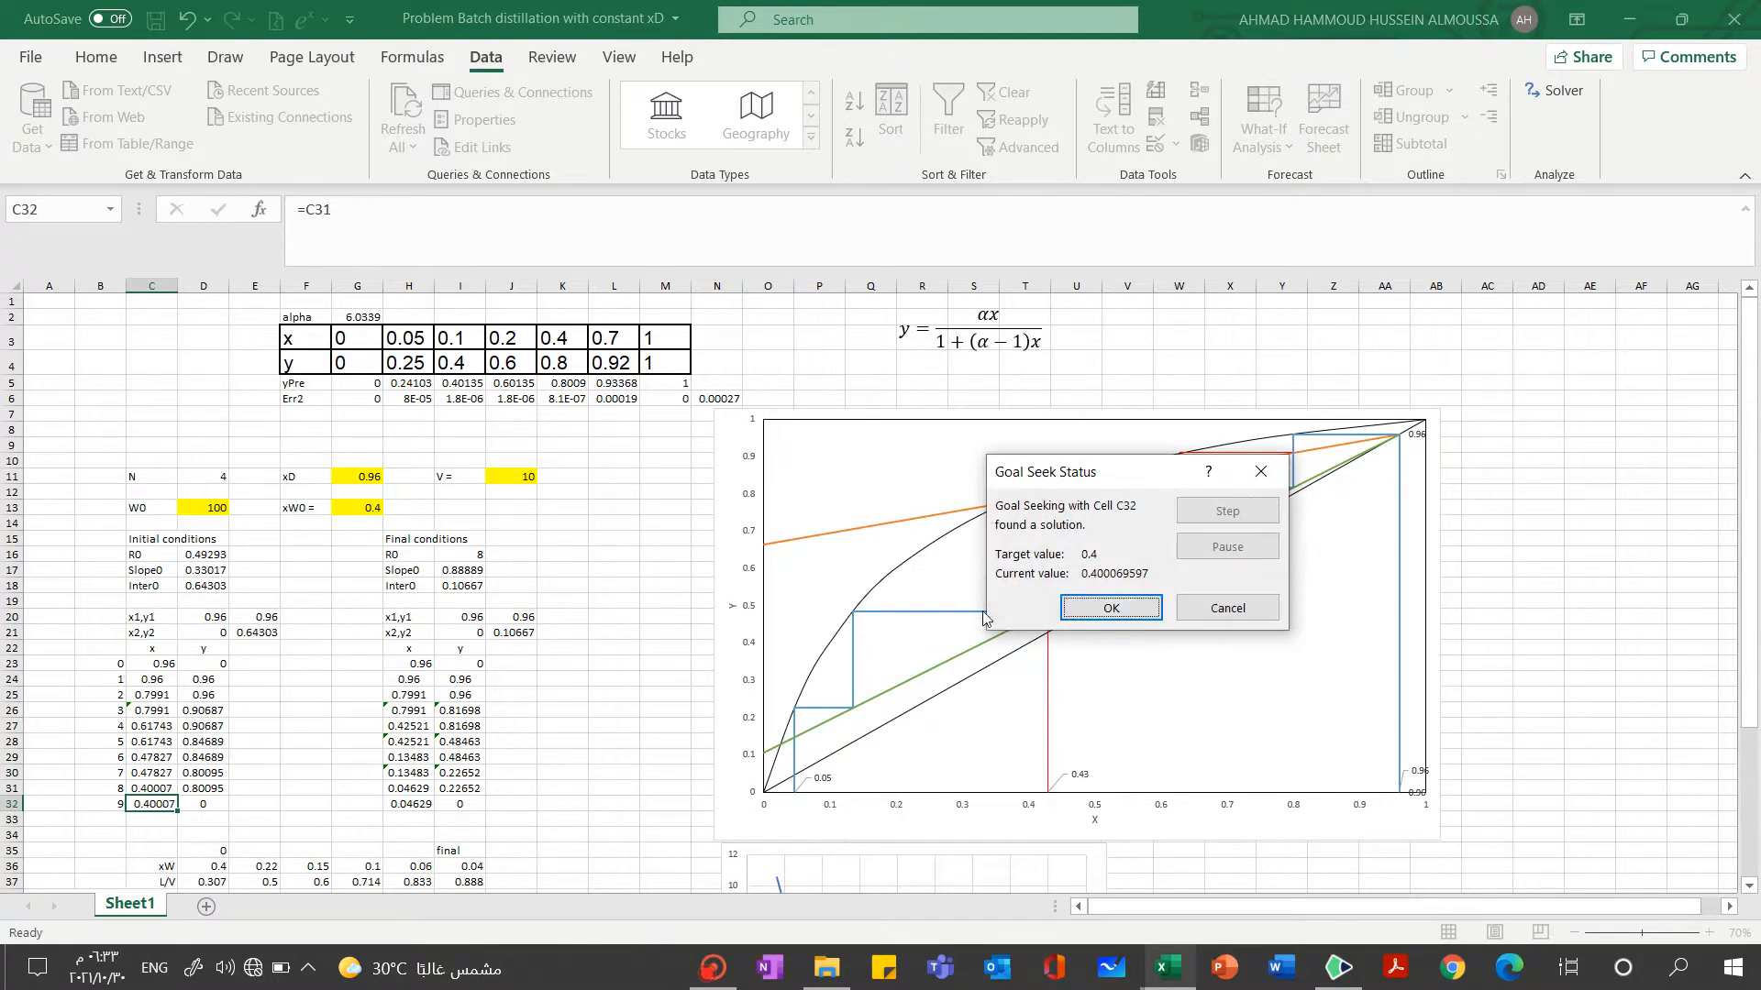
left_click(1105, 607)
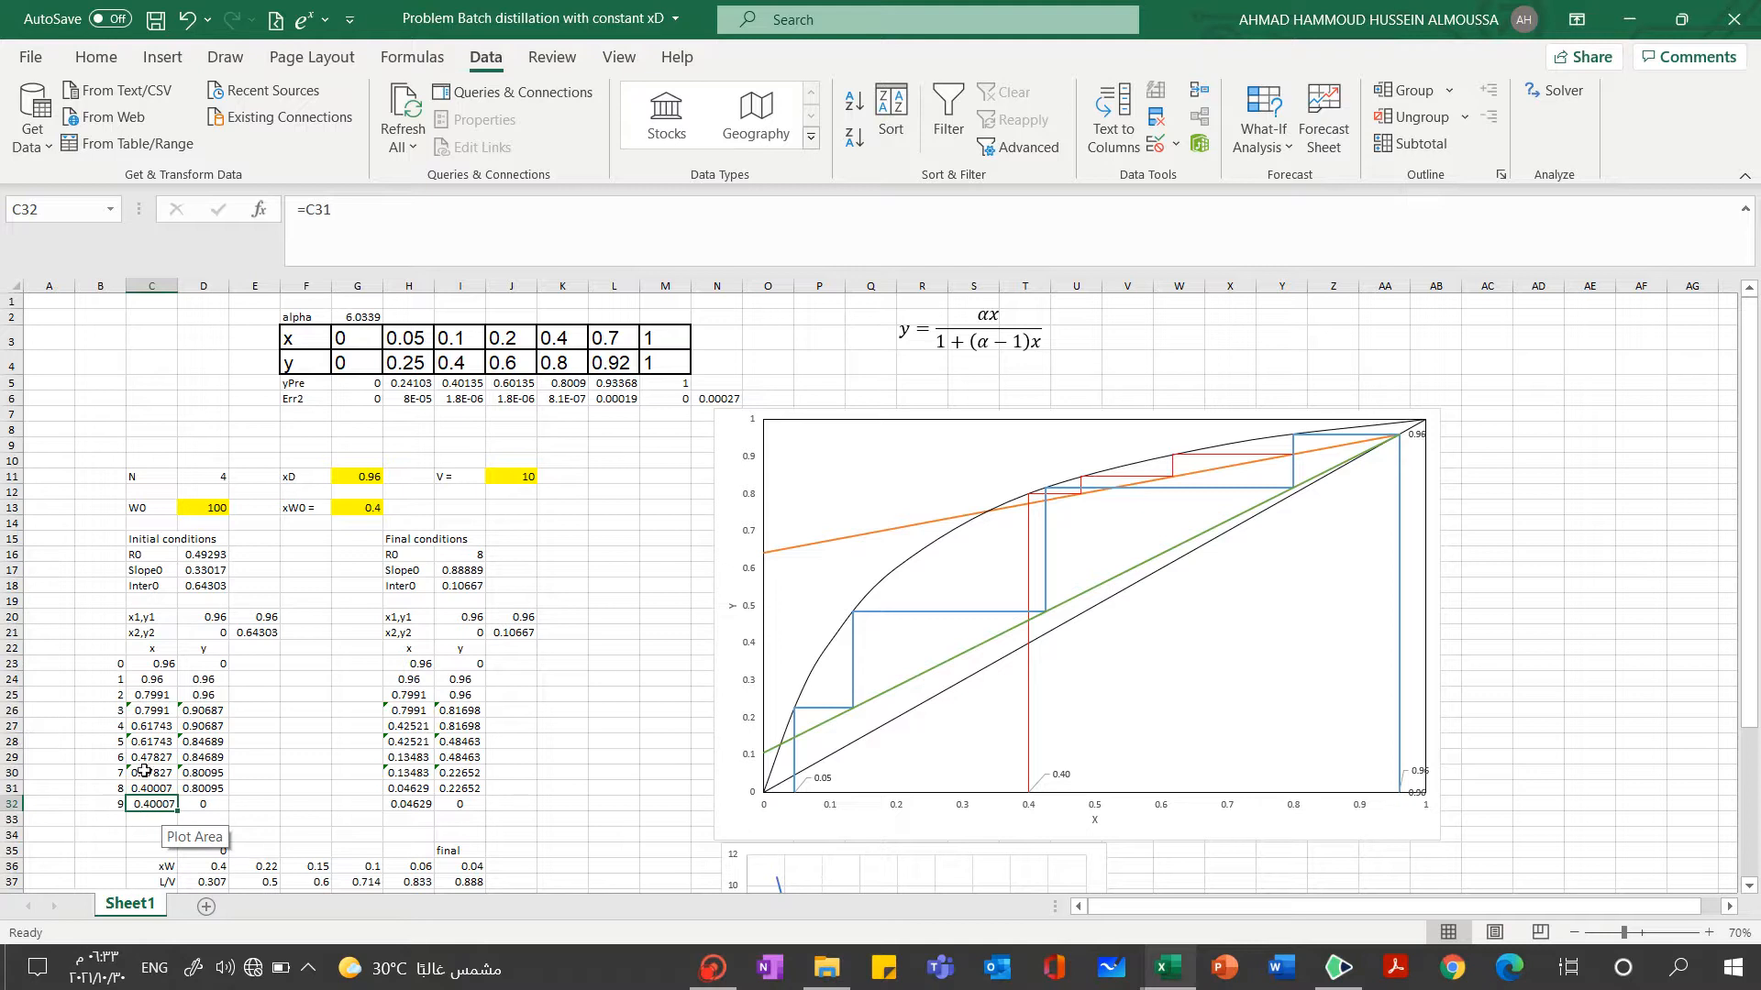
Examine the formulas for the initial operating line's slope in D17 and intercept in D18
left_click(204, 556)
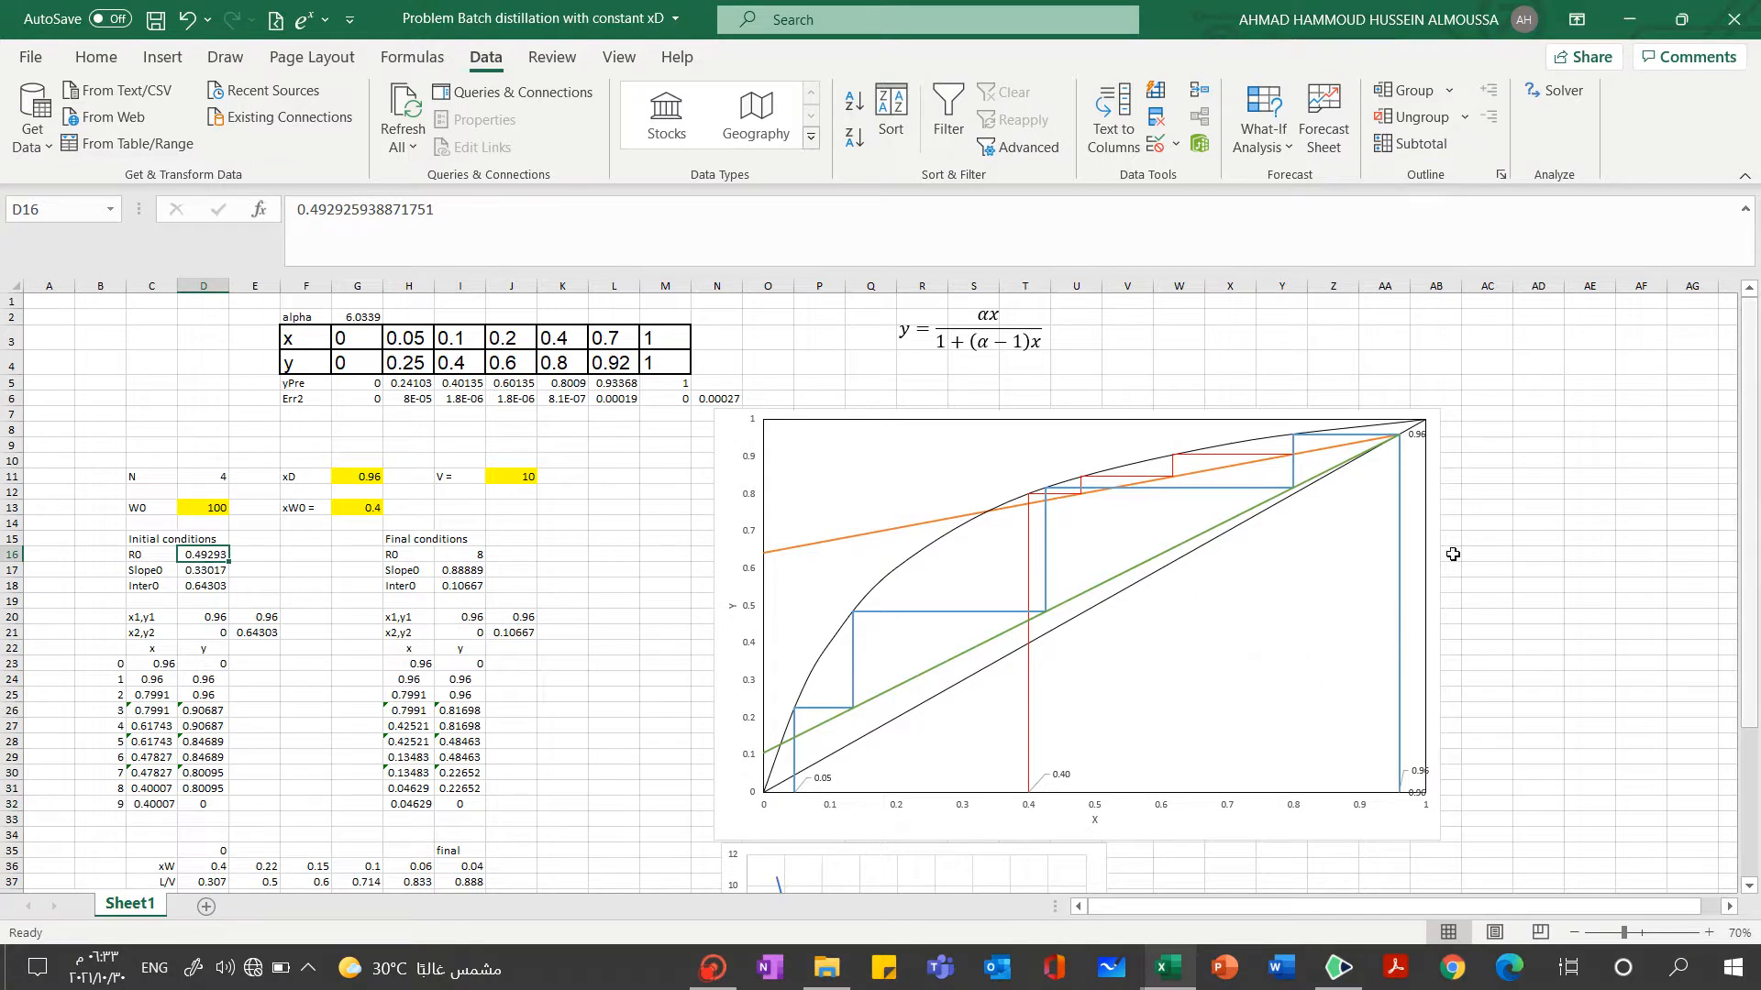
left_click(207, 571)
left_click(557, 228)
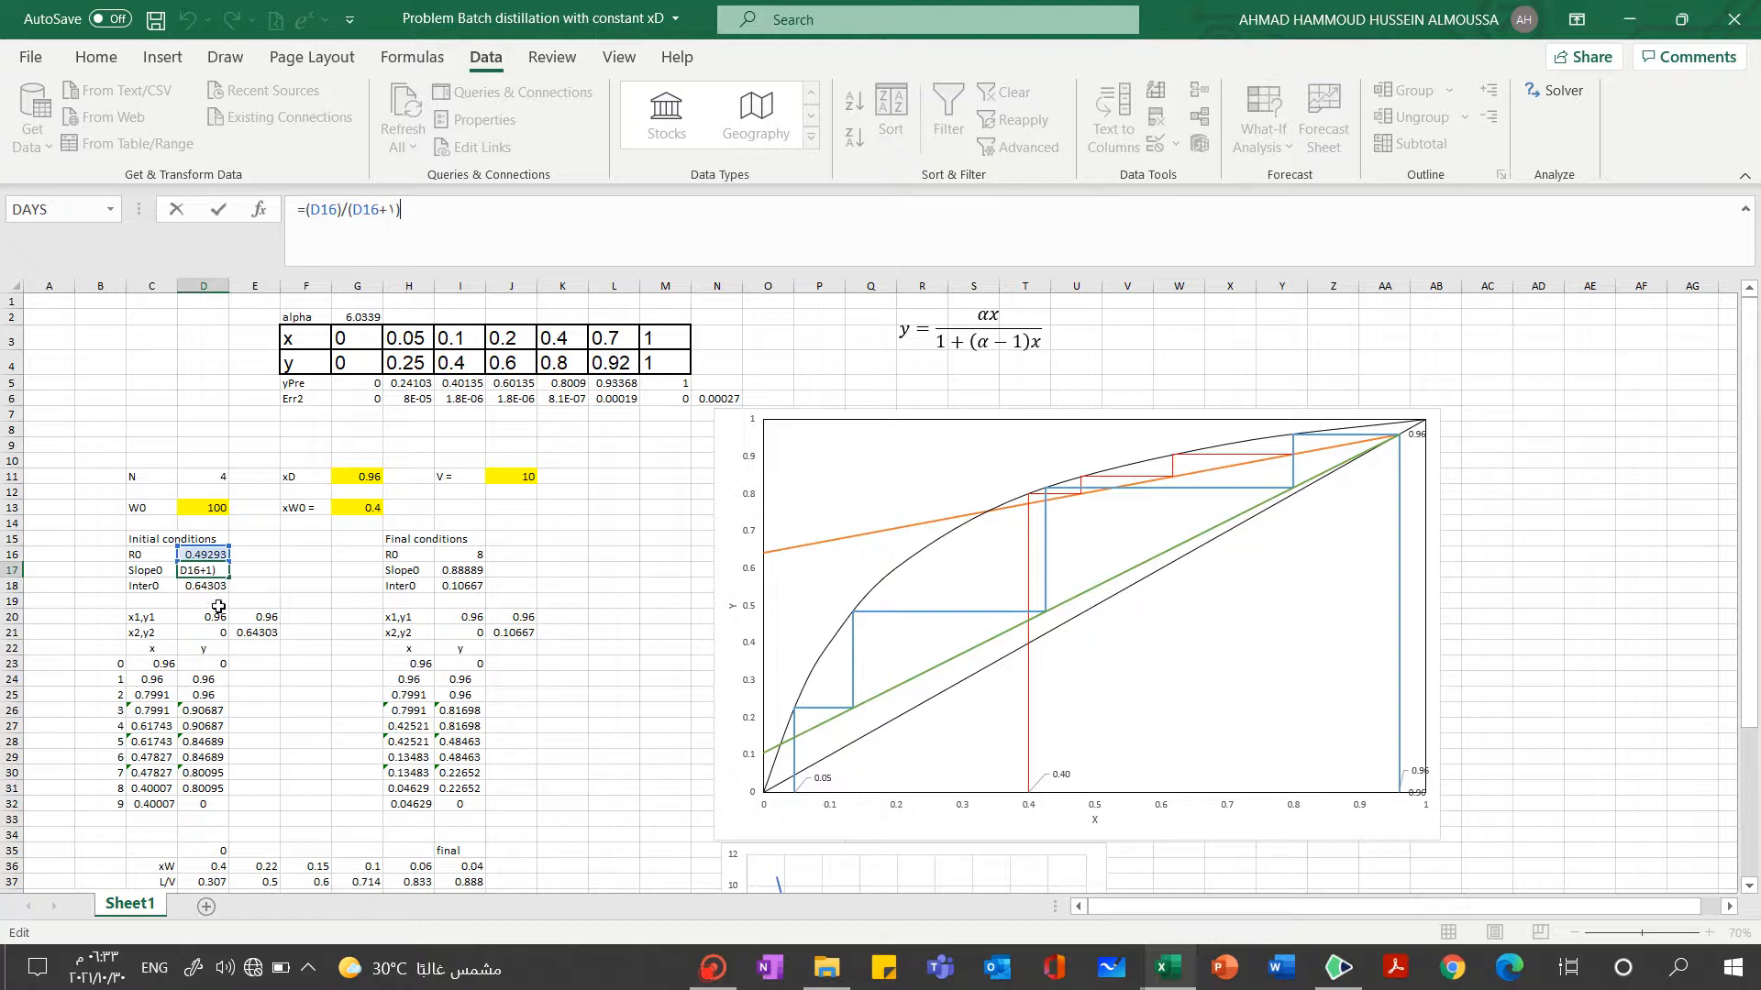
left_click(245, 585)
left_click(207, 587)
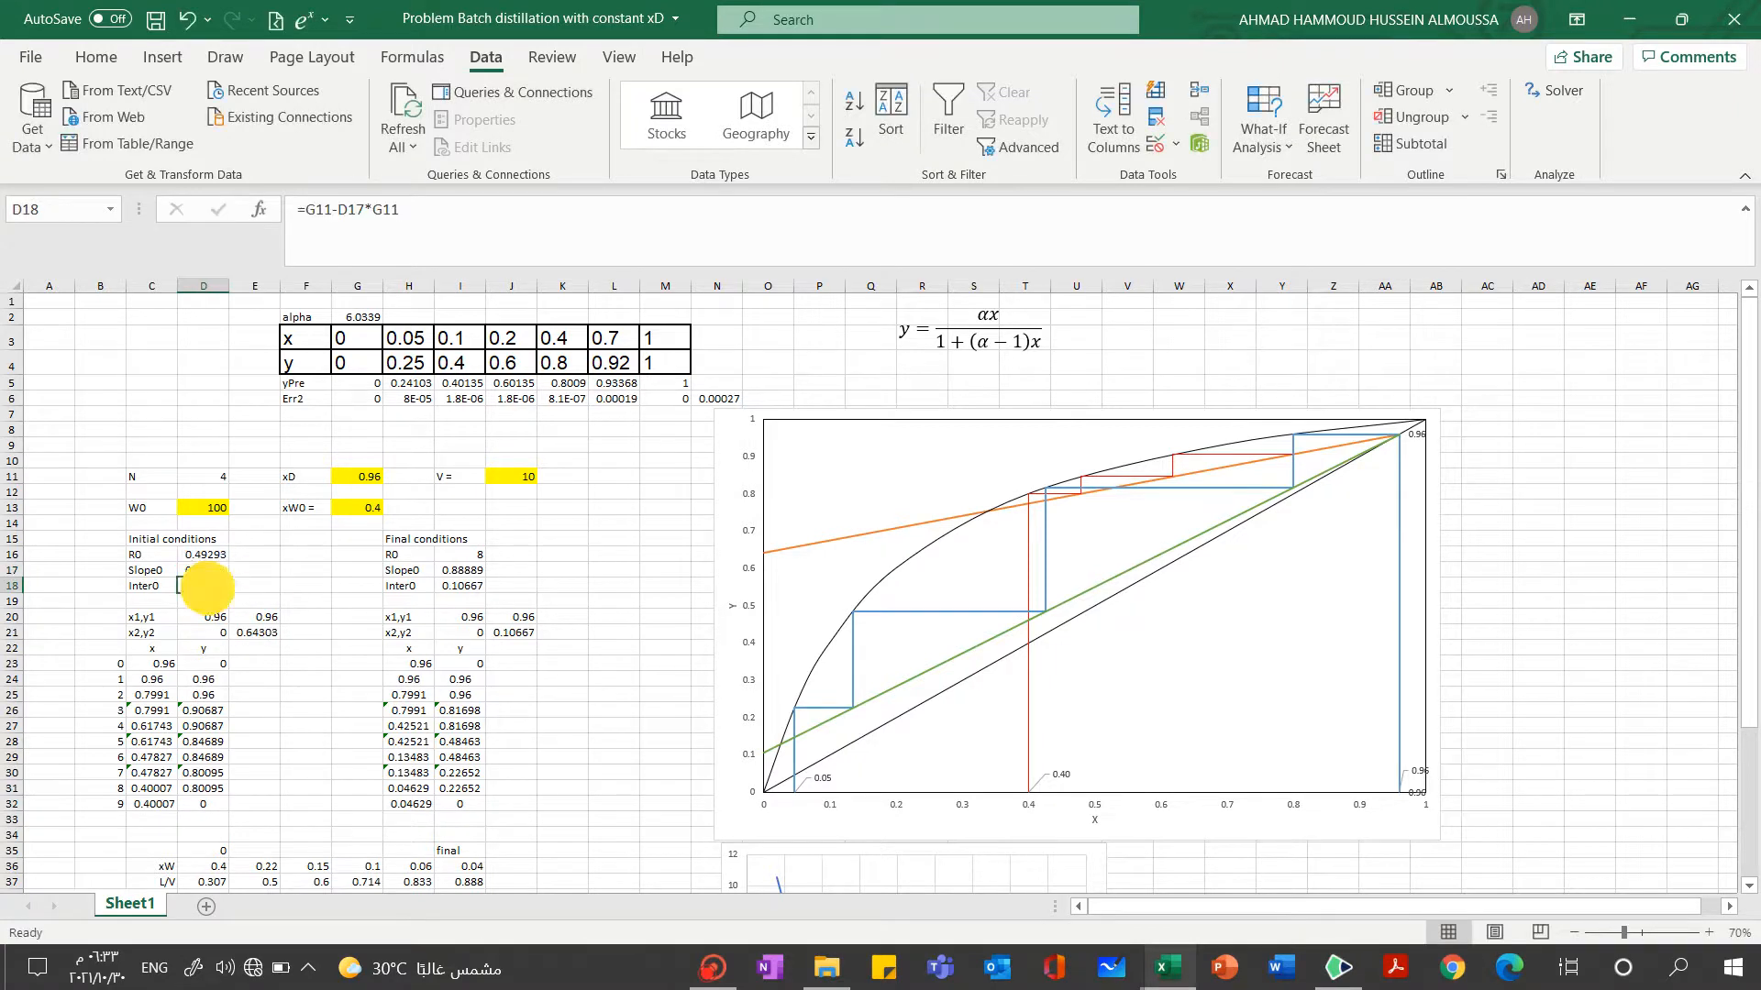
left_click(452, 215)
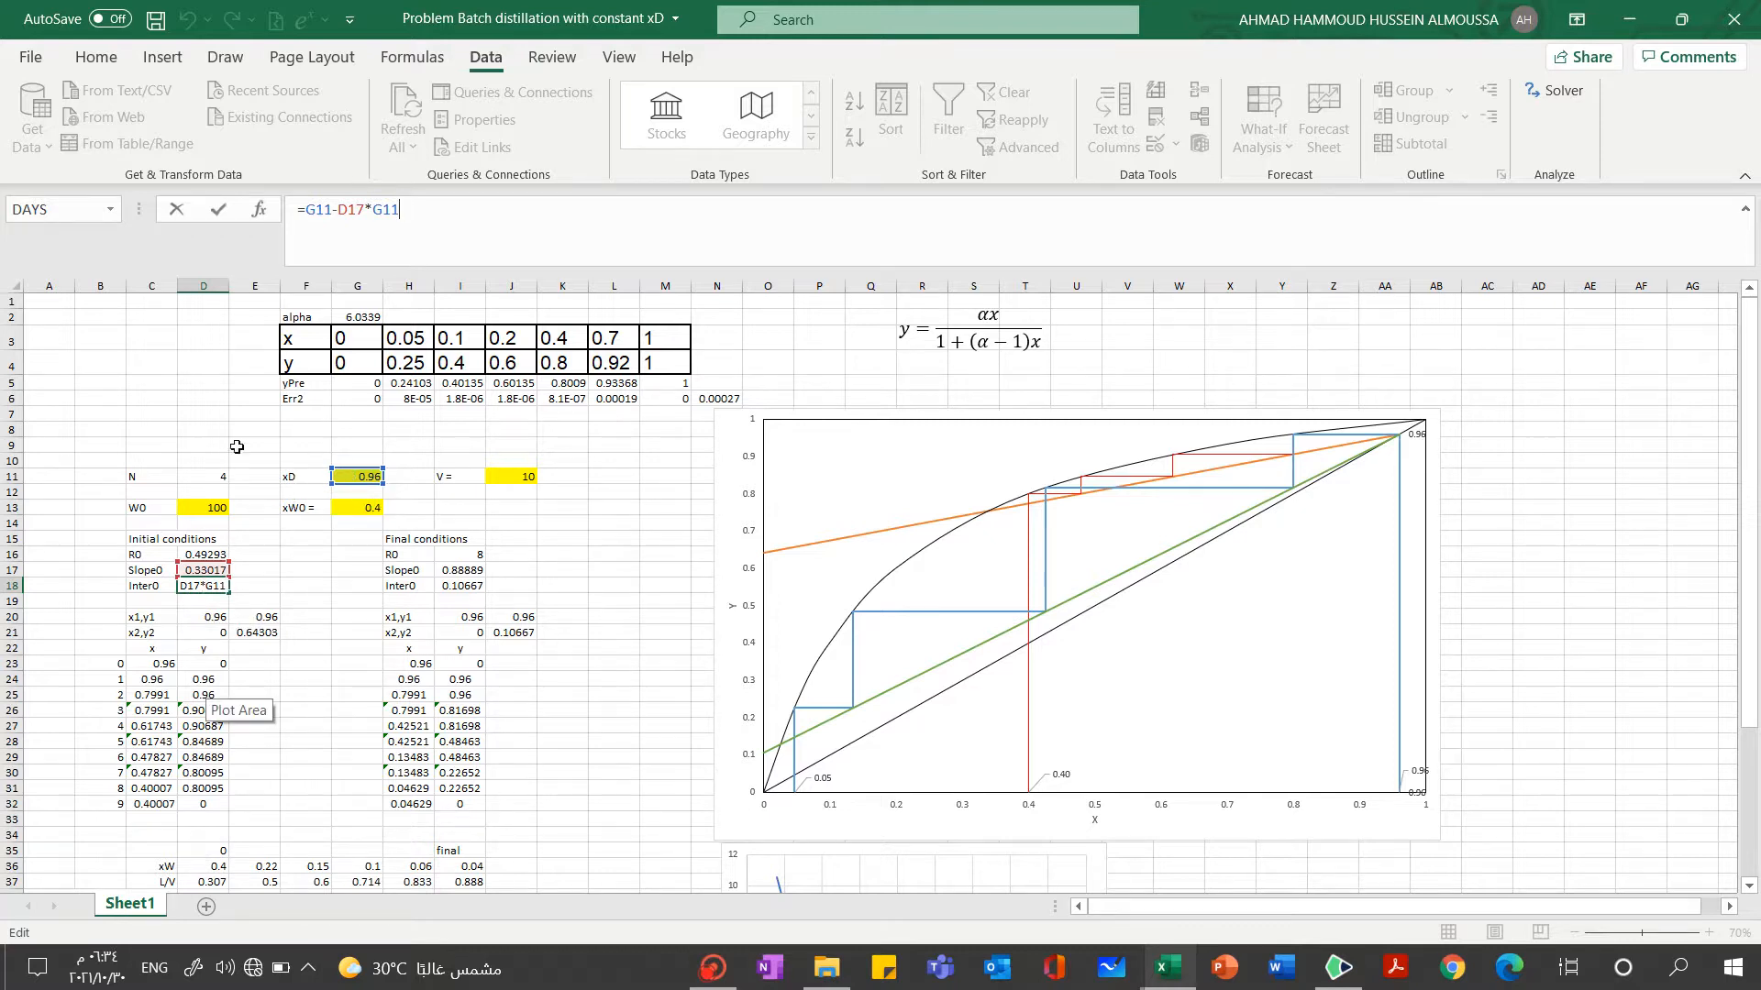
left_click(168, 413)
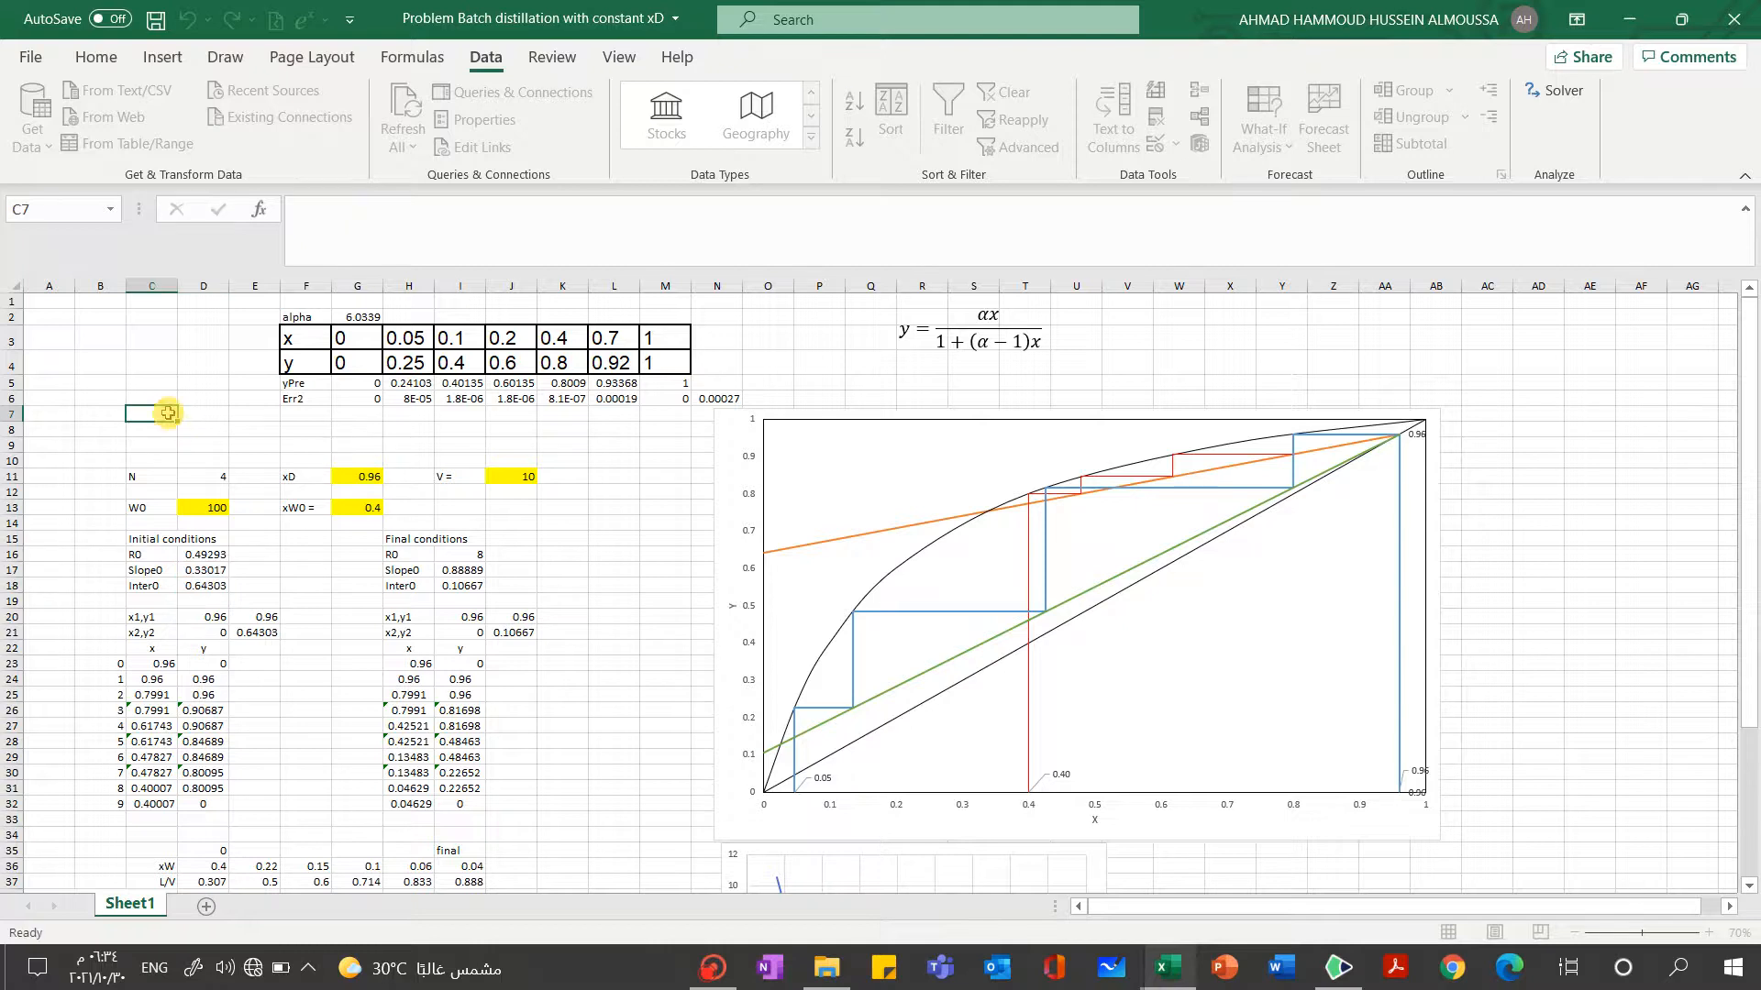
left_click(204, 587)
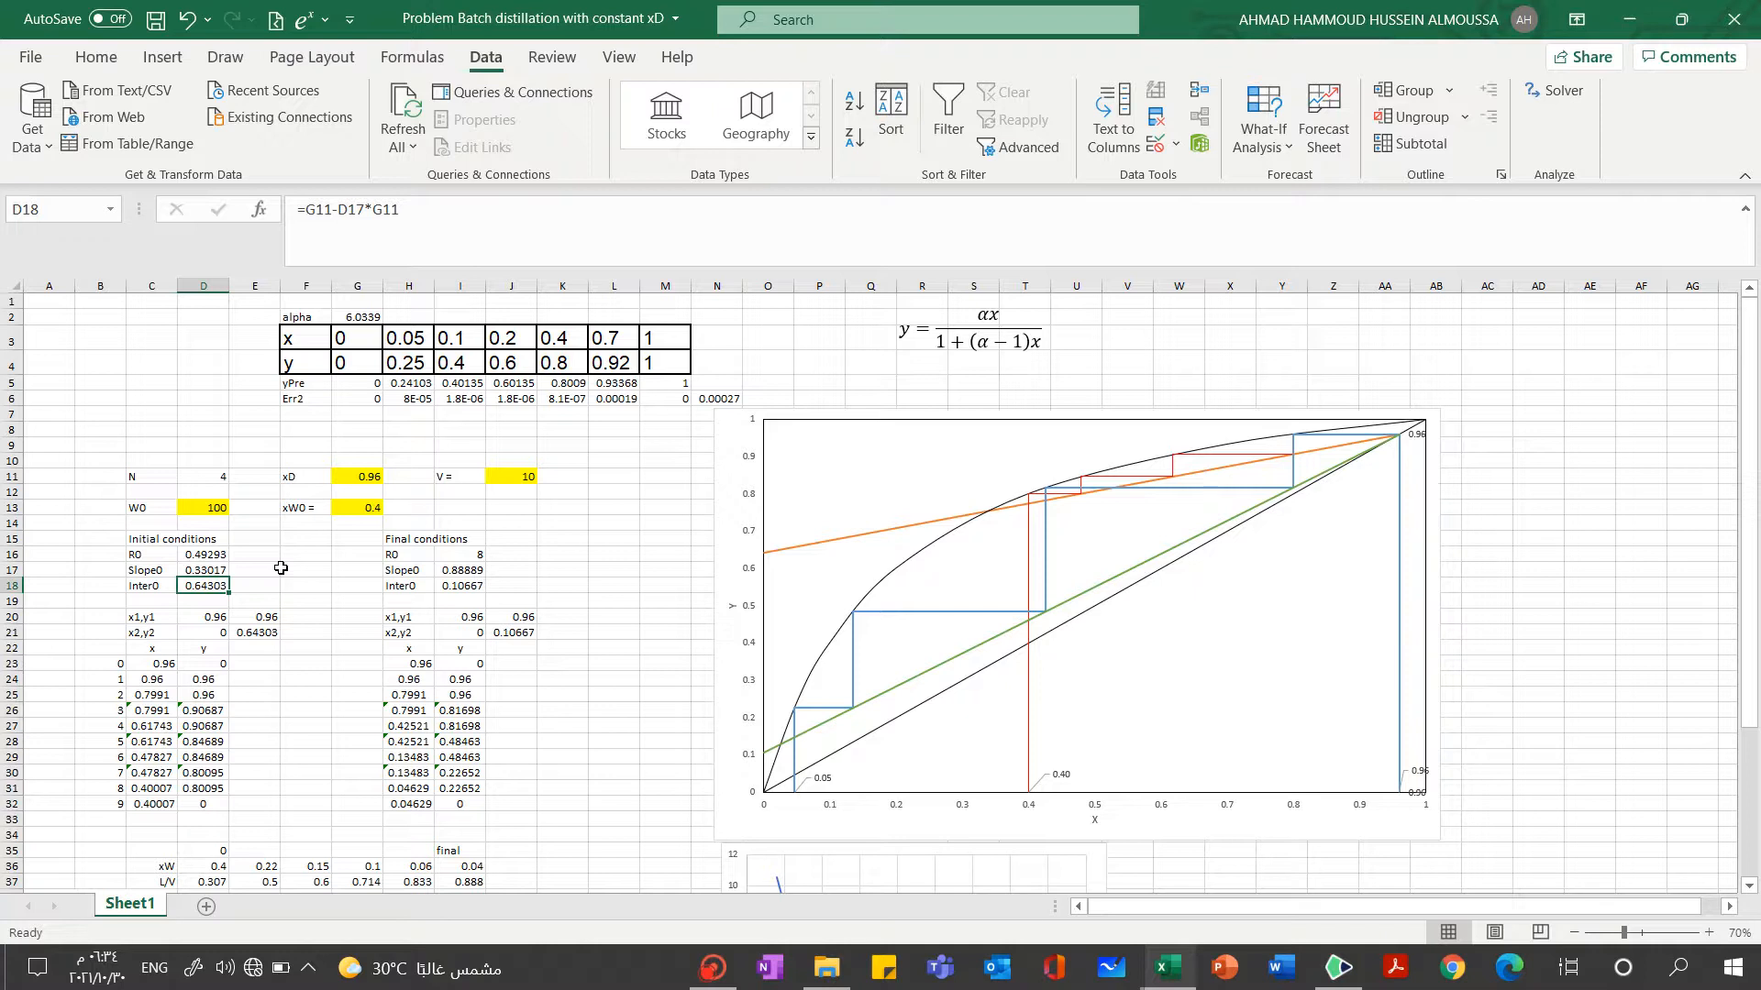
left_click(281, 568)
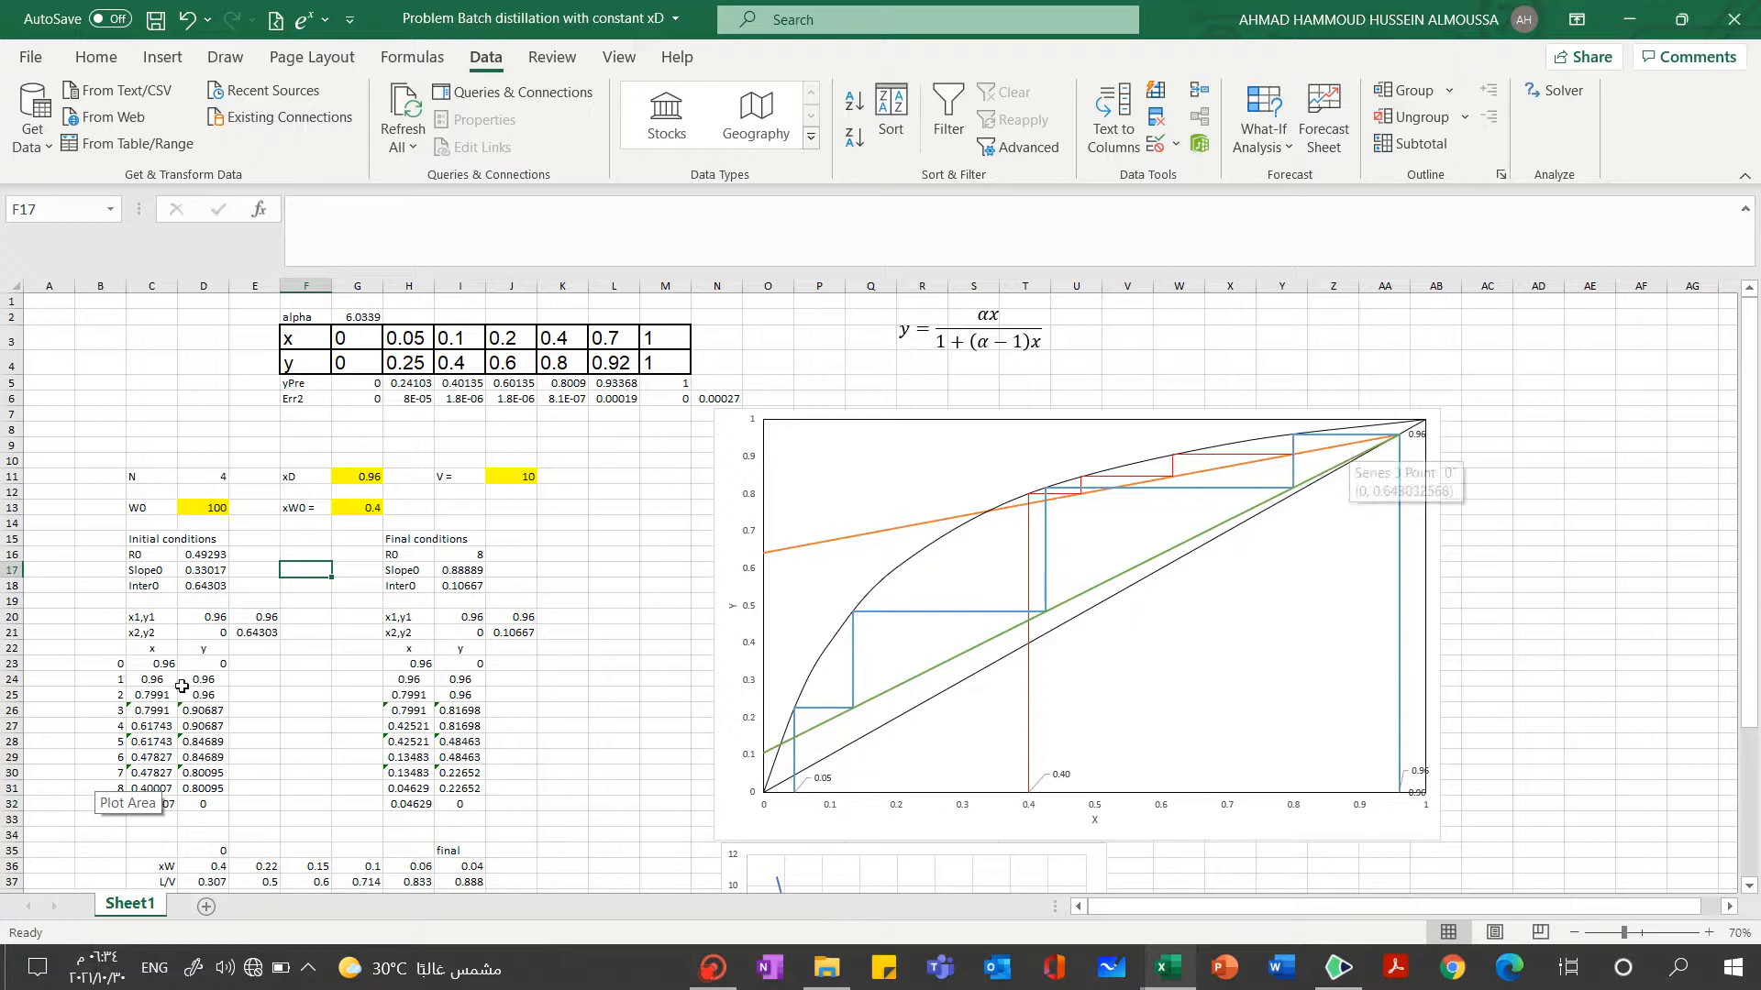
Examine the formulas of the last initial-conditions stages in cells C30, C31 and D31
left_click(48, 773)
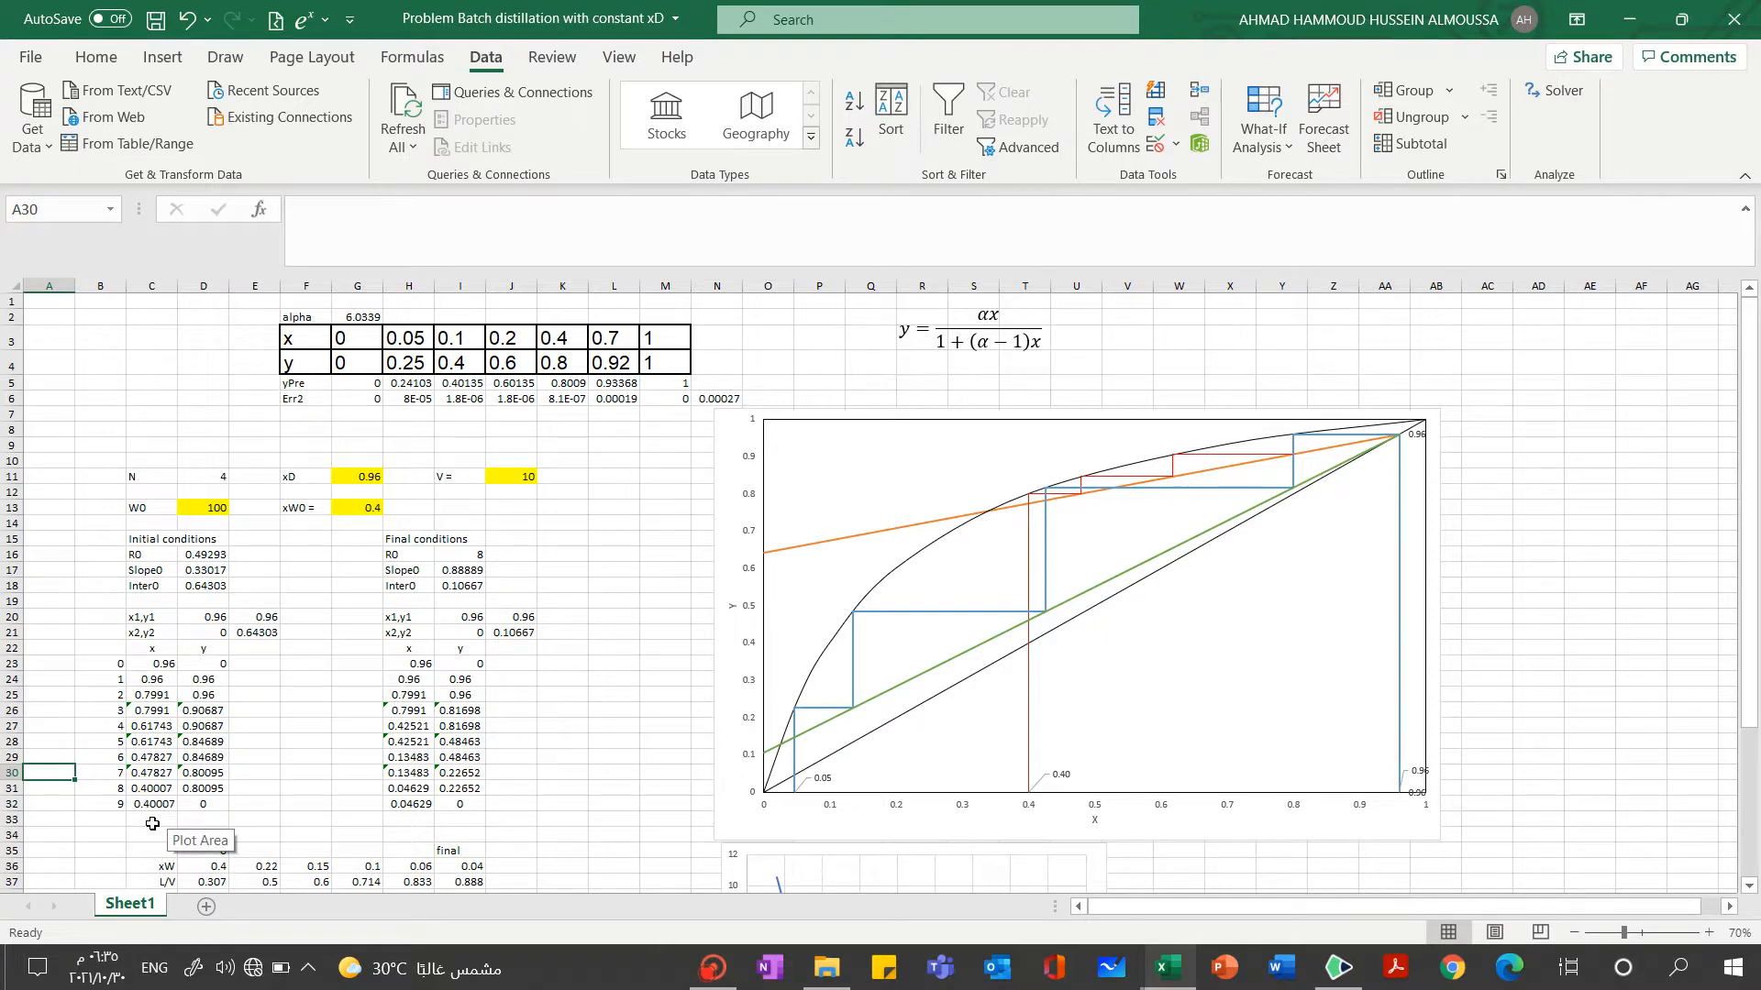
left_click(149, 770)
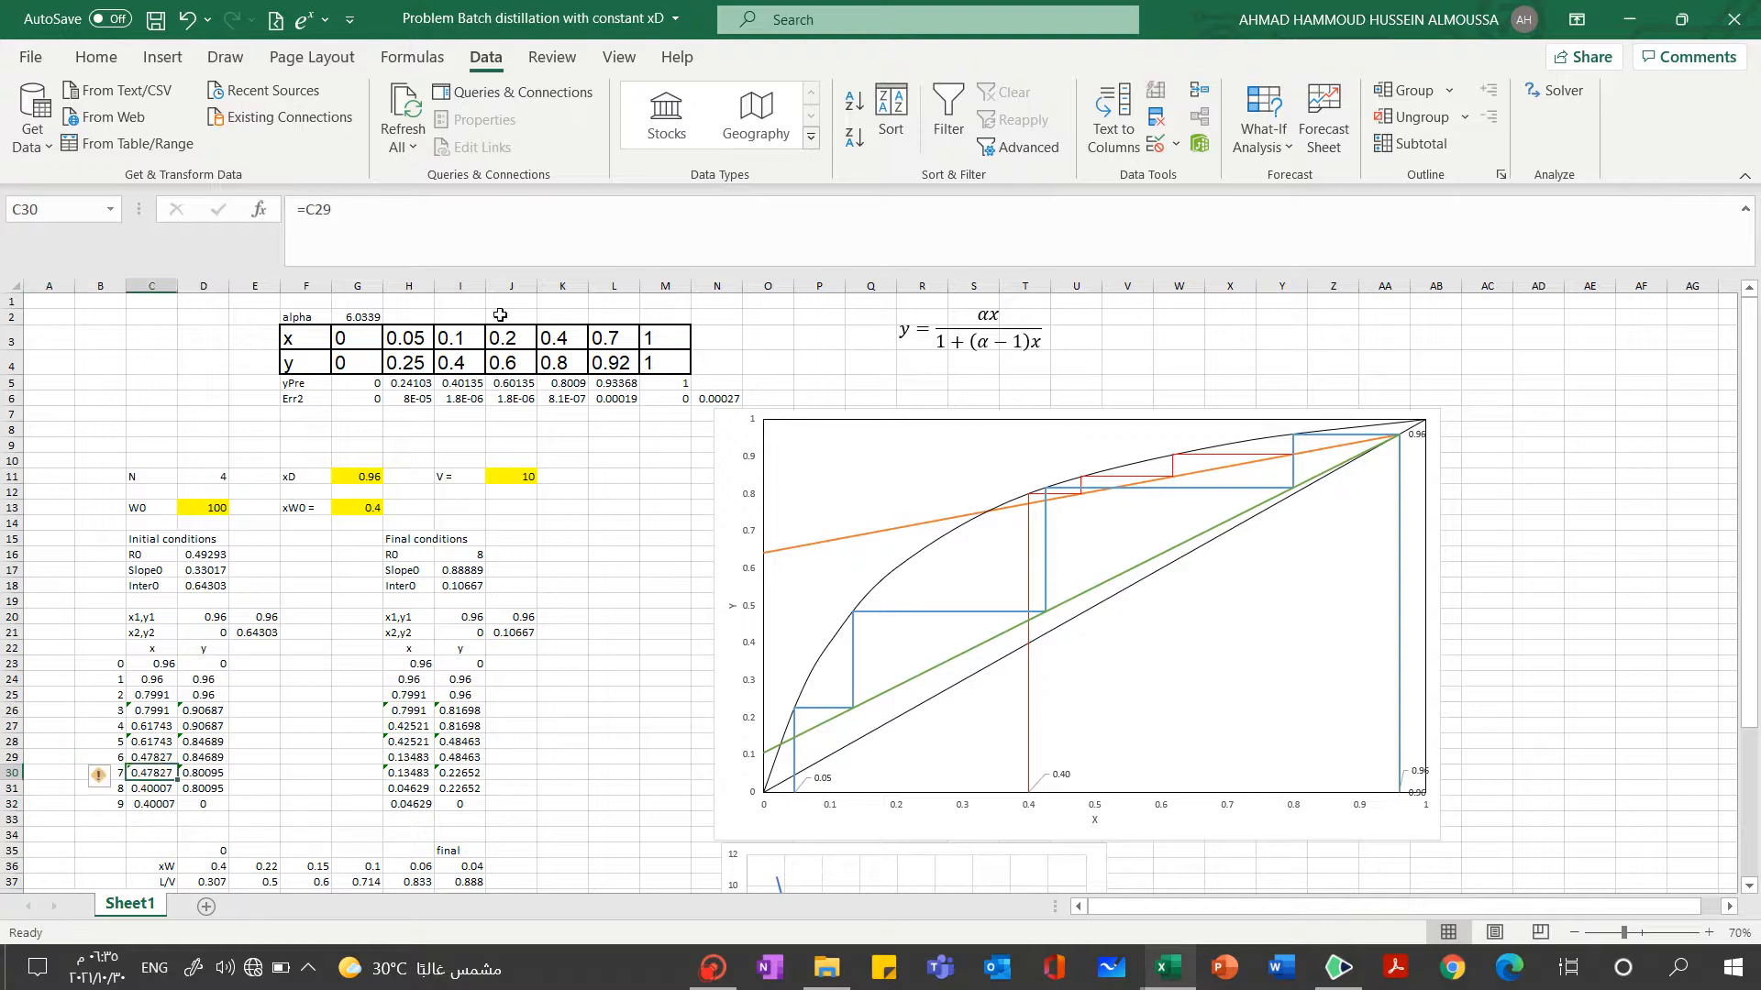
left_click(151, 789)
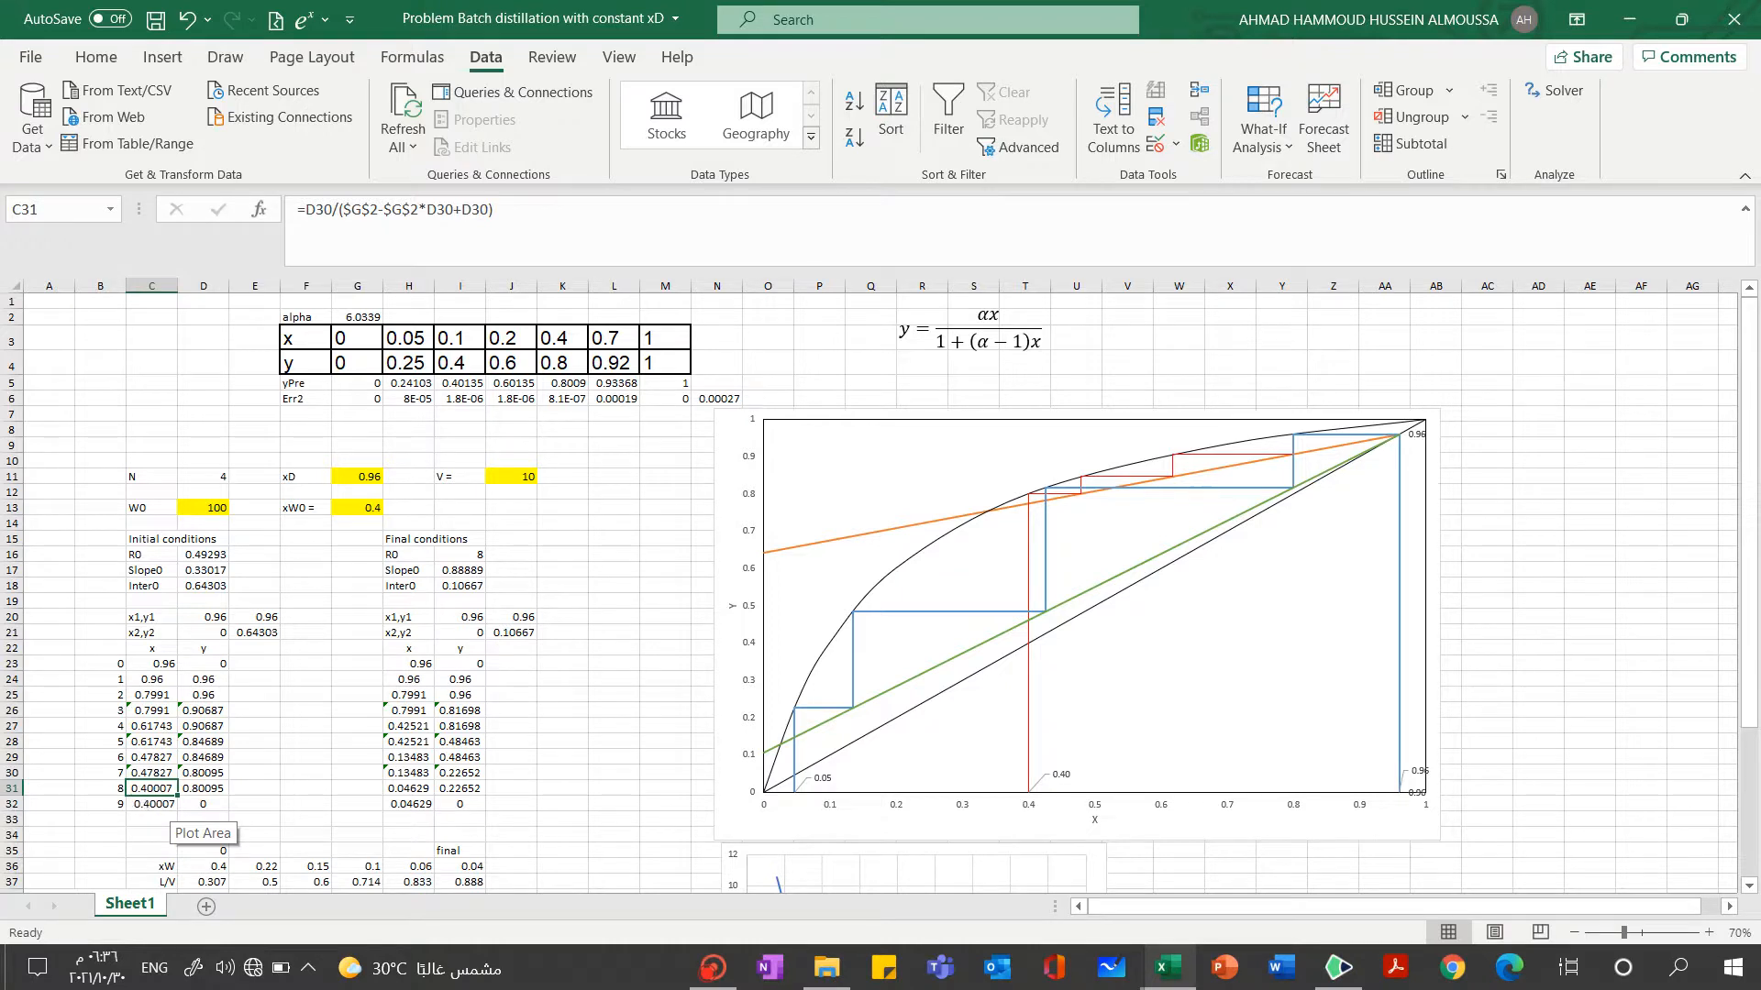
left_click(253, 788)
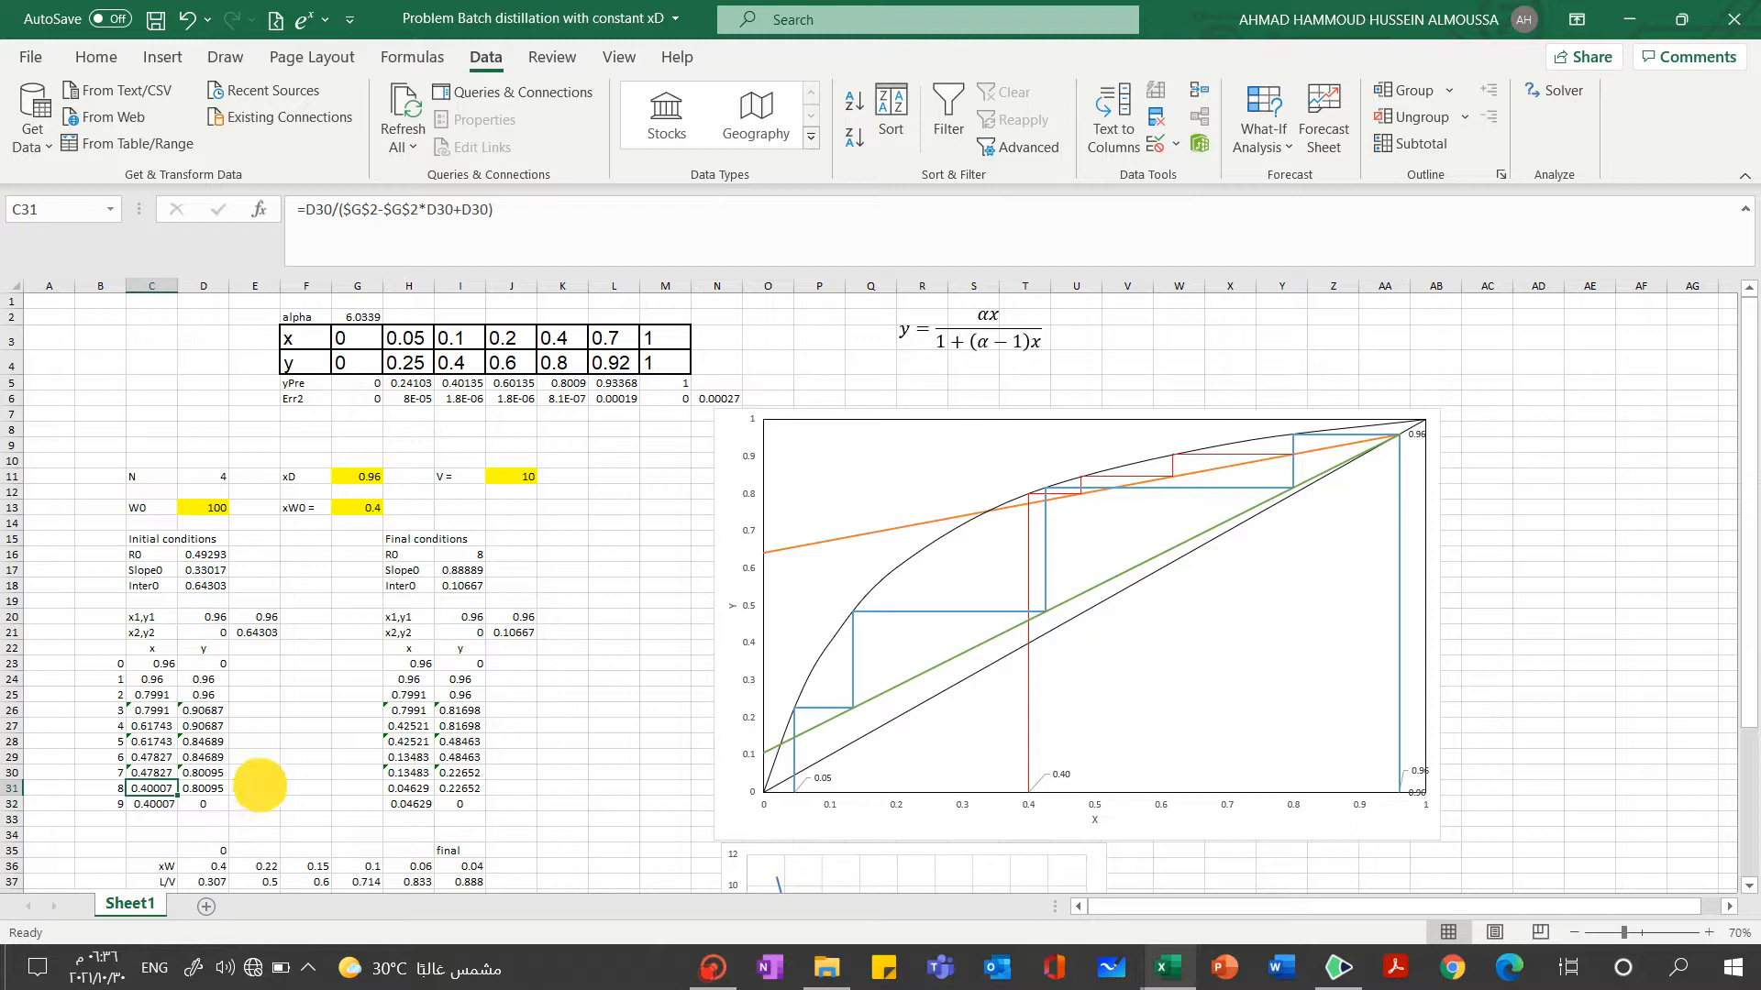
left_click(219, 788)
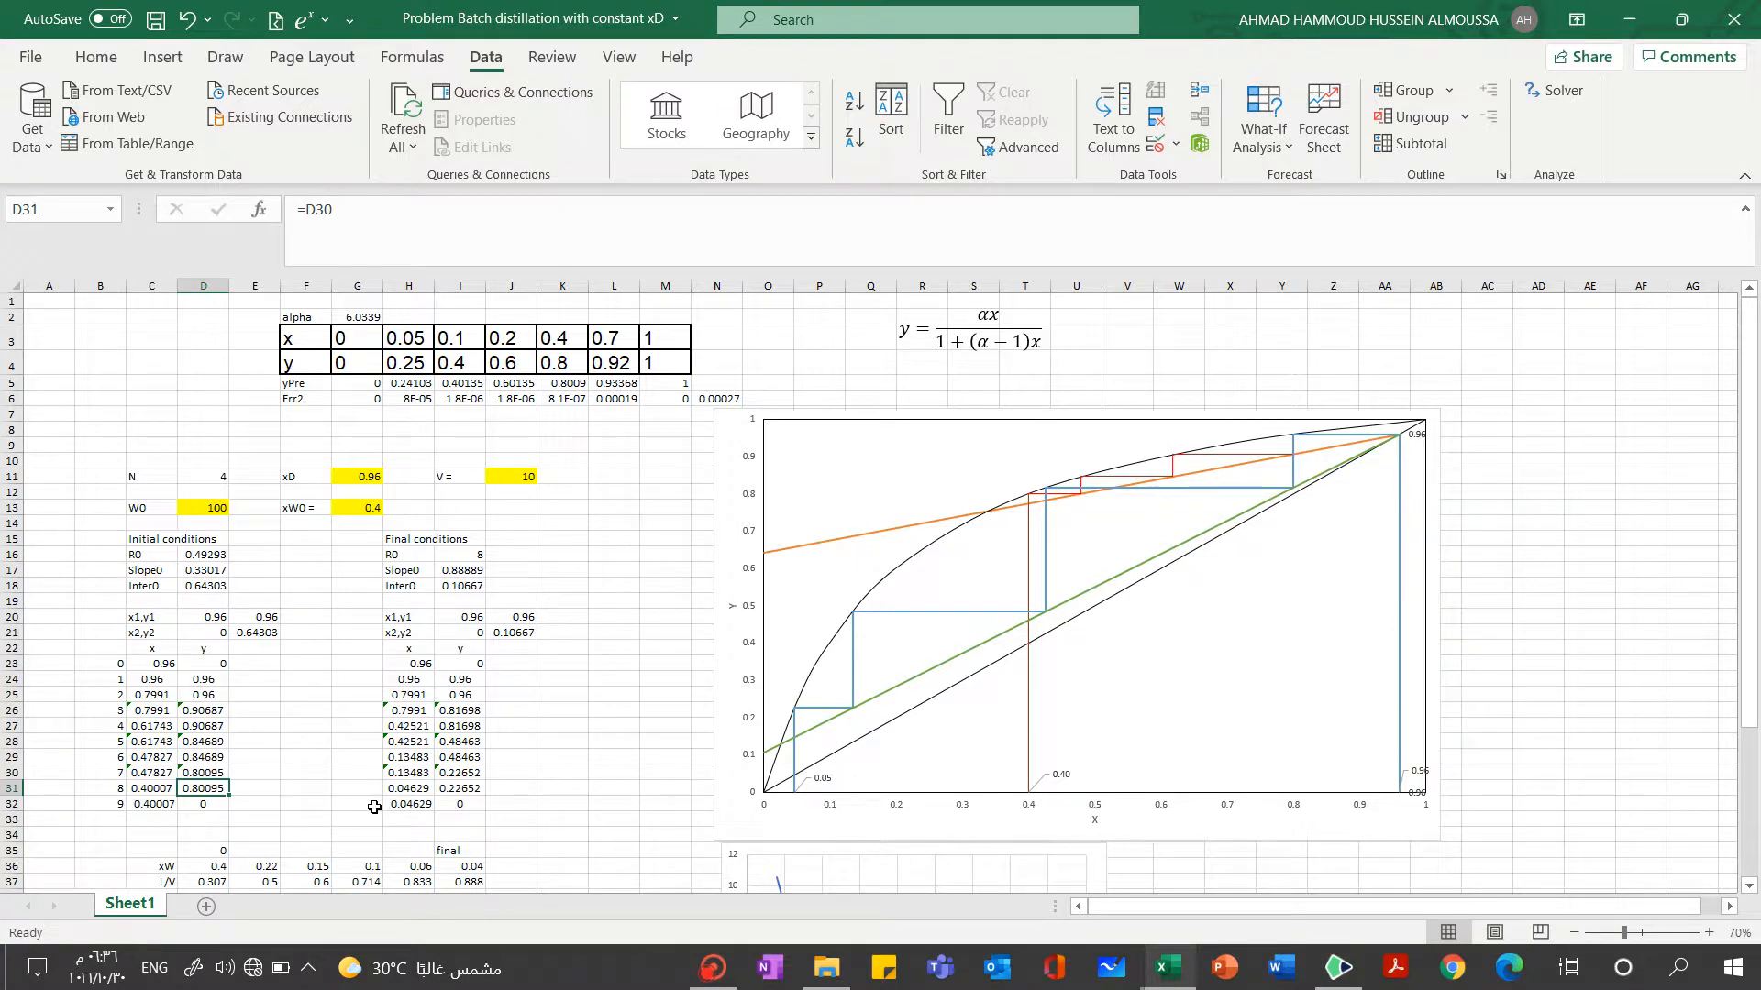
Switch to the "Problem Batch distillation with constant xD(meee)" workbook and view its last stage table in columns AG and AH
mouse_move(1165, 972)
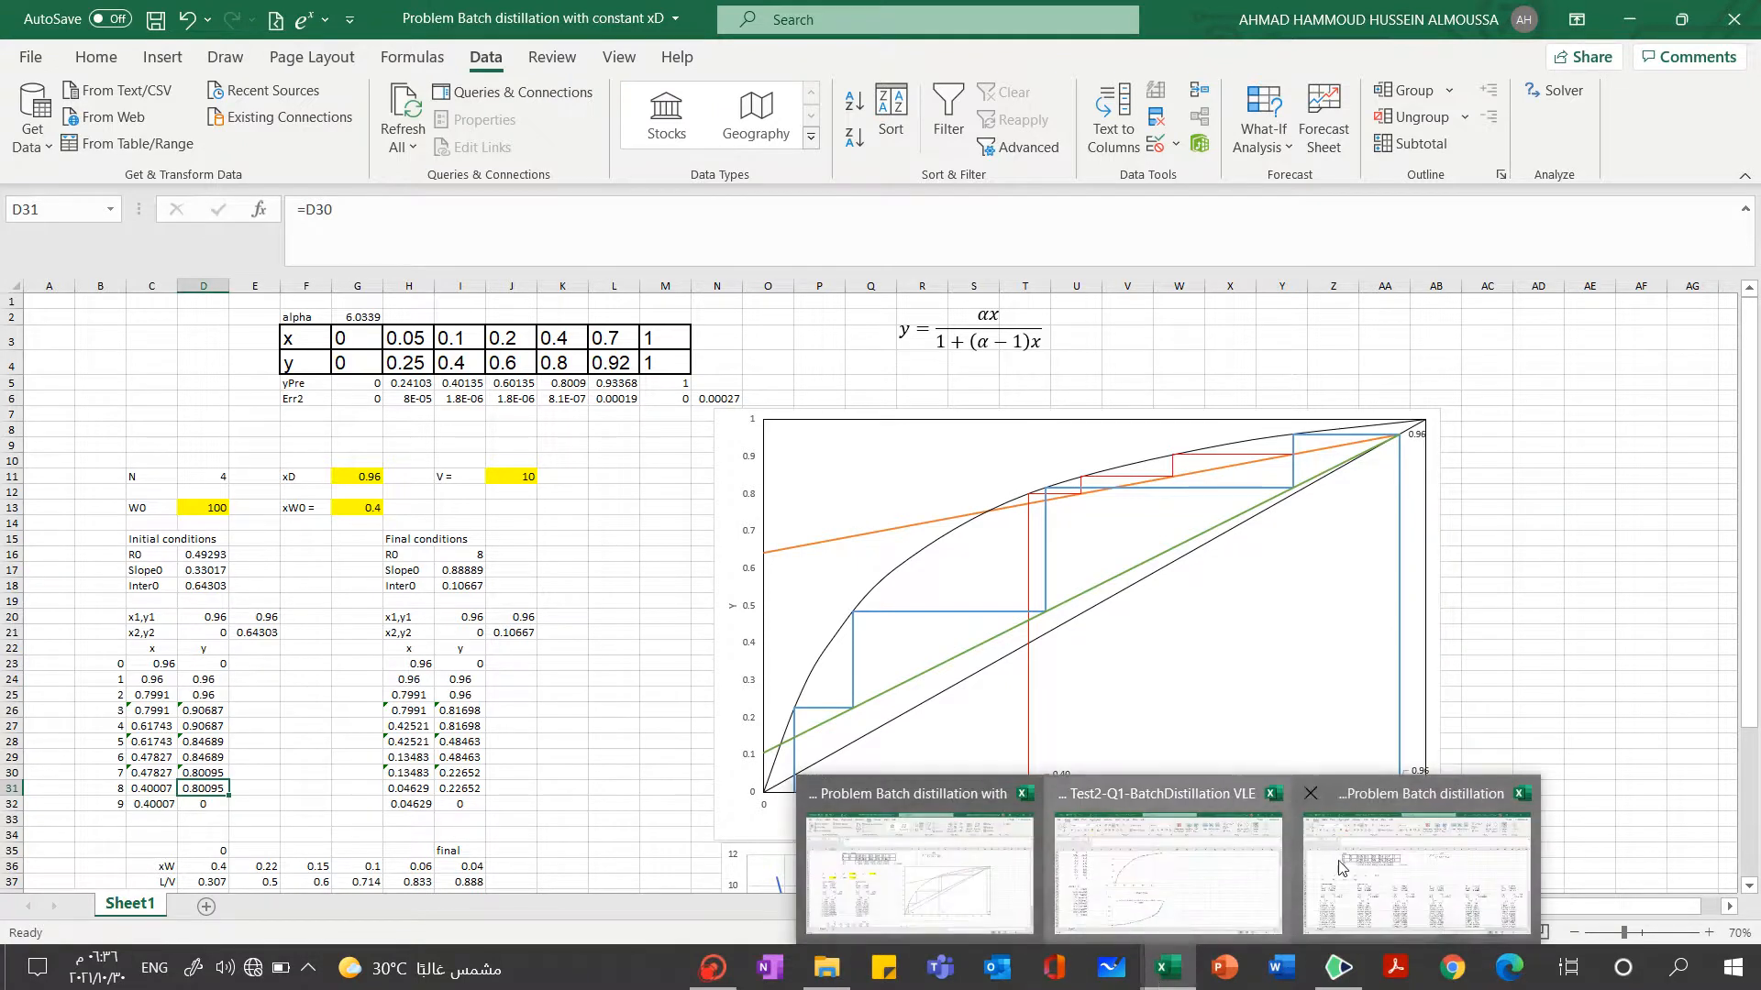
left_click(1370, 867)
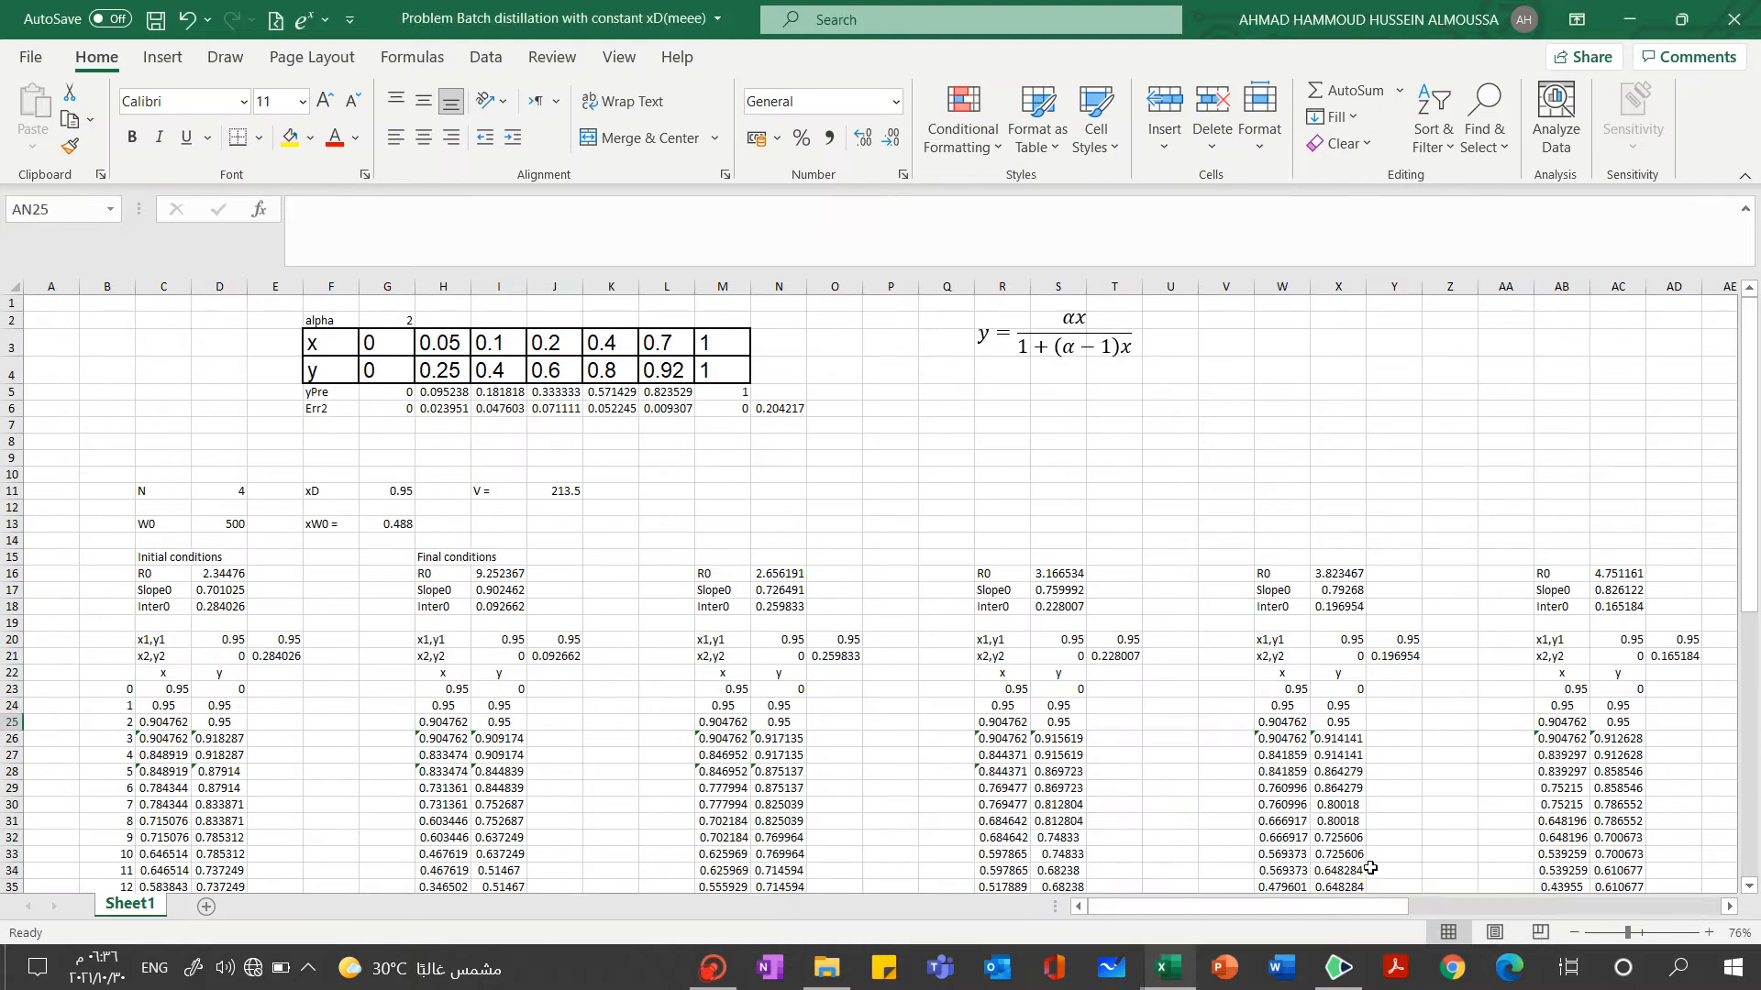
left_click_drag(1350, 908, 1649, 879)
left_click_drag(1754, 591, 1755, 611)
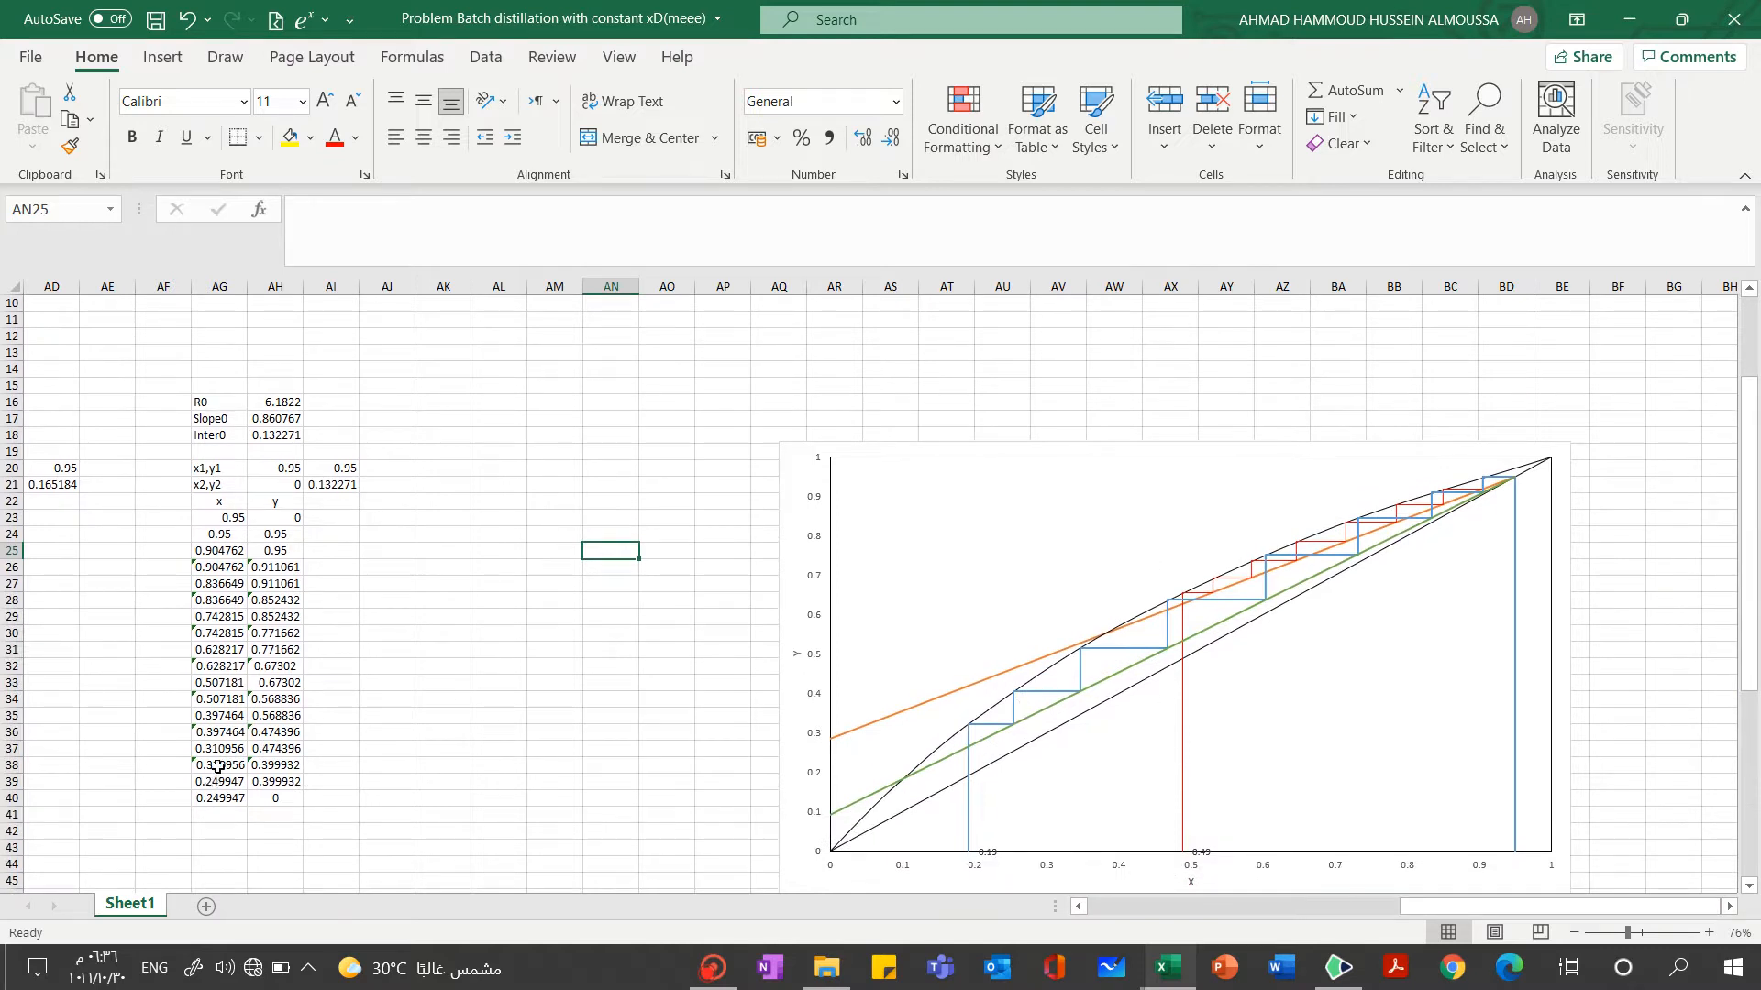
Examine the y formulas in AH36 to AH40 and the slope and intercept cells they reference
left_click(288, 797)
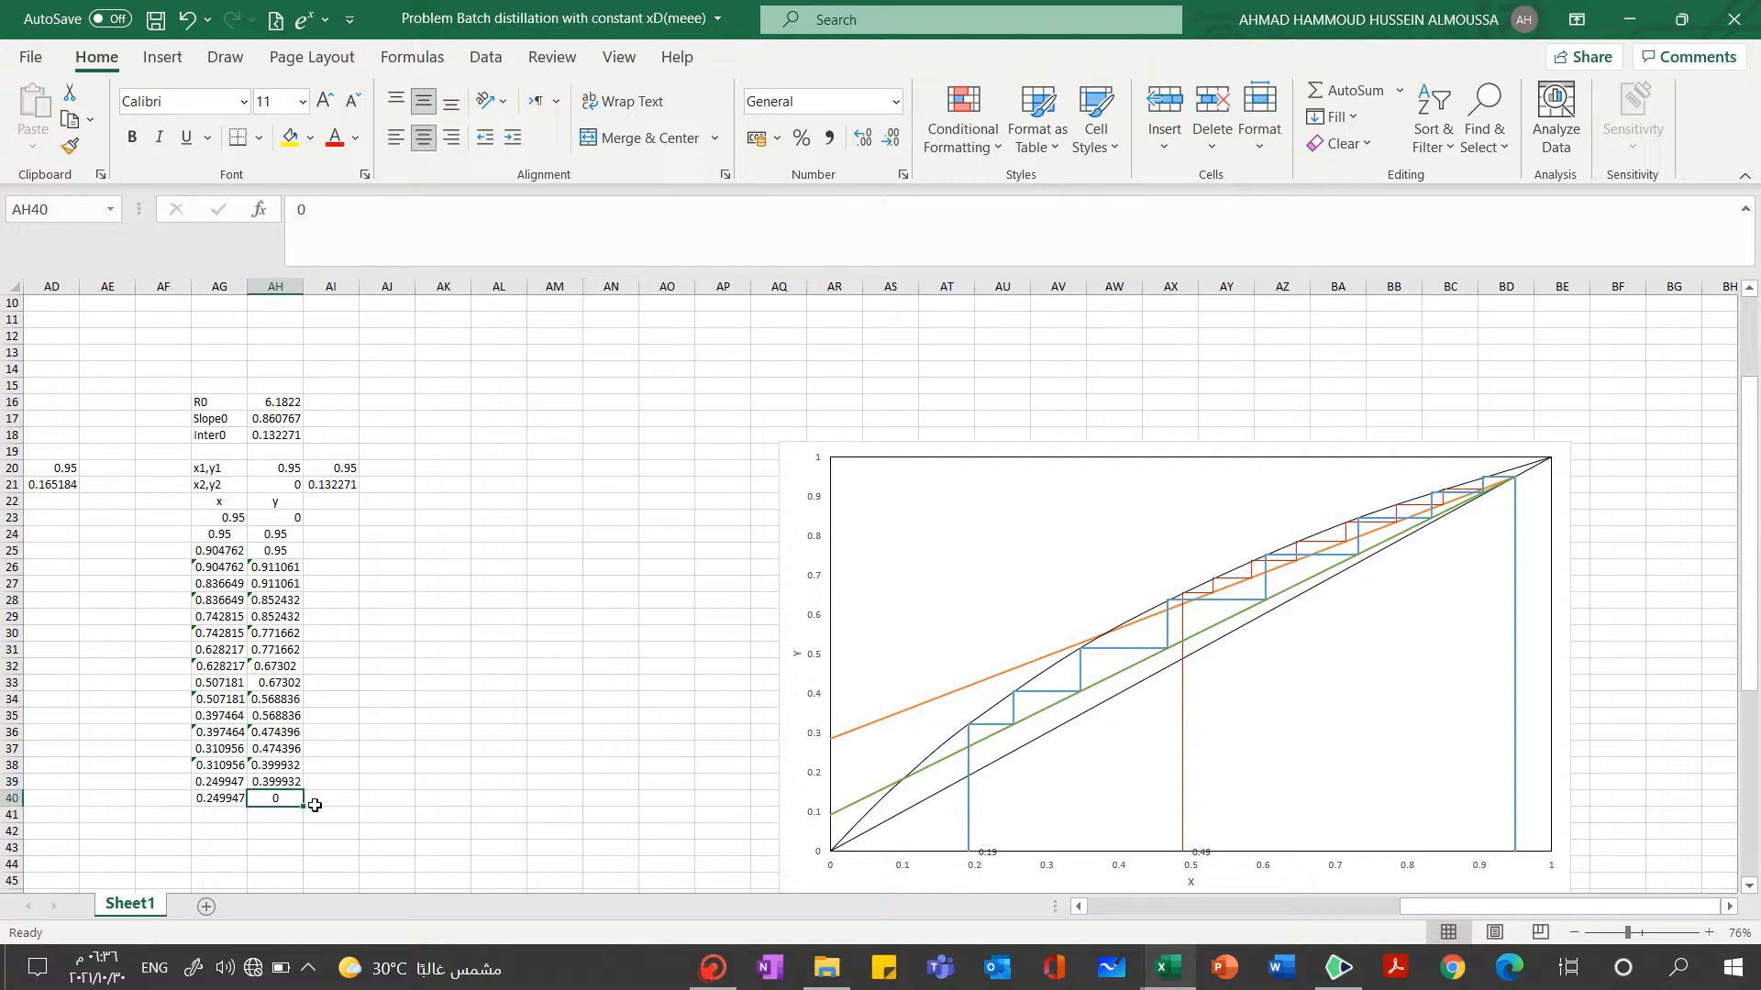
left_click(276, 781)
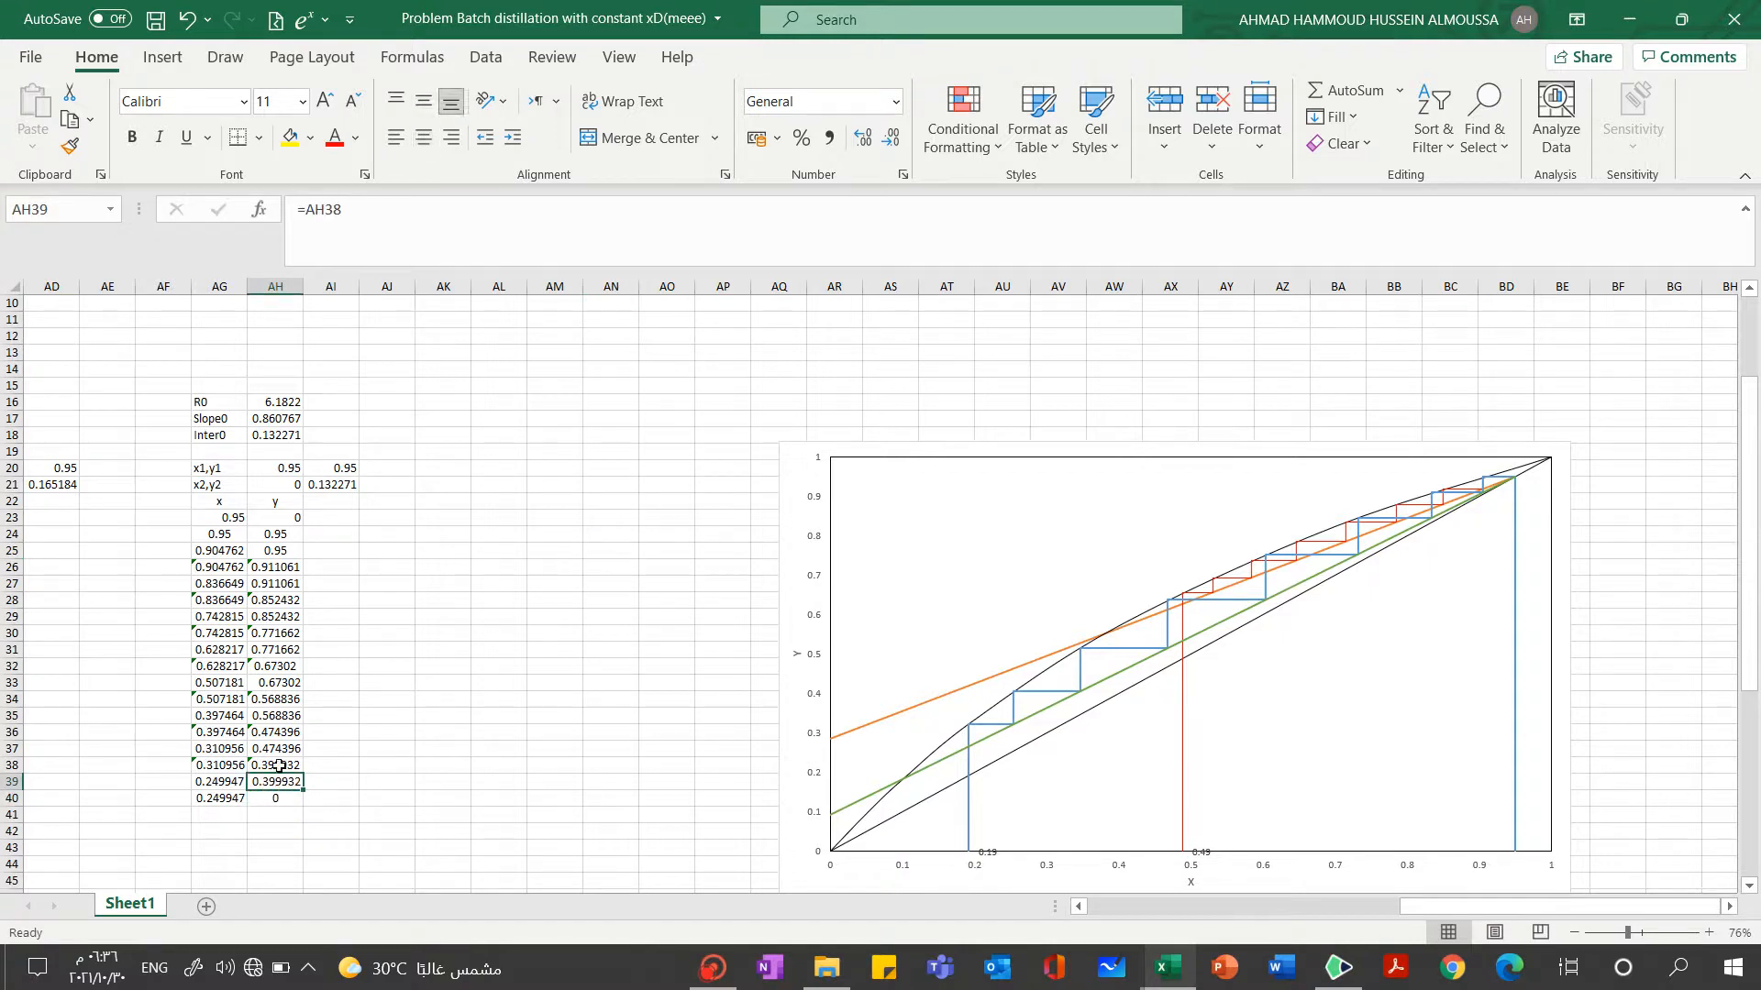
left_click(279, 764)
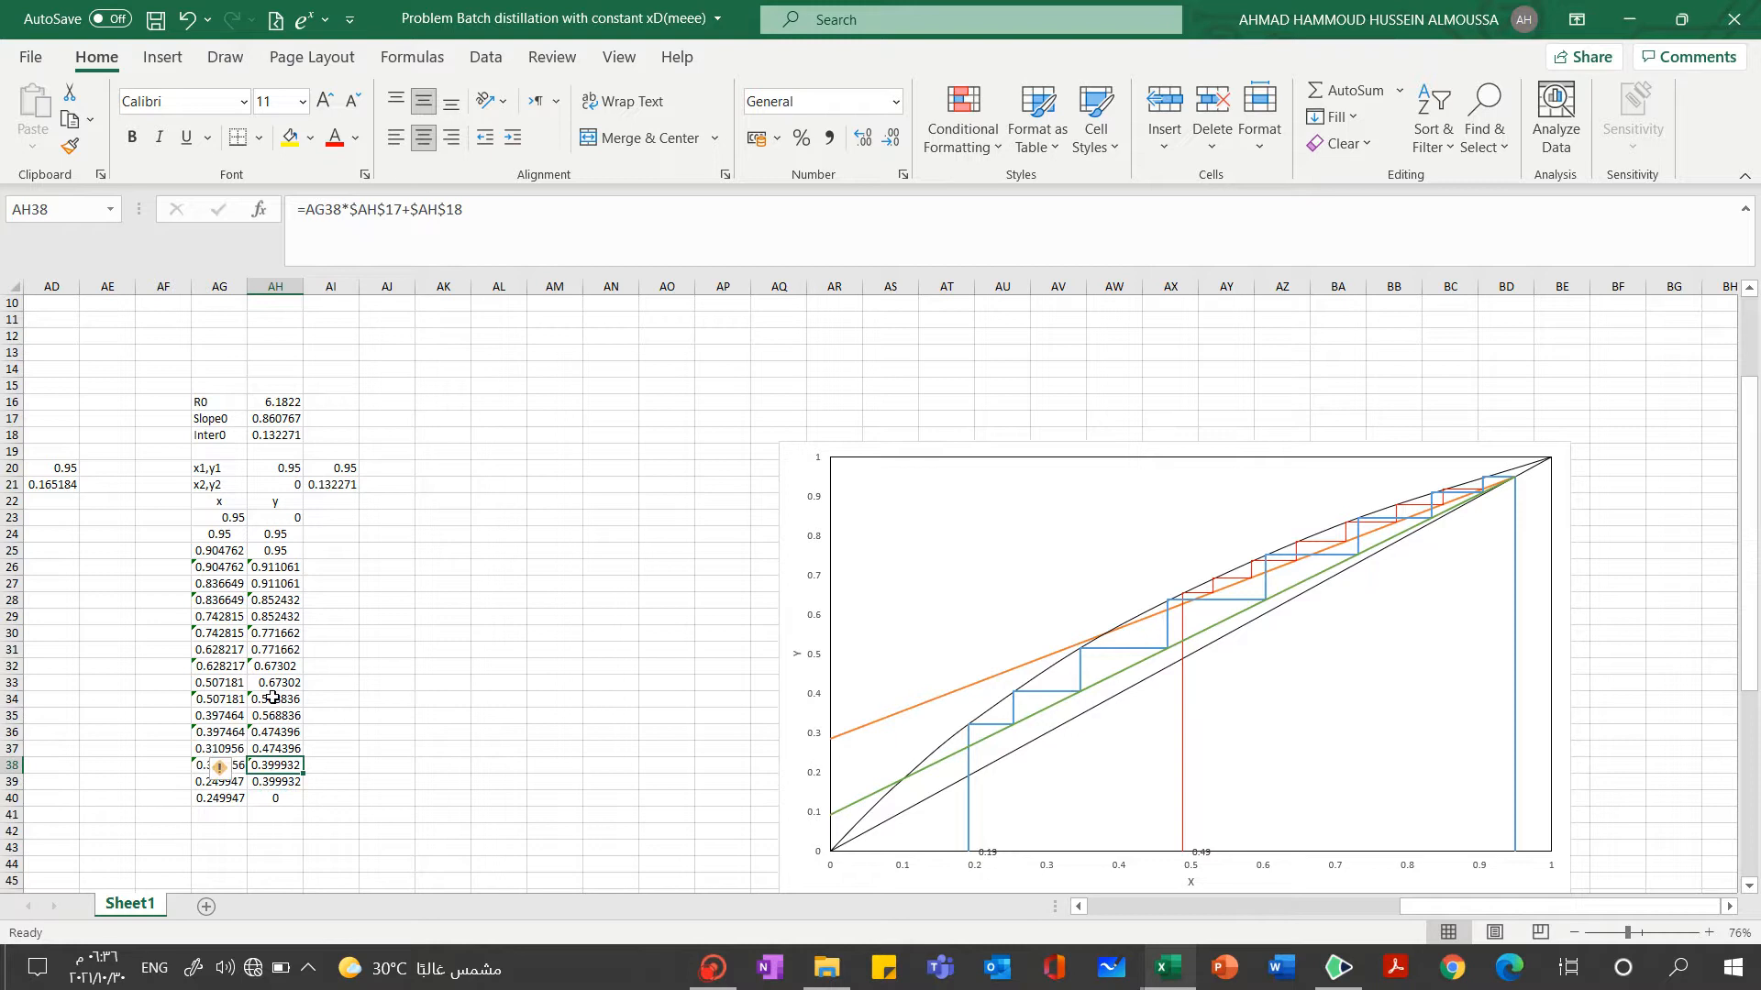
left_click(273, 732)
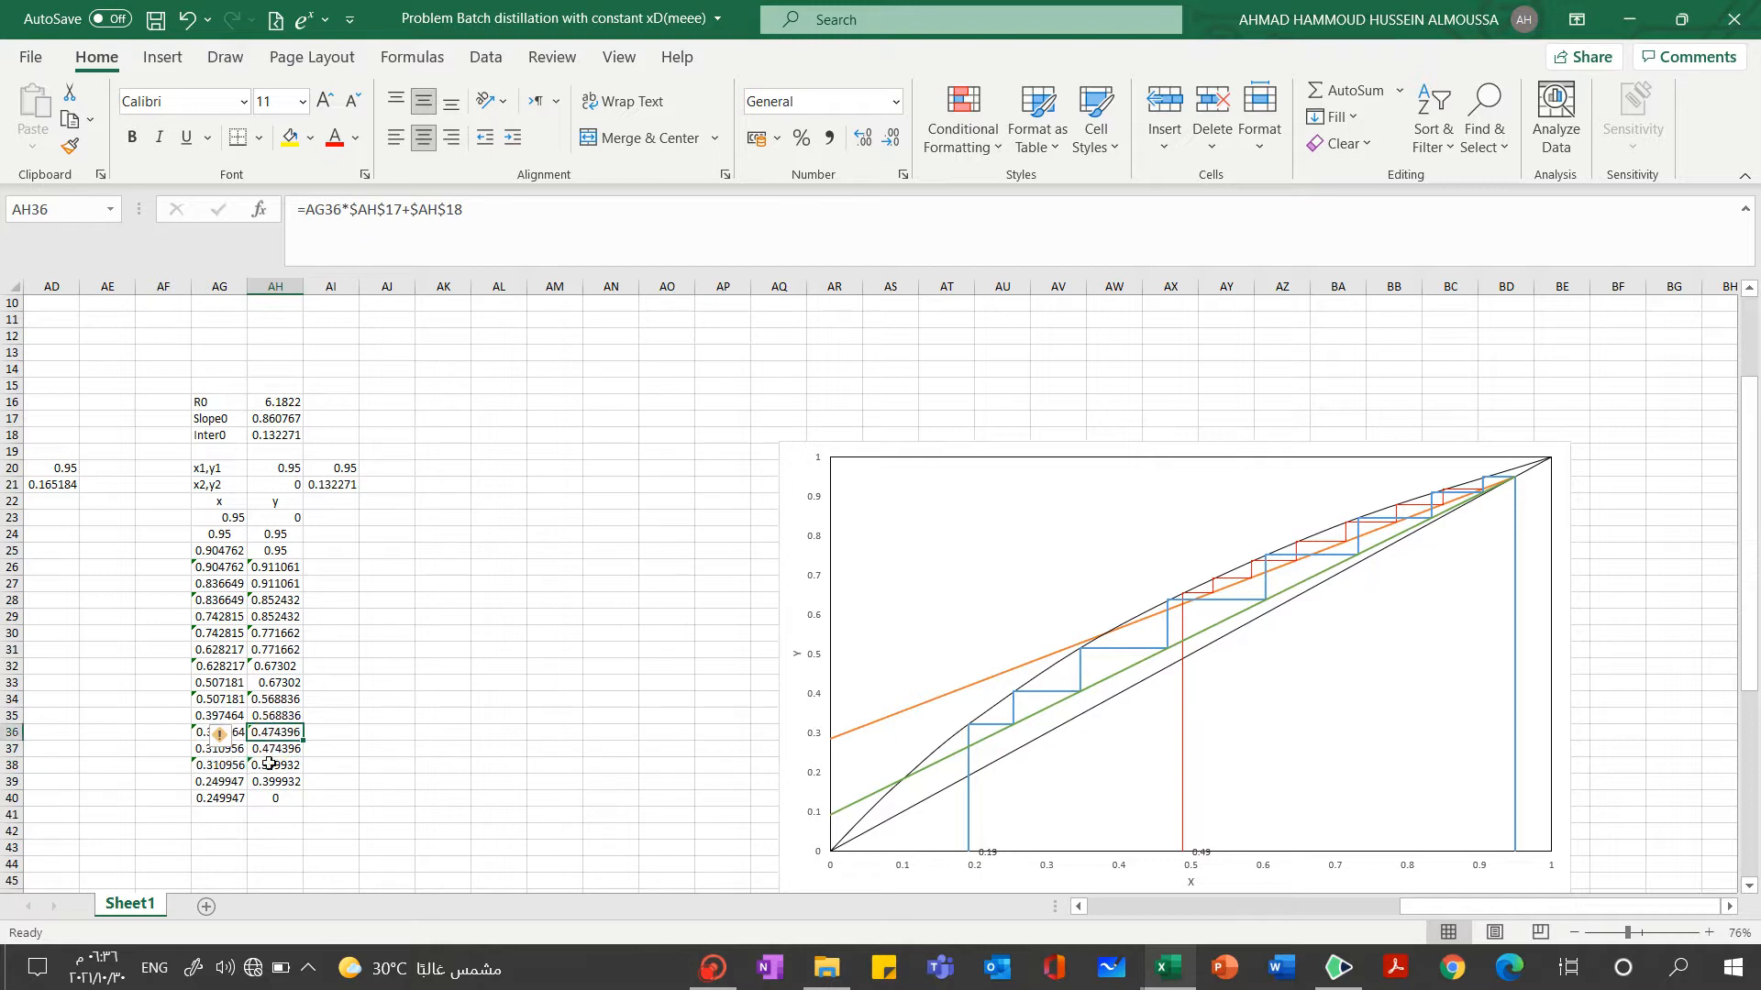
left_click(271, 768)
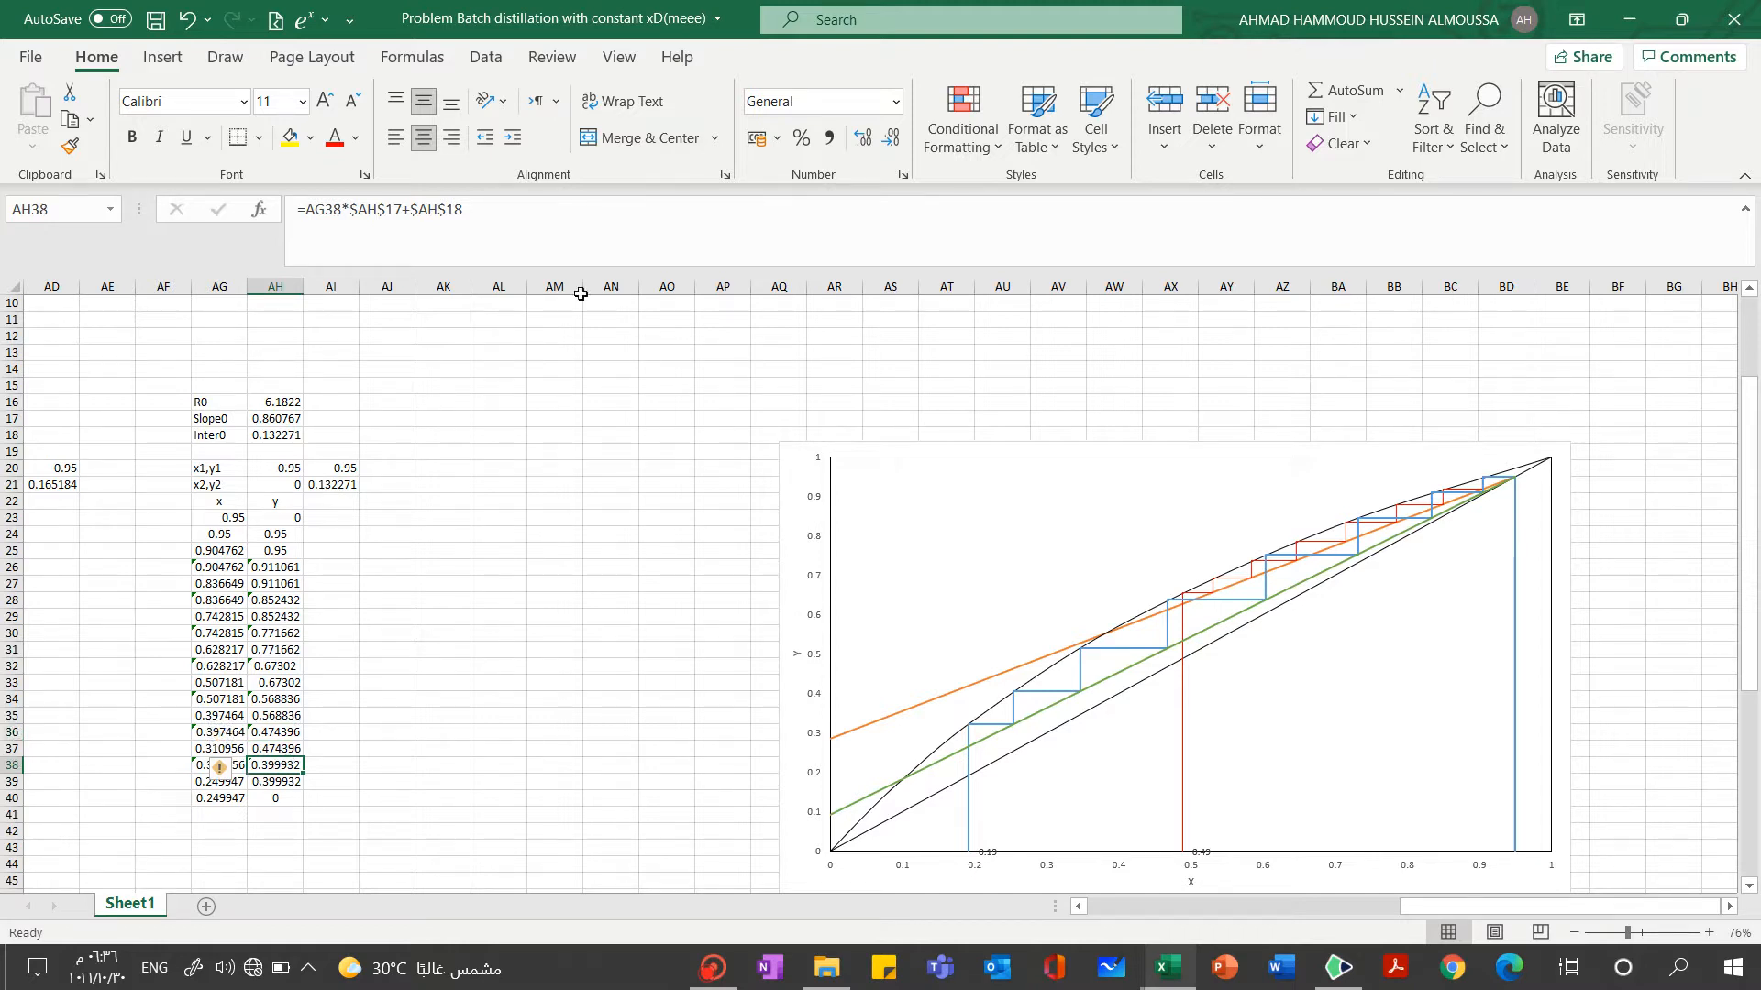
key("F2")
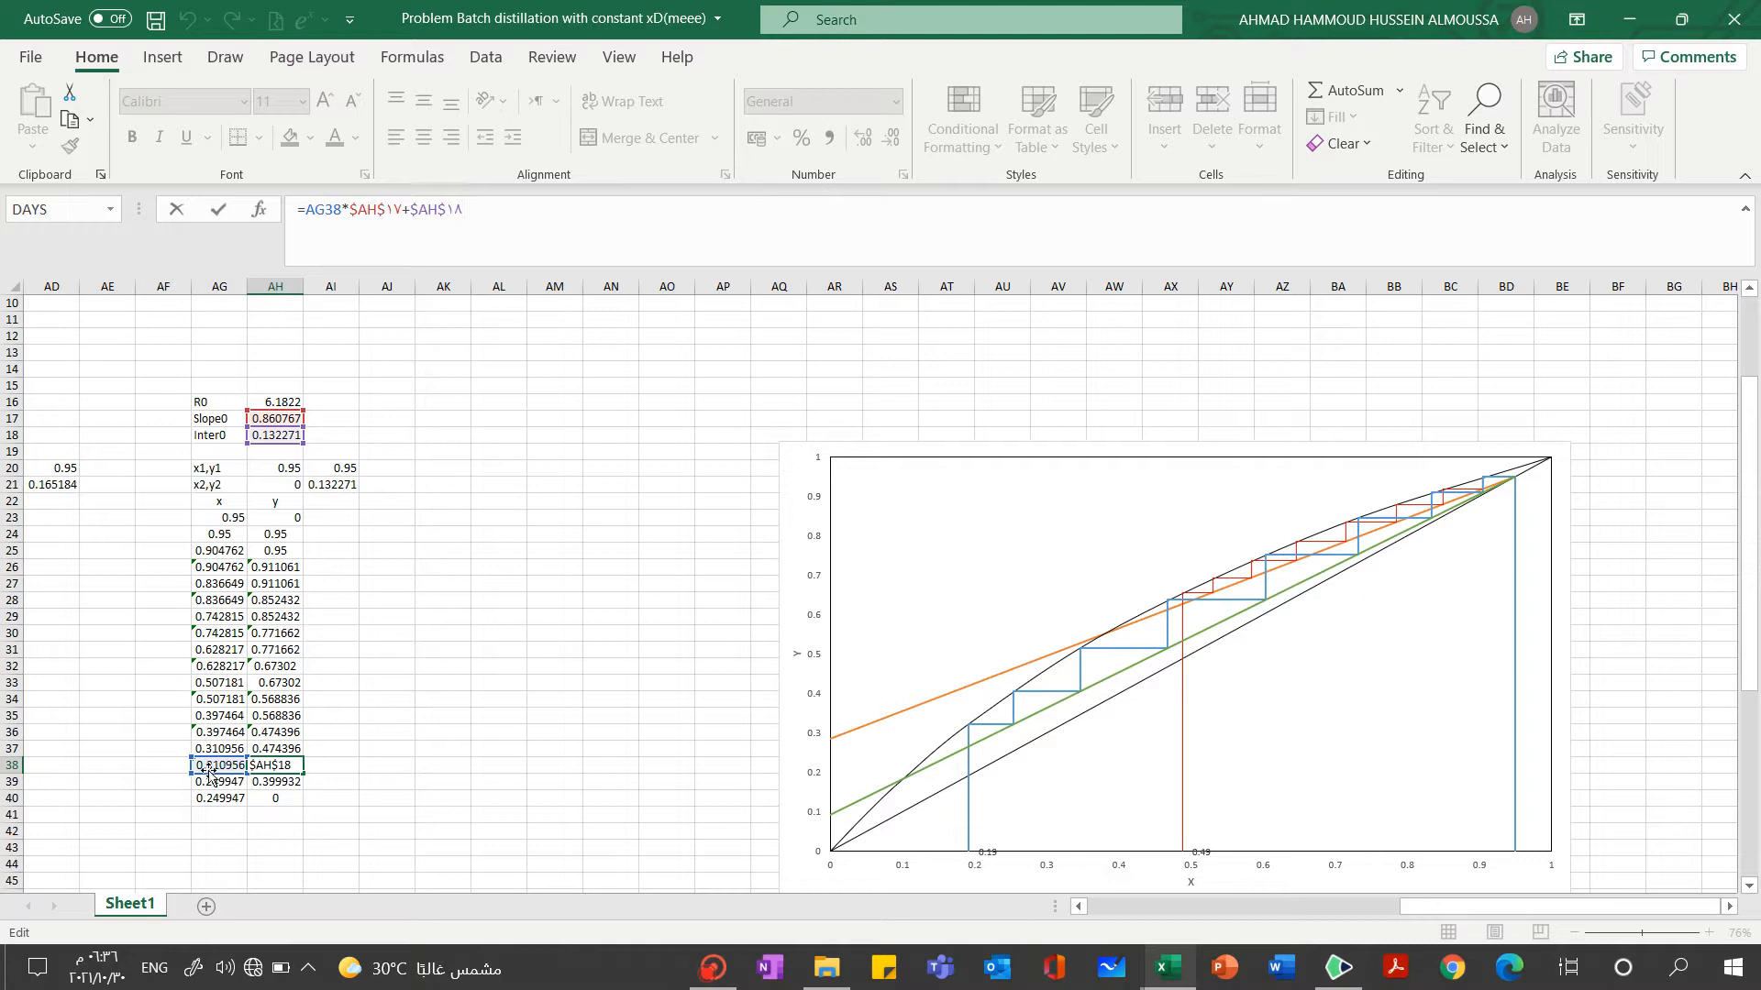
left_click(271, 732)
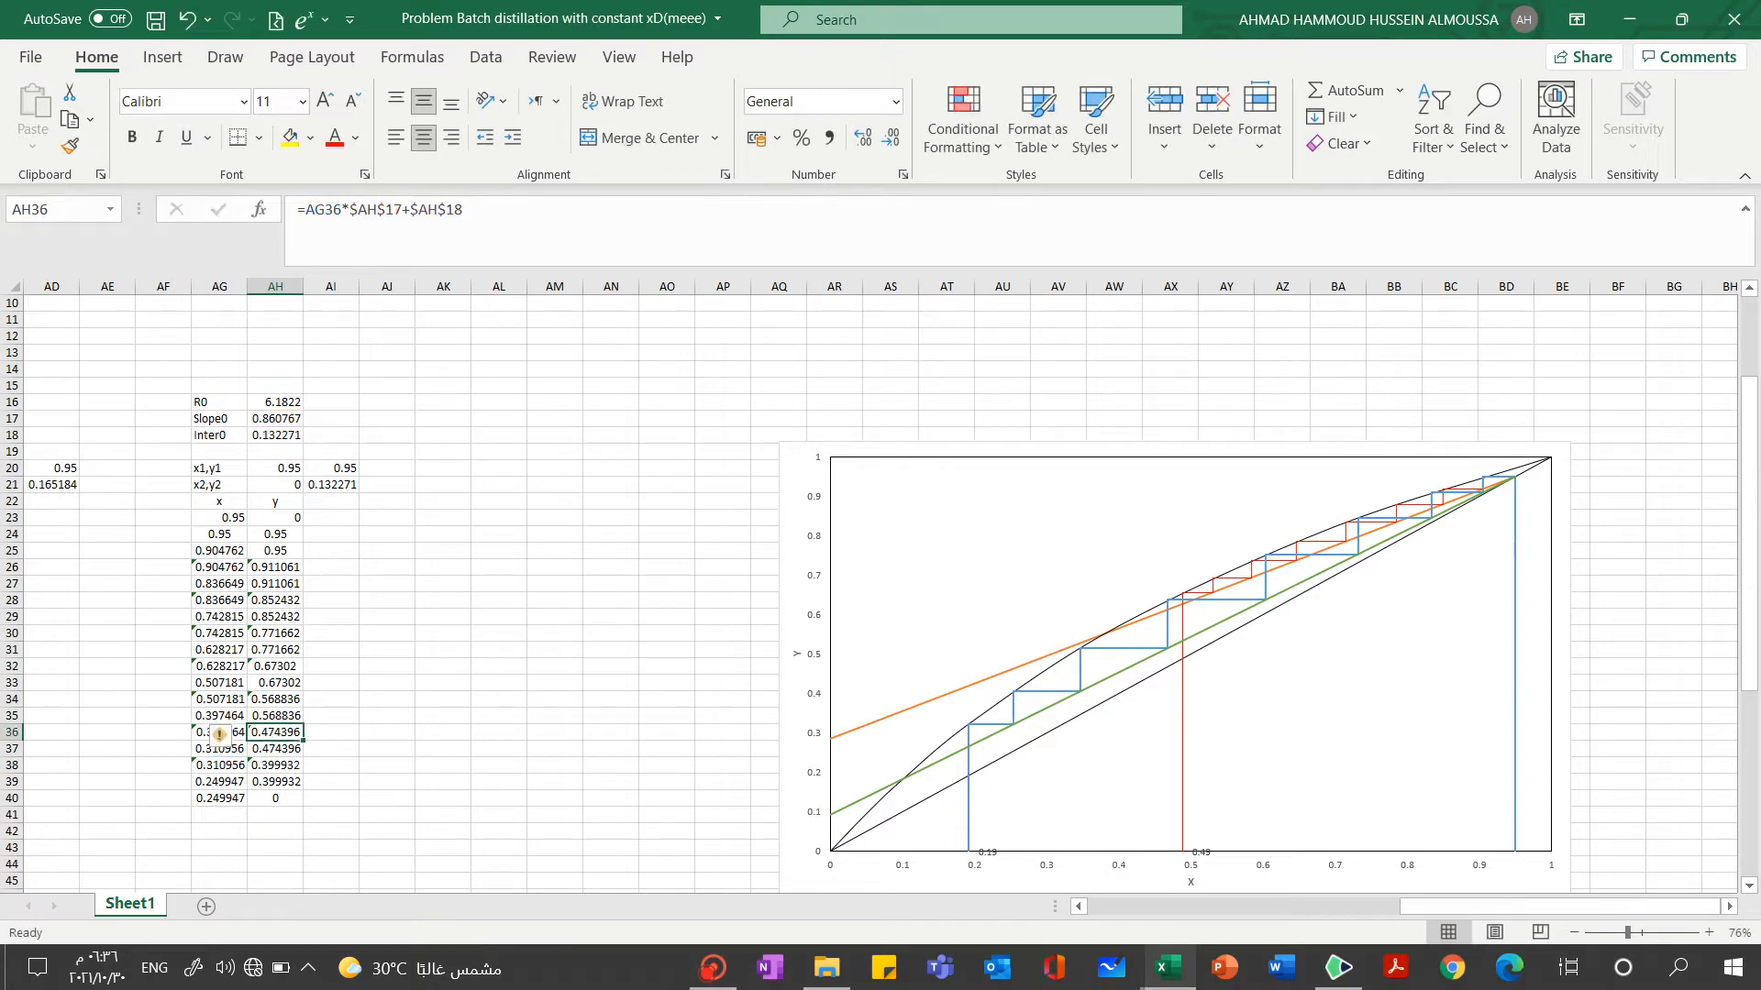
left_click(468, 210)
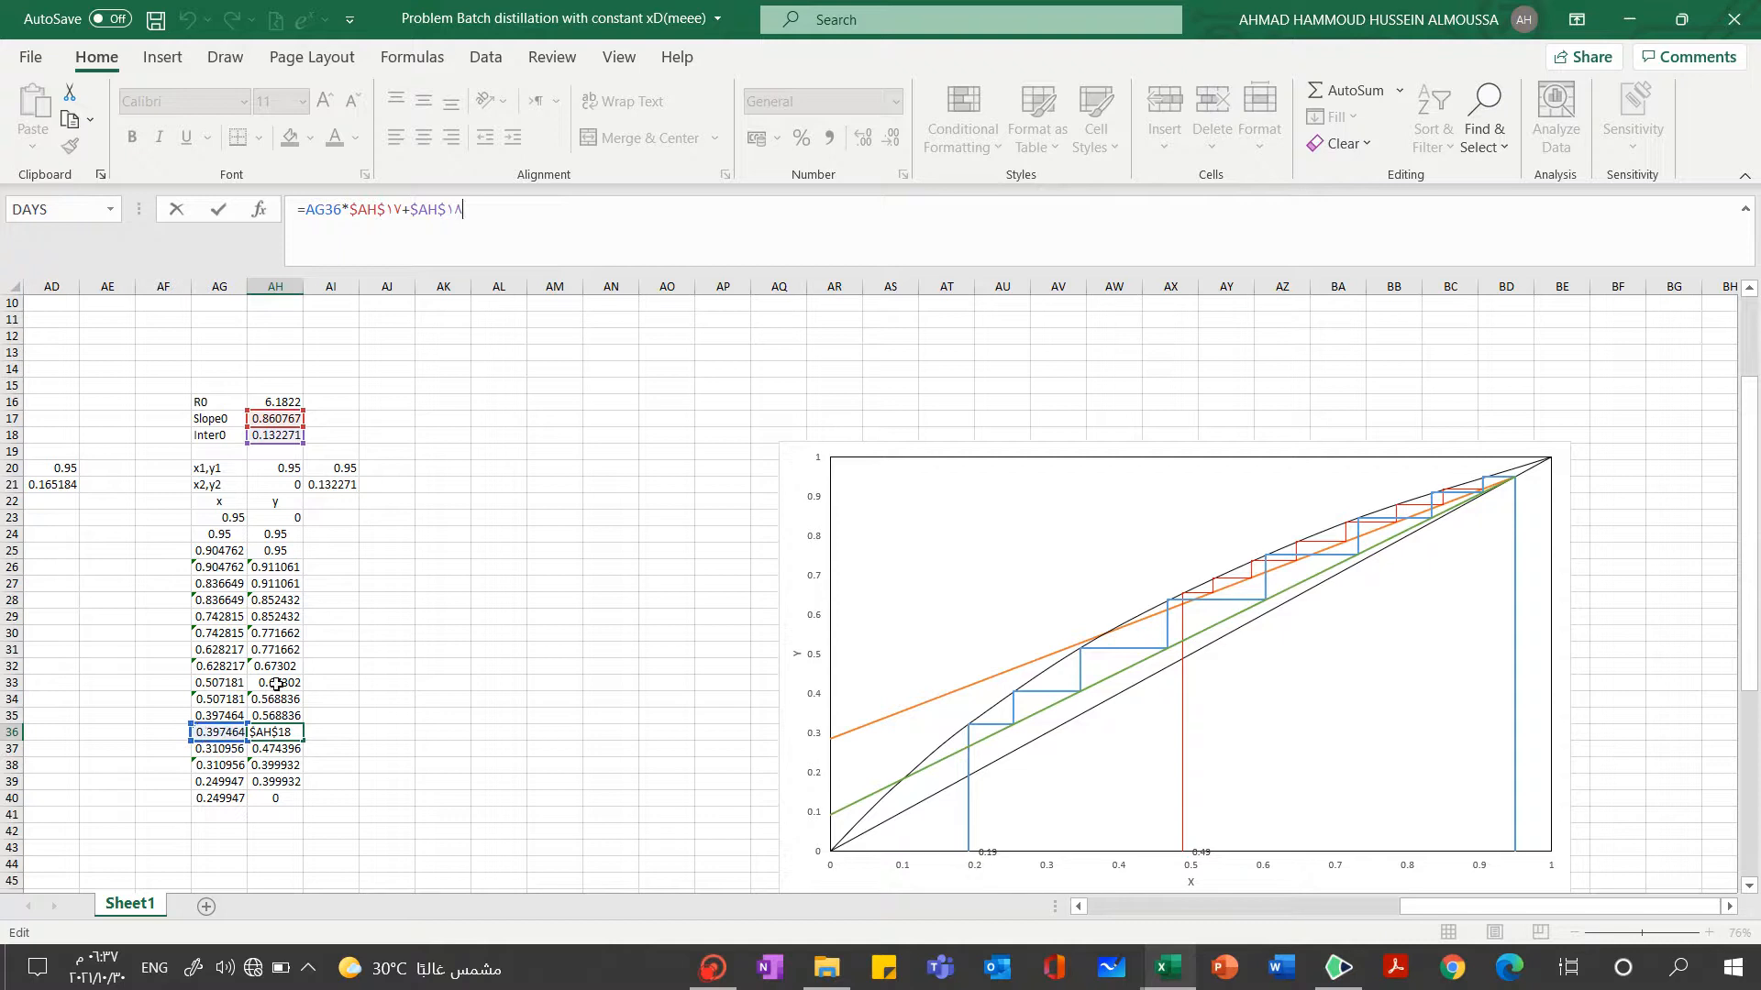
left_click(521, 520)
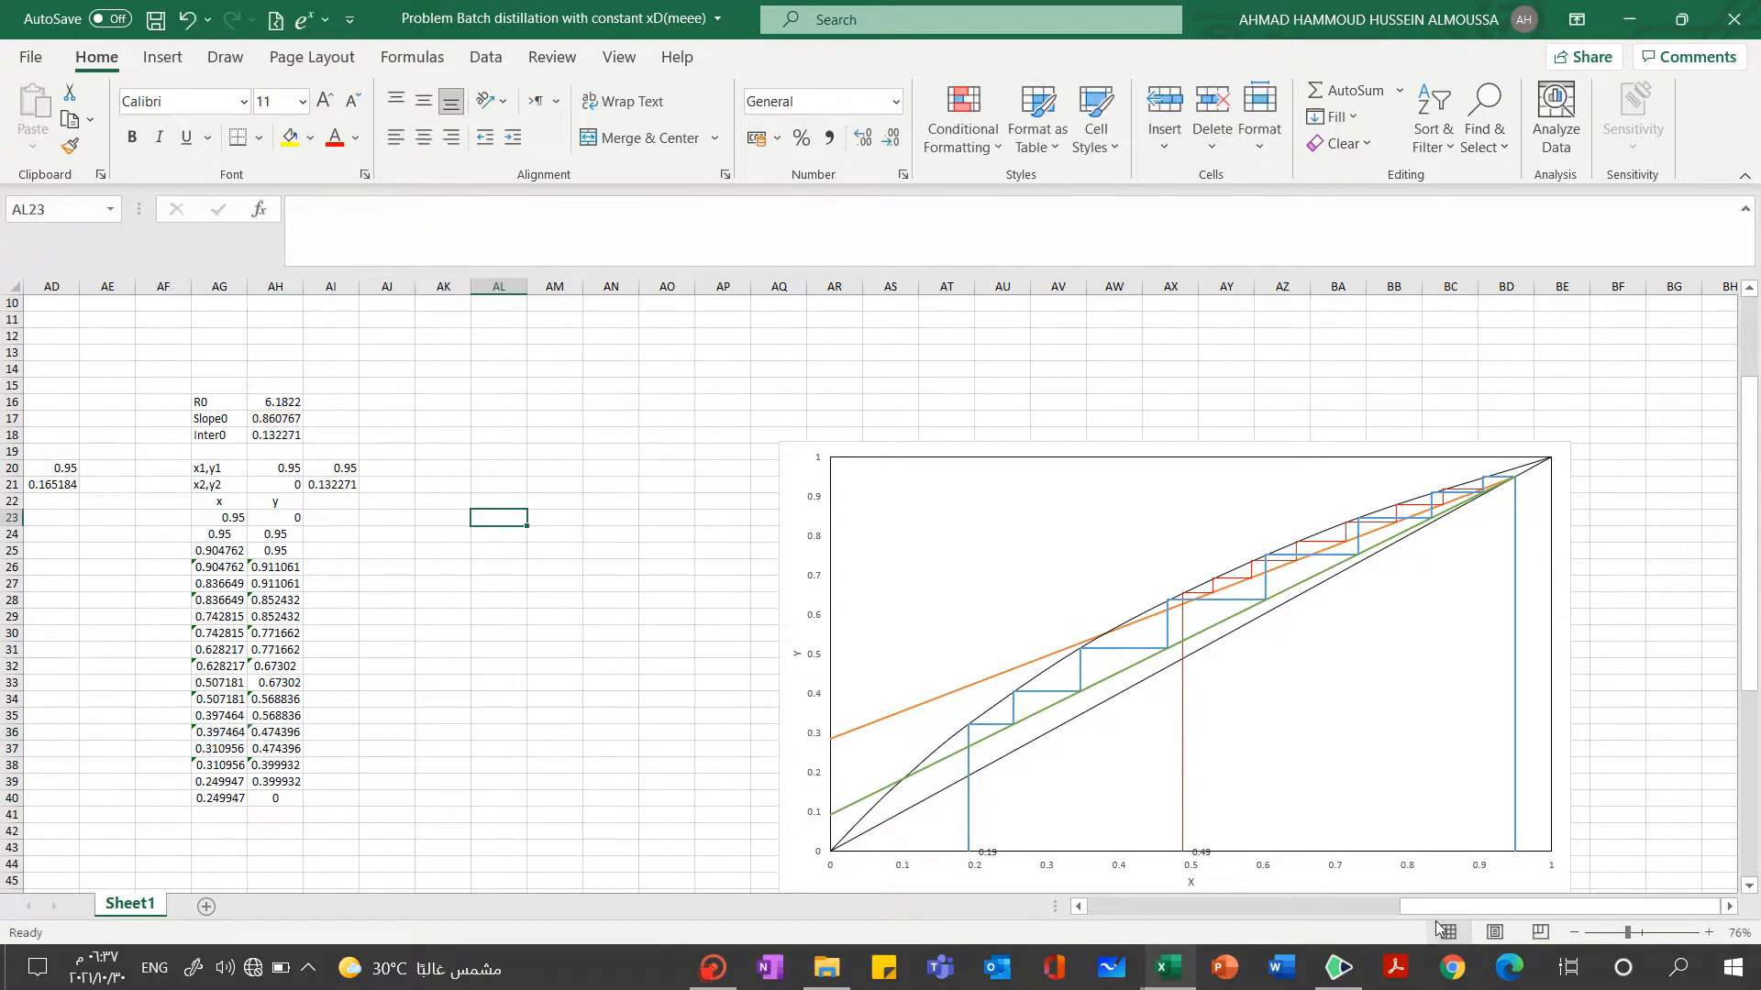
Switch back to the "Problem Batch distillation with constant xD" workbook
left_click_drag(1446, 899, 1073, 884)
mouse_move(1164, 979)
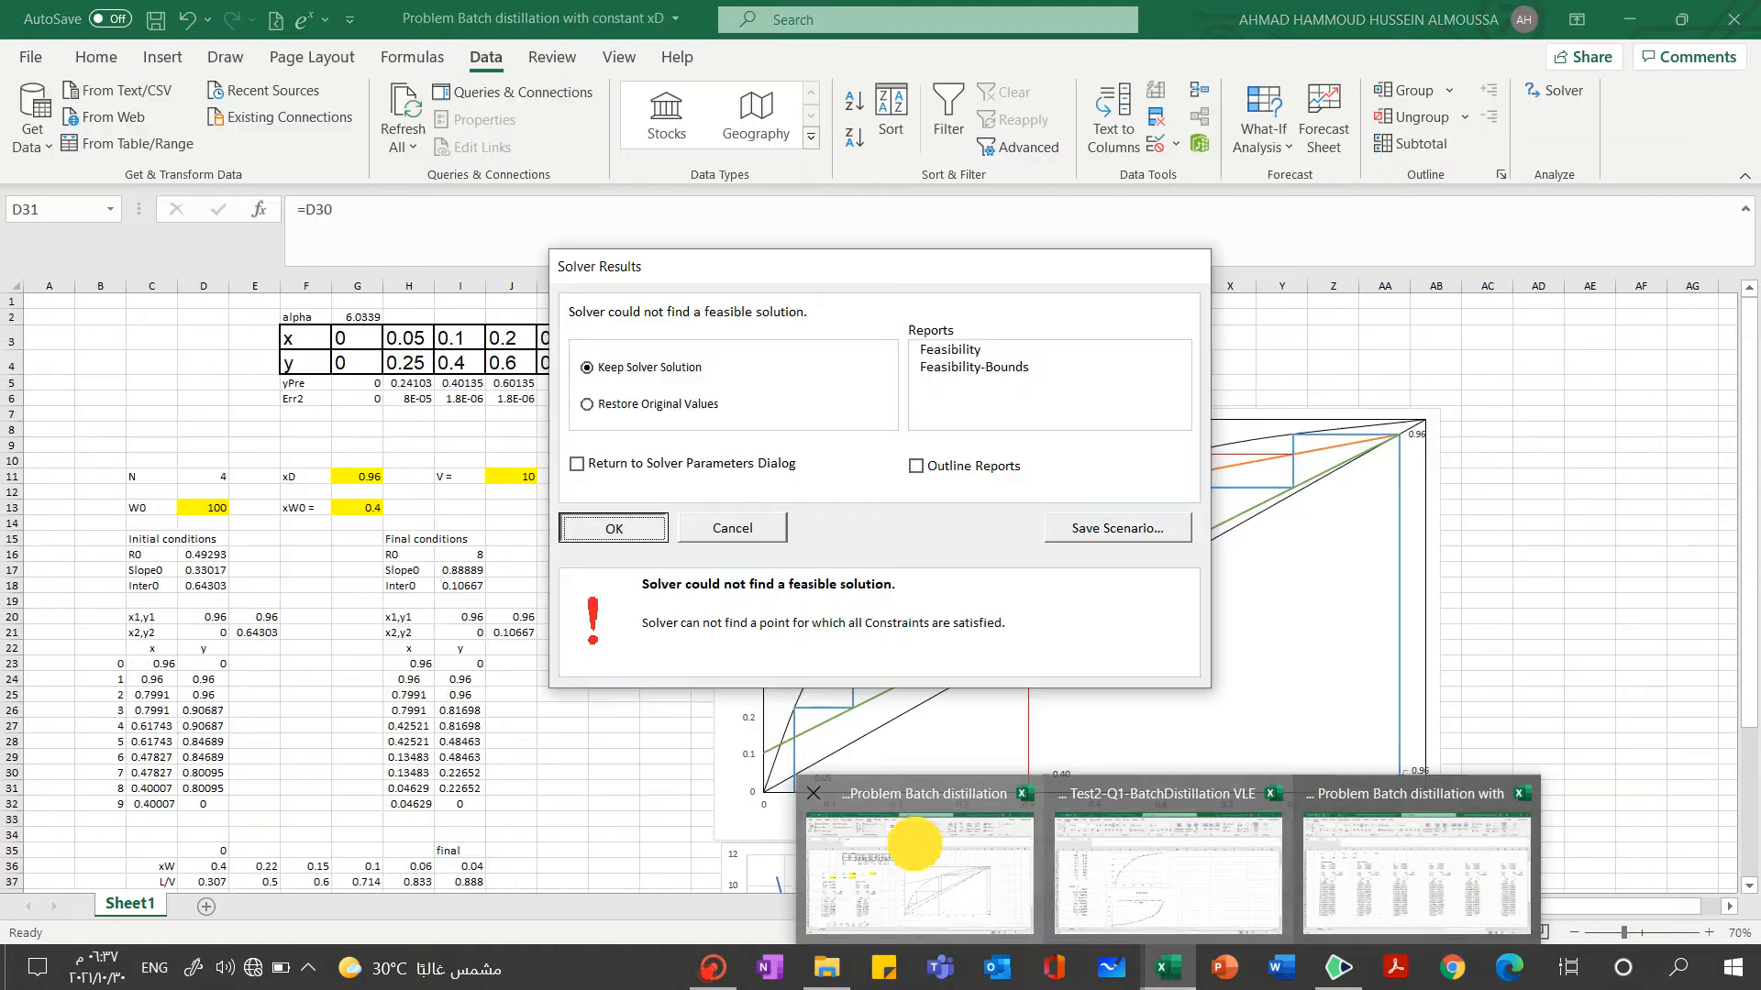
left_click(919, 873)
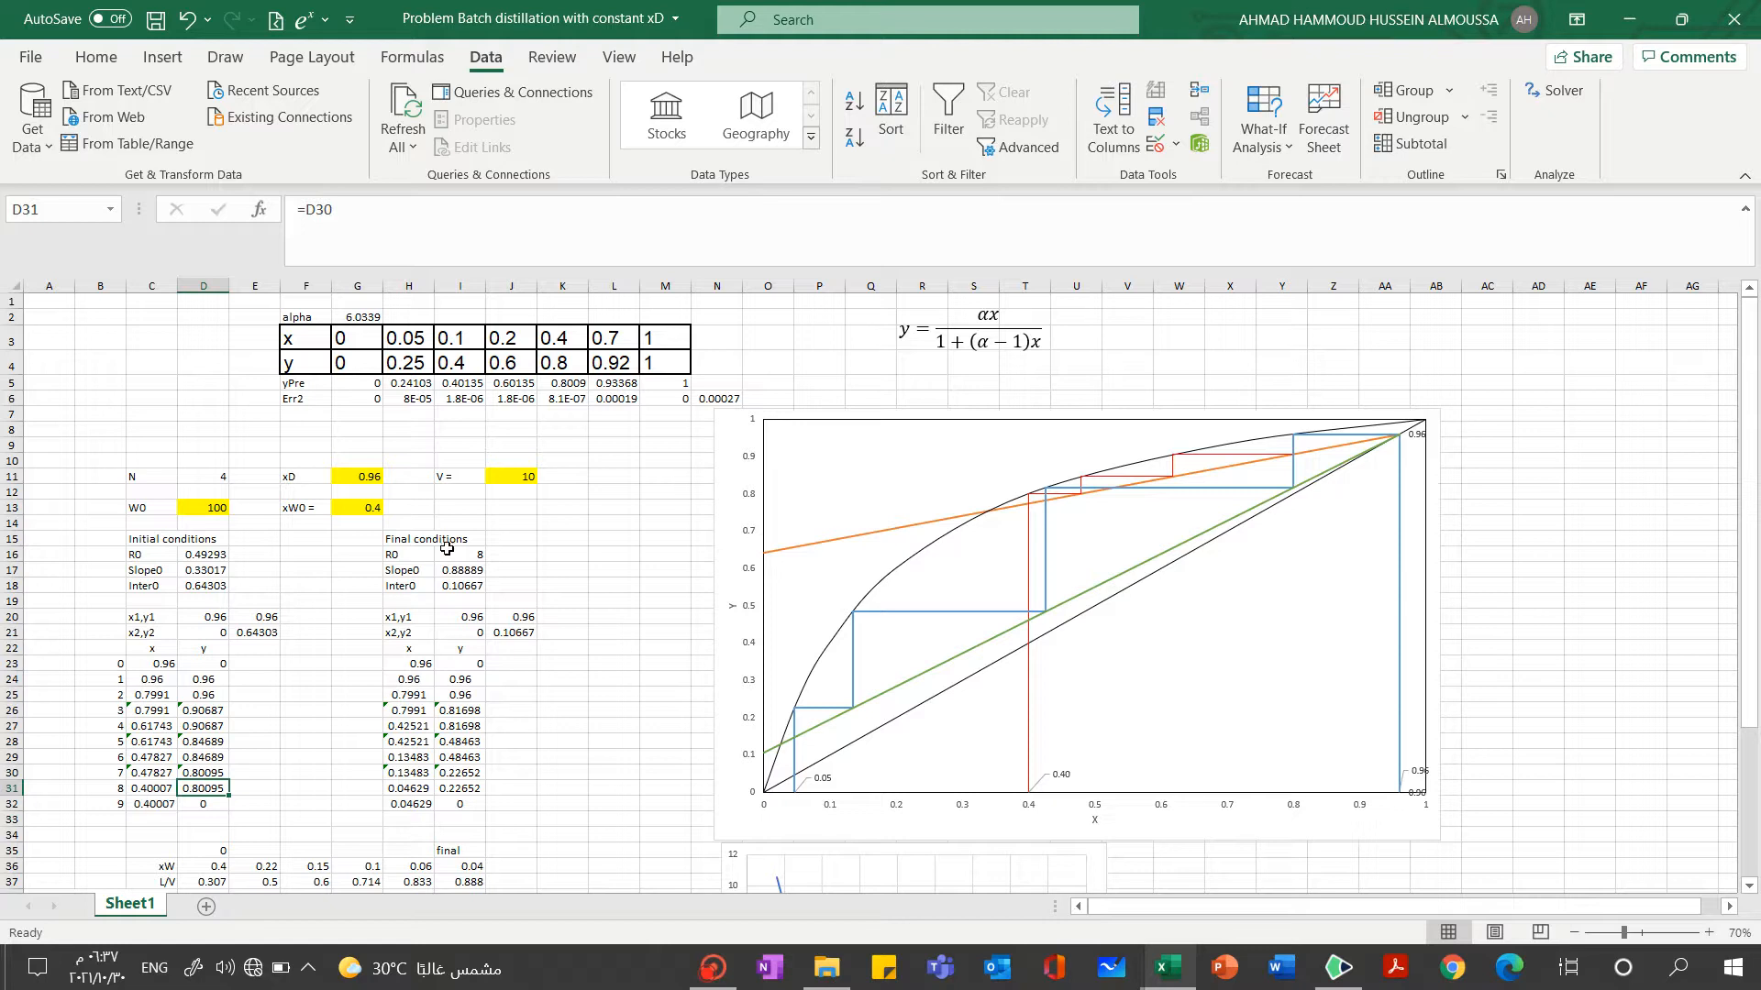
Start a Goal Seek with H32, the last x value of the final-conditions stages, as the set cell
left_click(411, 806)
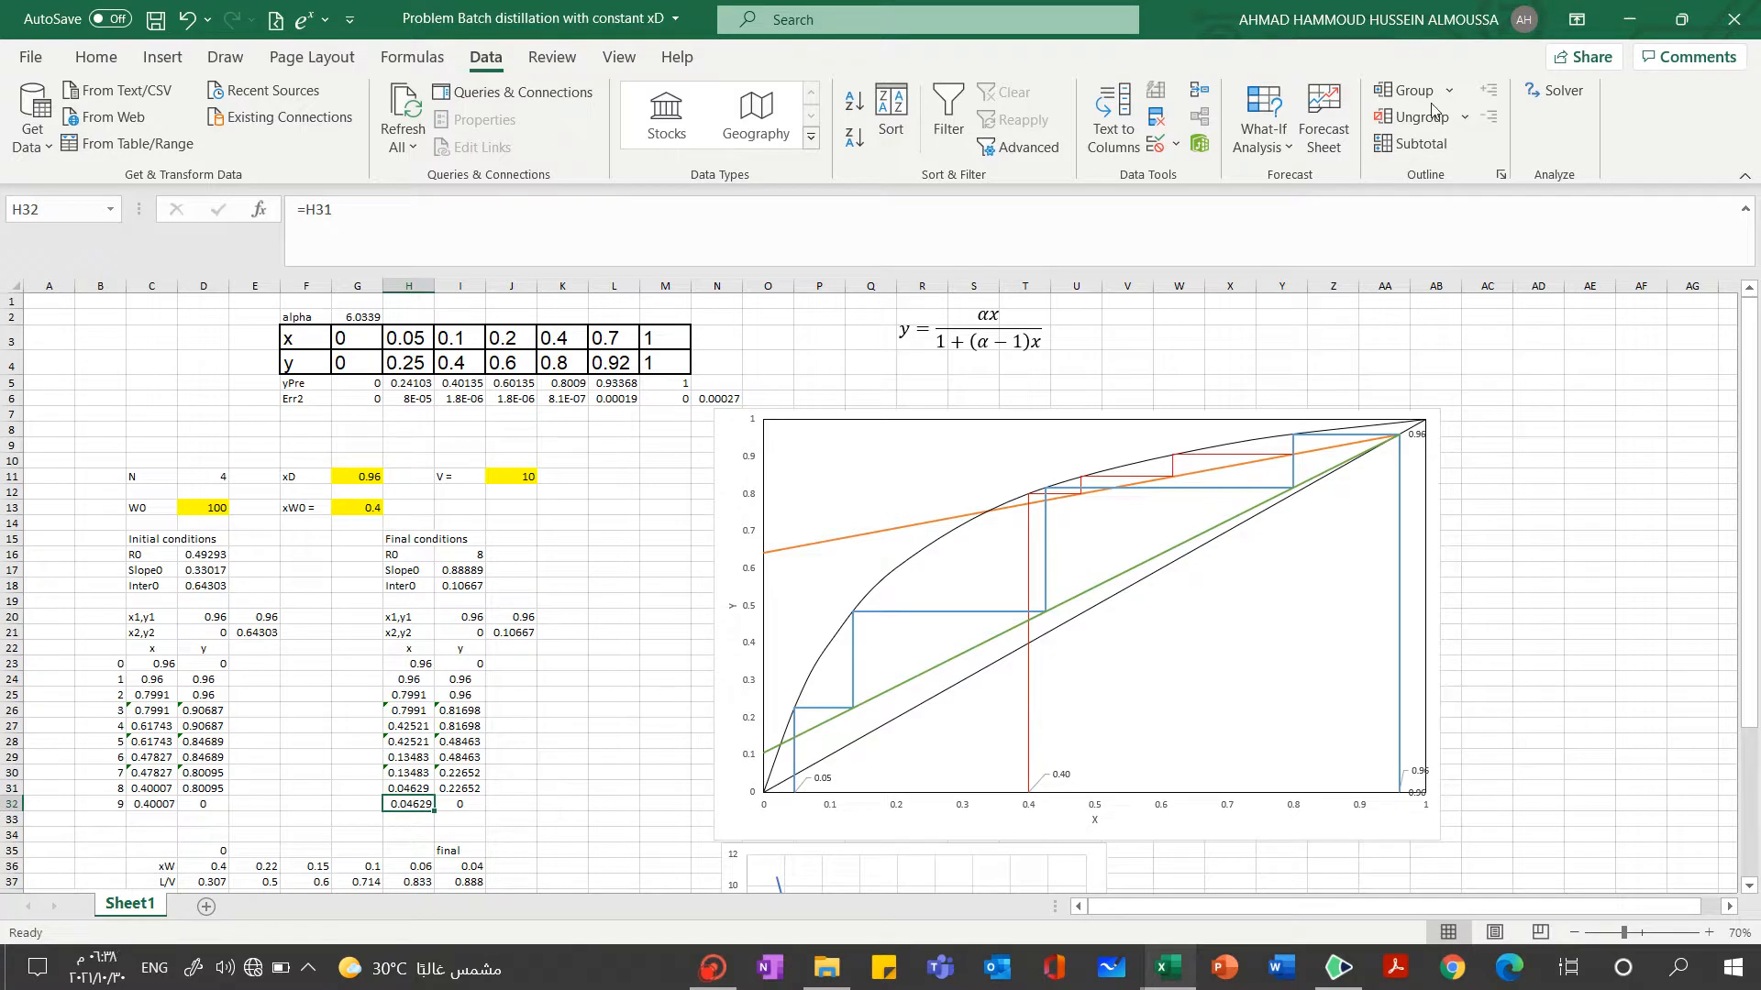
left_click(1264, 136)
left_click(1293, 204)
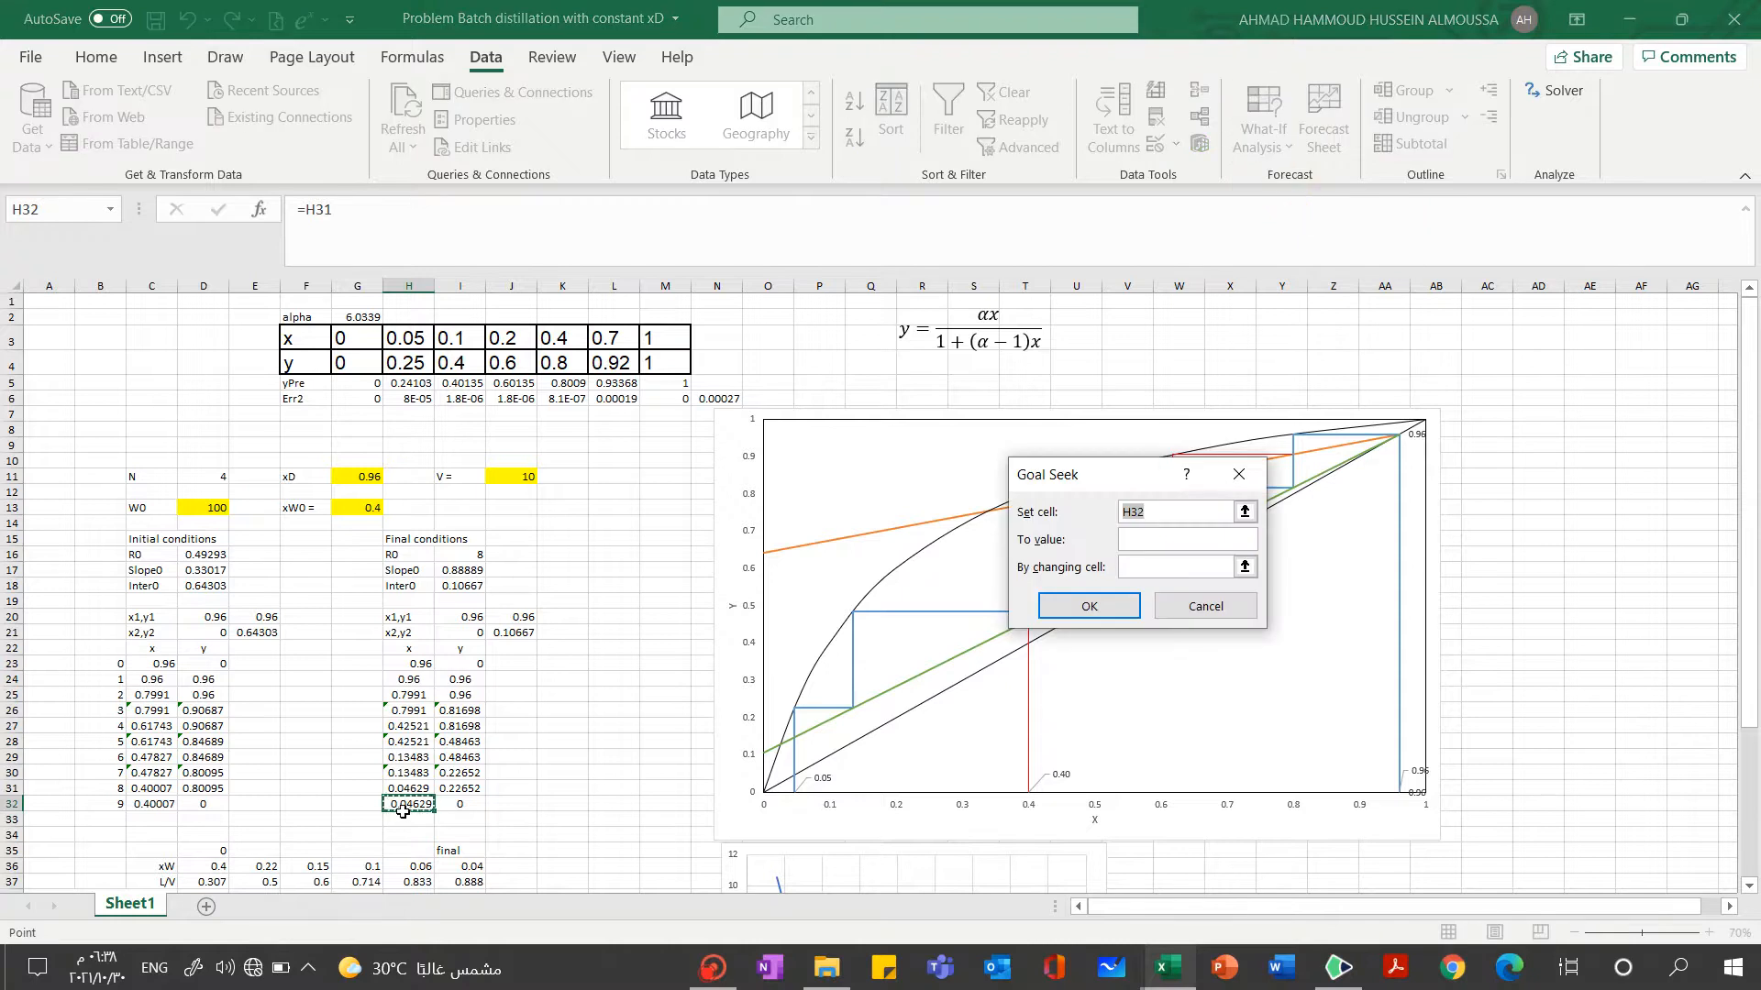
left_click(1245, 512)
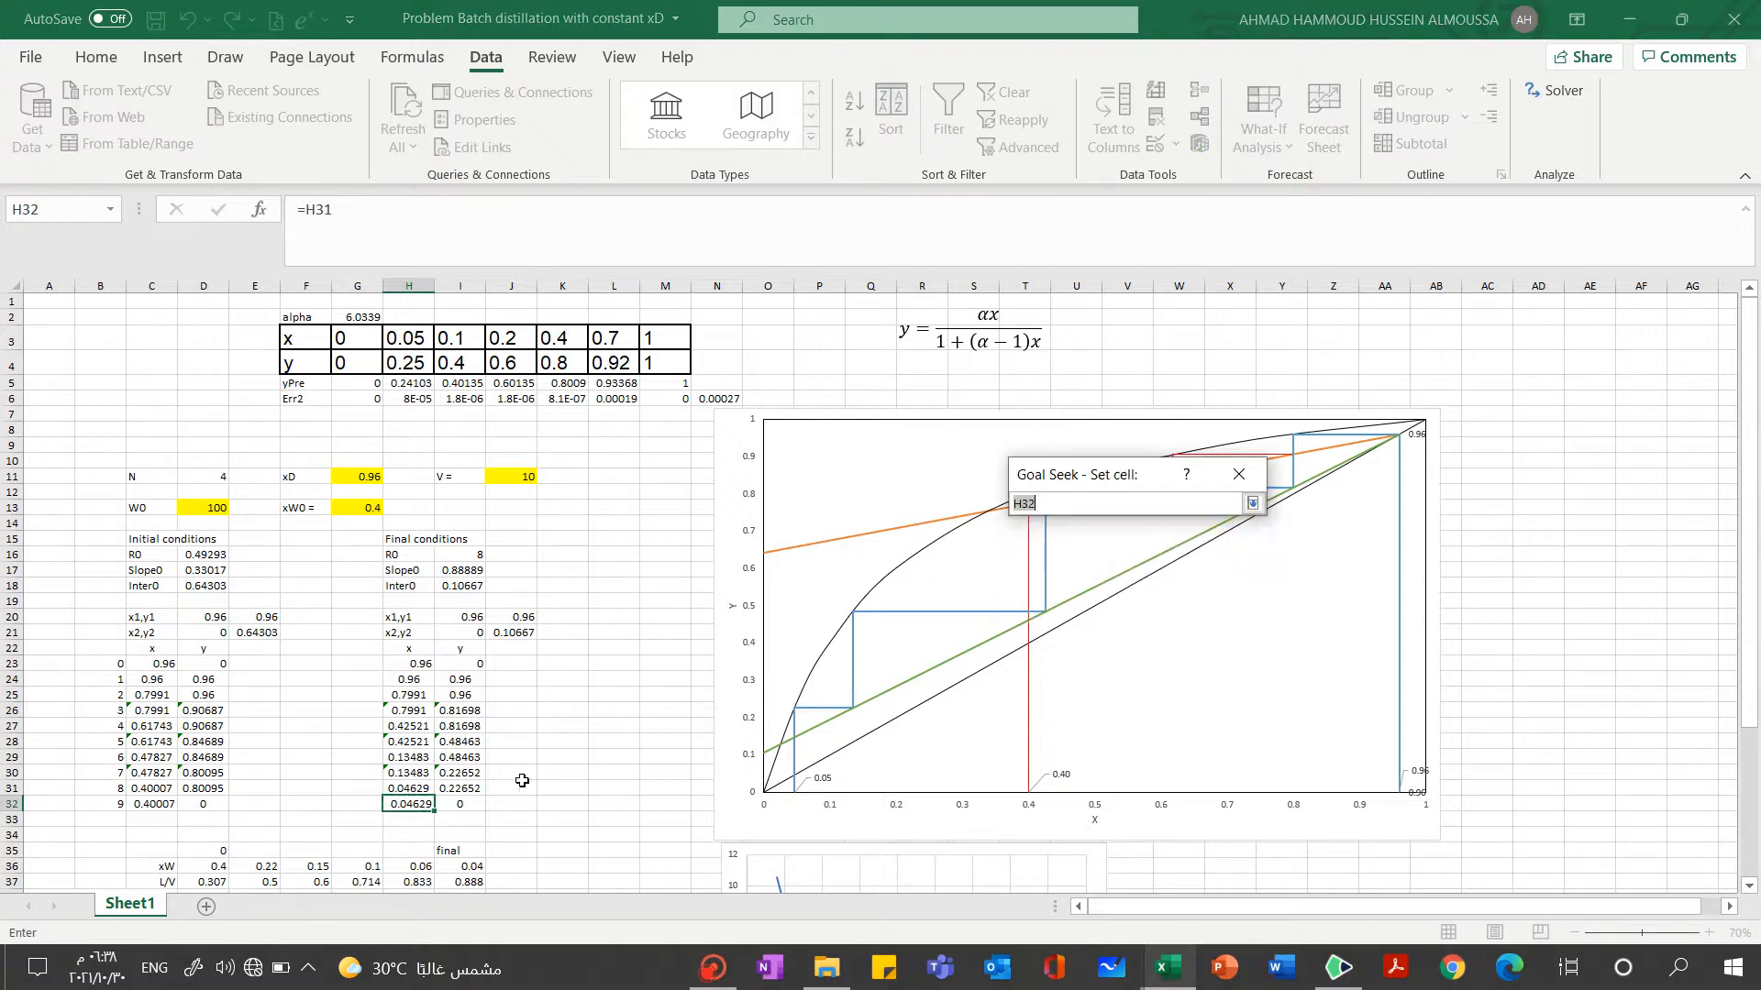
left_click(409, 804)
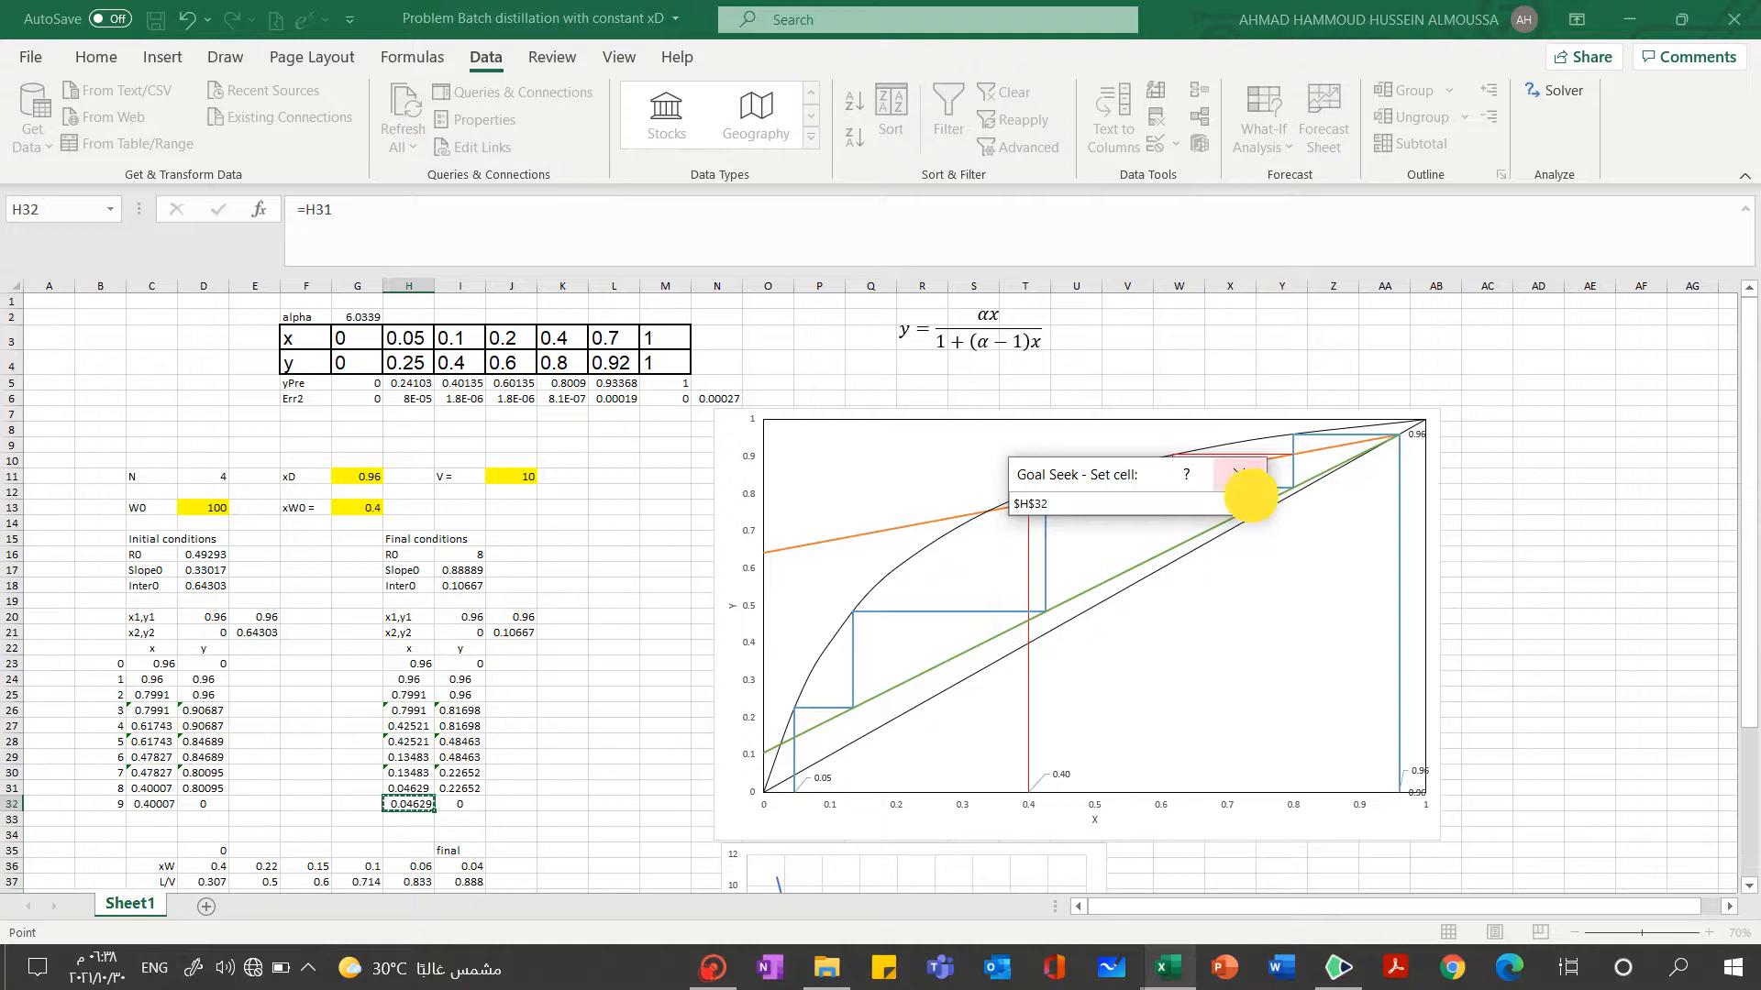
left_click(1251, 495)
Run the Goal Seek to a value of 0.04 by changing the final R0 in I16, and accept the solution
left_click(1224, 539)
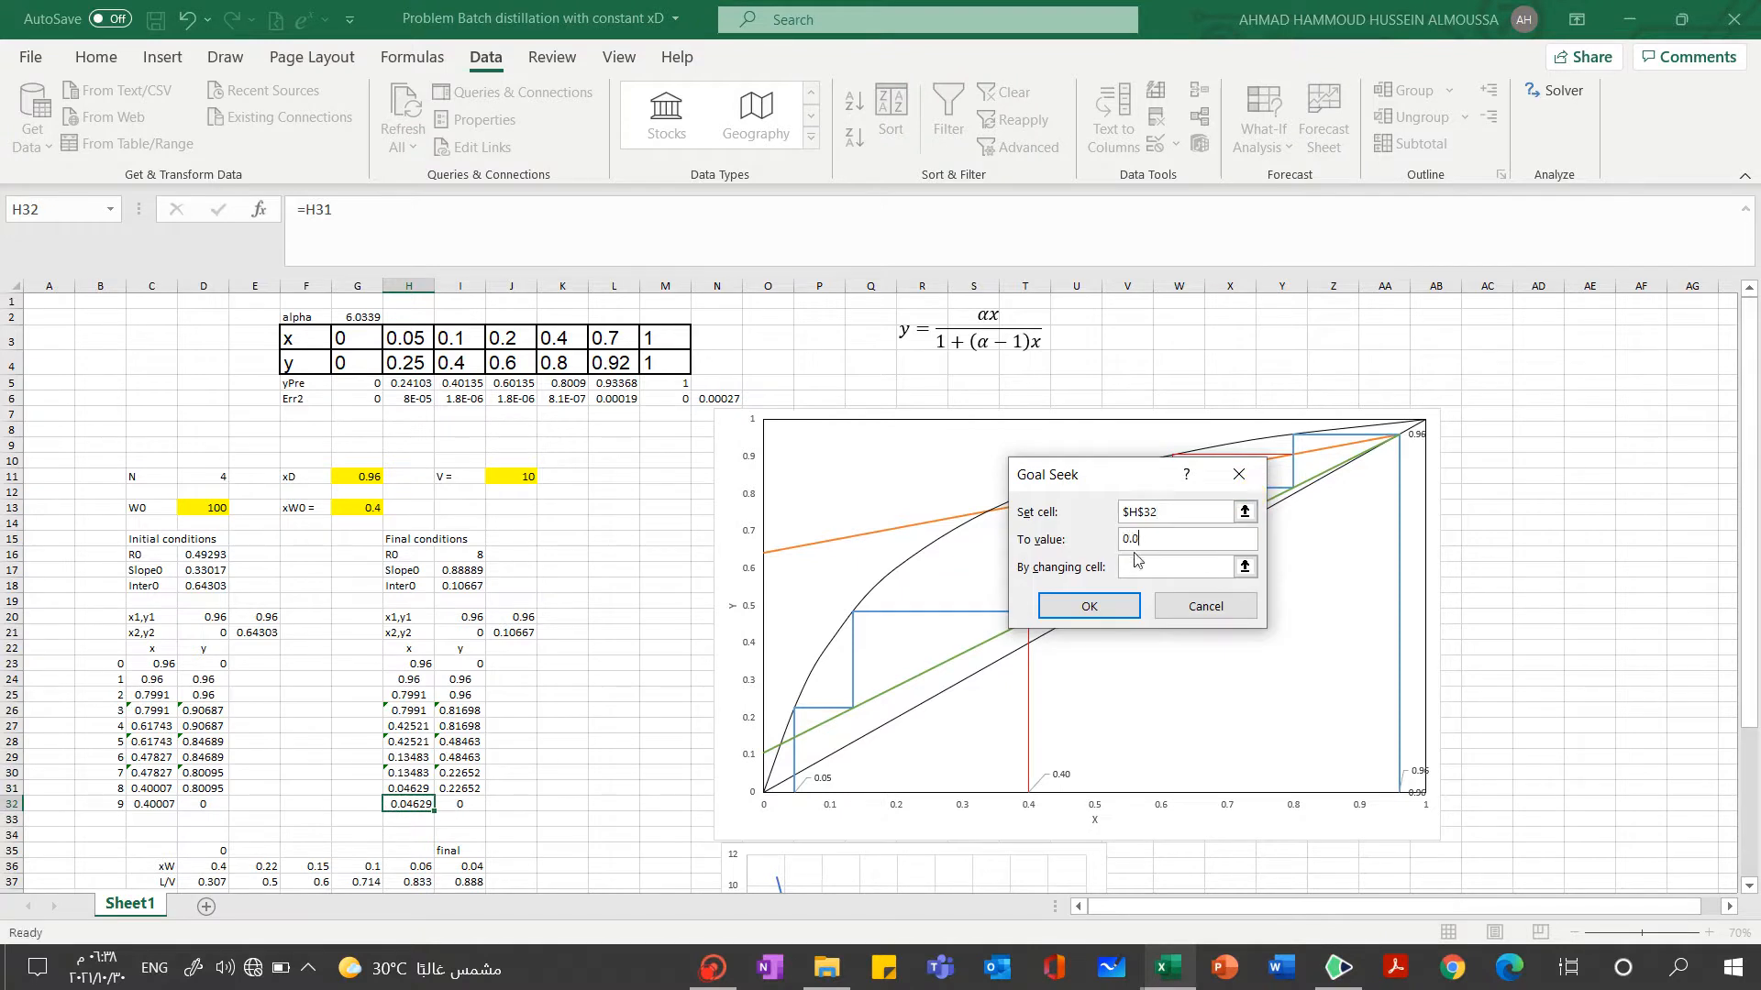
key("Return")
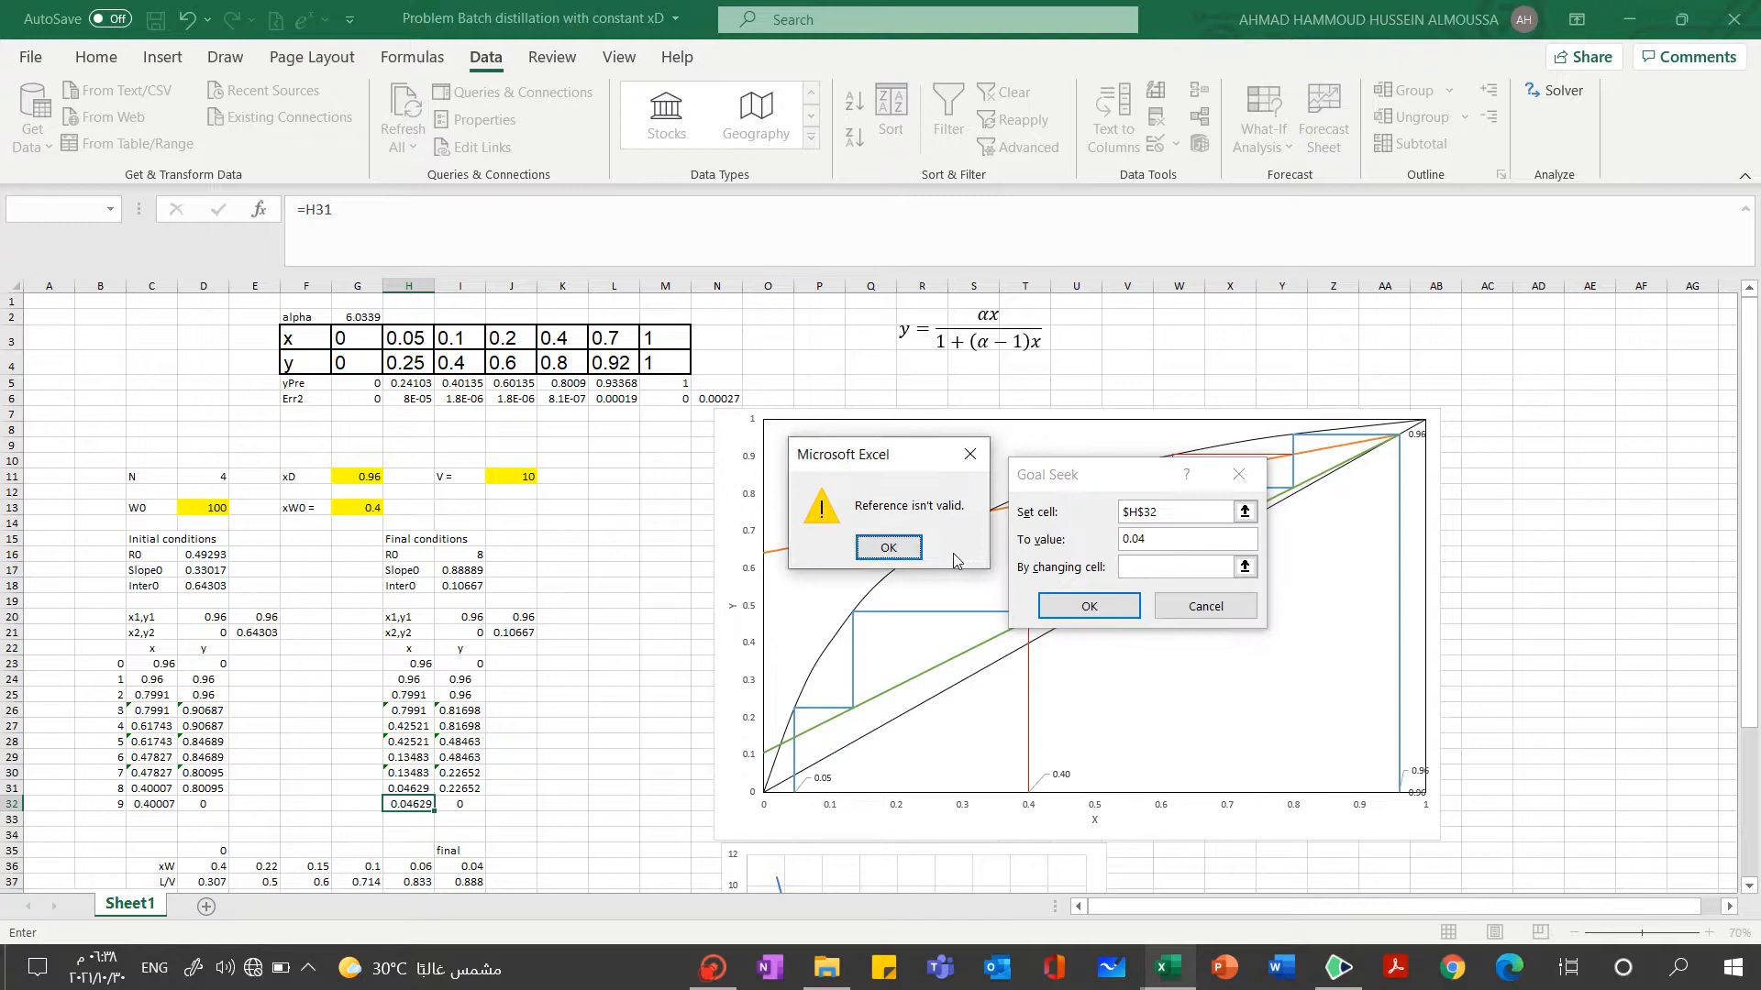
left_click(902, 554)
left_click(1245, 567)
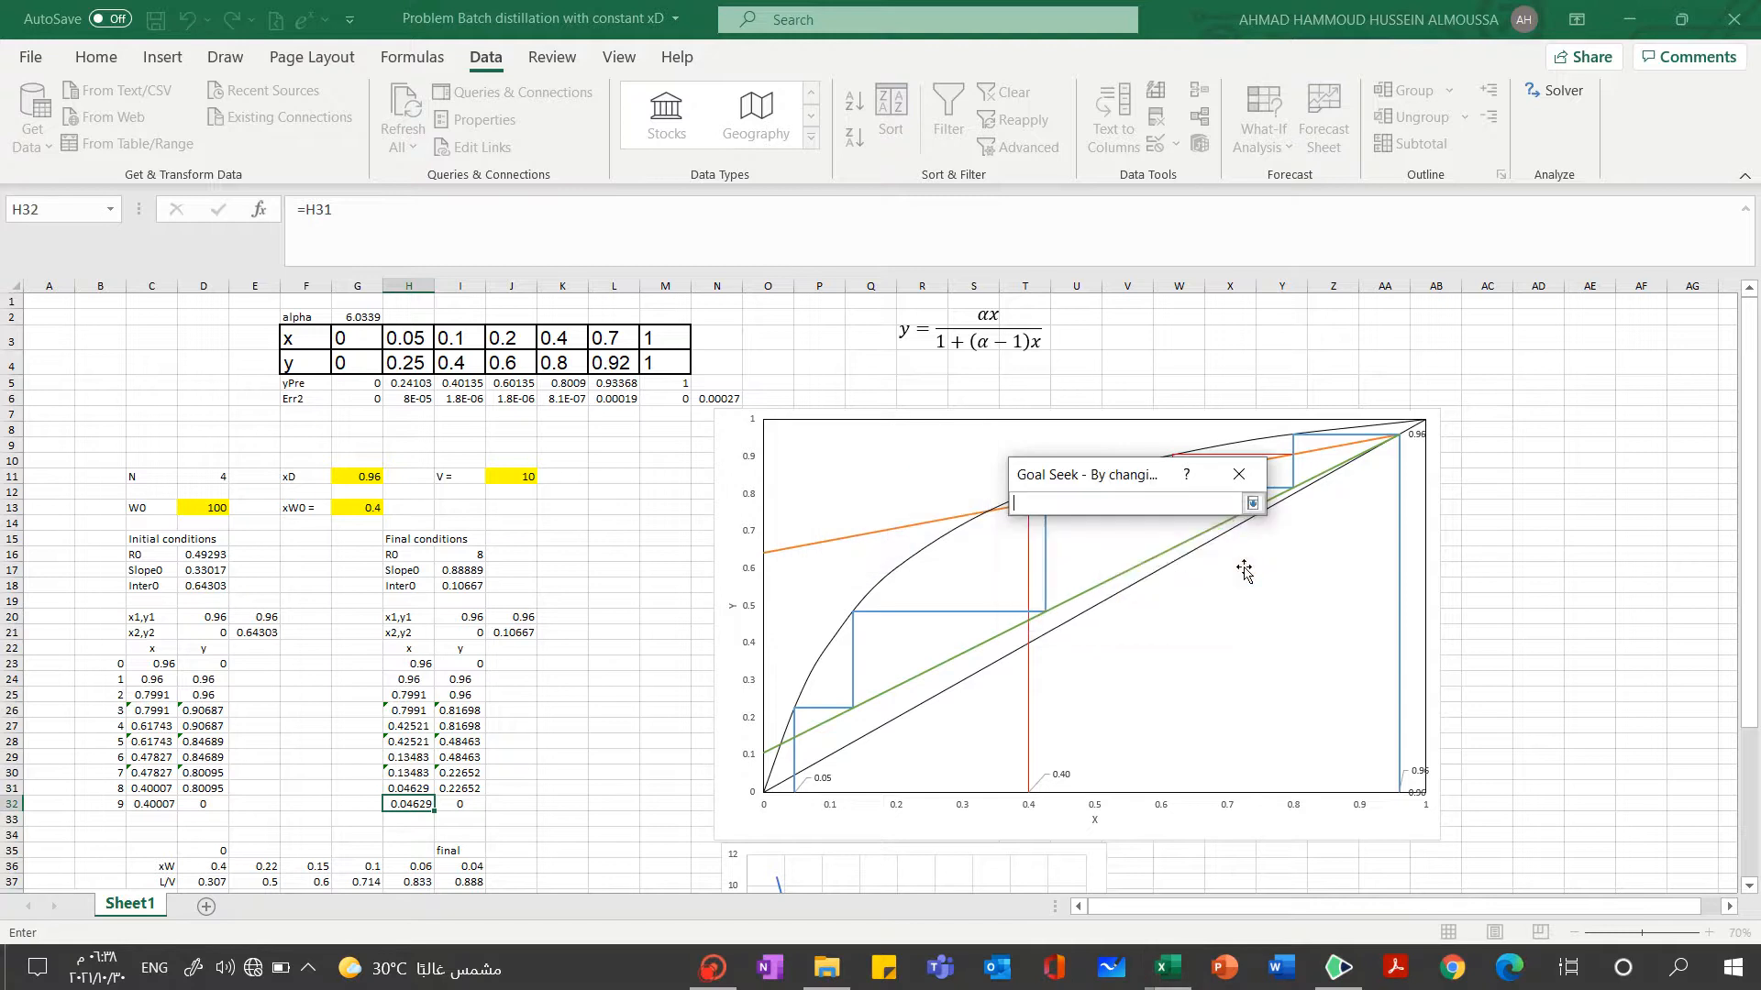
left_click(476, 557)
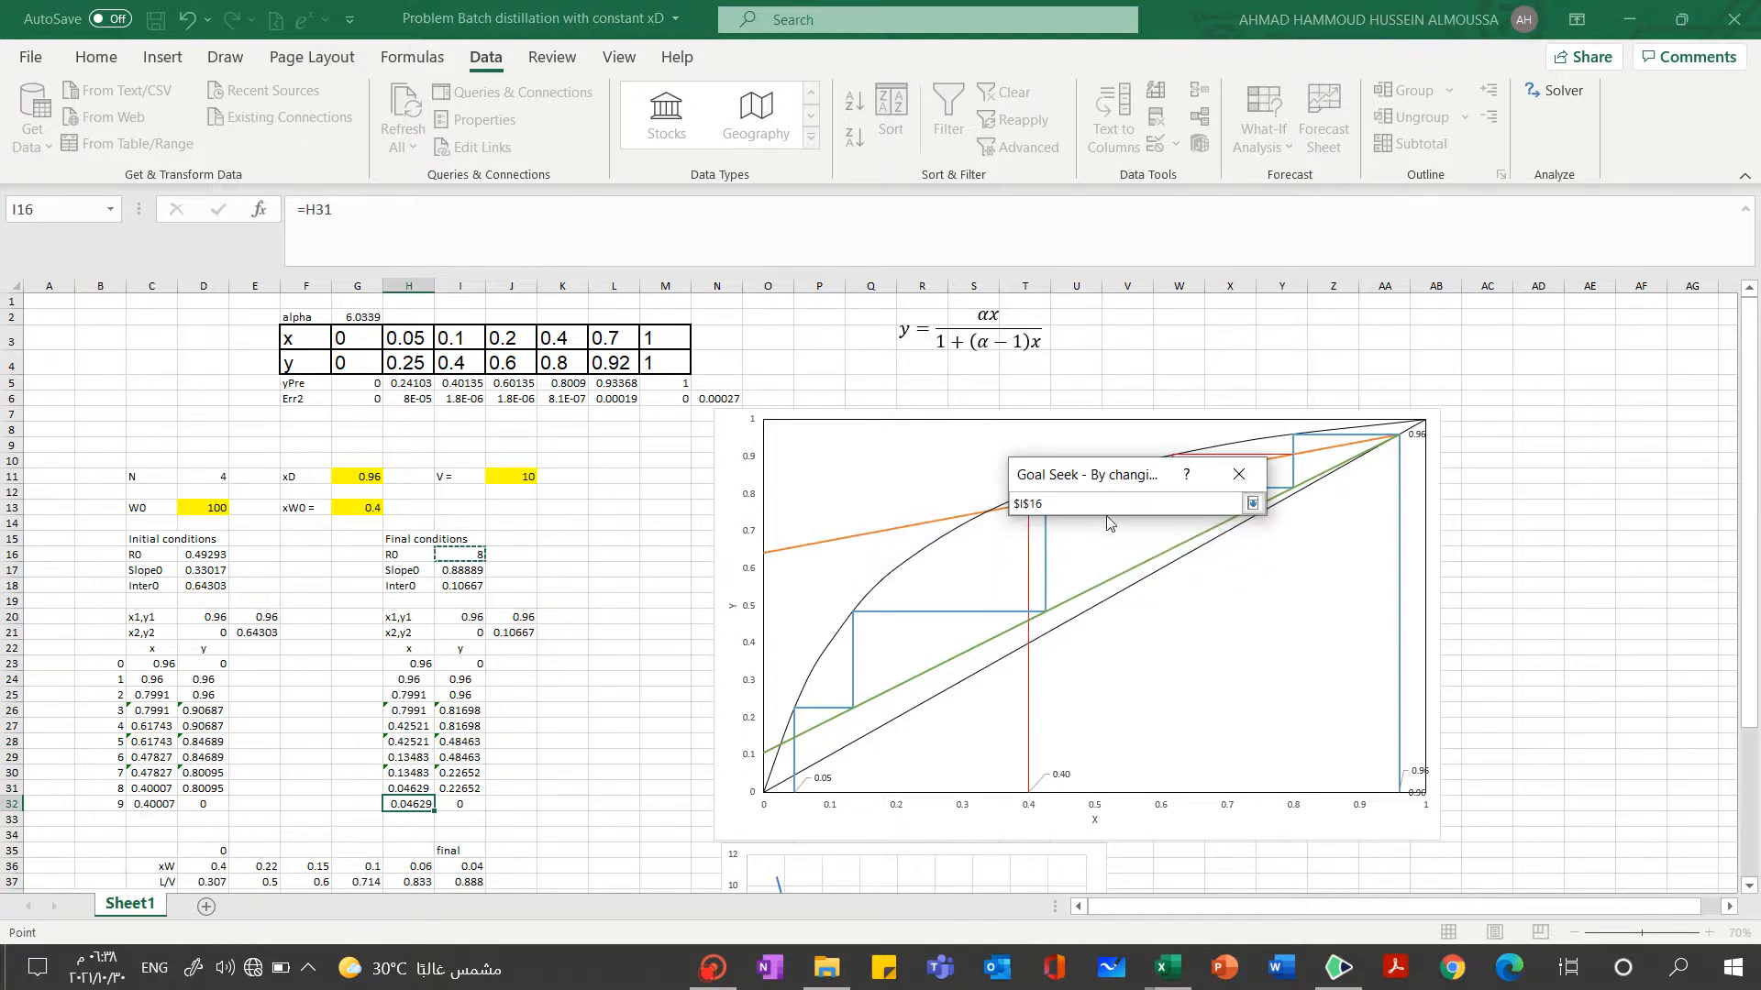
left_click(1253, 504)
left_click(1090, 606)
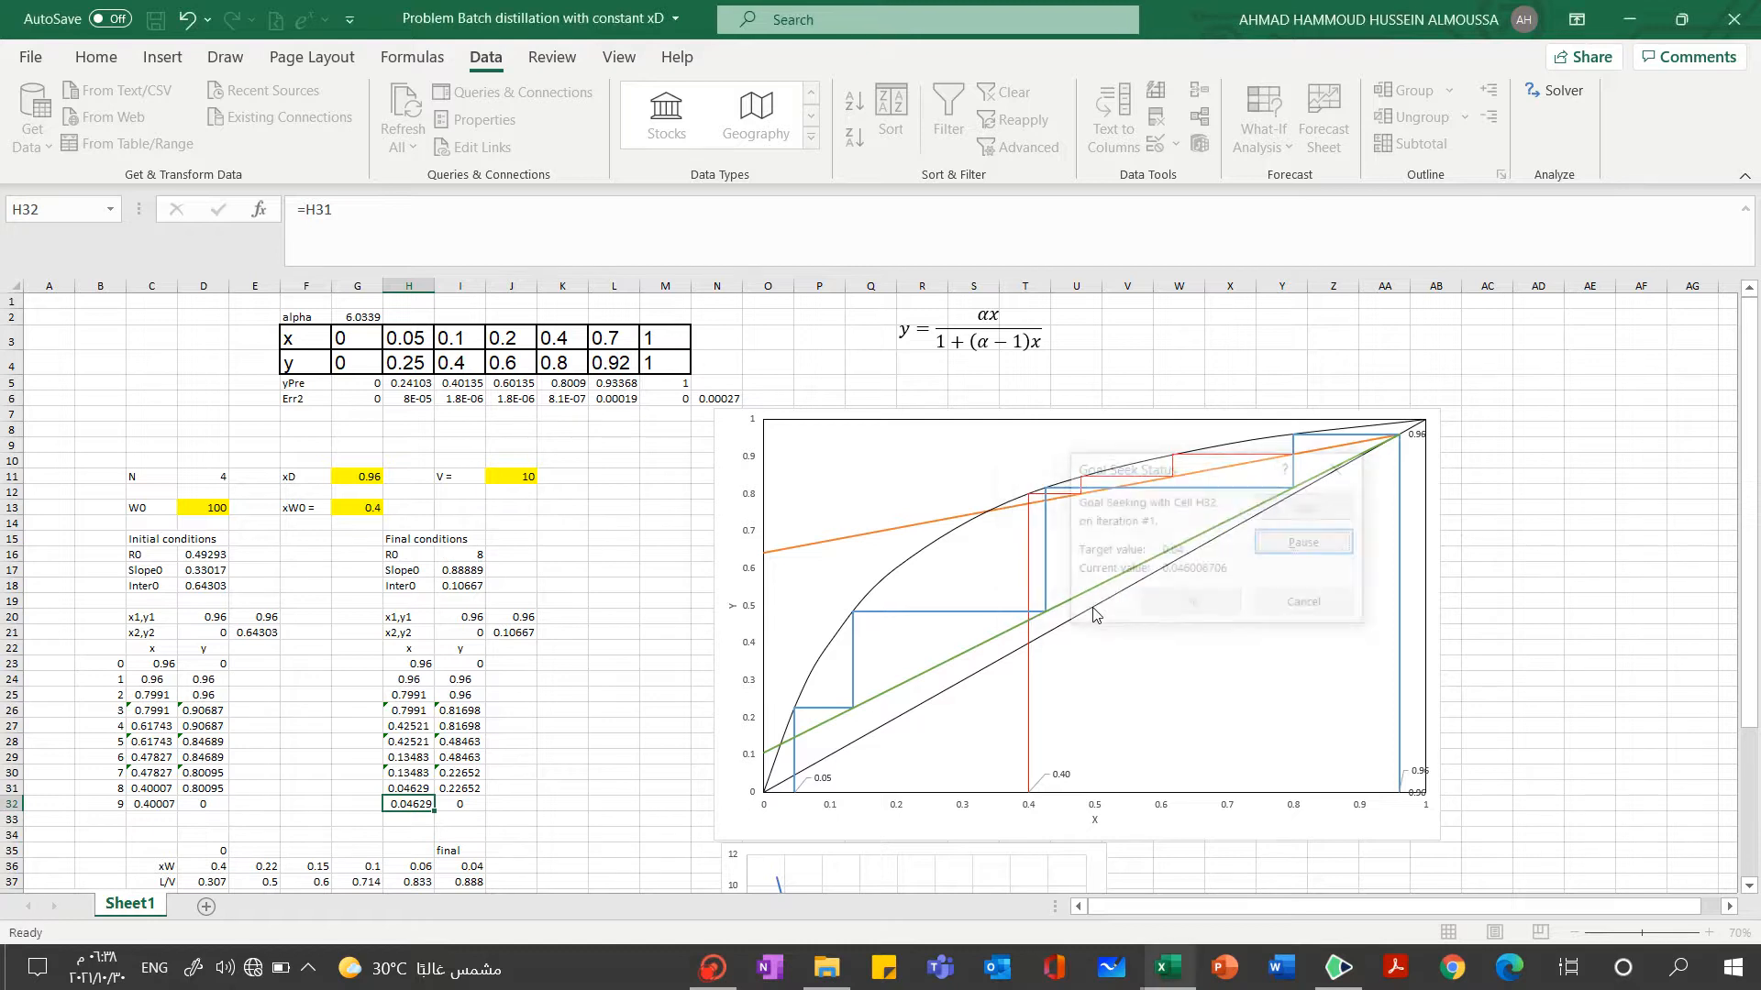
left_click(1175, 607)
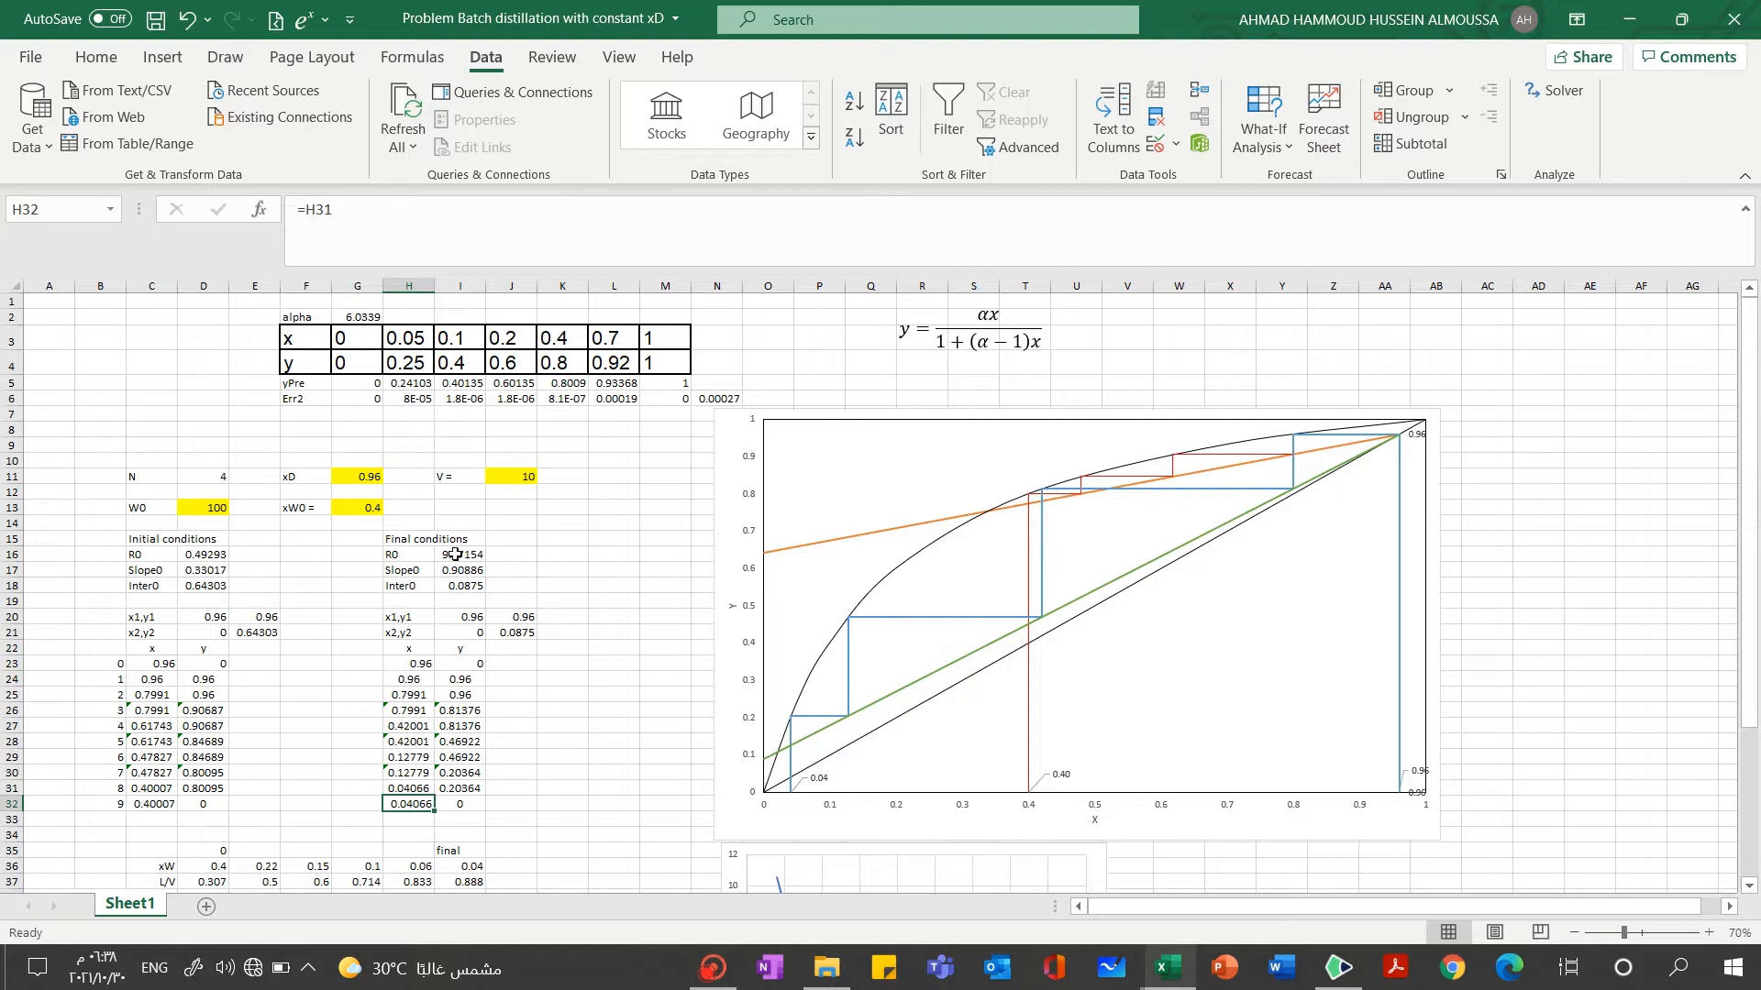
Examine the final reflux ratio in I16 and the formulas for the final operating line's slope in I17 and intercept in I18
left_click(442, 555)
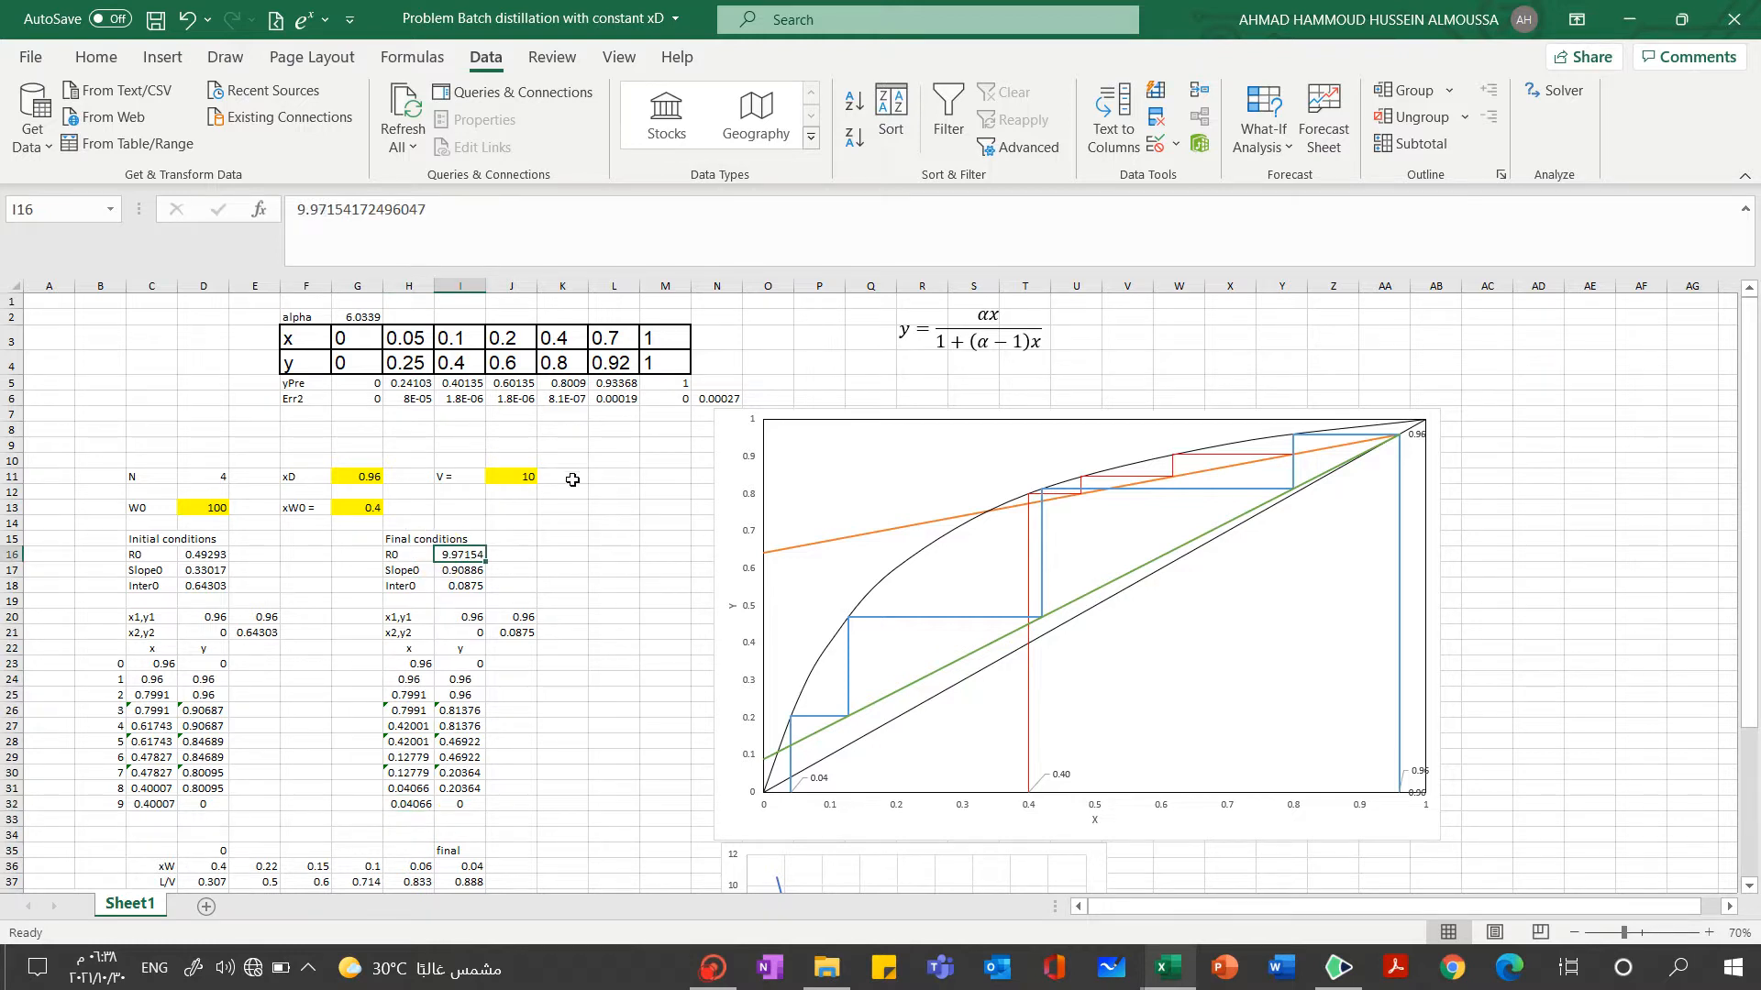
left_click(446, 572)
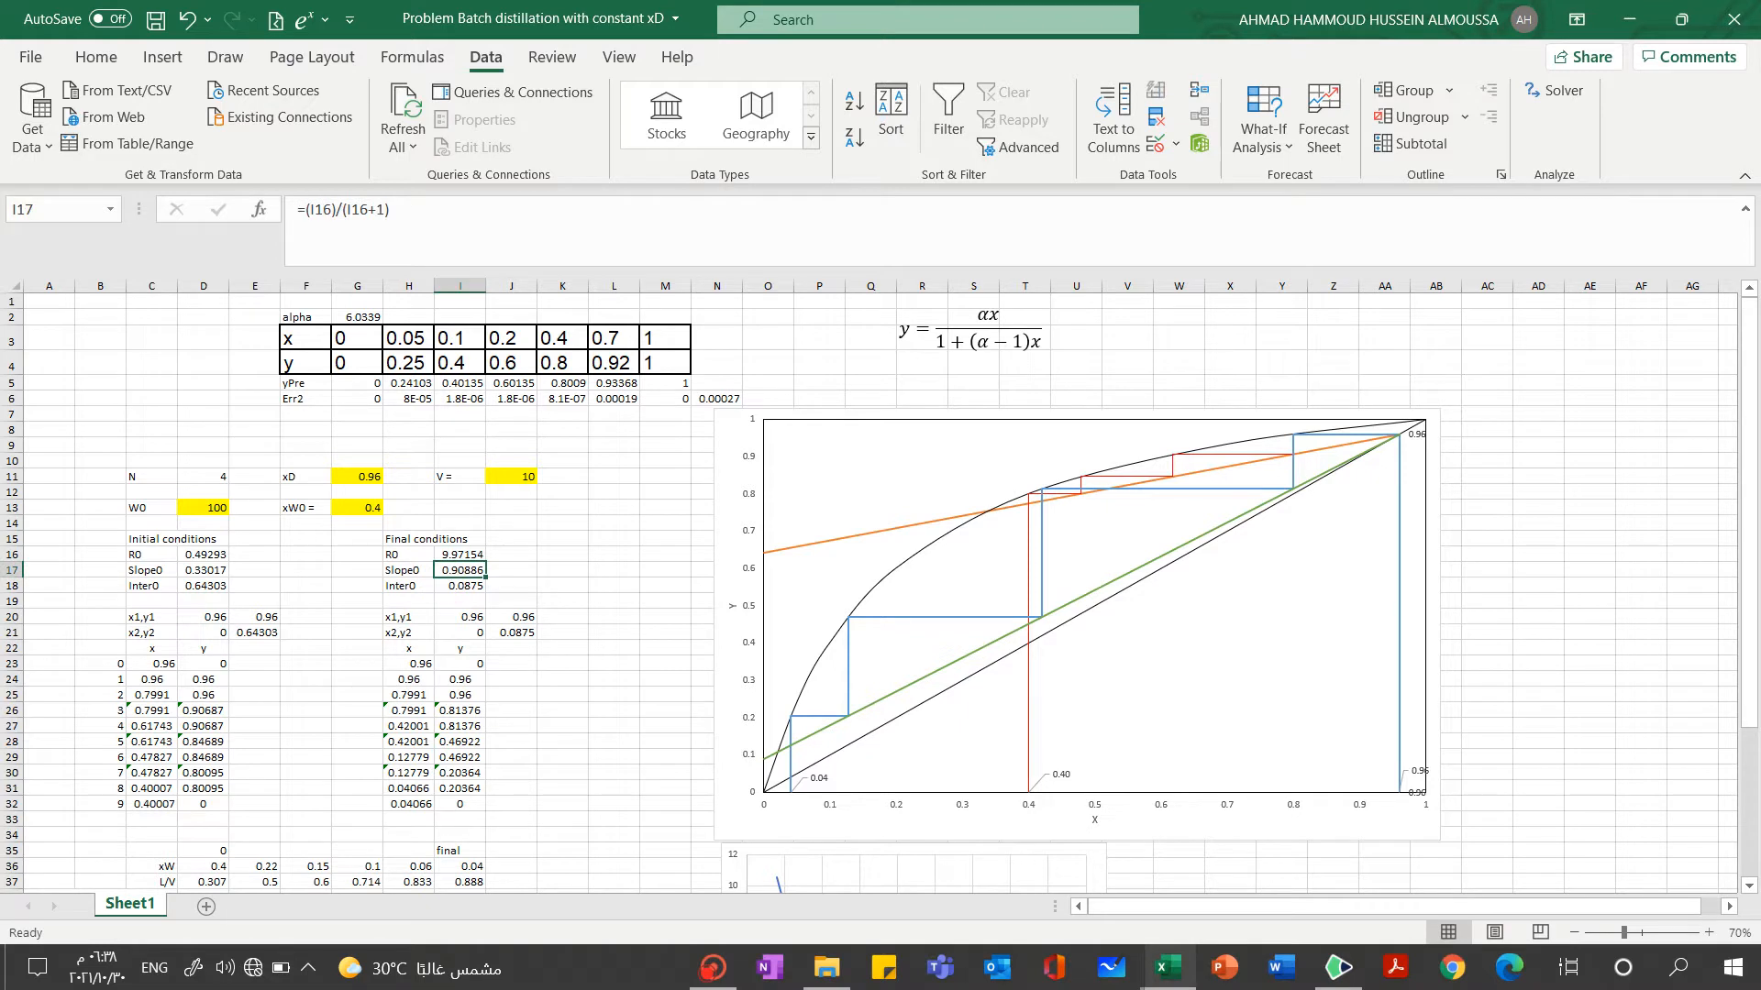
left_click(460, 587)
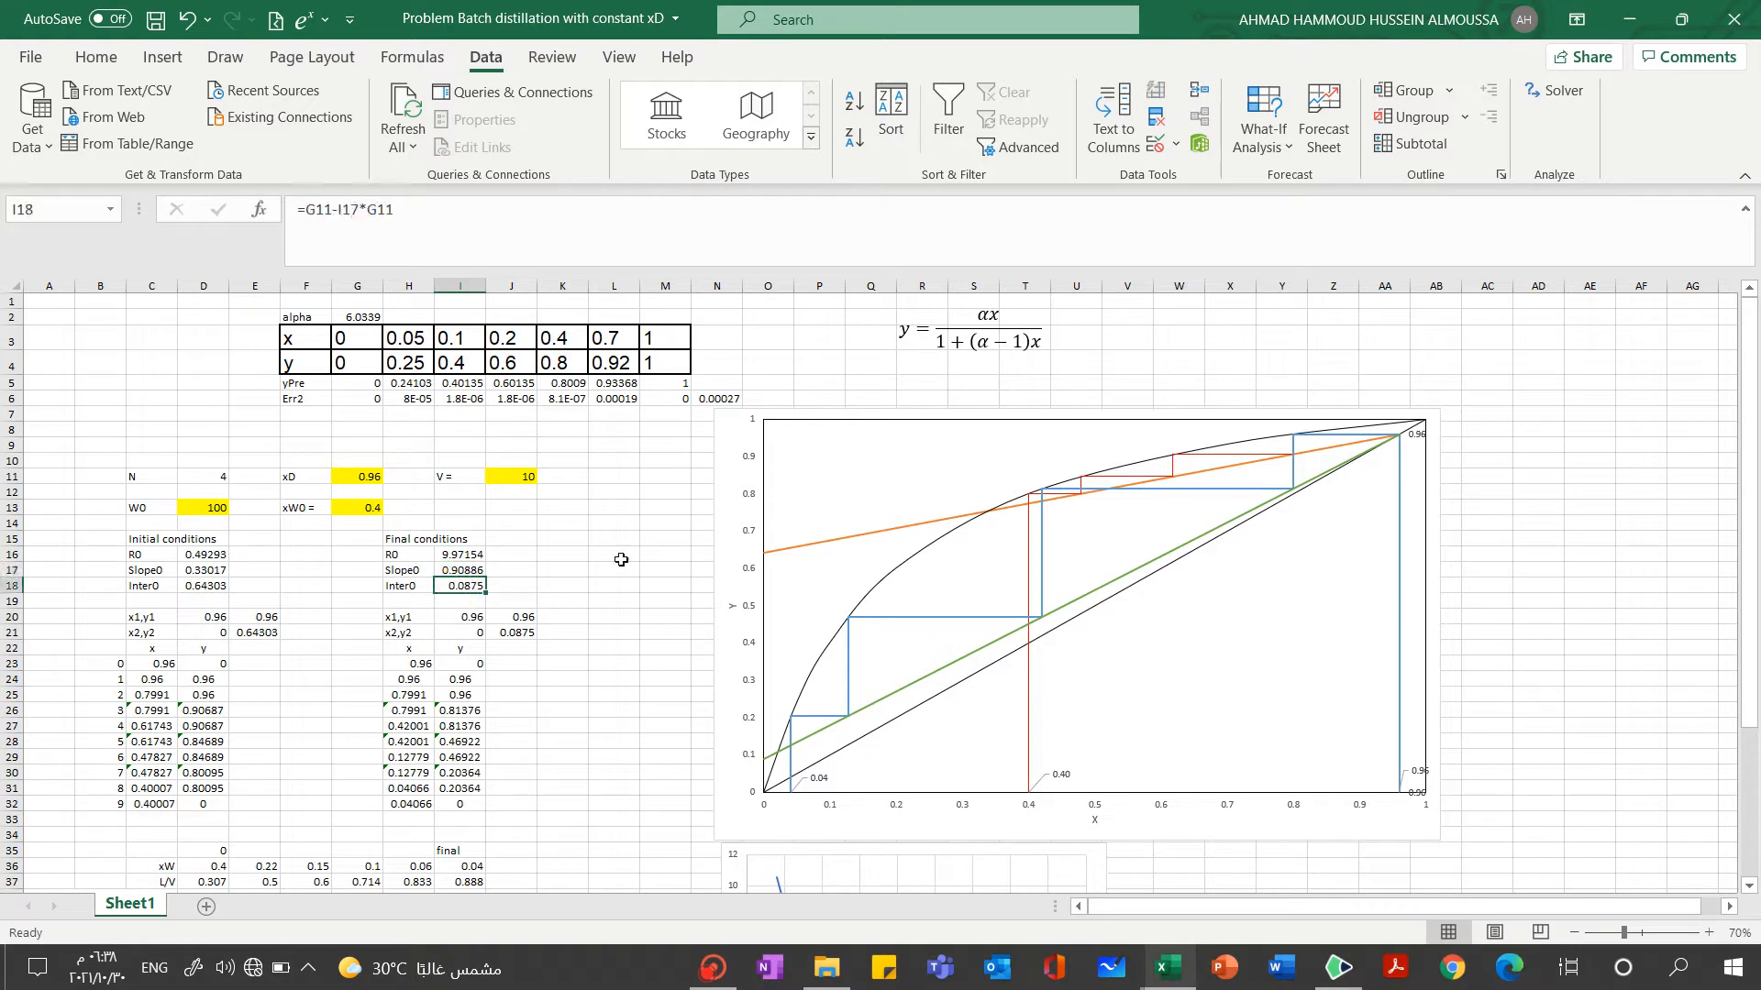
Examine the formulas for the initial operating line's endpoints x1,y1 and x2,y2 in D20:E21
left_click(204, 618)
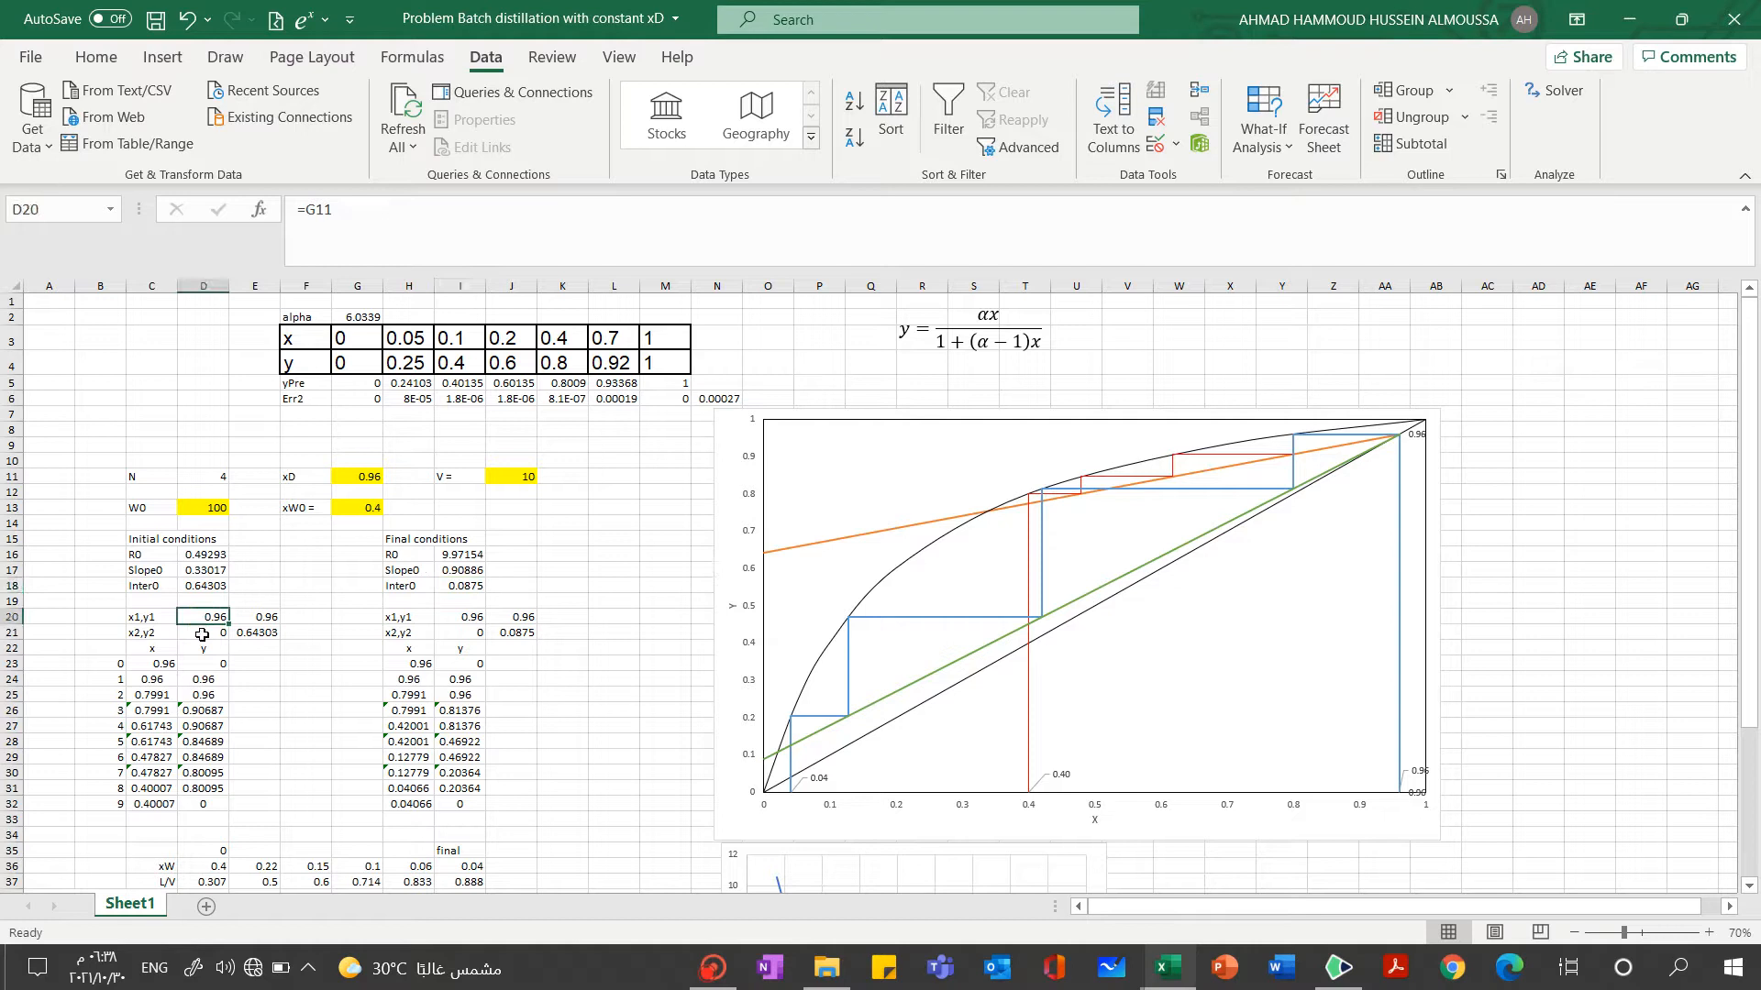
left_click(584, 229)
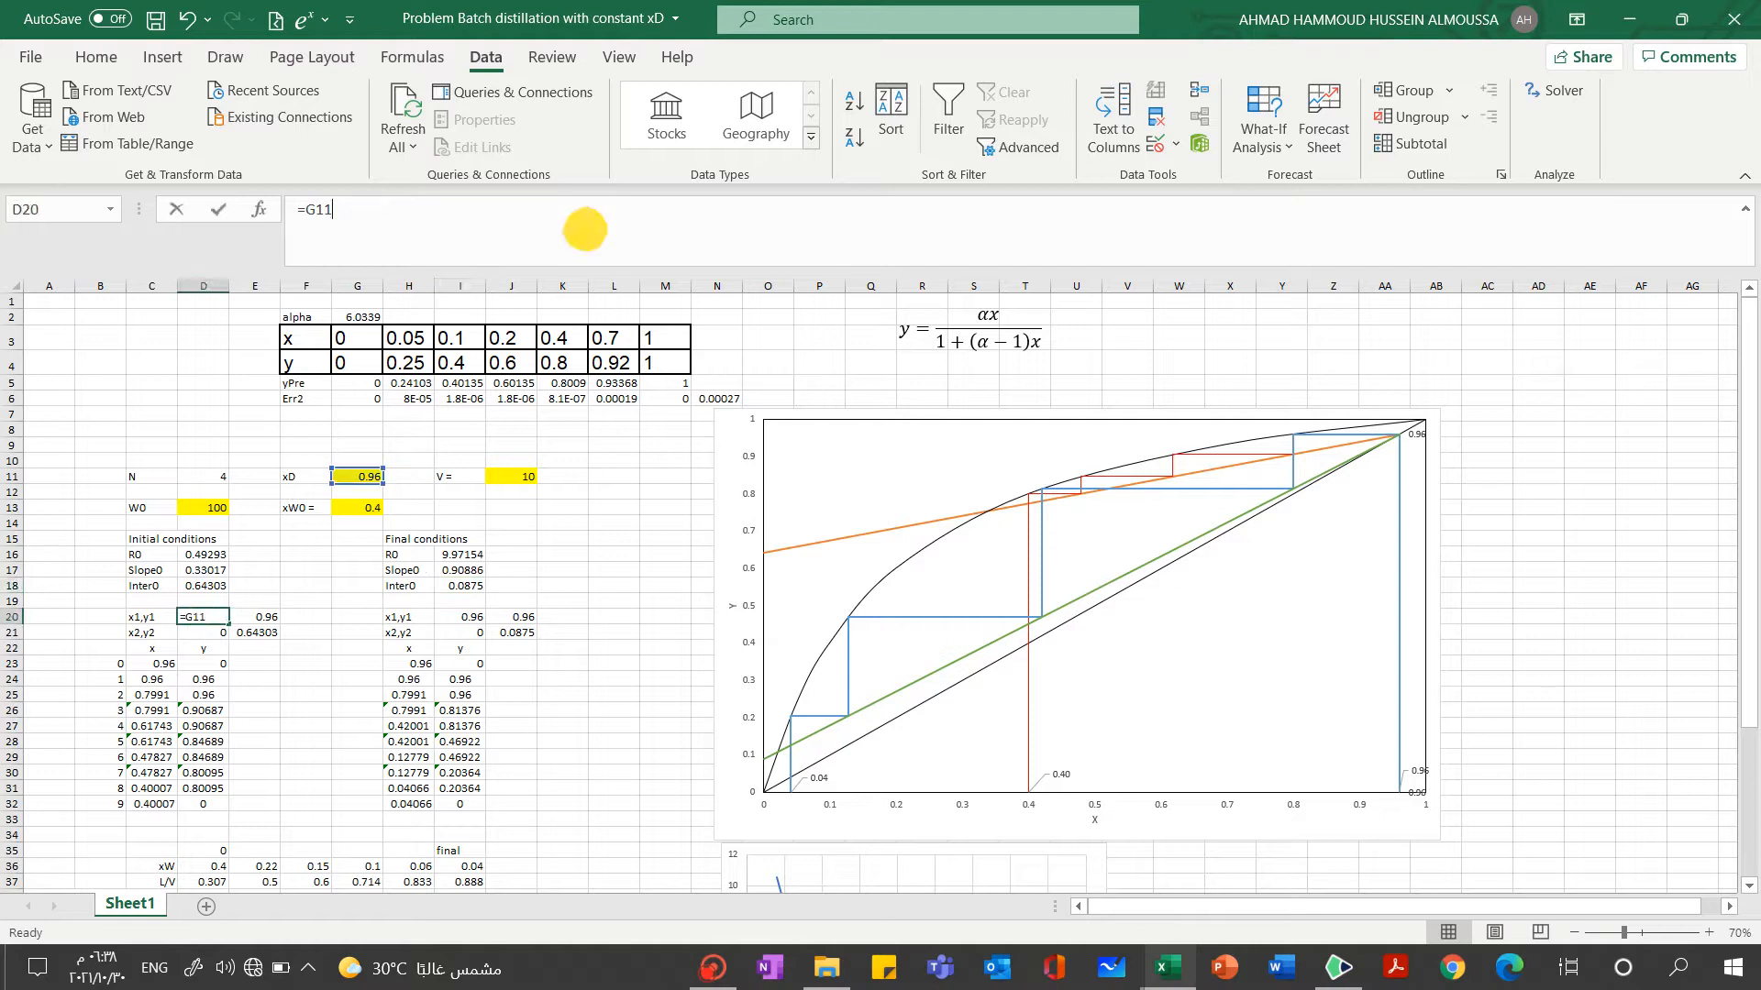
left_click(198, 633)
left_click(259, 618)
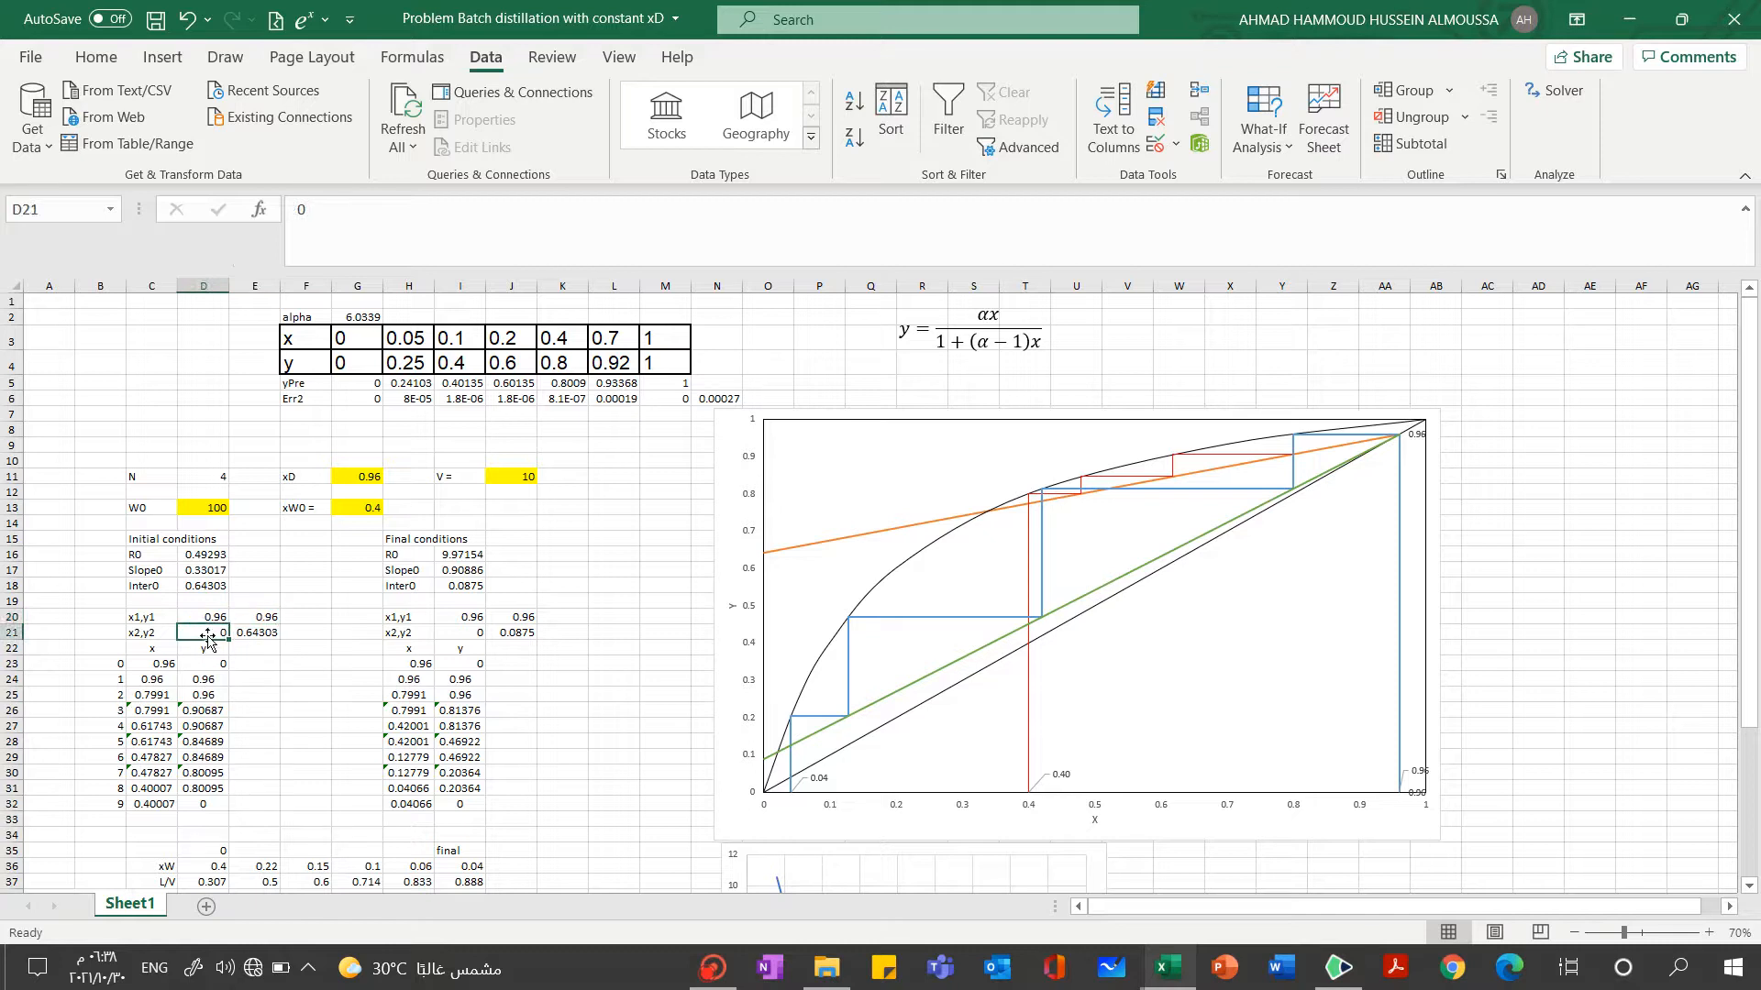
left_click(279, 616)
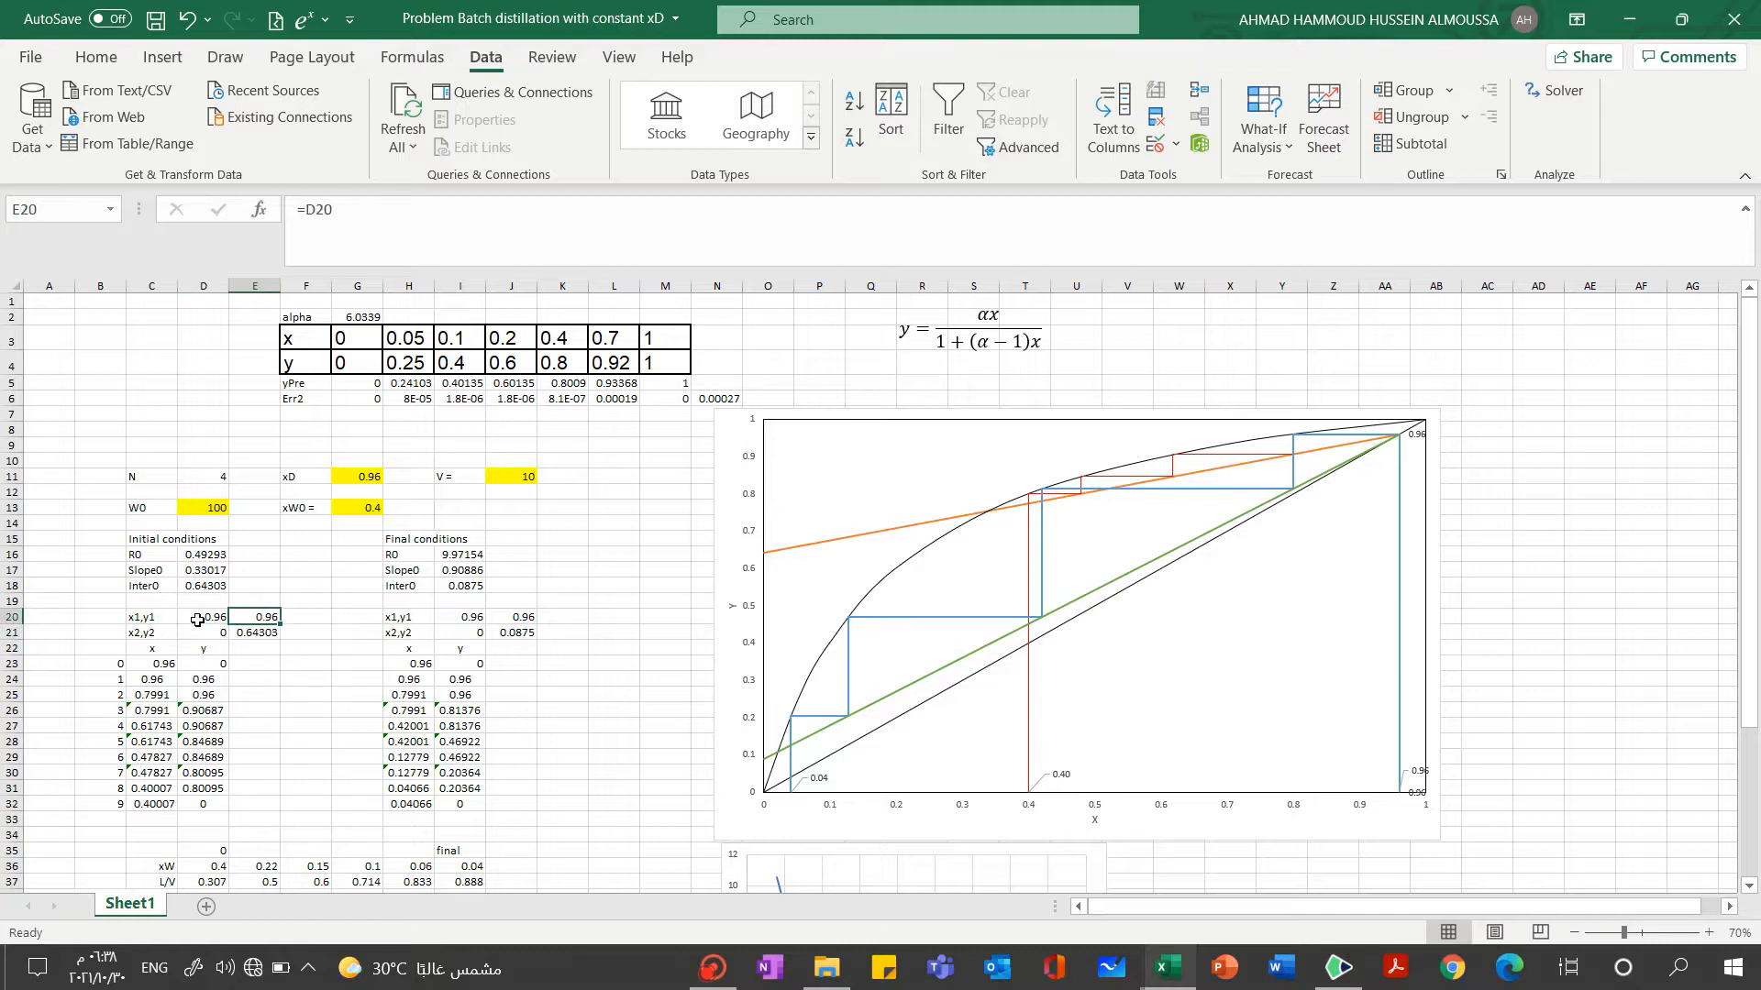
left_click(259, 633)
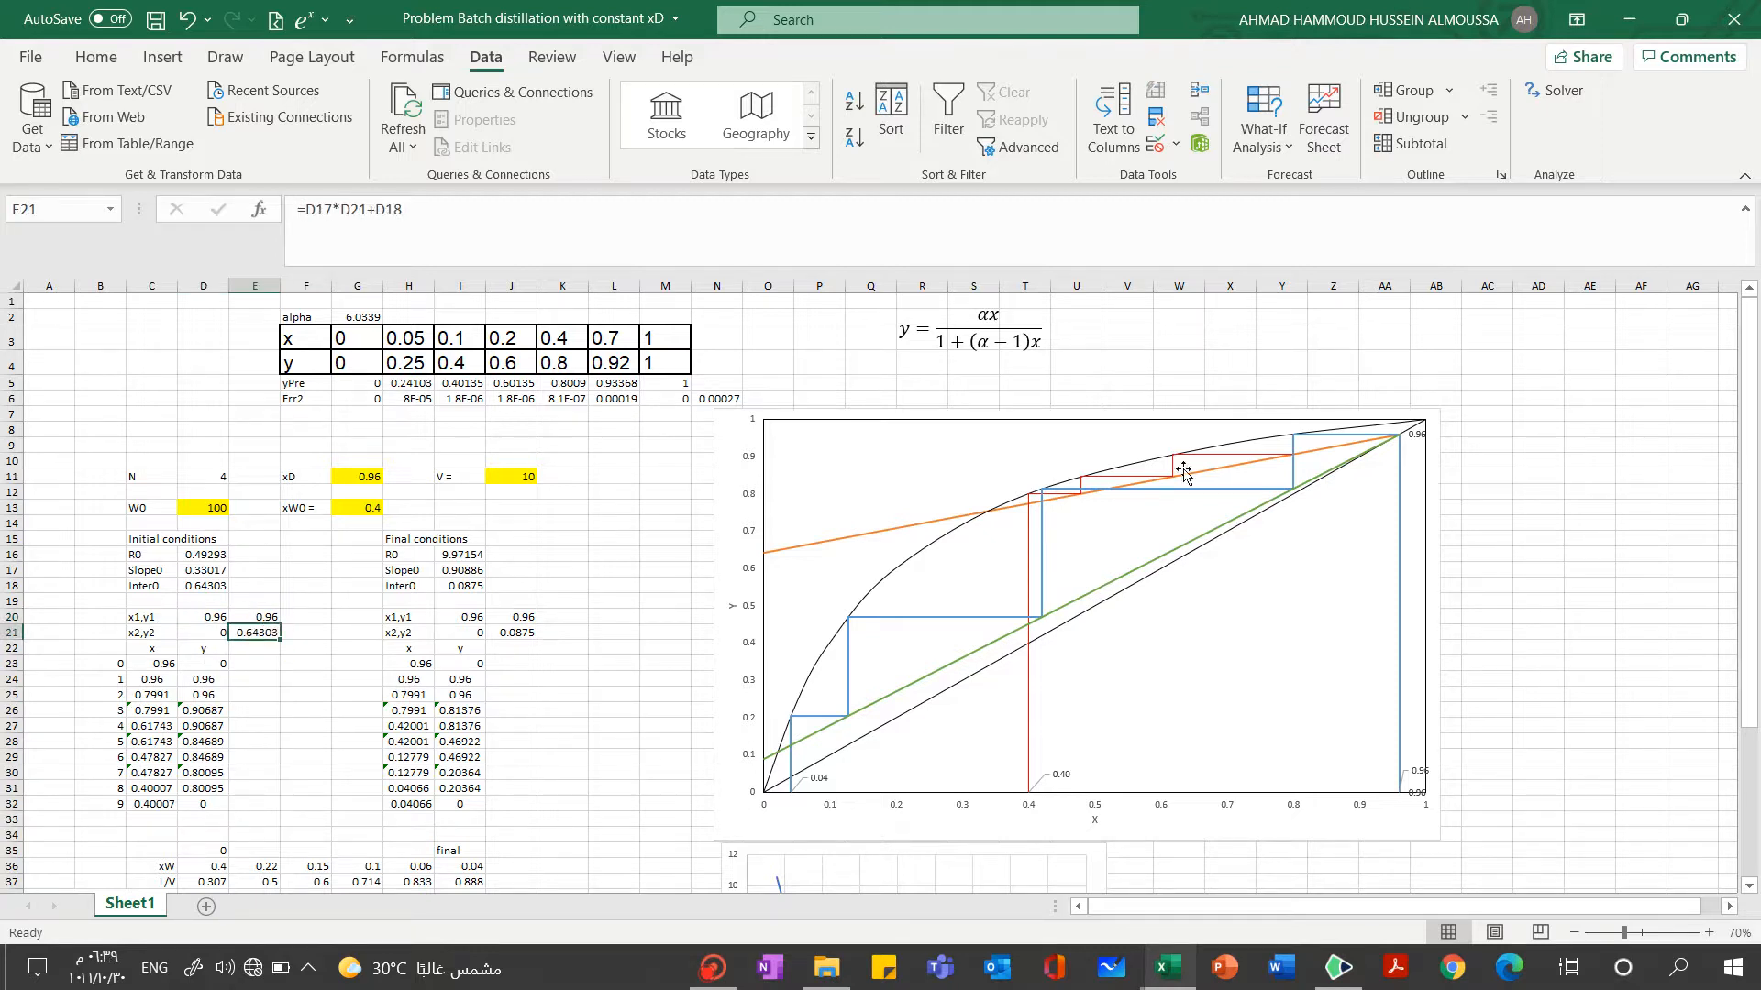
Review the initial and final column headings in row 35 and the intermediate xW in E36
mouse_move(1749, 441)
left_mouse_down()
mouse_move(1749, 516)
mouse_move(1749, 407)
left_mouse_up()
left_click(219, 854)
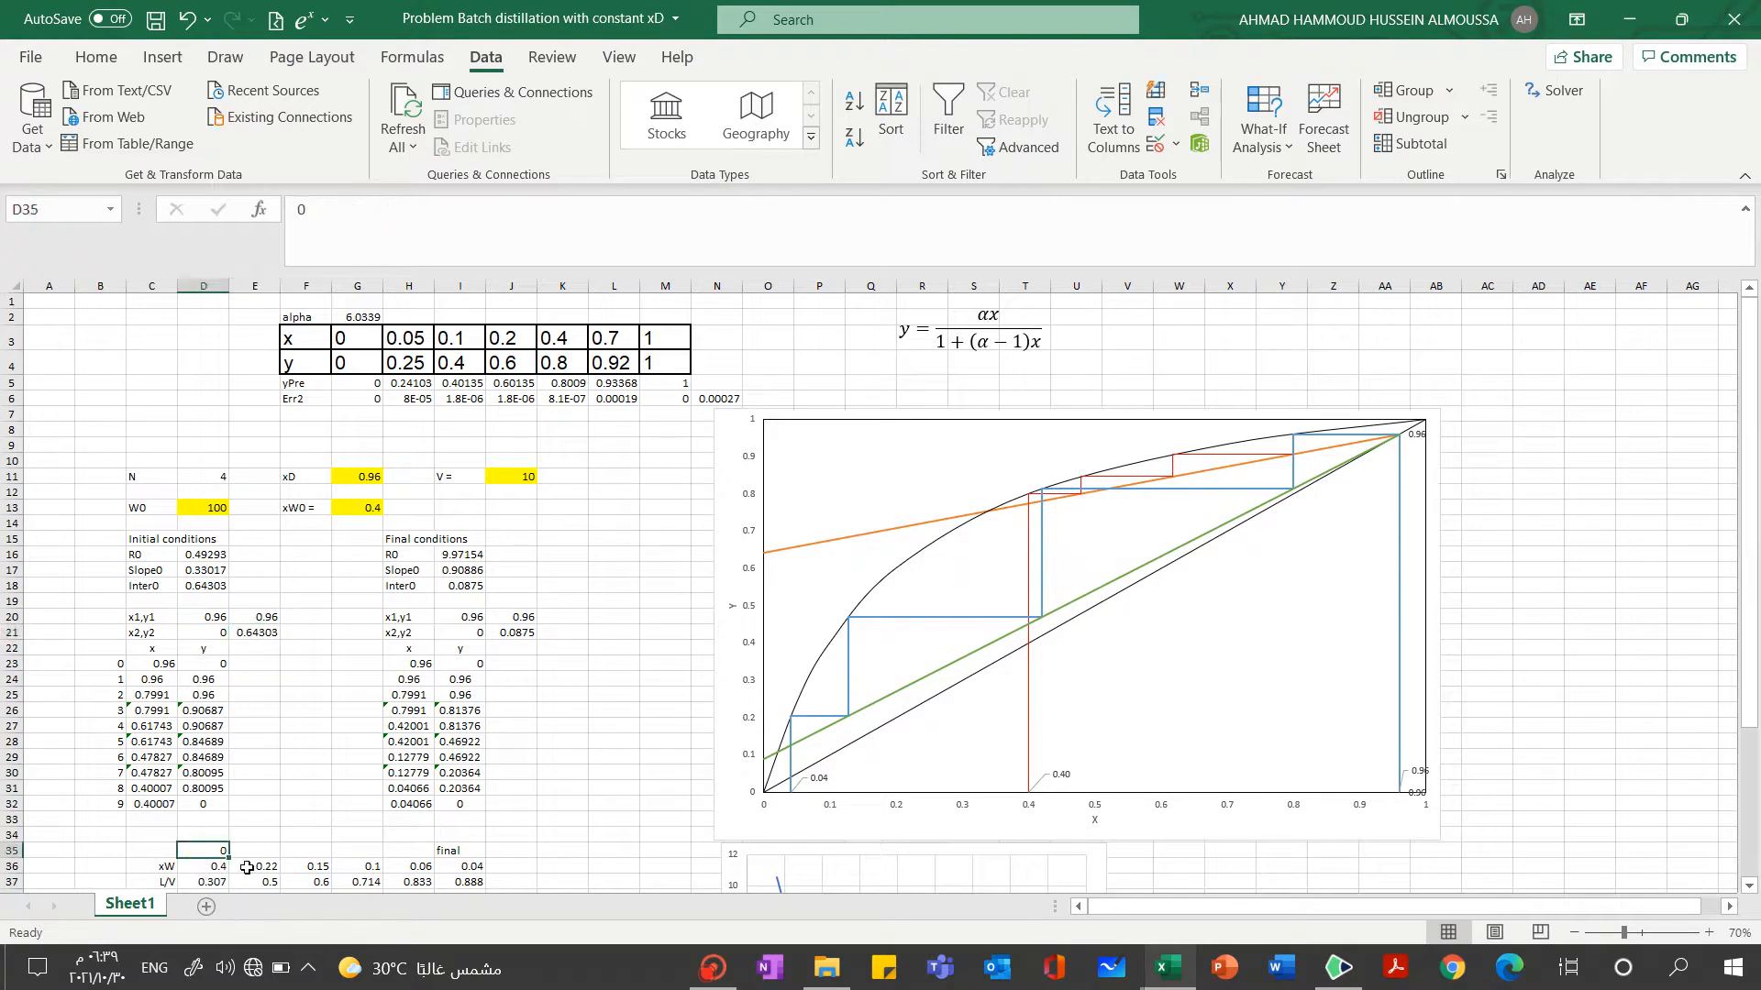
left_click(455, 852)
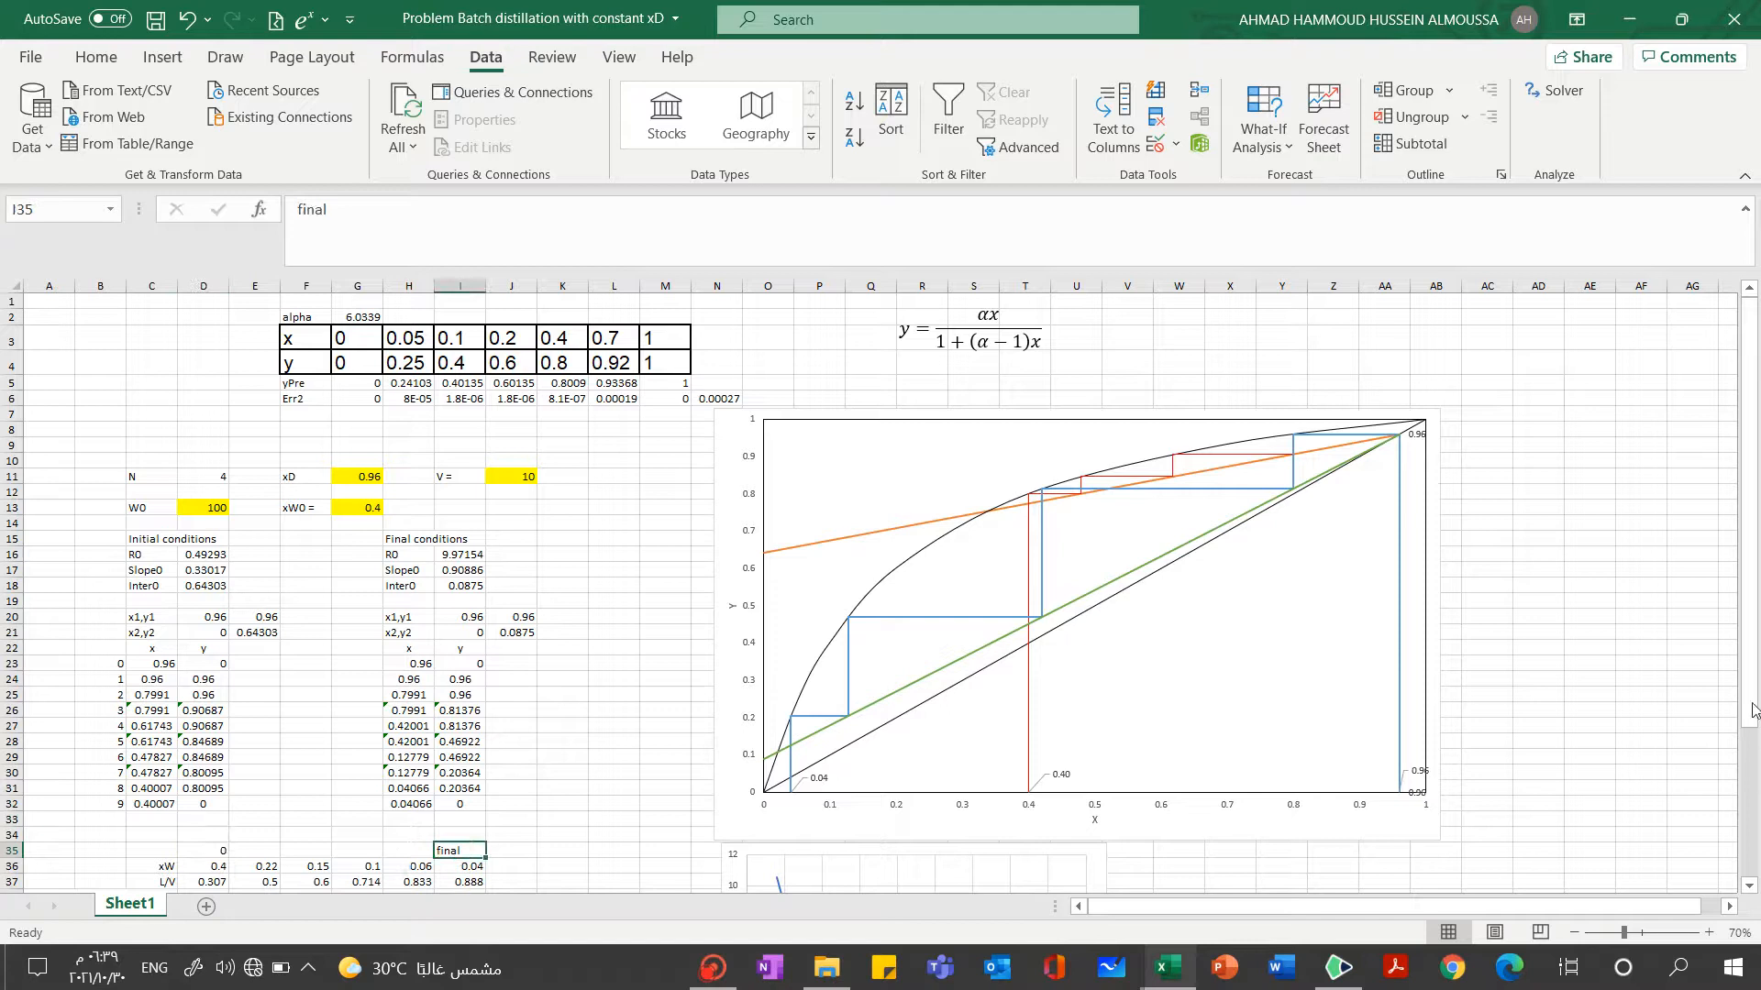
left_click_drag(1751, 700, 1751, 748)
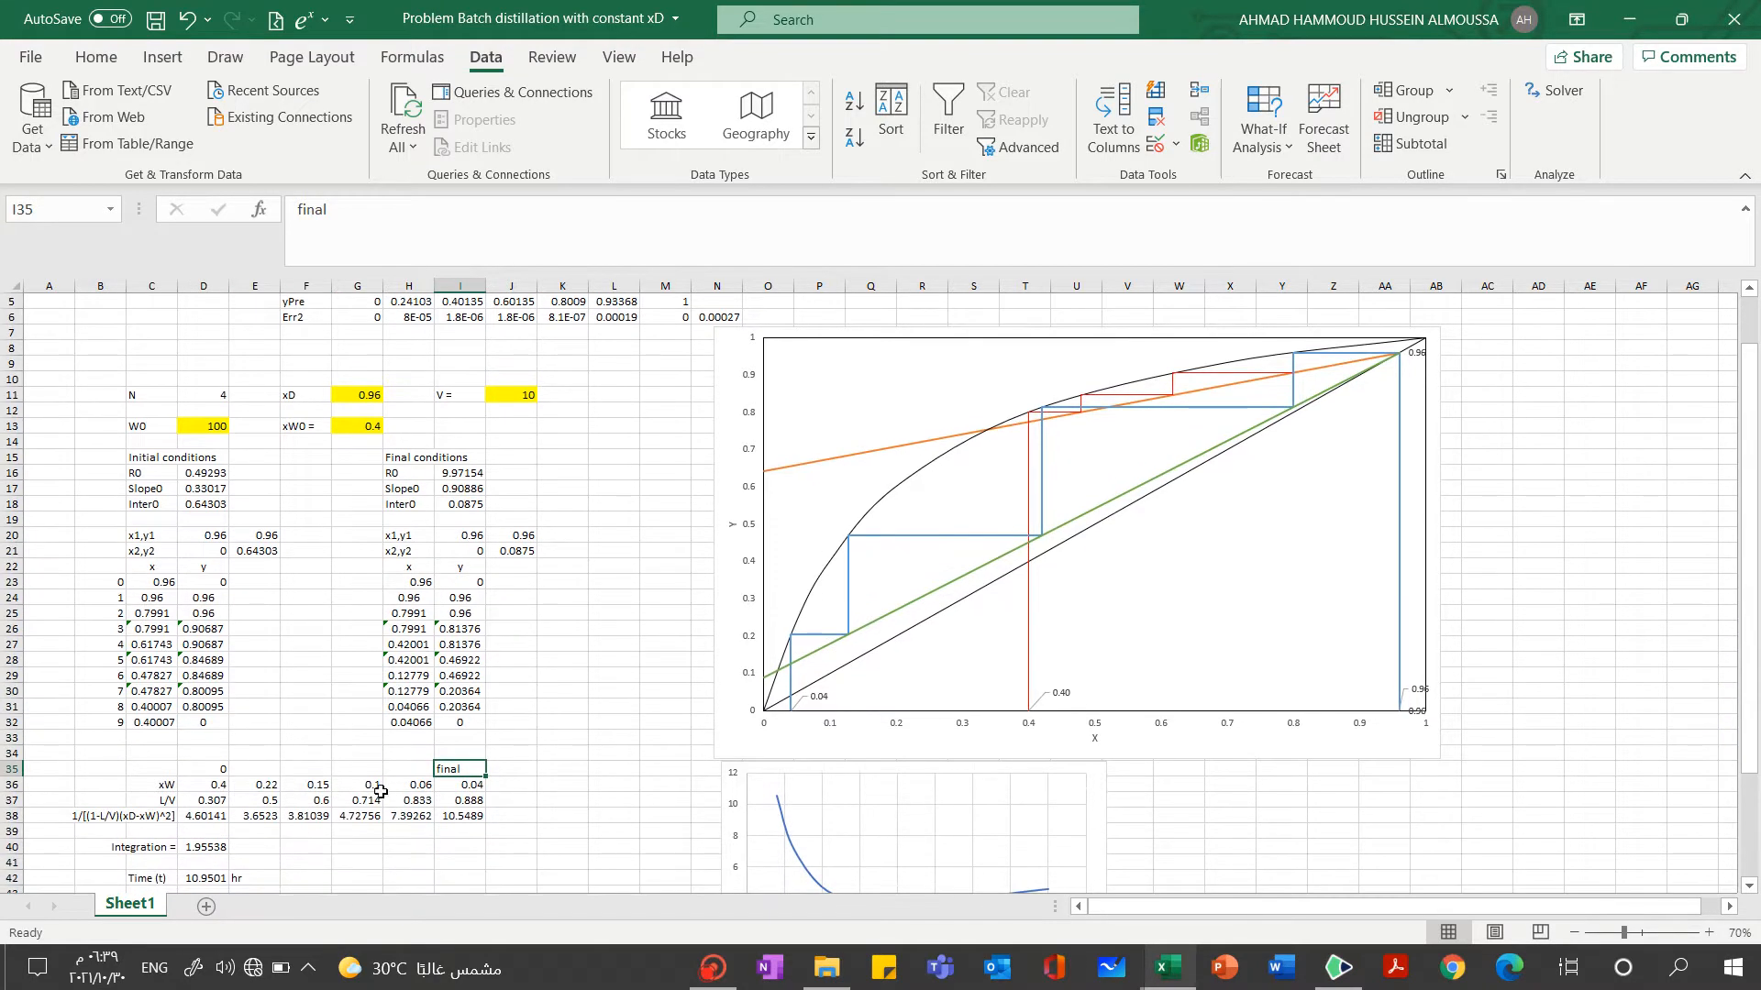
left_click(262, 786)
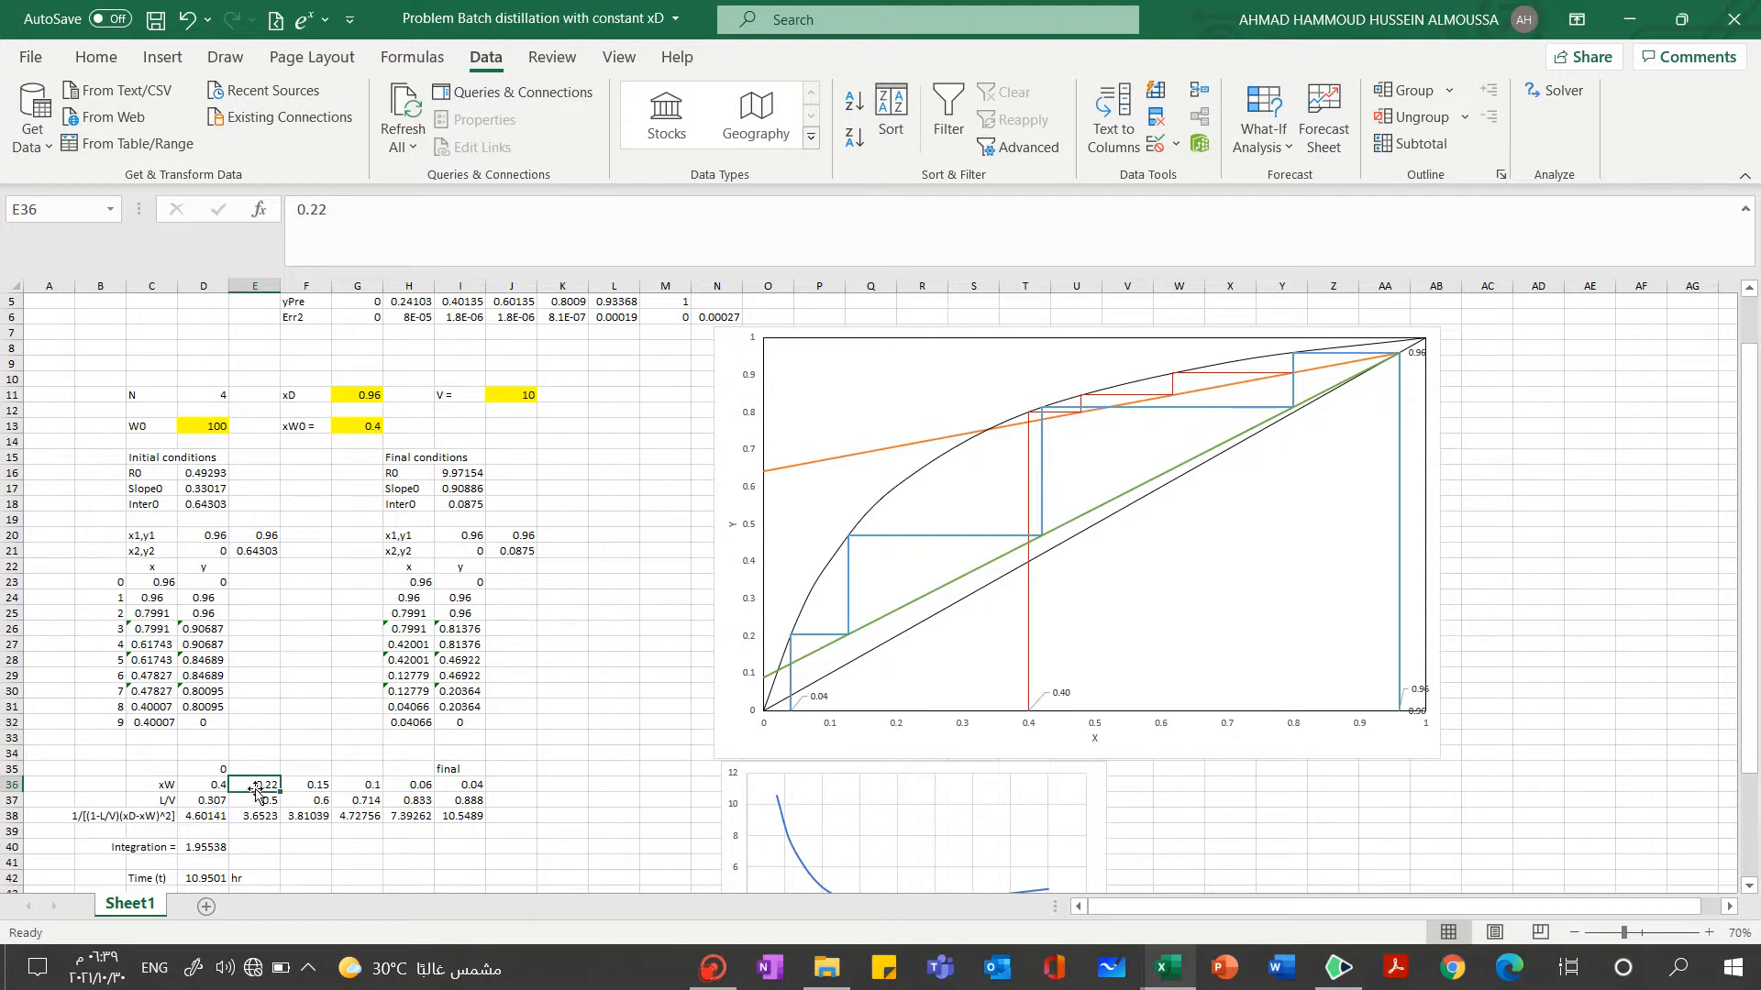
Goal Seek C32, the last x of the initial-conditions stages, to 0.22 by changing R0 in D16, and accept the solution
left_click(146, 723)
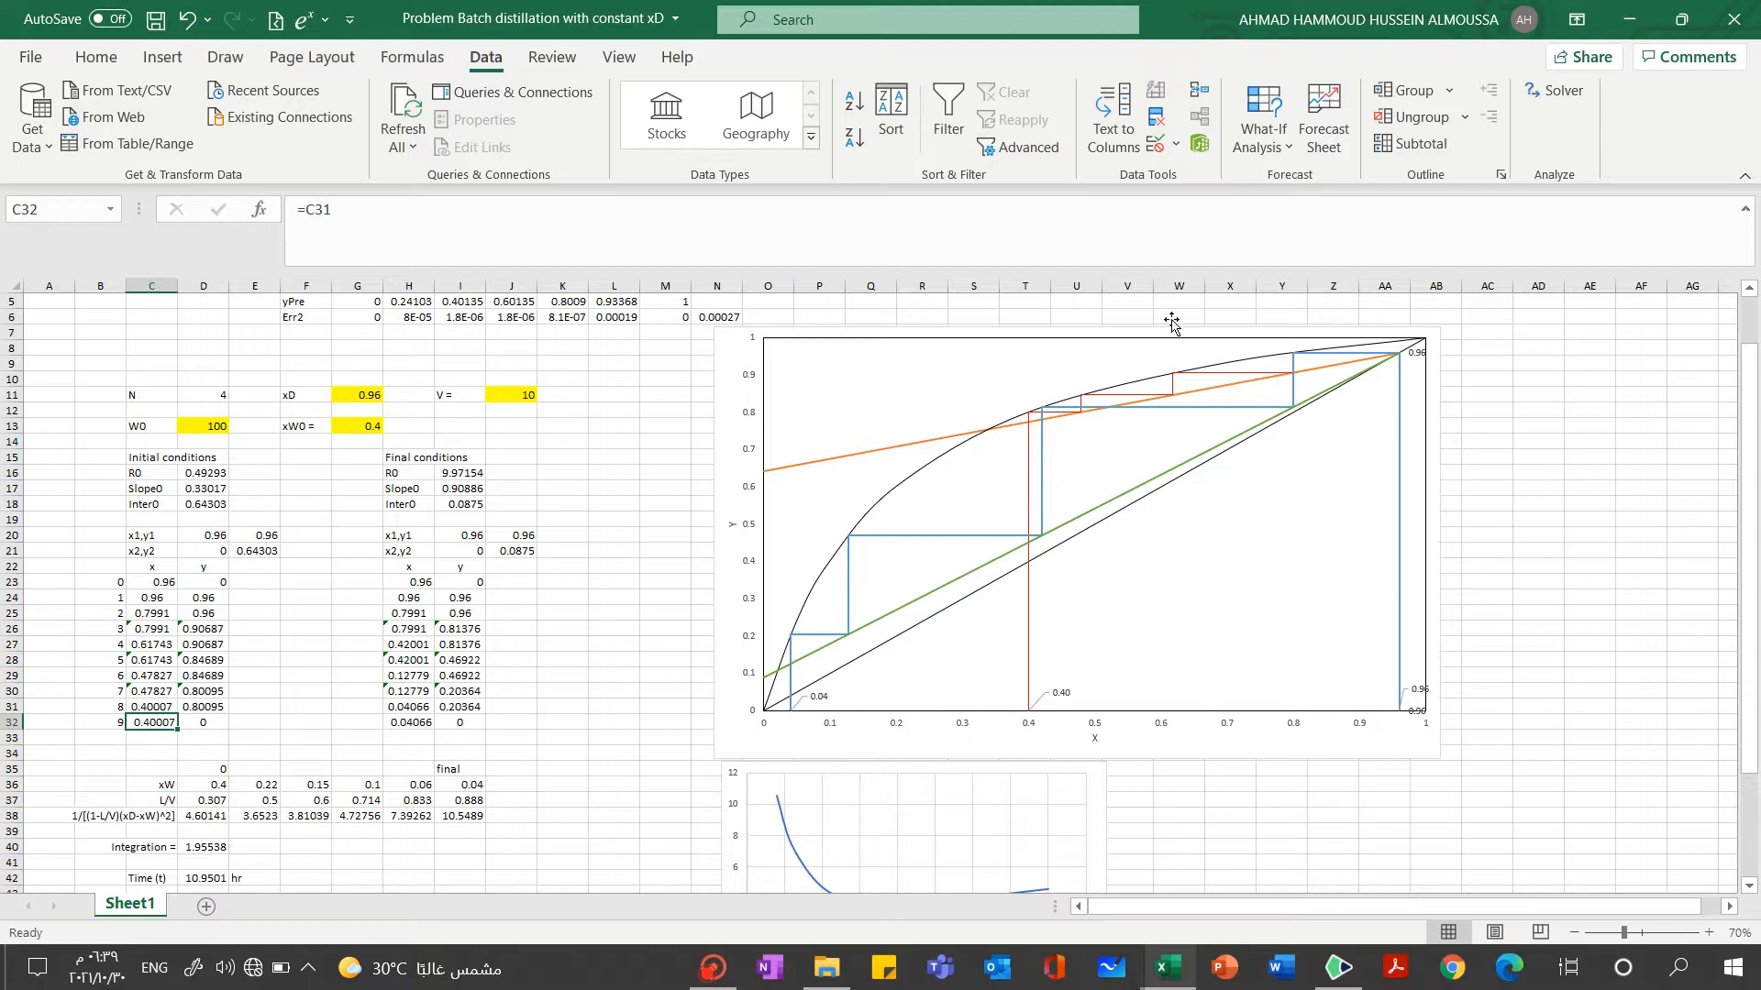
left_click(1256, 147)
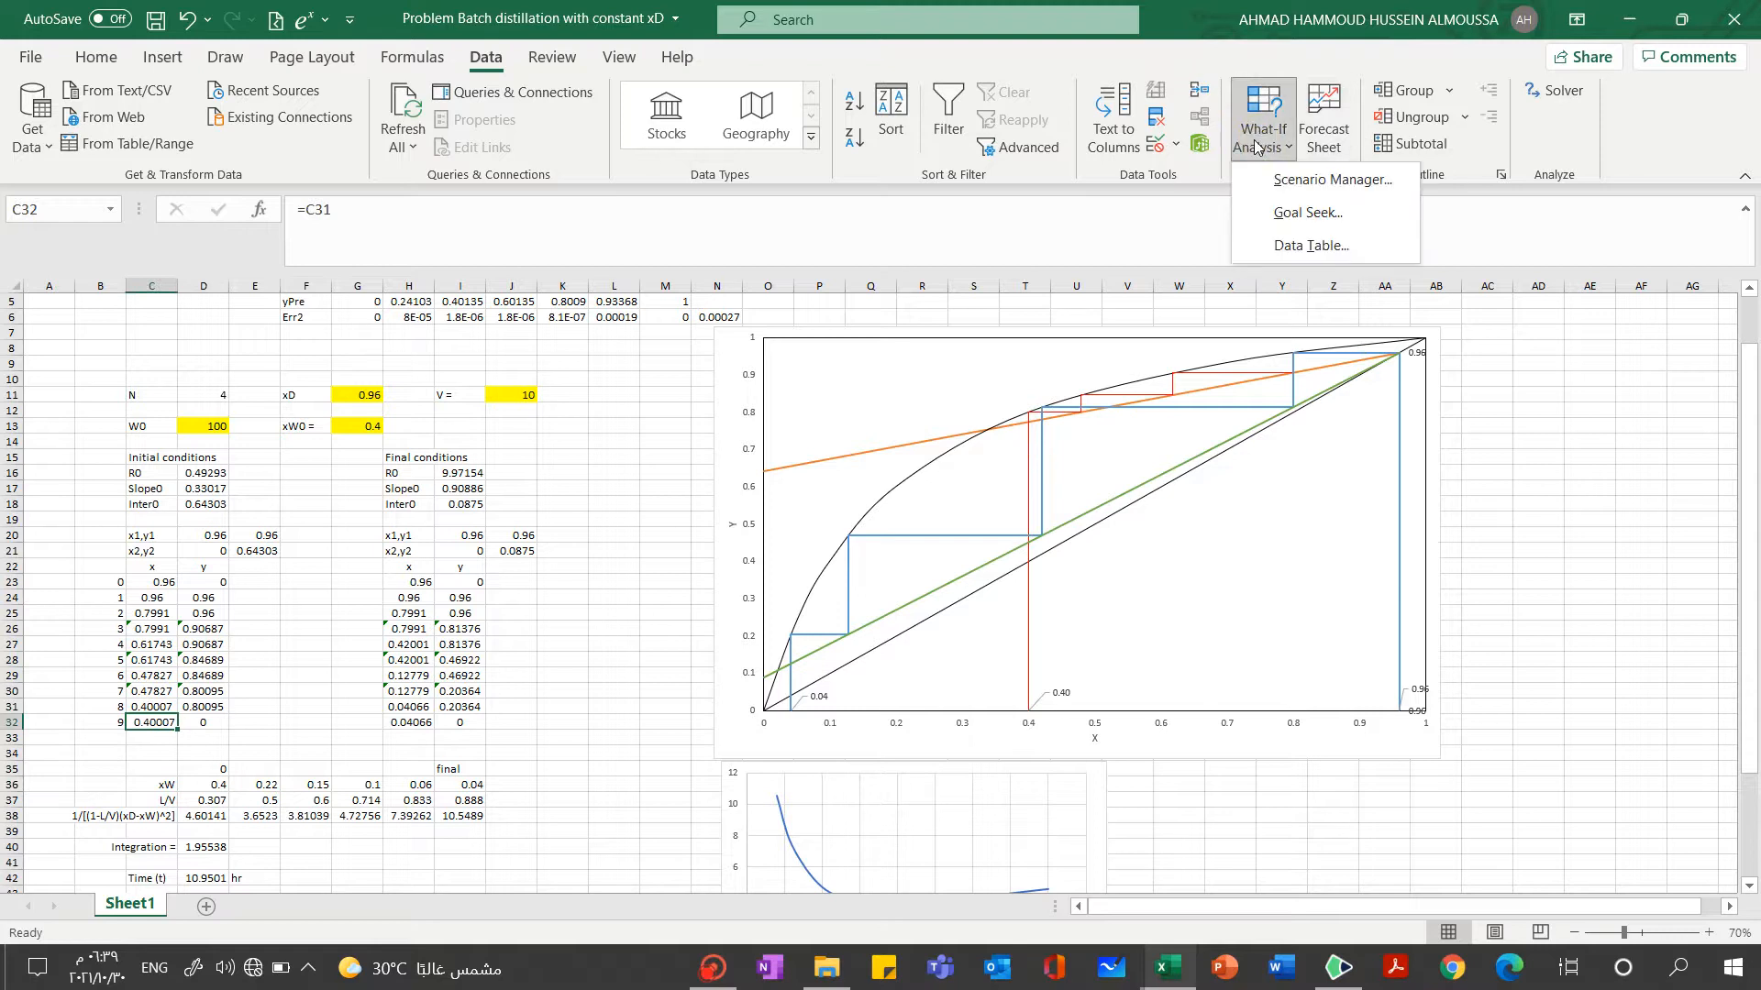
left_click(1253, 212)
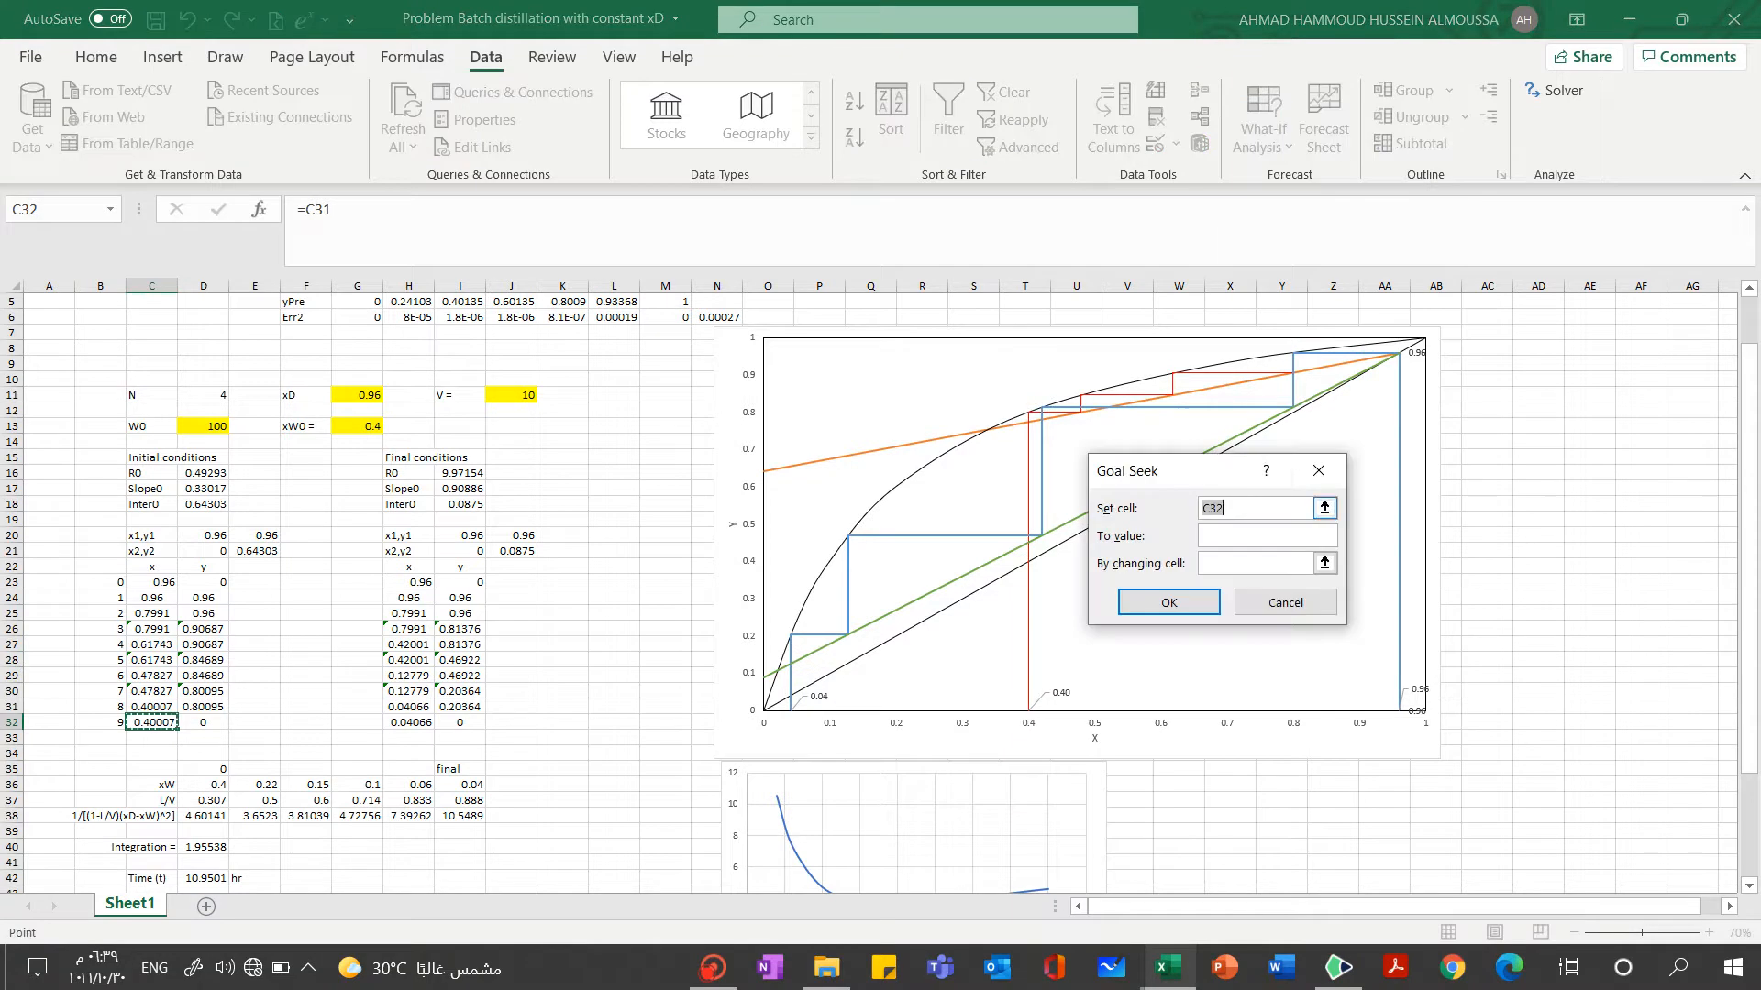
left_click(157, 723)
key("Tab")
left_click(1324, 563)
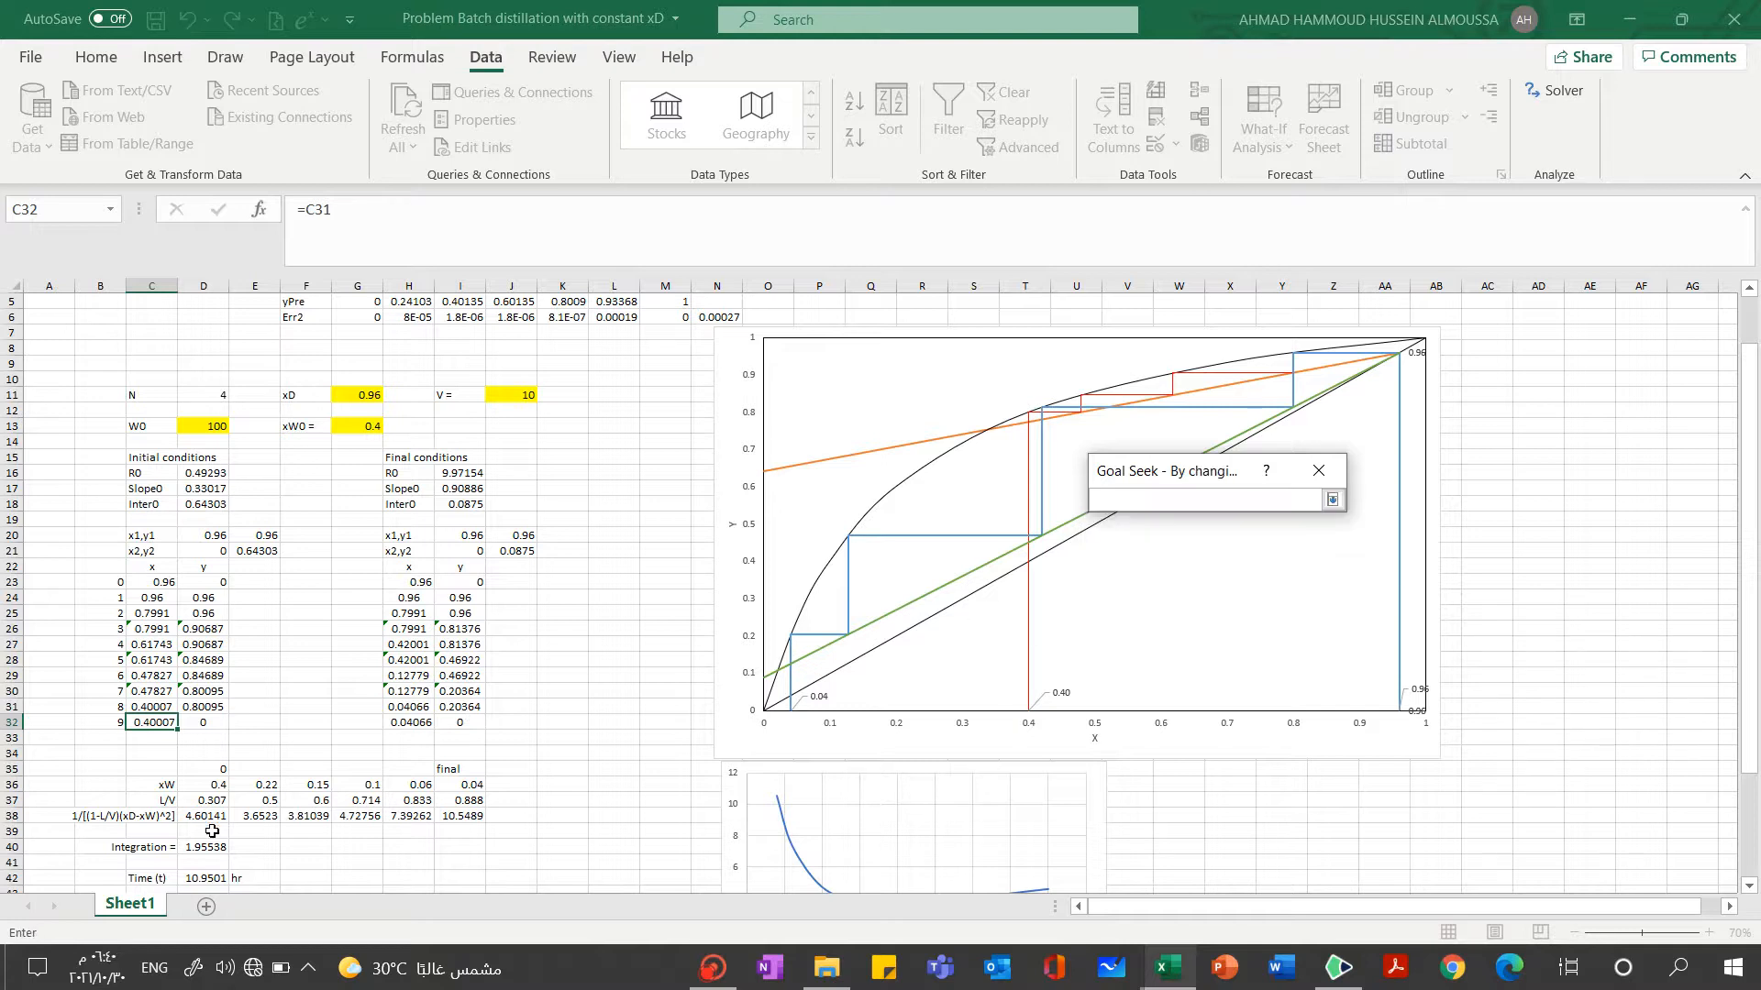
left_click(207, 474)
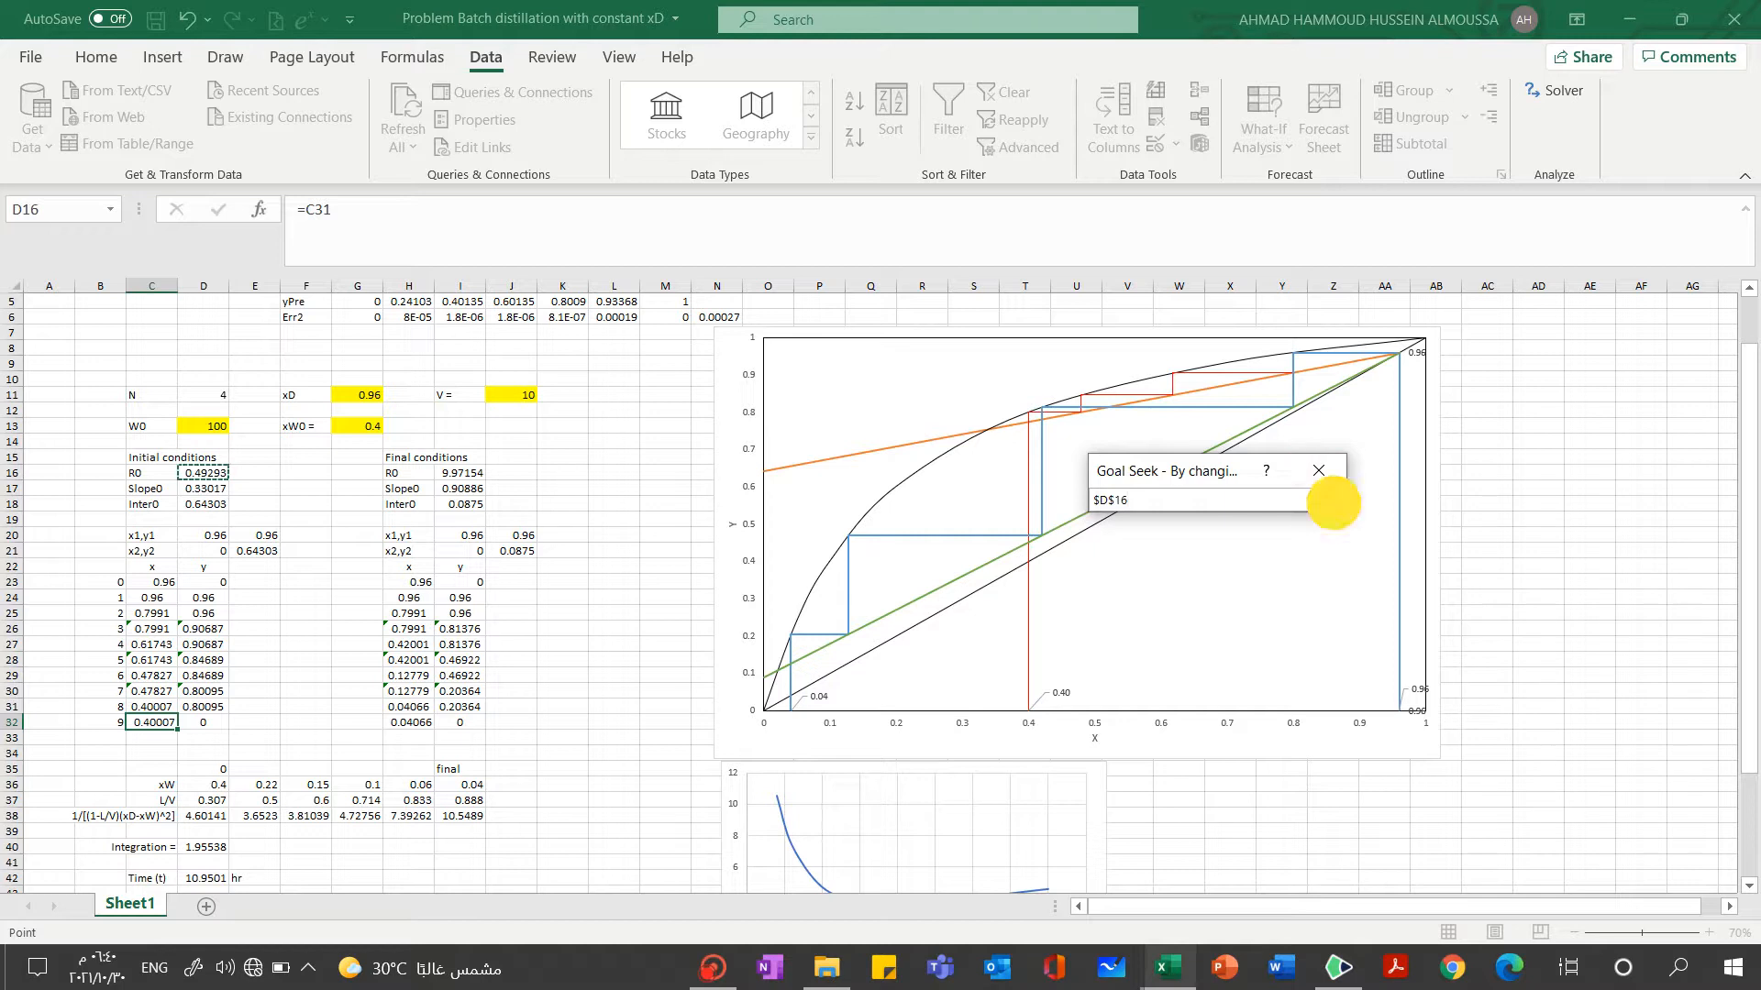
left_click(1332, 503)
left_click(1197, 600)
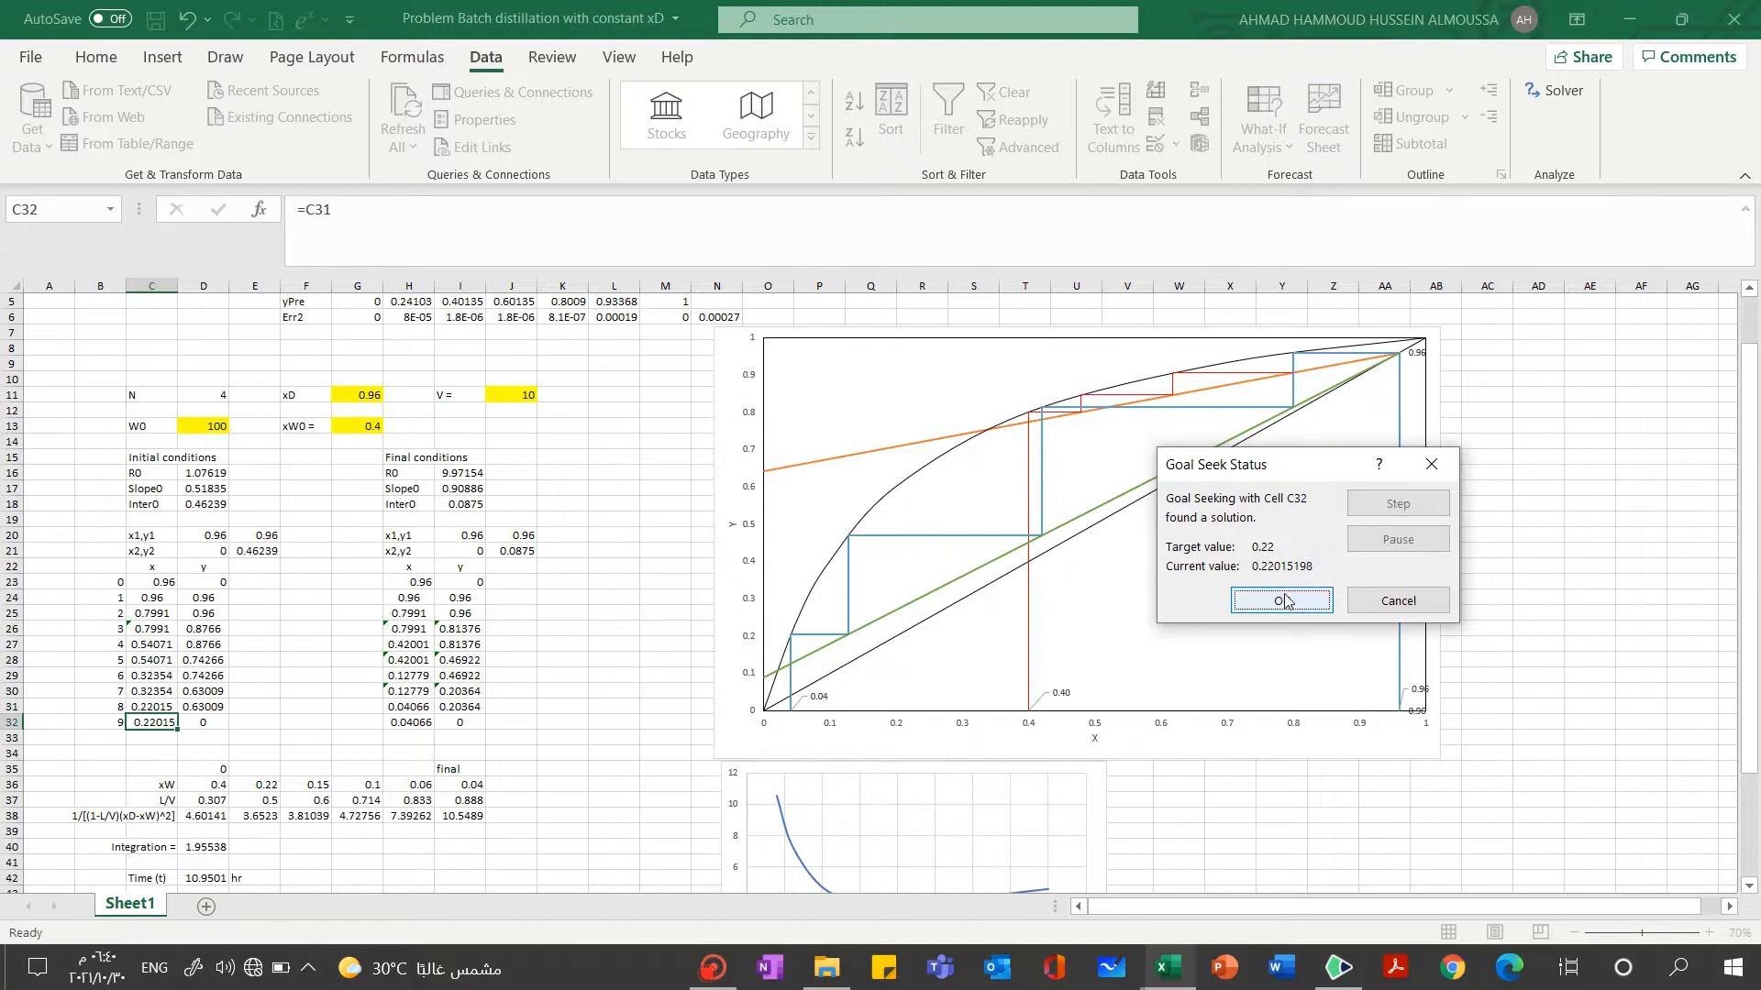
left_click(1284, 601)
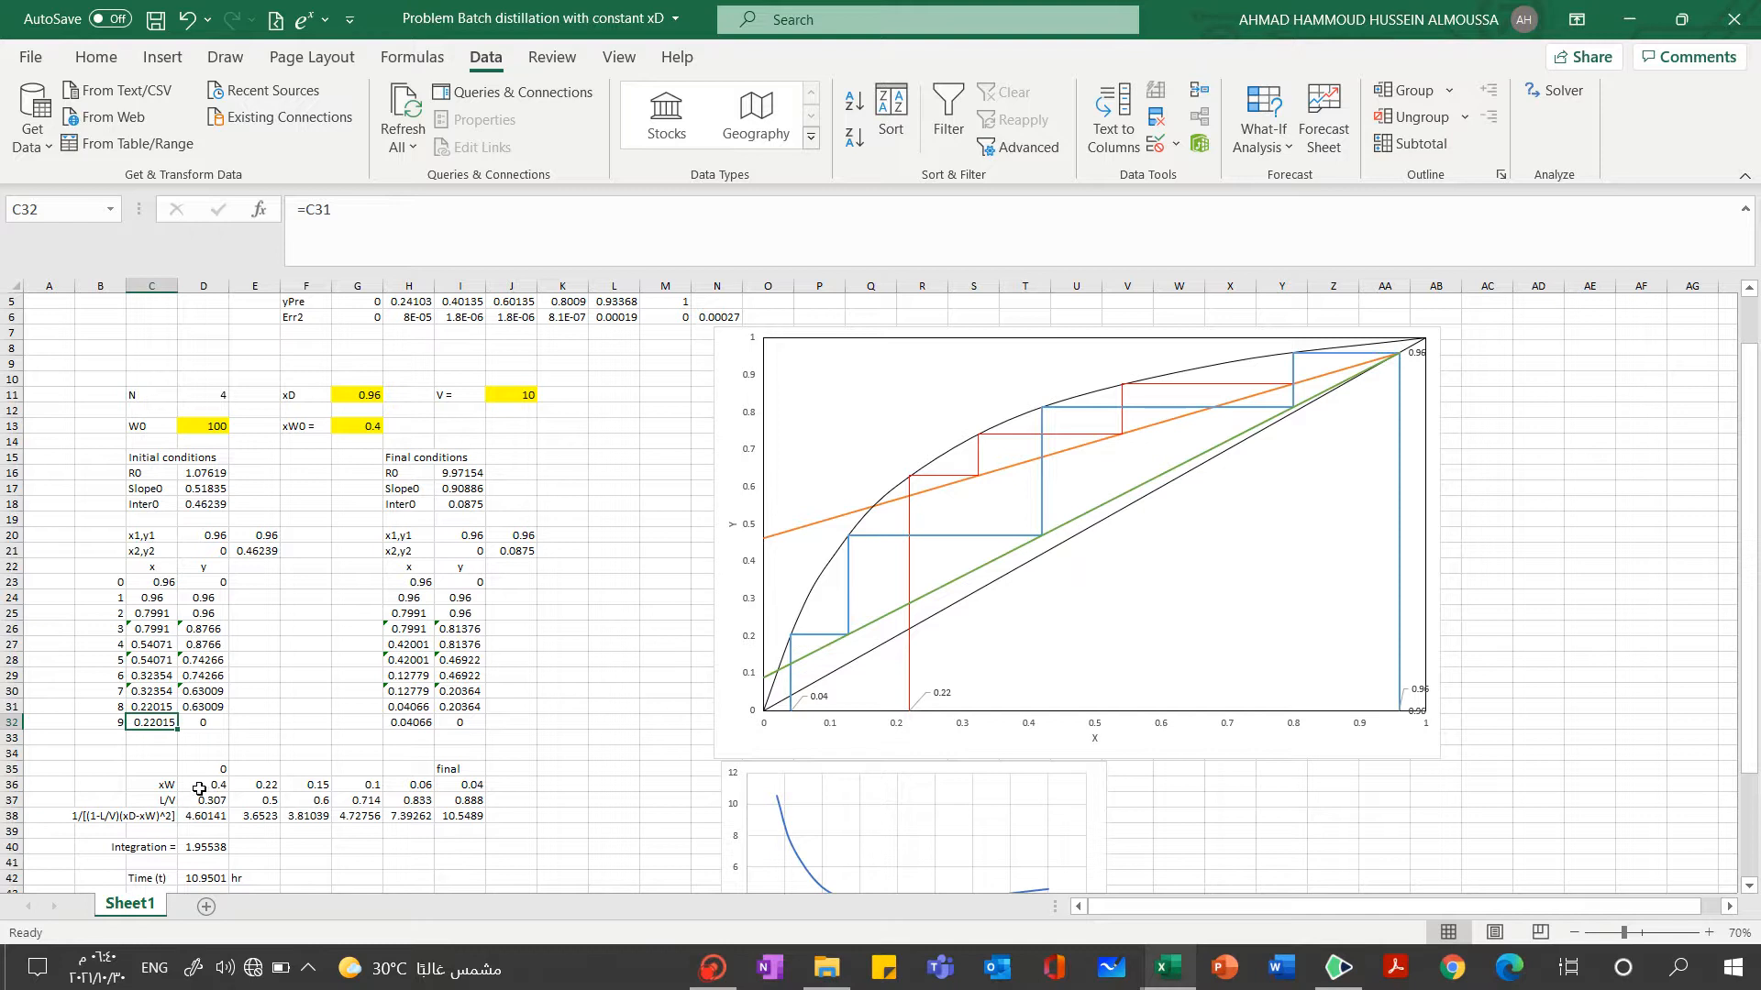
Examine the xW and L/V values in D36:I37 and the 1/[(1-L/V)(xD-xW)^2] formulas in D38:I38
left_click_drag(198, 785, 467, 799)
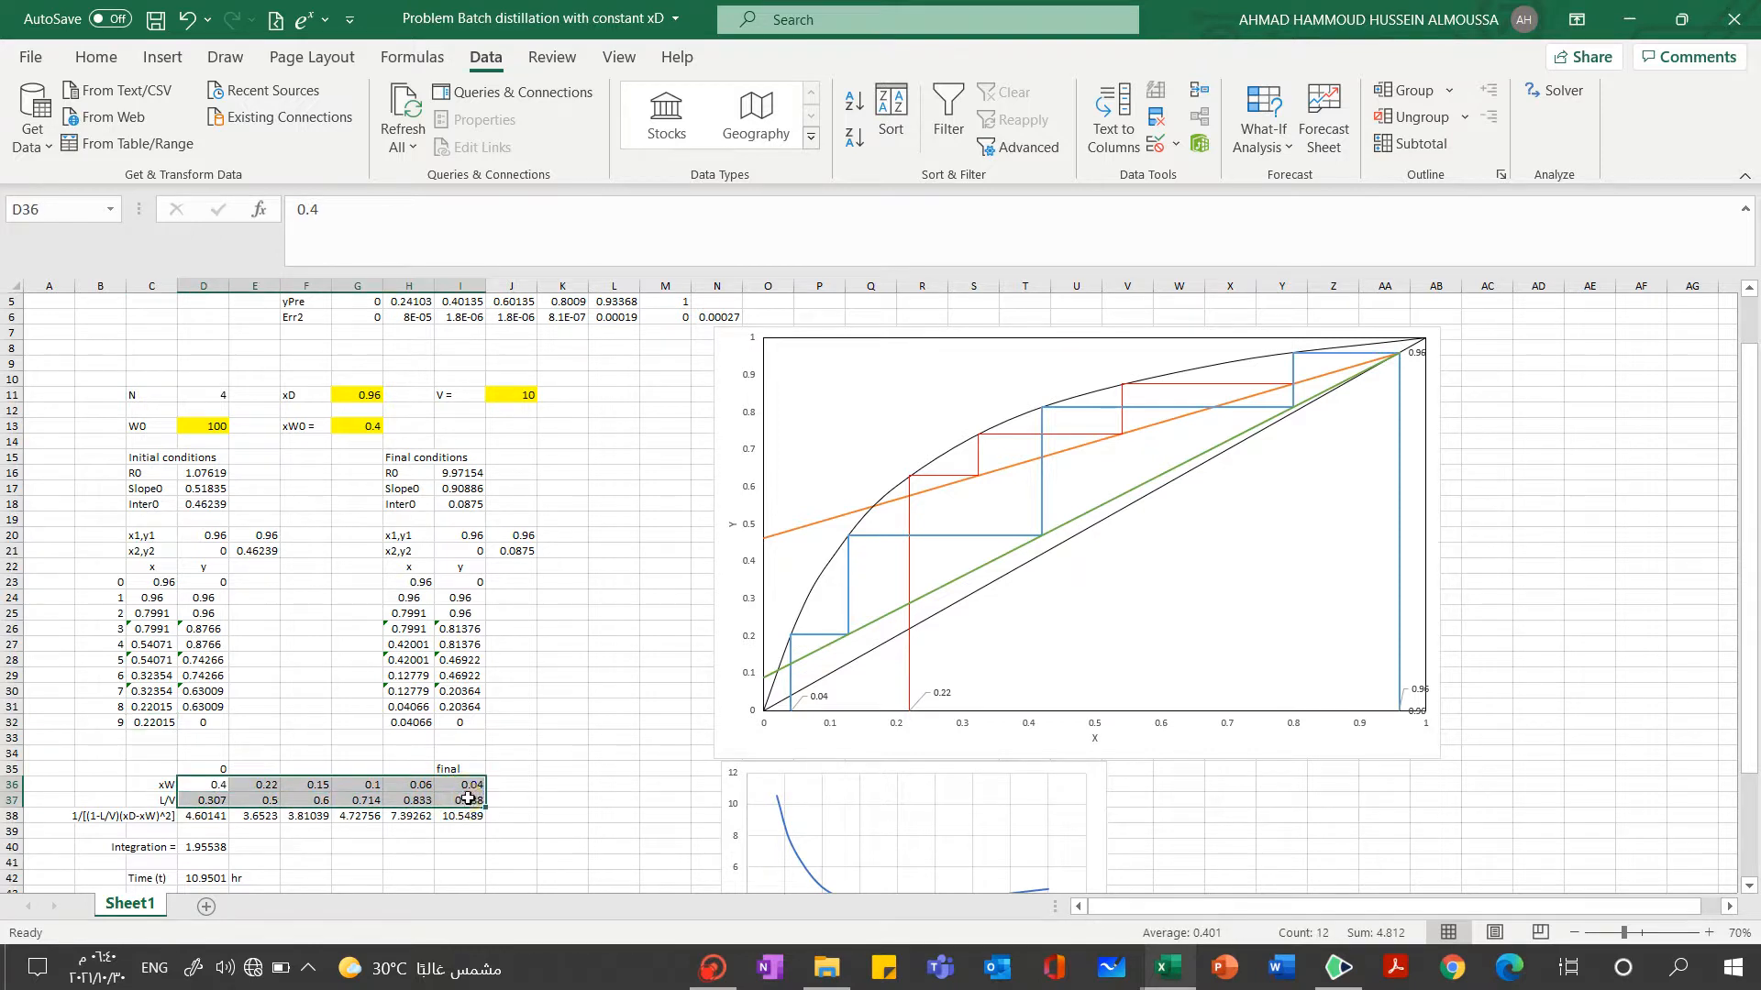
left_click(596, 724)
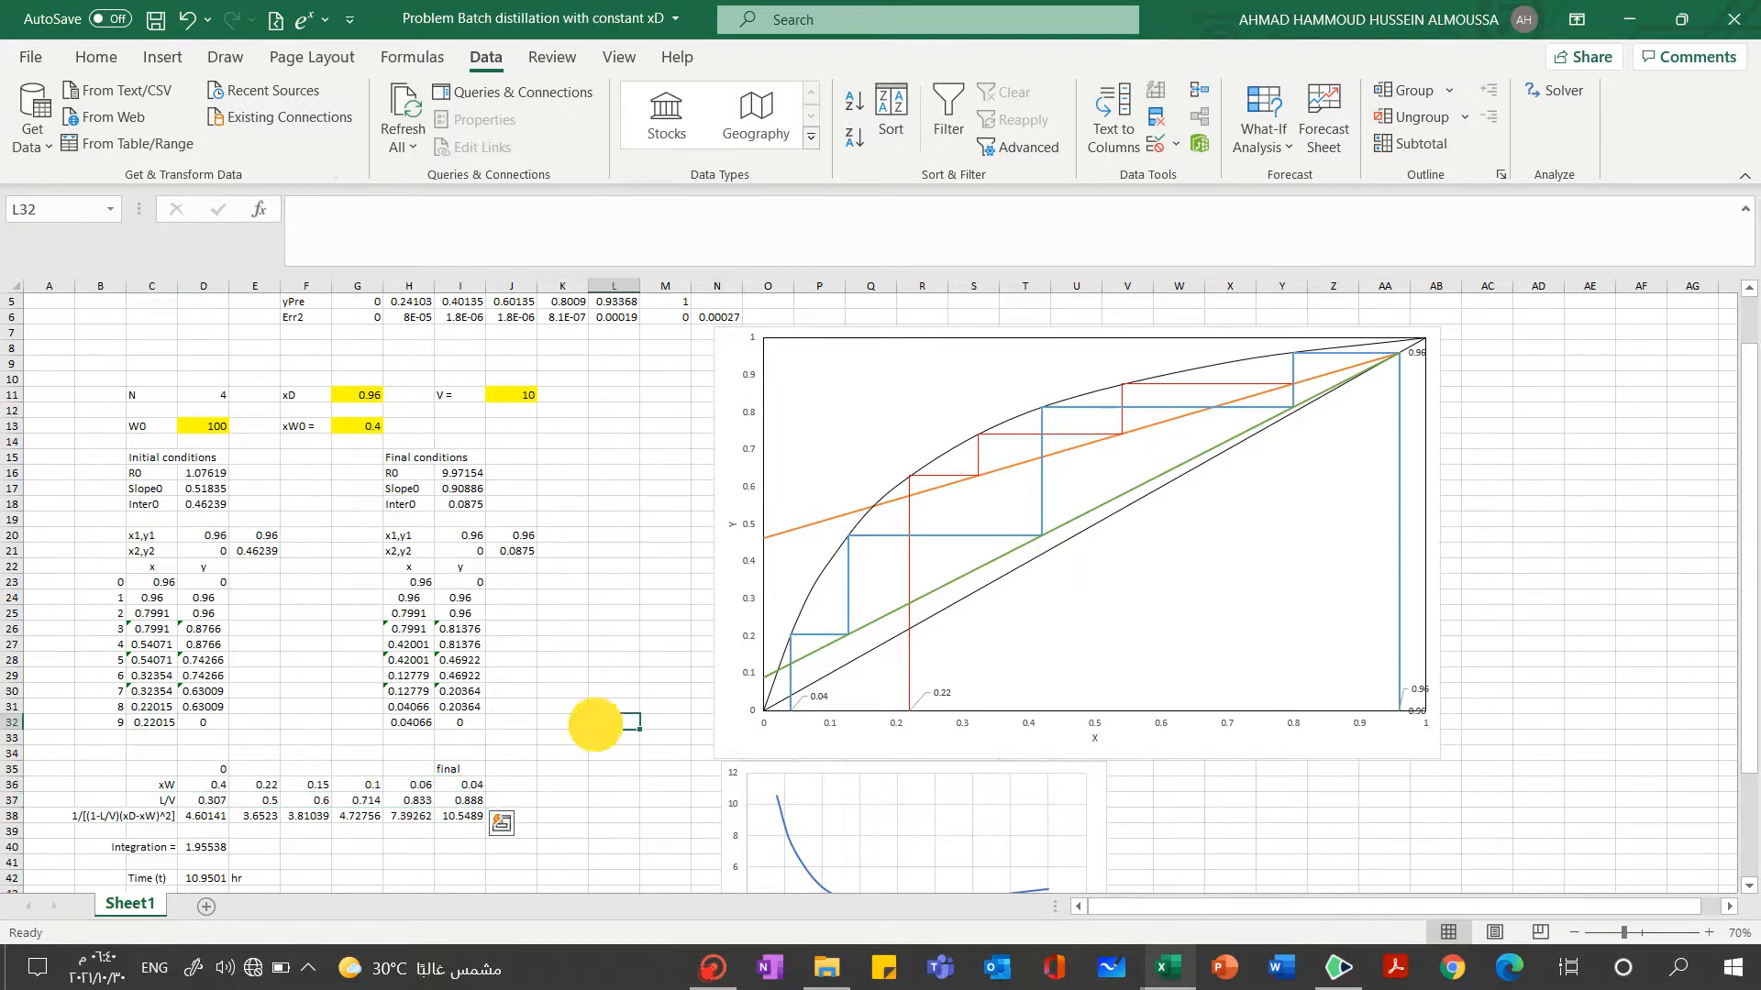
left_click(193, 817)
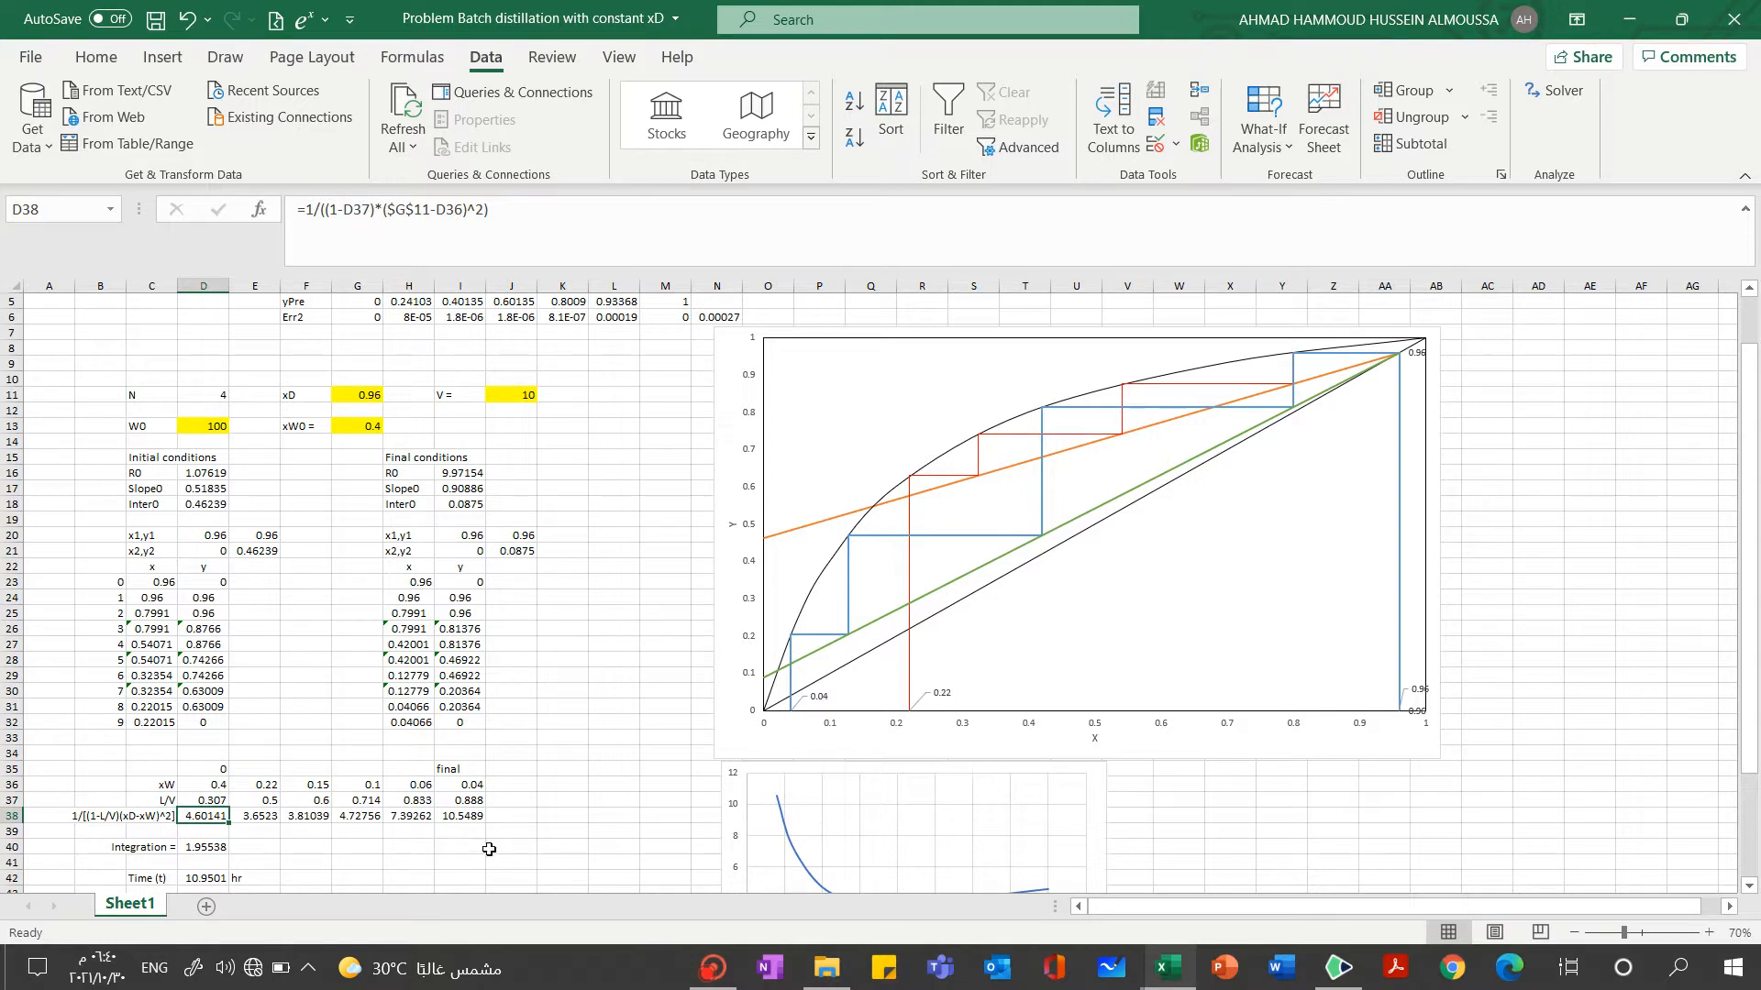
left_click_drag(1756, 613, 1759, 725)
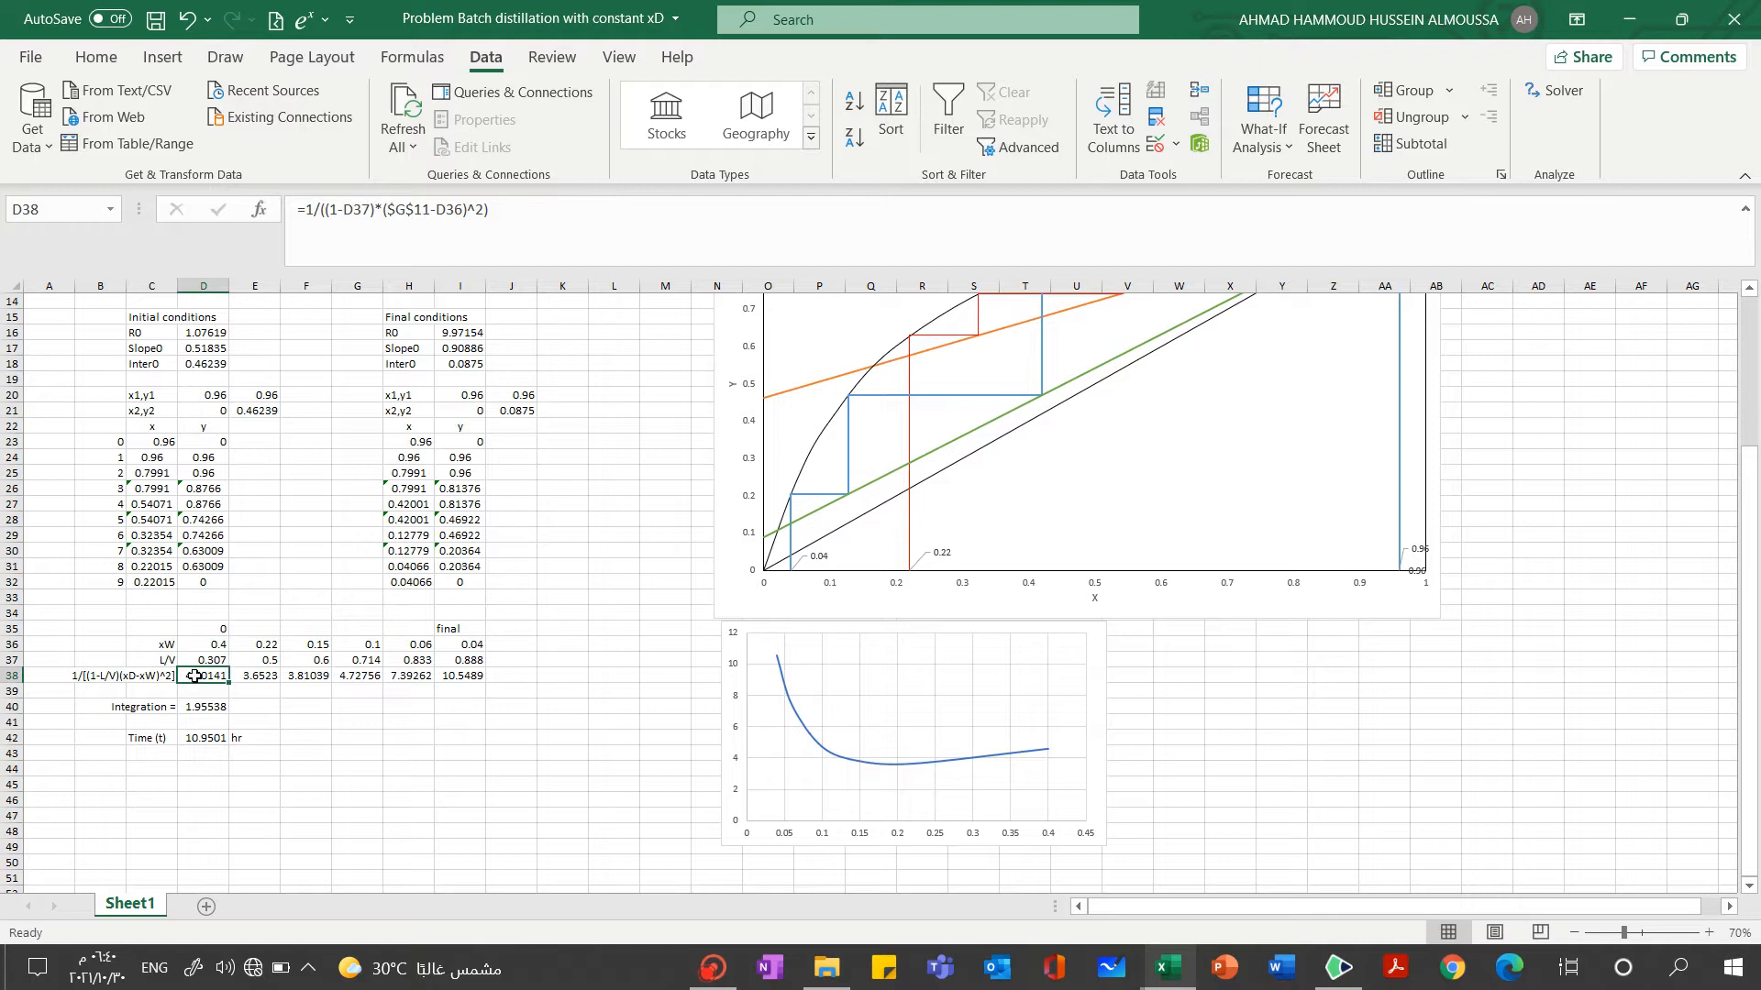
left_click(573, 231)
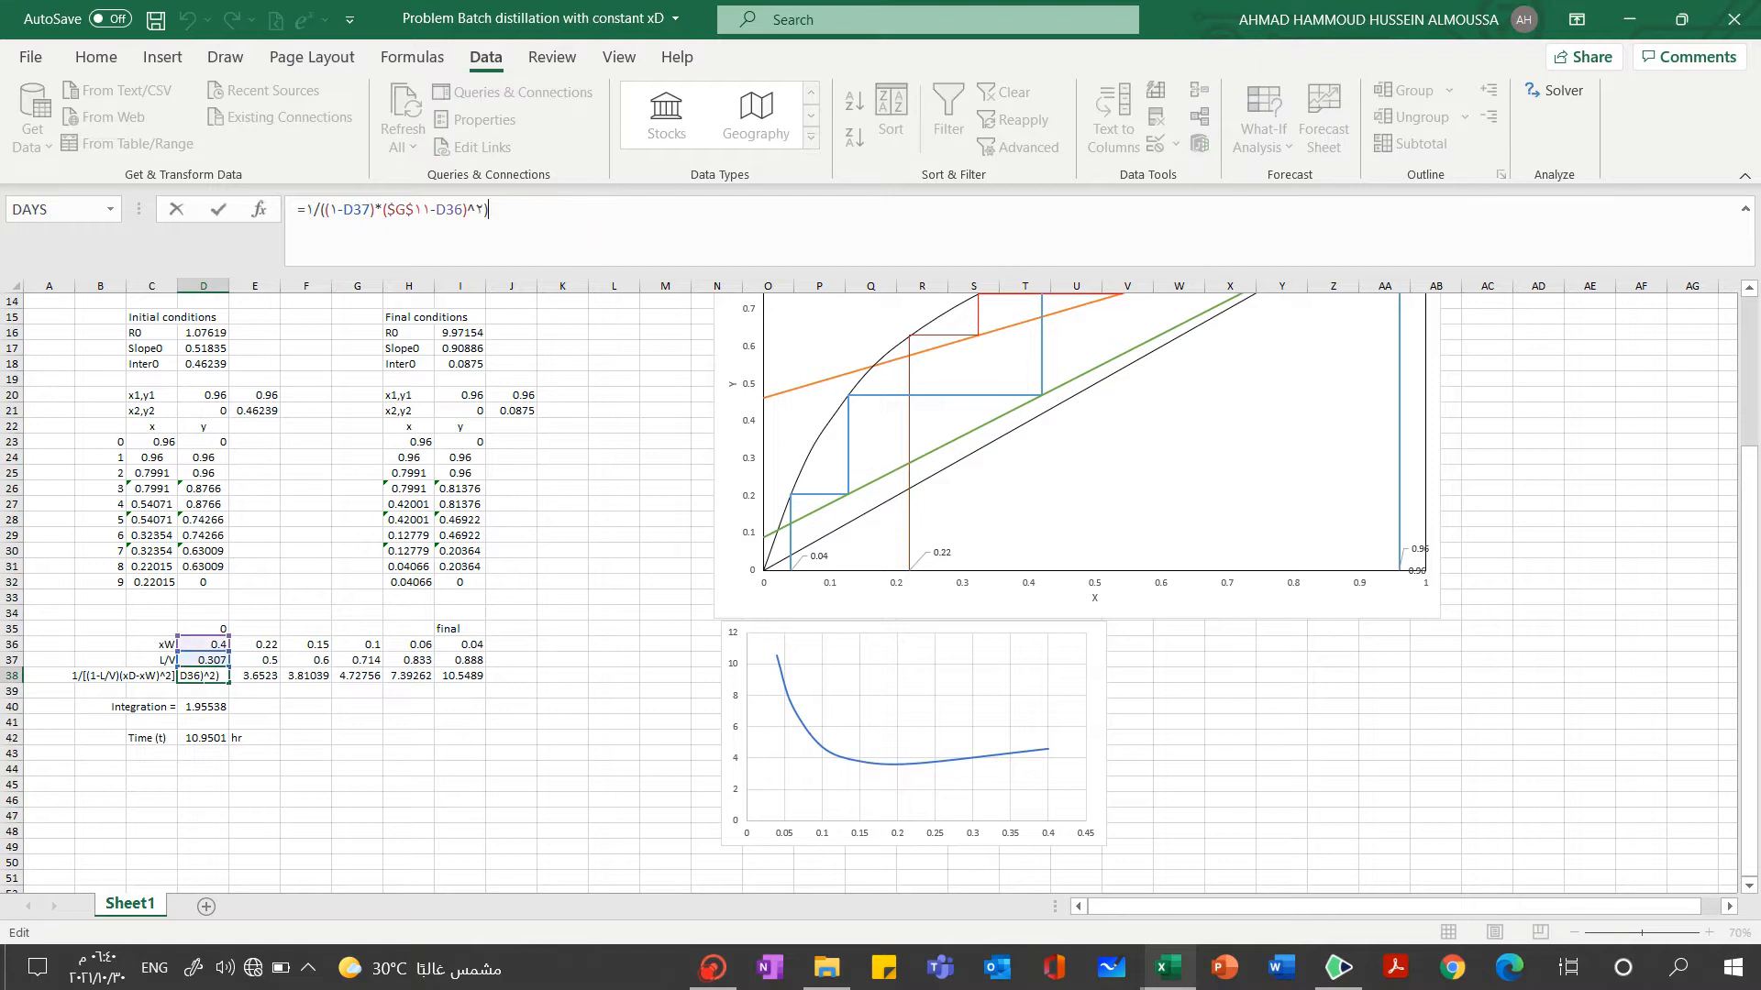
left_click(249, 671)
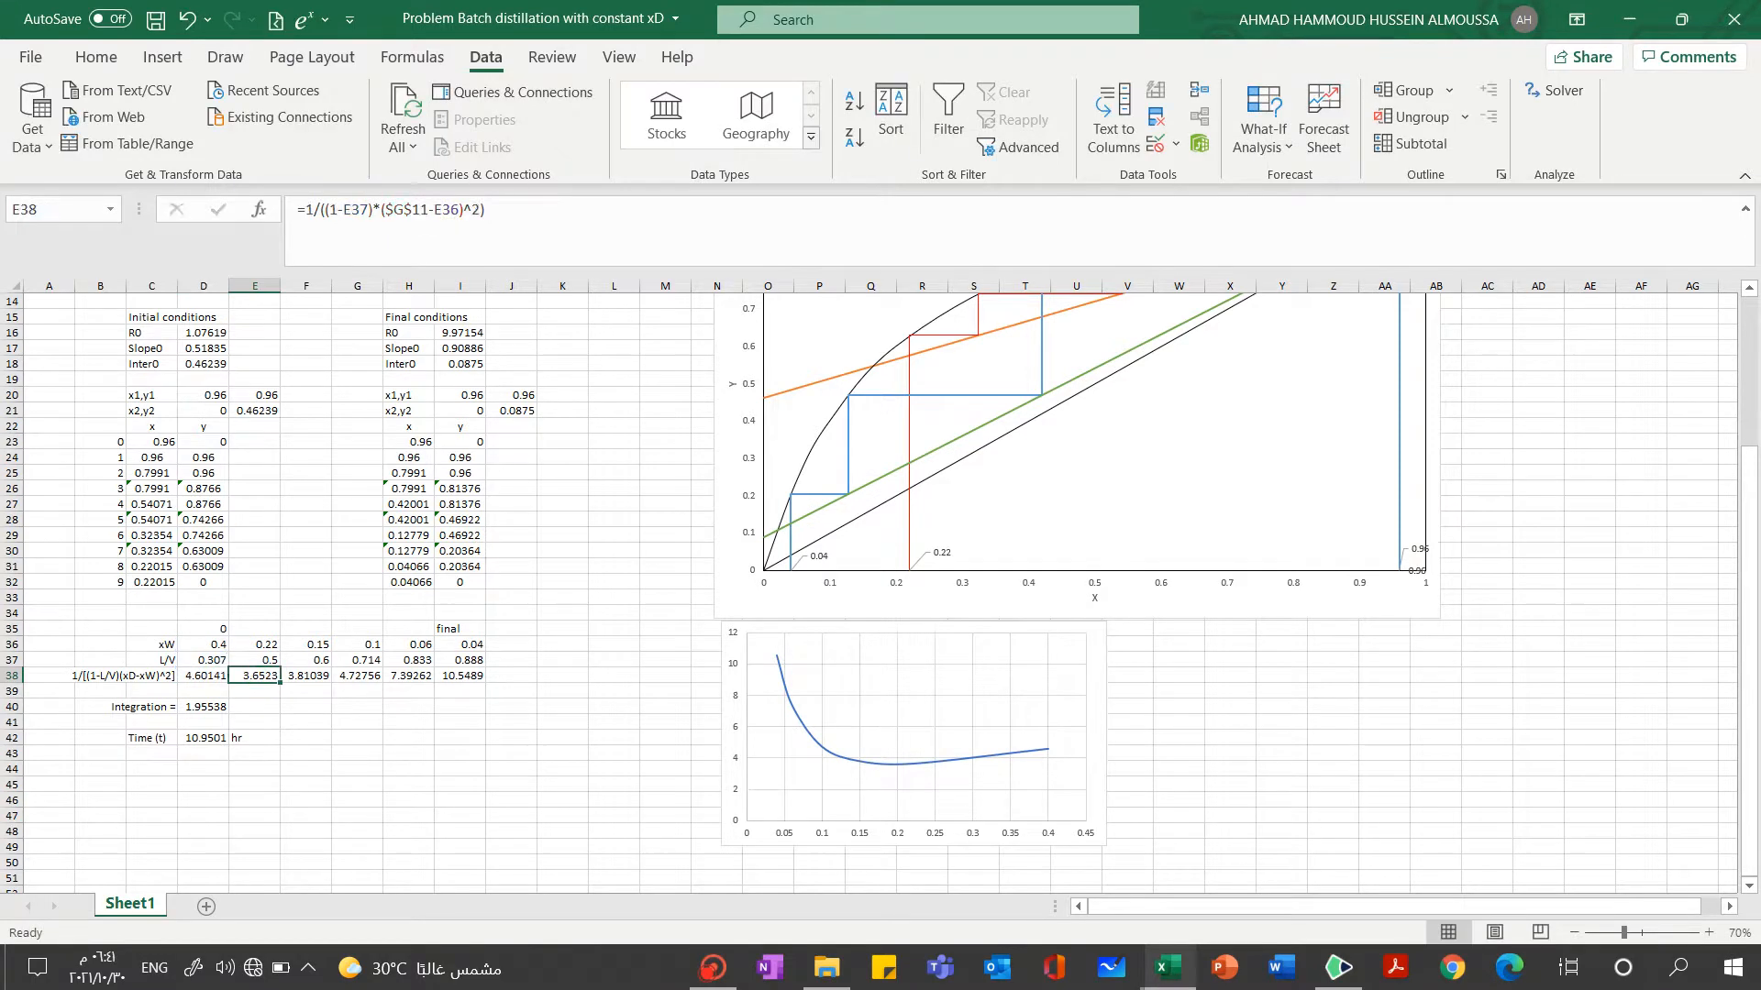
left_click(566, 228)
left_click(307, 787)
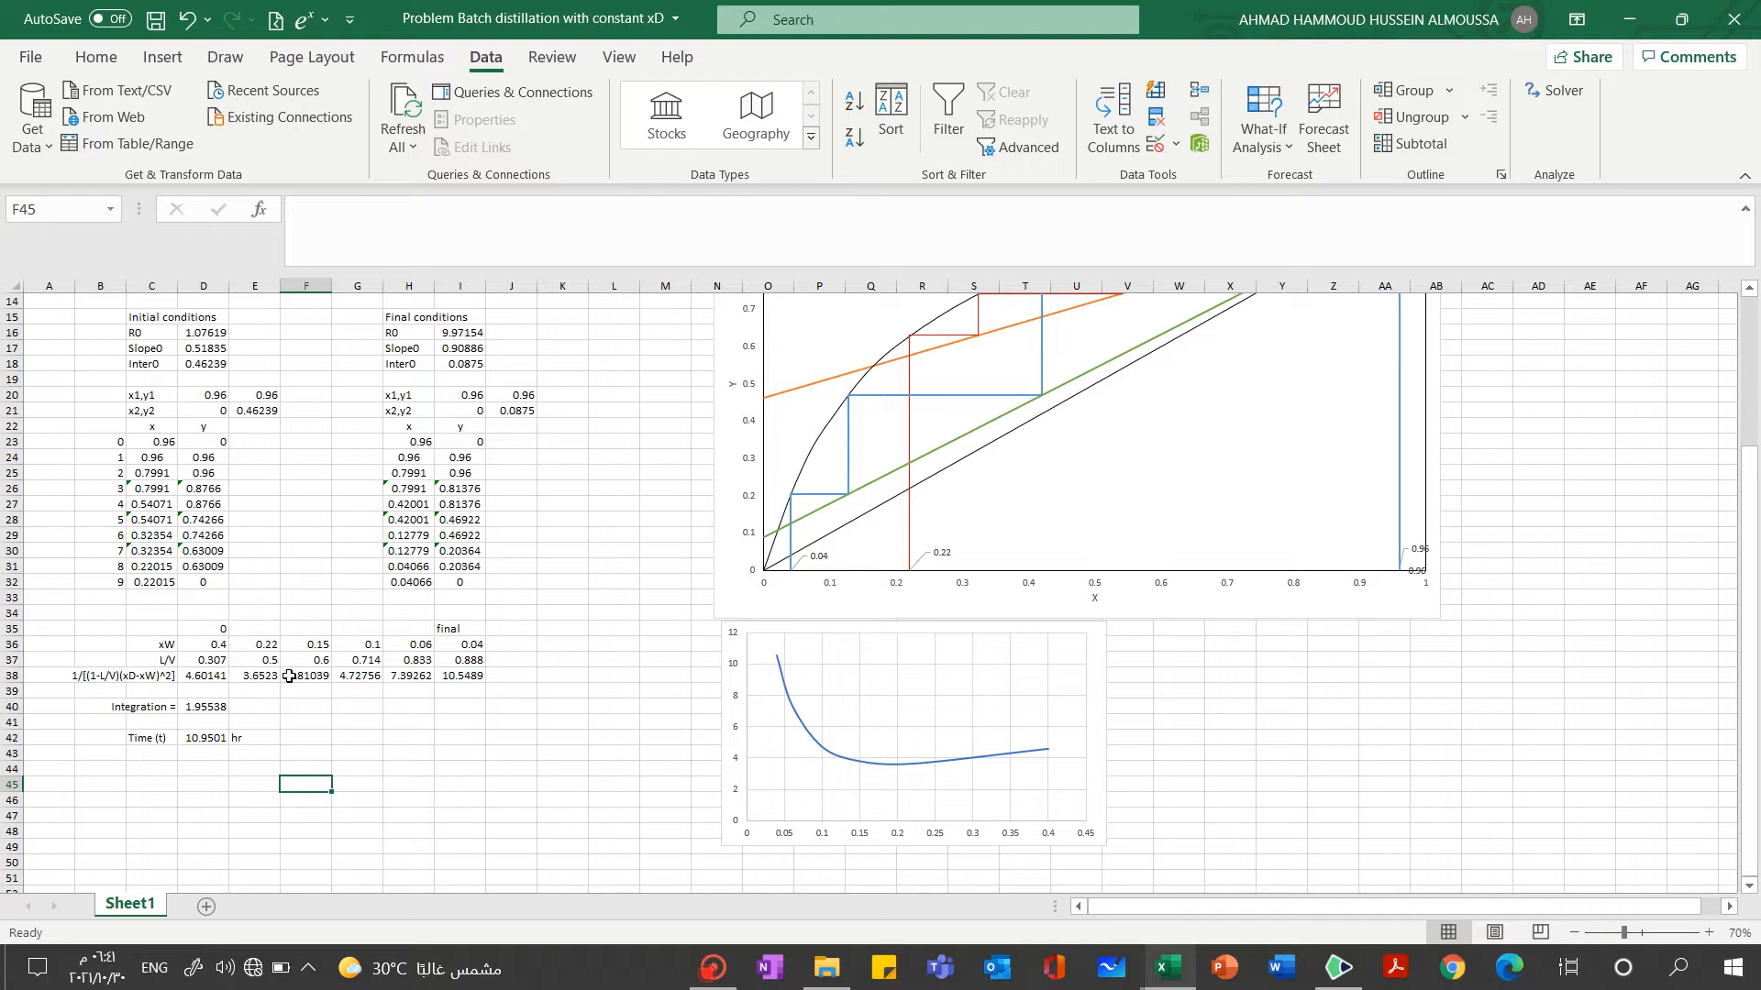
left_click(190, 677)
left_click_drag(191, 676, 464, 675)
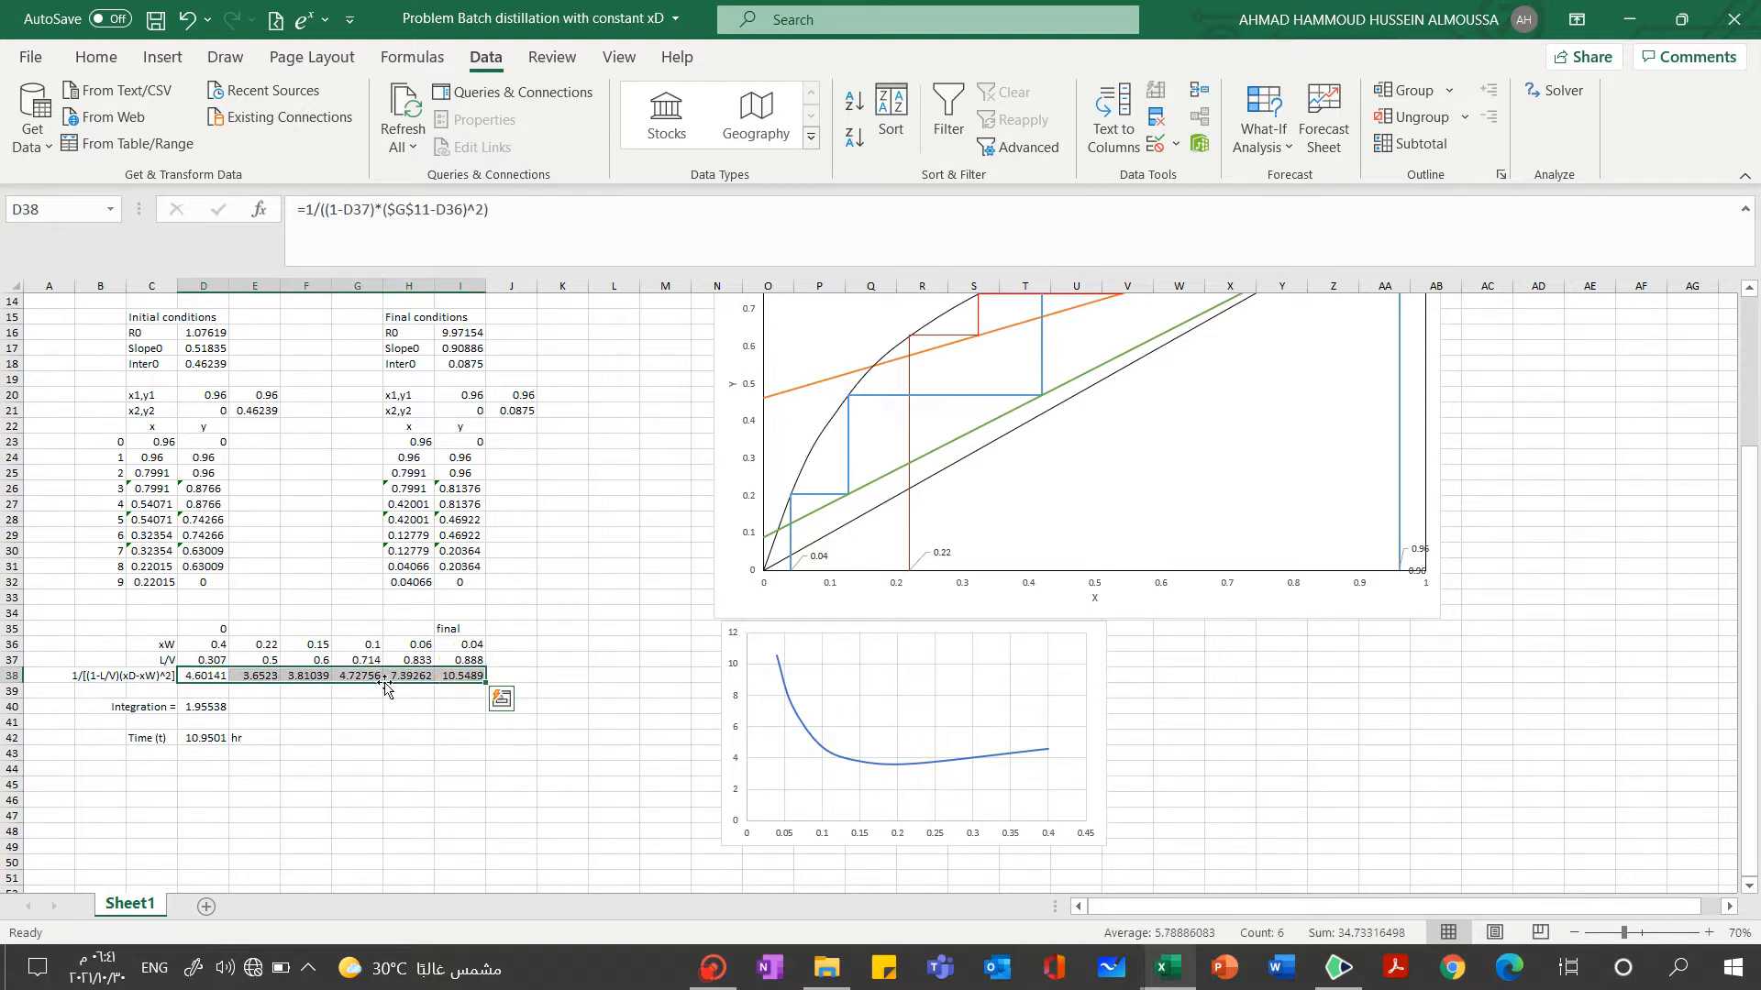
left_click(554, 676)
Examine the cells referenced by the integration formula in D40 and the batch time formula in D42
left_click(198, 708)
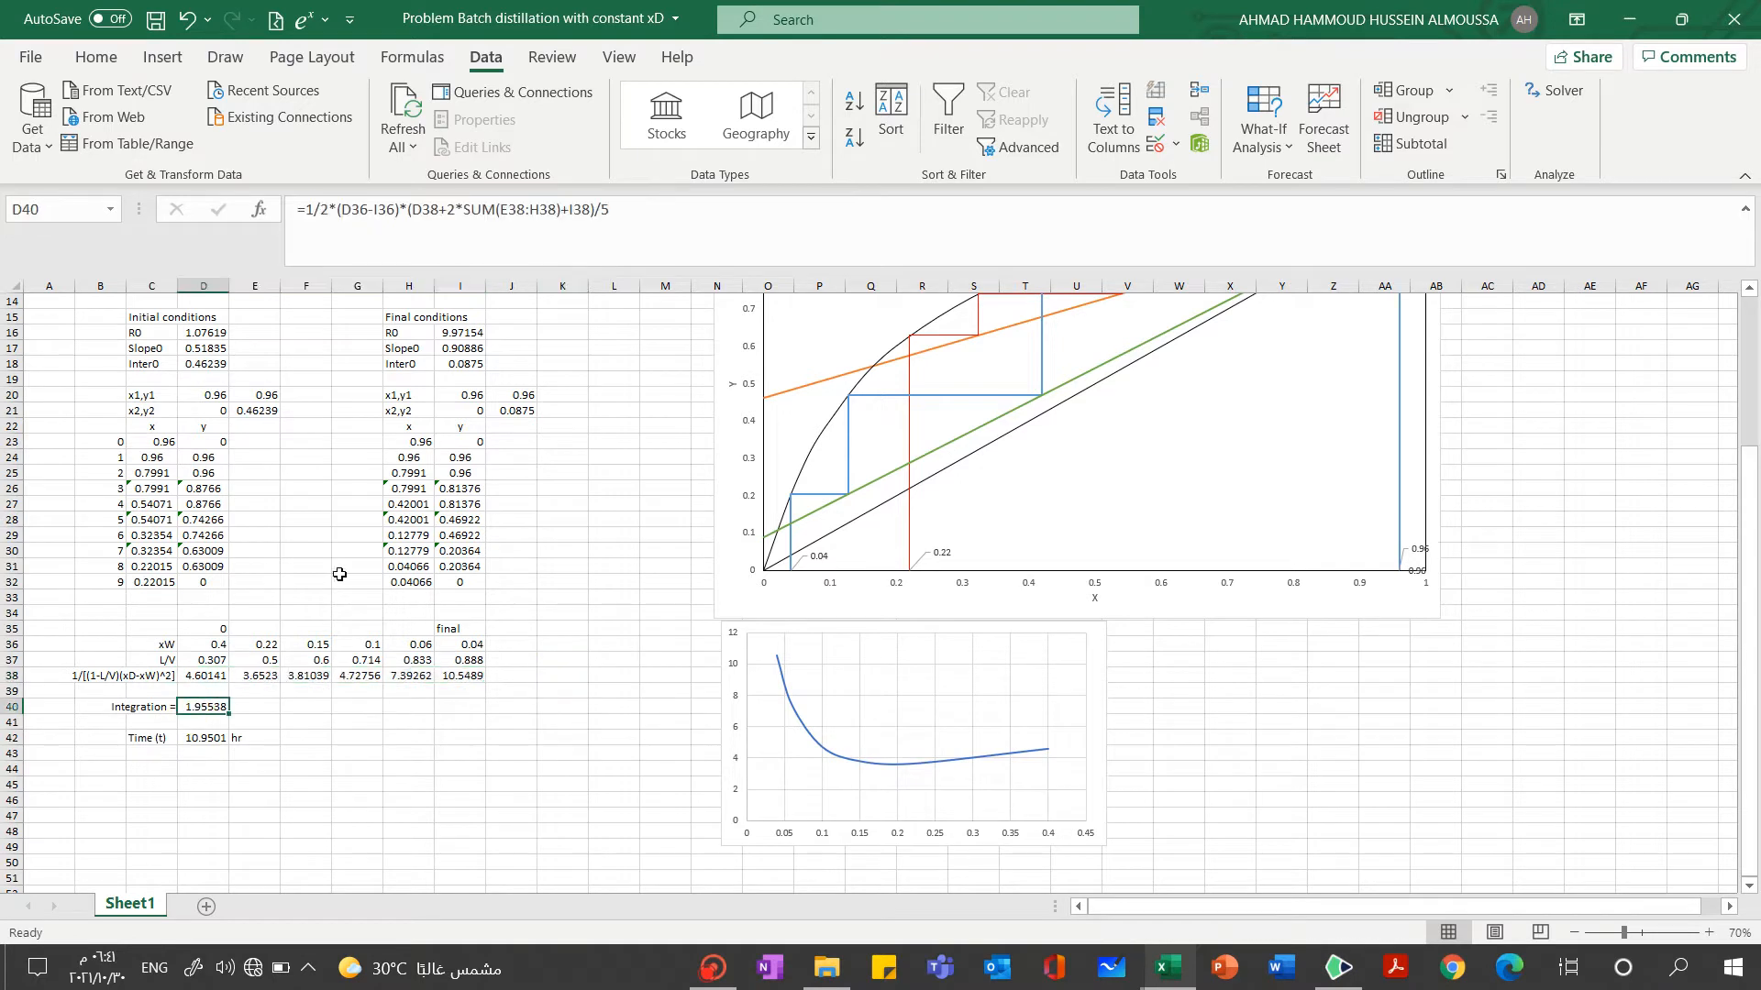
left_click(676, 213)
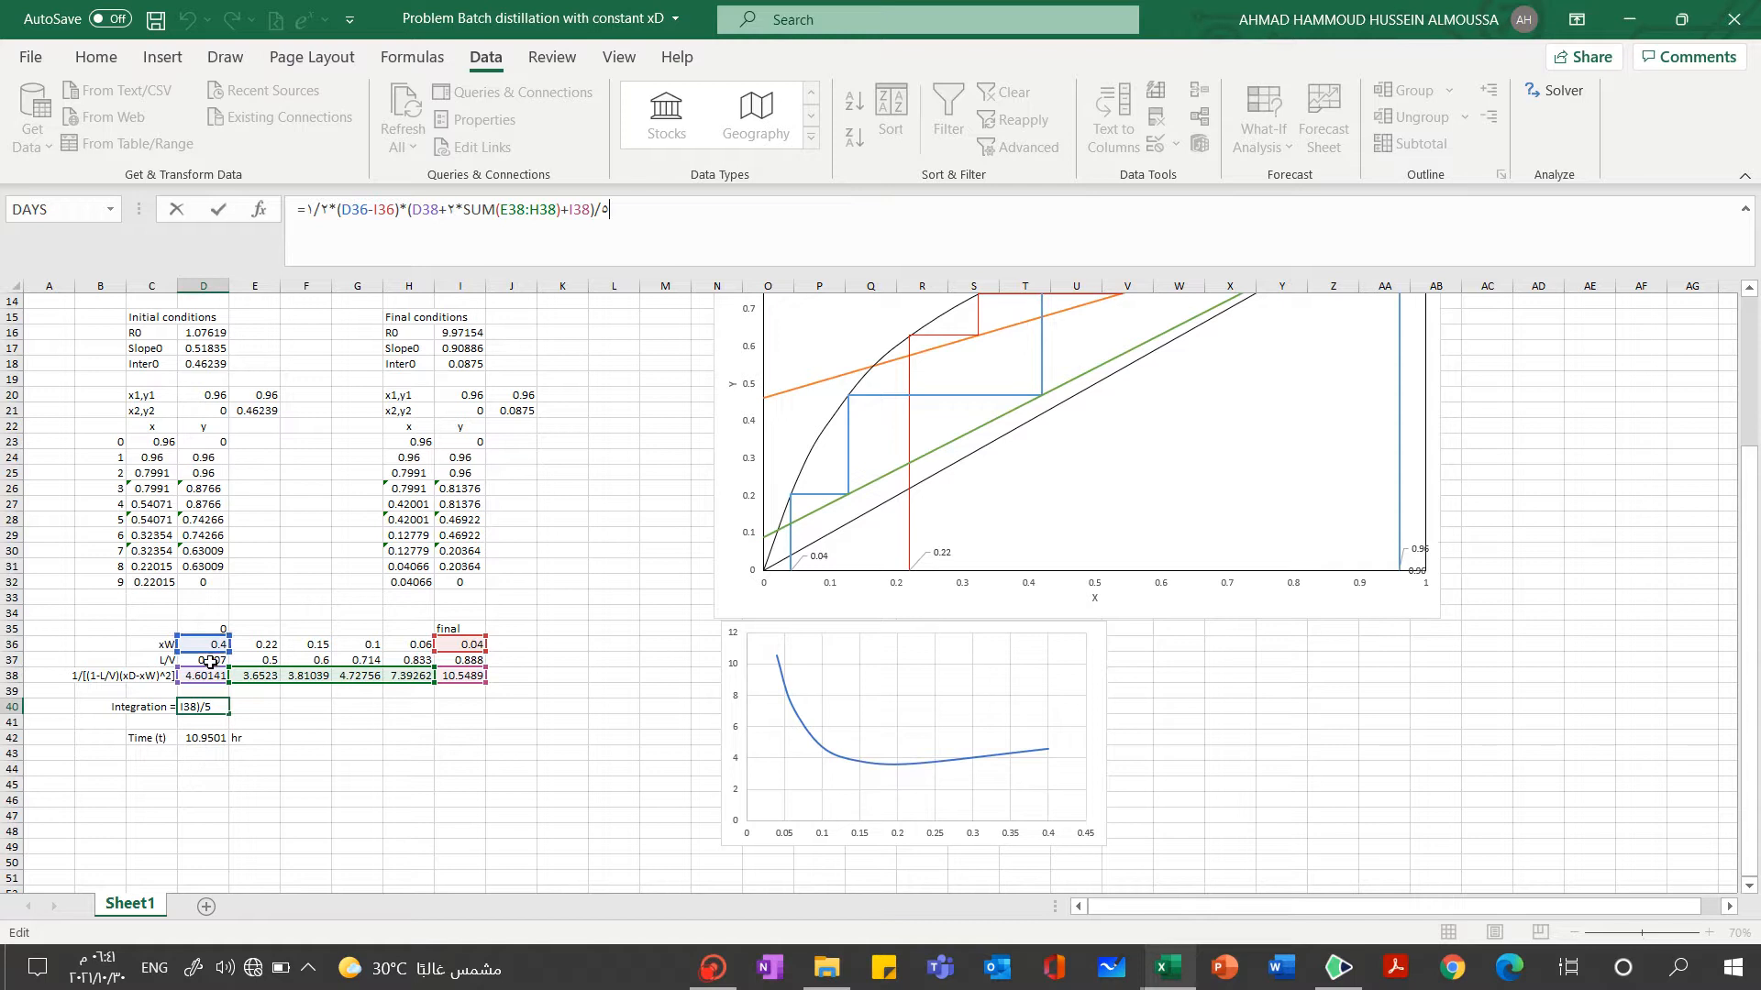
left_click(610, 662)
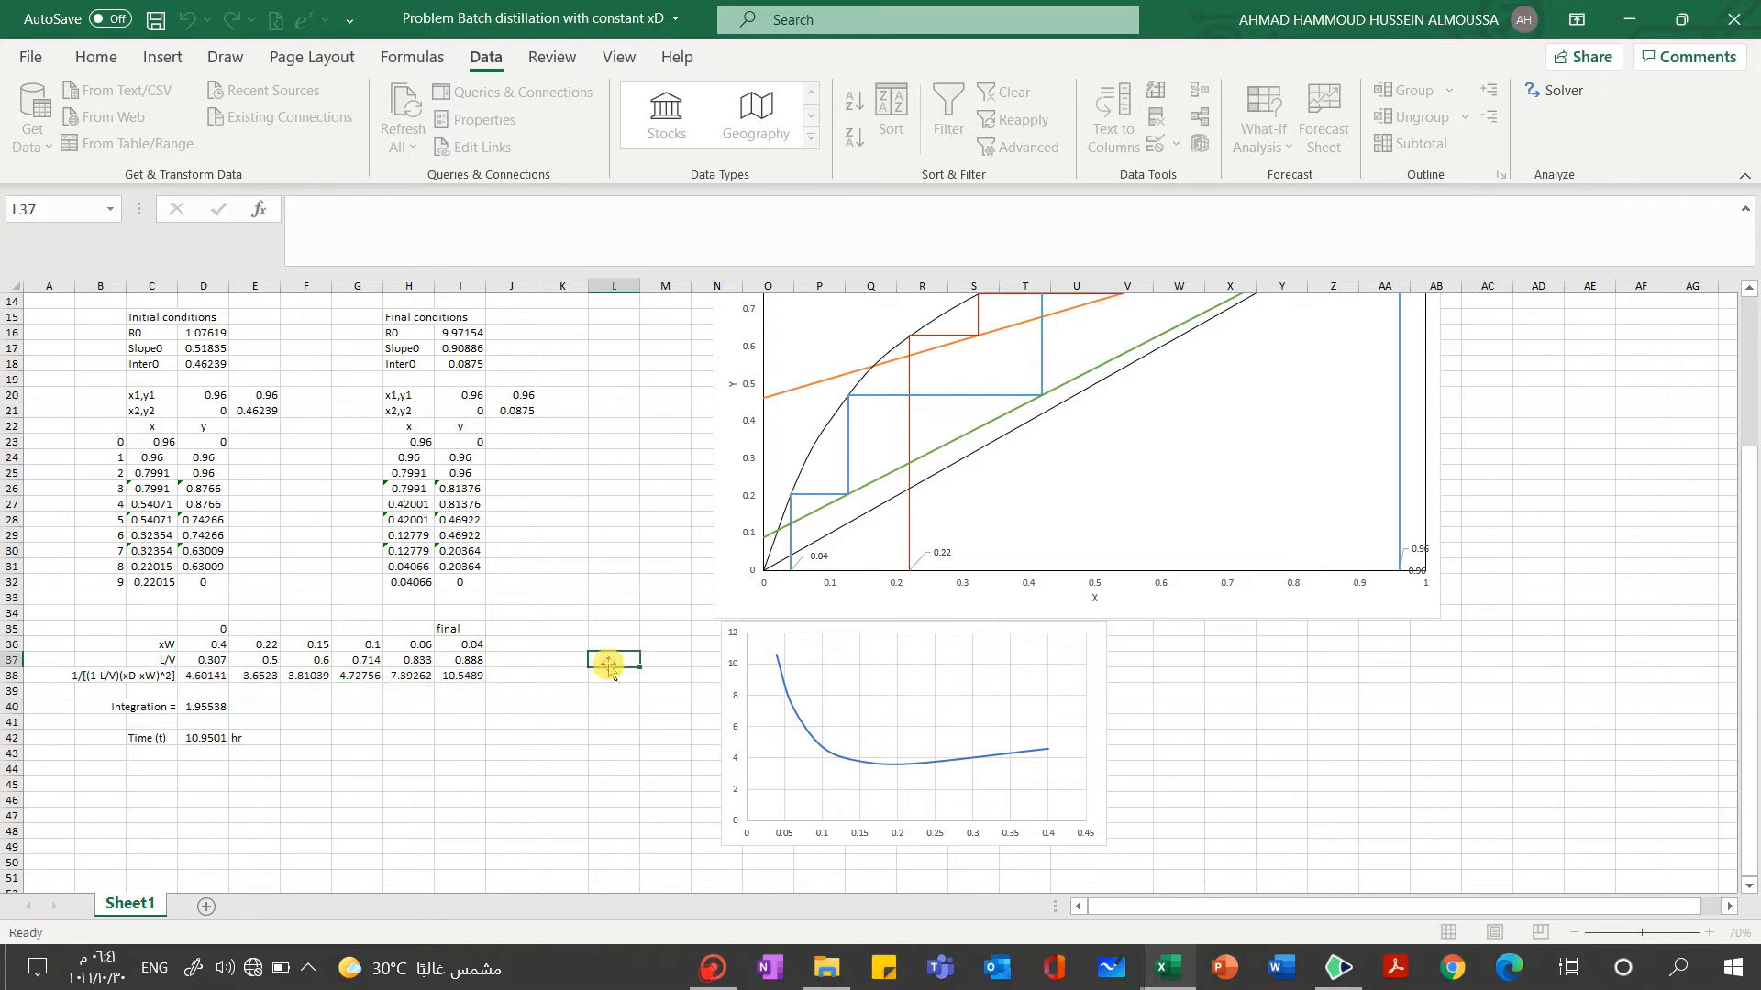
left_click(206, 739)
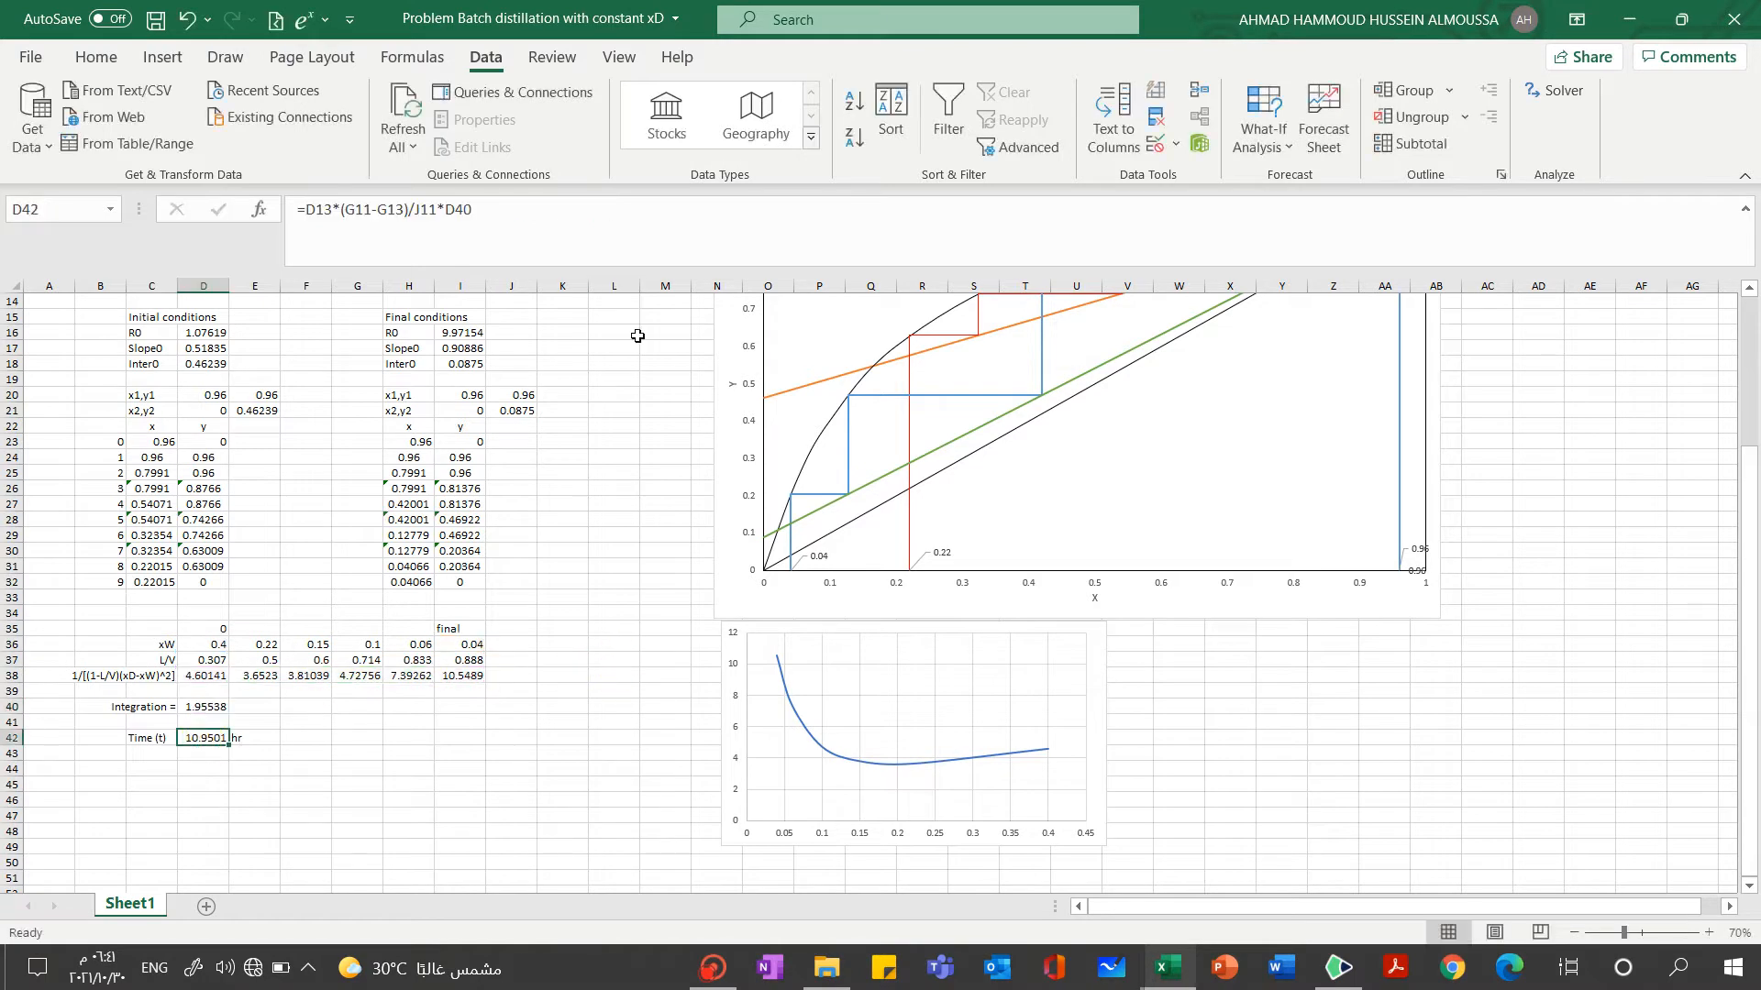
left_click(677, 228)
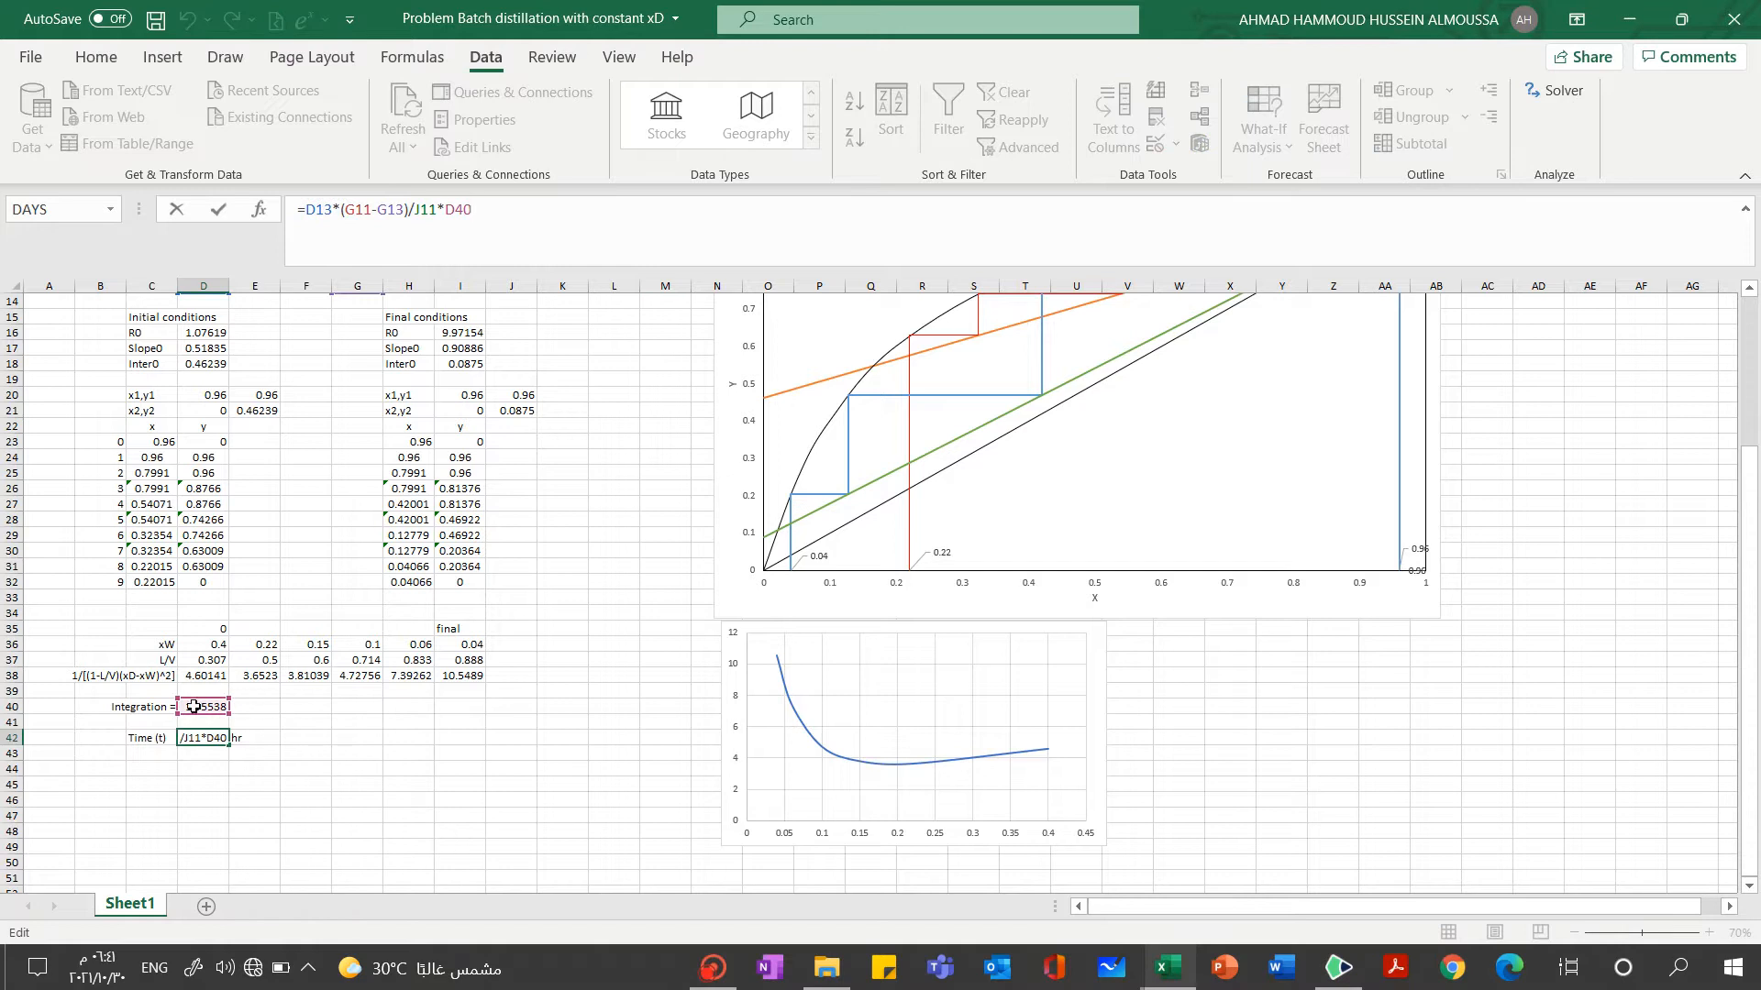
left_click(422, 752)
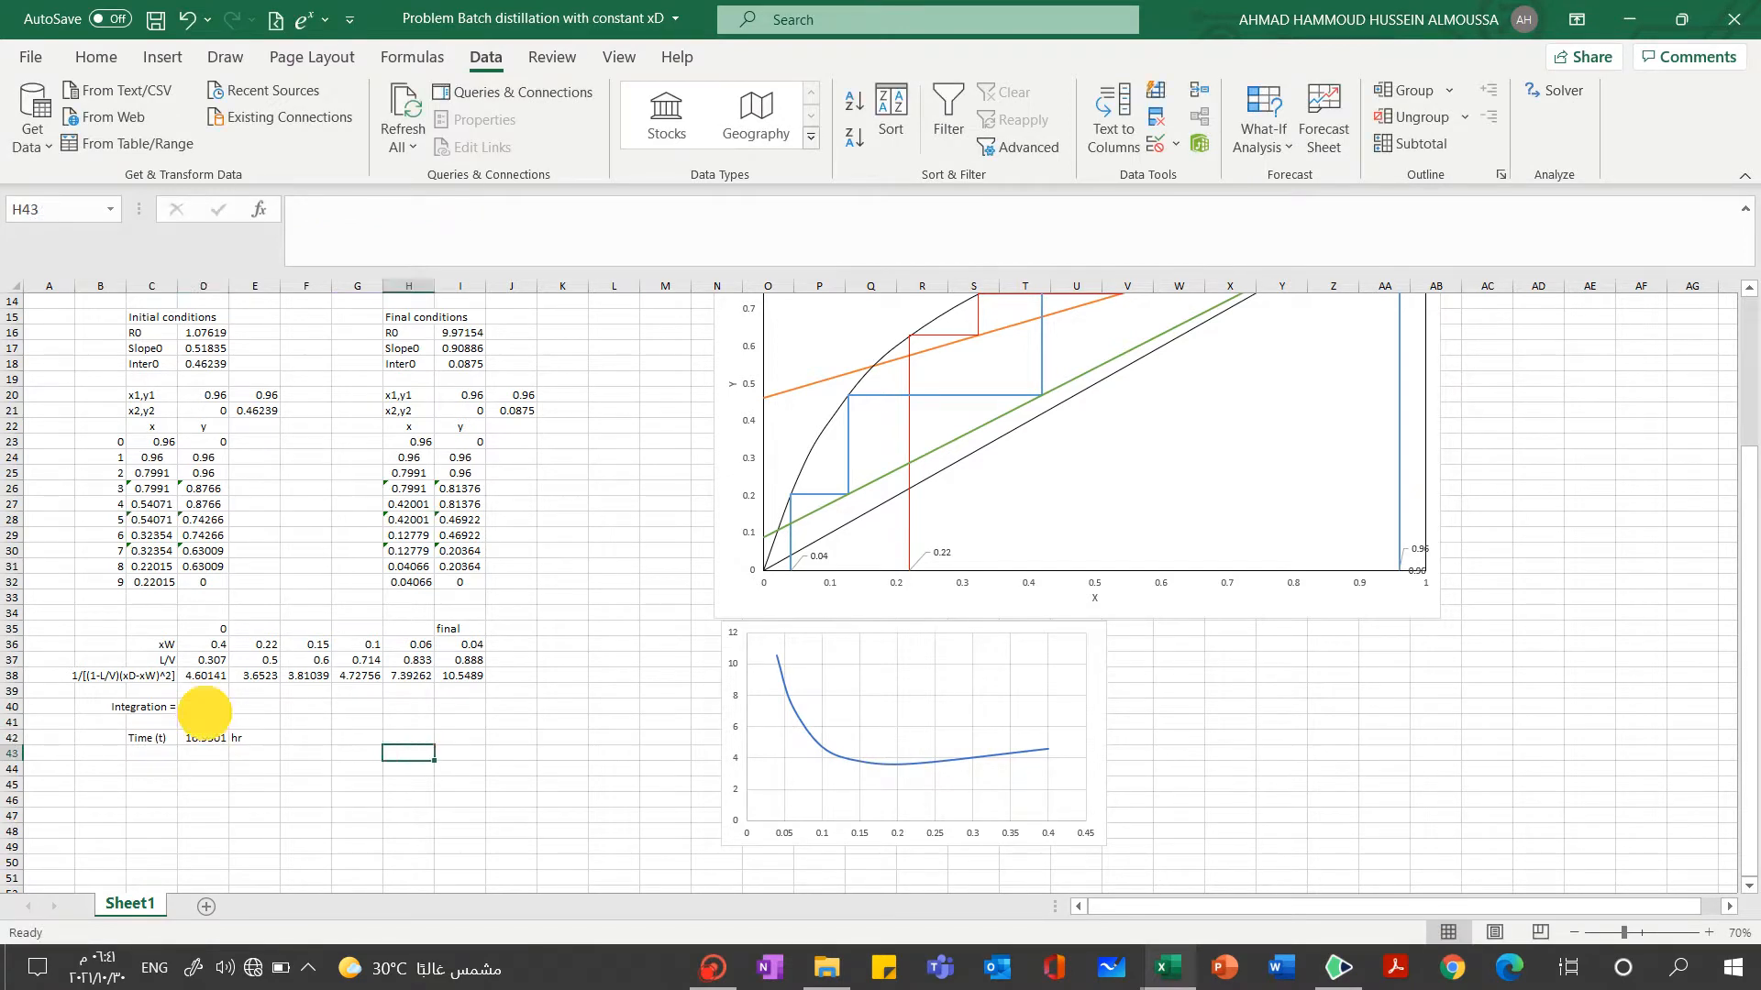
left_click(205, 709)
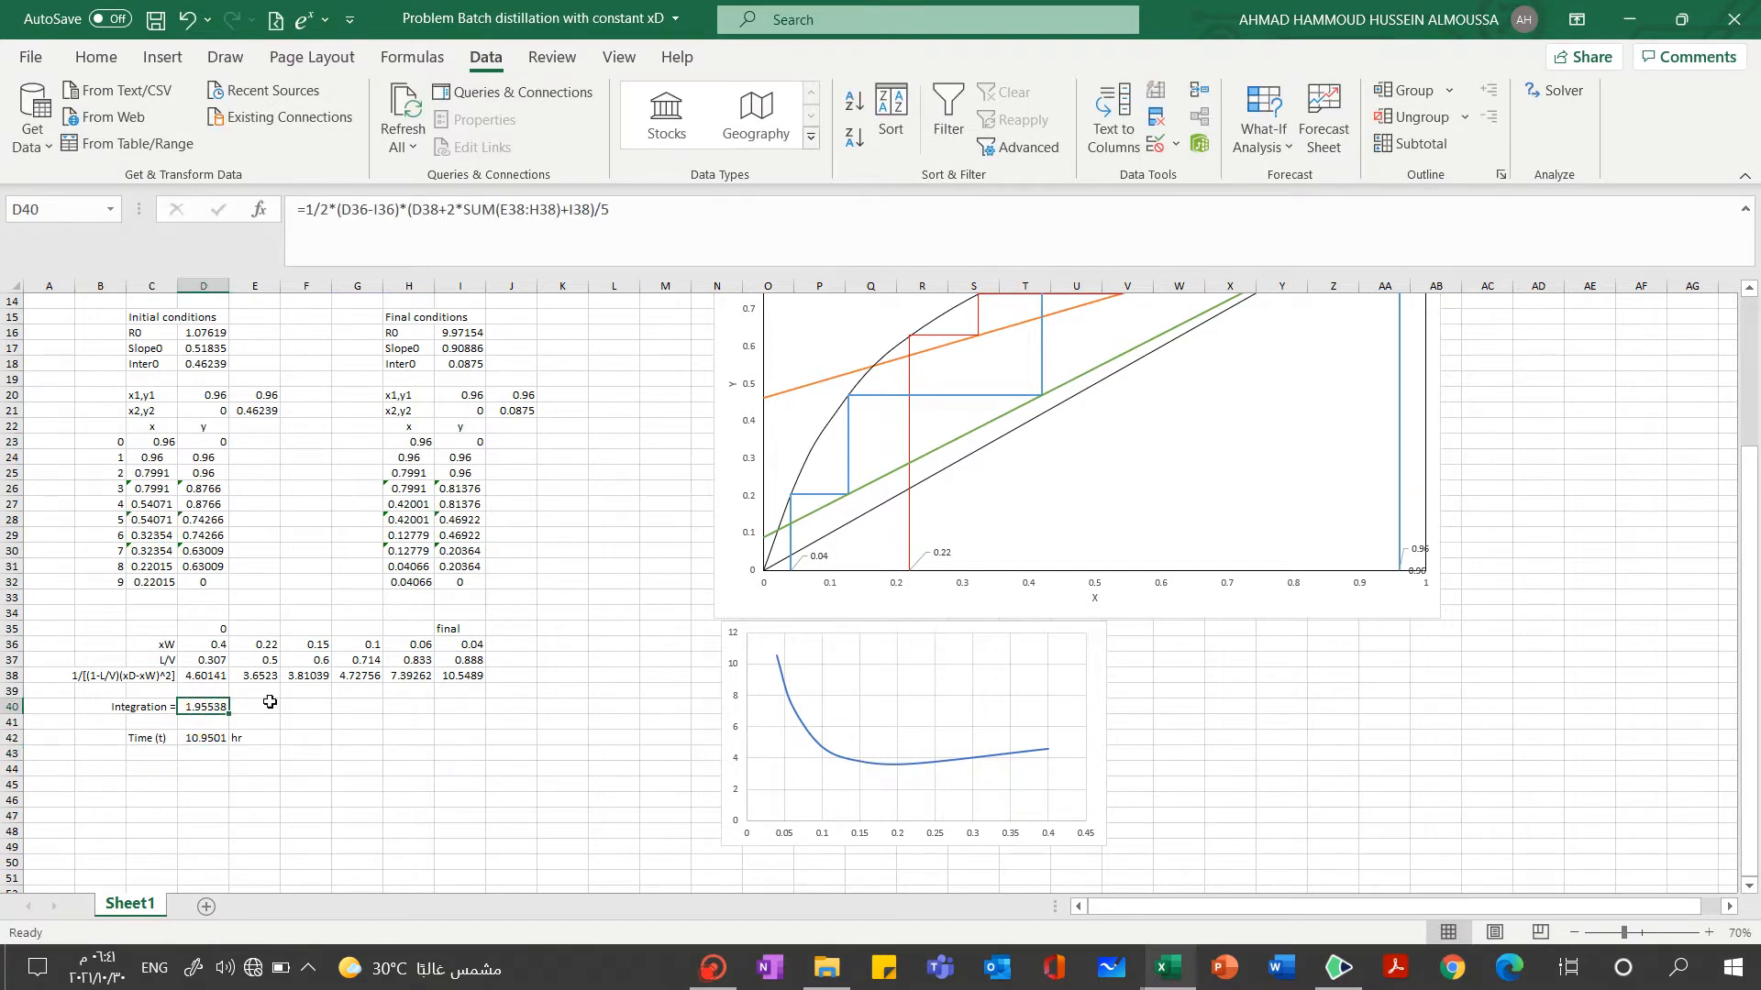
Switch to the handwritten notes and write t = W0 (xD - xW0)/V in blue on blank page 3
left_click(1353, 963)
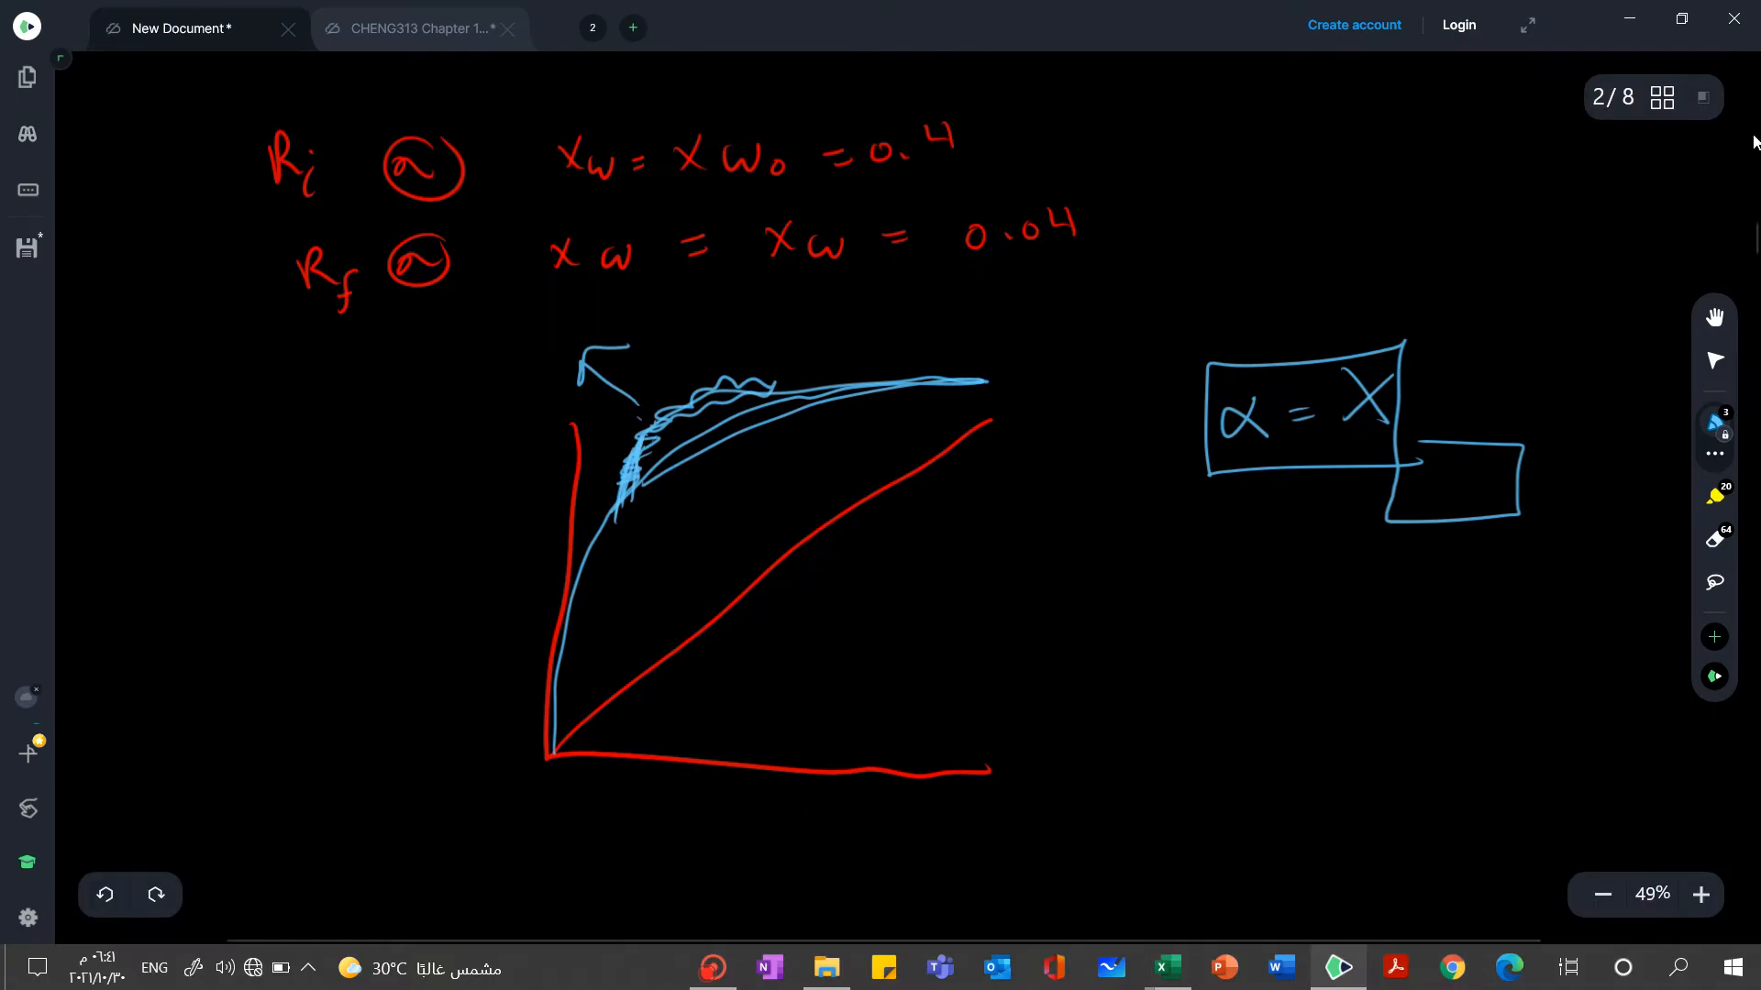
left_click_drag(1751, 245, 1759, 302)
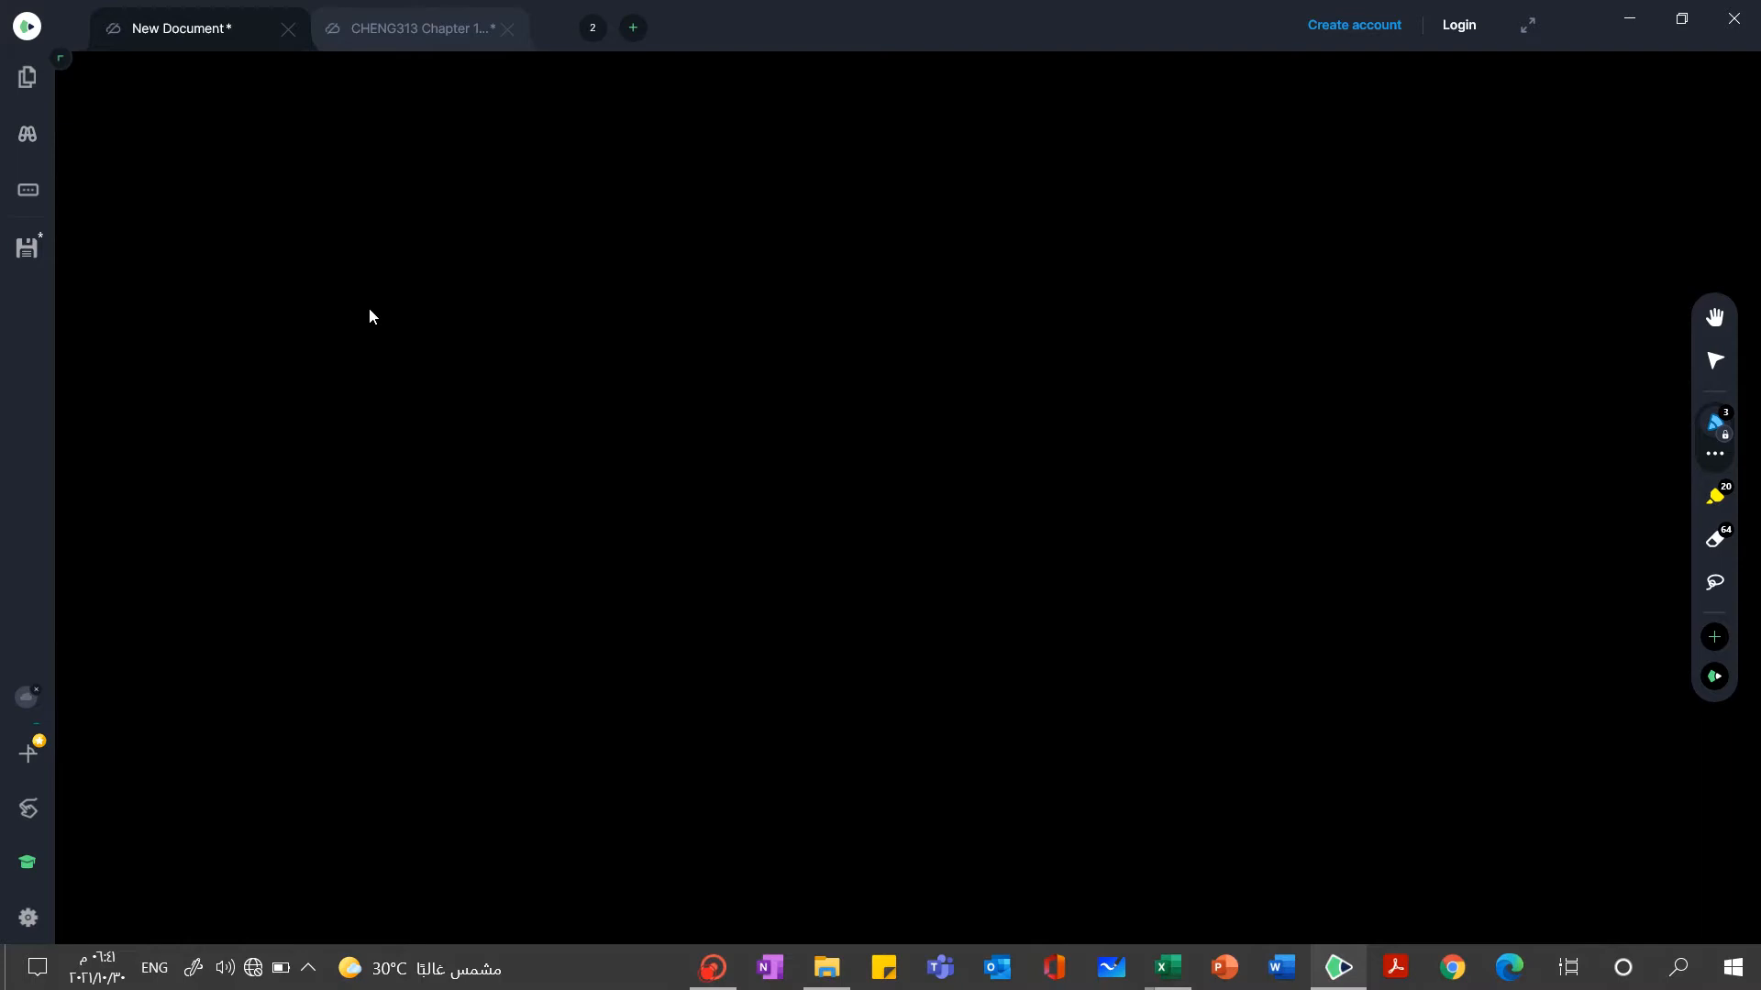
mouse_move(332, 180)
left_mouse_down()
mouse_move(351, 242)
mouse_move(348, 209)
mouse_move(410, 231)
left_mouse_up()
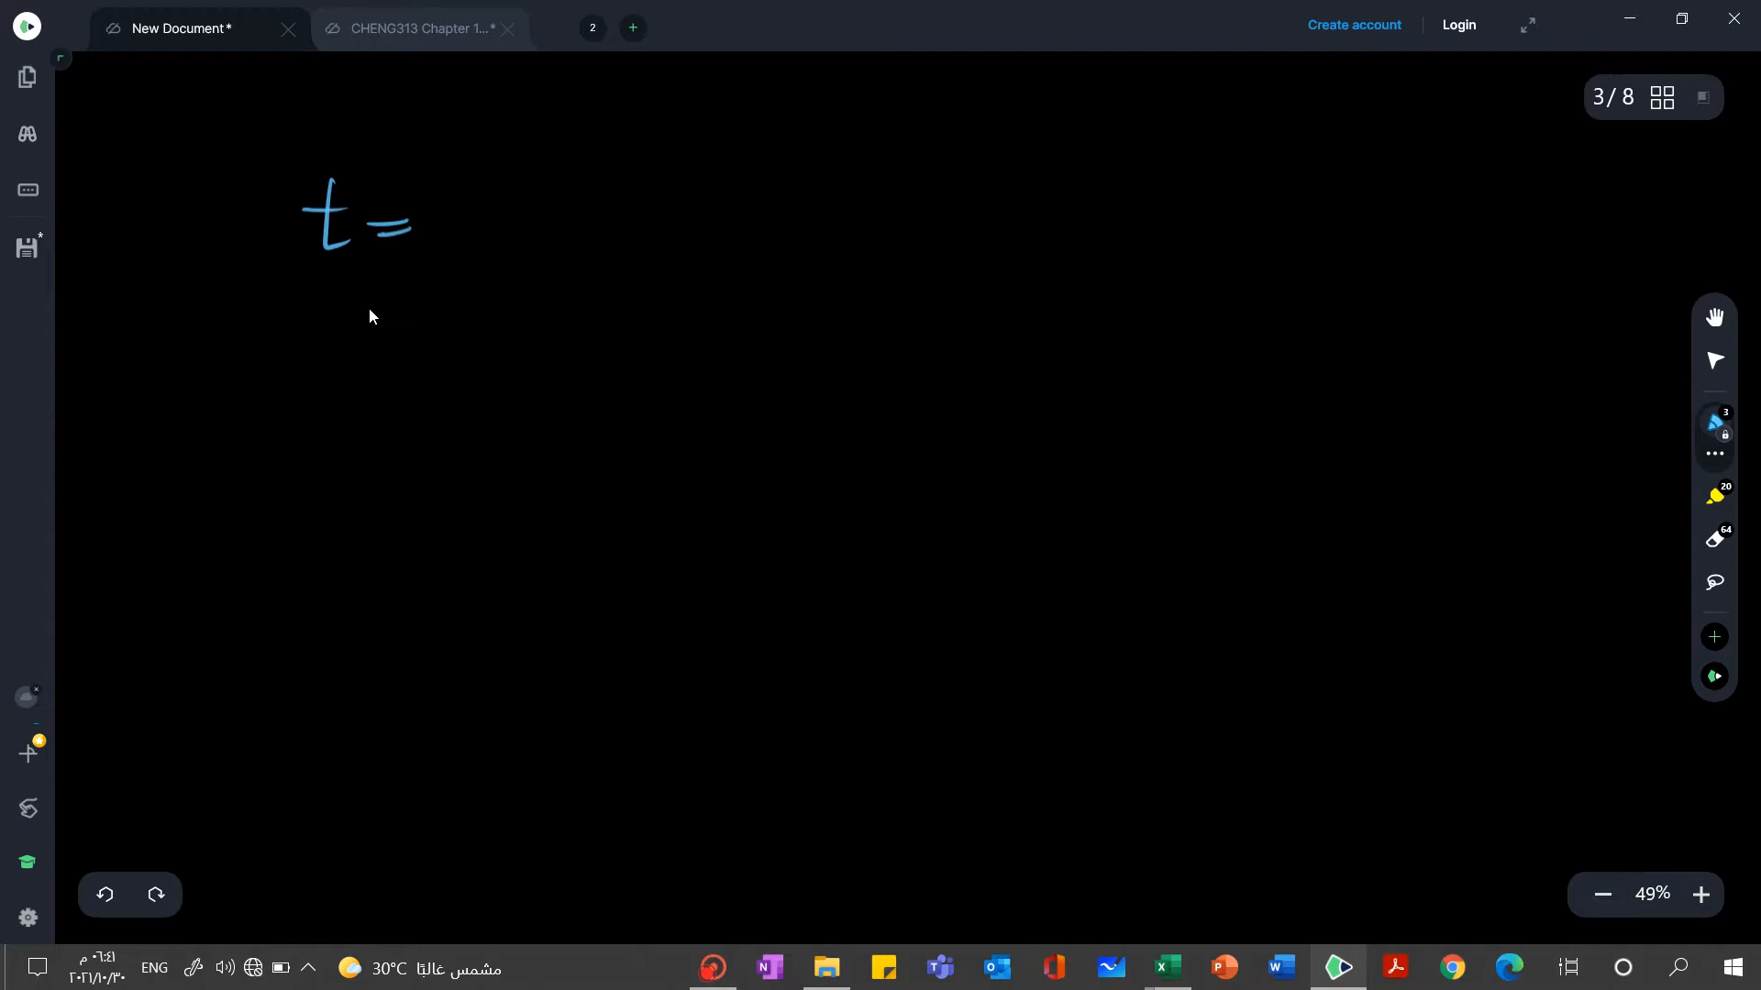
mouse_move(455, 175)
left_mouse_down()
mouse_move(500, 177)
mouse_move(516, 225)
mouse_move(525, 214)
left_mouse_up()
left_click_drag(615, 149, 627, 163)
mouse_move(640, 145)
left_mouse_down()
mouse_move(620, 177)
mouse_move(670, 197)
left_mouse_up()
mouse_move(671, 168)
left_mouse_down()
mouse_move(674, 195)
mouse_move(732, 173)
left_mouse_up()
mouse_move(766, 147)
left_mouse_down()
mouse_move(786, 170)
mouse_move(760, 174)
mouse_move(833, 163)
mouse_move(627, 213)
left_mouse_up()
left_click_drag(733, 253, 769, 249)
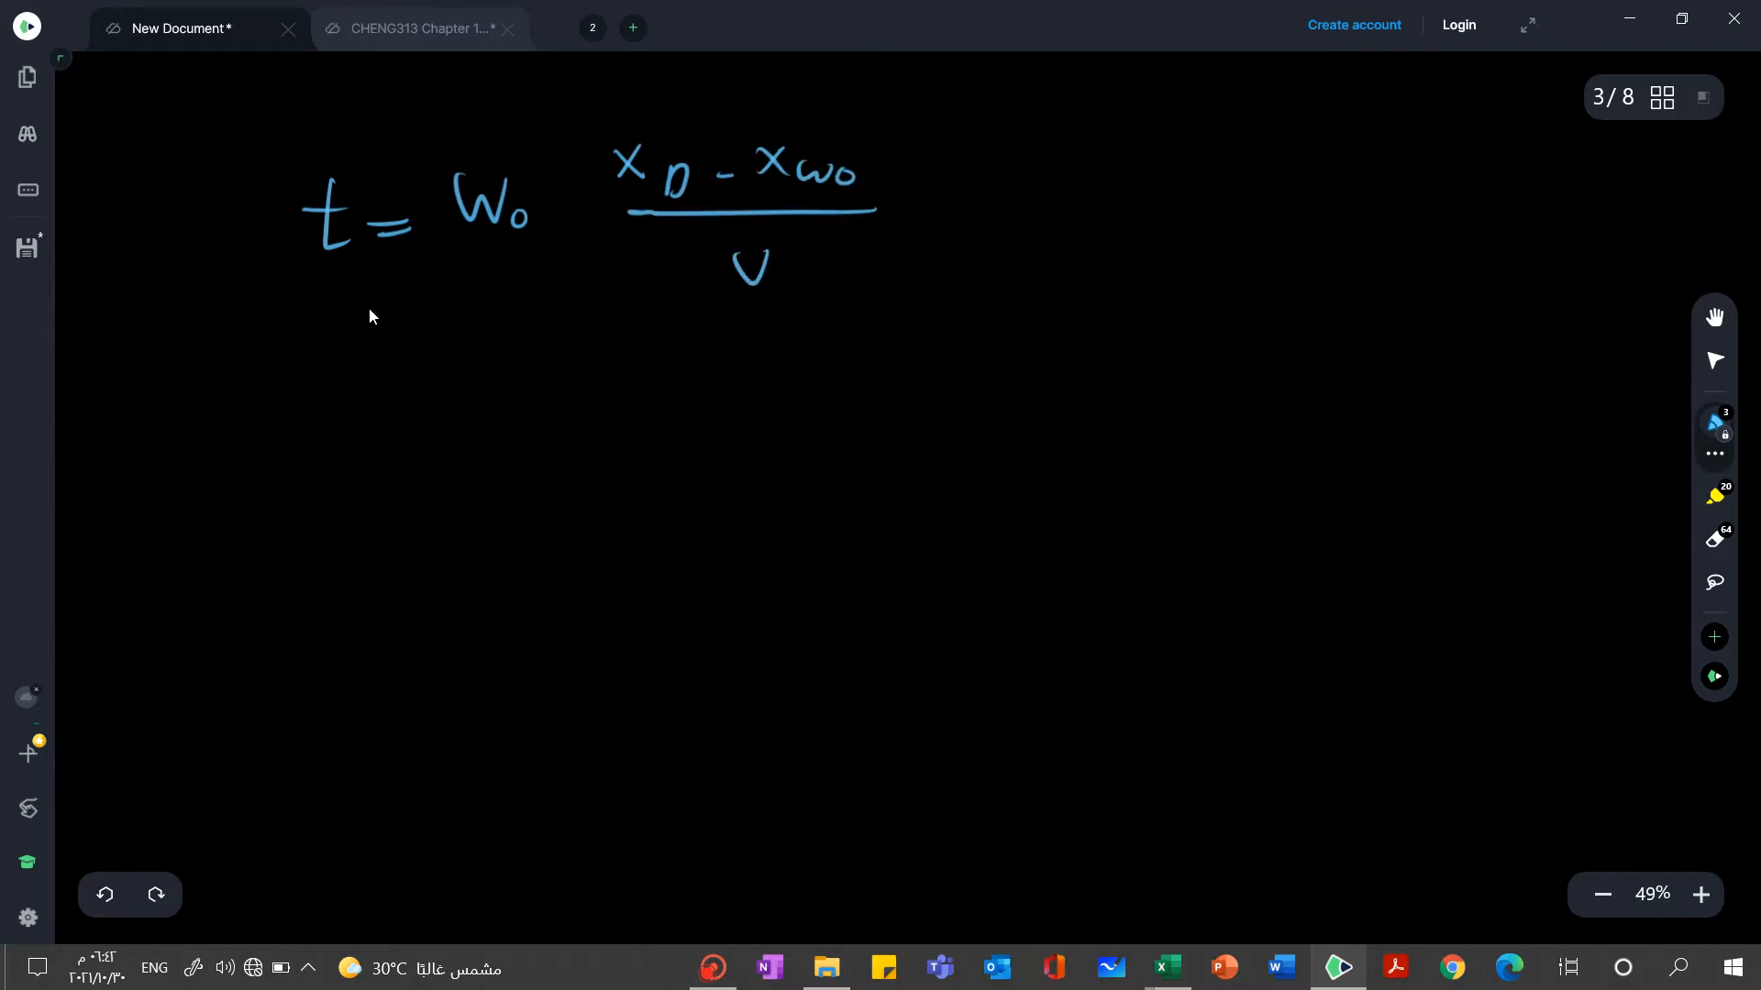
Add an integral sign with limits xW to xW0, followed by a fraction bar with dxW as numerator
left_click_drag(951, 150, 926, 354)
mouse_move(930, 327)
left_mouse_down()
mouse_move(903, 356)
mouse_move(972, 346)
left_mouse_up()
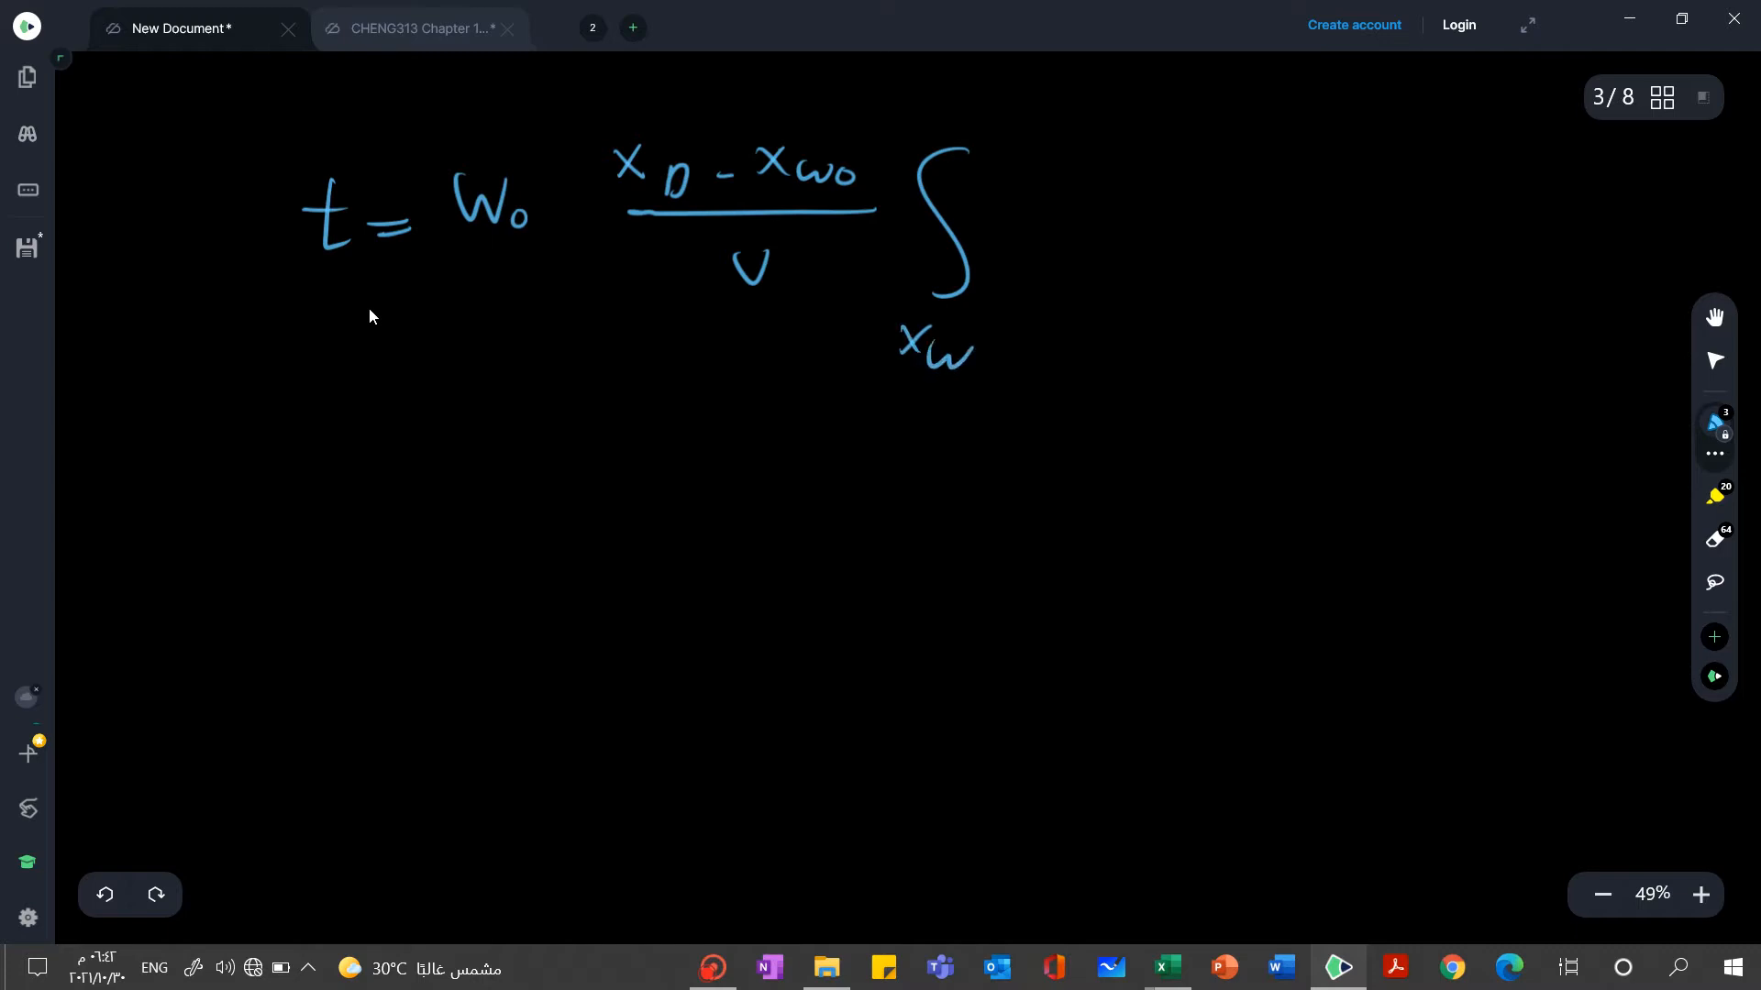
mouse_move(1004, 94)
left_mouse_down()
mouse_move(973, 103)
mouse_move(1016, 119)
left_mouse_up()
left_click_drag(1009, 241, 1385, 255)
mouse_move(1088, 154)
left_mouse_down()
mouse_move(1068, 197)
mouse_move(1158, 205)
mouse_move(1137, 204)
left_mouse_up()
mouse_move(1209, 194)
left_mouse_down()
mouse_move(1210, 216)
mouse_move(1218, 194)
left_mouse_up()
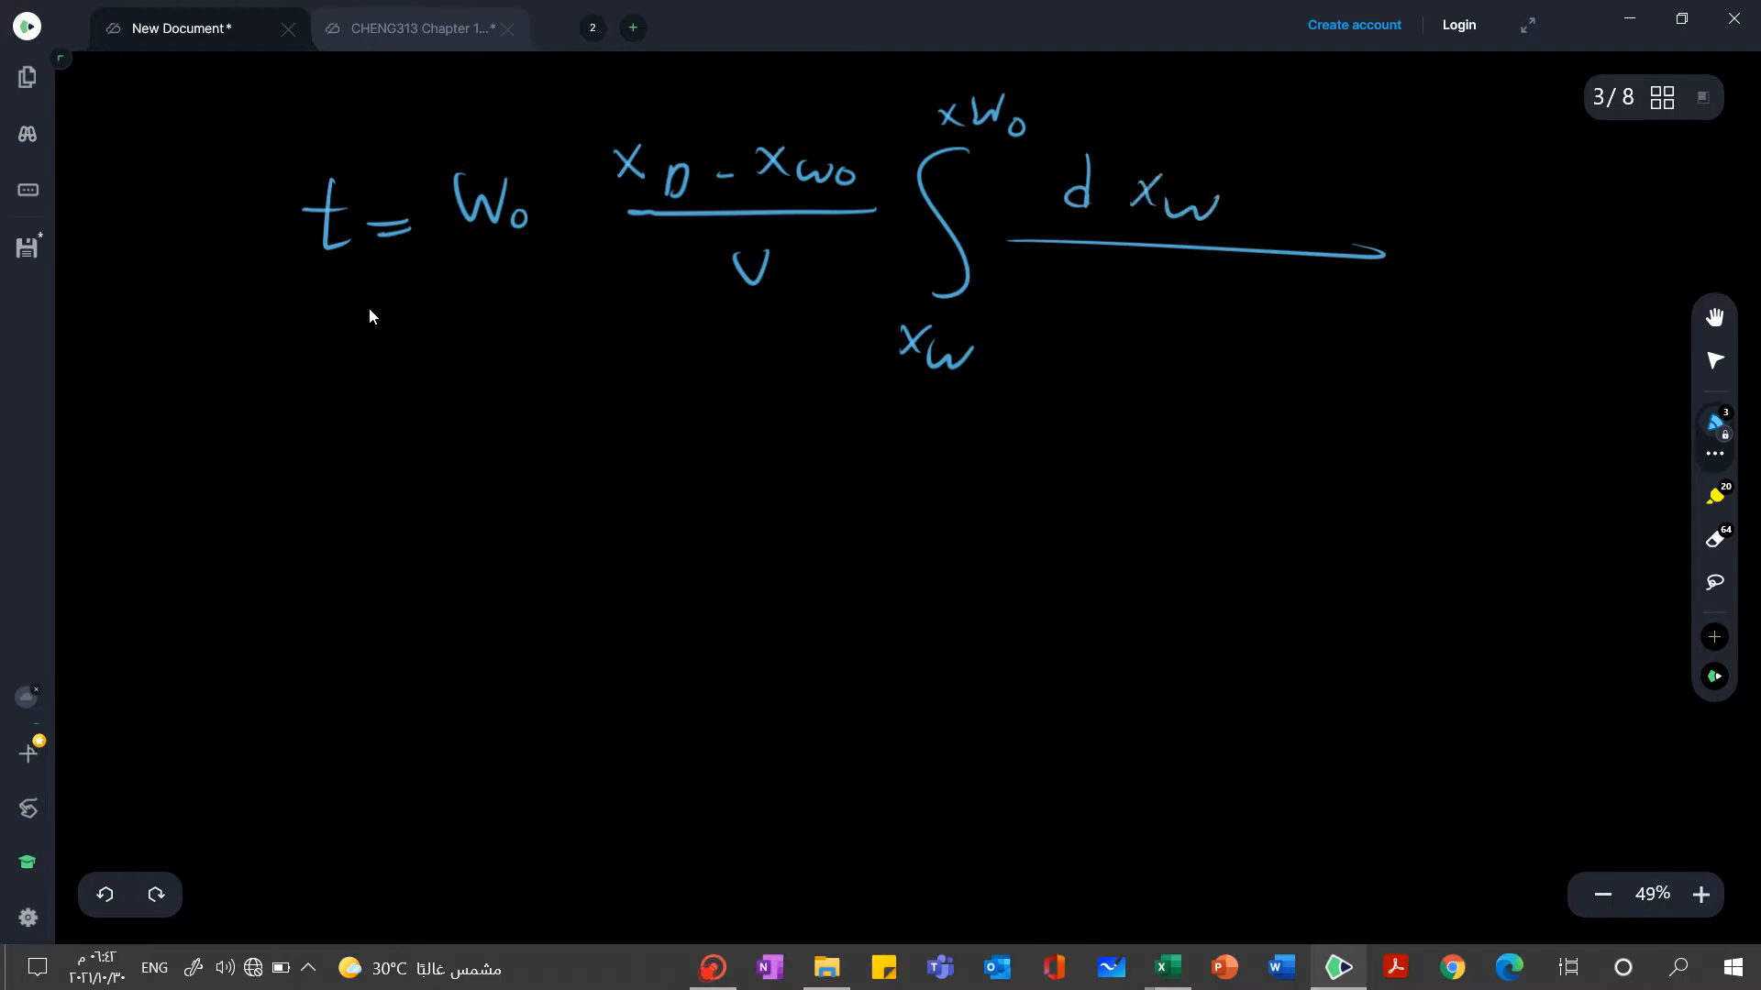
Write the integrand's denominator as (1 - L/V)(xD - xW)^2
left_click_drag(1080, 278, 1066, 335)
mouse_move(1196, 279)
left_mouse_down()
mouse_move(1202, 314)
mouse_move(1233, 333)
mouse_move(1219, 356)
left_mouse_up()
left_click_drag(1285, 290, 1264, 357)
mouse_move(1345, 297)
left_mouse_down()
mouse_move(1318, 350)
mouse_move(1385, 346)
left_mouse_up()
mouse_move(1383, 317)
left_mouse_down()
mouse_move(1358, 351)
mouse_move(1379, 372)
left_mouse_up()
mouse_move(1378, 341)
left_mouse_down()
mouse_move(1385, 370)
mouse_move(1452, 358)
left_mouse_up()
left_click_drag(1492, 346, 1529, 372)
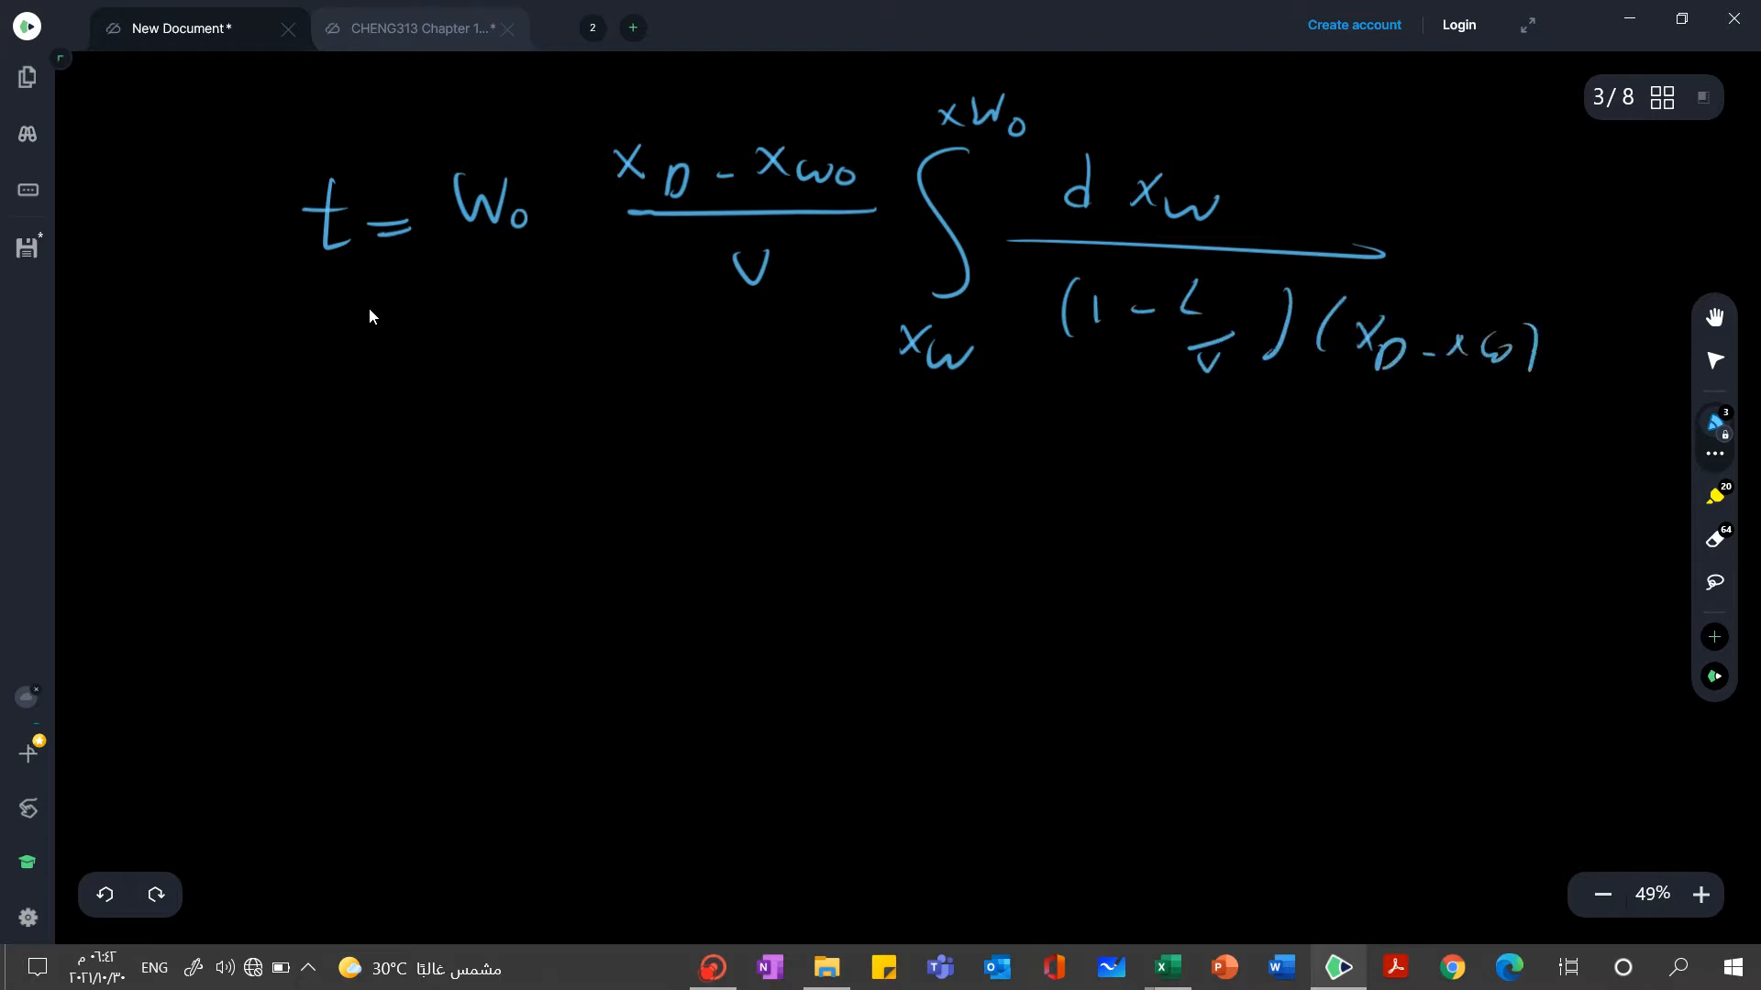
left_click_drag(1567, 308, 1593, 323)
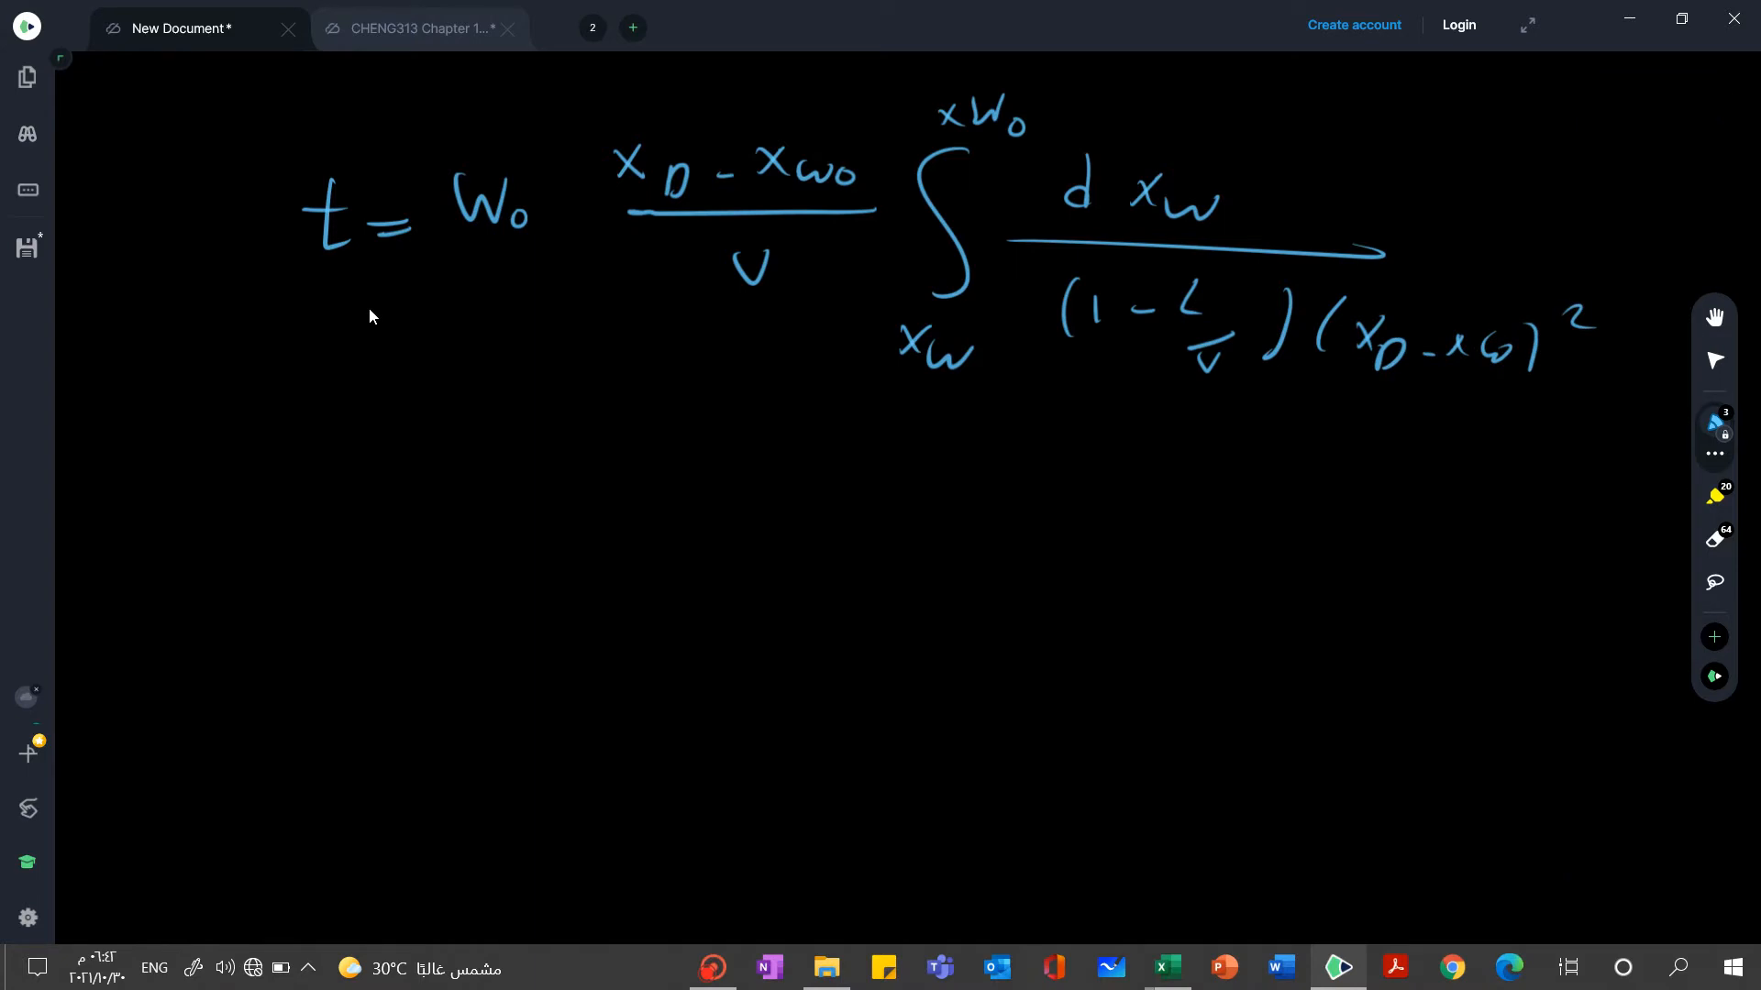
Switch to the constant-xD batch distillation workbook to check the integration table, and return to the handwritten notes
mouse_move(1168, 968)
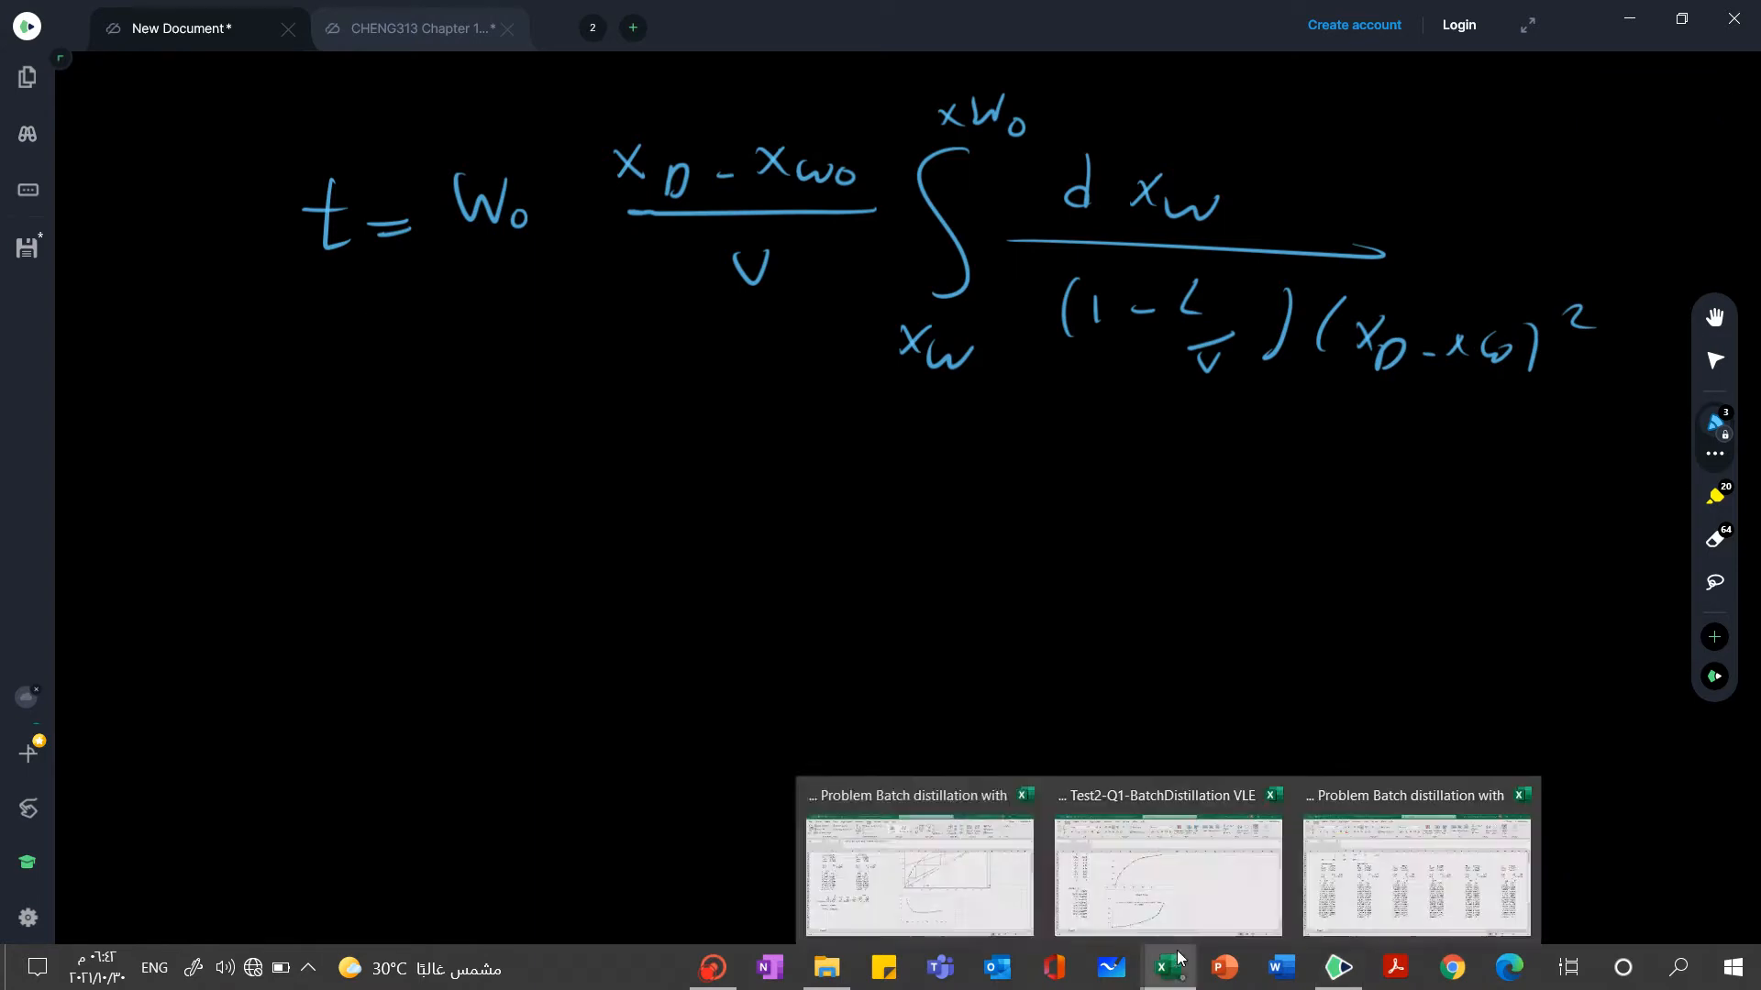
left_click(945, 860)
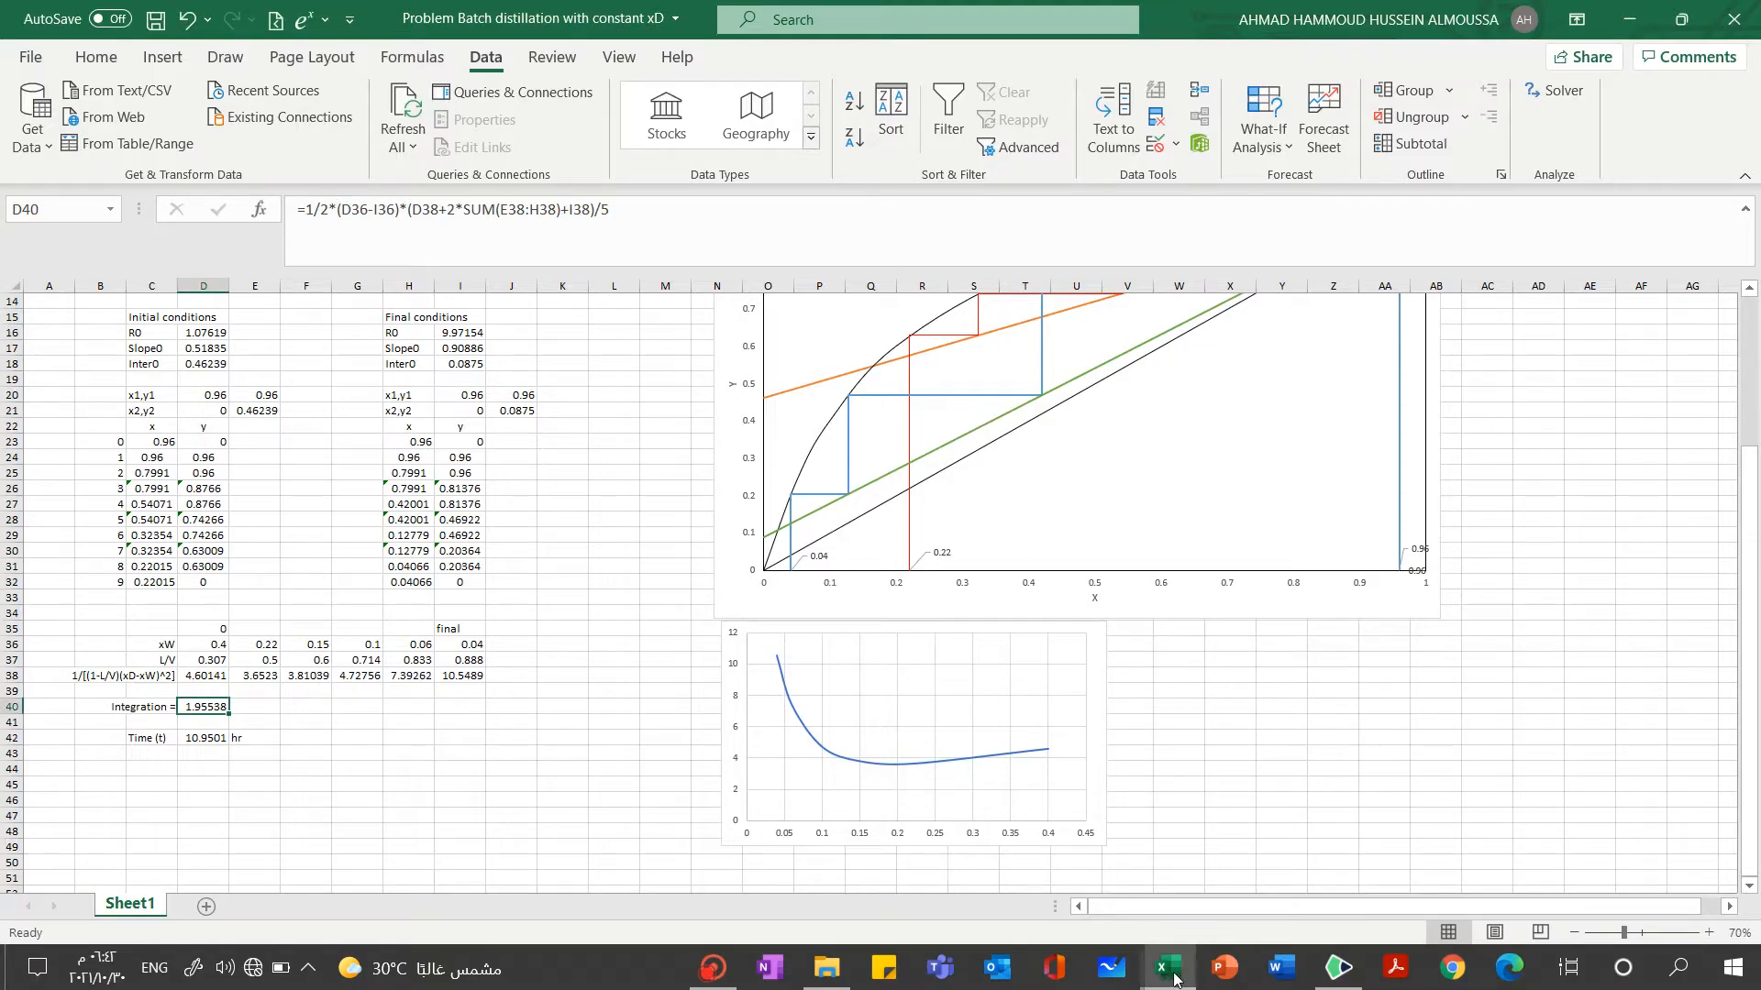
left_click(1345, 979)
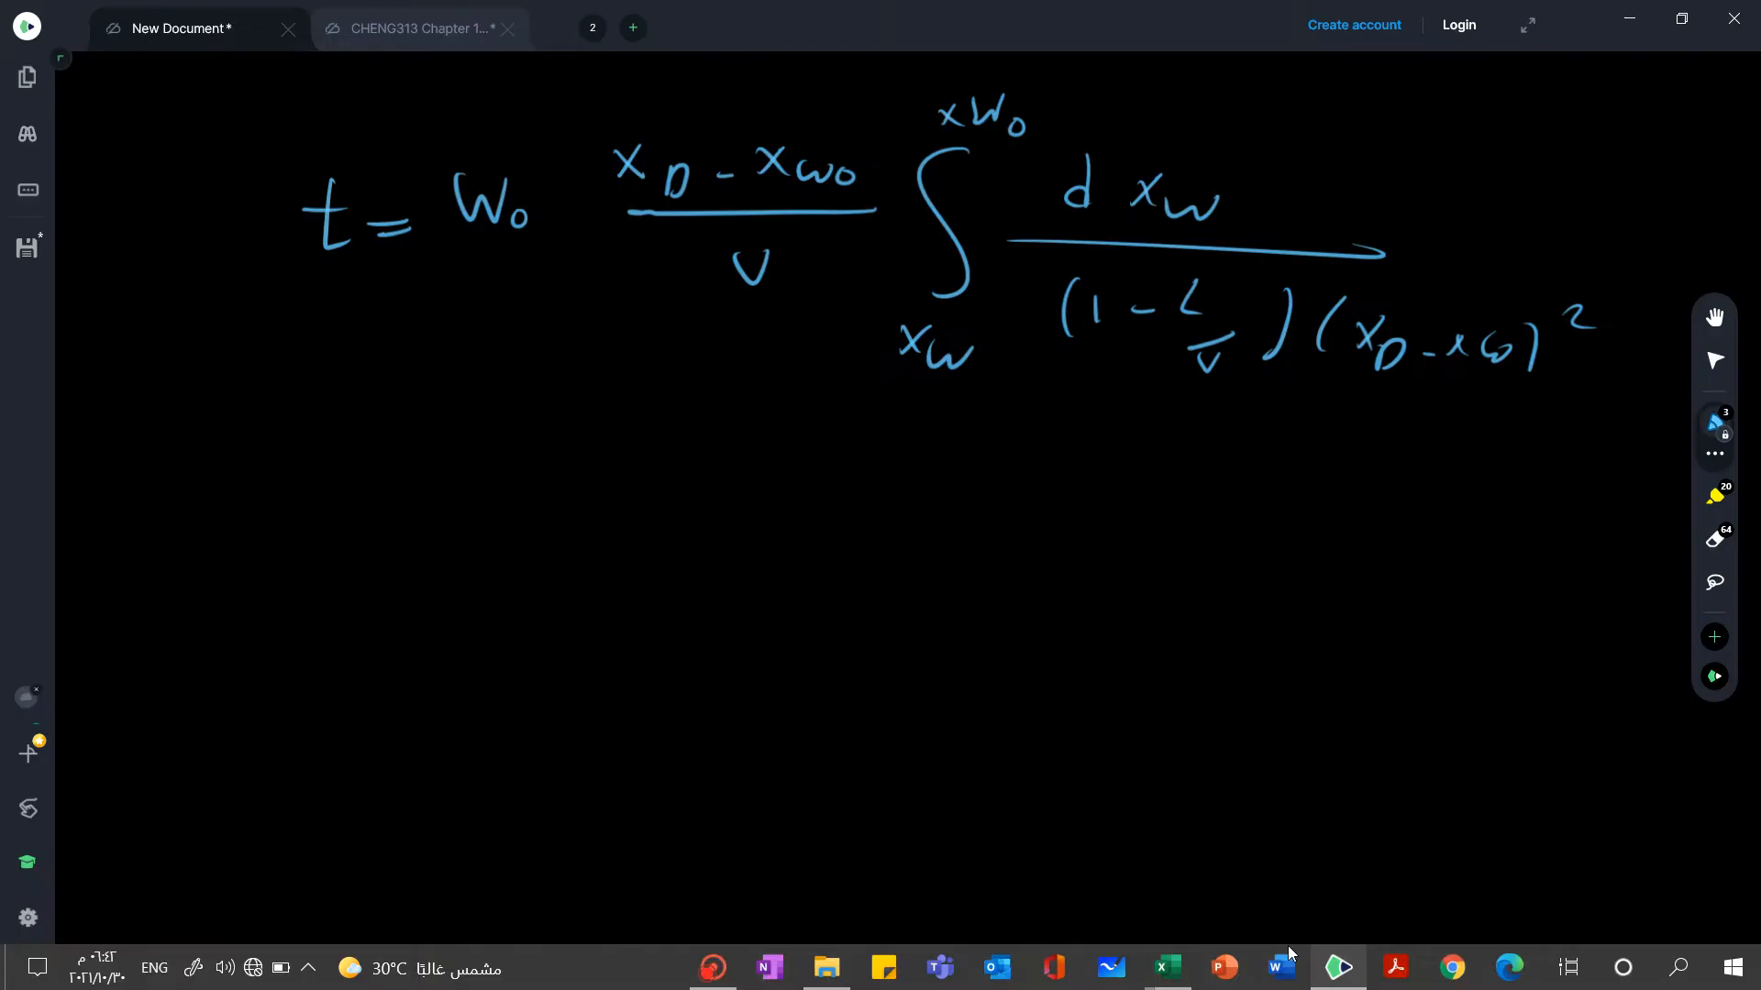
Write a 1 before dxW in the numerator and encircle the 1 and the denominator with a red pen
left_click_drag(1022, 176, 1022, 214)
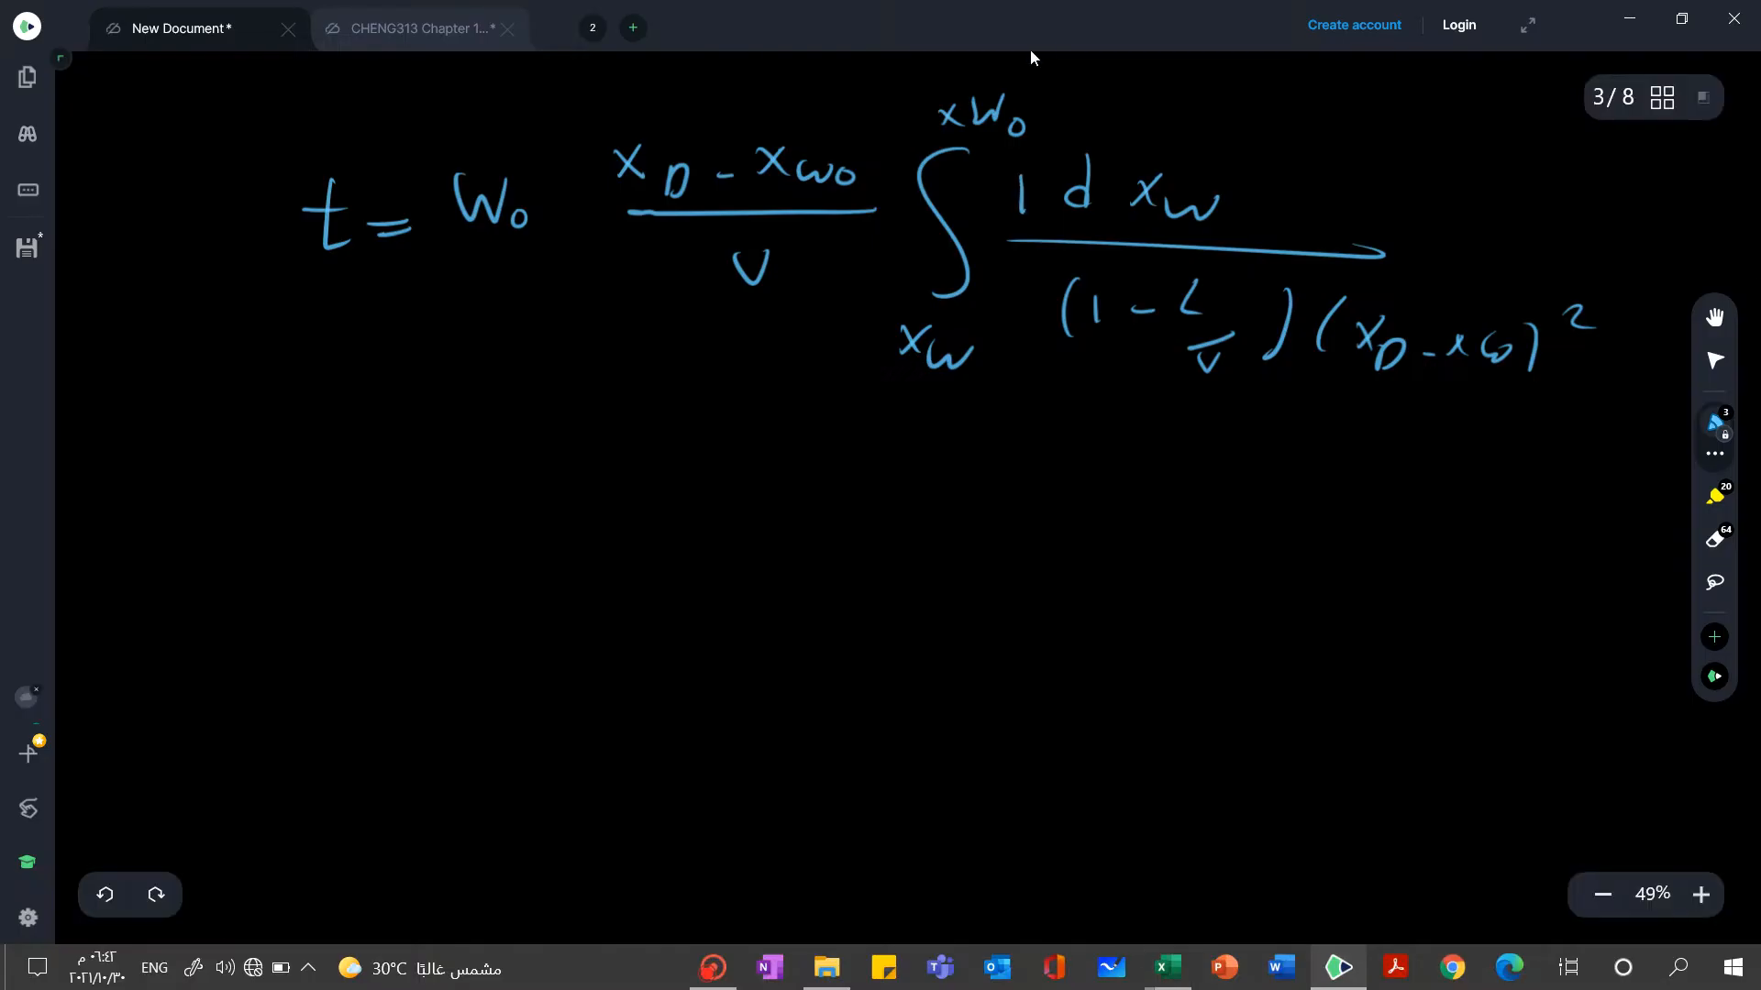
left_click(1715, 454)
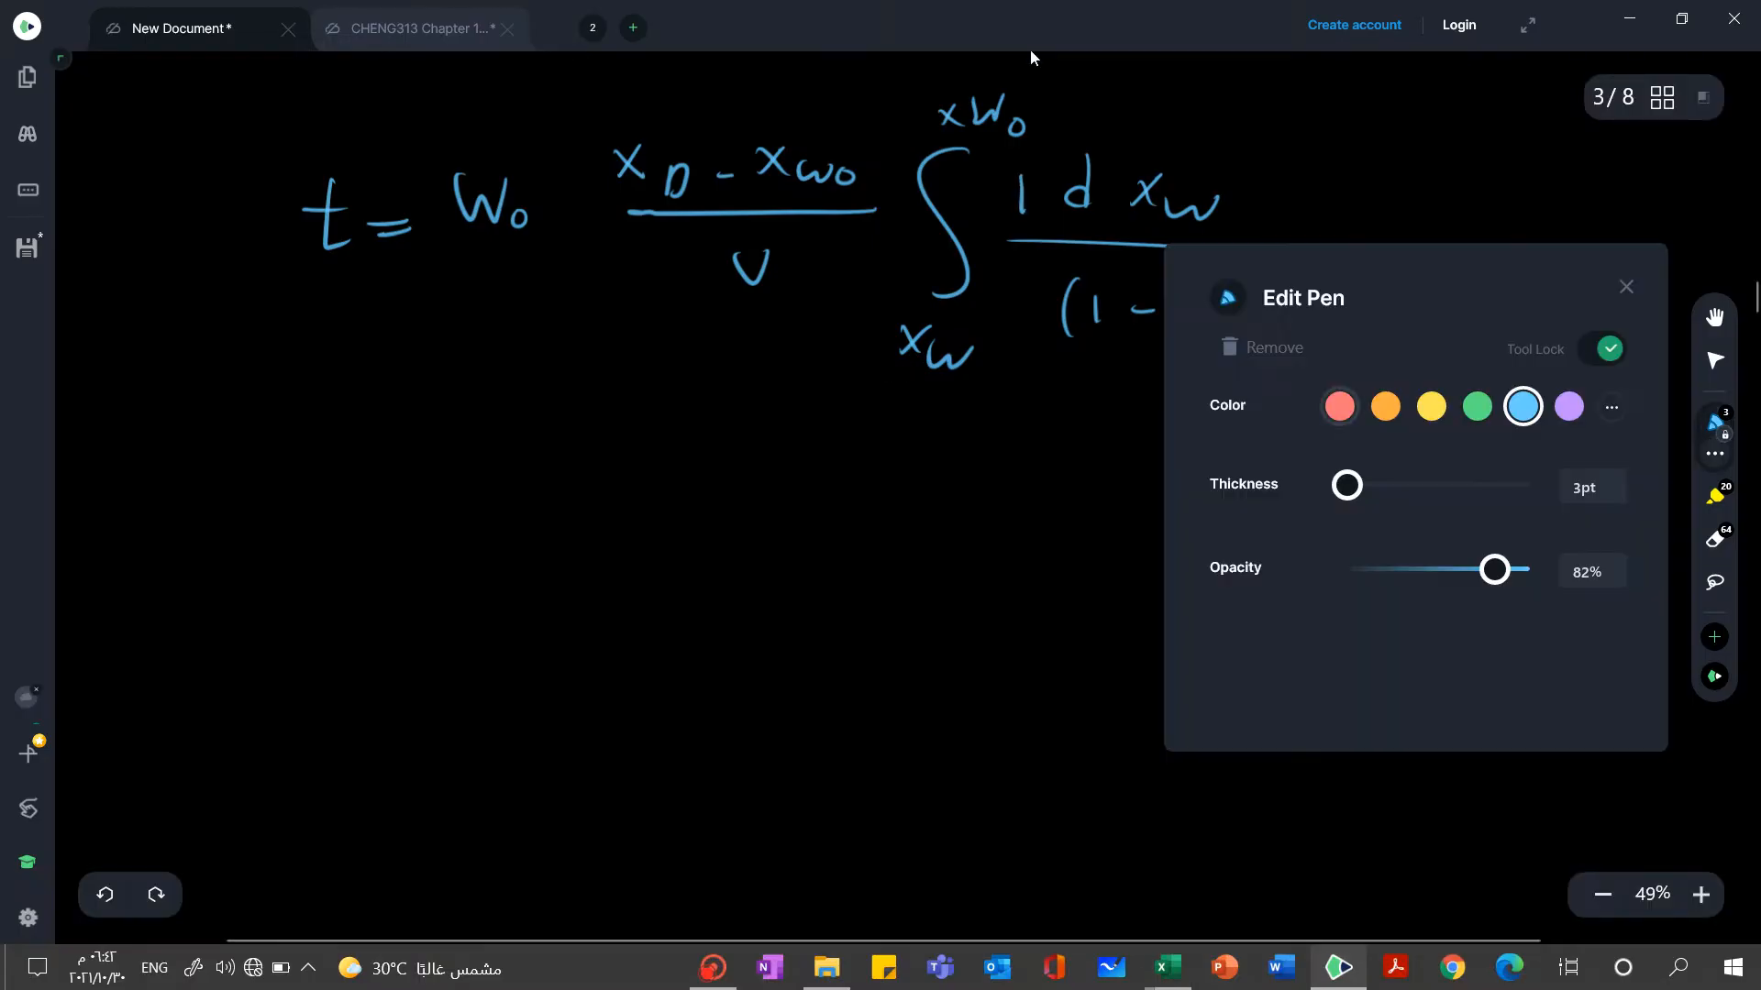
left_click(1340, 407)
mouse_move(1042, 159)
left_mouse_down()
mouse_move(983, 225)
mouse_move(1041, 362)
mouse_move(1487, 457)
mouse_move(1635, 340)
mouse_move(1527, 241)
mouse_move(1055, 216)
mouse_move(1044, 160)
left_mouse_up()
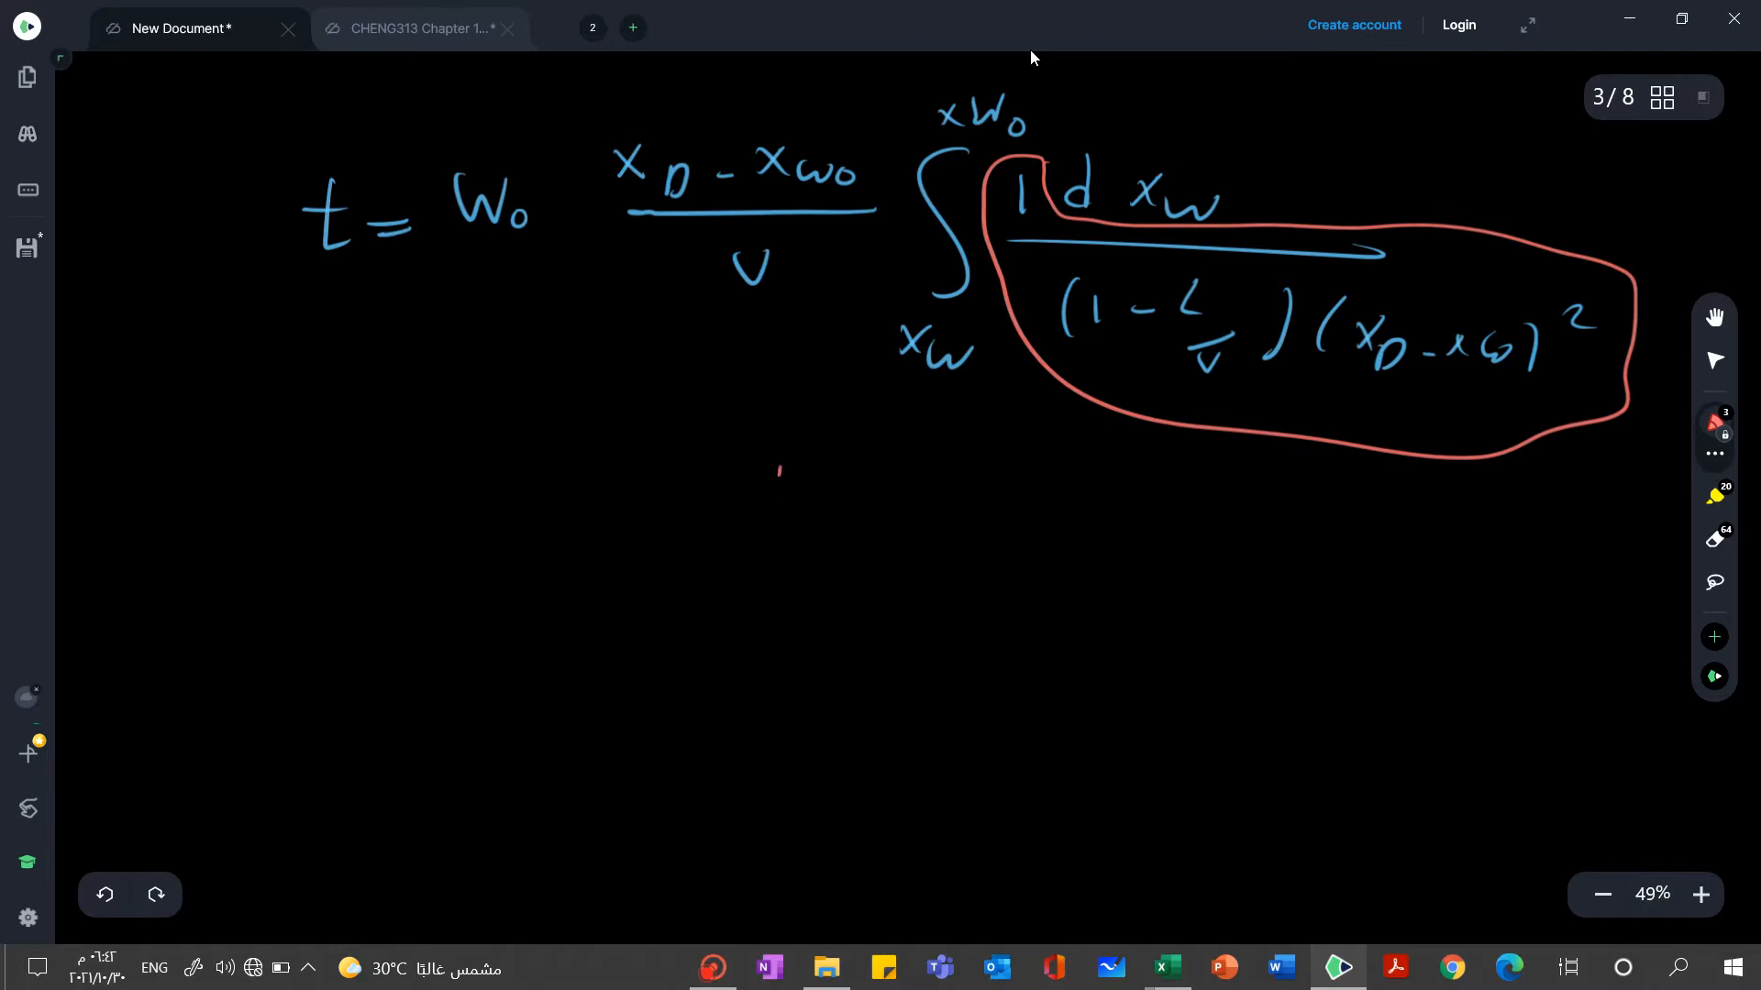
Write y = 1/[(1 - L/V)(xD - xW)^2] in red below the batch time equation
mouse_move(780, 470)
left_mouse_down()
mouse_move(781, 505)
mouse_move(958, 531)
left_mouse_up()
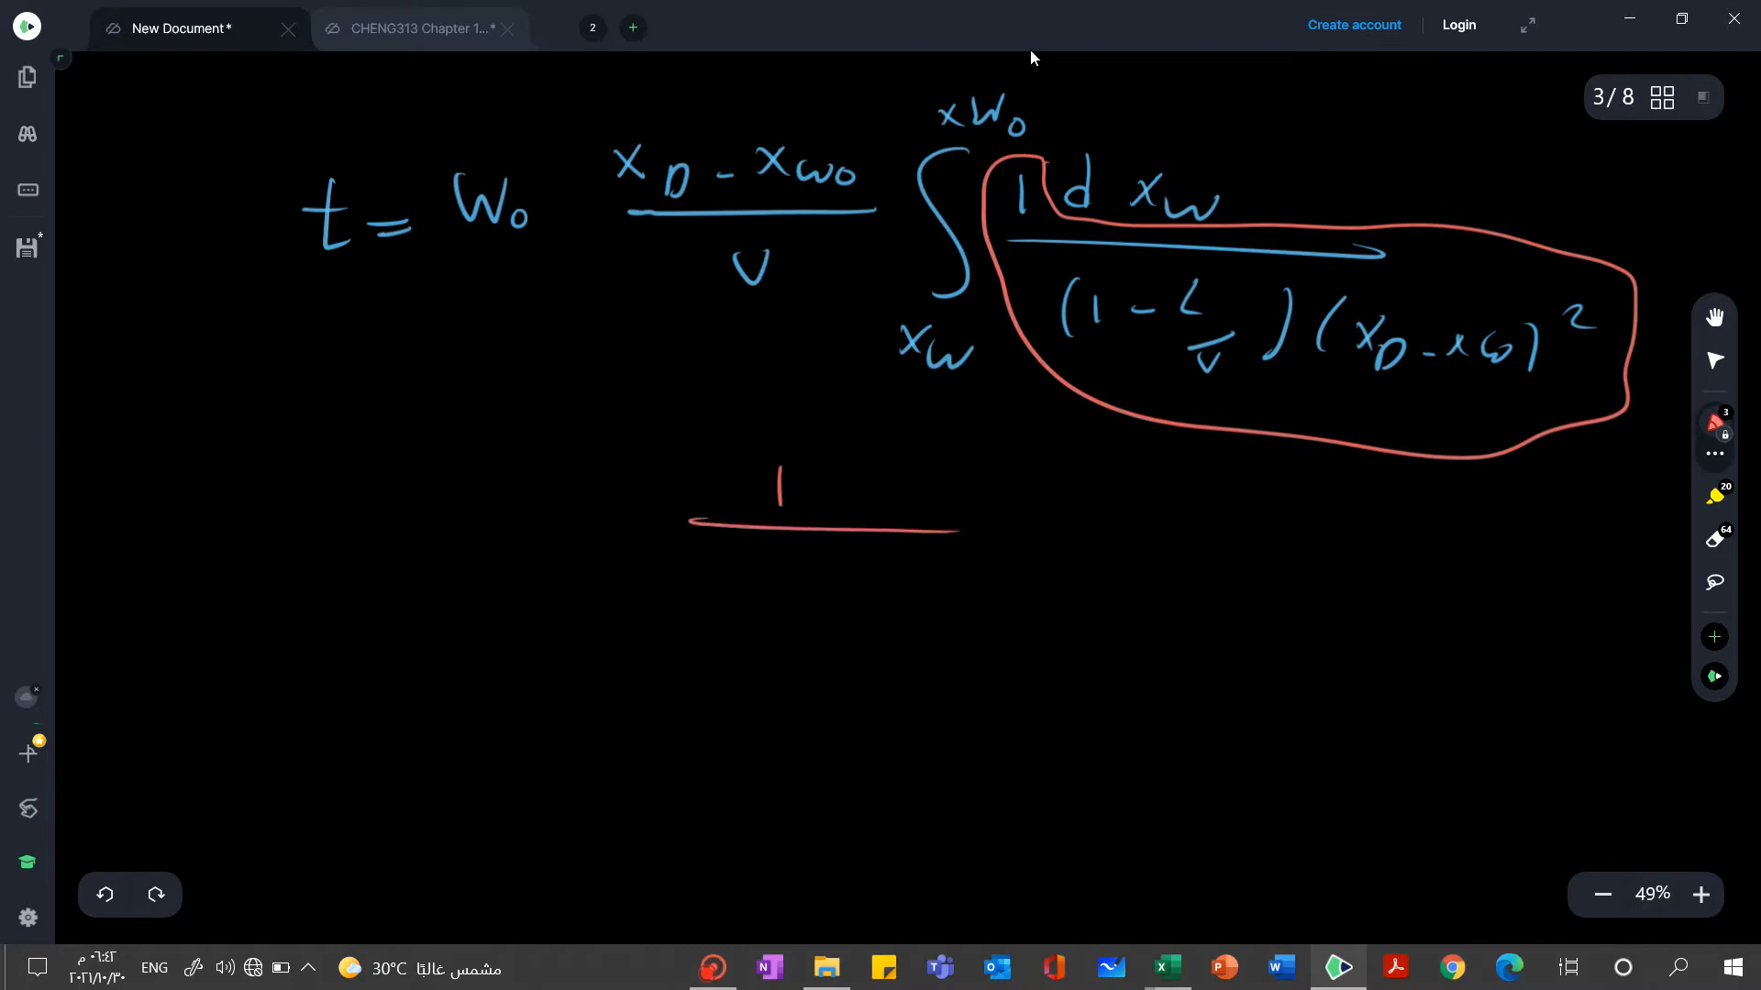
mouse_move(775, 563)
left_mouse_down()
mouse_move(807, 601)
mouse_move(794, 613)
mouse_move(833, 633)
left_mouse_up()
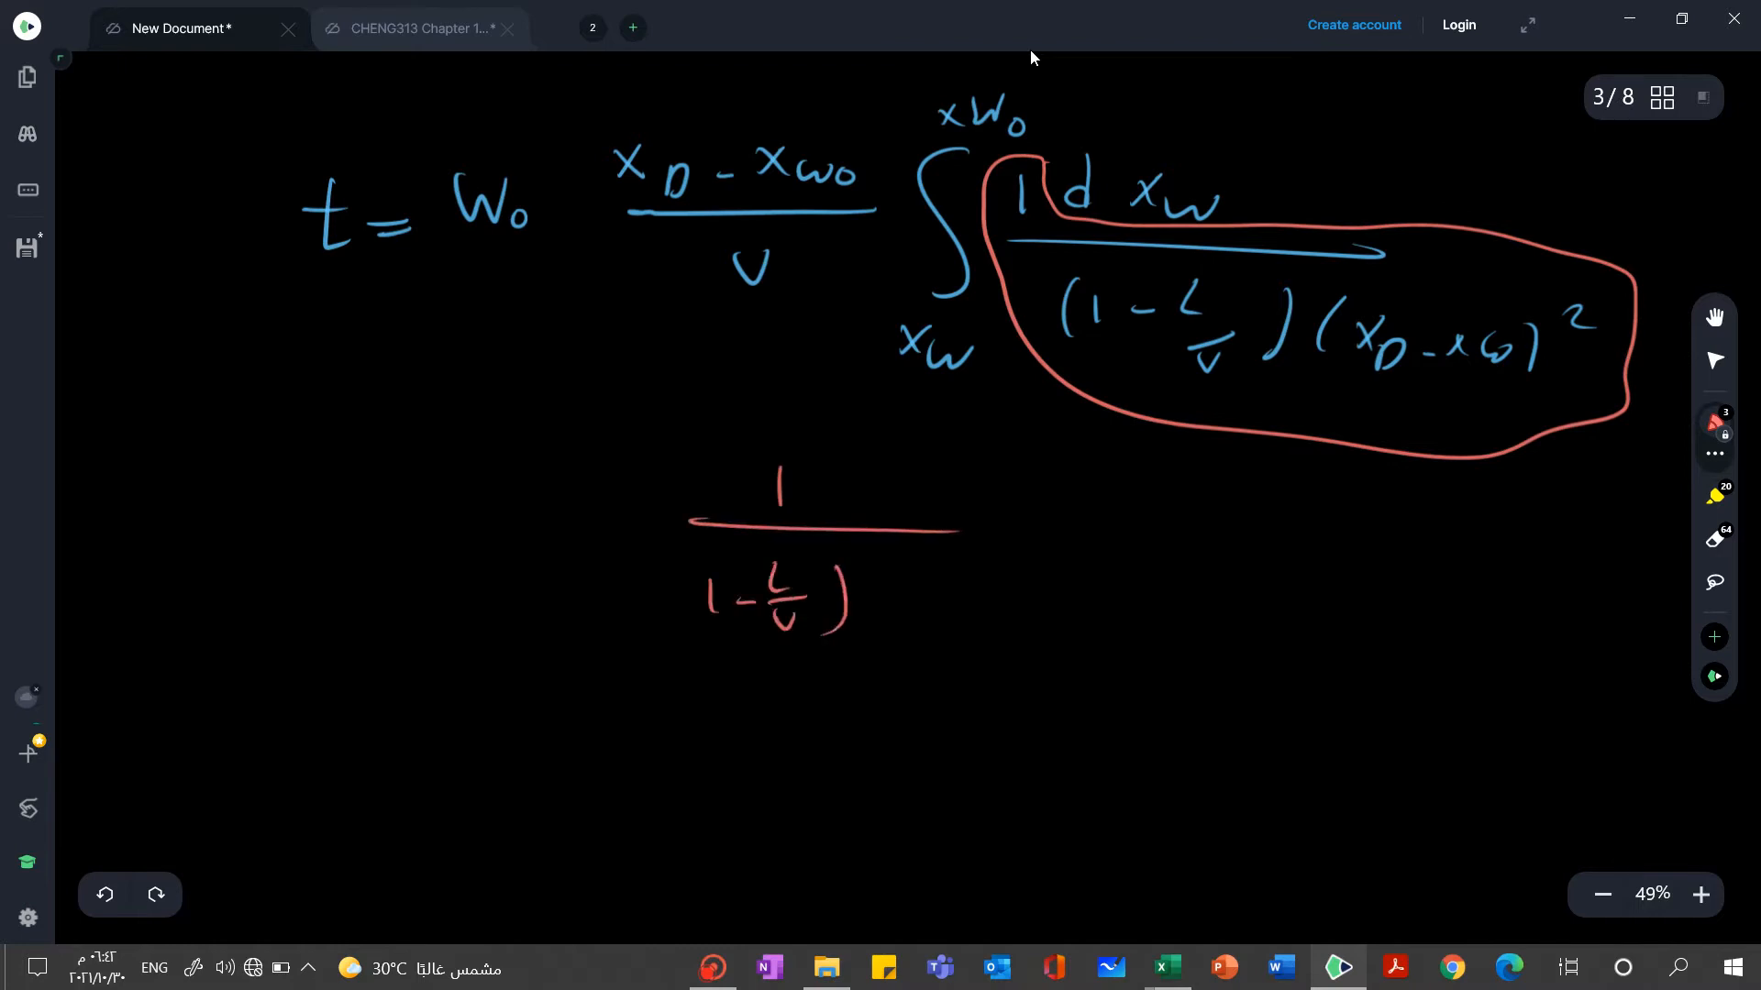
left_click_drag(689, 566, 699, 629)
mouse_move(876, 550)
left_mouse_down()
mouse_move(872, 616)
mouse_move(911, 603)
left_mouse_up()
mouse_move(912, 574)
left_mouse_down()
mouse_move(892, 605)
mouse_move(928, 616)
mouse_move(987, 596)
left_mouse_up()
left_click_drag(998, 577, 1022, 605)
mouse_move(1027, 596)
left_mouse_down()
mouse_move(1073, 616)
mouse_move(1121, 579)
left_mouse_up()
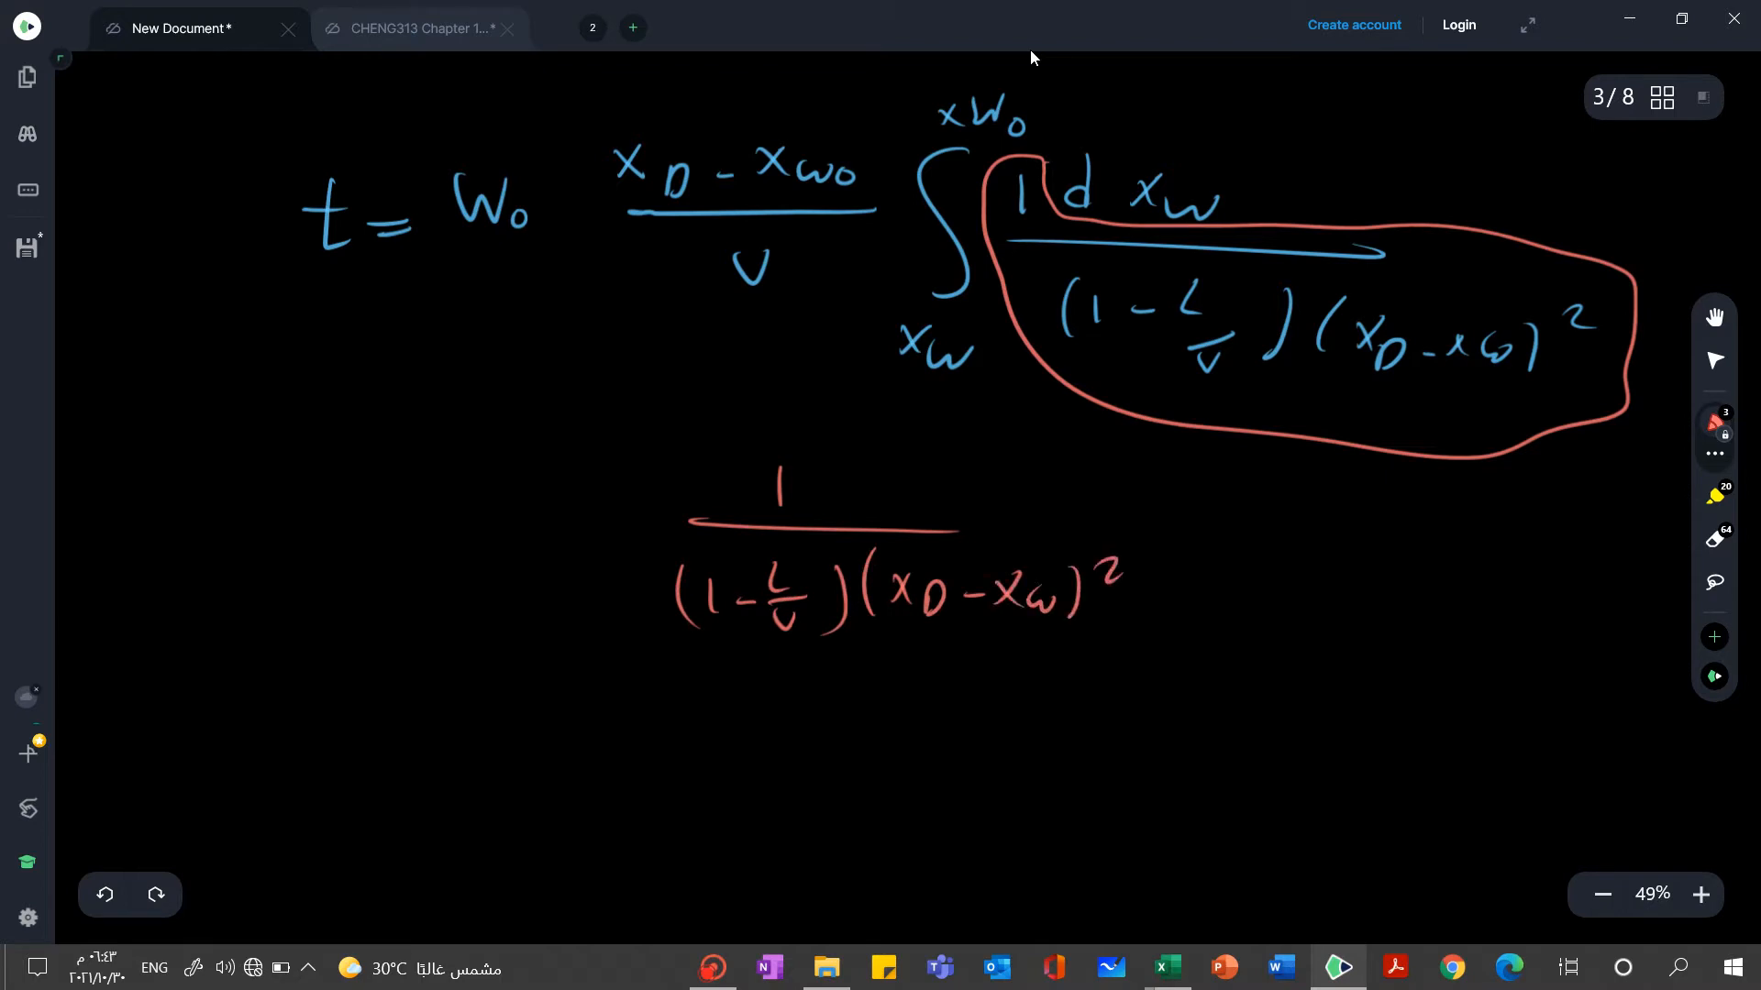
left_click_drag(937, 529, 1055, 529)
left_click_drag(646, 529, 627, 528)
mouse_move(561, 516)
left_mouse_down()
mouse_move(581, 553)
mouse_move(476, 583)
left_mouse_up()
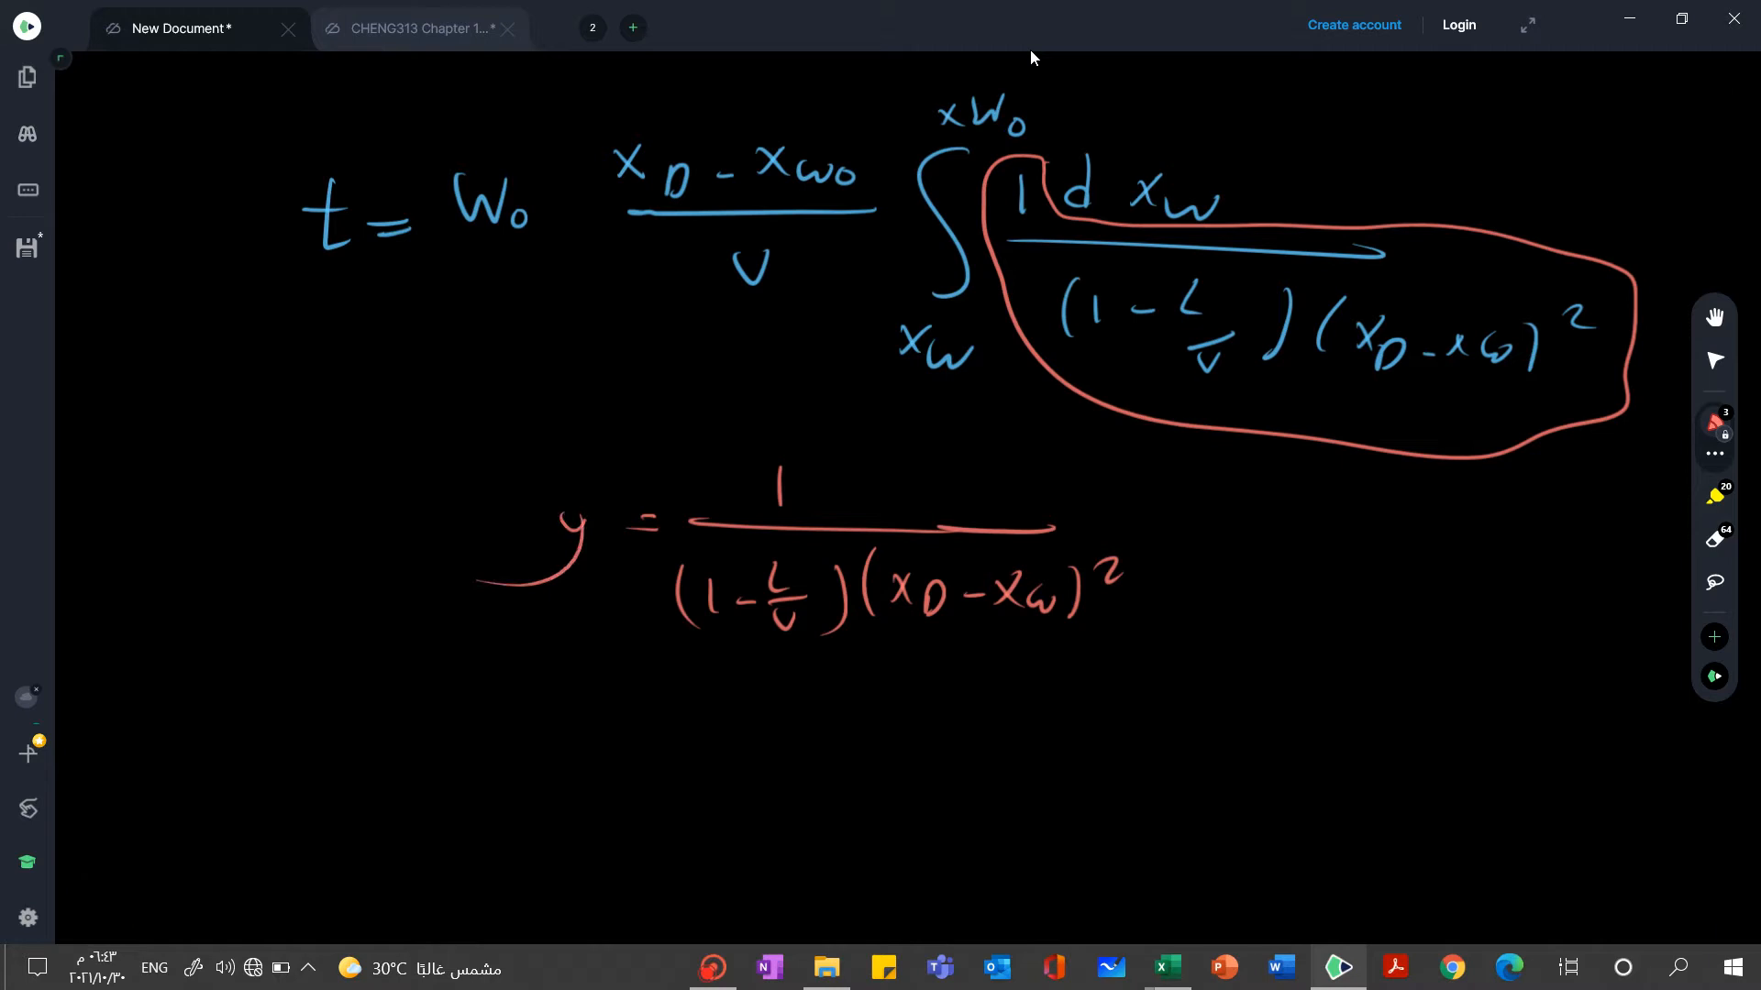
Draw red down arrows under L/V, xD and xW in the y expression and a line beneath them
left_click_drag(794, 639, 794, 669)
mouse_move(910, 633)
left_mouse_down()
mouse_move(903, 668)
mouse_move(916, 653)
left_mouse_up()
left_click_drag(1043, 635, 1049, 659)
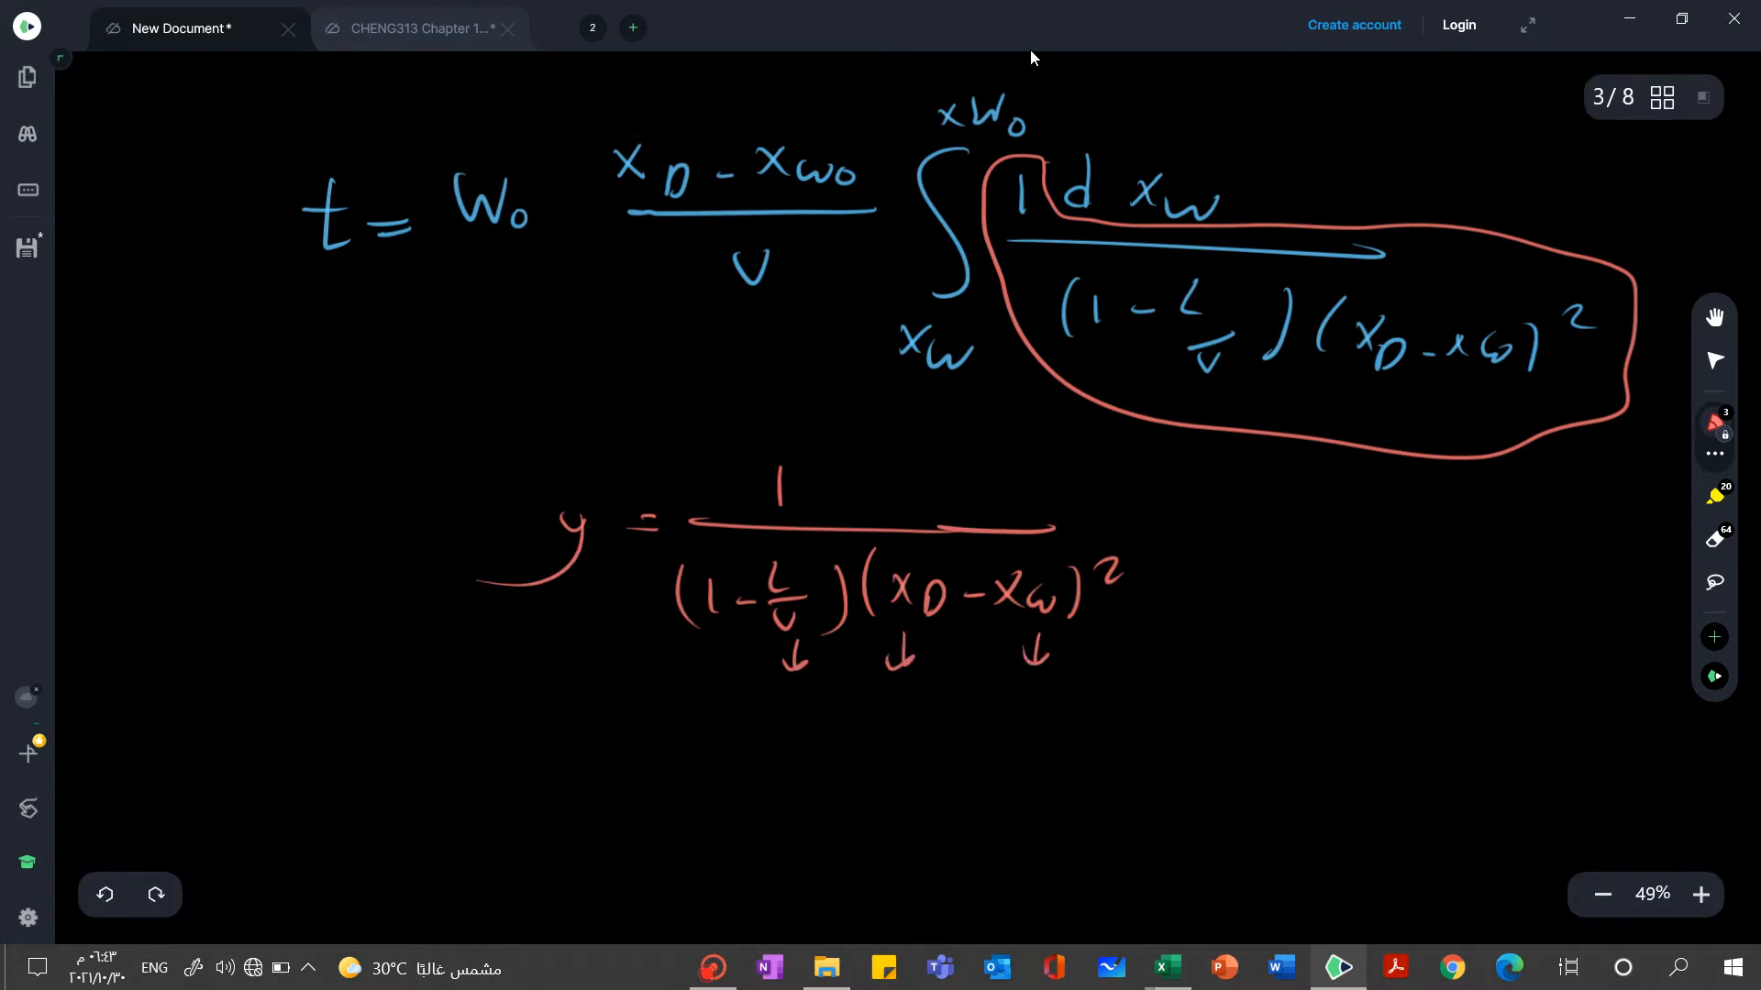
left_click_drag(768, 710, 1066, 700)
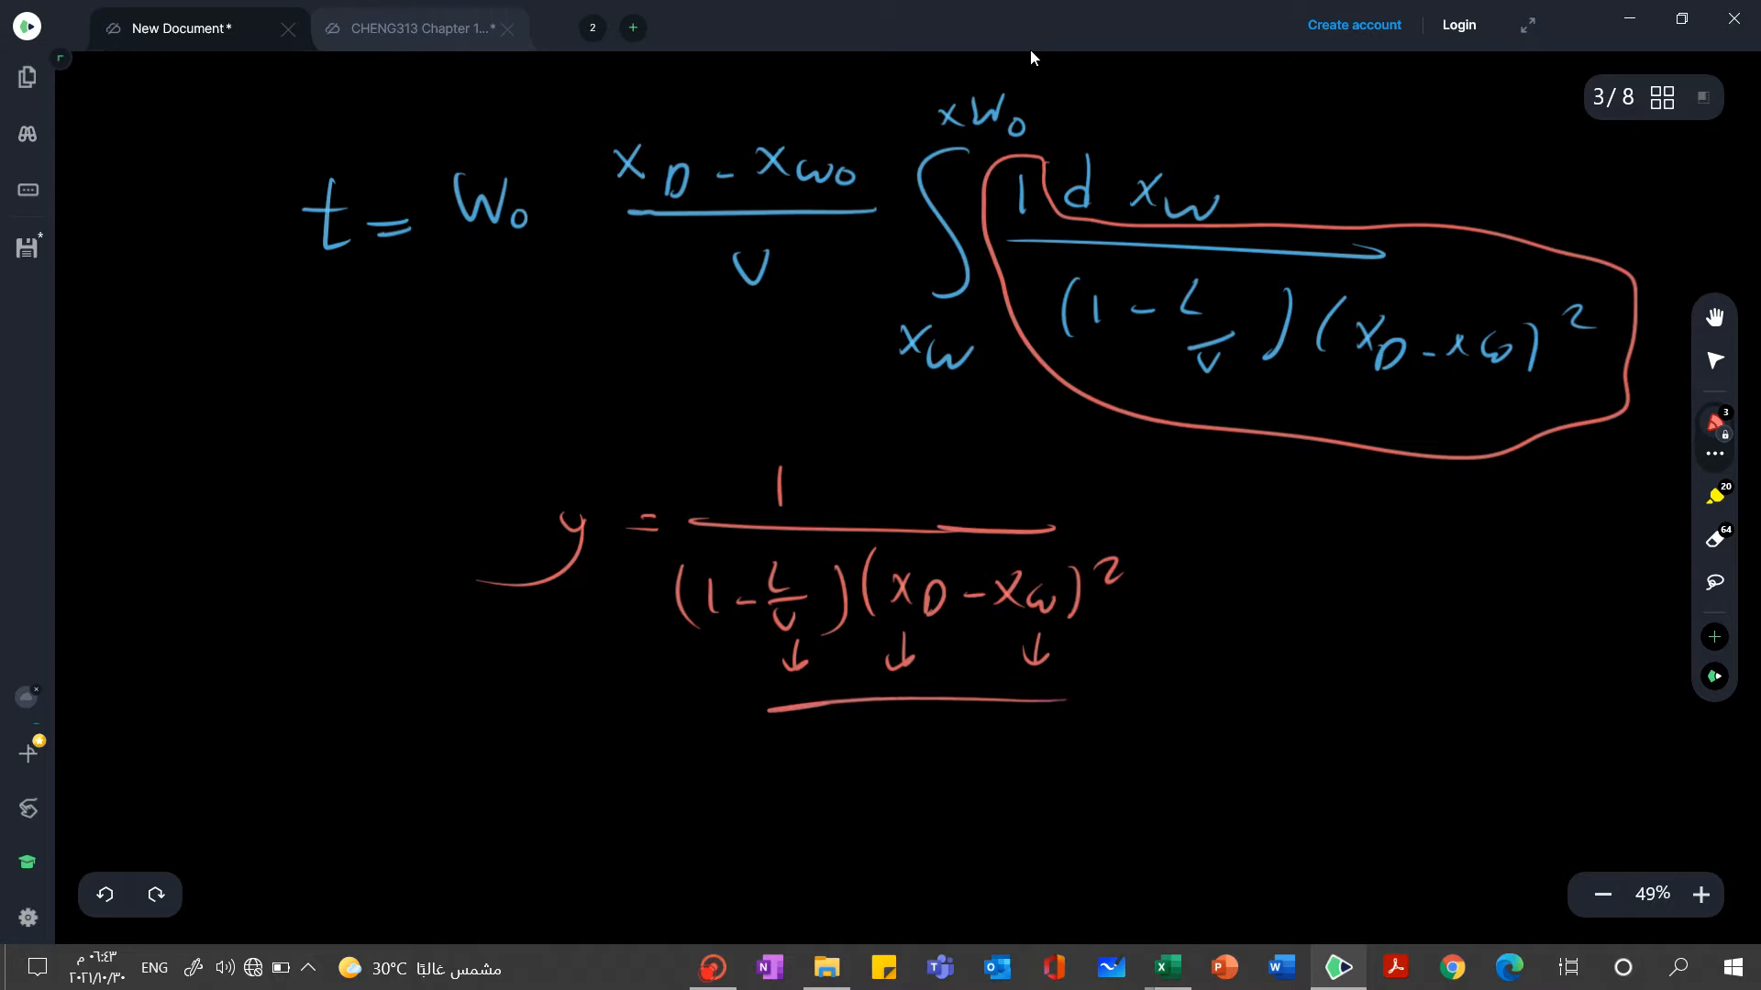
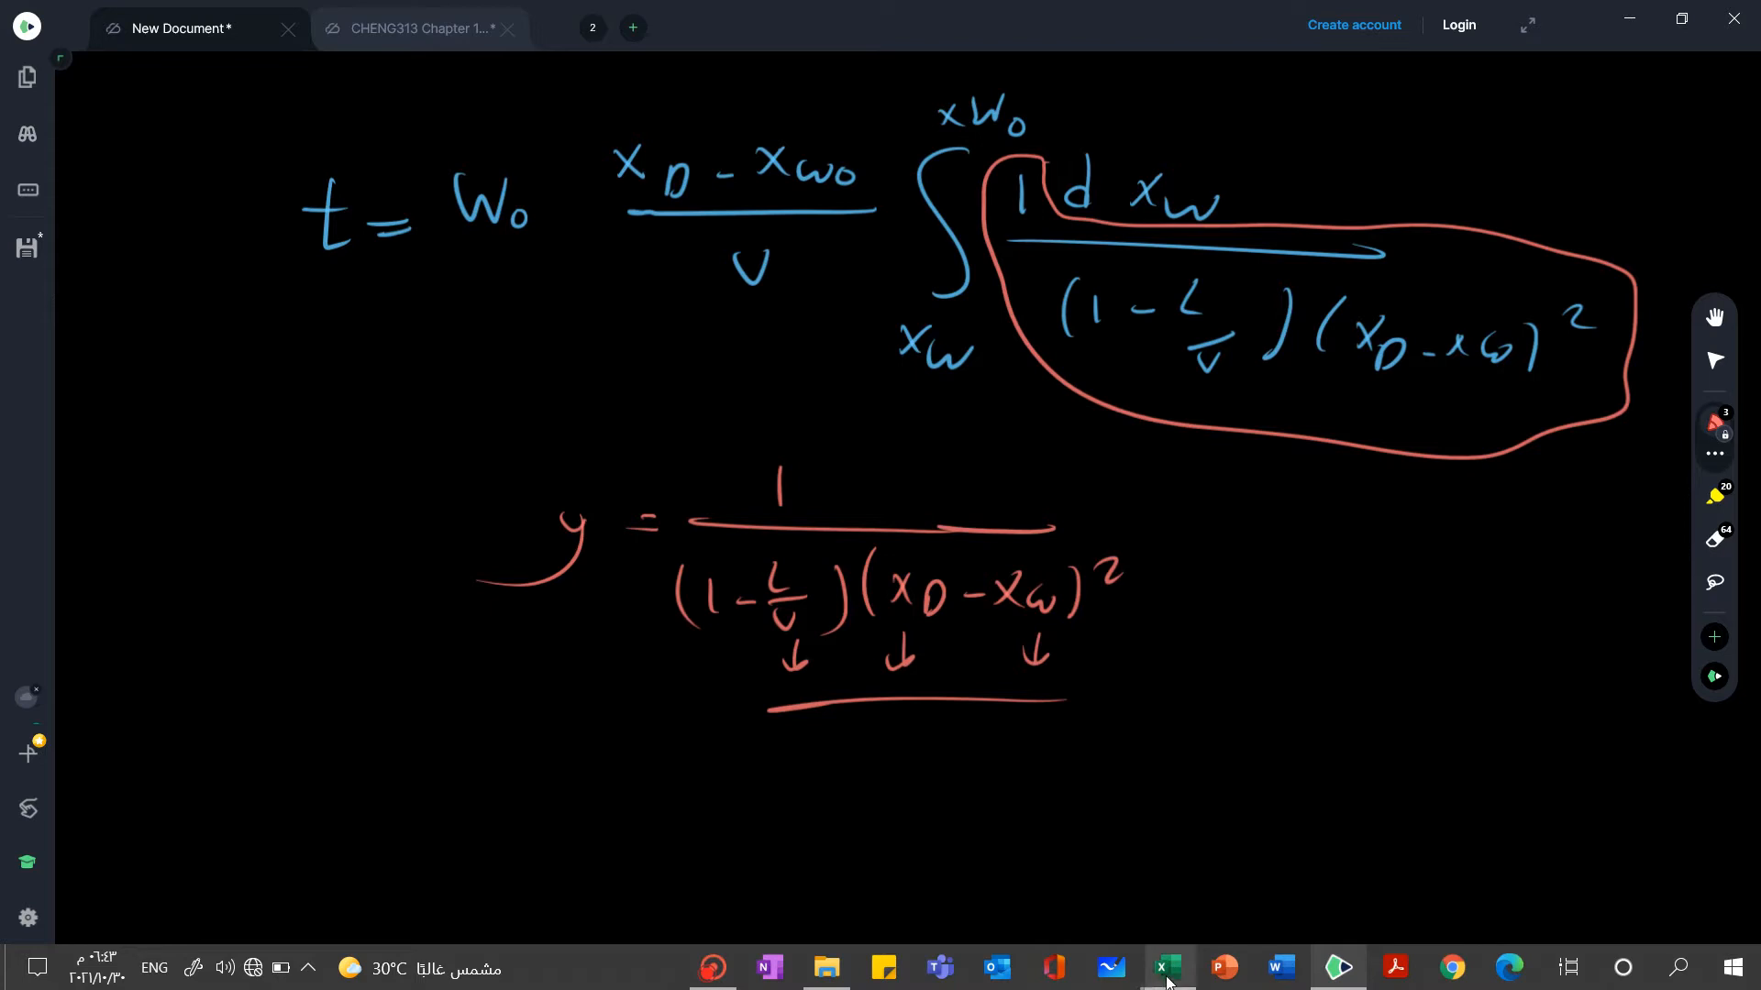
Switch to the constant-xD batch distillation workbook and examine the cell references in the first 1/[(1-L/V)(xD-xW)^2] formula in D38
mouse_move(1167, 981)
left_click(904, 916)
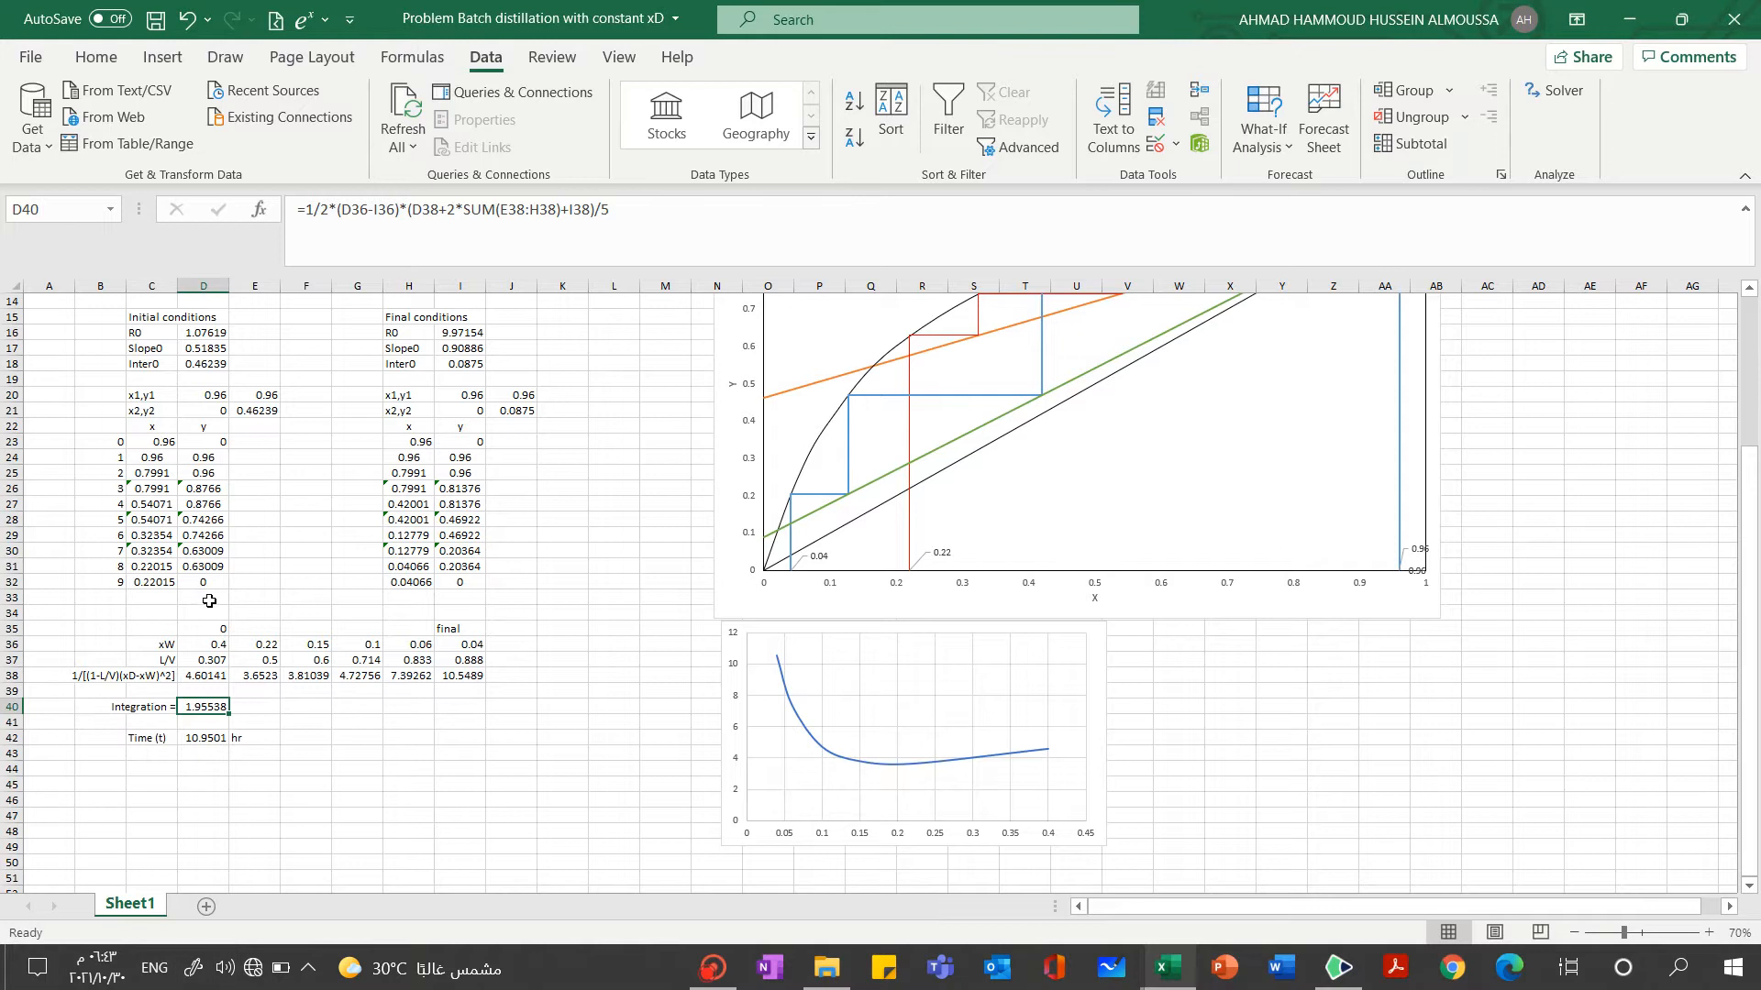
left_click(210, 677)
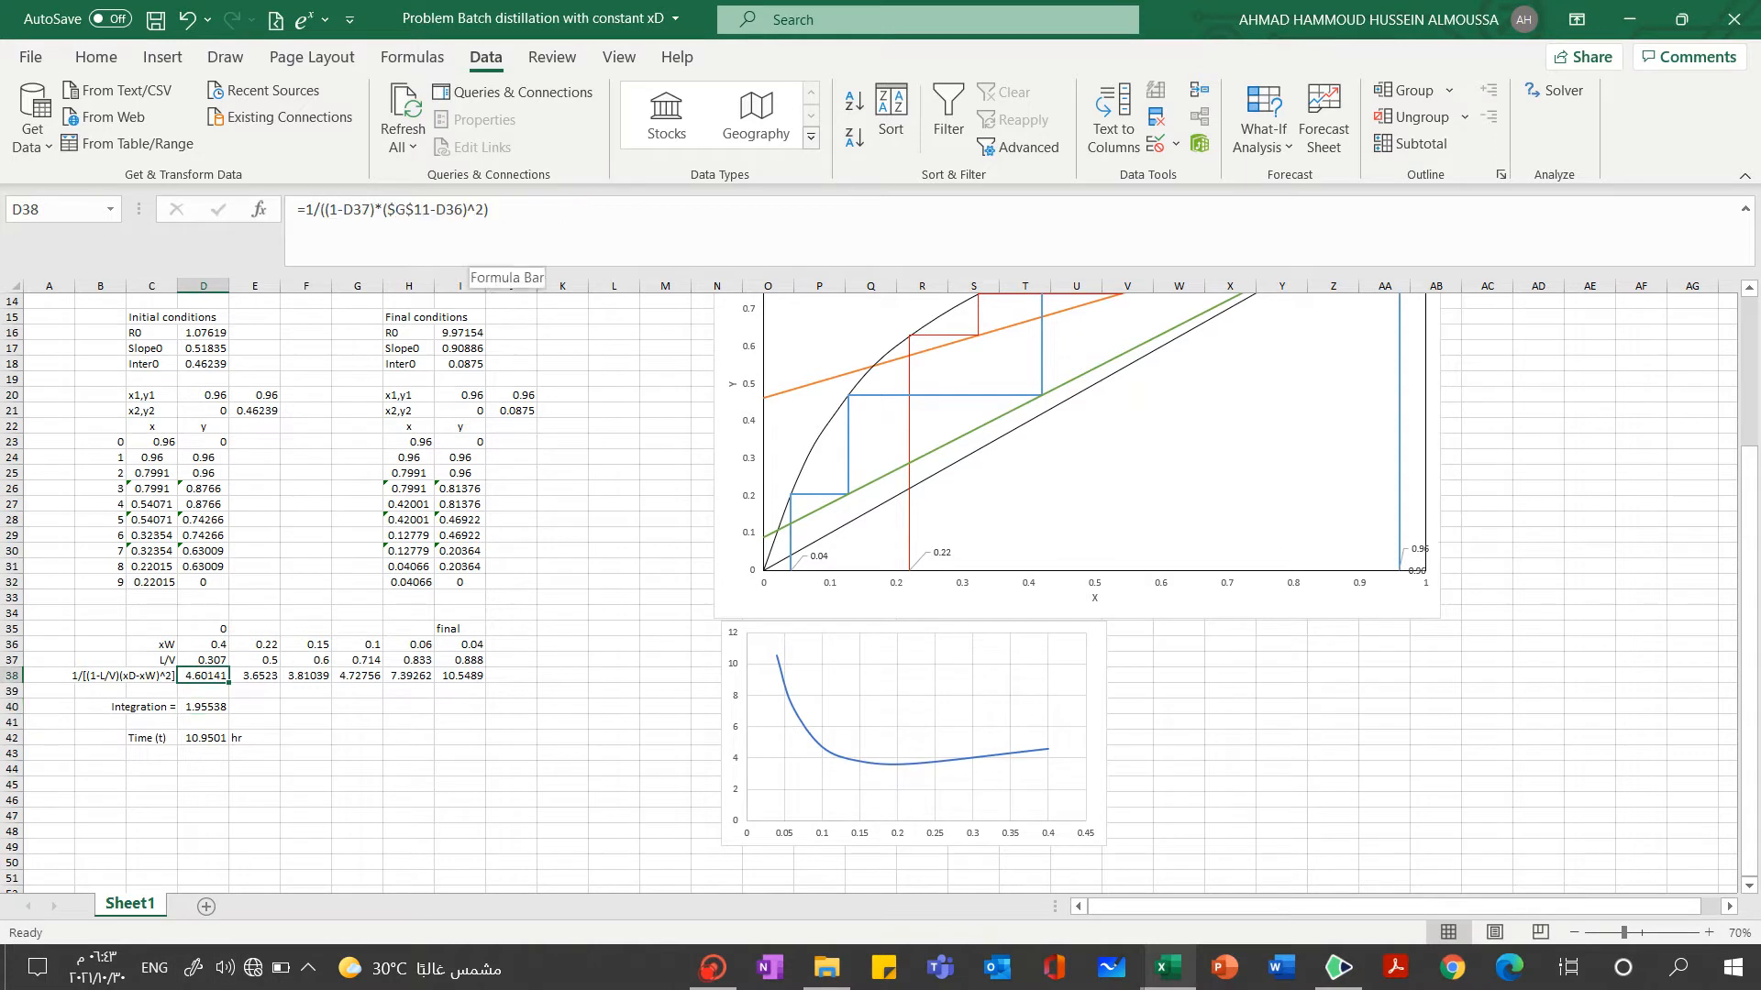
left_click(556, 224)
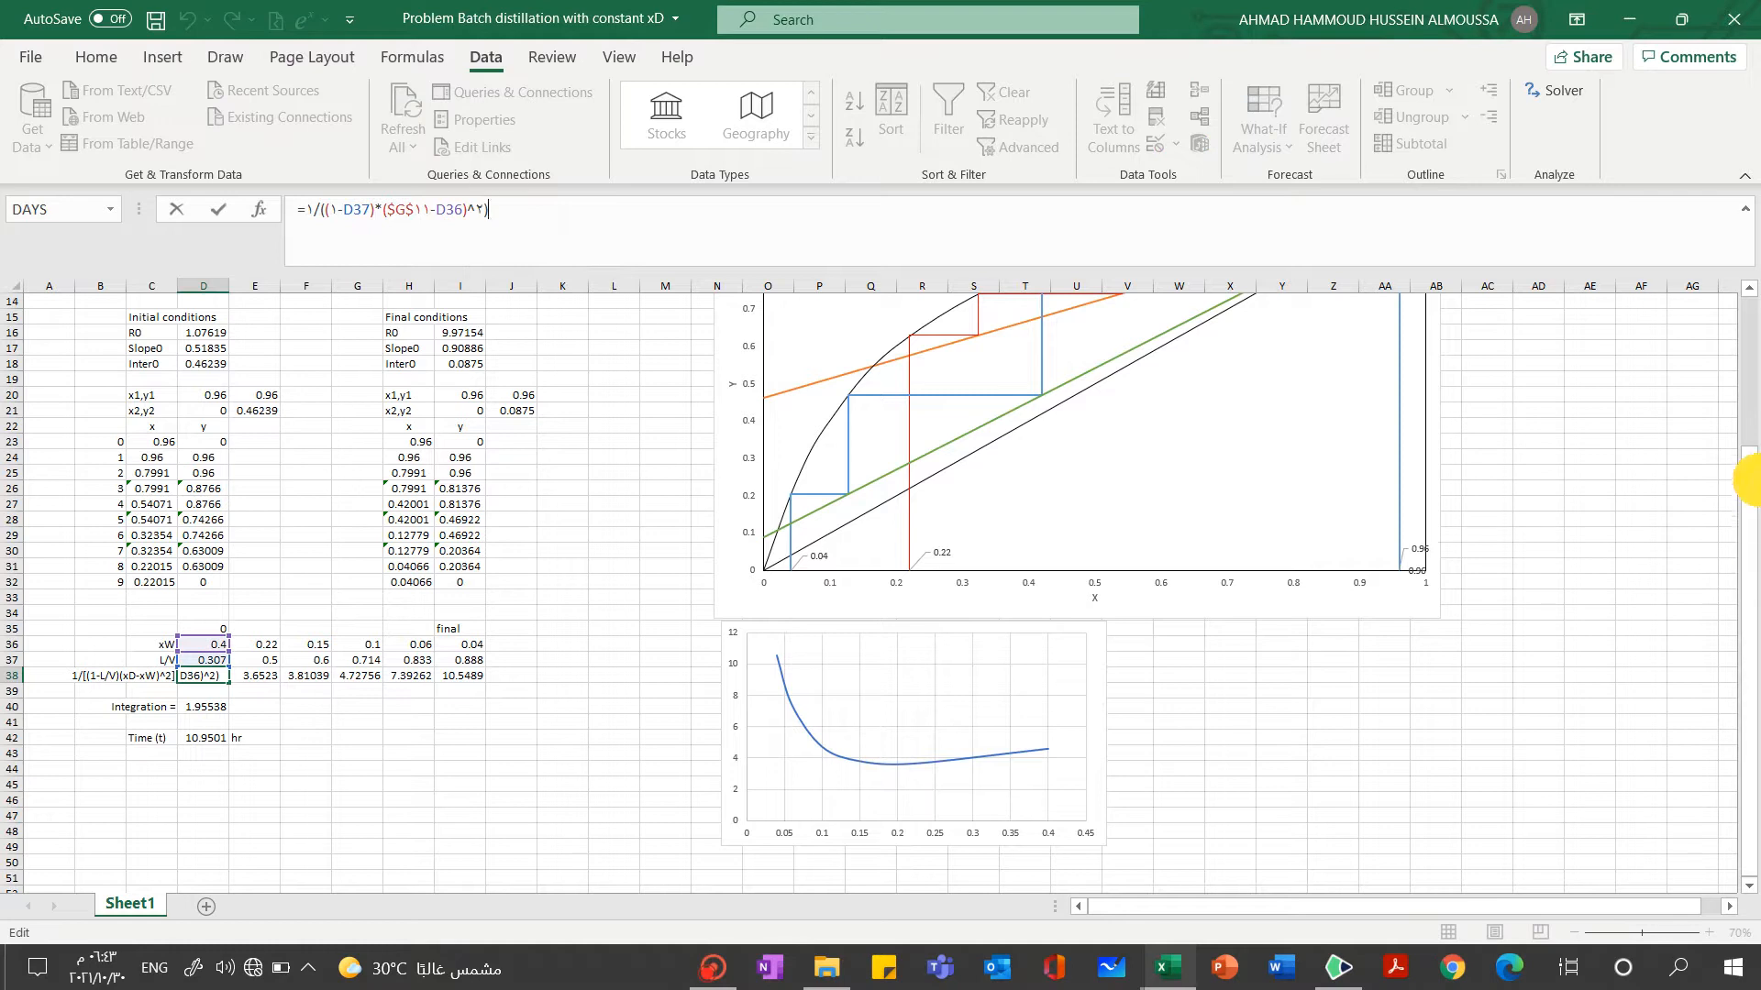
left_click_drag(1753, 458, 1738, 653)
left_click(358, 769)
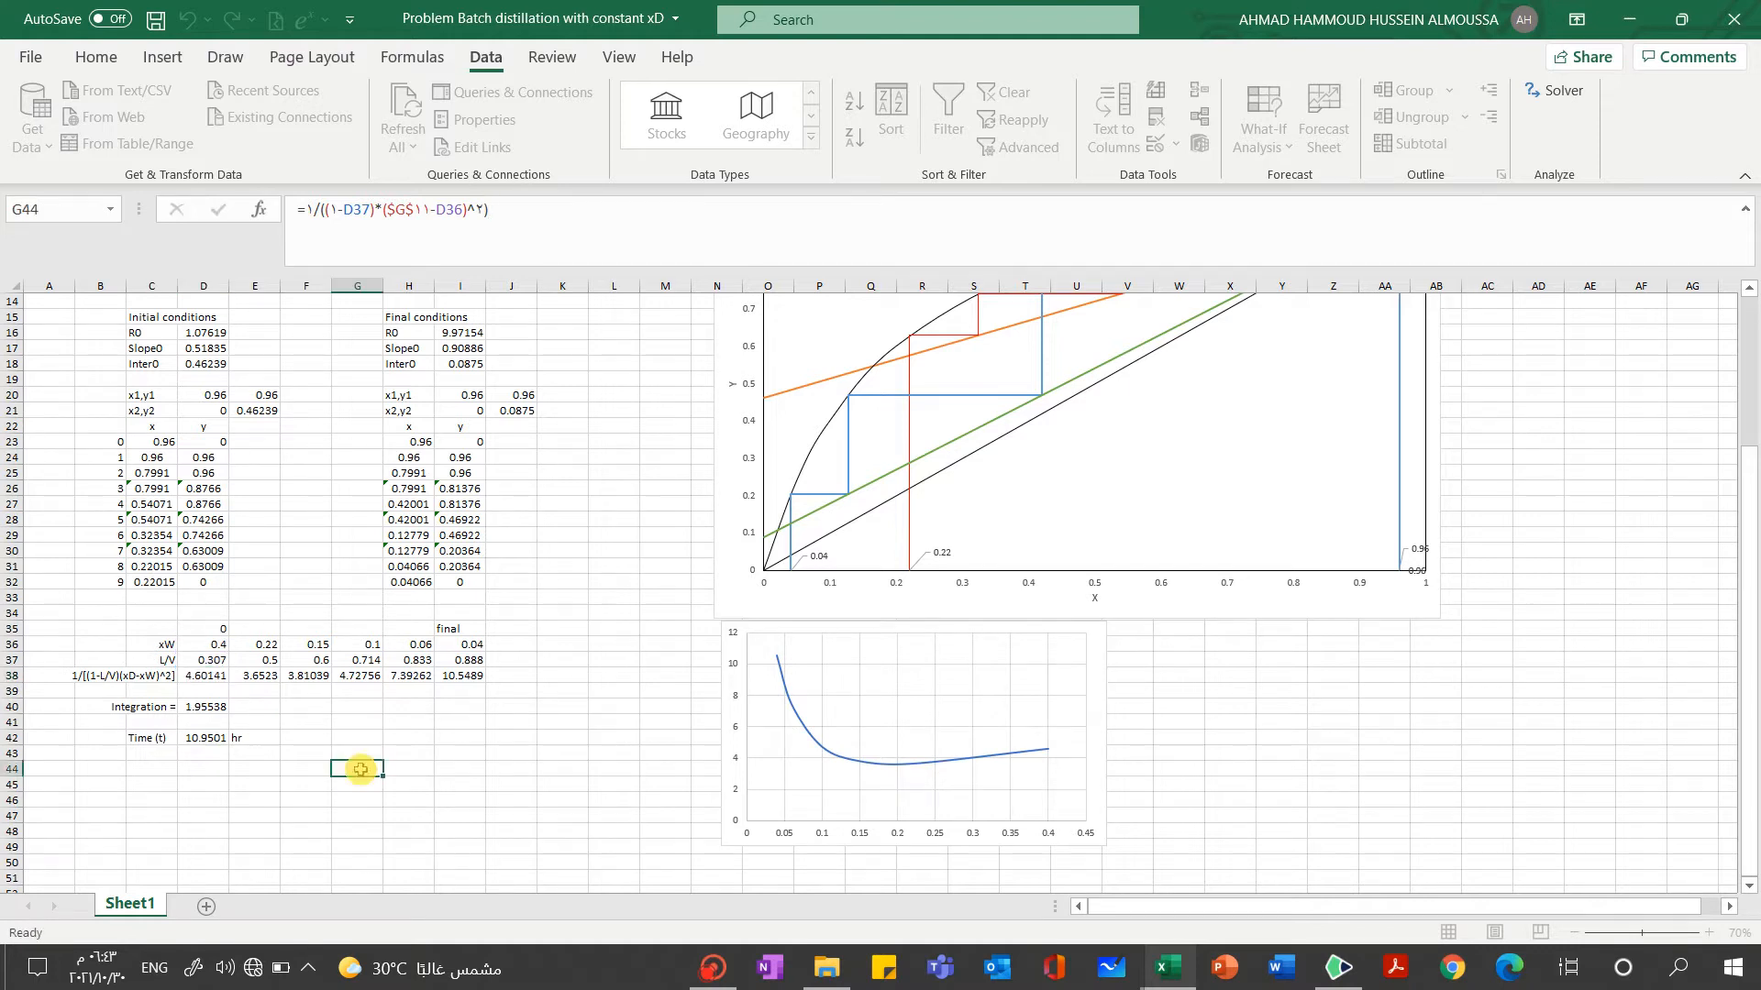
Examine the trapezoidal integration formula in D40 and the batch time formula in D42
left_click(206, 709)
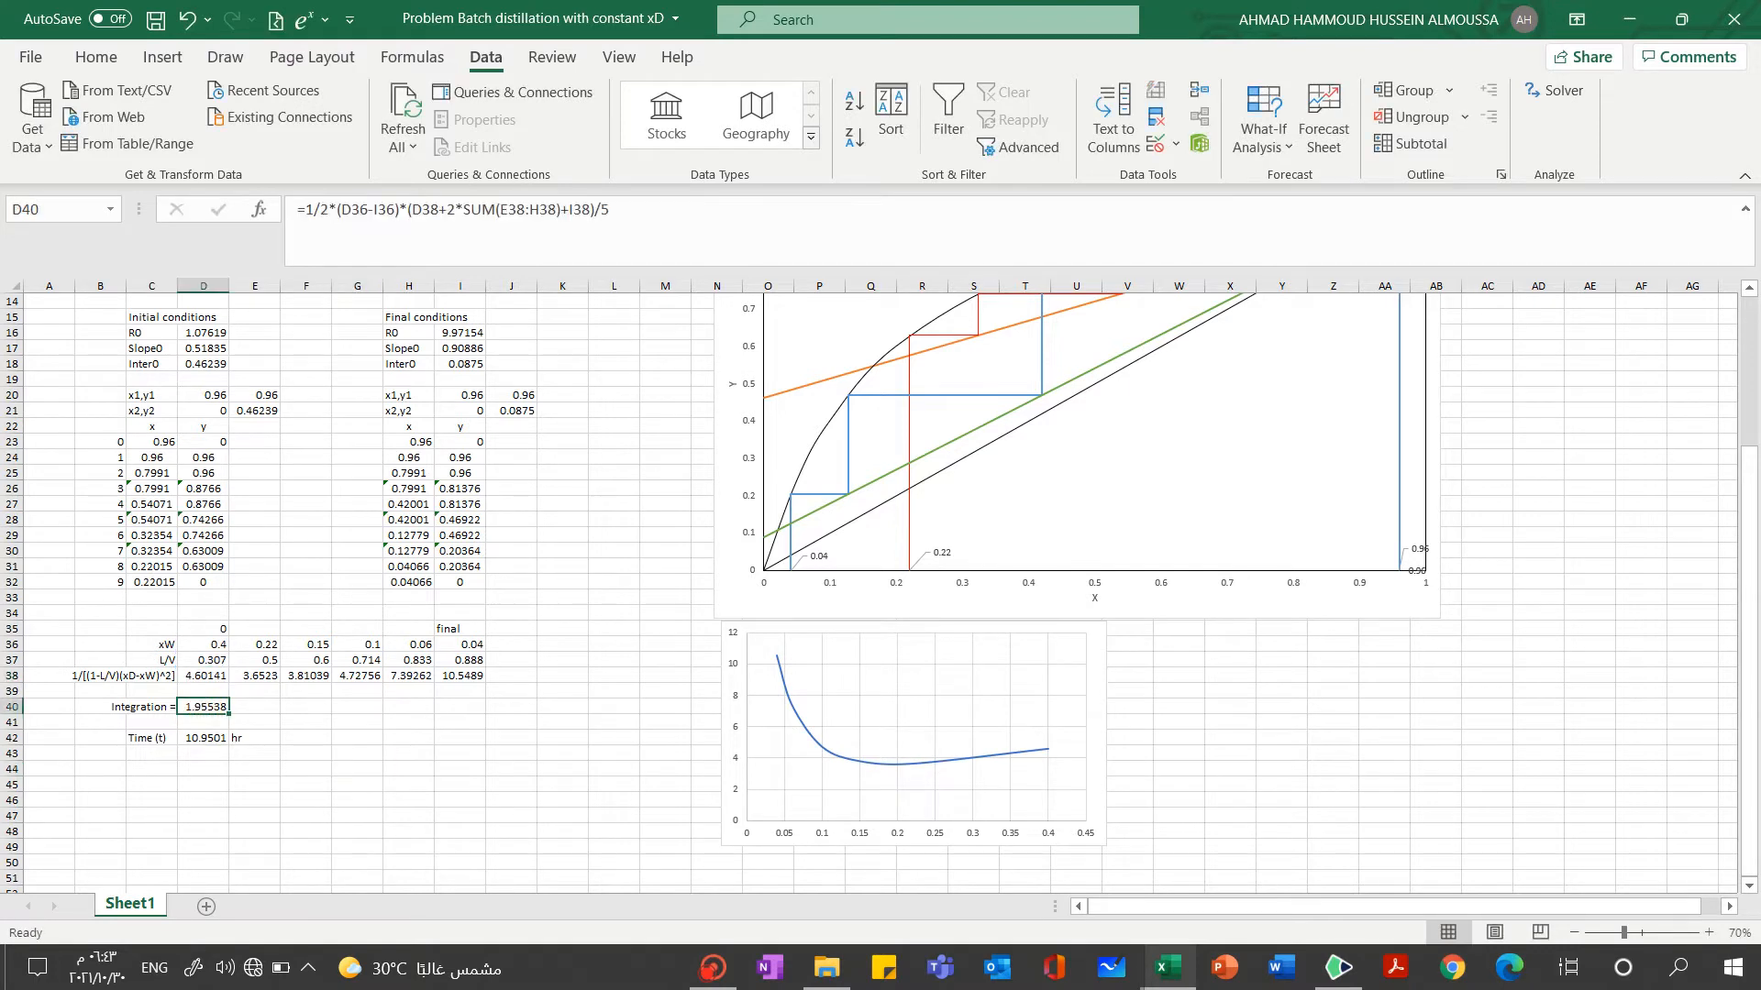
key("F2")
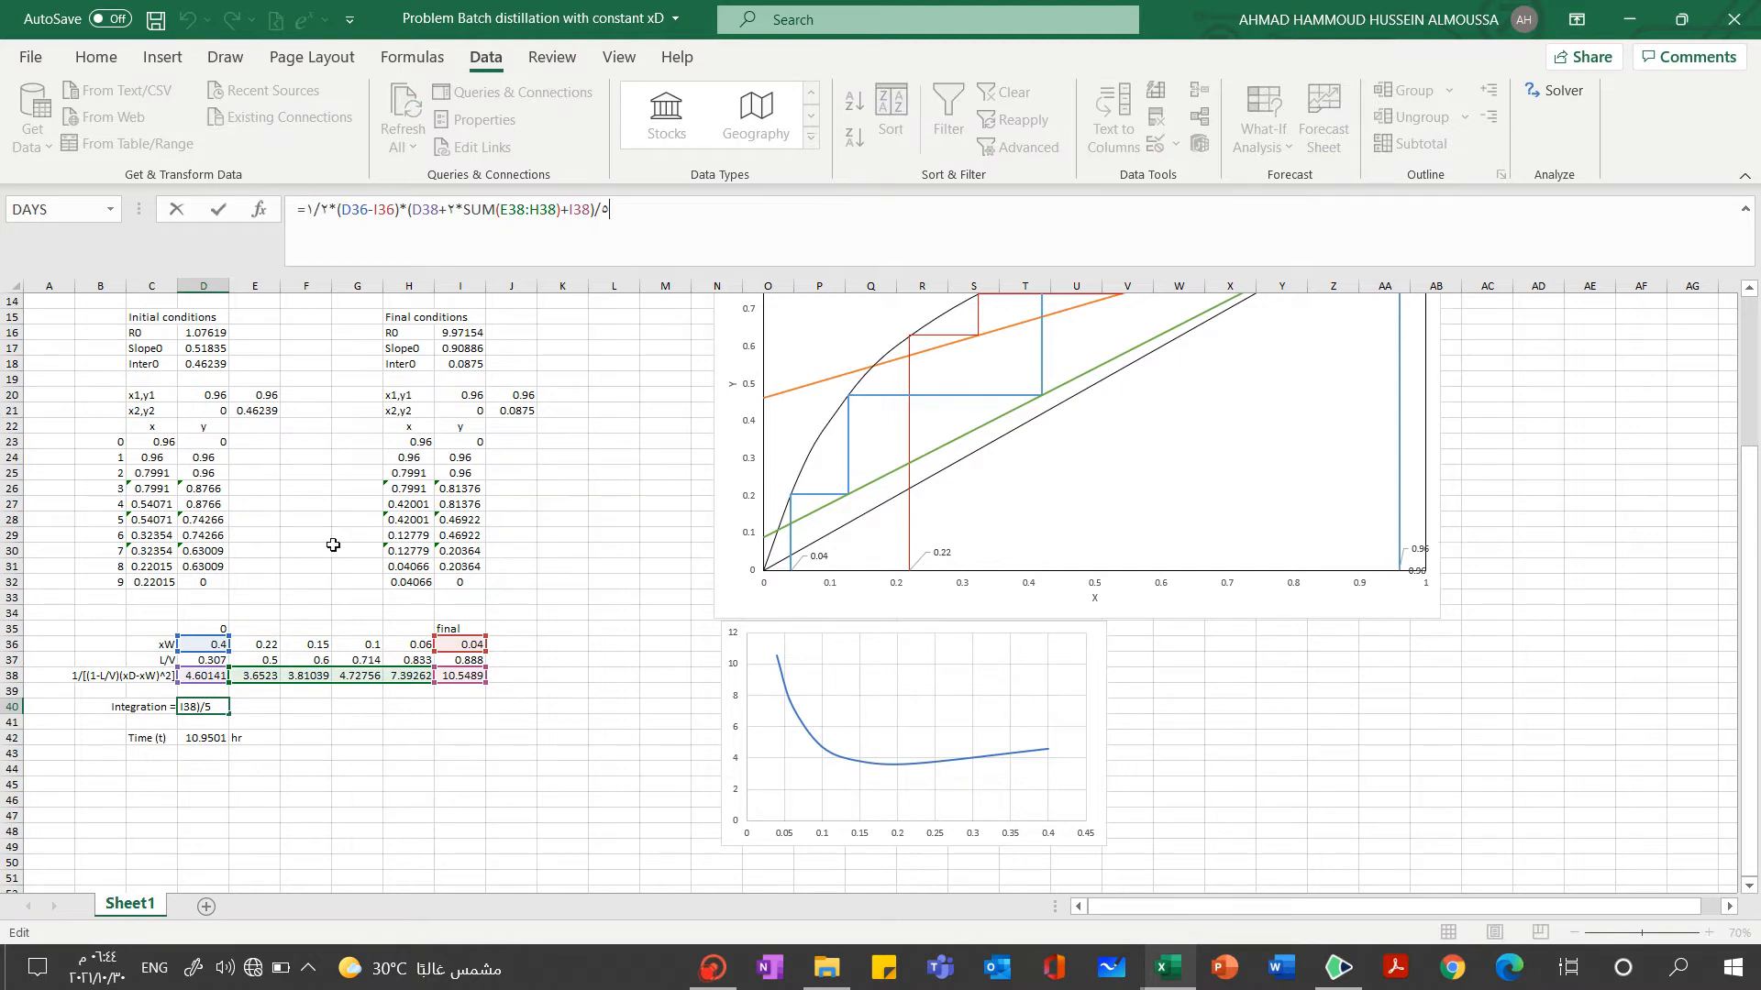
left_click(292, 819)
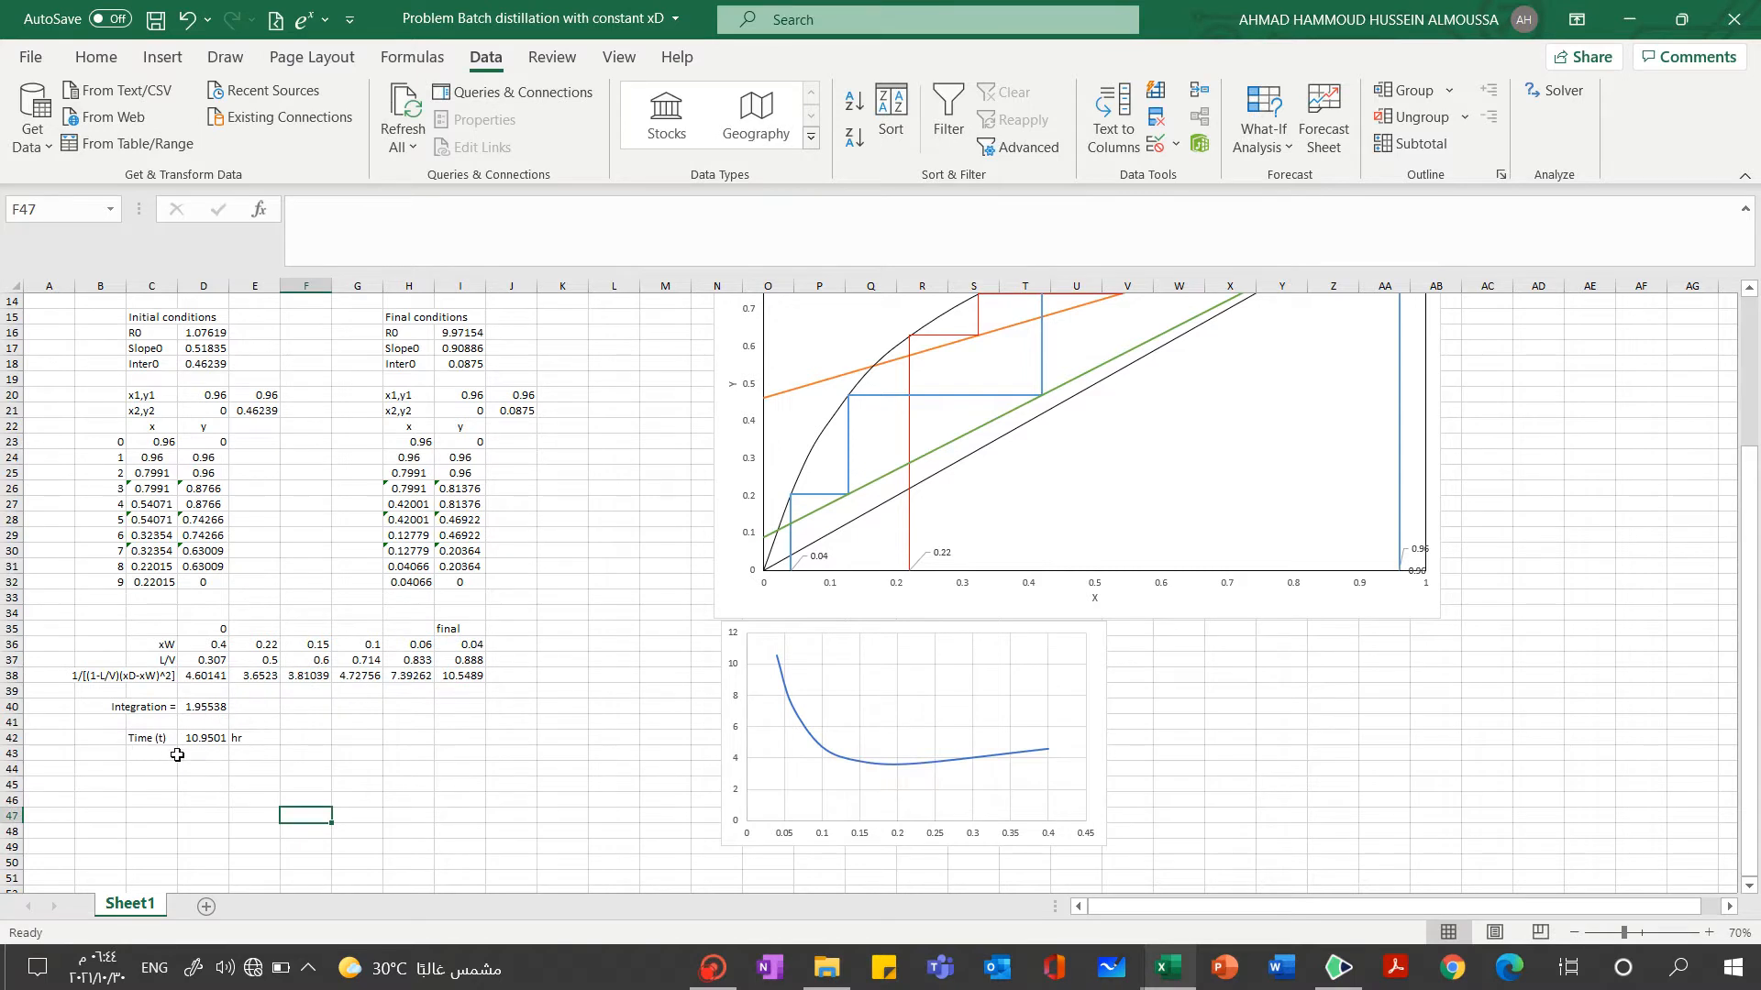
left_click(205, 747)
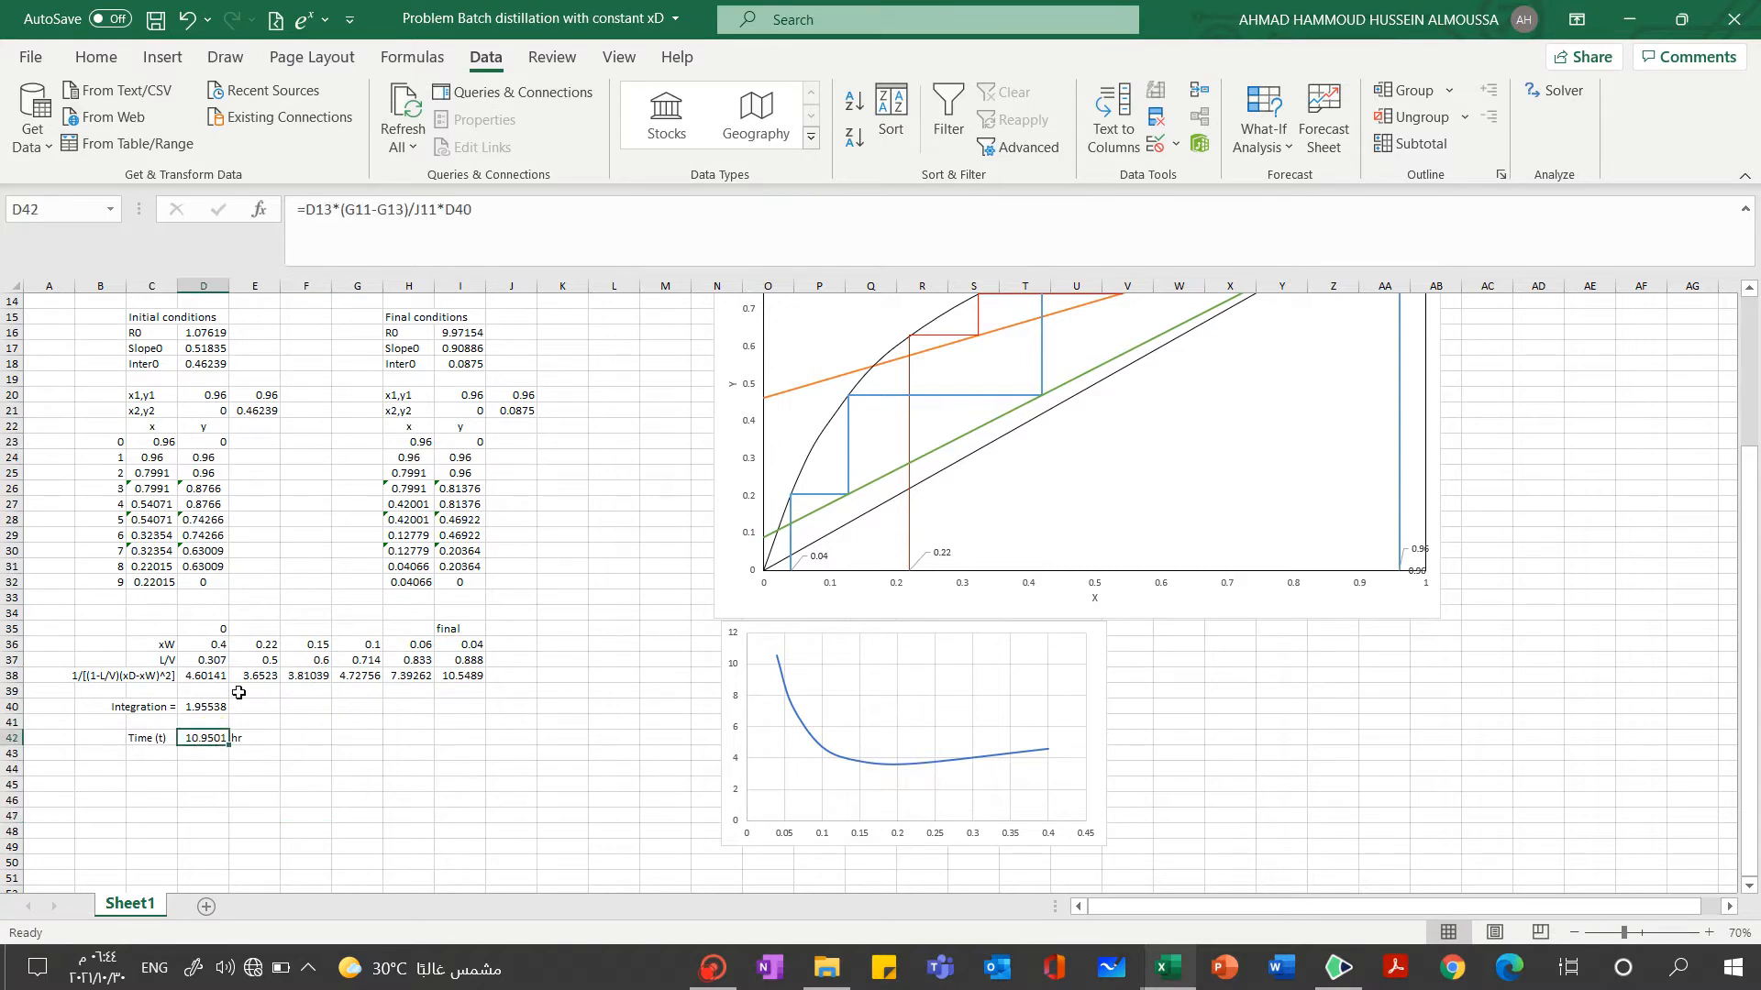
Return to the handwritten notes, encircle the whole integral with a green pen and label it I
left_click(1339, 967)
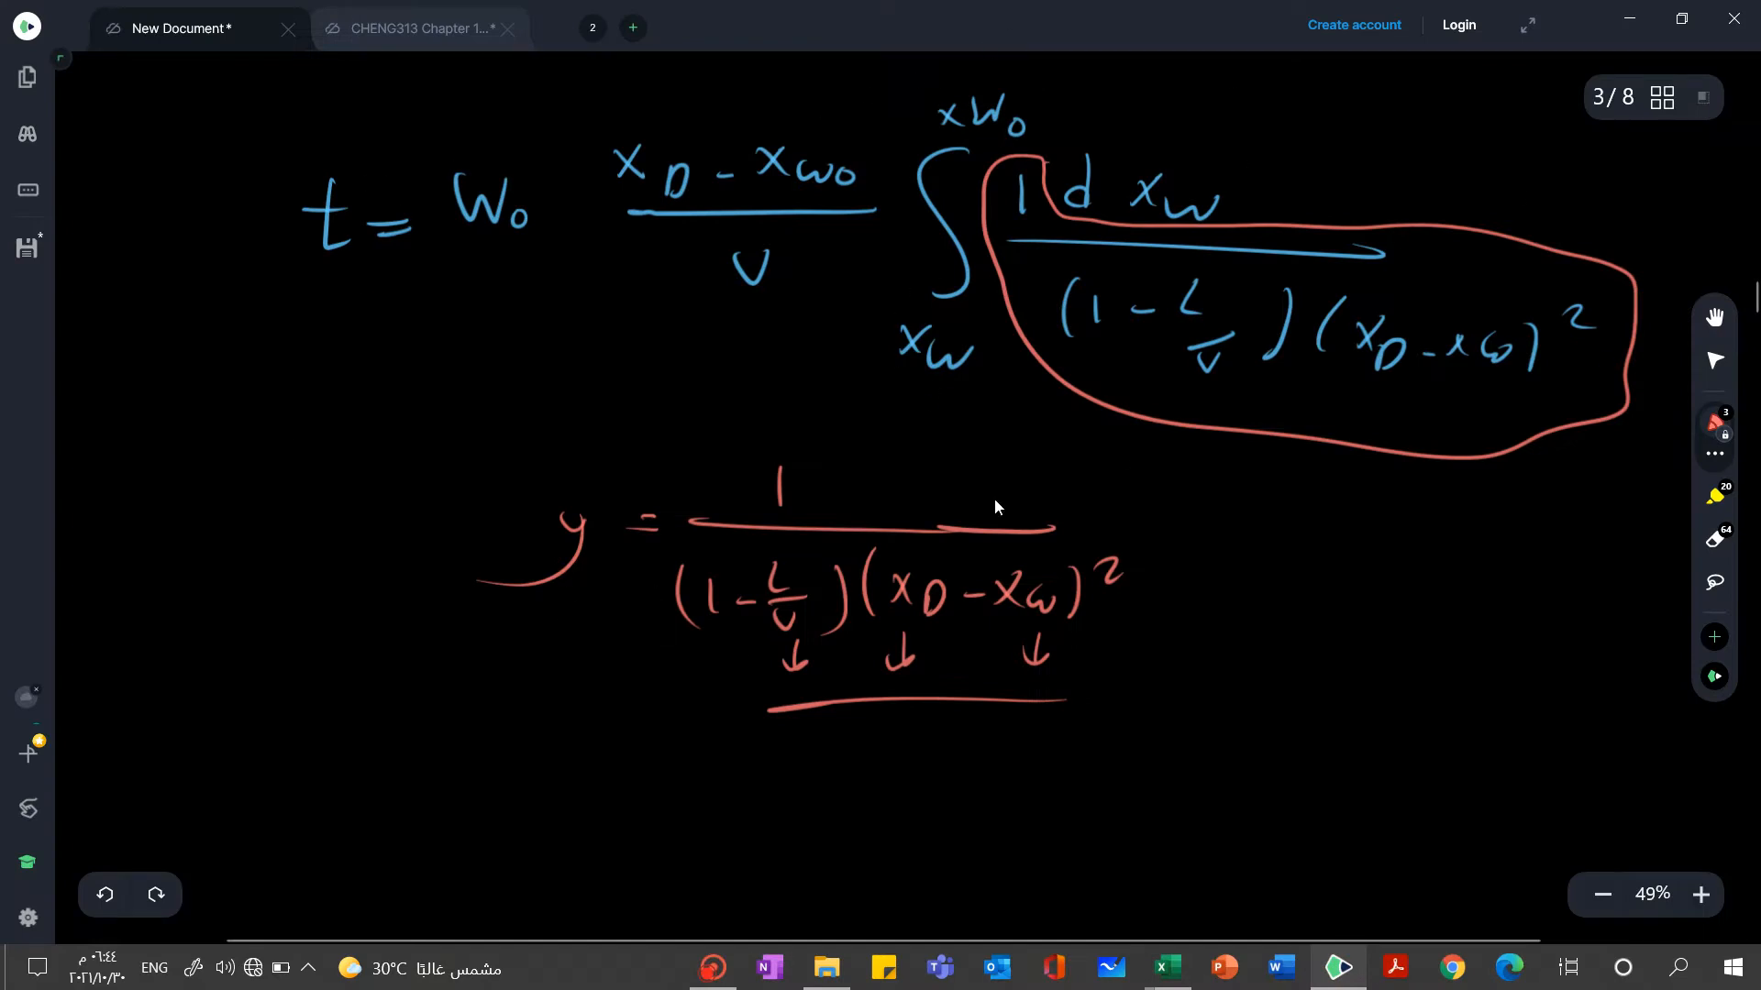
left_click(1714, 454)
left_click(1484, 409)
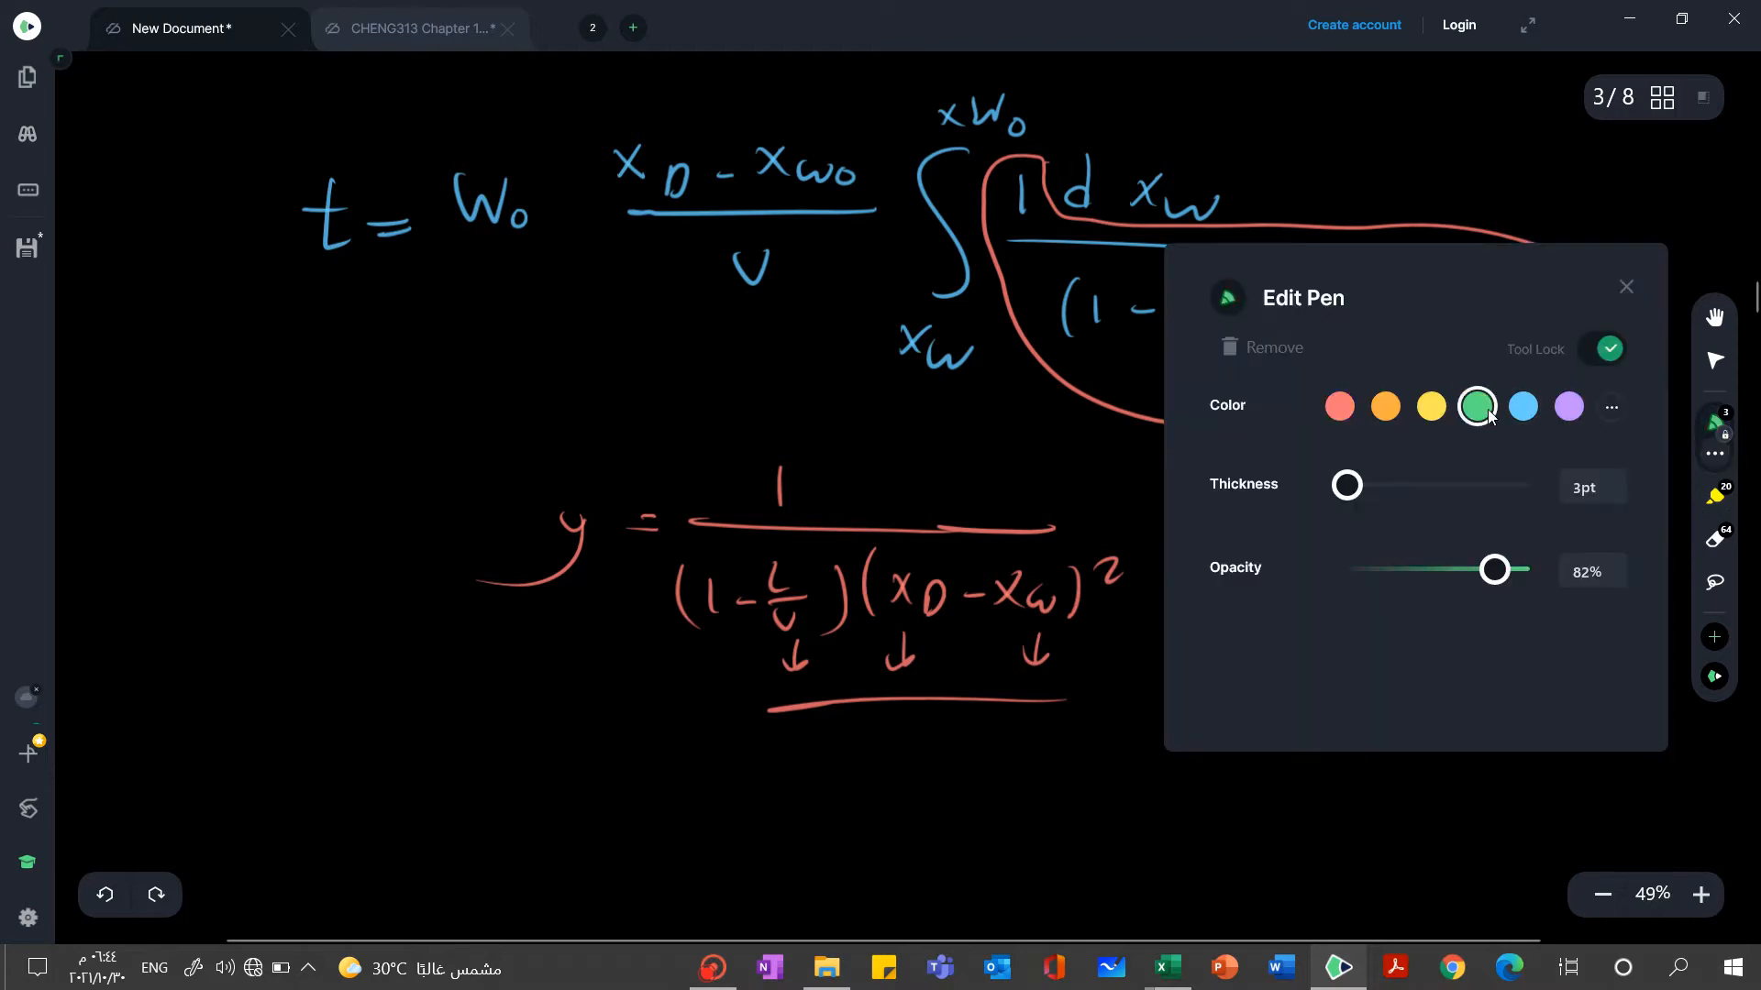
mouse_move(1144, 489)
left_mouse_down()
mouse_move(894, 446)
mouse_move(896, 157)
mouse_move(981, 39)
mouse_move(1513, 136)
mouse_move(1722, 286)
mouse_move(1250, 487)
mouse_move(1112, 507)
mouse_move(1070, 476)
left_mouse_up()
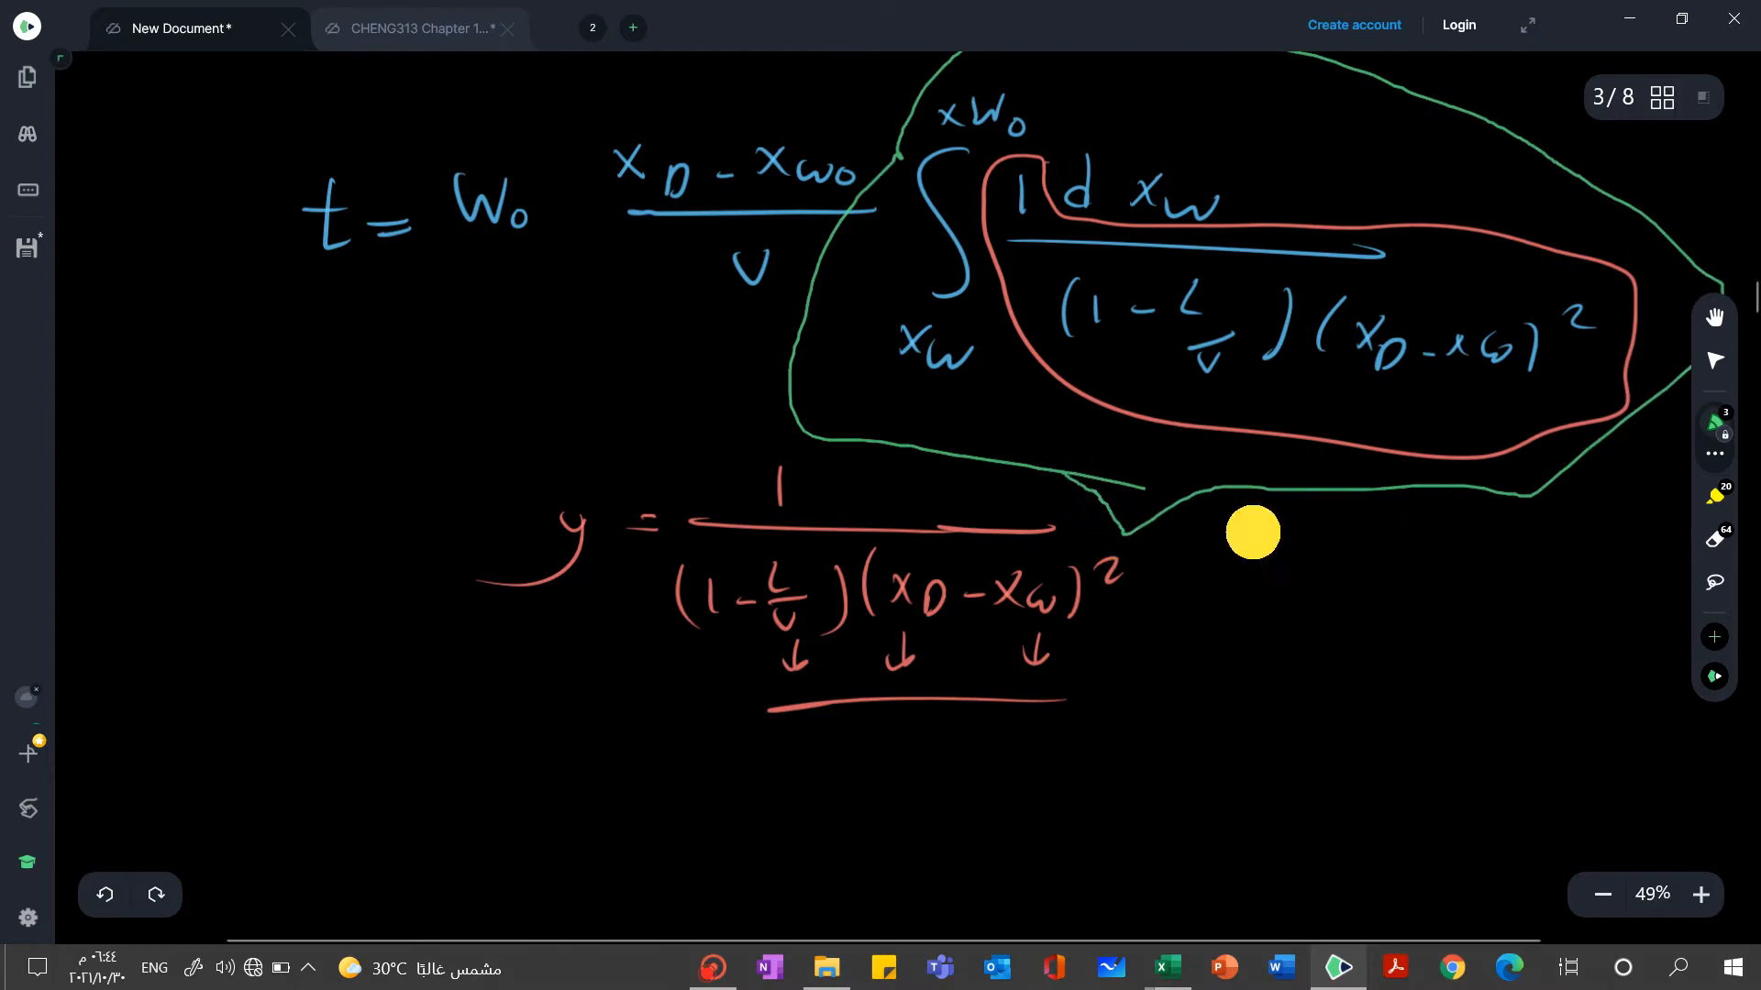
mouse_move(1253, 532)
left_mouse_down()
mouse_move(1265, 583)
mouse_move(1242, 582)
mouse_move(1281, 532)
left_mouse_up()
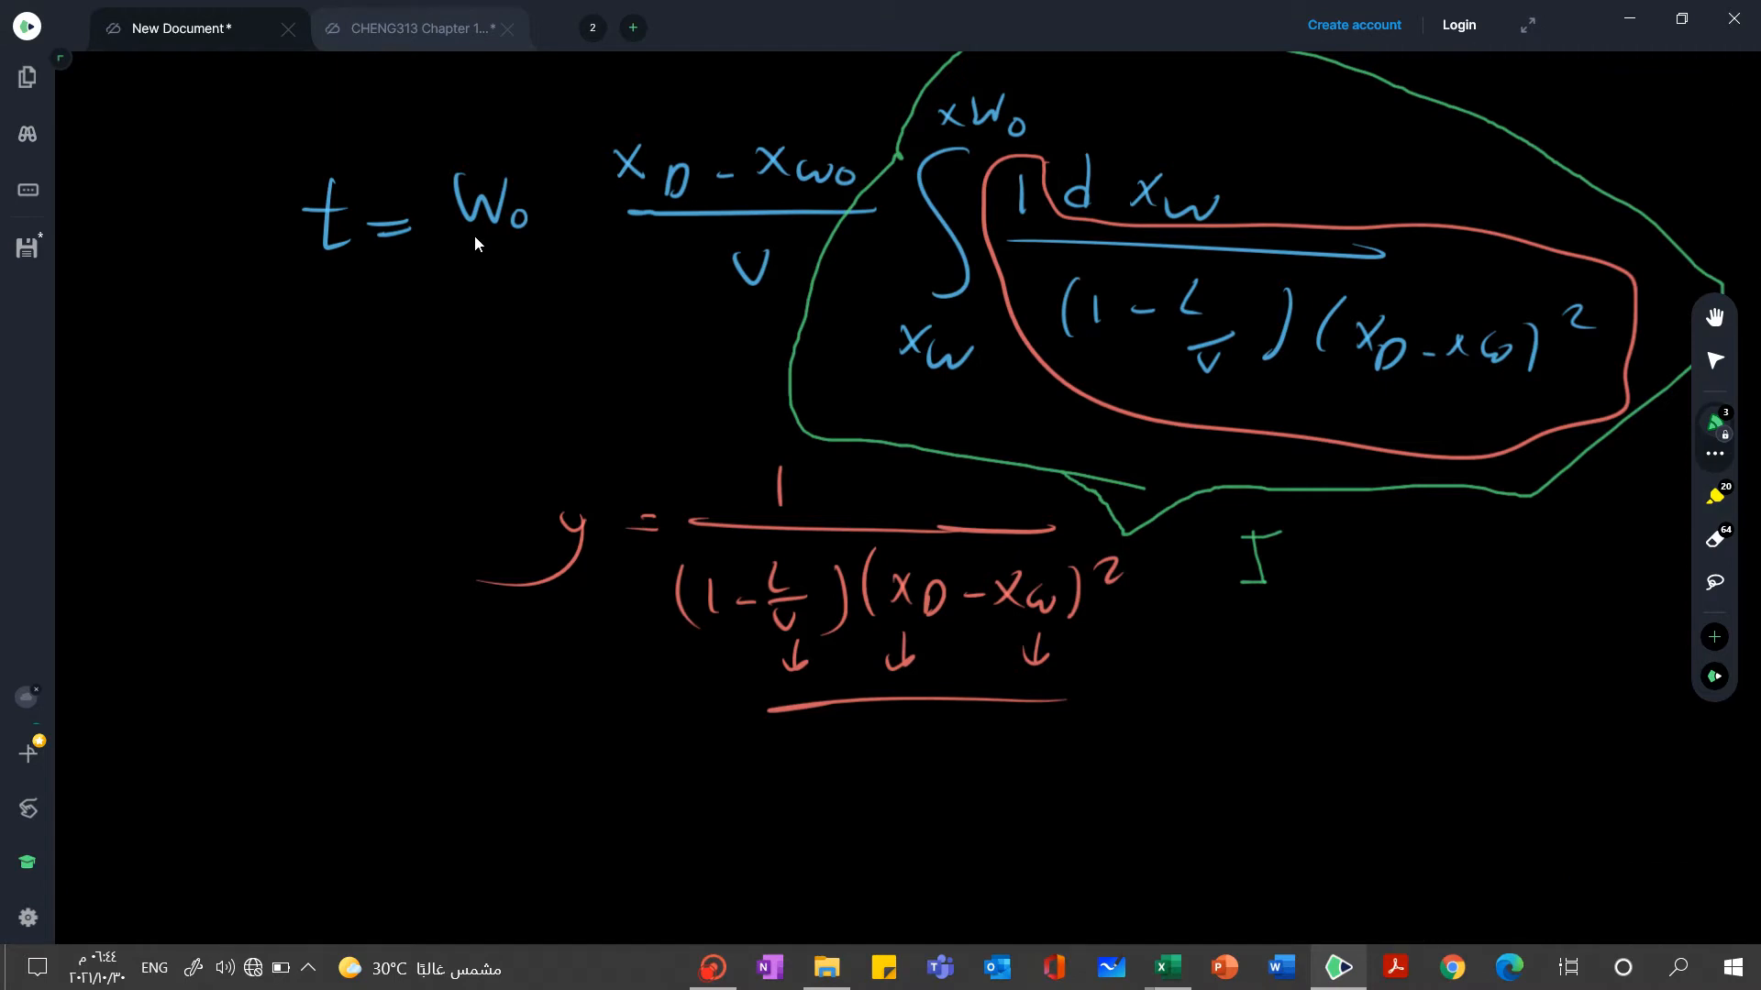
Draw green arrows pointing away from W0, xD, xW0 and V in the batch time equation
left_click_drag(483, 237, 437, 280)
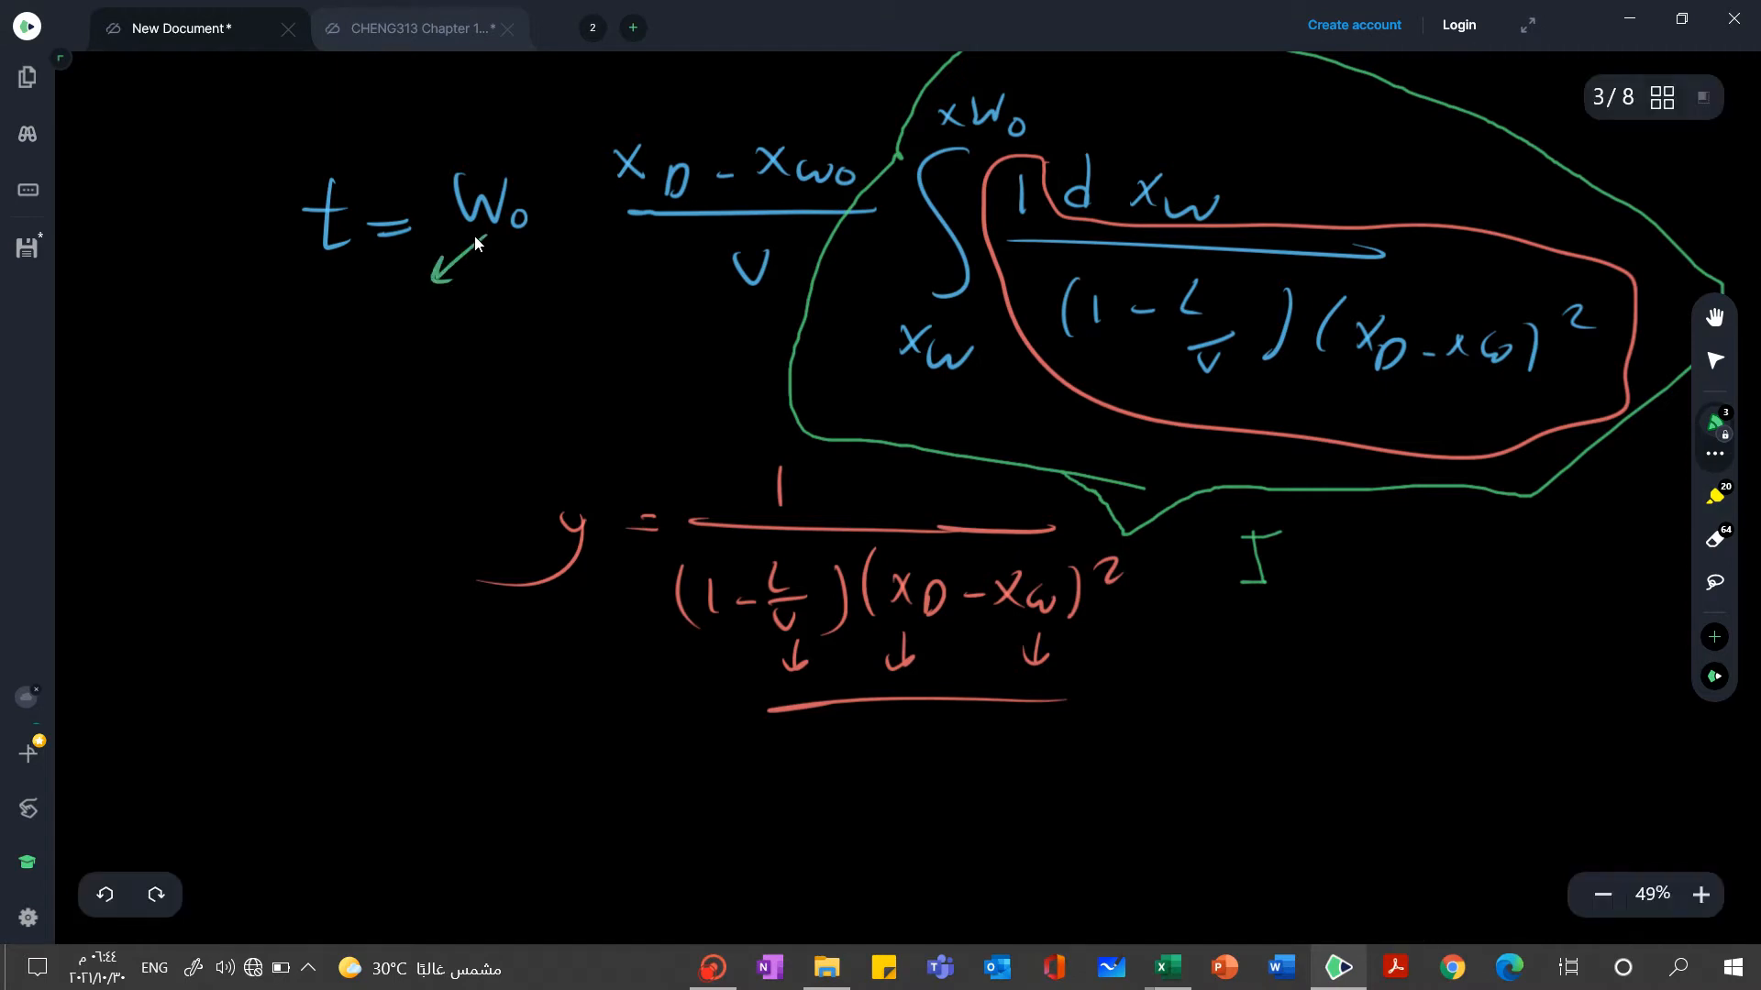
mouse_move(656, 143)
left_mouse_down()
mouse_move(658, 104)
mouse_move(677, 115)
left_mouse_up()
left_click_drag(787, 143, 801, 106)
left_click_drag(781, 120, 809, 112)
mouse_move(725, 260)
left_mouse_down()
mouse_move(690, 292)
mouse_move(708, 290)
left_mouse_up()
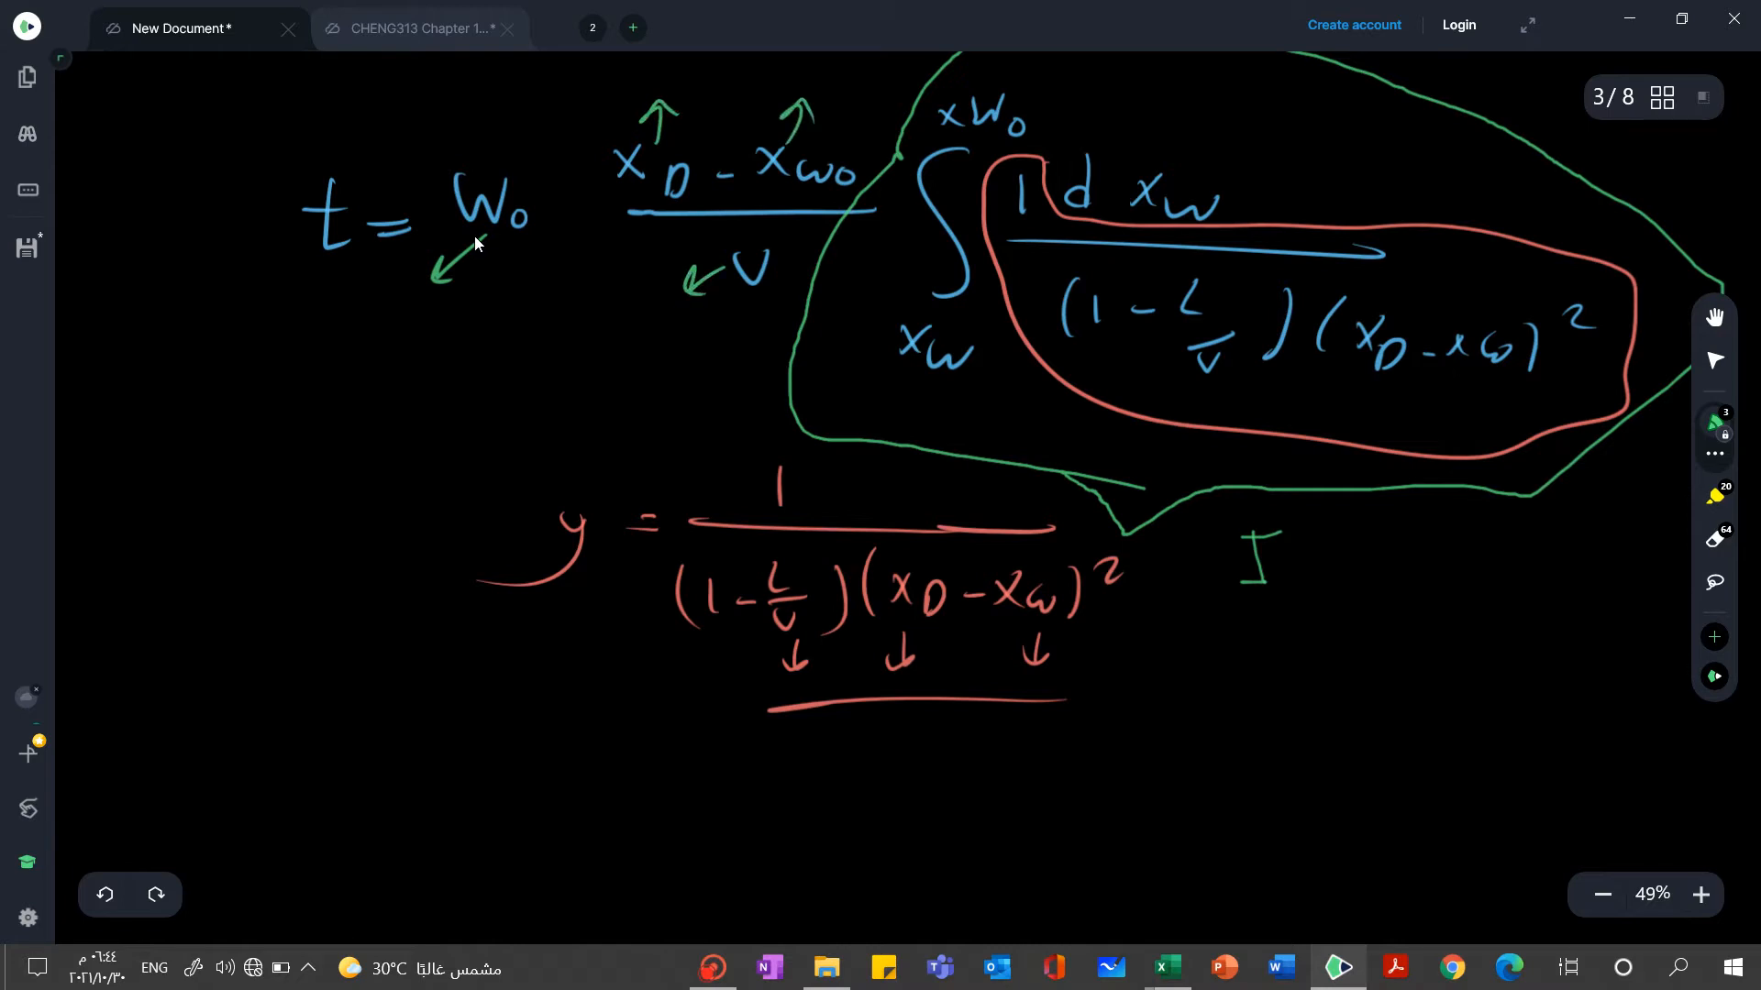
Write the values 100 for W0, 0.96 for xD, 0.4 for xW0 and 10 for V at their arrows in green
mouse_move(414, 341)
left_mouse_down()
mouse_move(412, 376)
mouse_move(444, 345)
left_mouse_up()
left_click_drag(482, 342, 479, 352)
left_click_drag(574, 88, 629, 84)
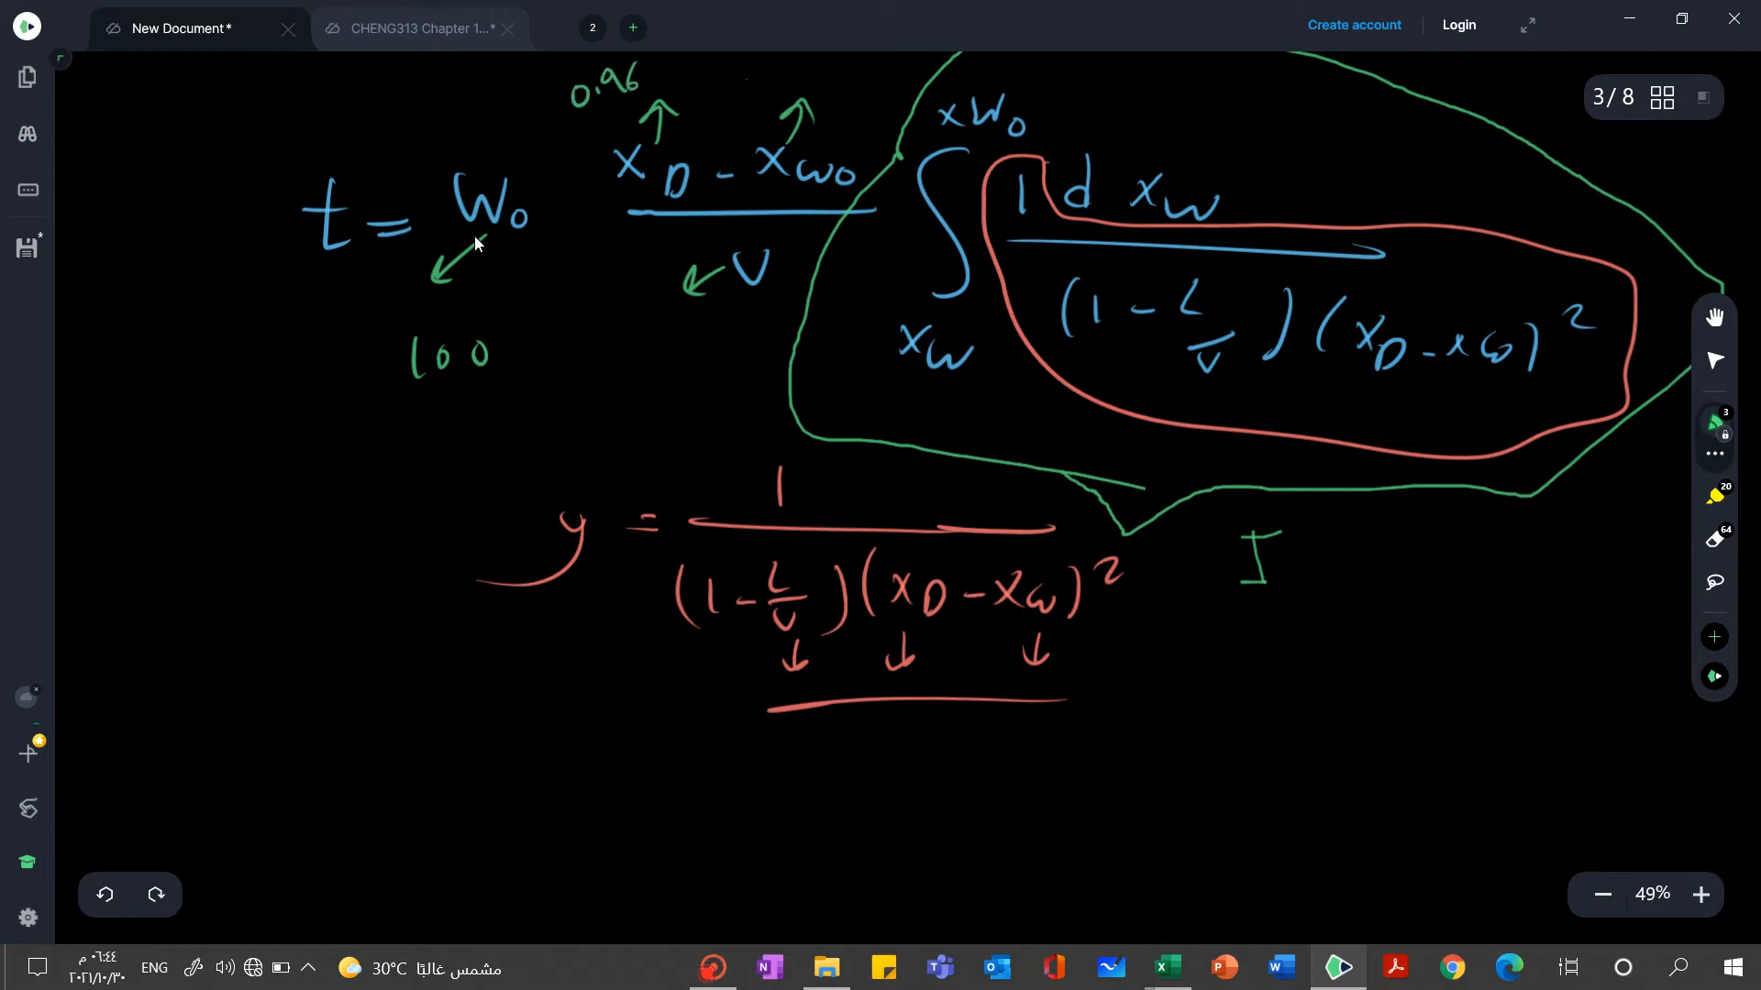
left_click(770, 78)
left_click_drag(754, 77, 803, 83)
left_click_drag(792, 62, 806, 75)
left_click_drag(629, 319, 626, 346)
mouse_move(661, 326)
left_mouse_down()
mouse_move(667, 344)
mouse_move(657, 326)
left_mouse_up()
Write "t =" in green below the y expression
mouse_move(444, 834)
left_mouse_down()
mouse_move(463, 888)
mouse_move(475, 857)
left_mouse_up()
left_click_drag(492, 854, 505, 850)
left_click_drag(492, 869, 507, 865)
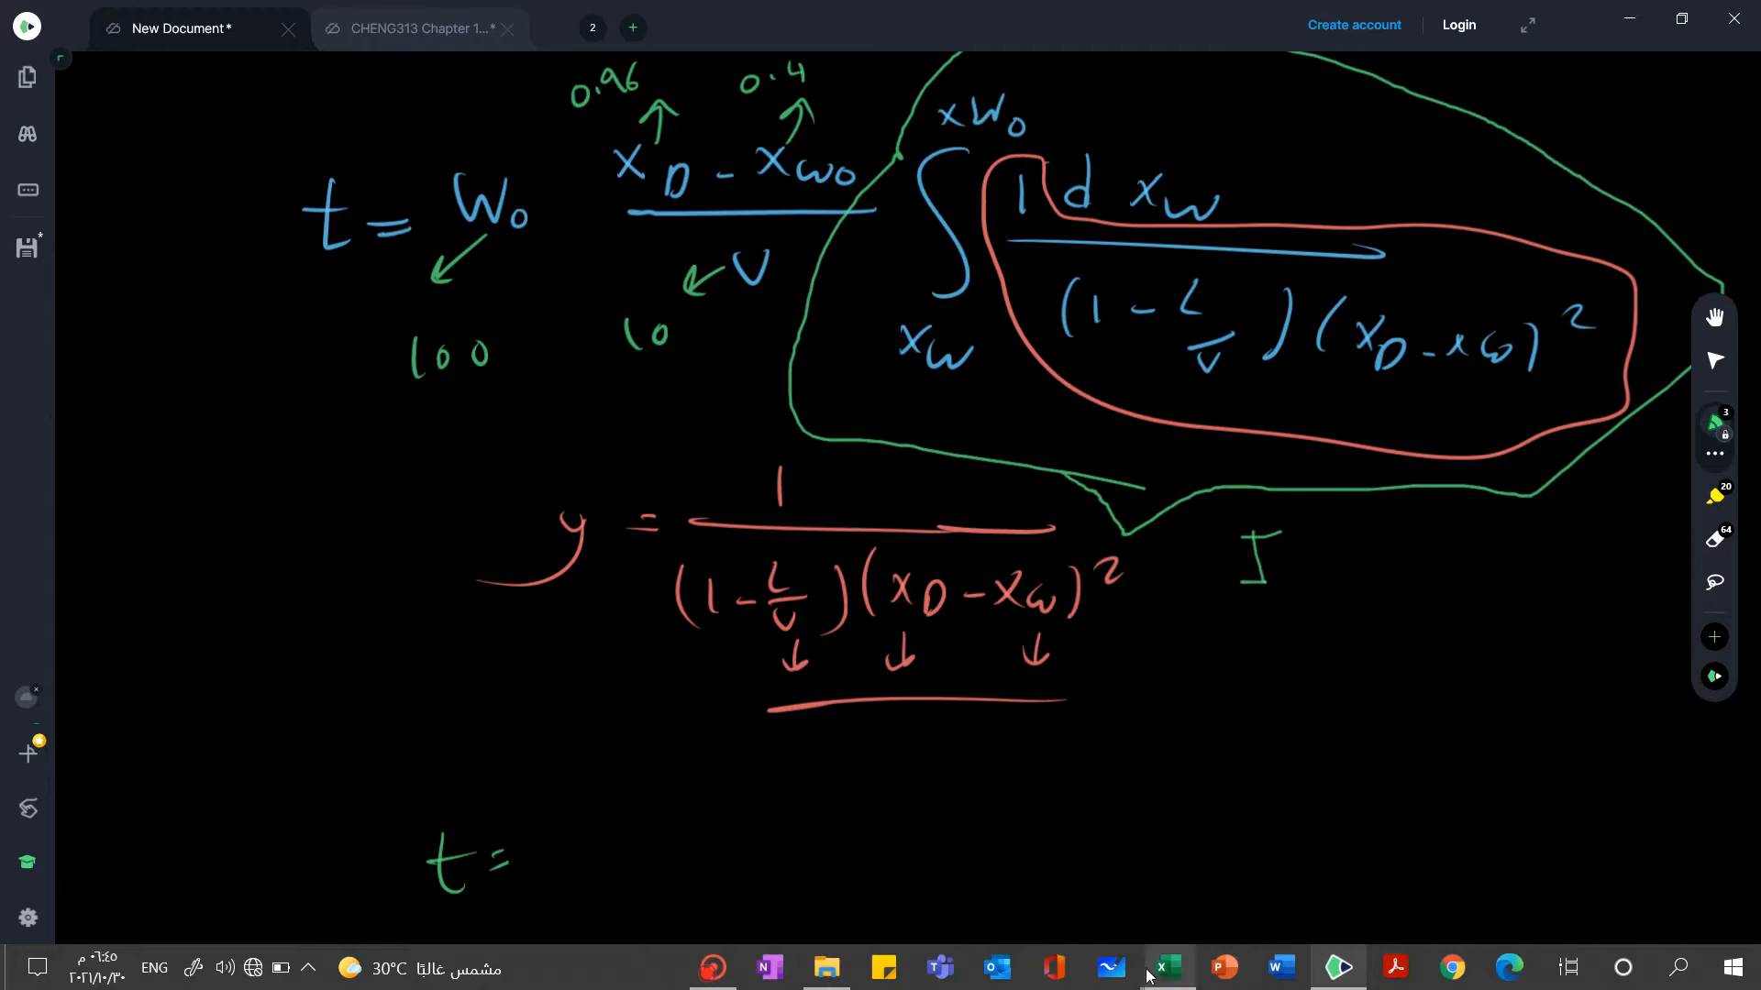
Switch to the batch distillation workbook and review the time result, the input data and the x-y diagram
mouse_move(1148, 977)
left_click(922, 880)
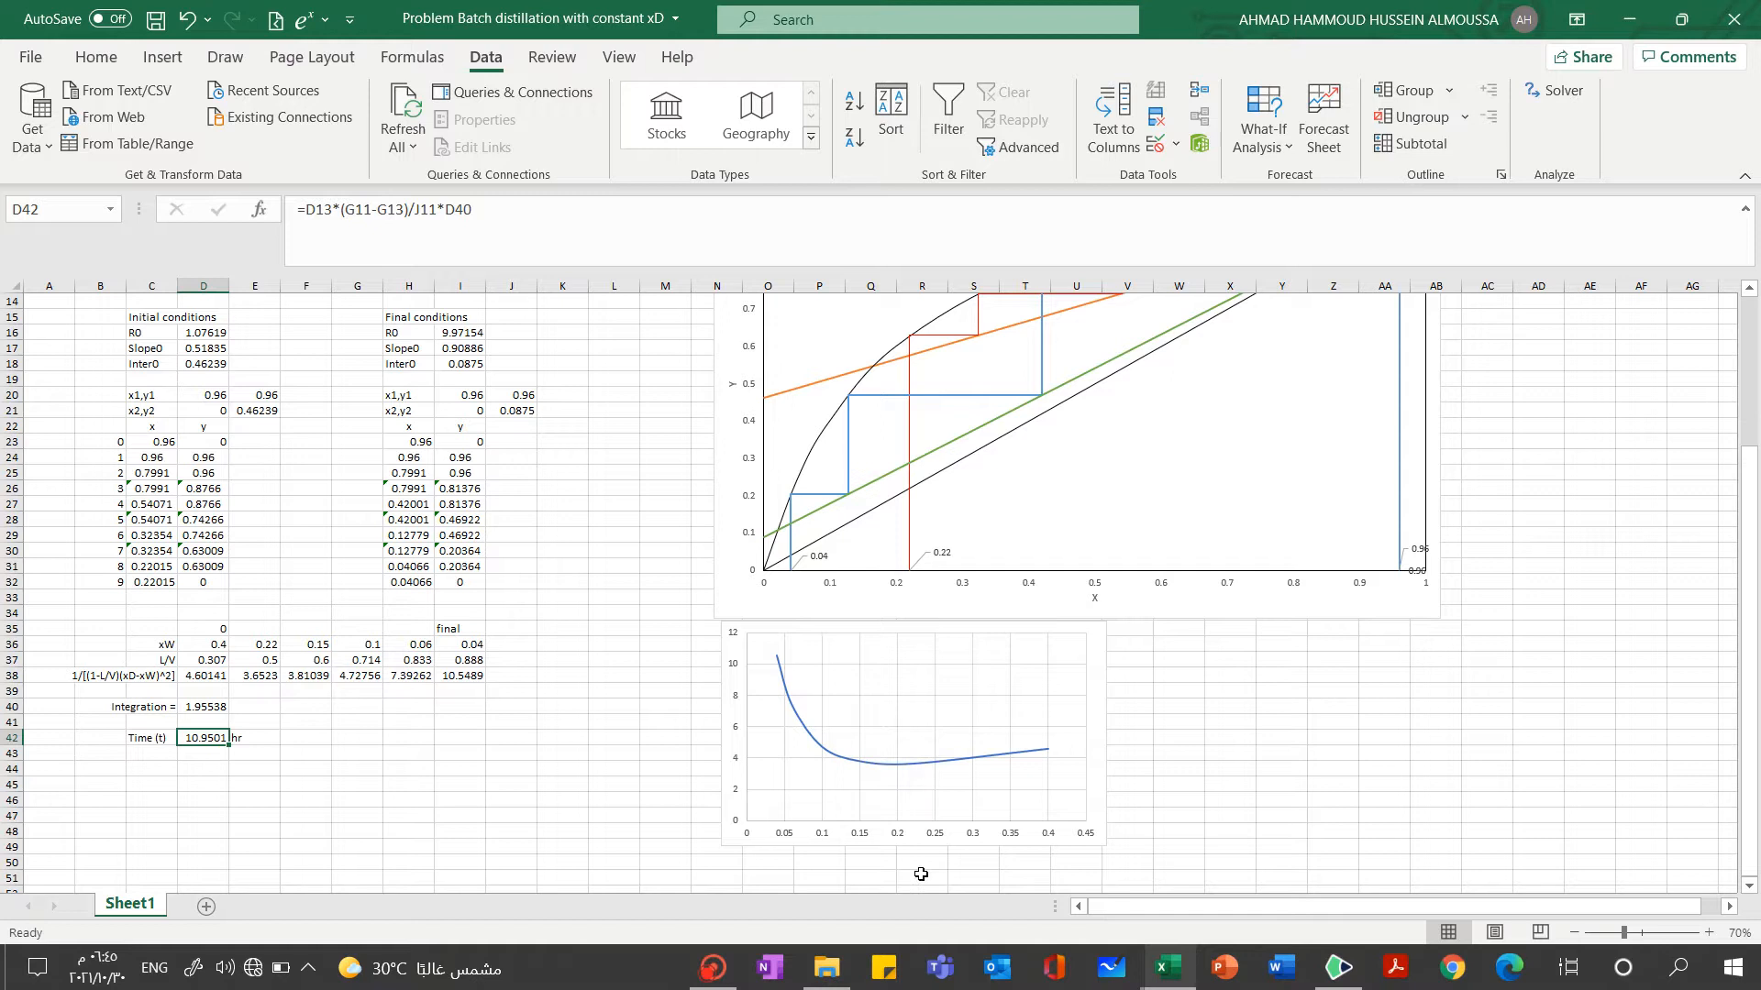
left_click(567, 723)
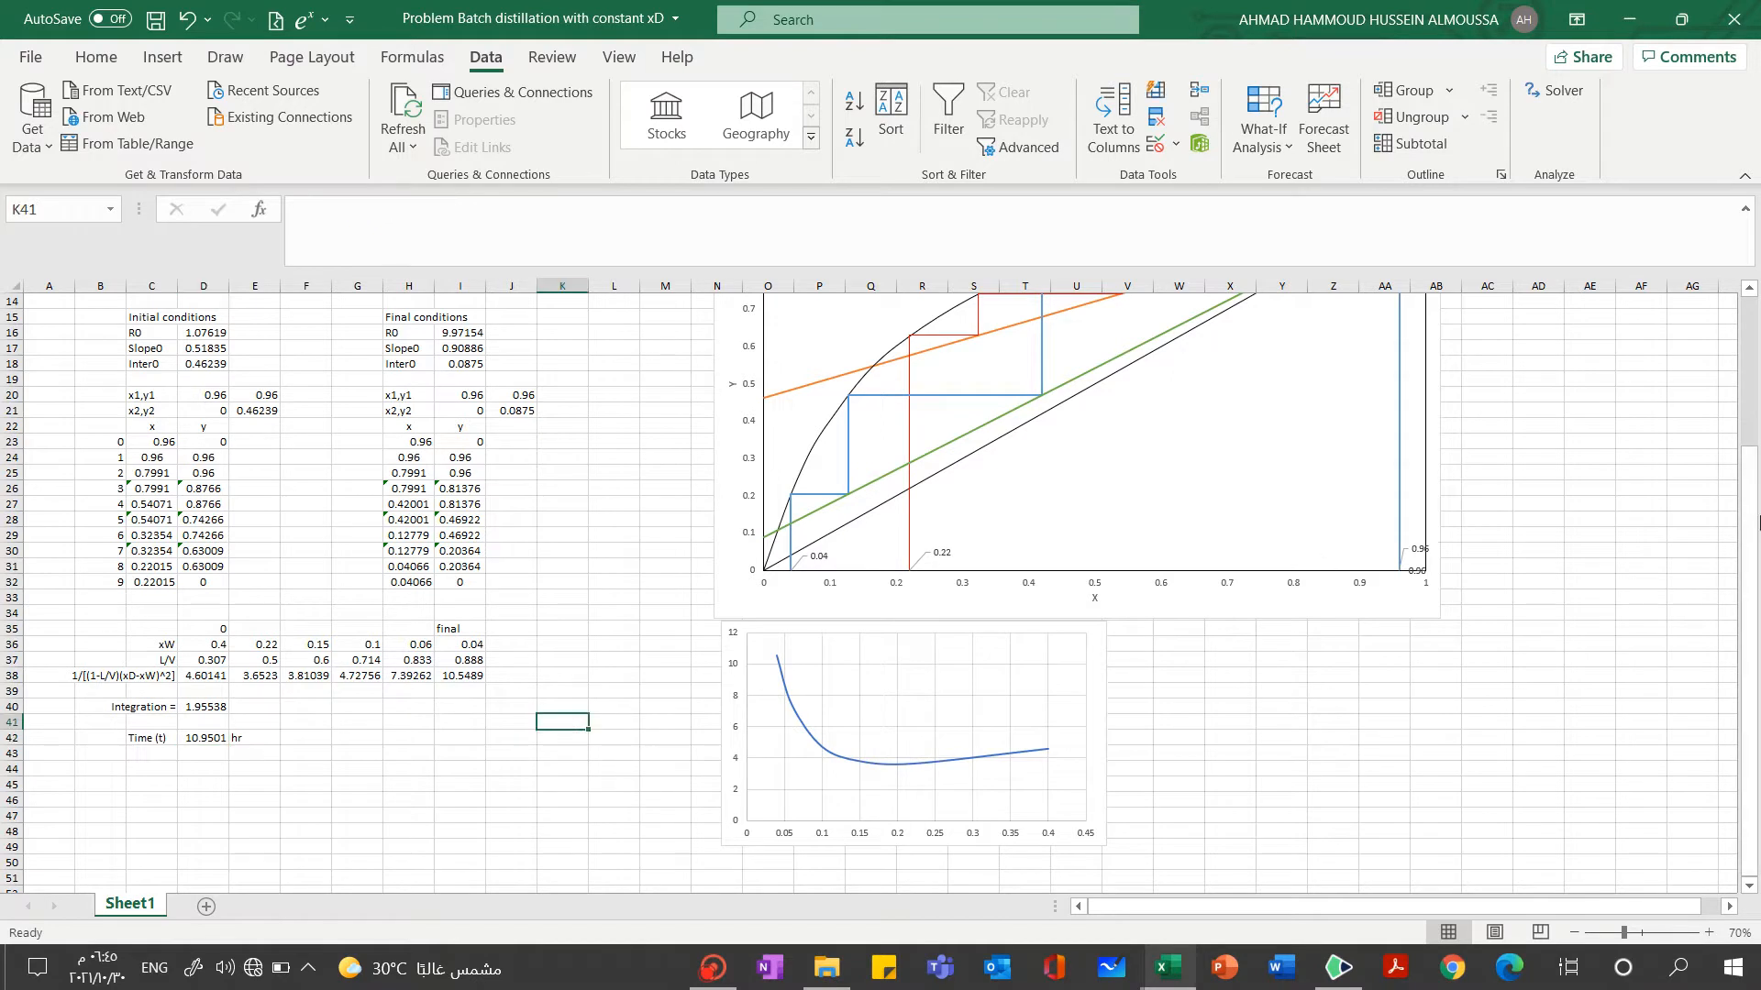
left_click_drag(1745, 536, 1752, 266)
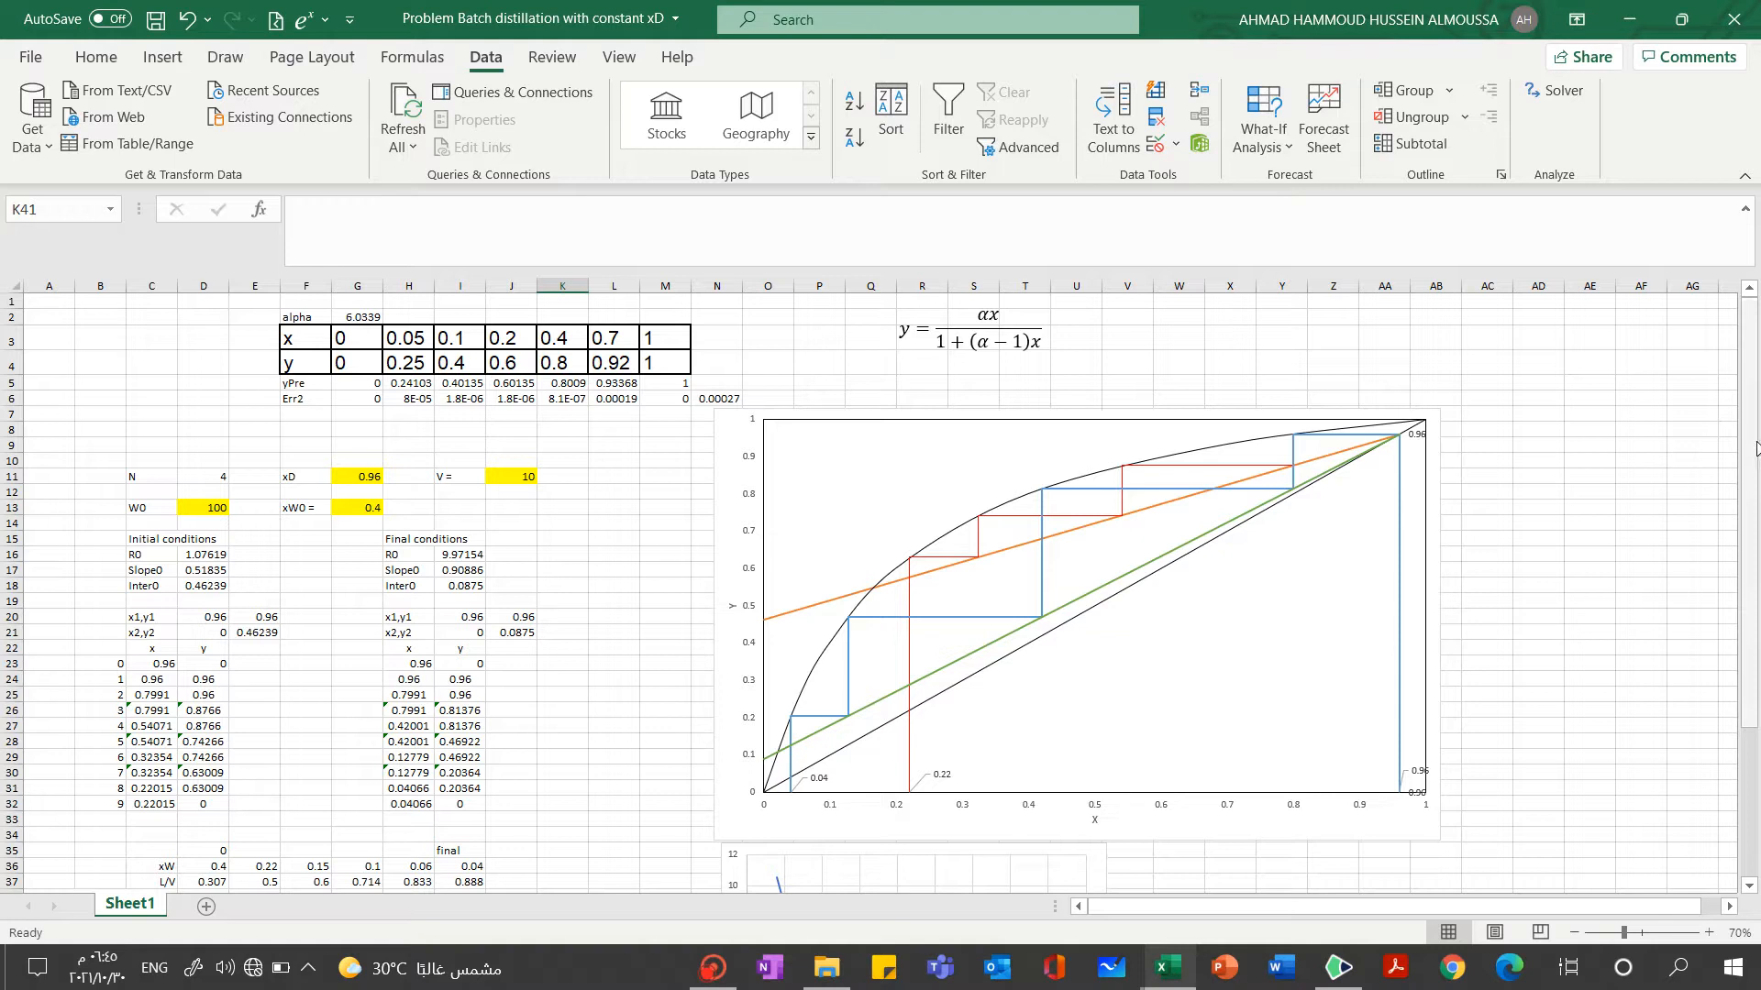
mouse_move(1585, 380)
left_mouse_down()
mouse_move(1643, 411)
mouse_move(1747, 395)
mouse_move(1564, 405)
left_mouse_up()
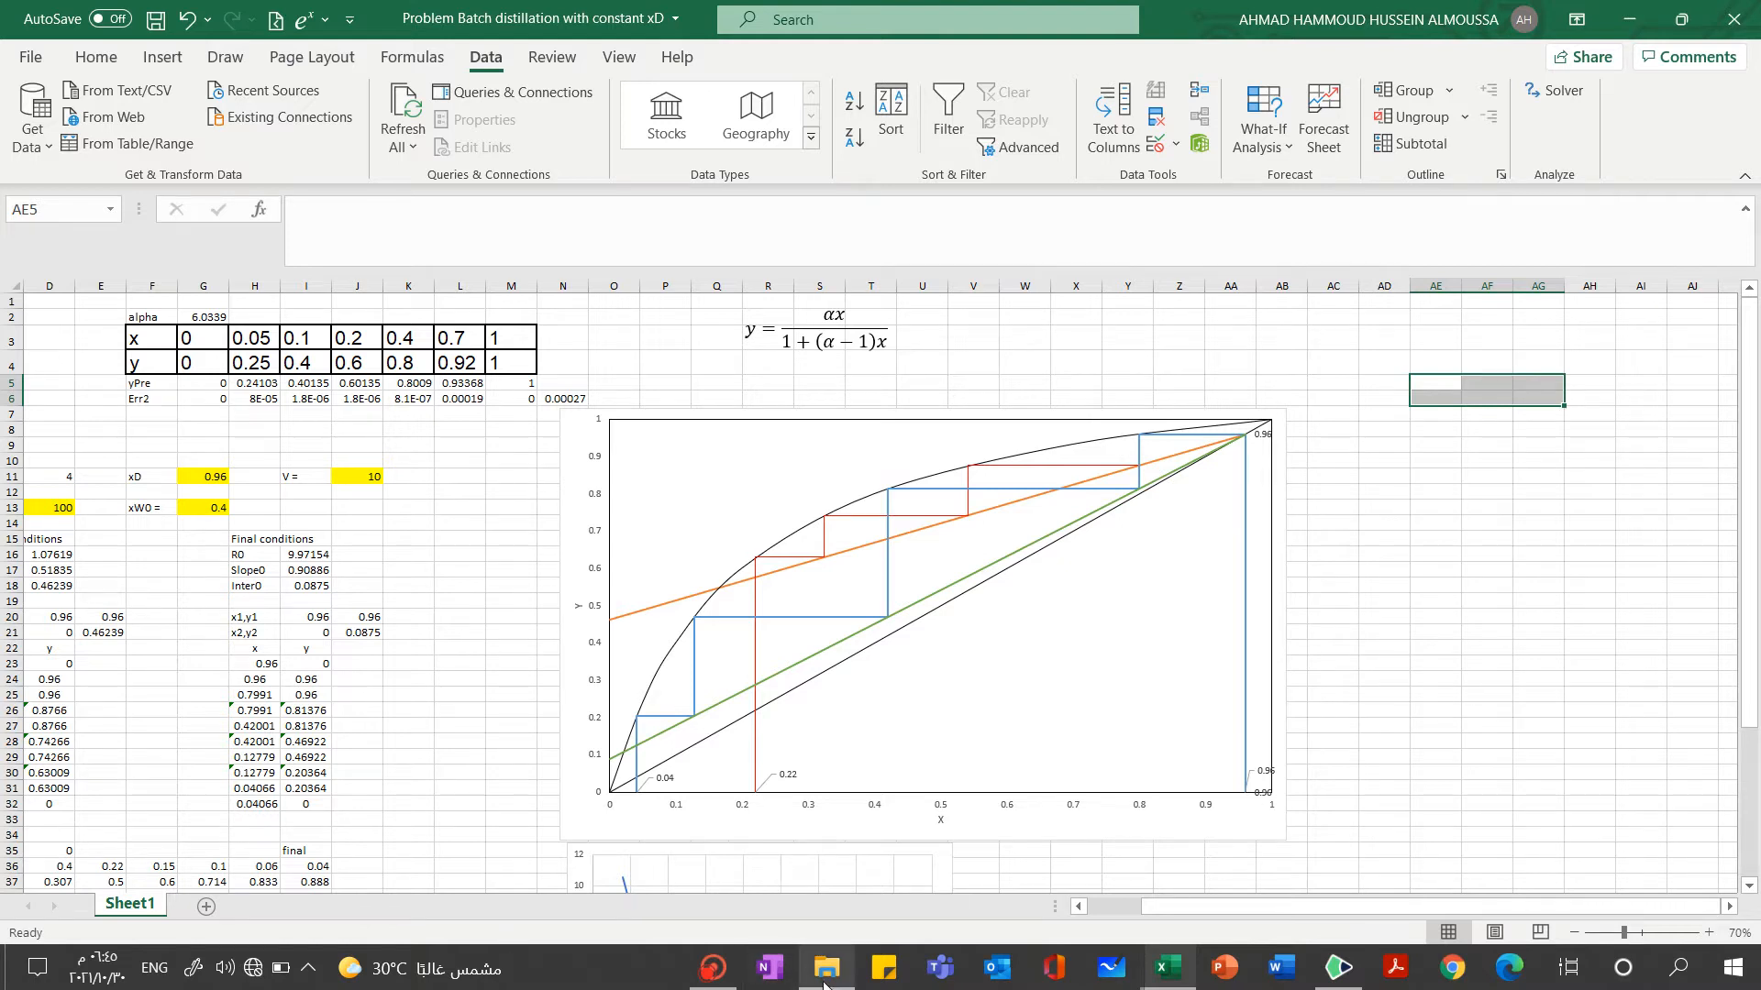
mouse_move(819, 983)
left_click(712, 968)
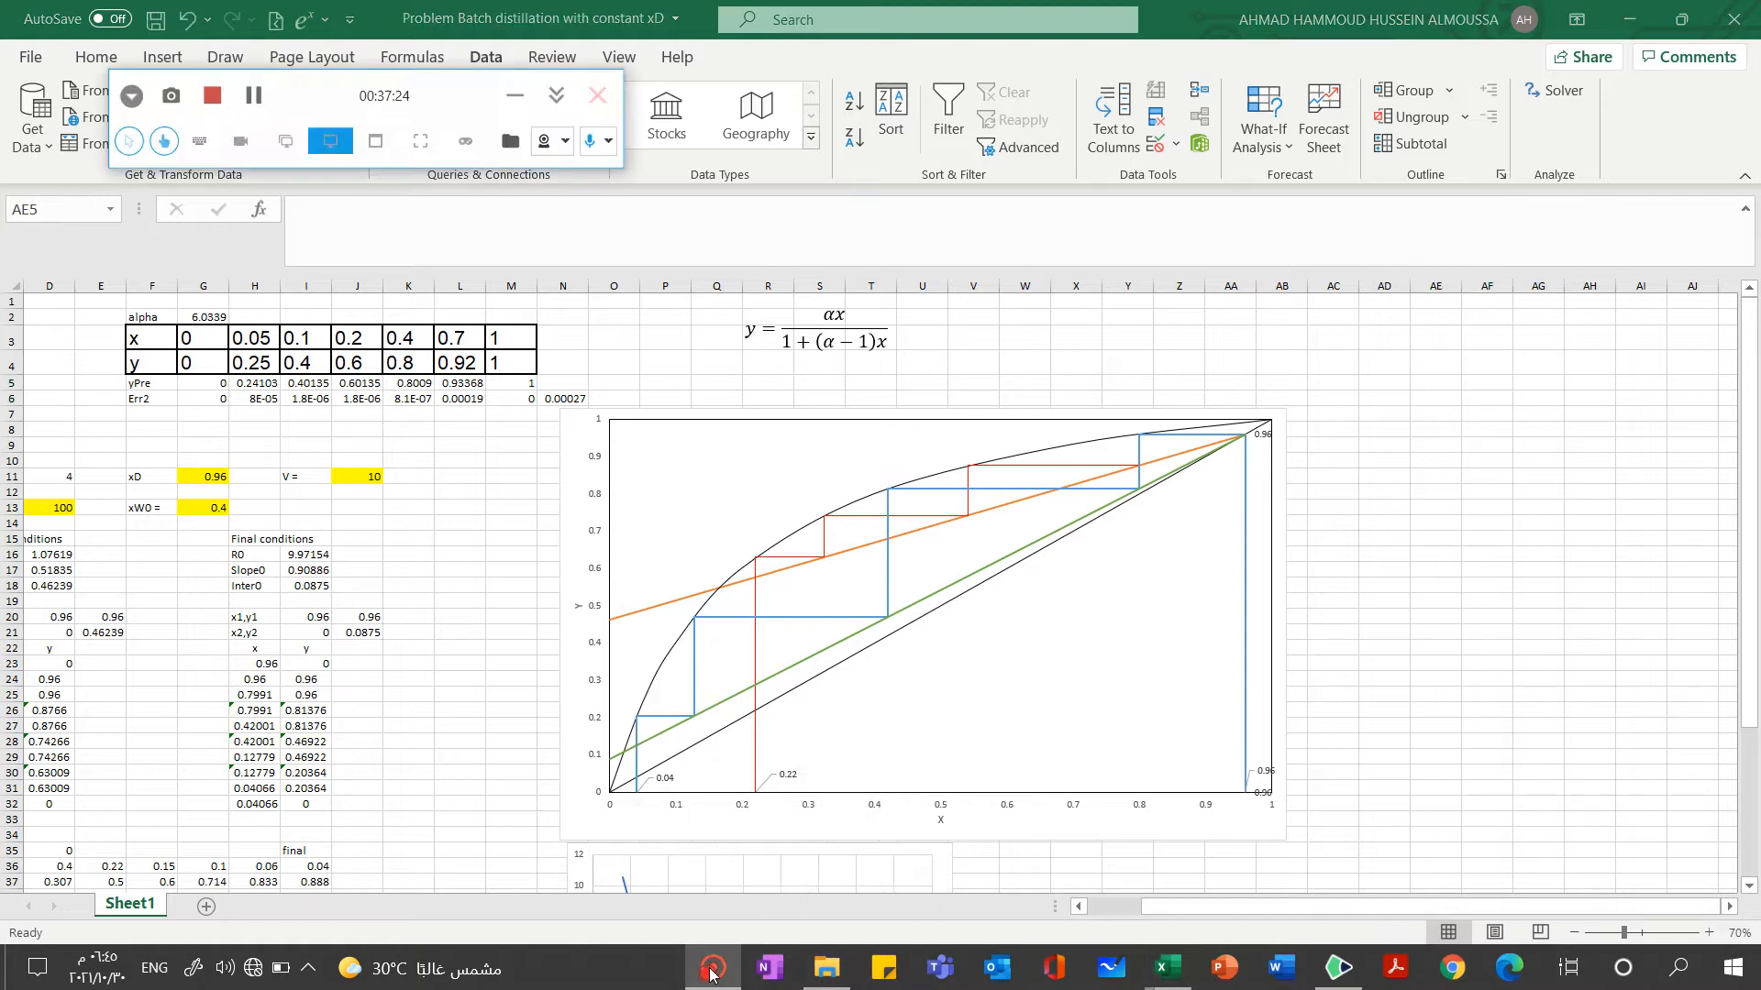
left_click(257, 102)
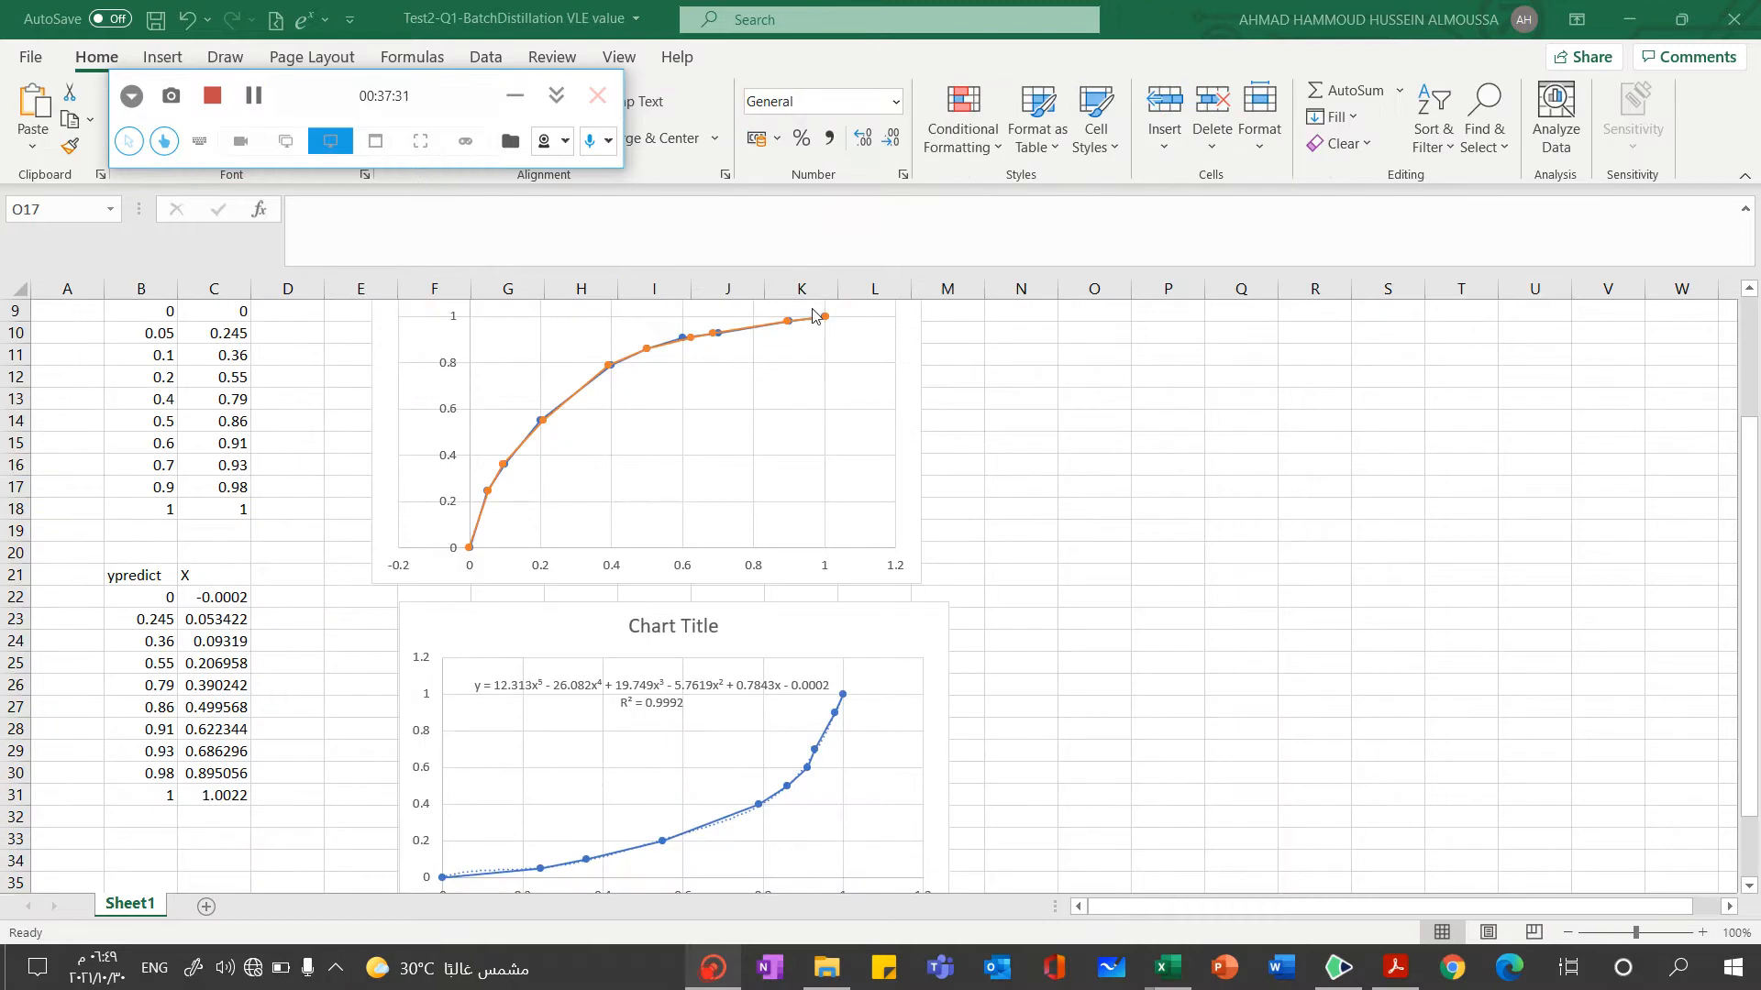
Switch to the notes, deselect the Question 1 image and examine the n-hexane batch distillation problem
left_click(1339, 967)
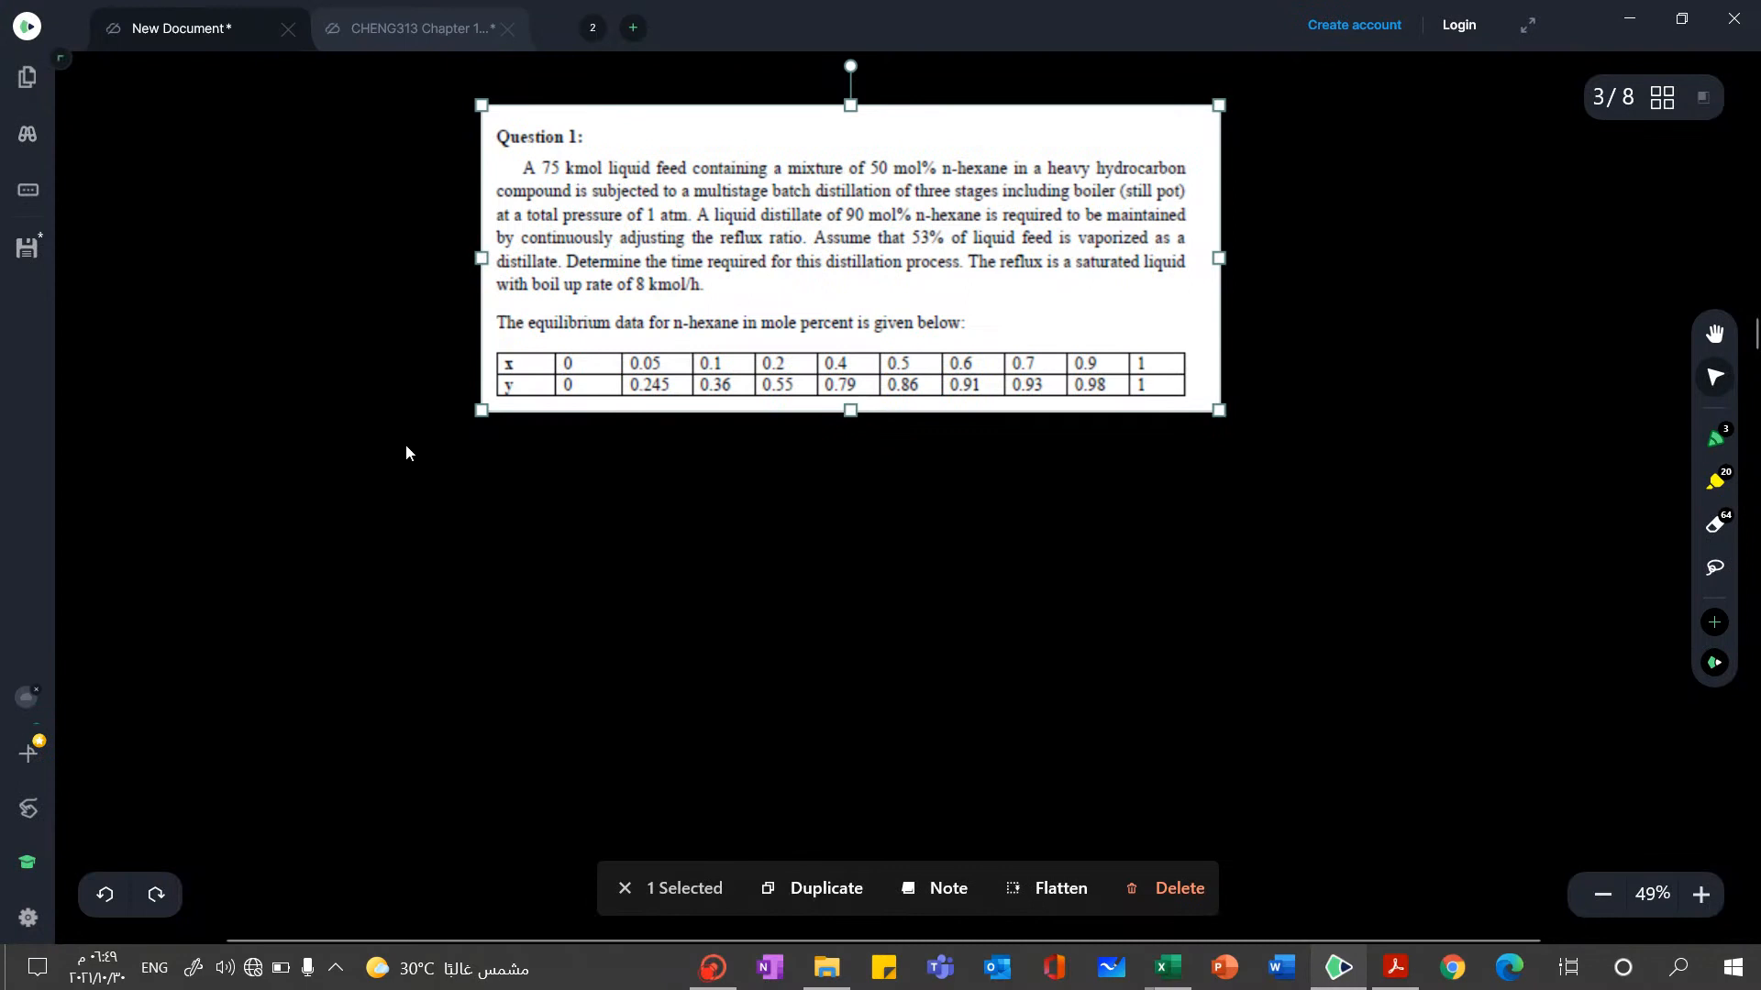
left_click(573, 484)
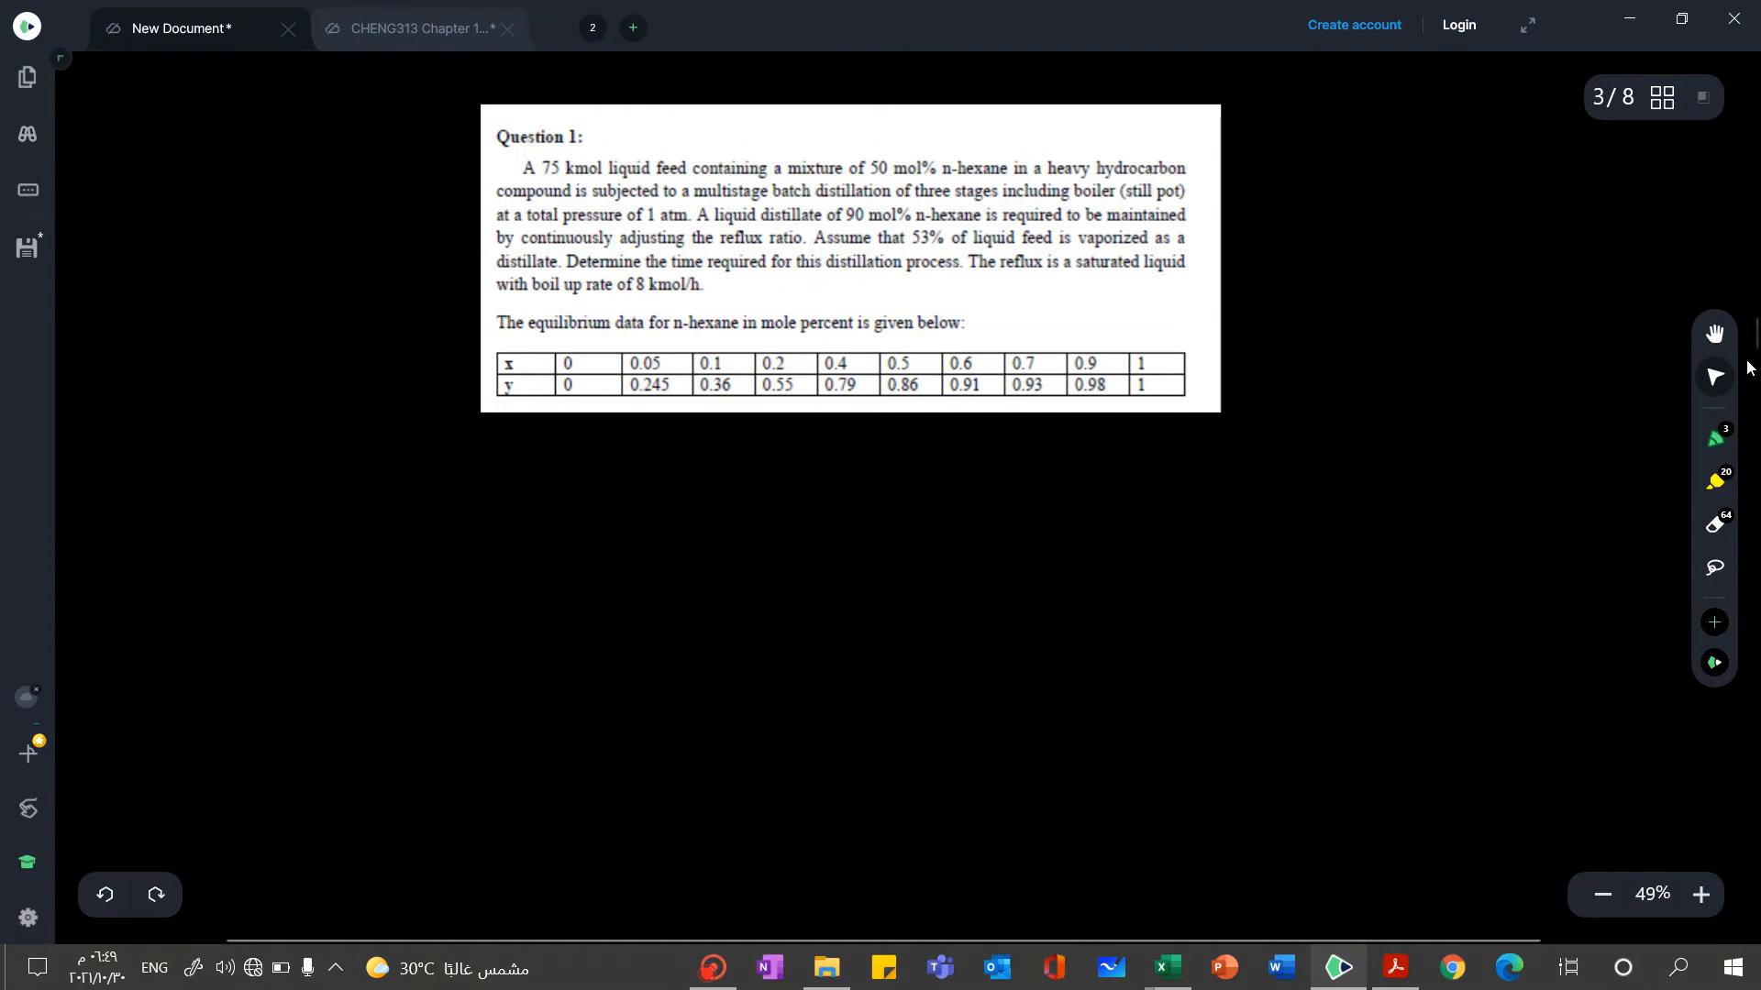
mouse_move(1751, 335)
left_mouse_down()
mouse_move(1754, 243)
mouse_move(1727, 339)
left_mouse_up()
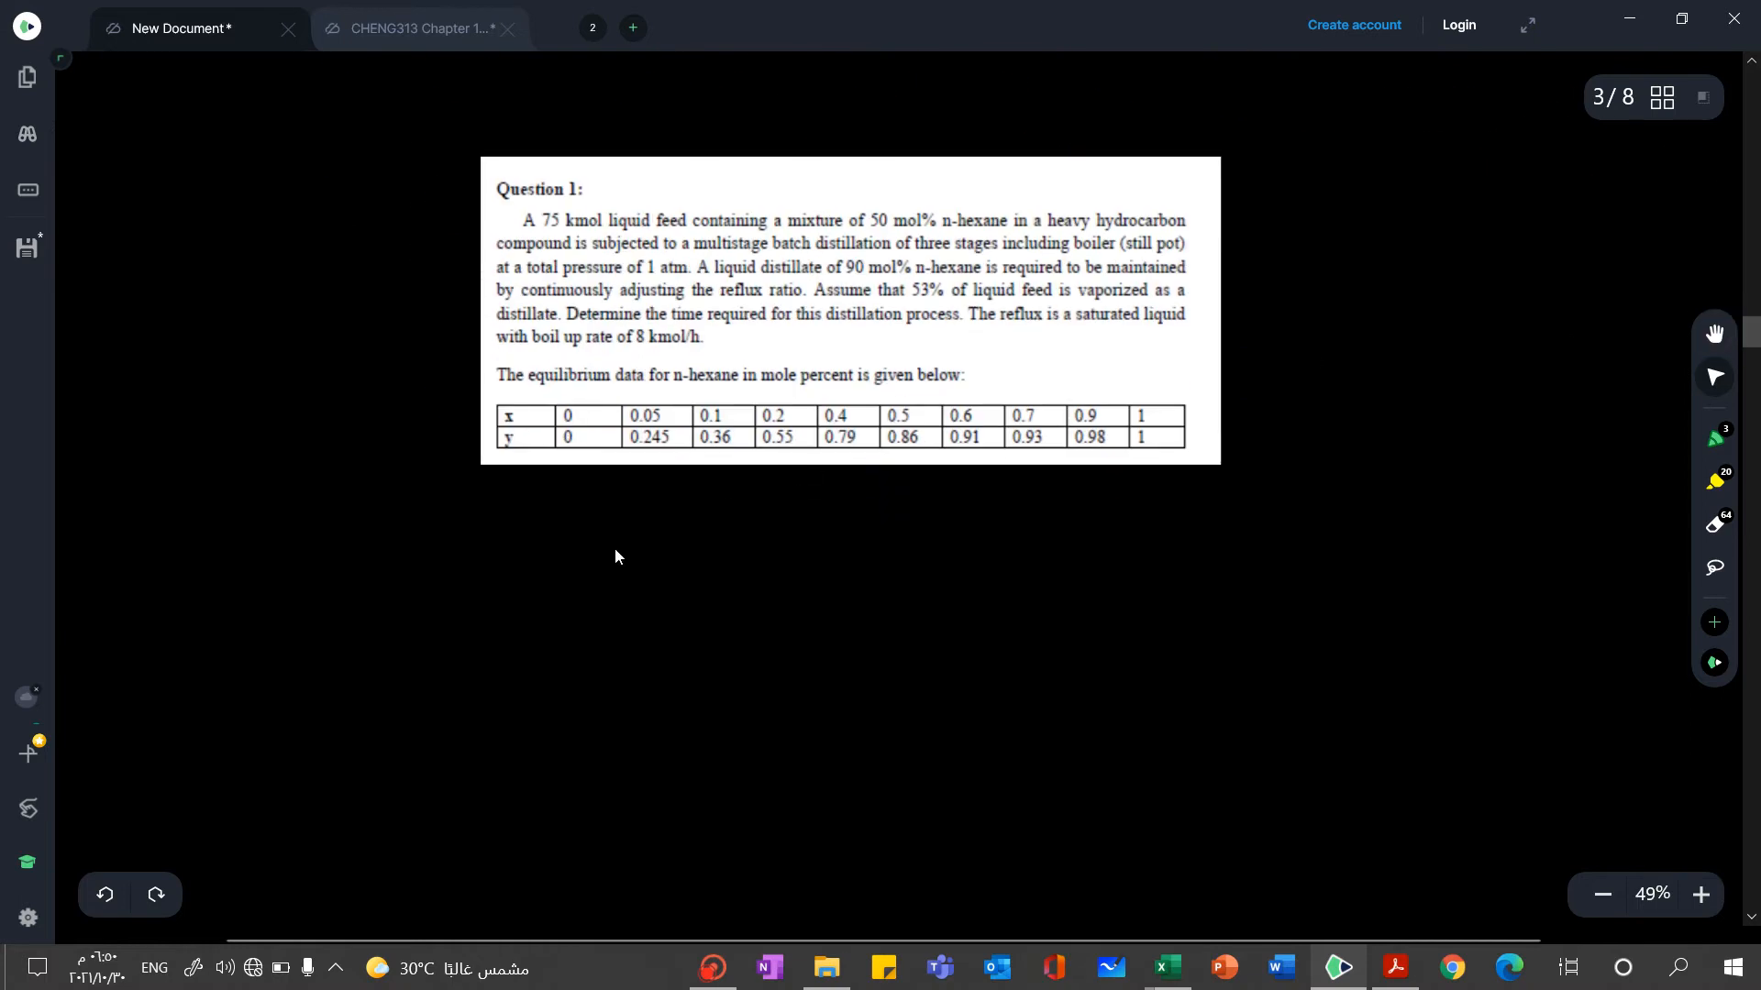
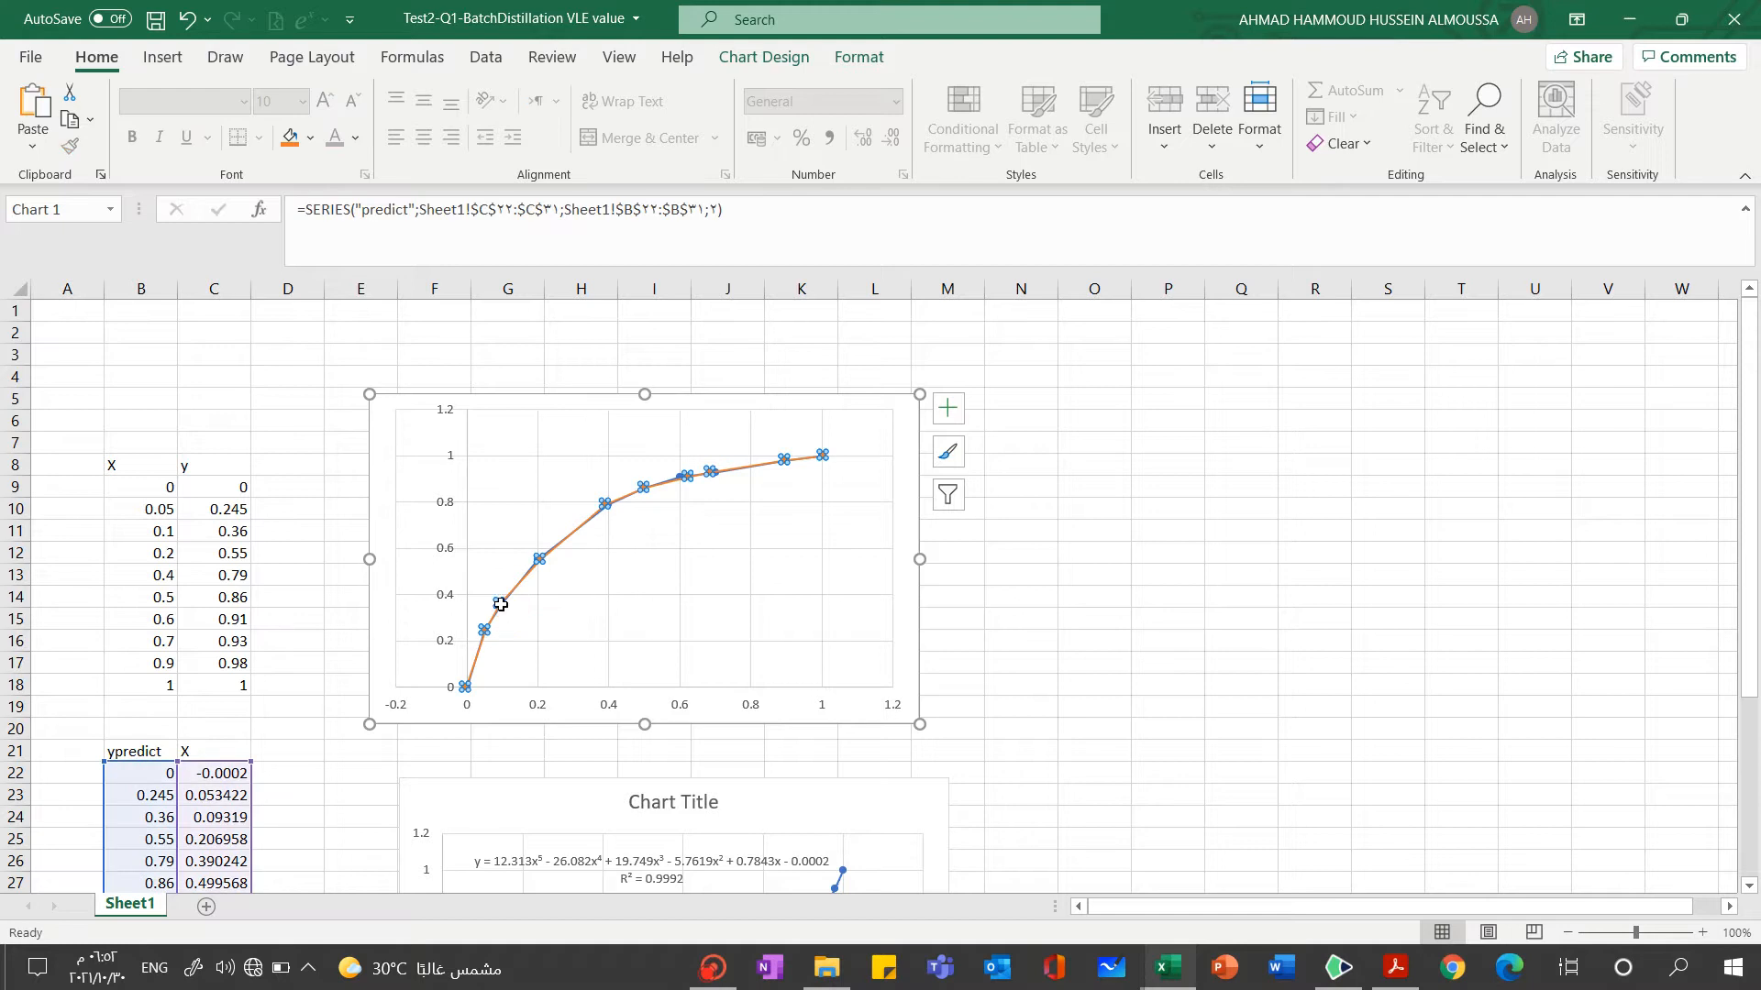
Compare the predicted and ACTUAL series in the x-y equilibrium chart
left_click(601, 601)
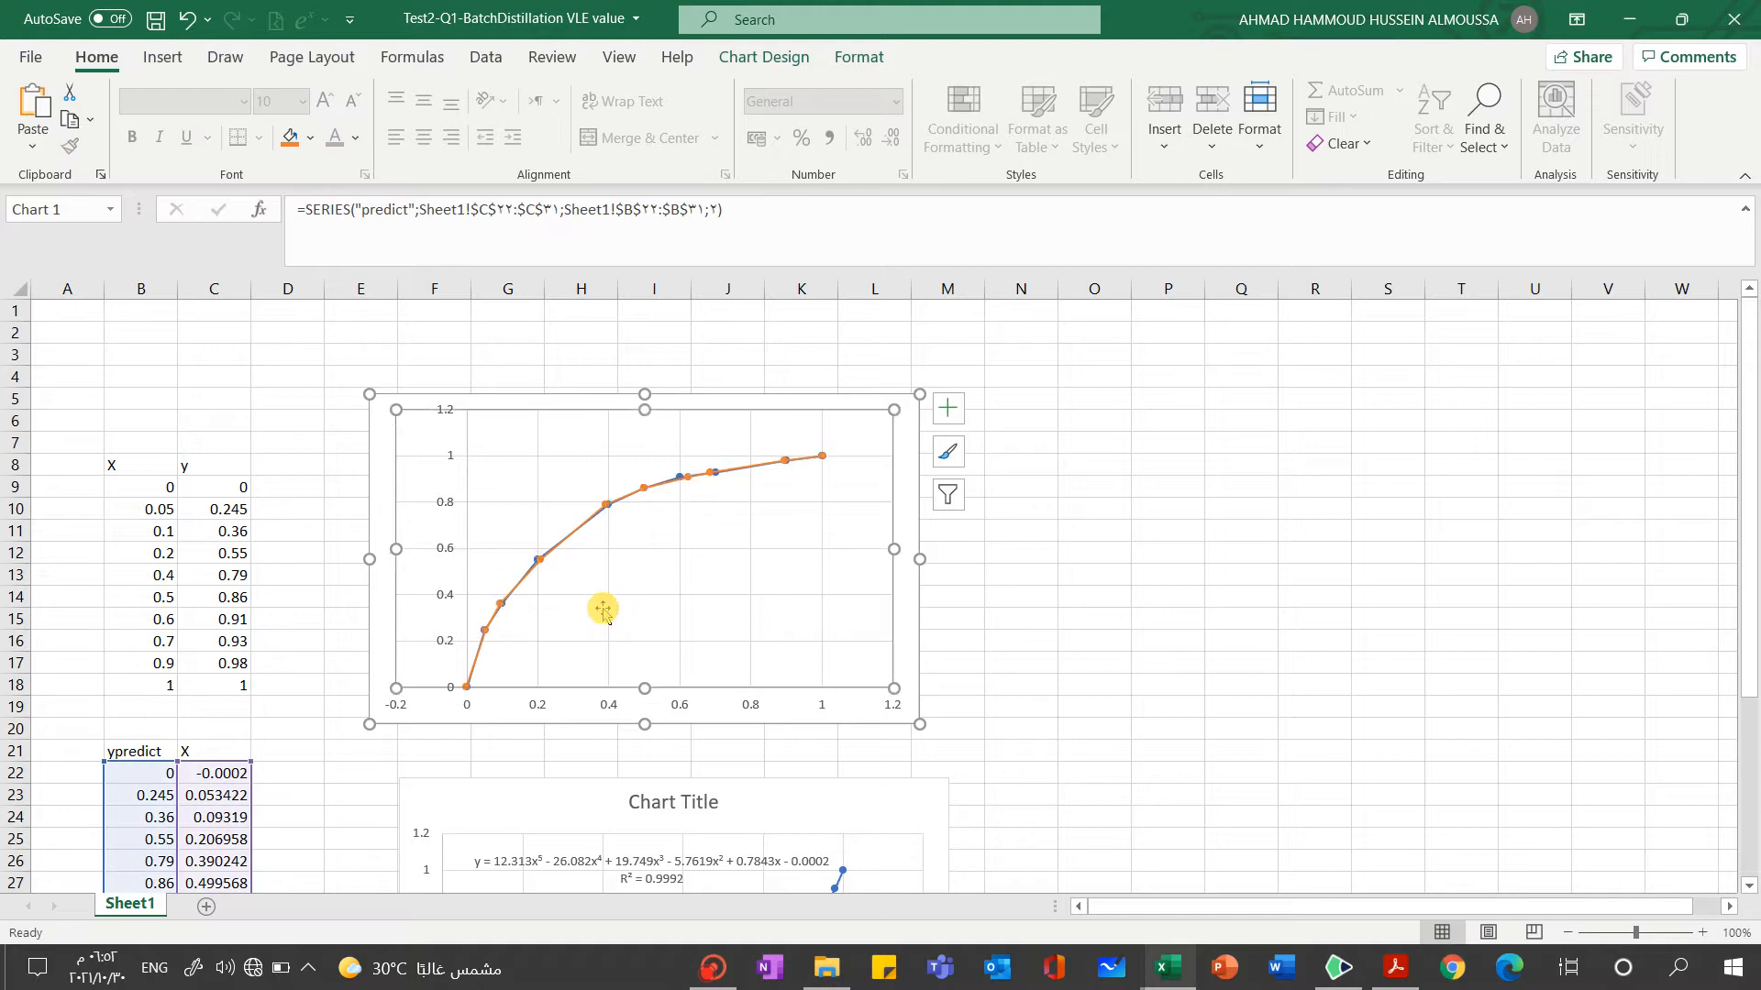
left_click(536, 566)
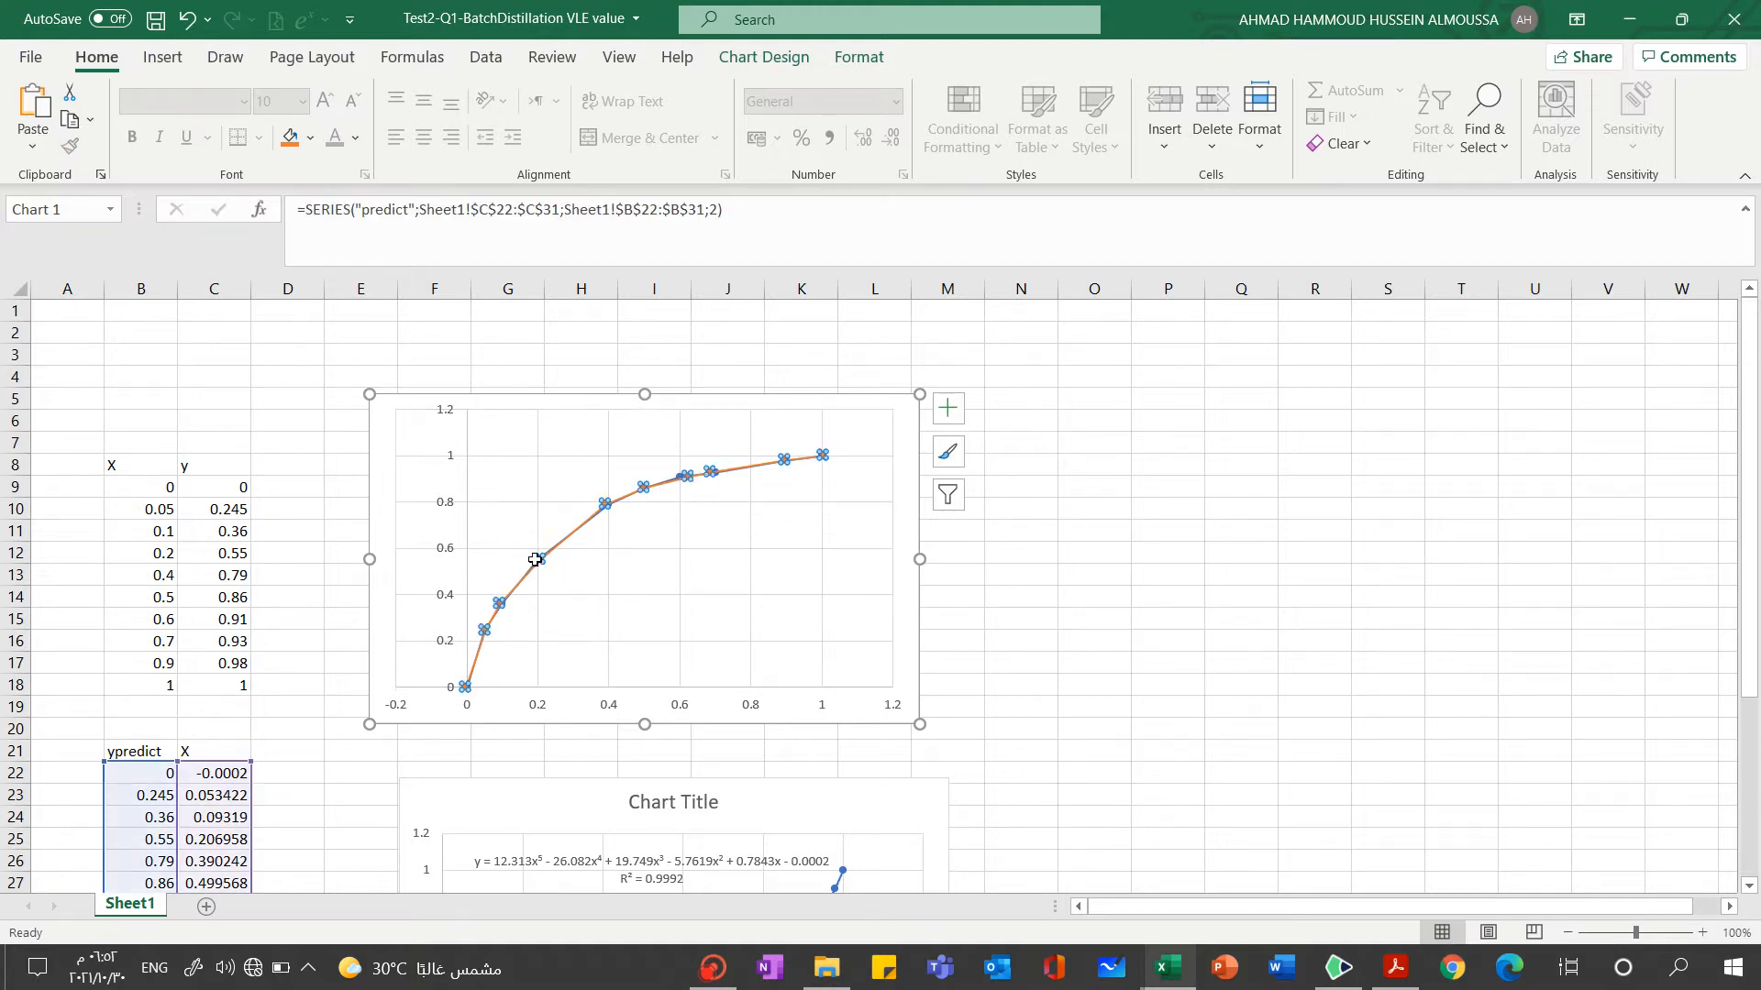
left_click(723, 495)
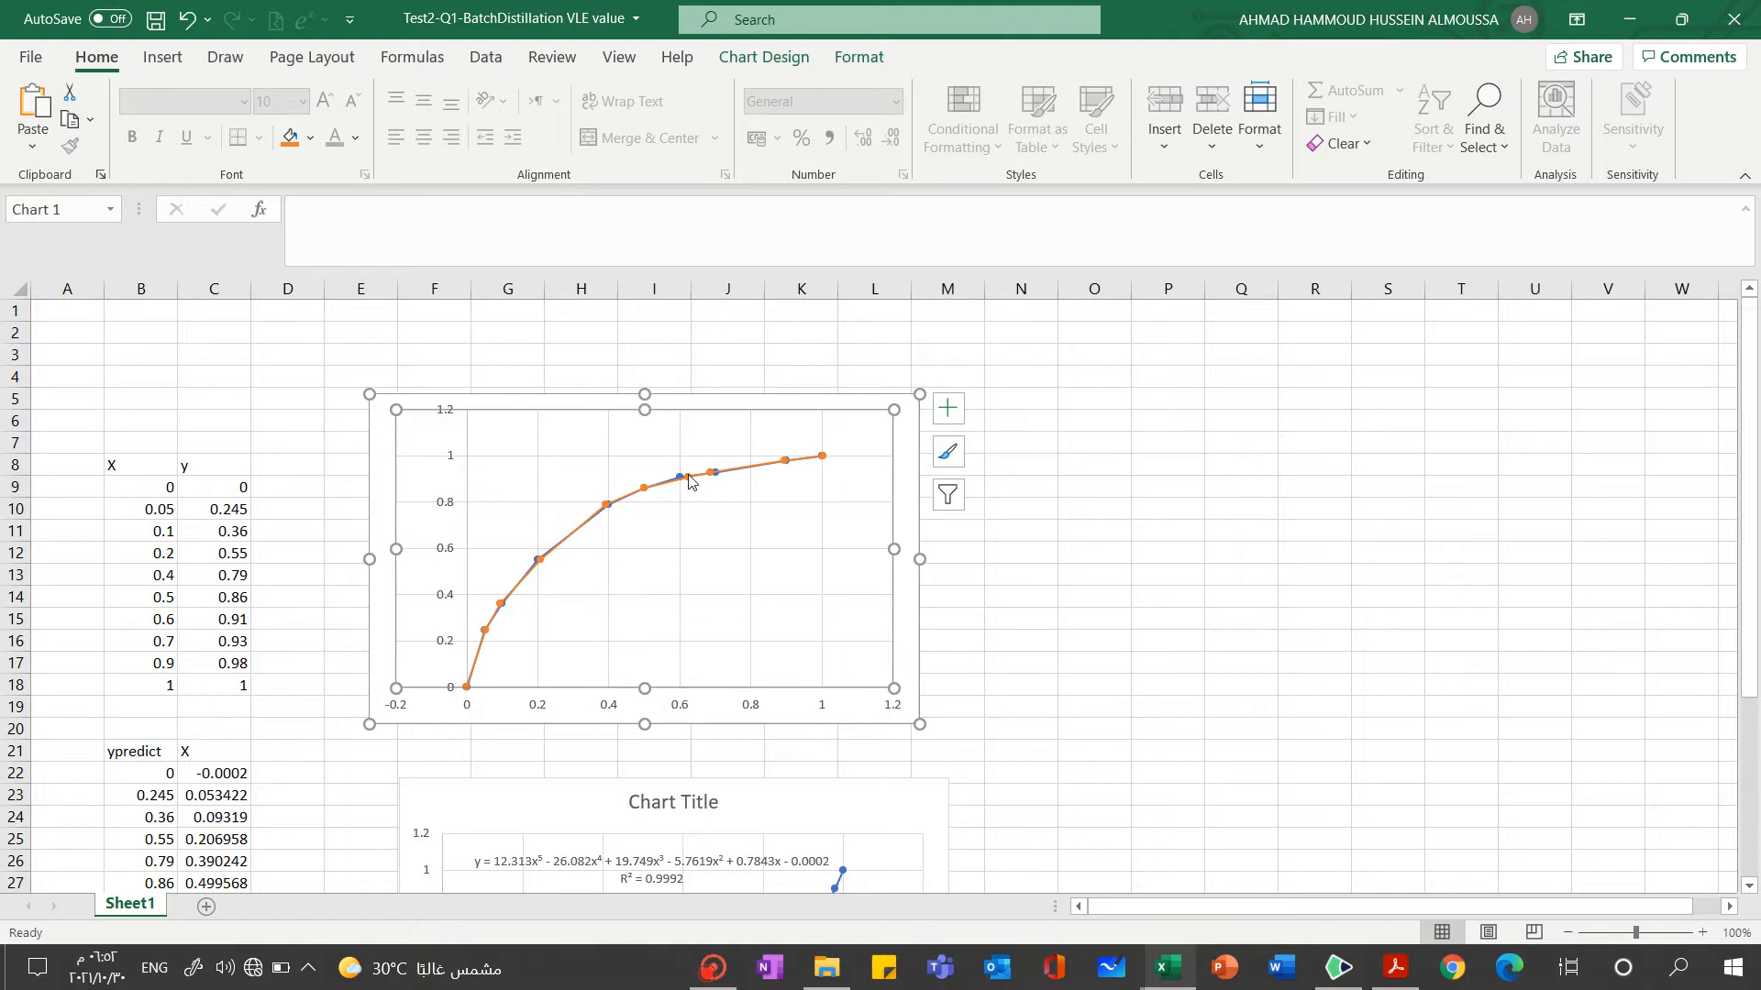
left_click(679, 479)
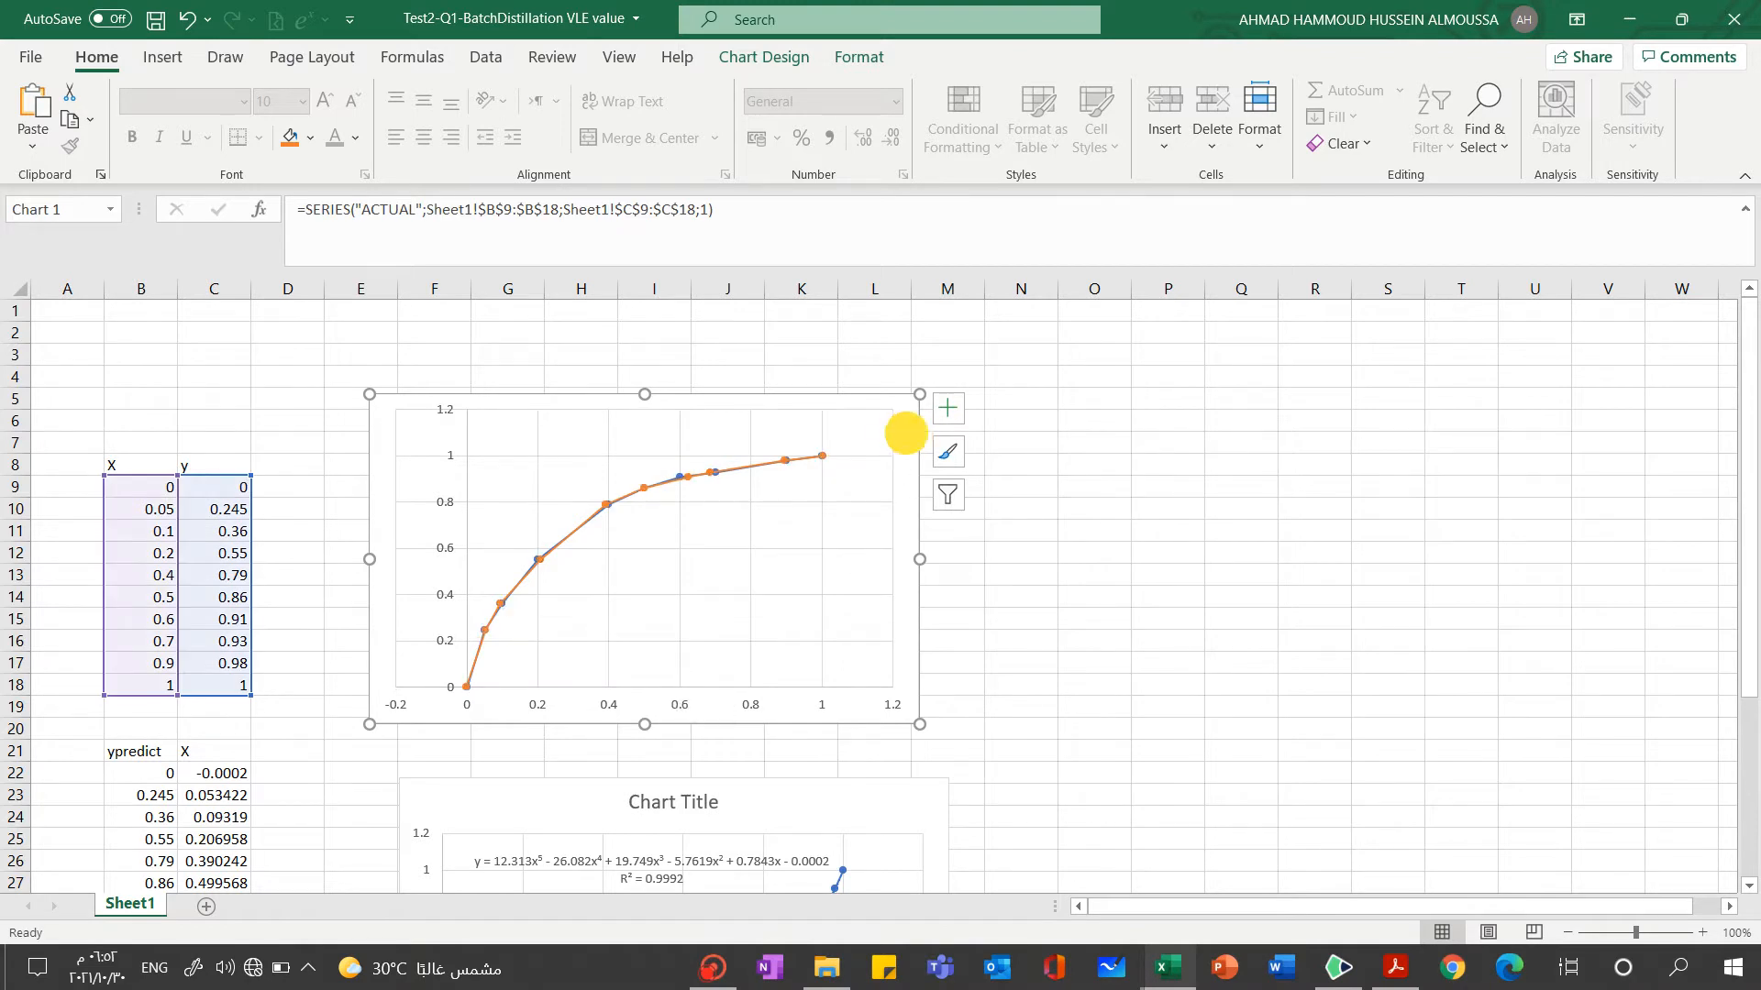
Hide the predict series in the equilibrium chart's data source, keeping only the ACTUAL series
left_click(906, 437)
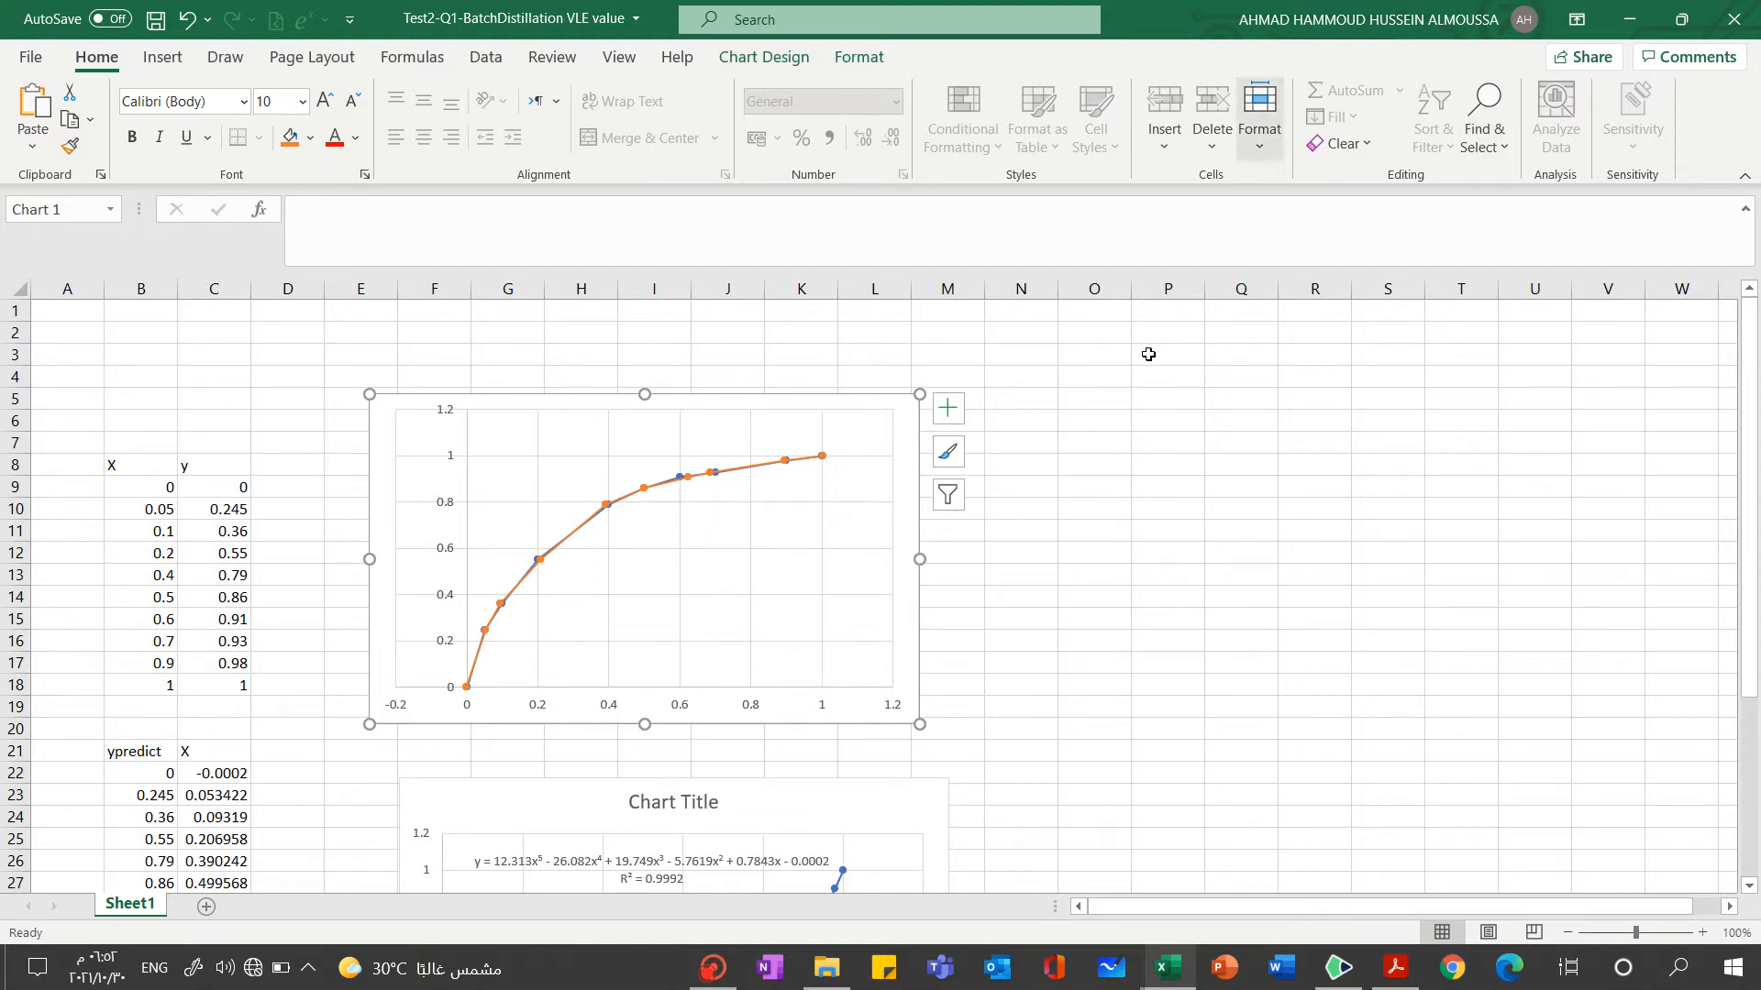
left_click(780, 57)
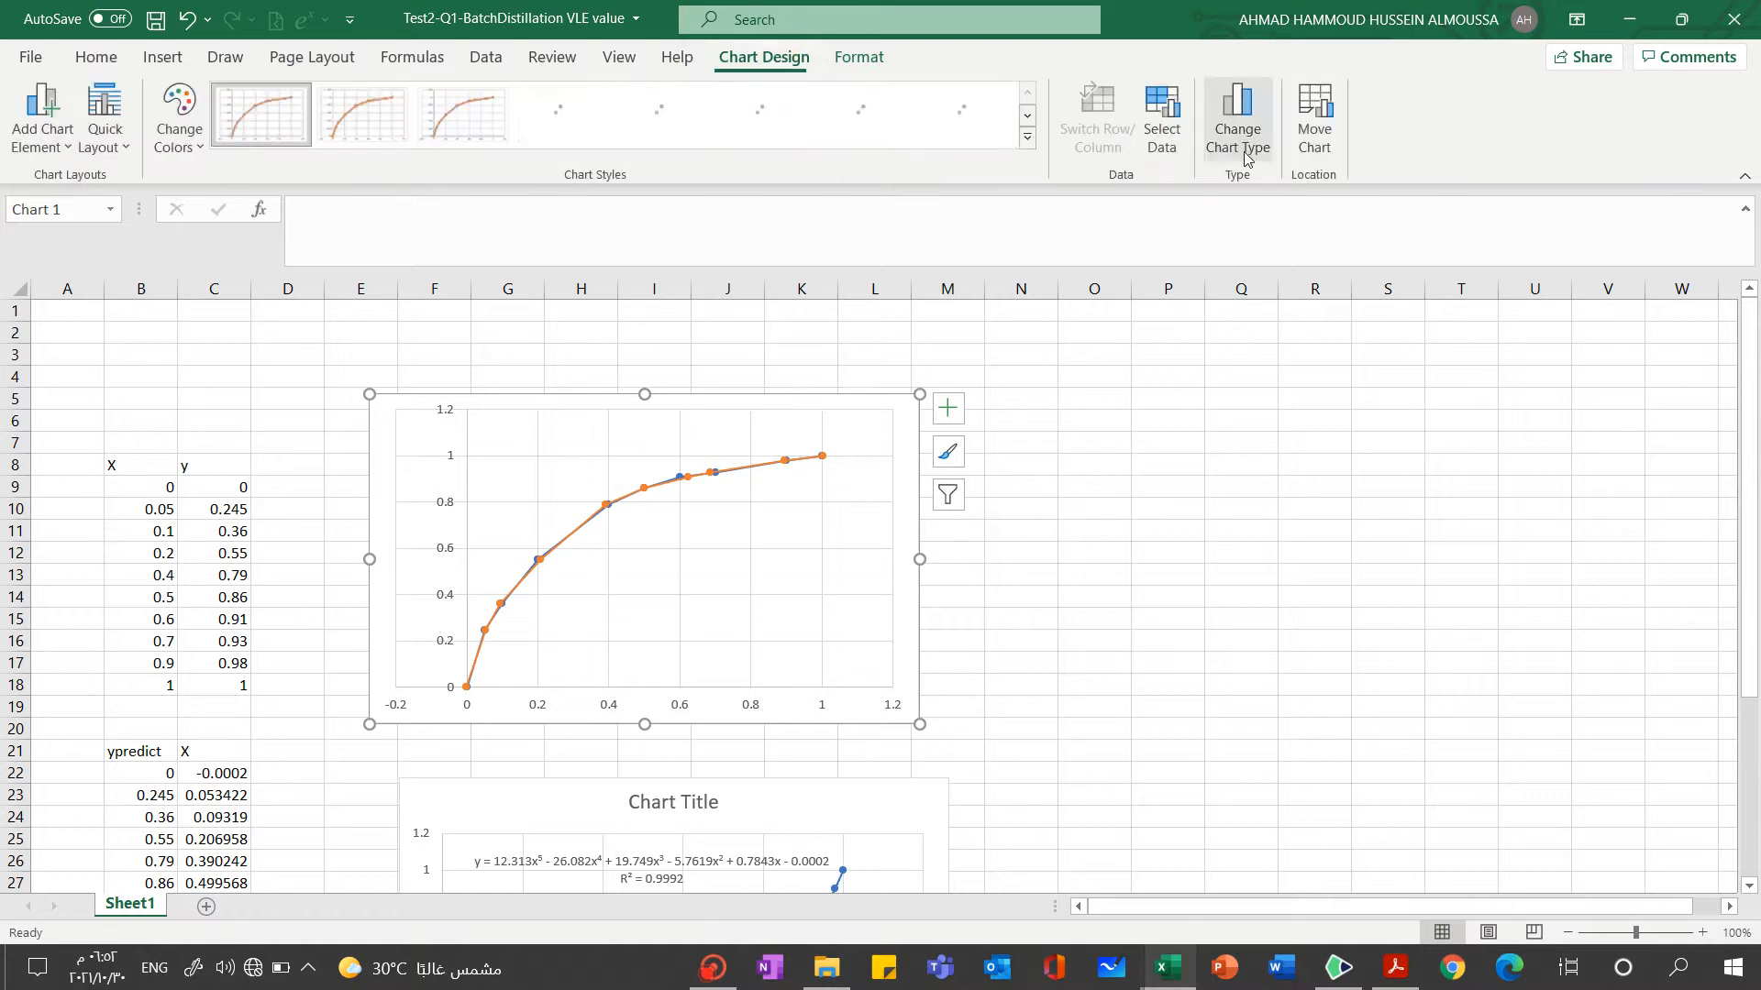
left_click(1161, 151)
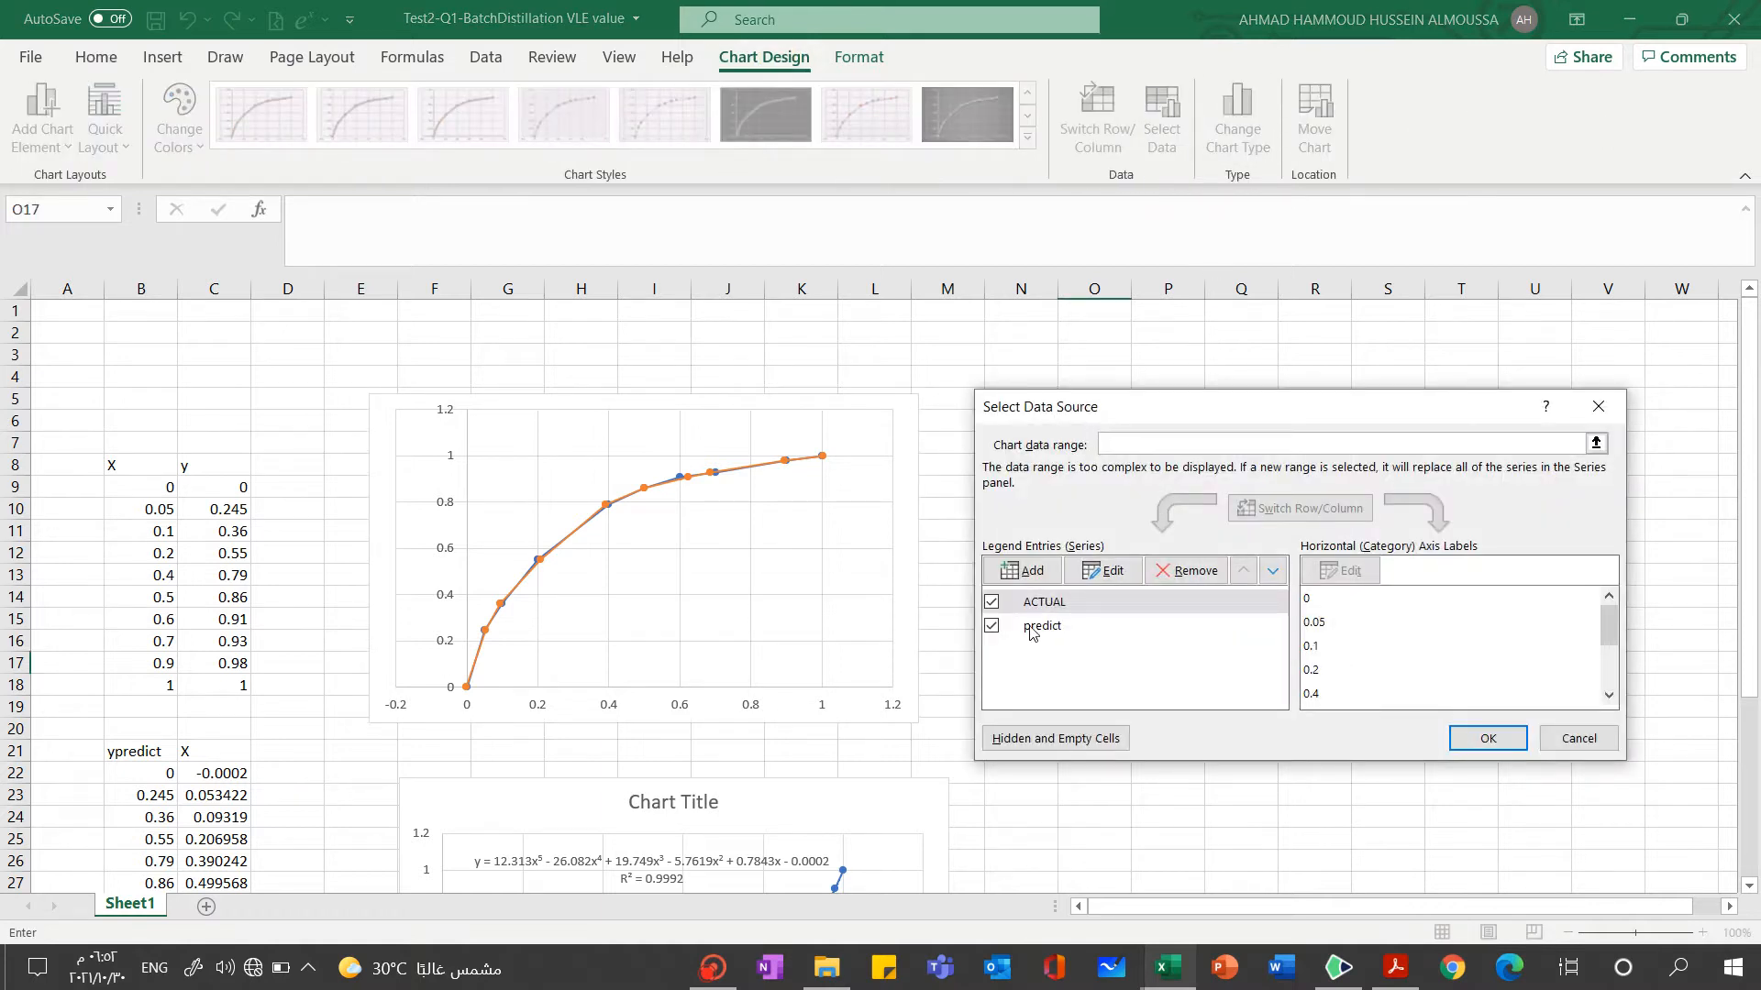
left_click(992, 626)
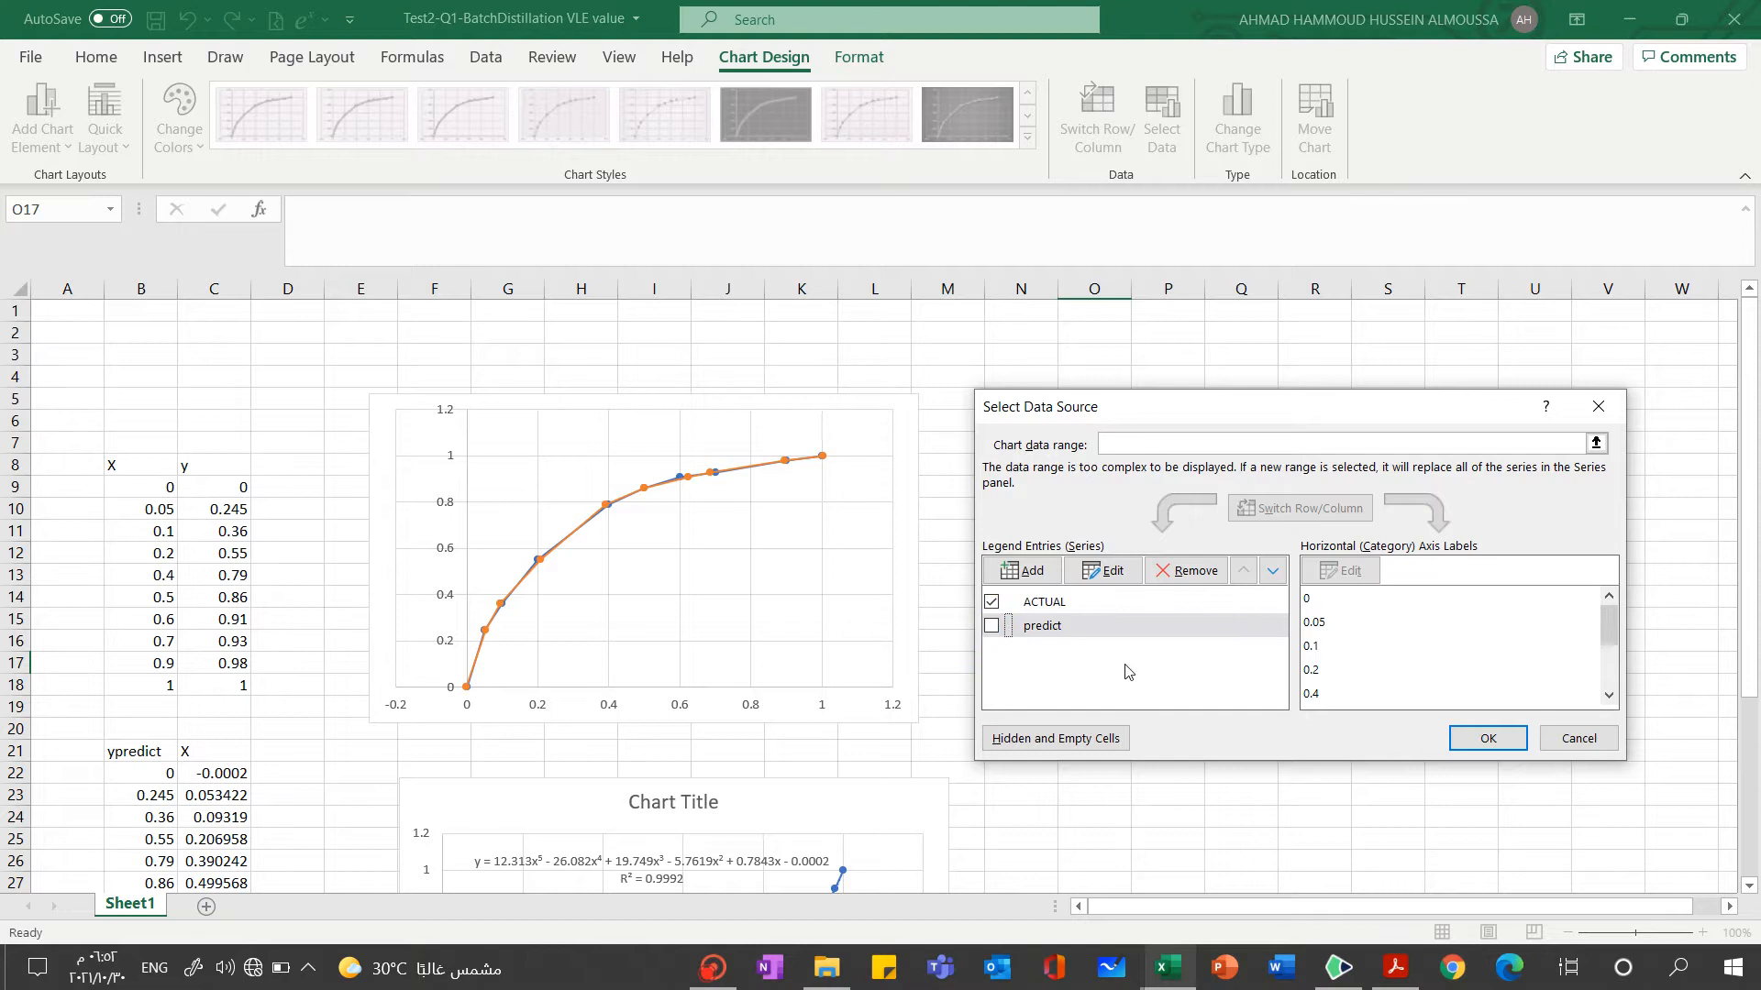
left_click(1488, 739)
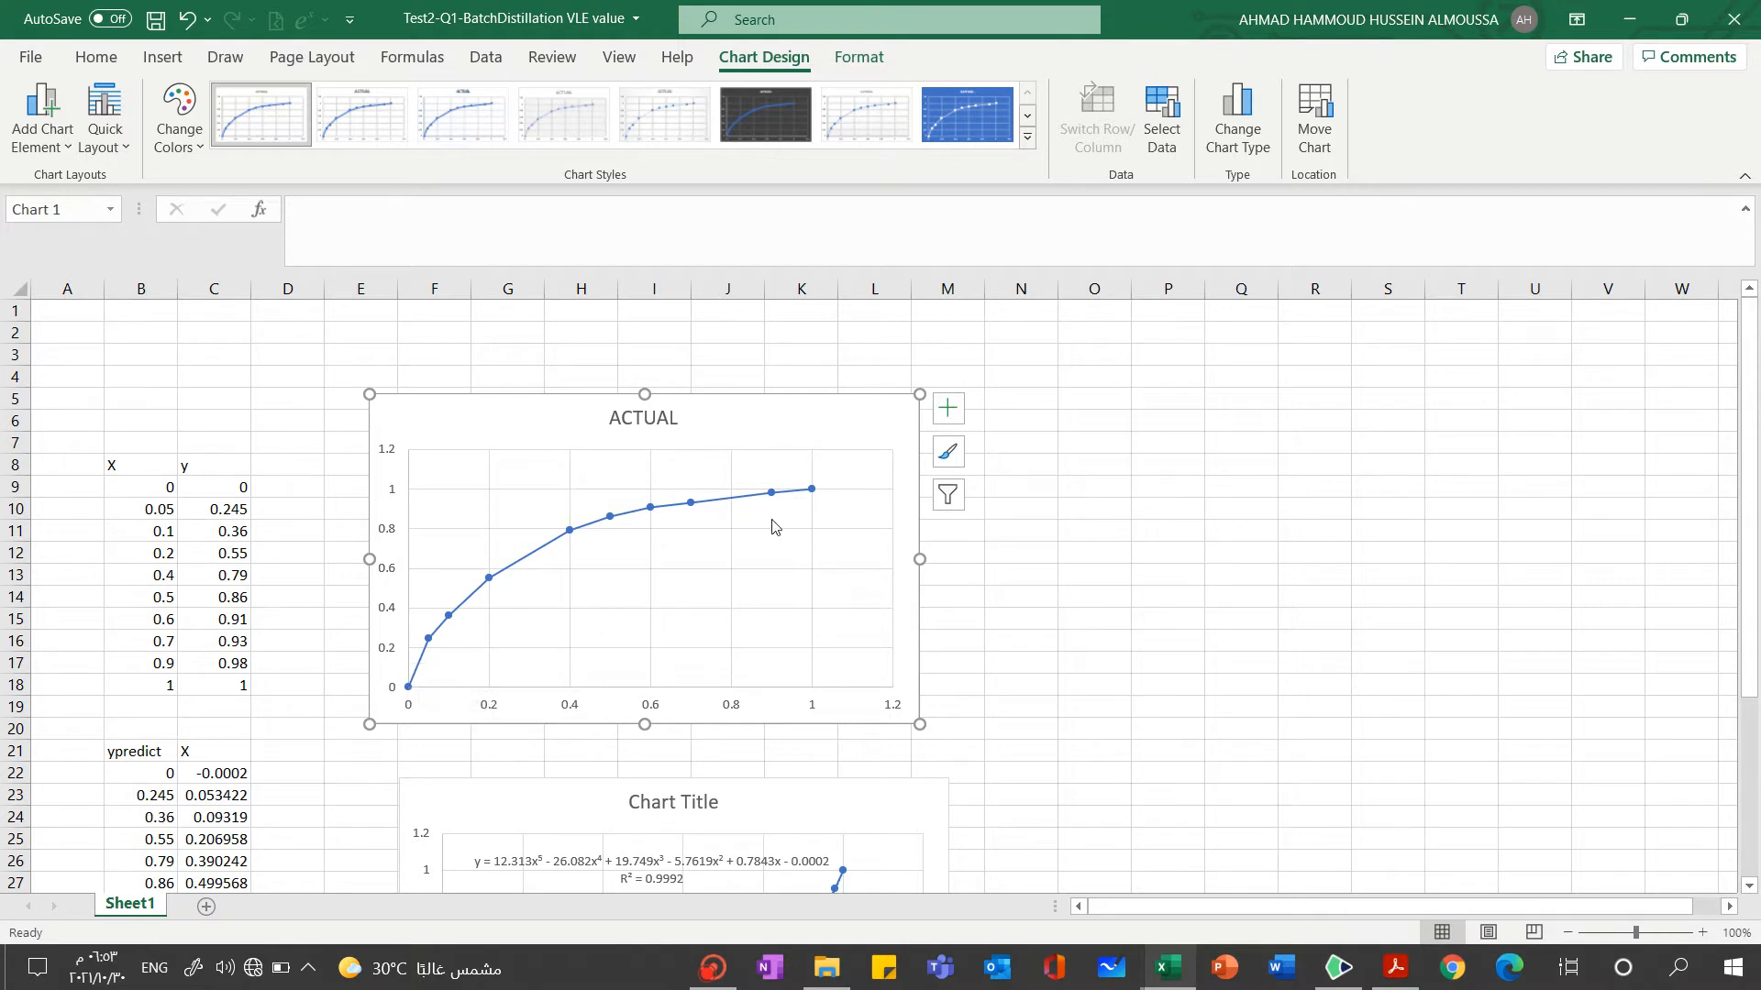
Fill O11:O21 with values from 0 to 1 in steps of 0.1 and copy them across to P11:P21
left_click(1245, 526)
left_click(1130, 526)
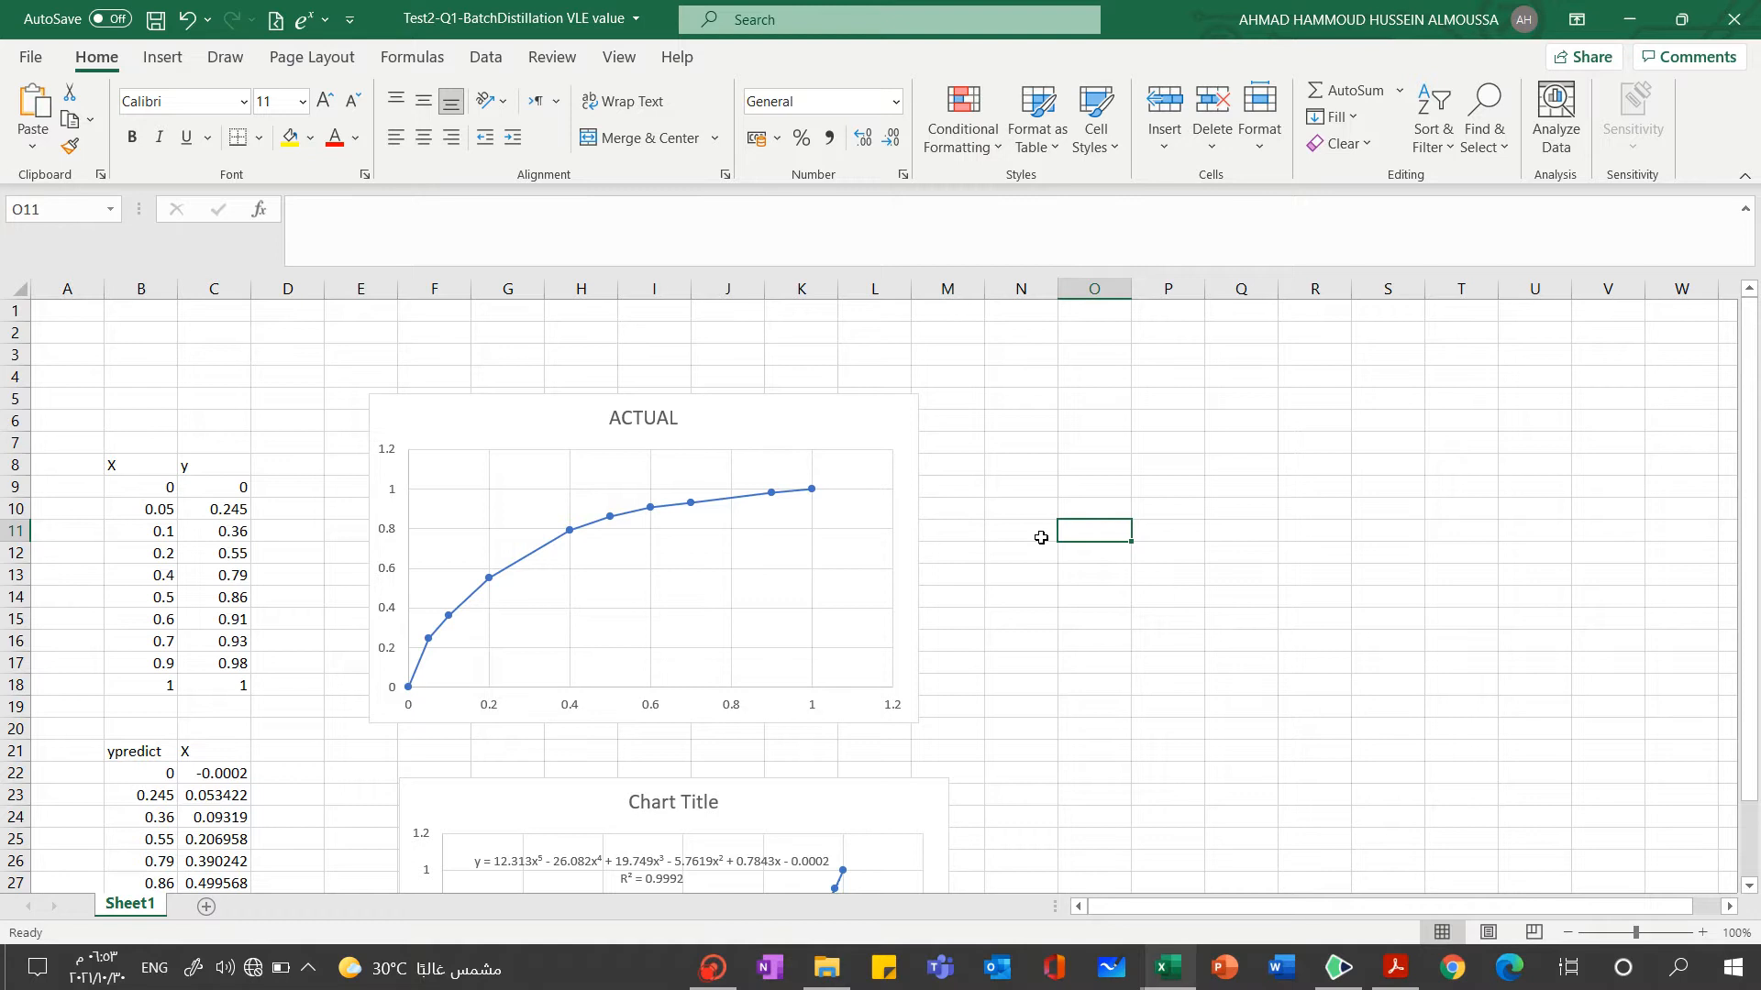
type("0")
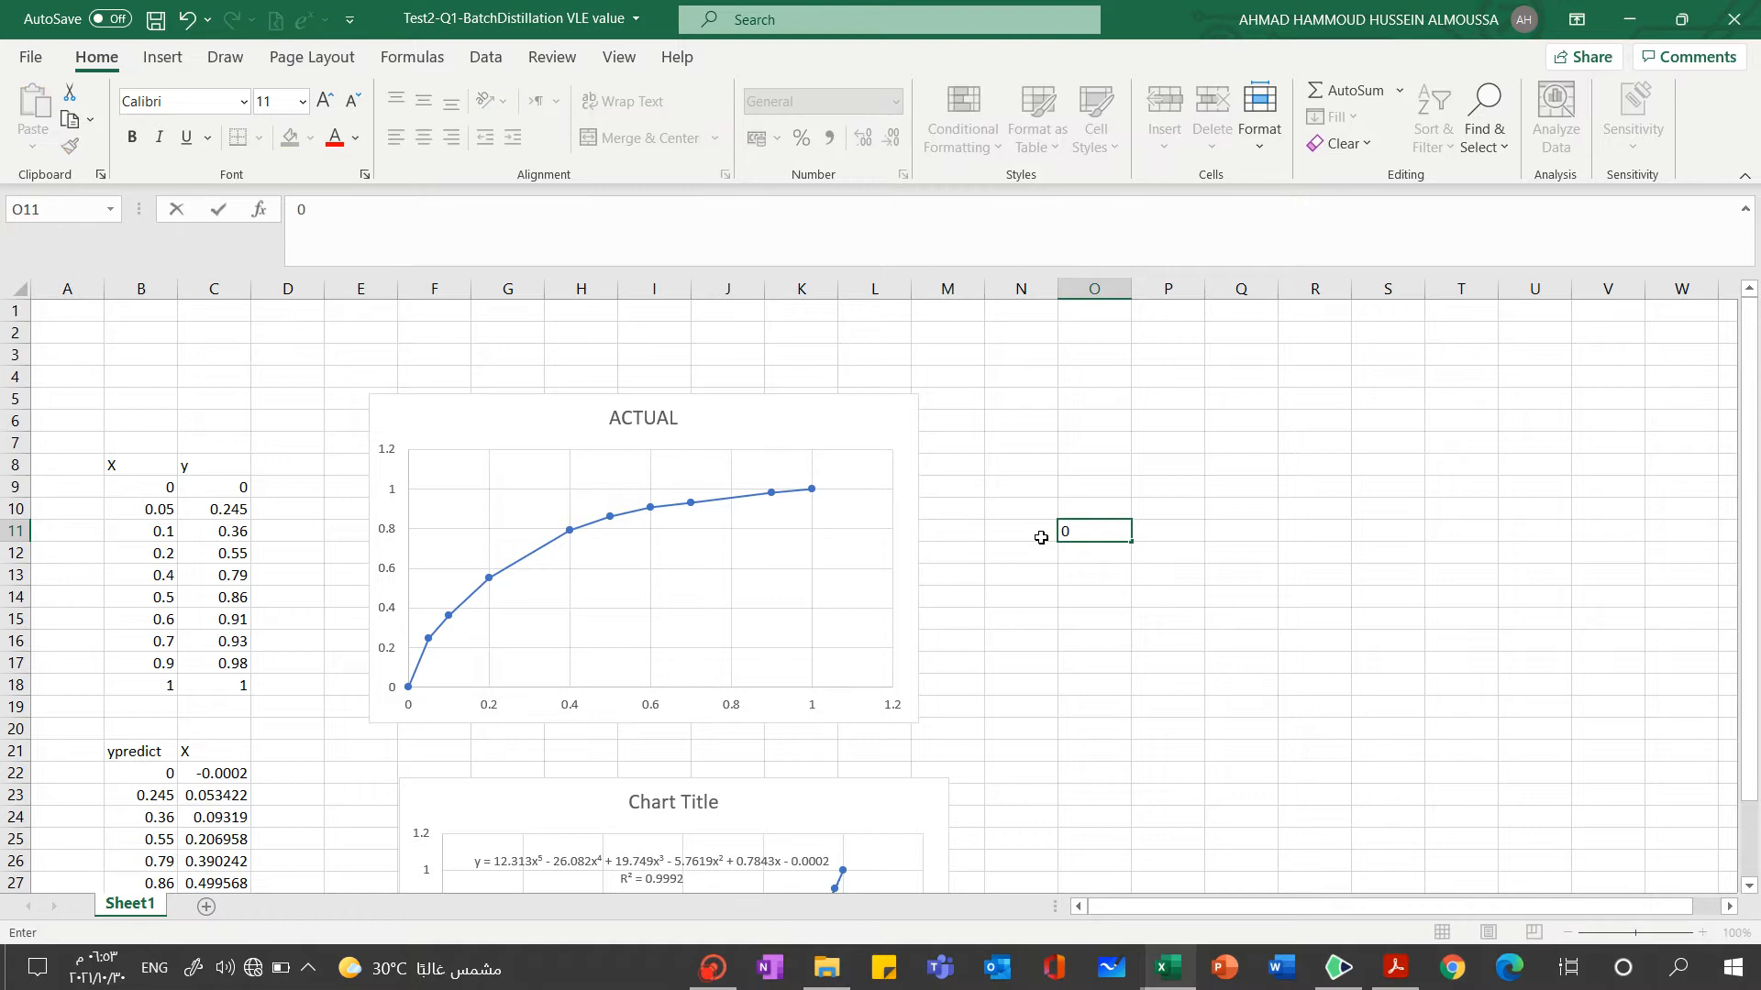
key("Return")
type("0.1")
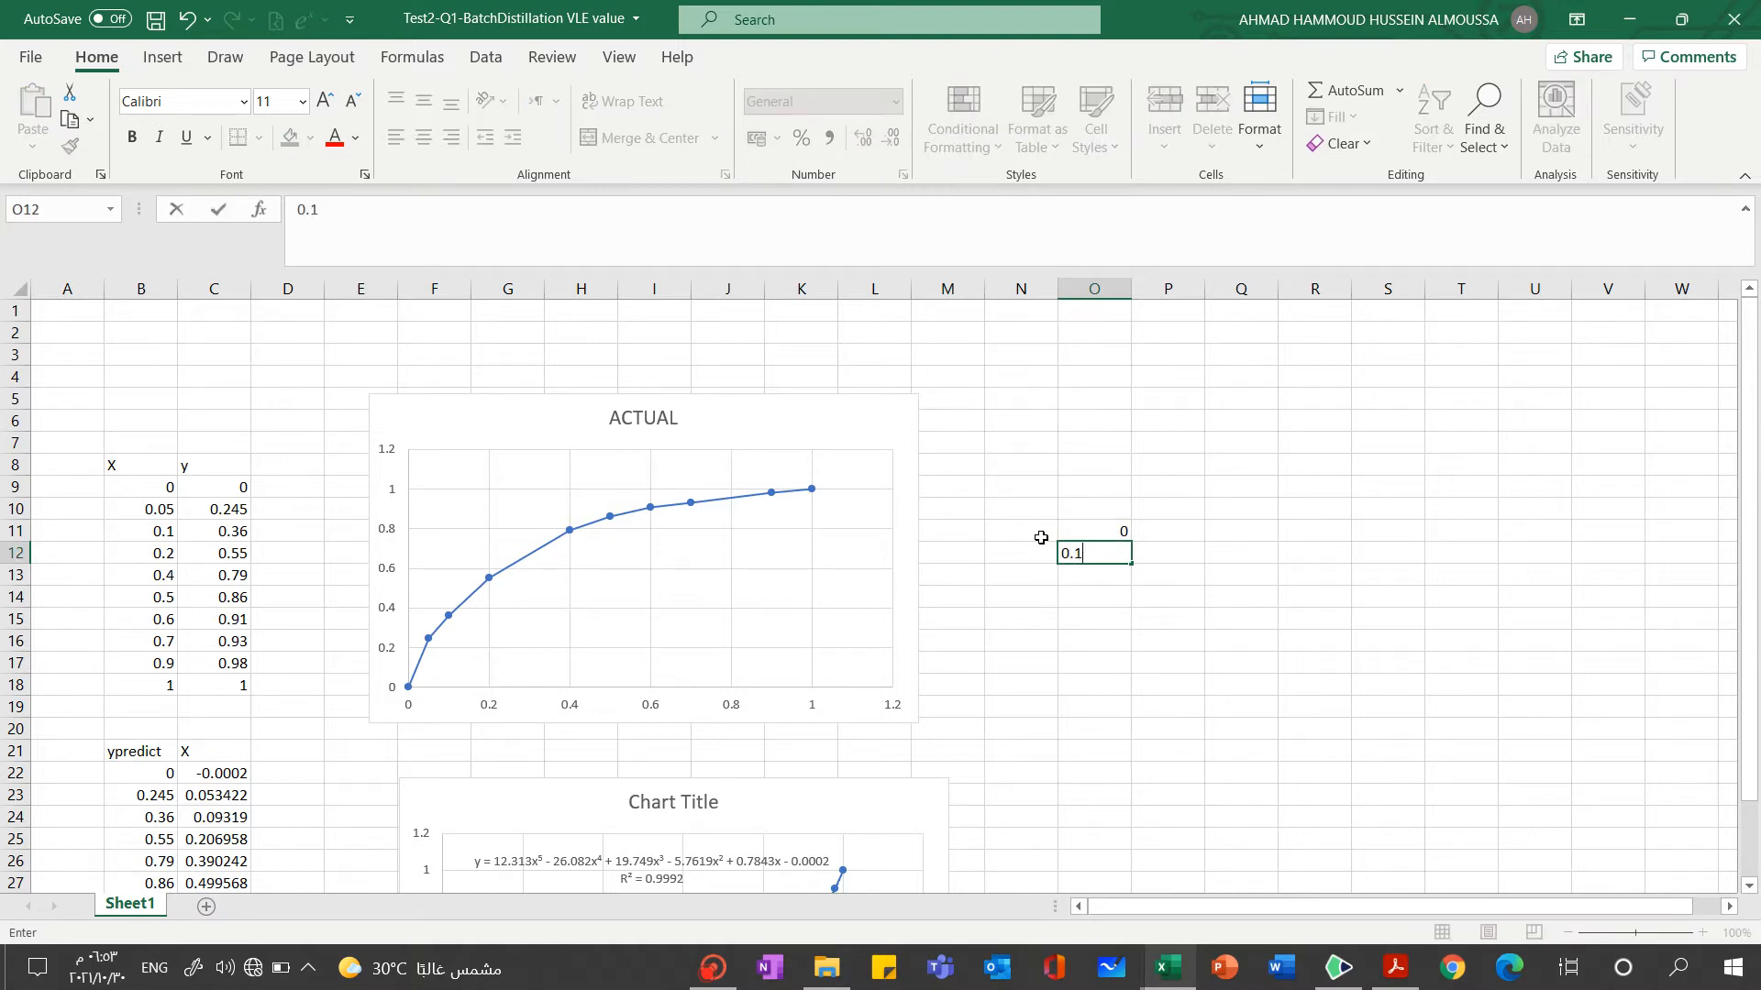
key("Return")
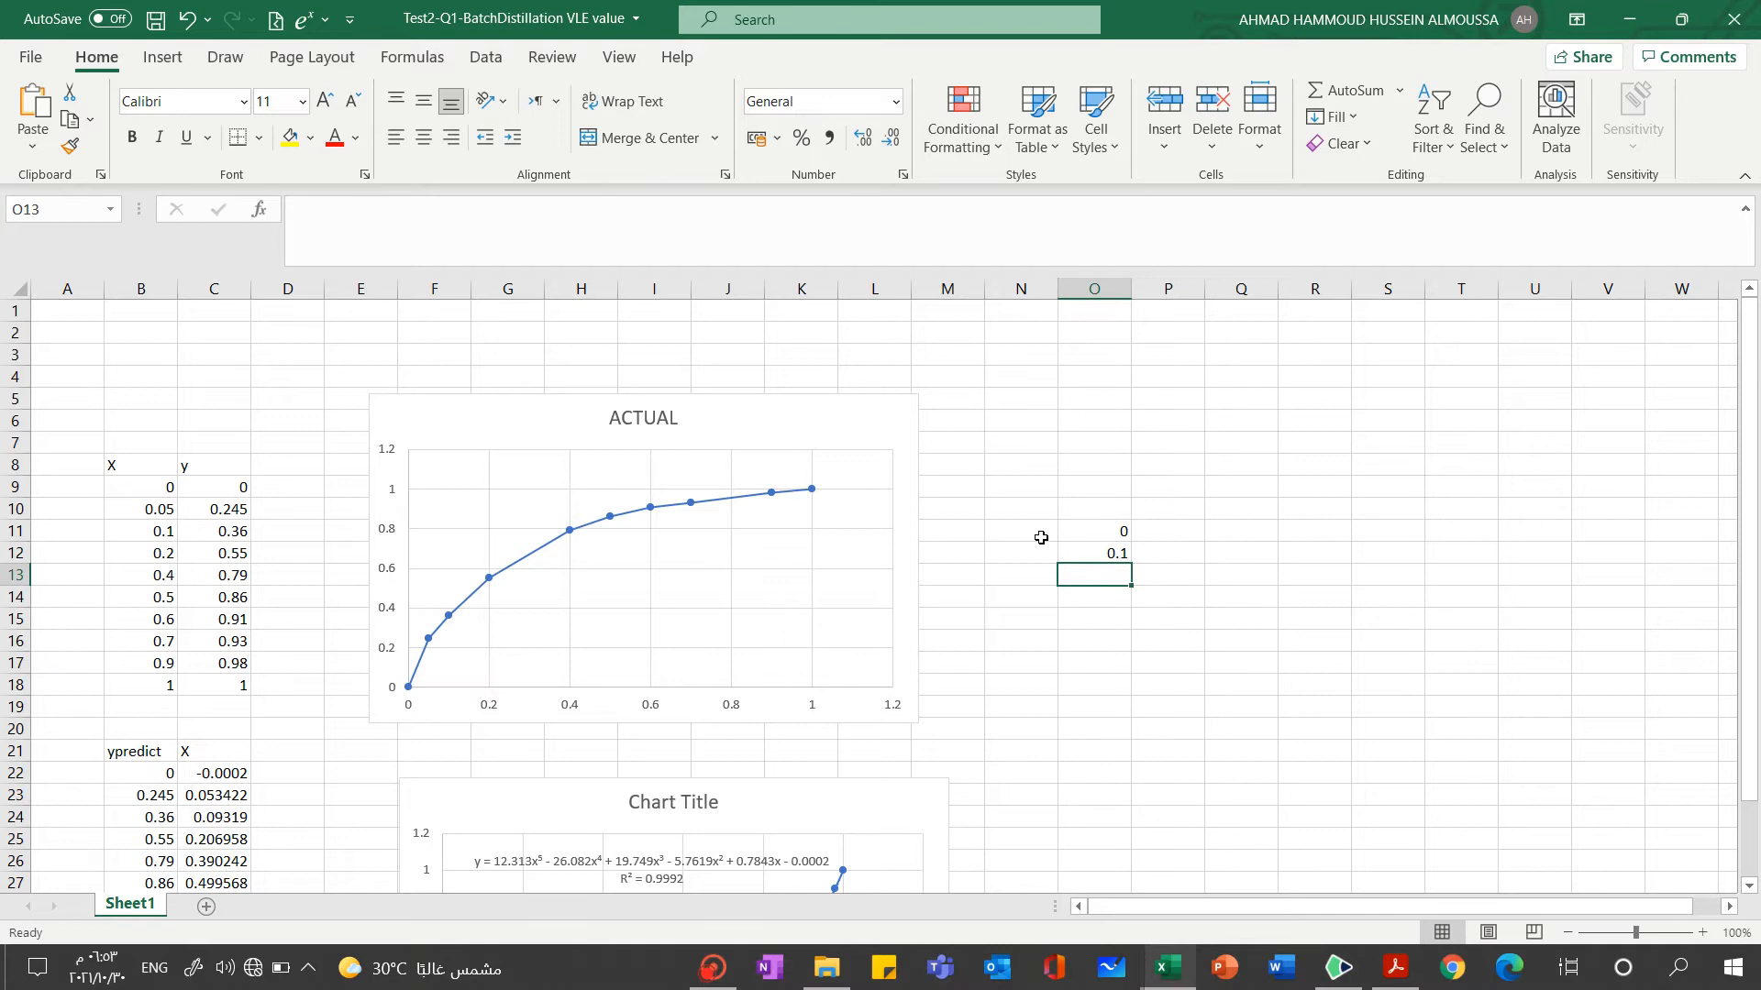
type("0.2")
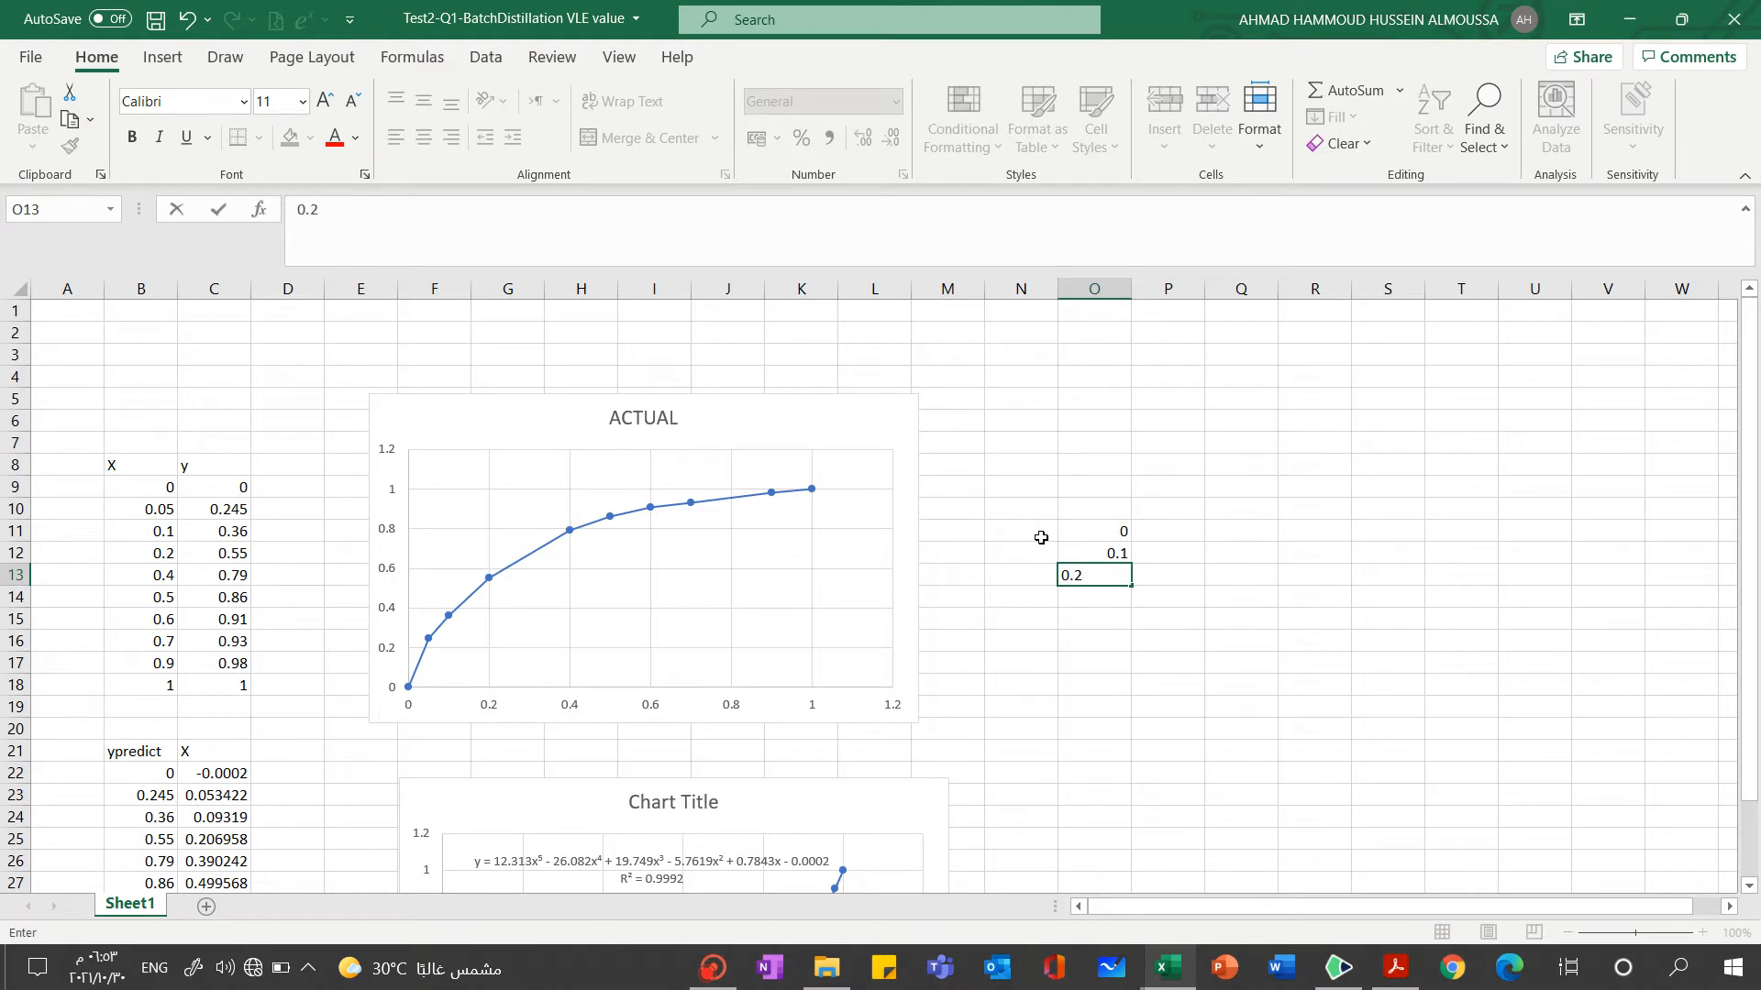
key("Return")
left_click_drag(1097, 535, 1187, 771)
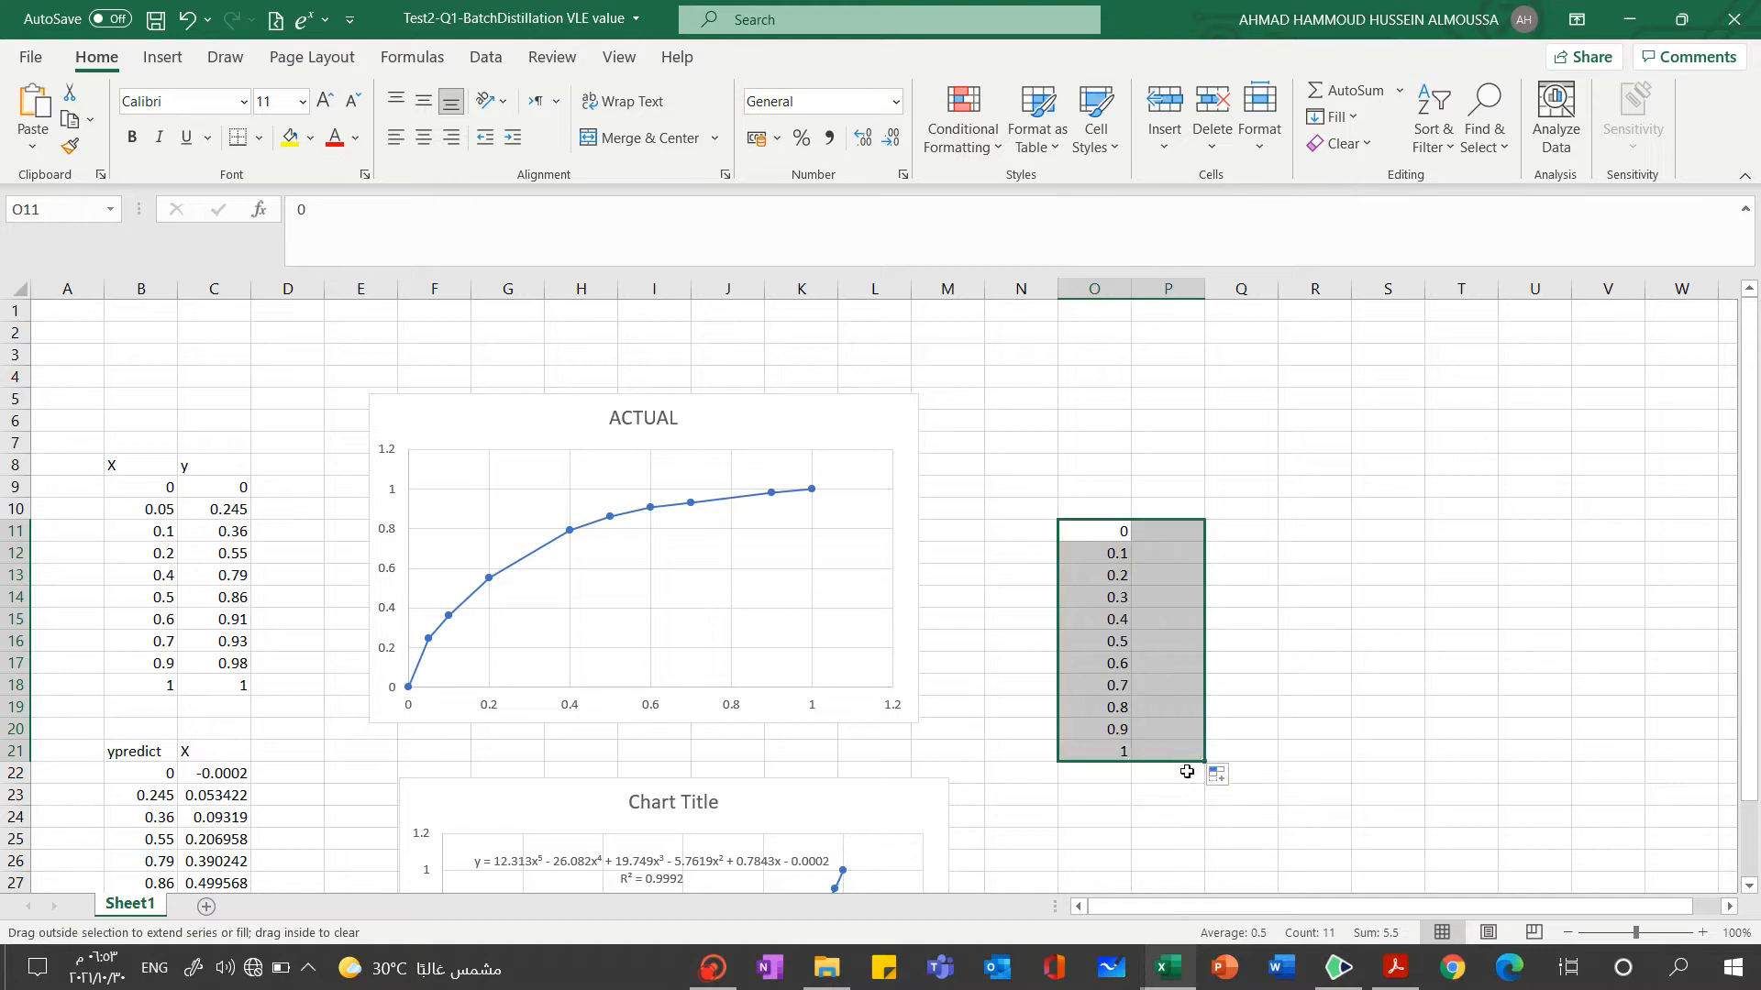
left_click(1309, 619)
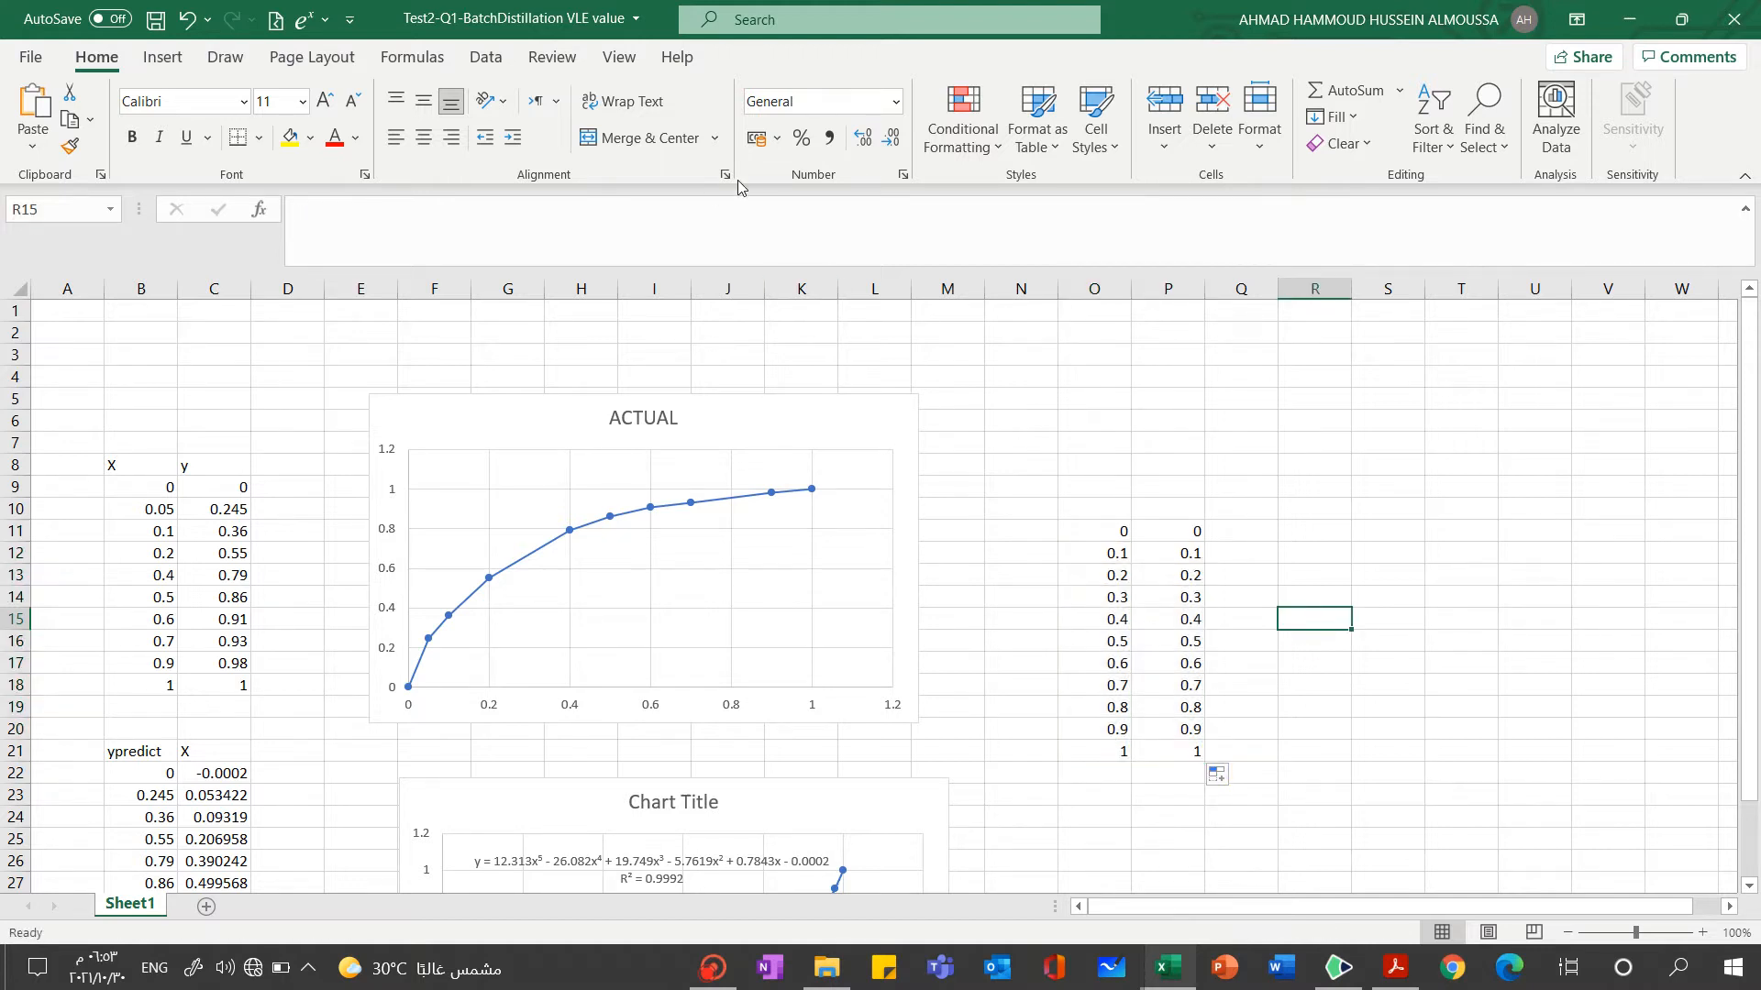
Add a chart series named qline to the equilibrium chart with O11:O21 as its X values
left_click(841, 420)
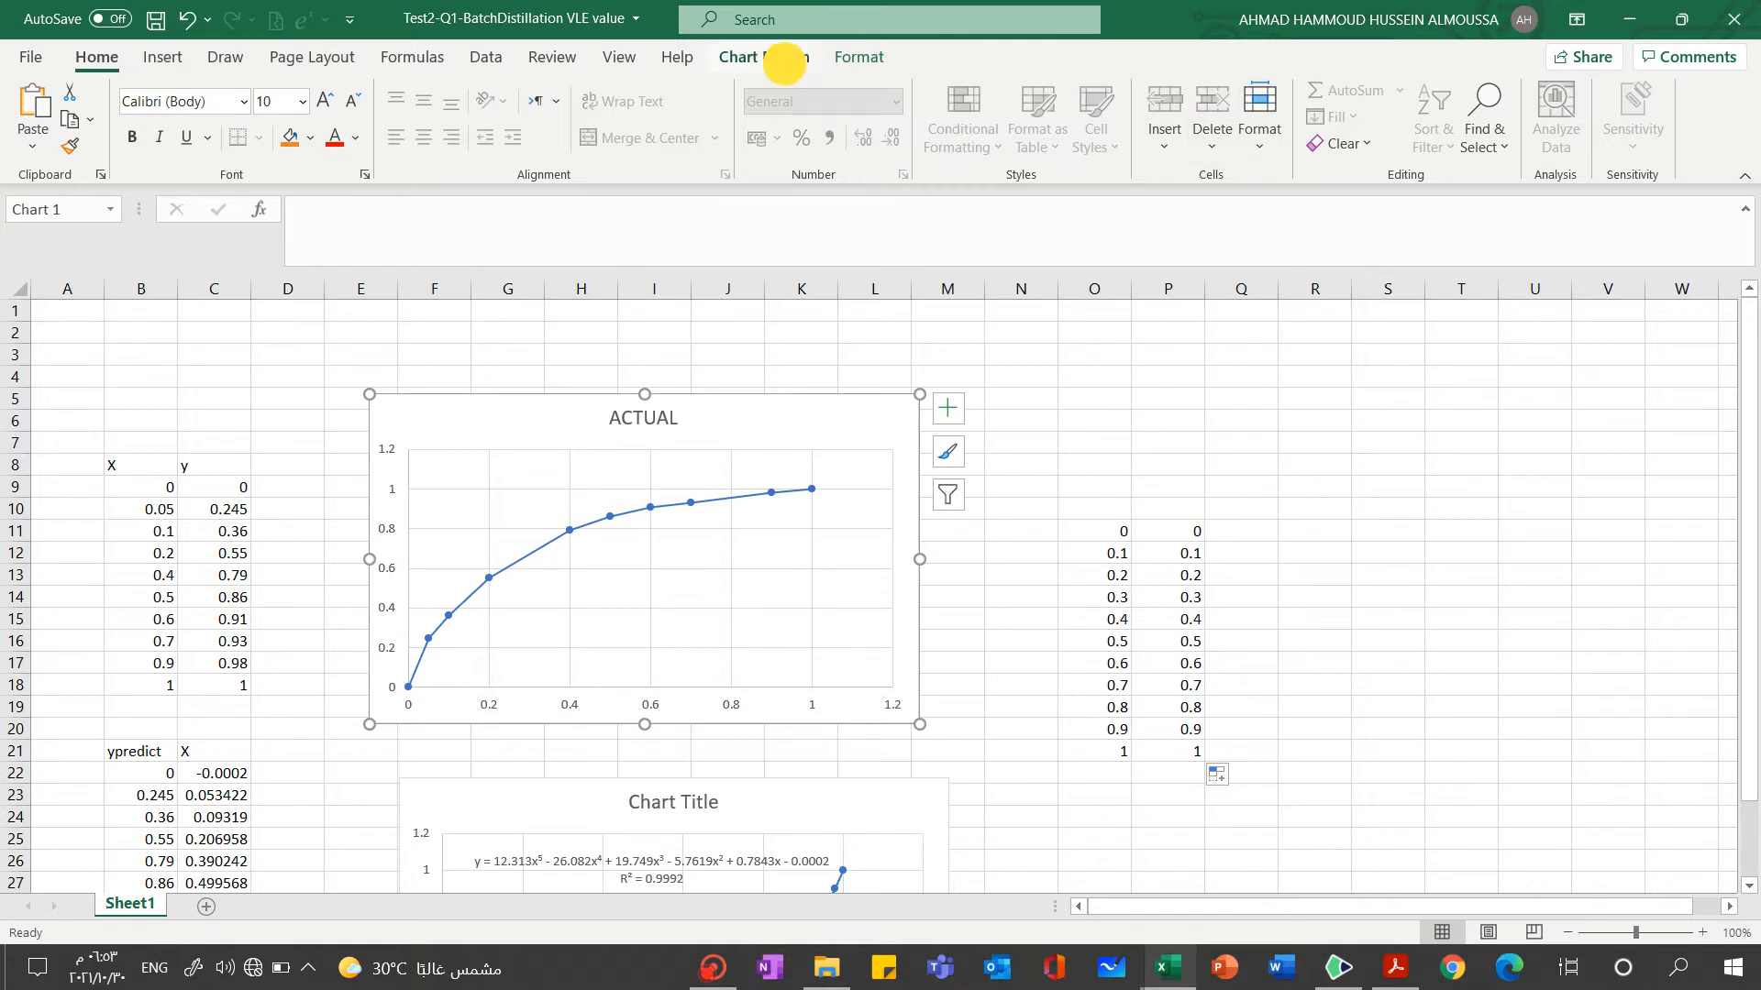
left_click(784, 59)
left_click(1162, 119)
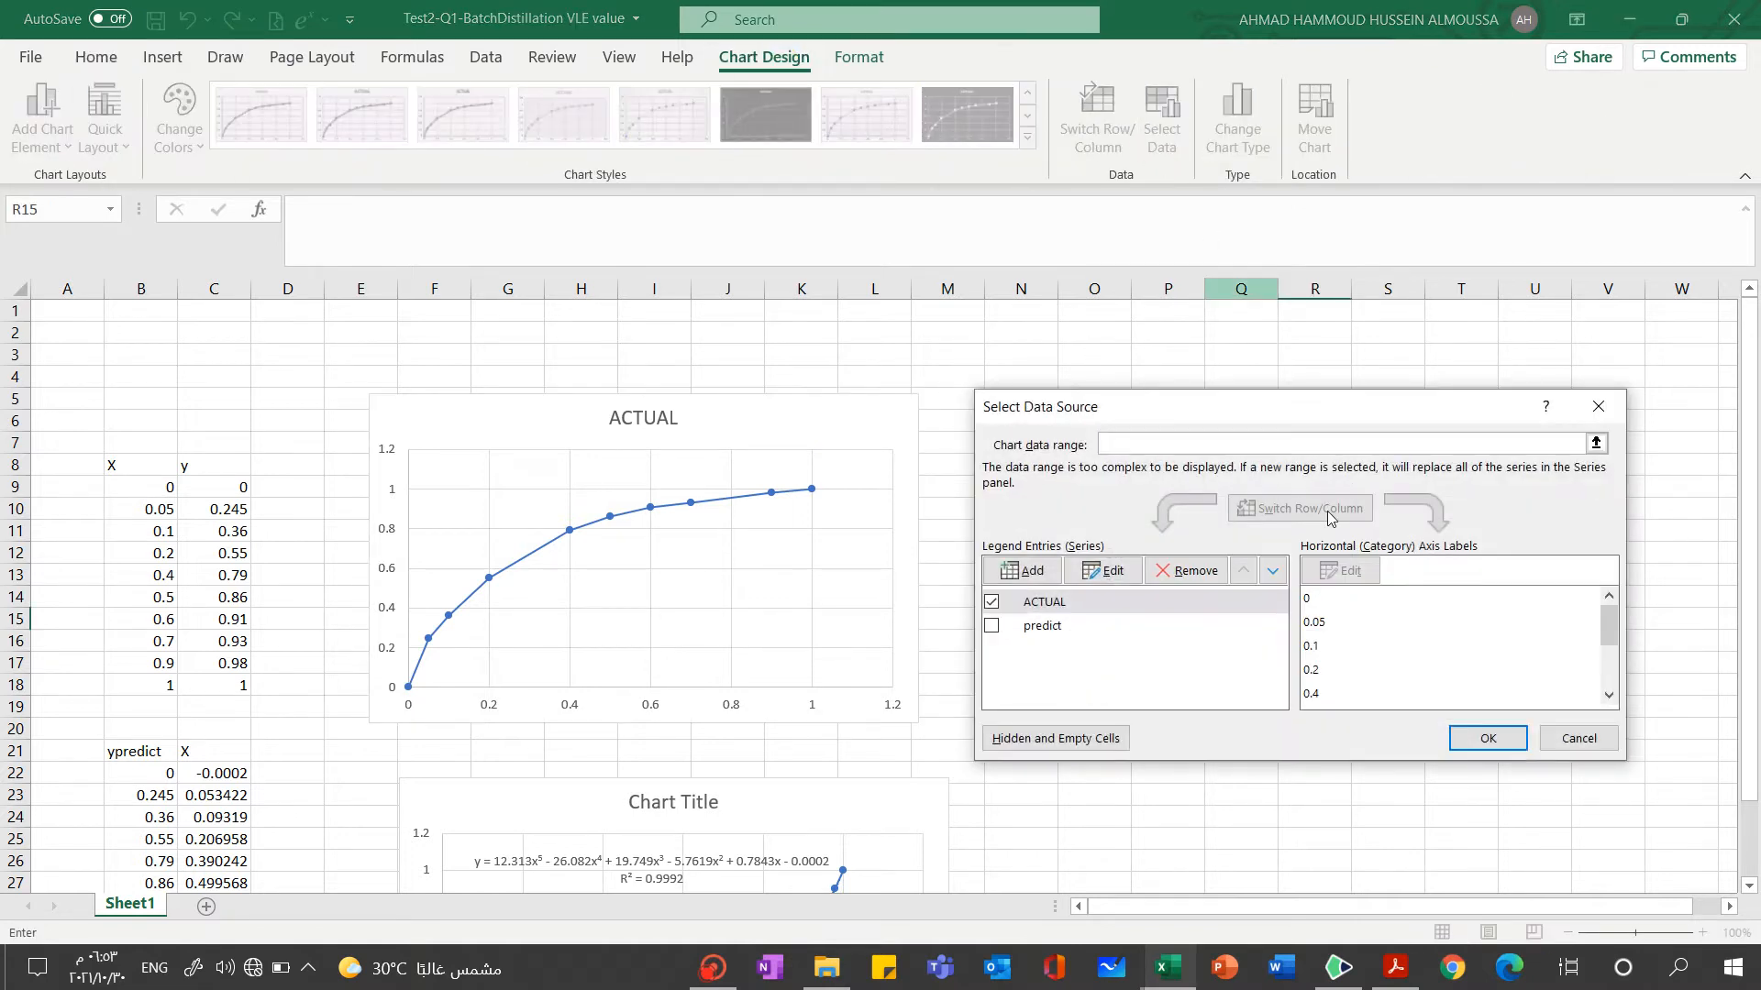
left_click(1022, 570)
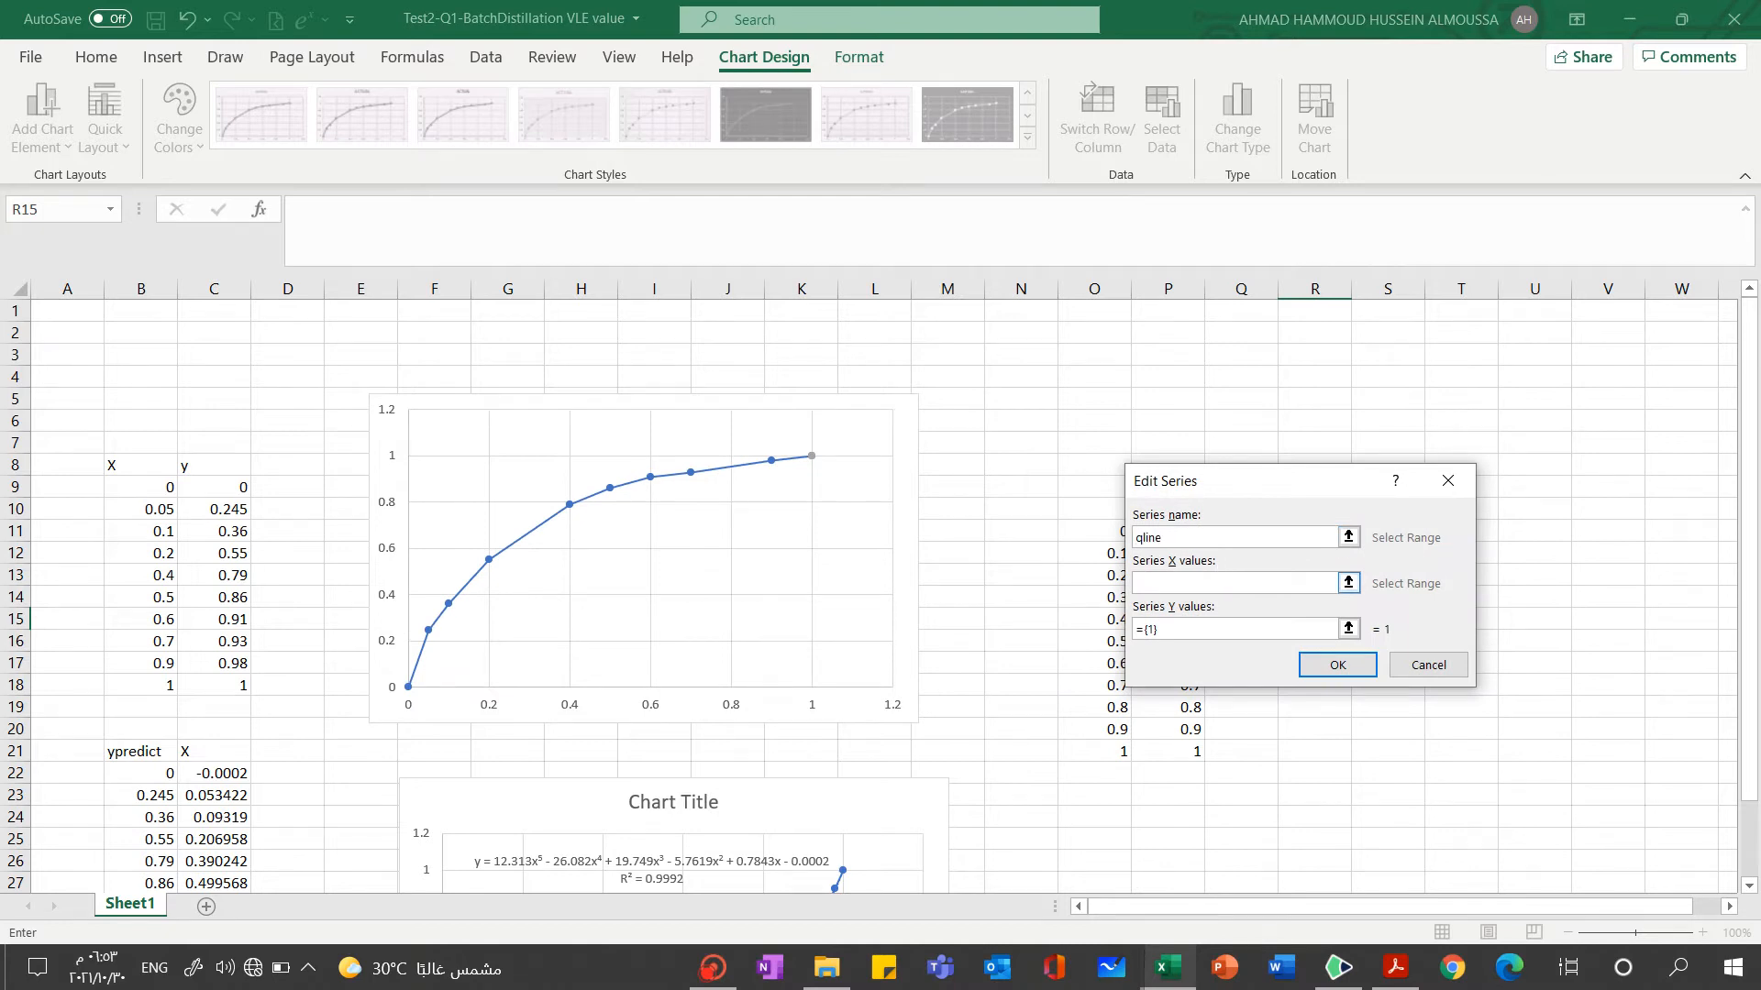
left_click(1349, 583)
left_click_drag(1104, 530, 1110, 754)
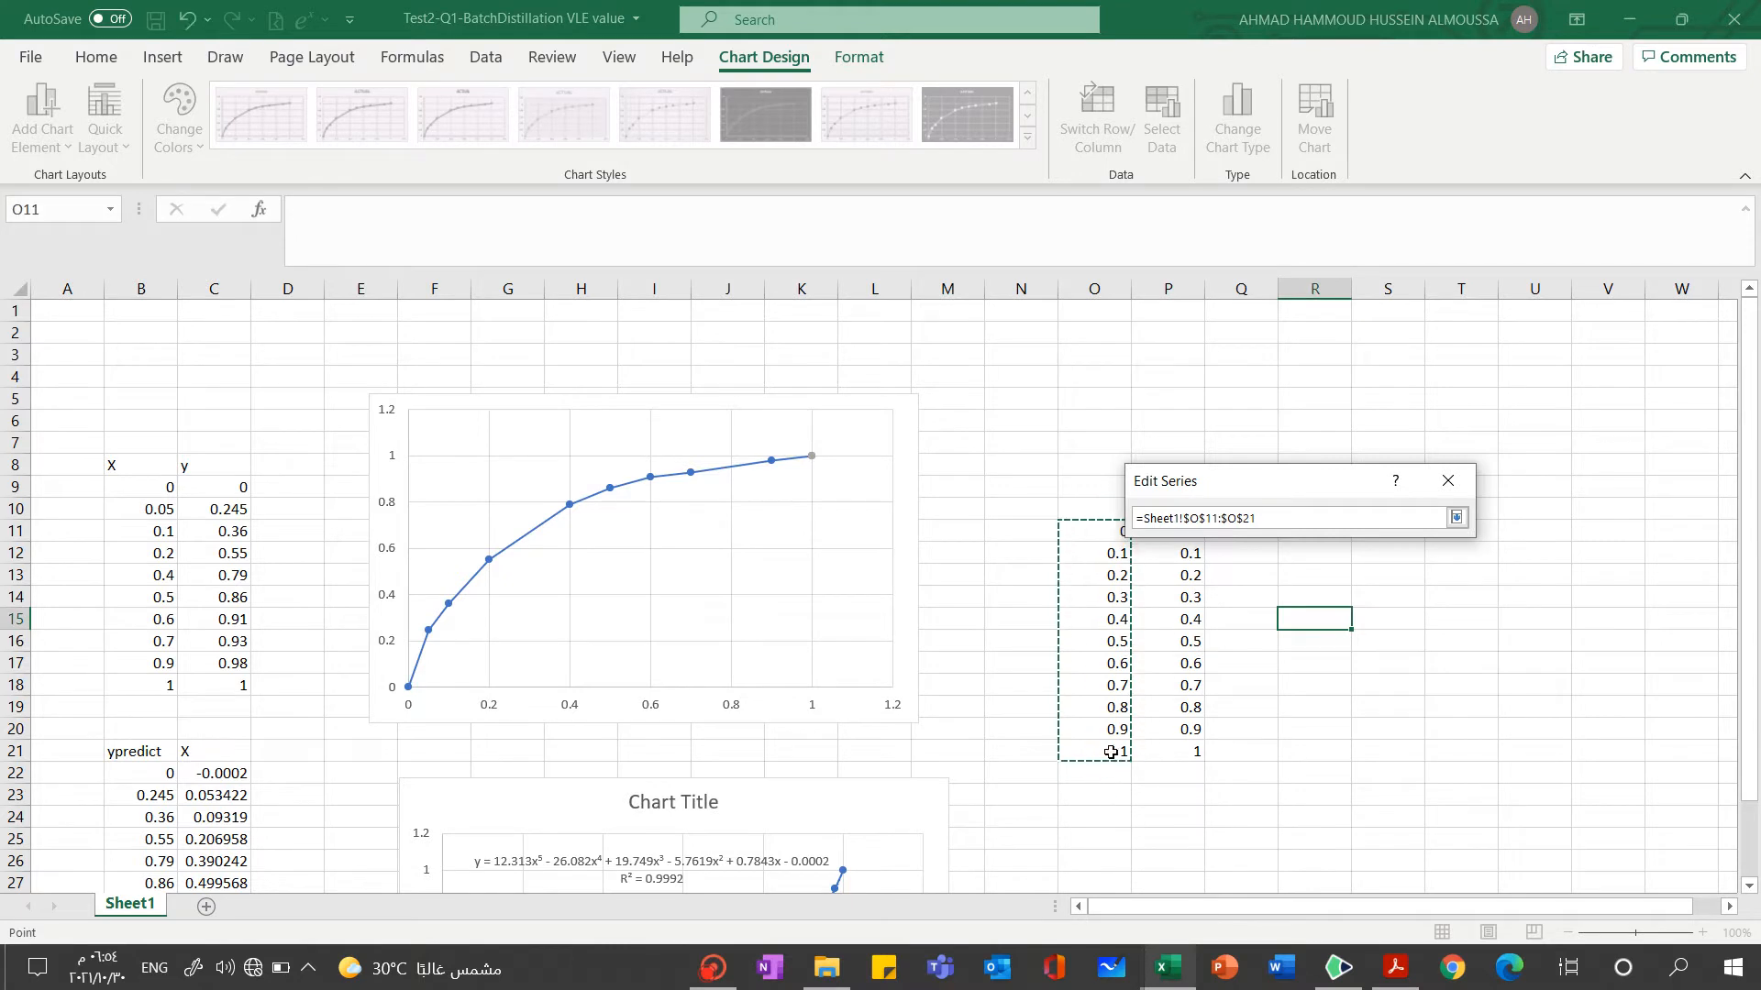
left_click(1456, 519)
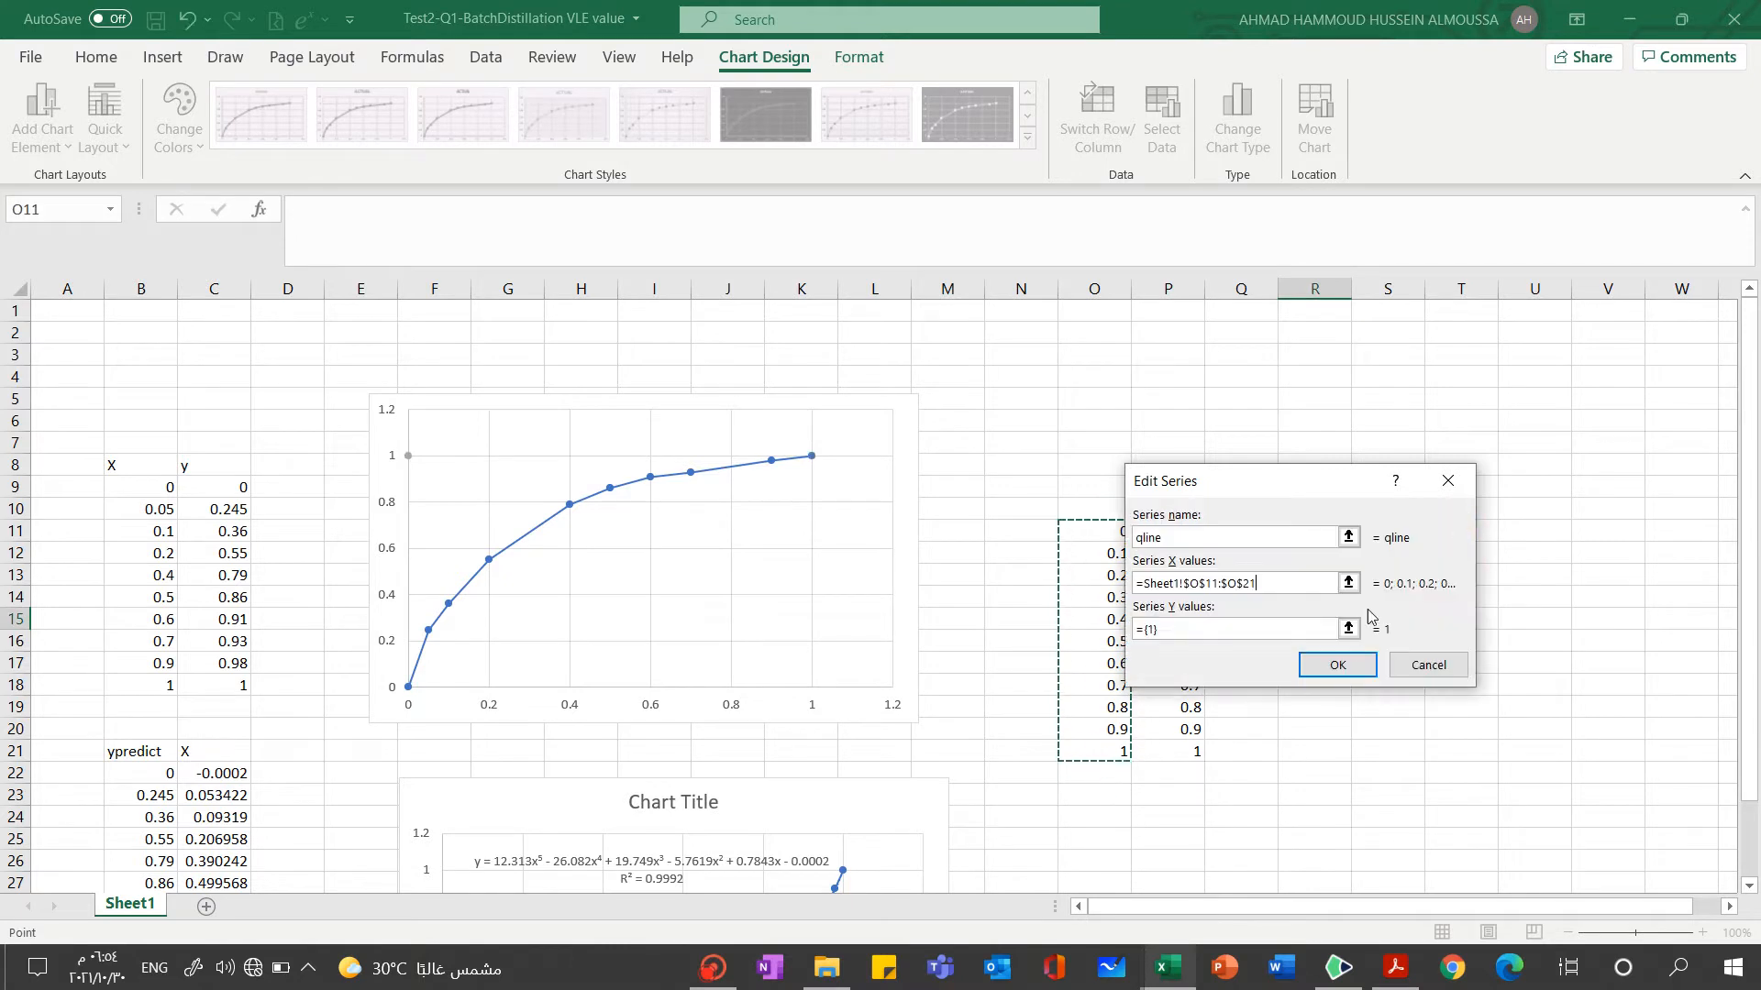
Set the Y values of the qline series to P11:P21 and apply the chart's data source changes
left_click(1348, 629)
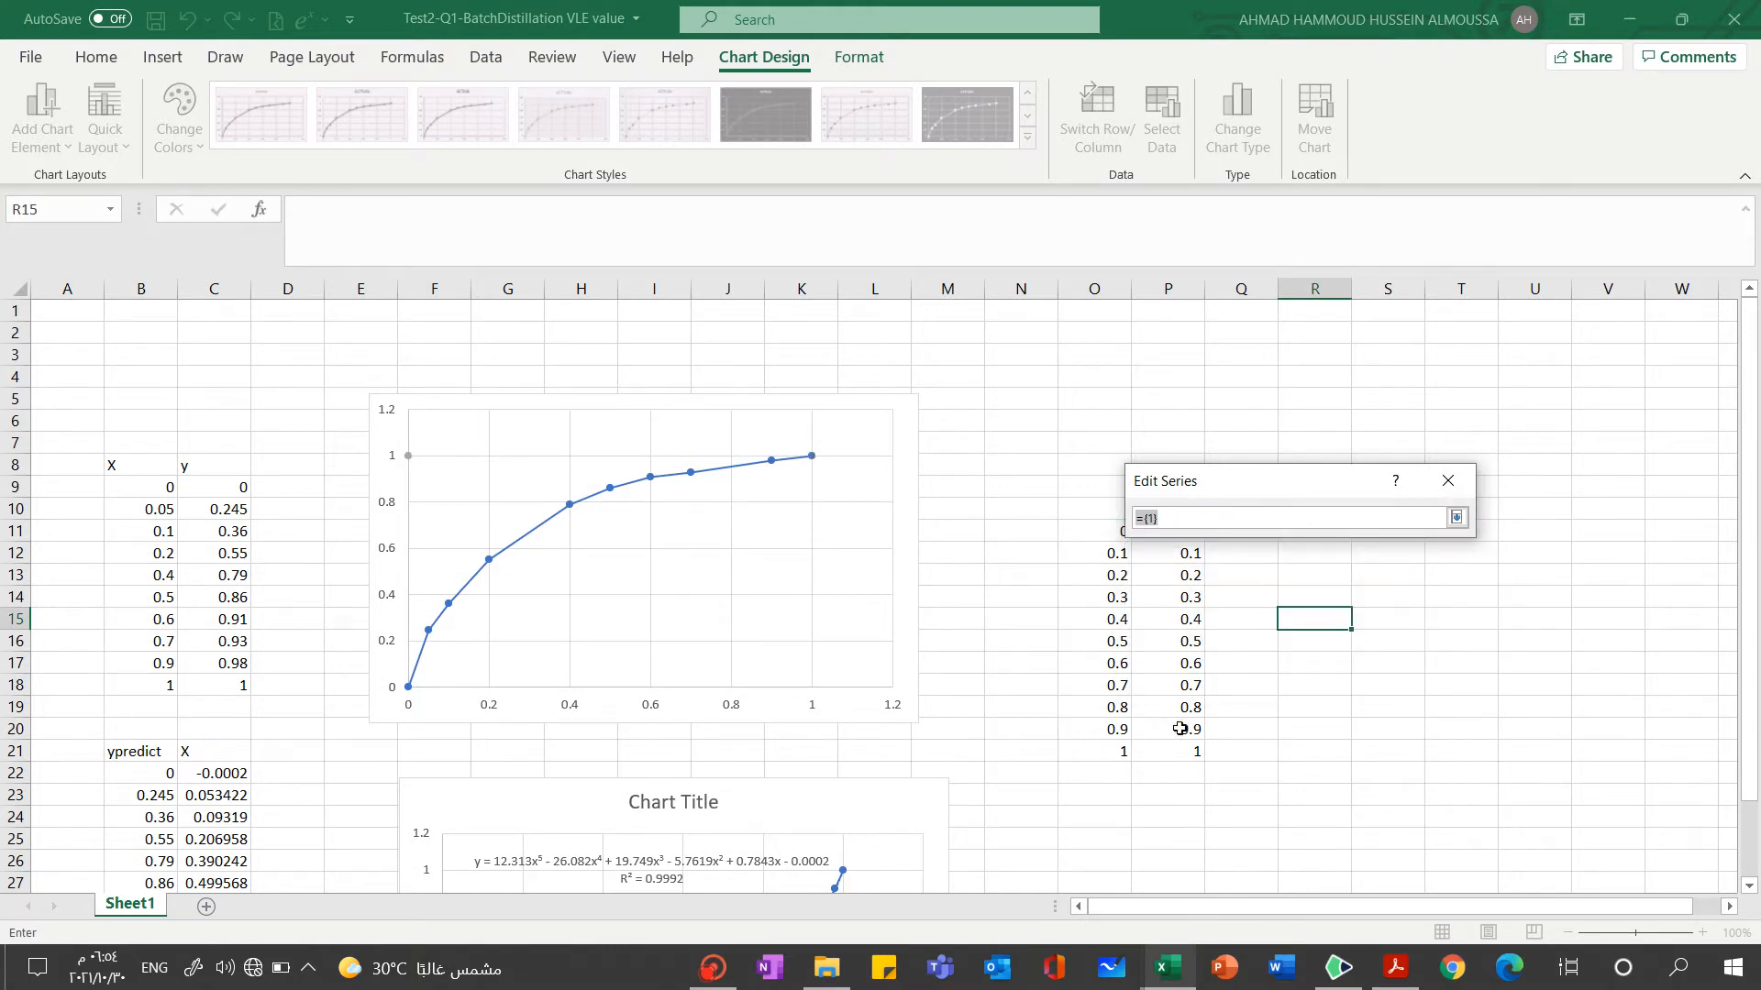
left_click_drag(1178, 754, 1181, 530)
left_click(1464, 520)
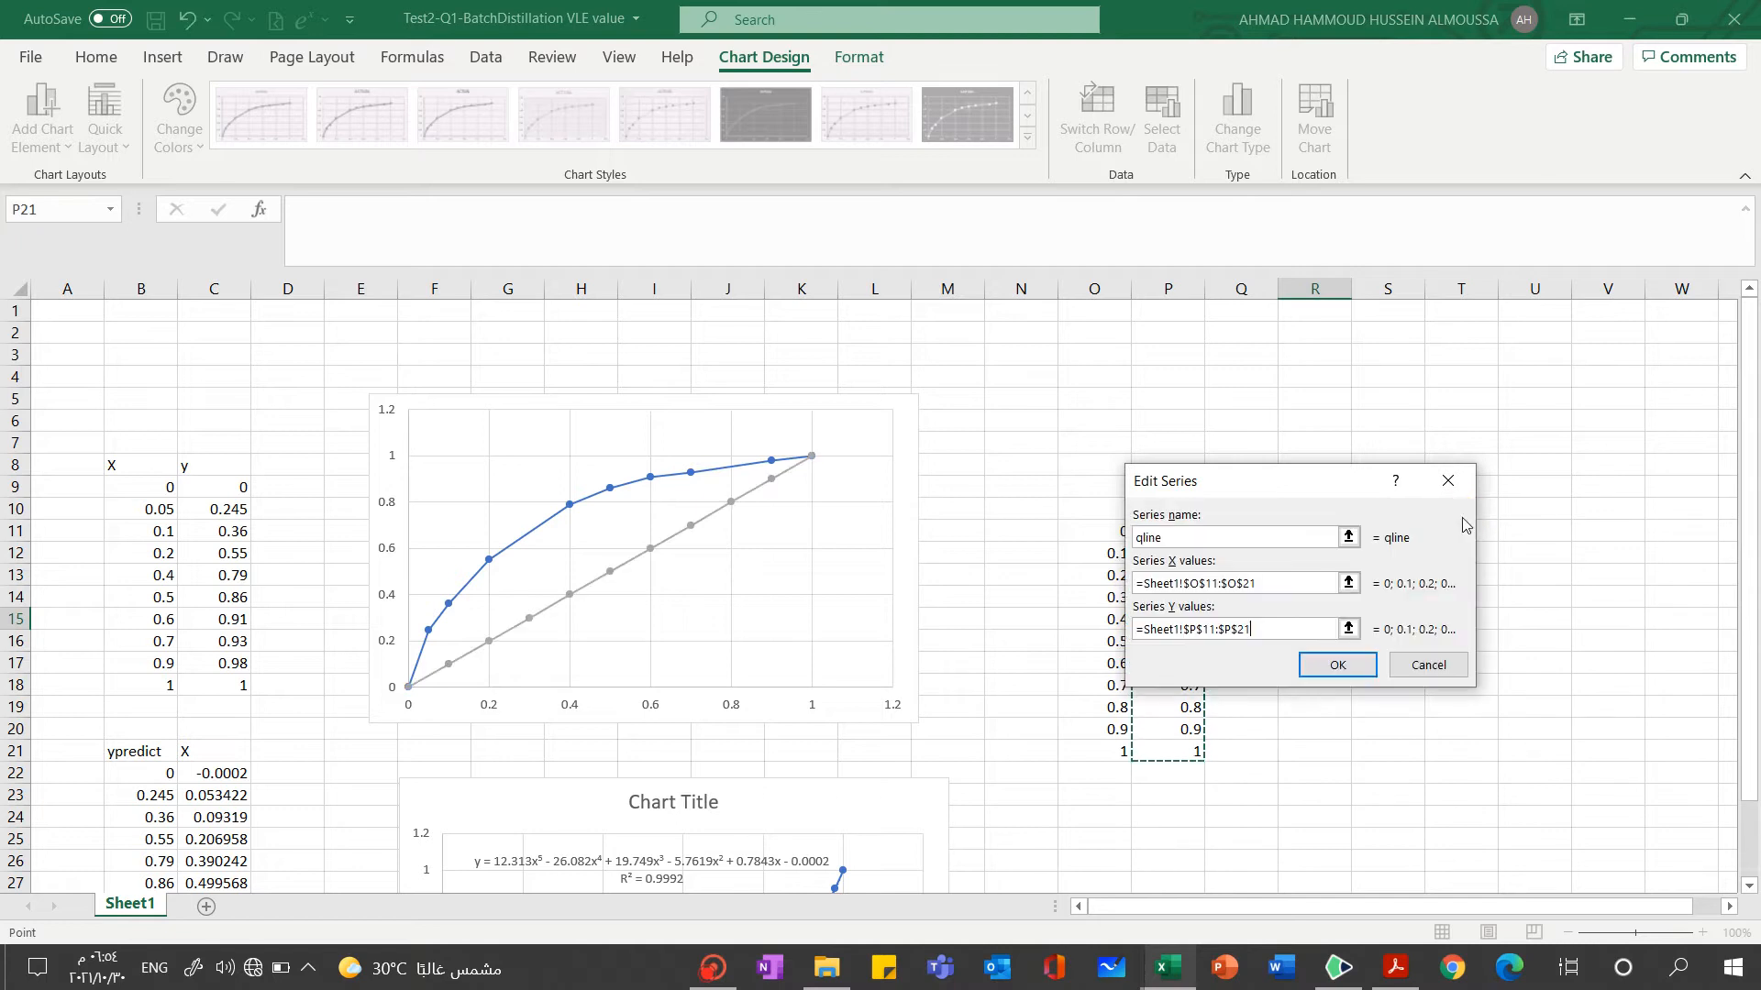
left_click(1337, 666)
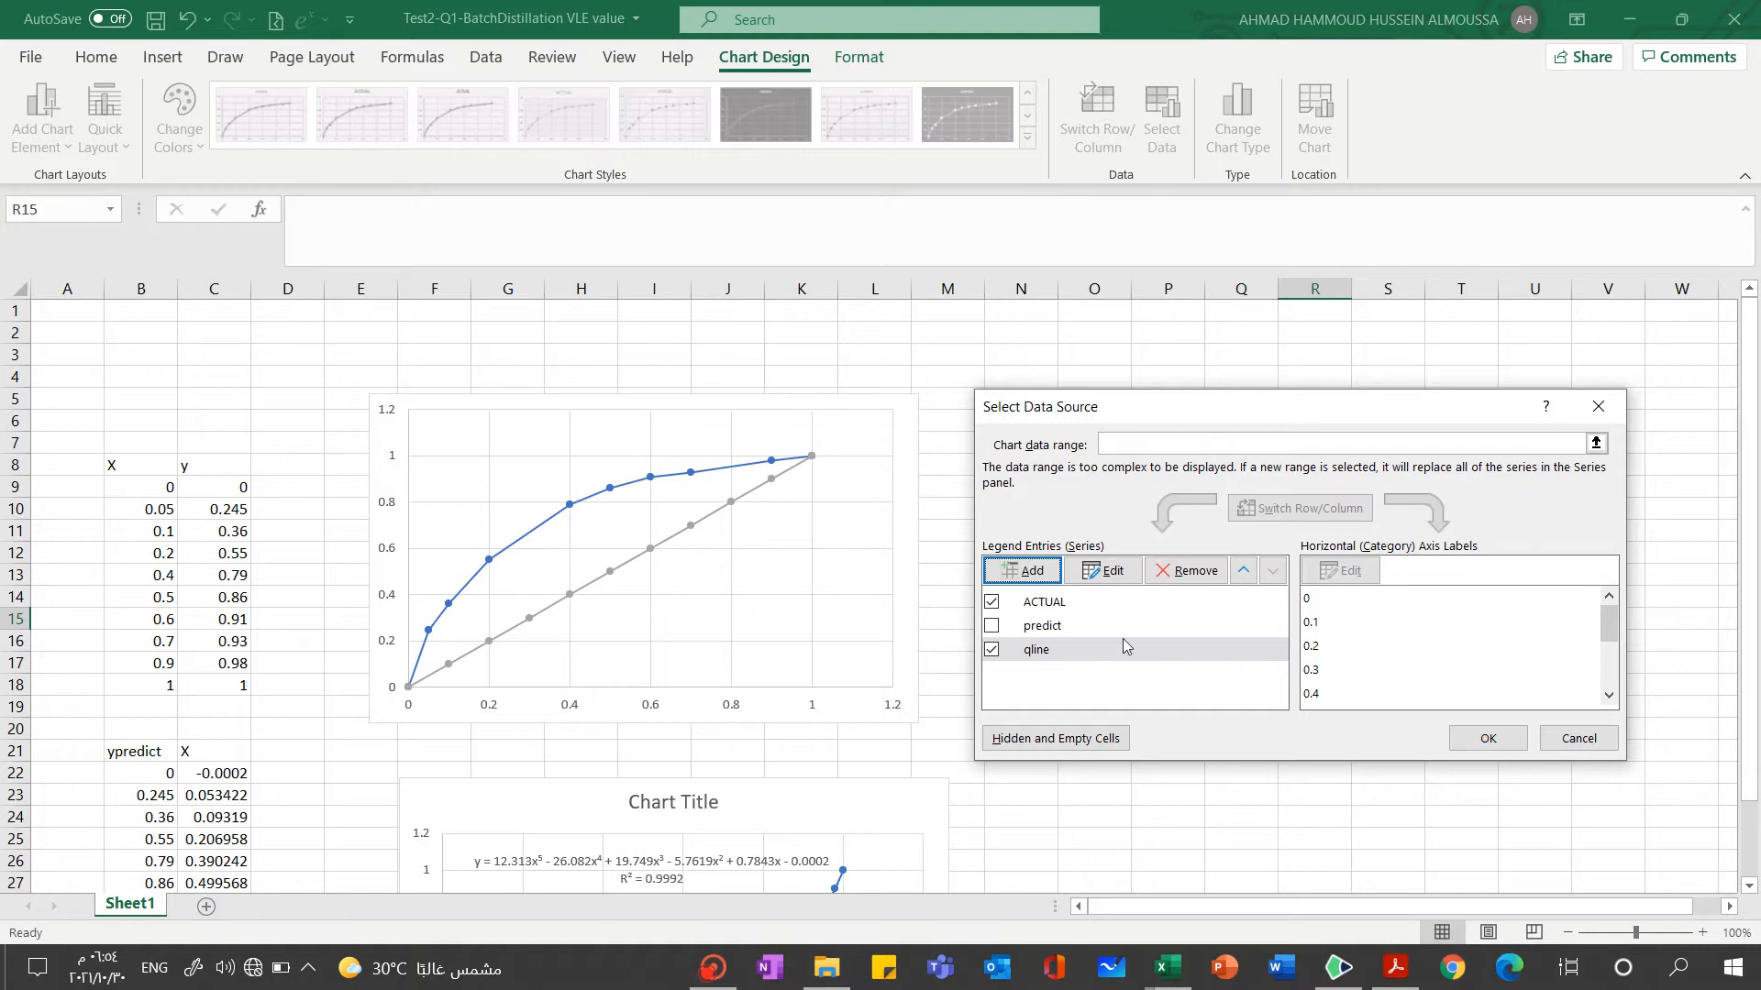
left_click(1486, 737)
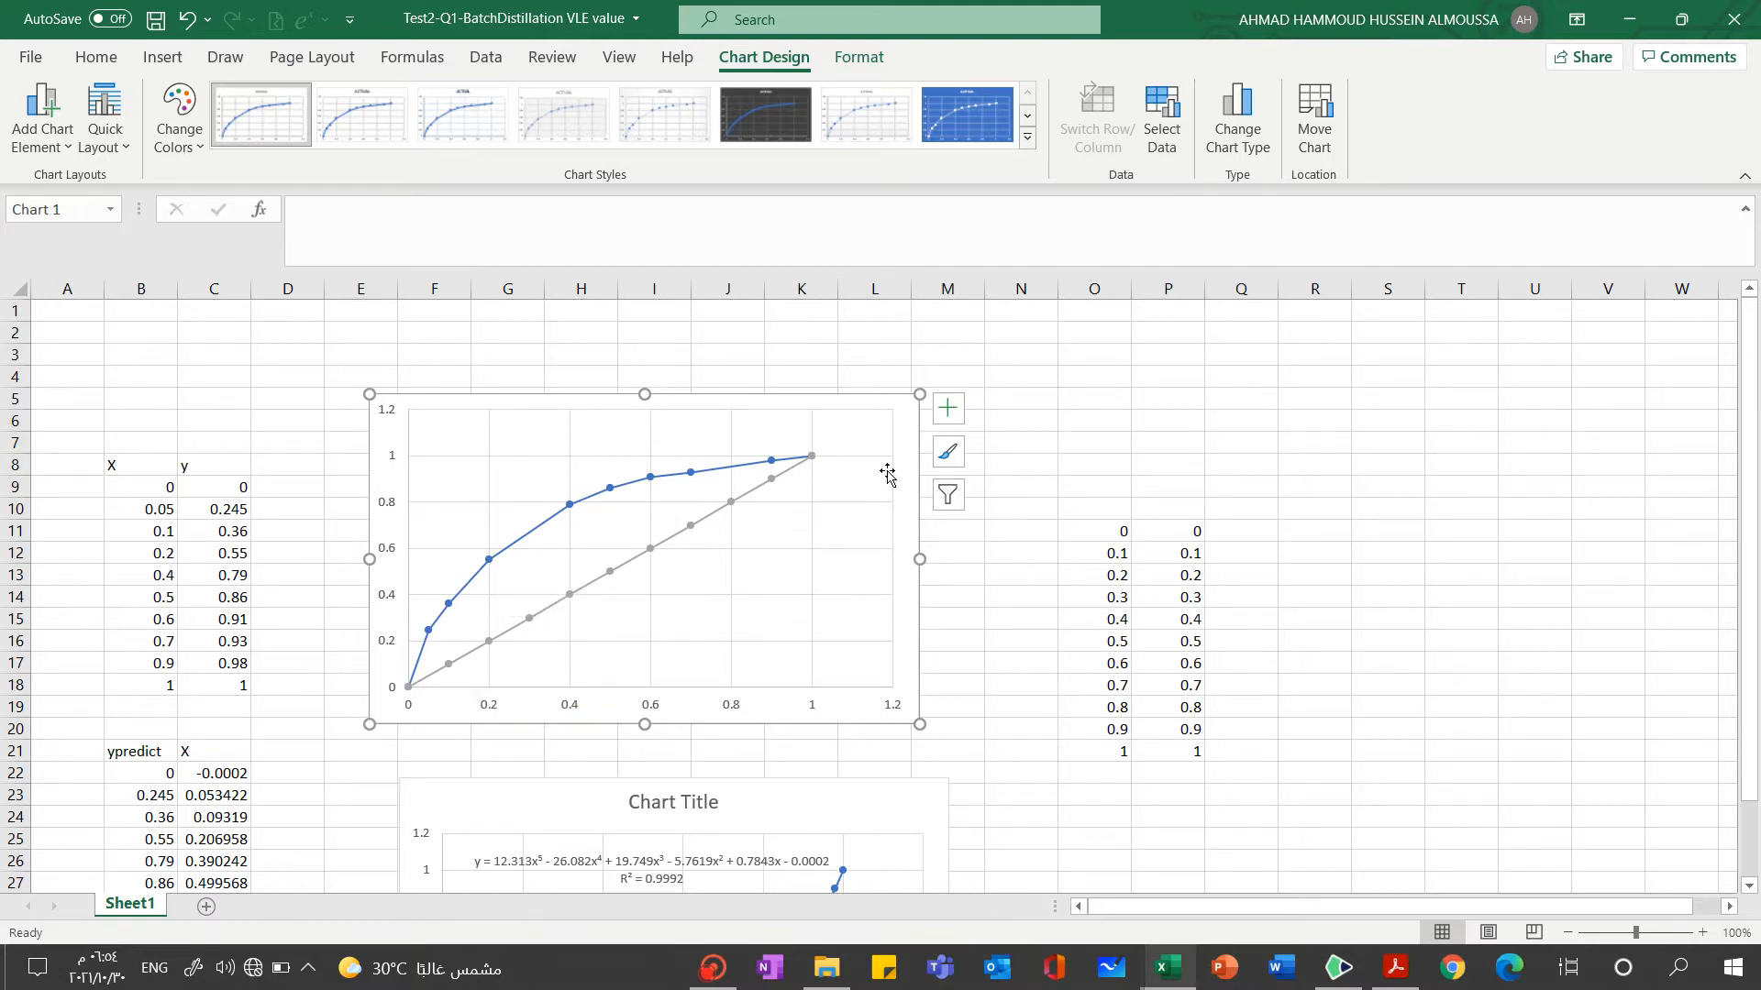
Switch to the notes and sketch a concave green curve below the Question 1 image with a shorter curved stroke beside it
left_click(1337, 969)
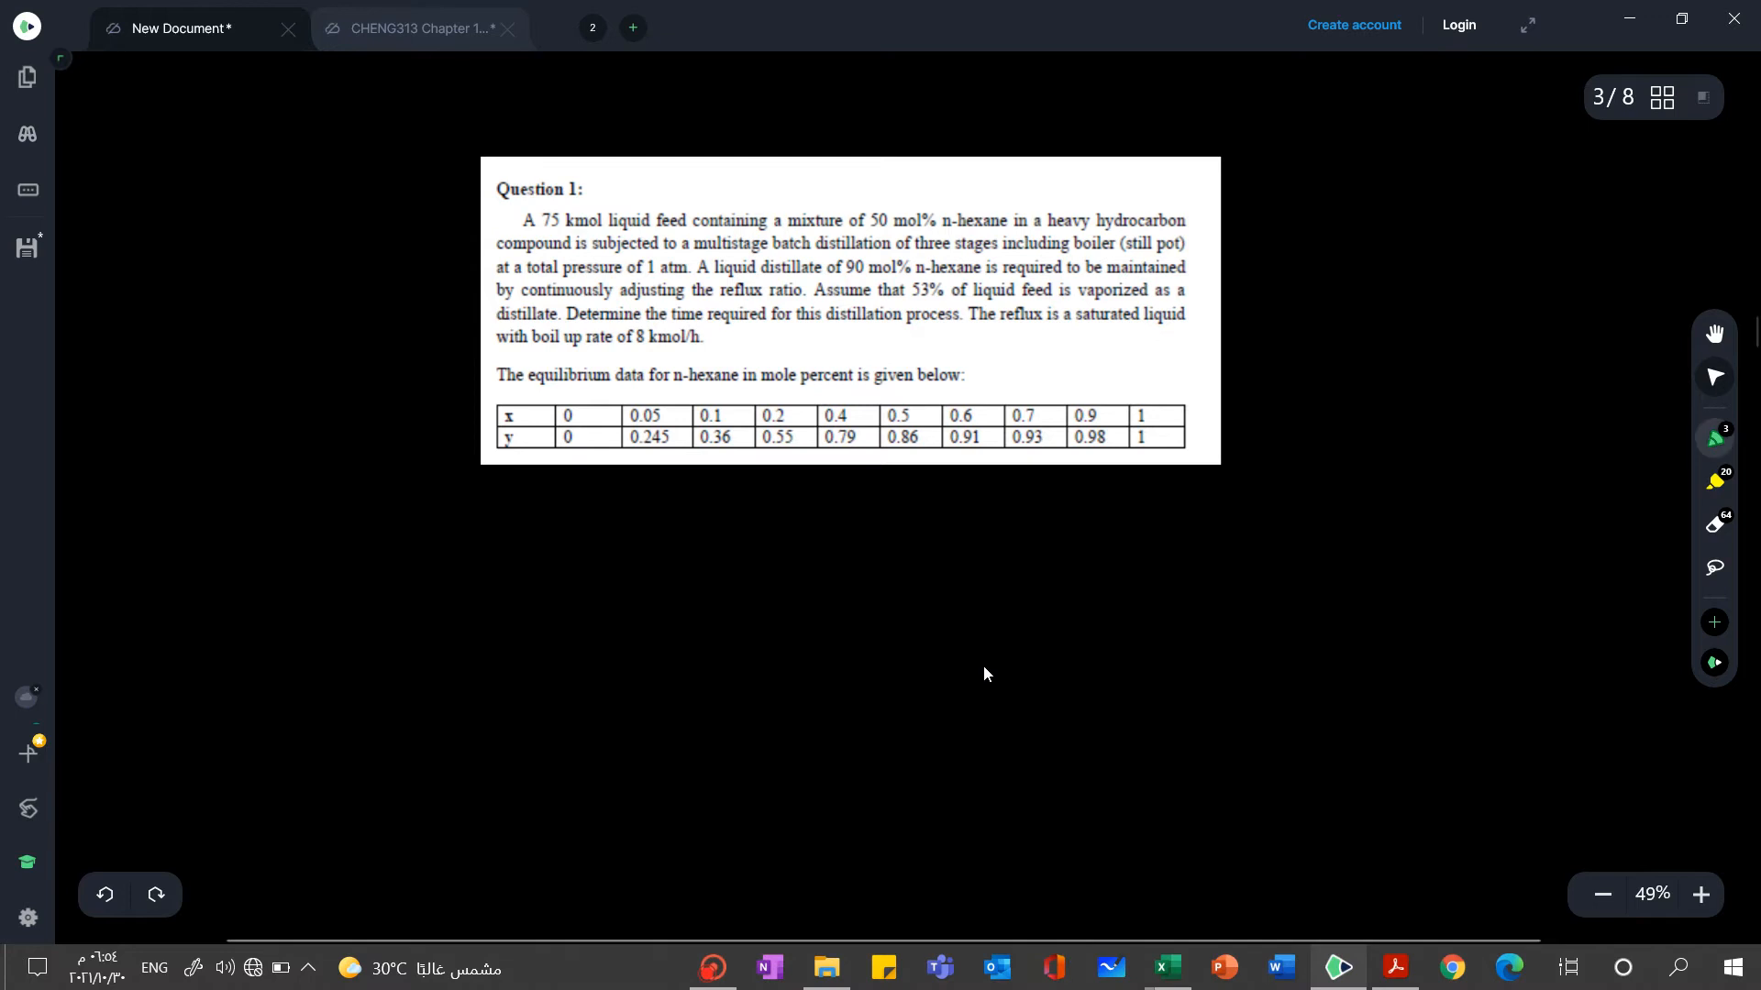
key("p")
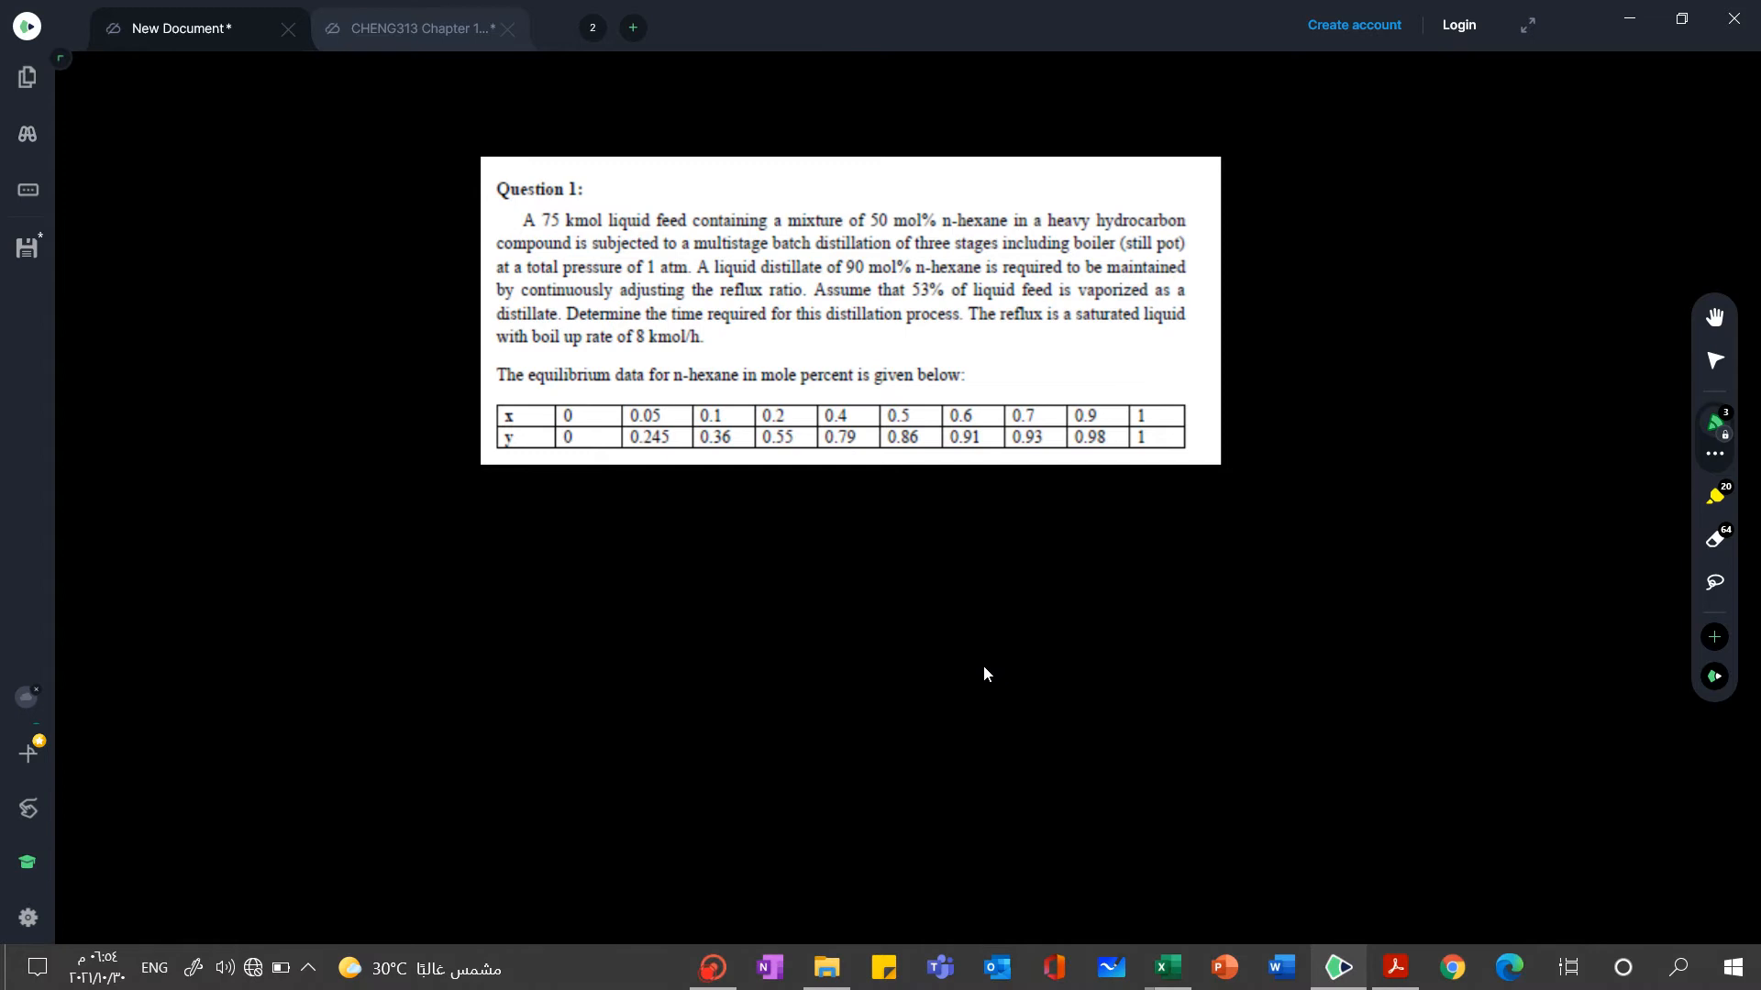
mouse_move(1140, 553)
left_mouse_down()
mouse_move(970, 578)
mouse_move(903, 631)
mouse_move(857, 717)
left_mouse_up()
mouse_move(1263, 614)
left_mouse_down()
mouse_move(1146, 609)
mouse_move(1064, 654)
left_mouse_up()
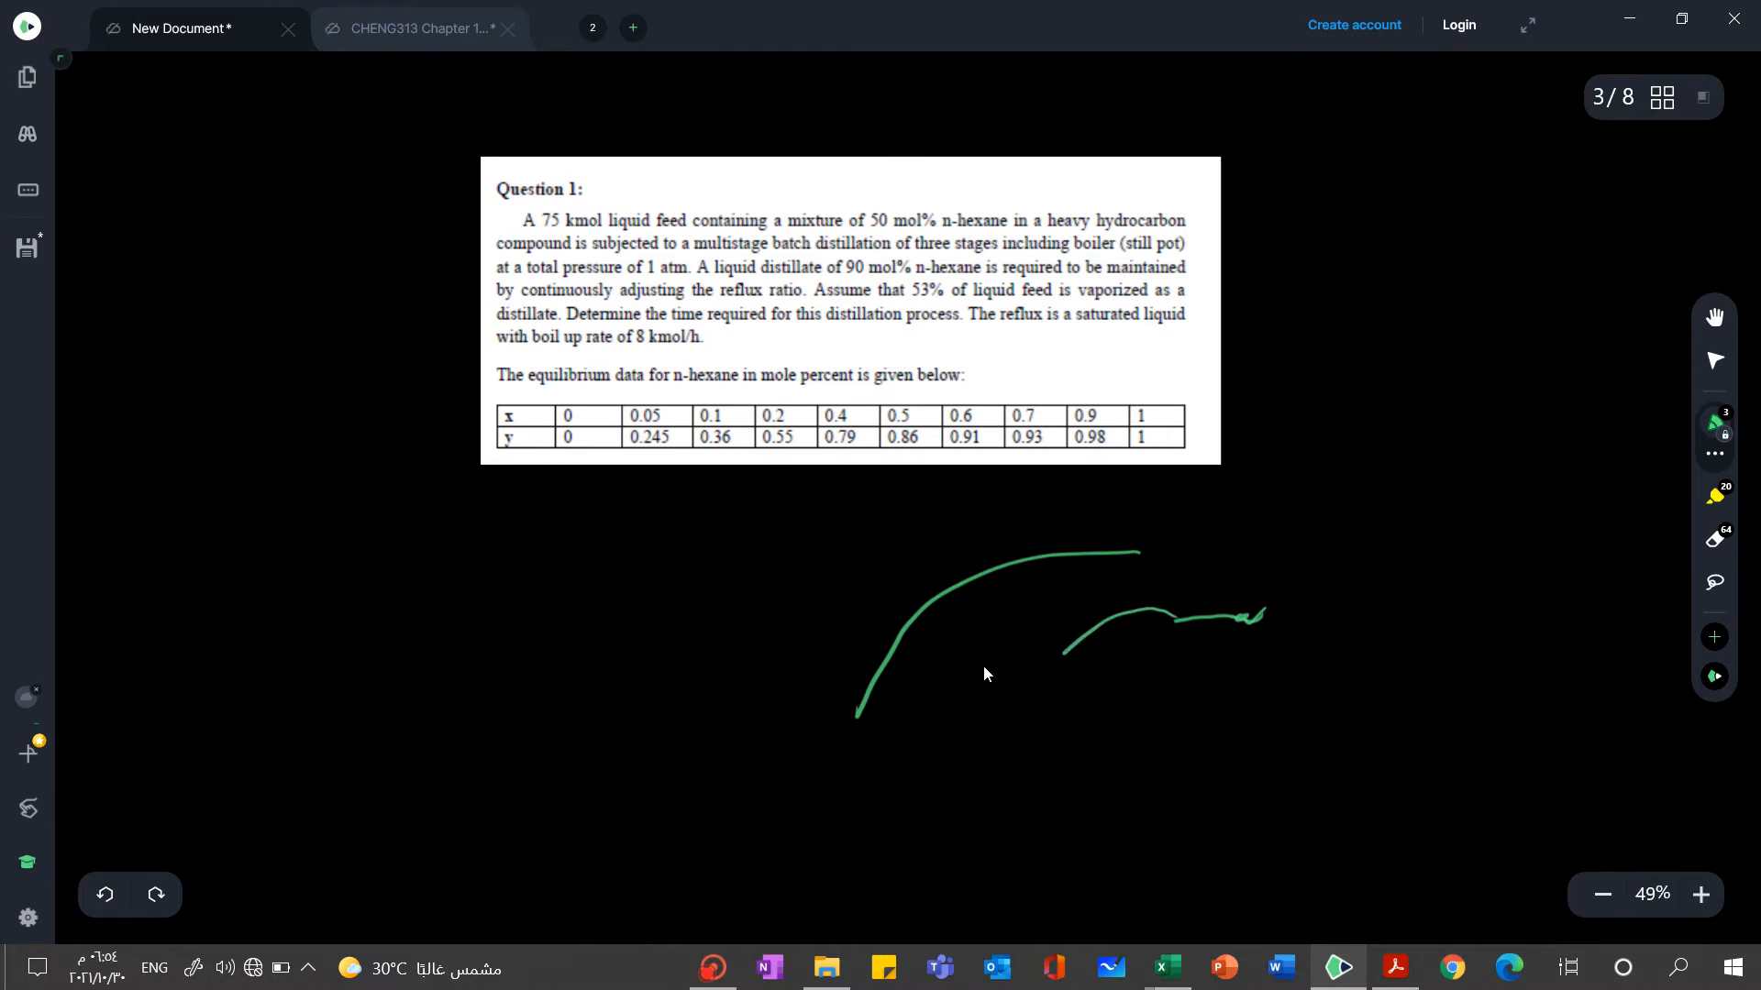
Switch to the workbook "Problem Batch distillation with constant xD" and examine the initial-condition stage formulas in C23:C25 and D24
left_click(1321, 970)
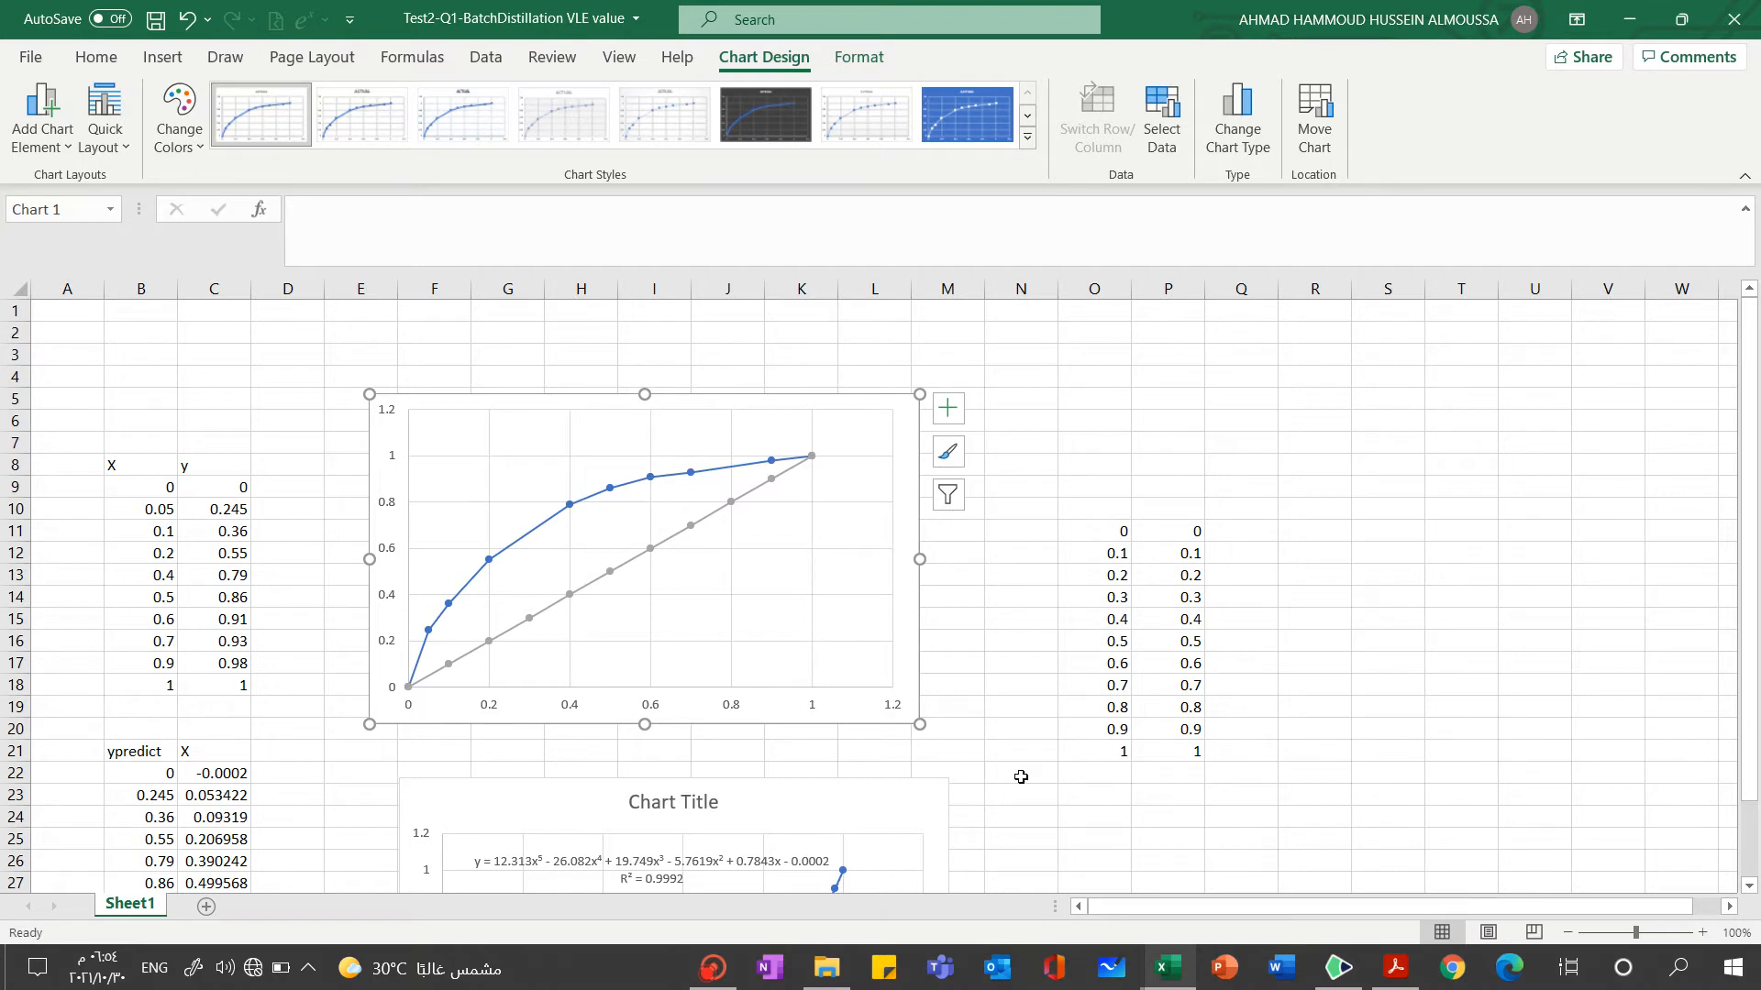
mouse_move(1166, 968)
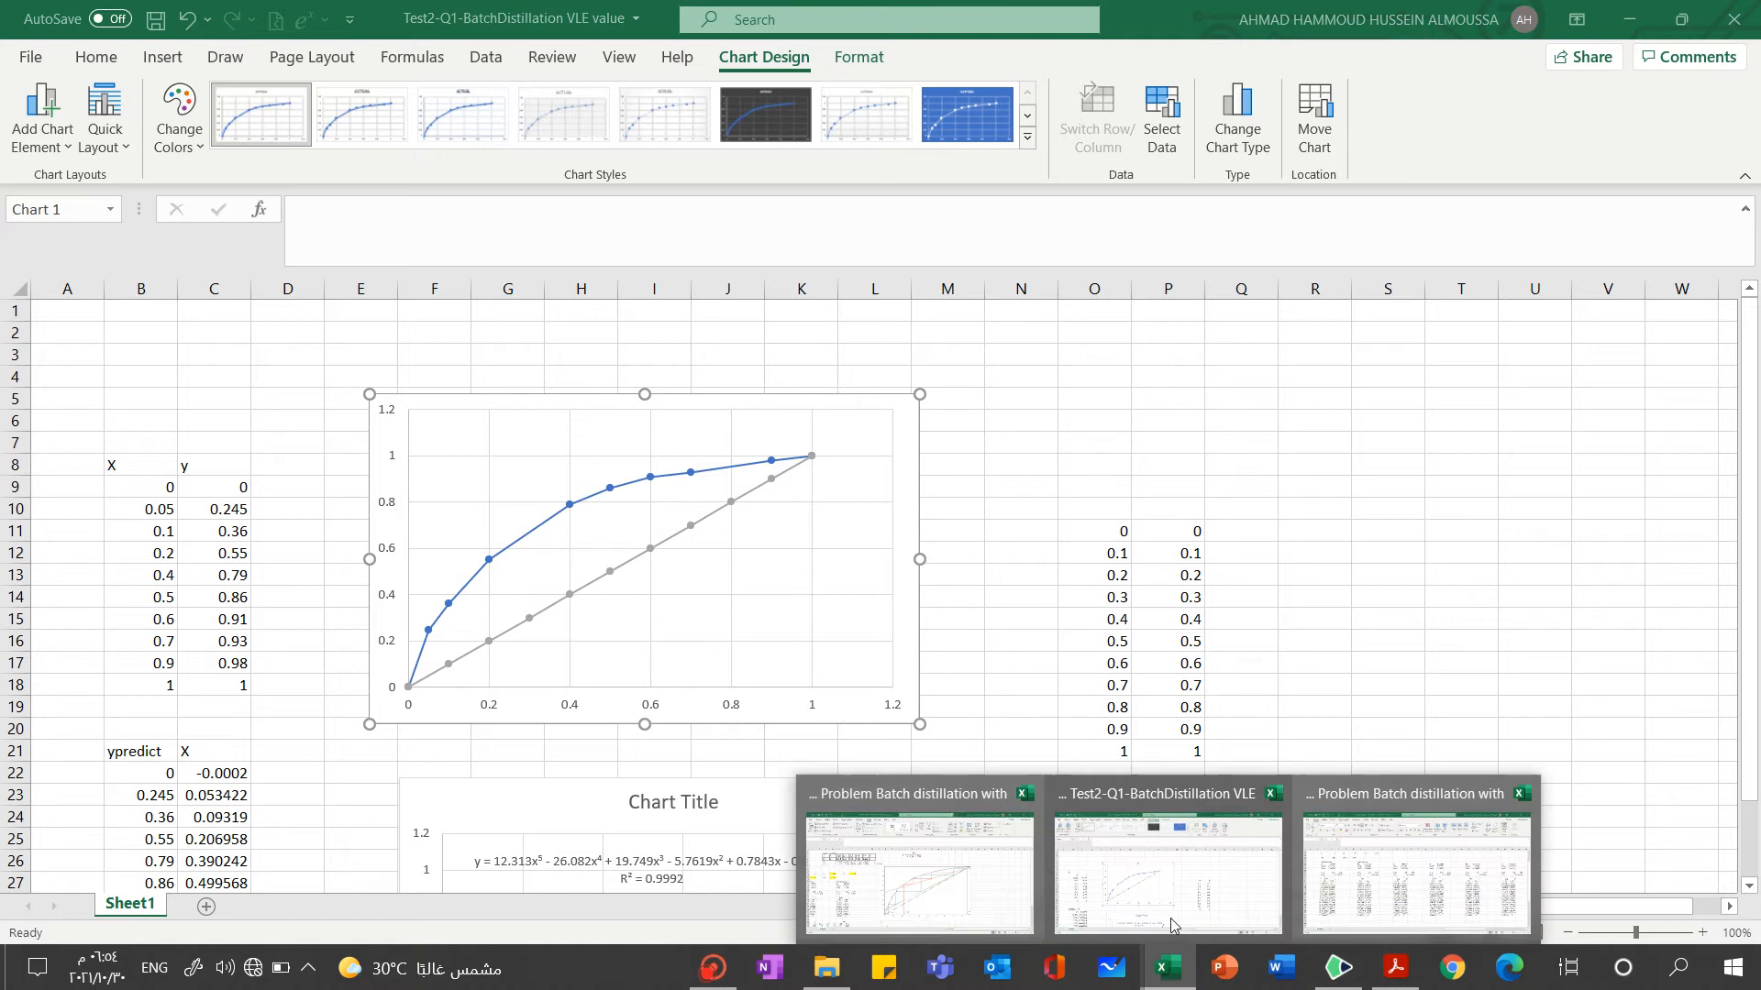
left_click(910, 906)
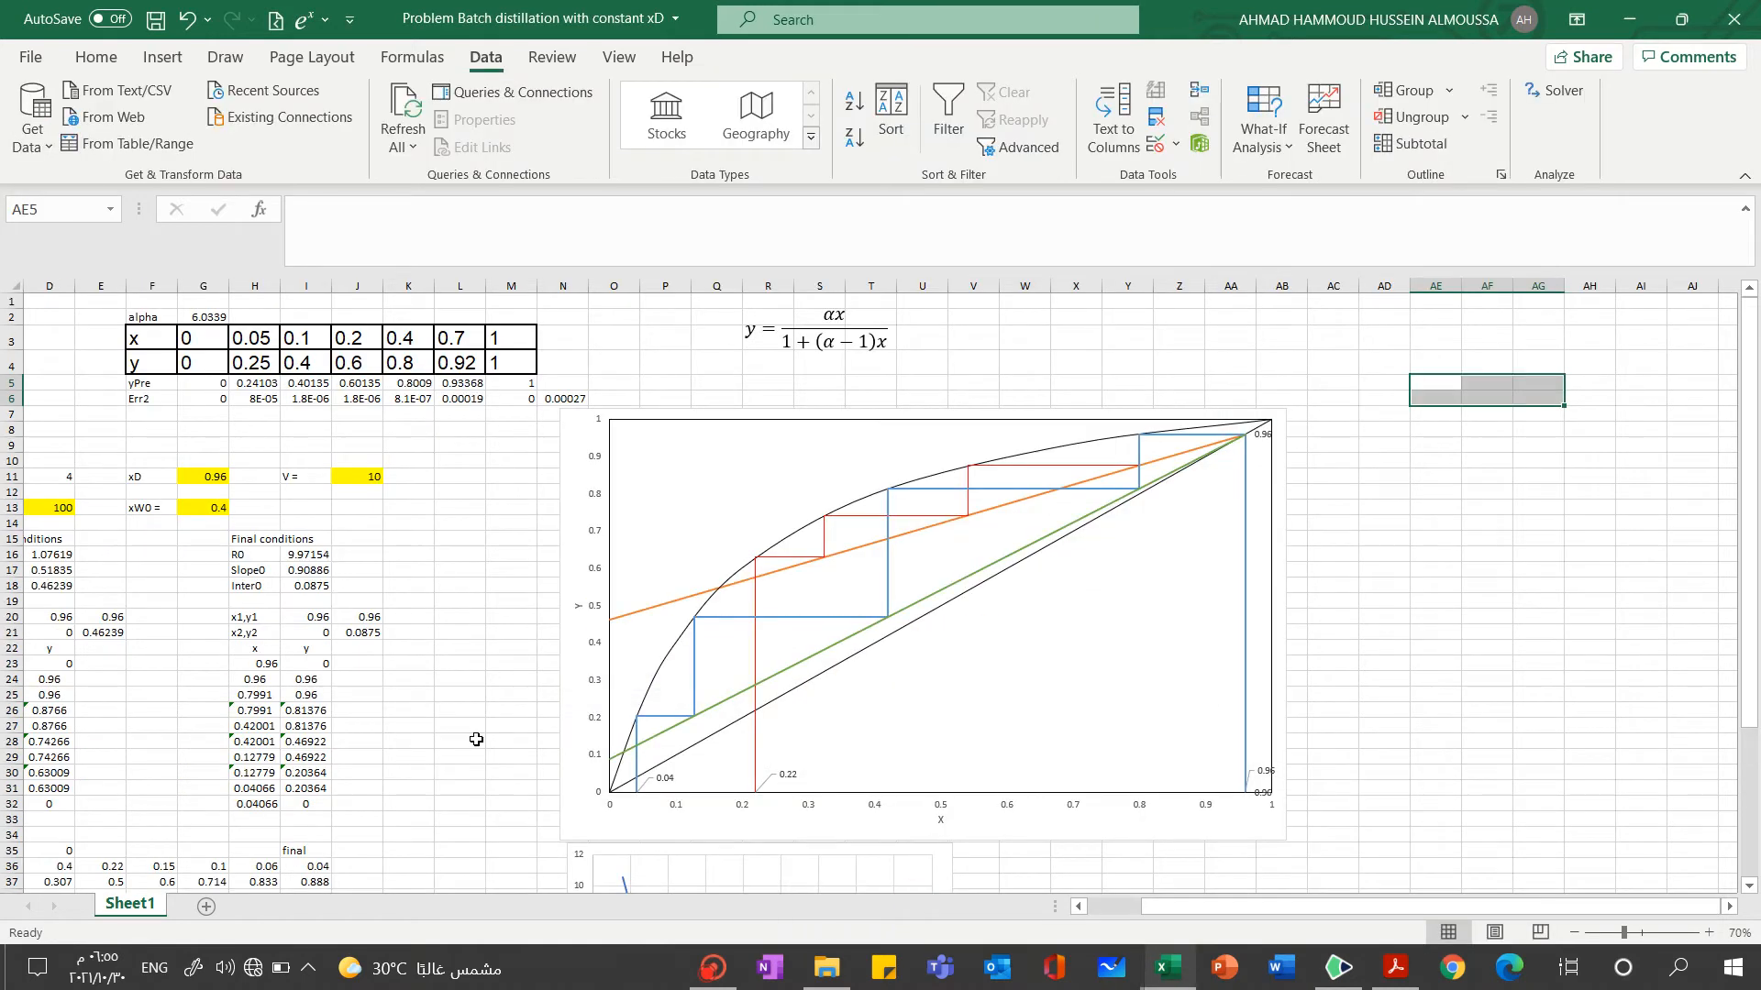
left_click_drag(1192, 906, 1064, 906)
left_click(146, 662)
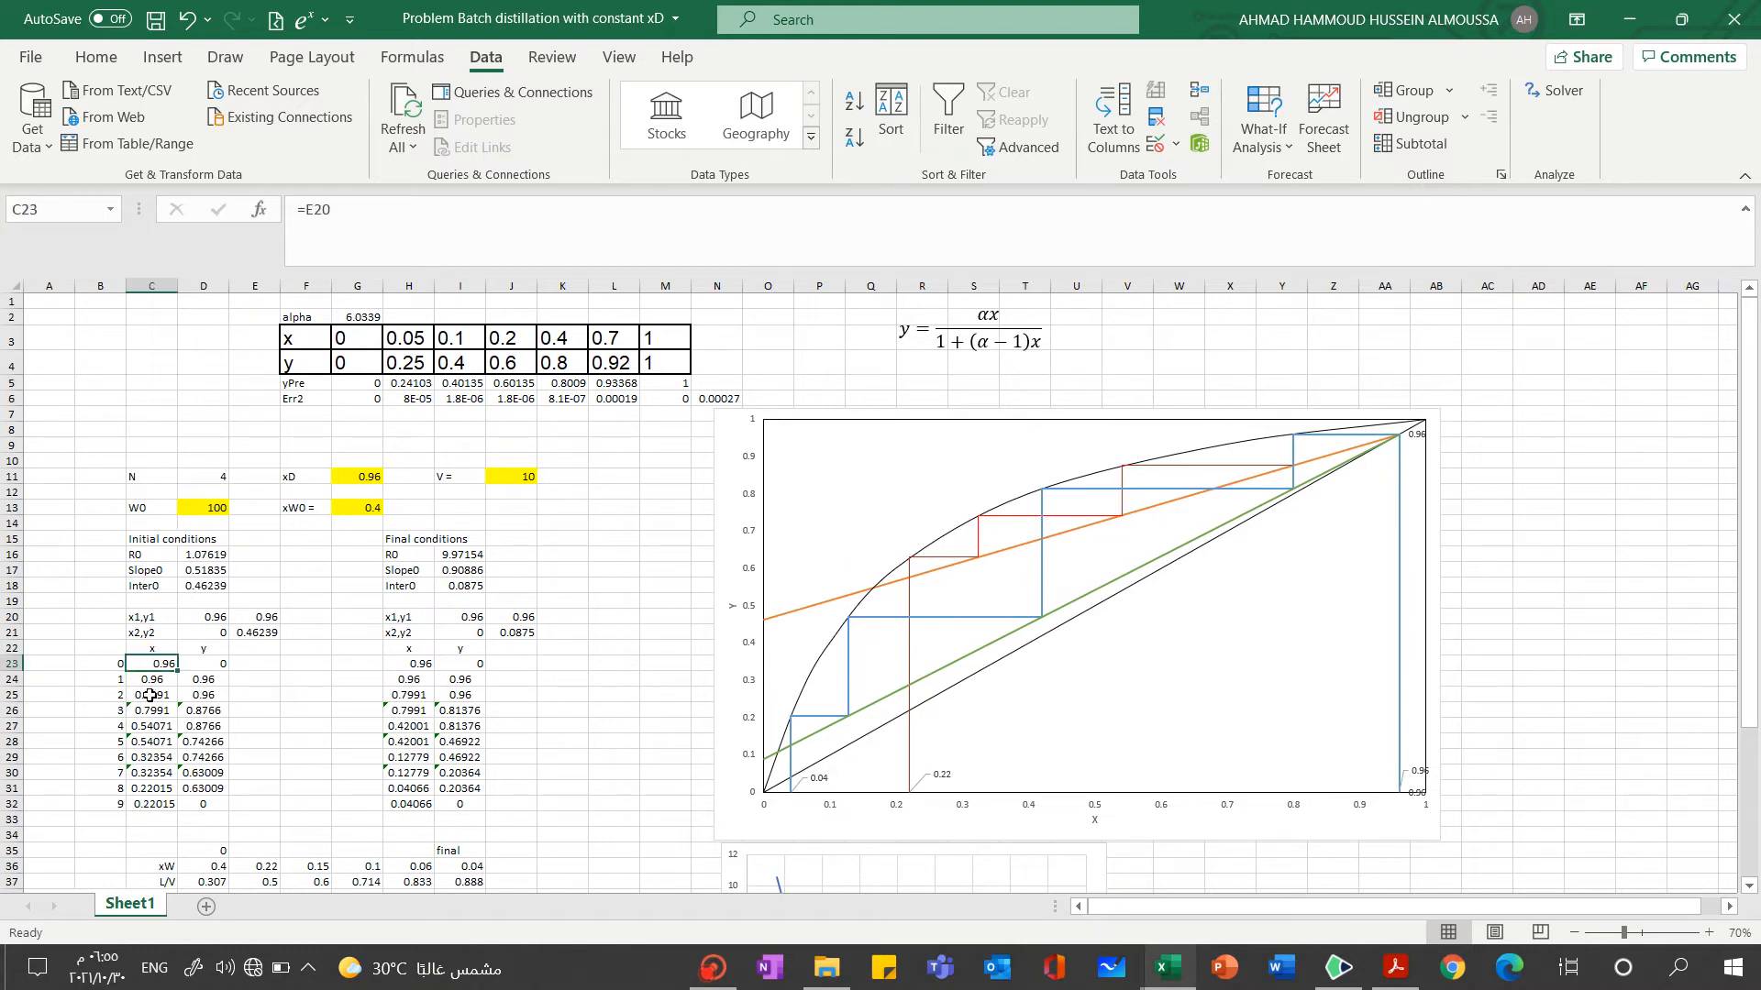
left_click(152, 680)
double_click(152, 696)
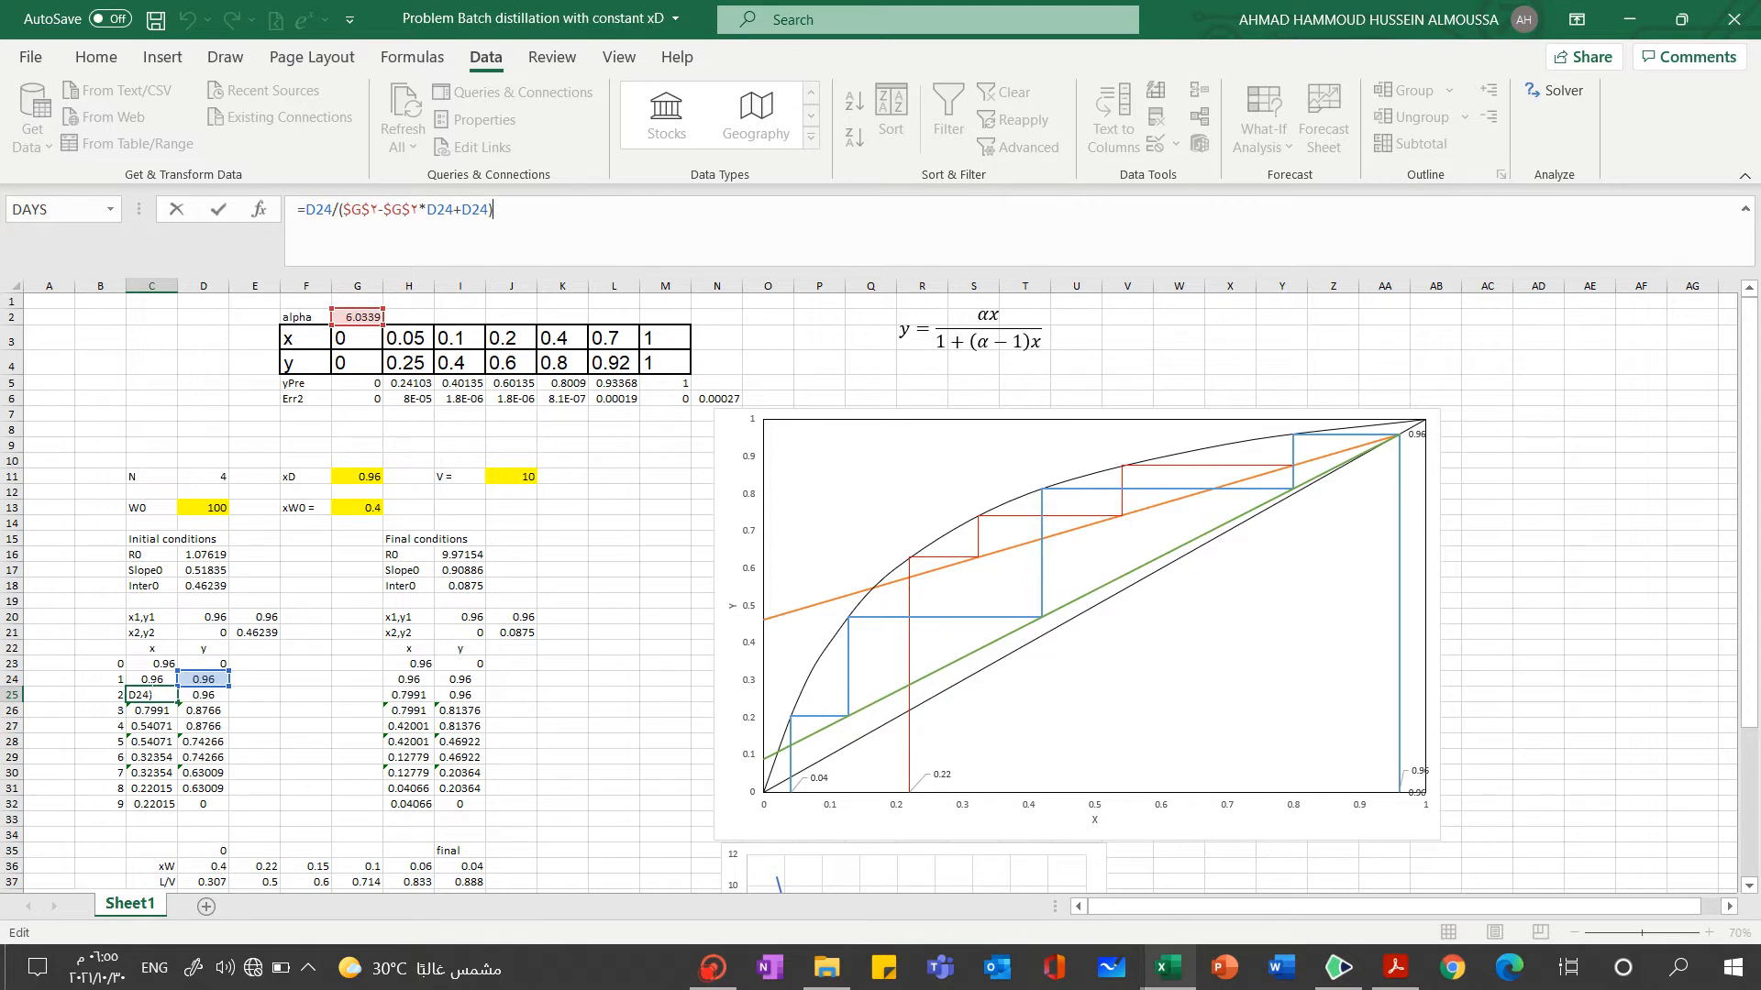
left_click(52, 740)
left_click(139, 699)
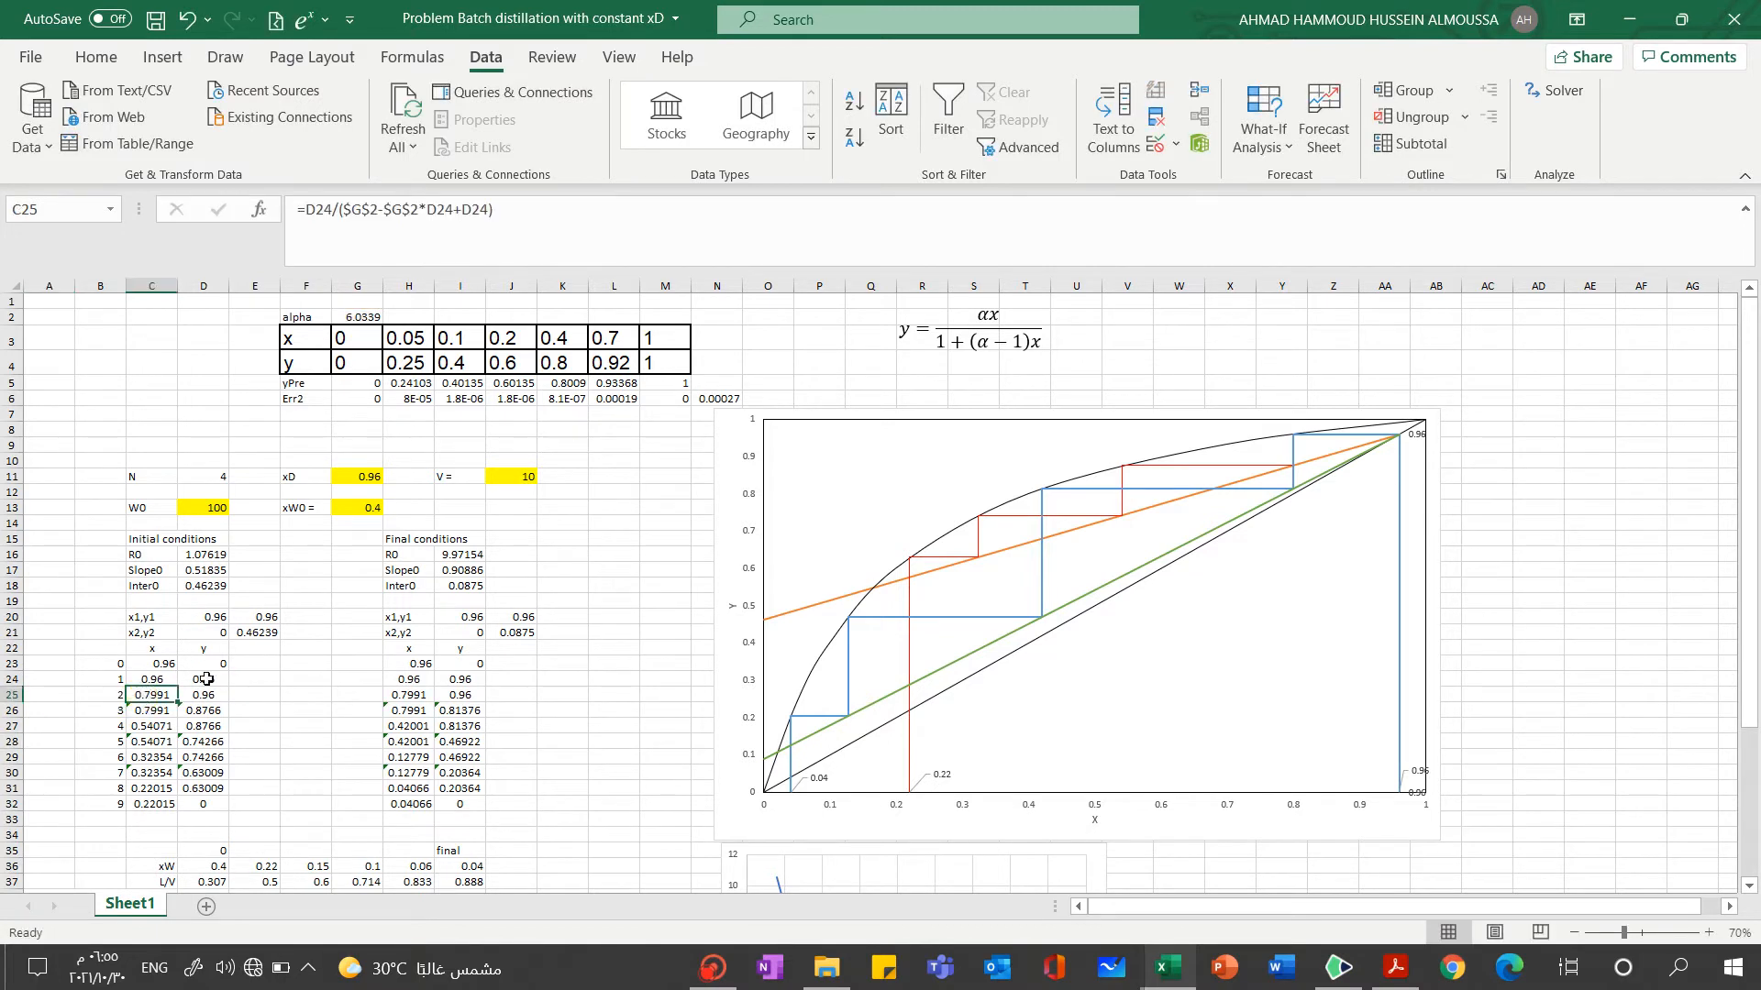
left_click(189, 681)
left_click(163, 696)
Switch to the notes and undo the green curves sketched below the Question 1 image
left_click(1348, 976)
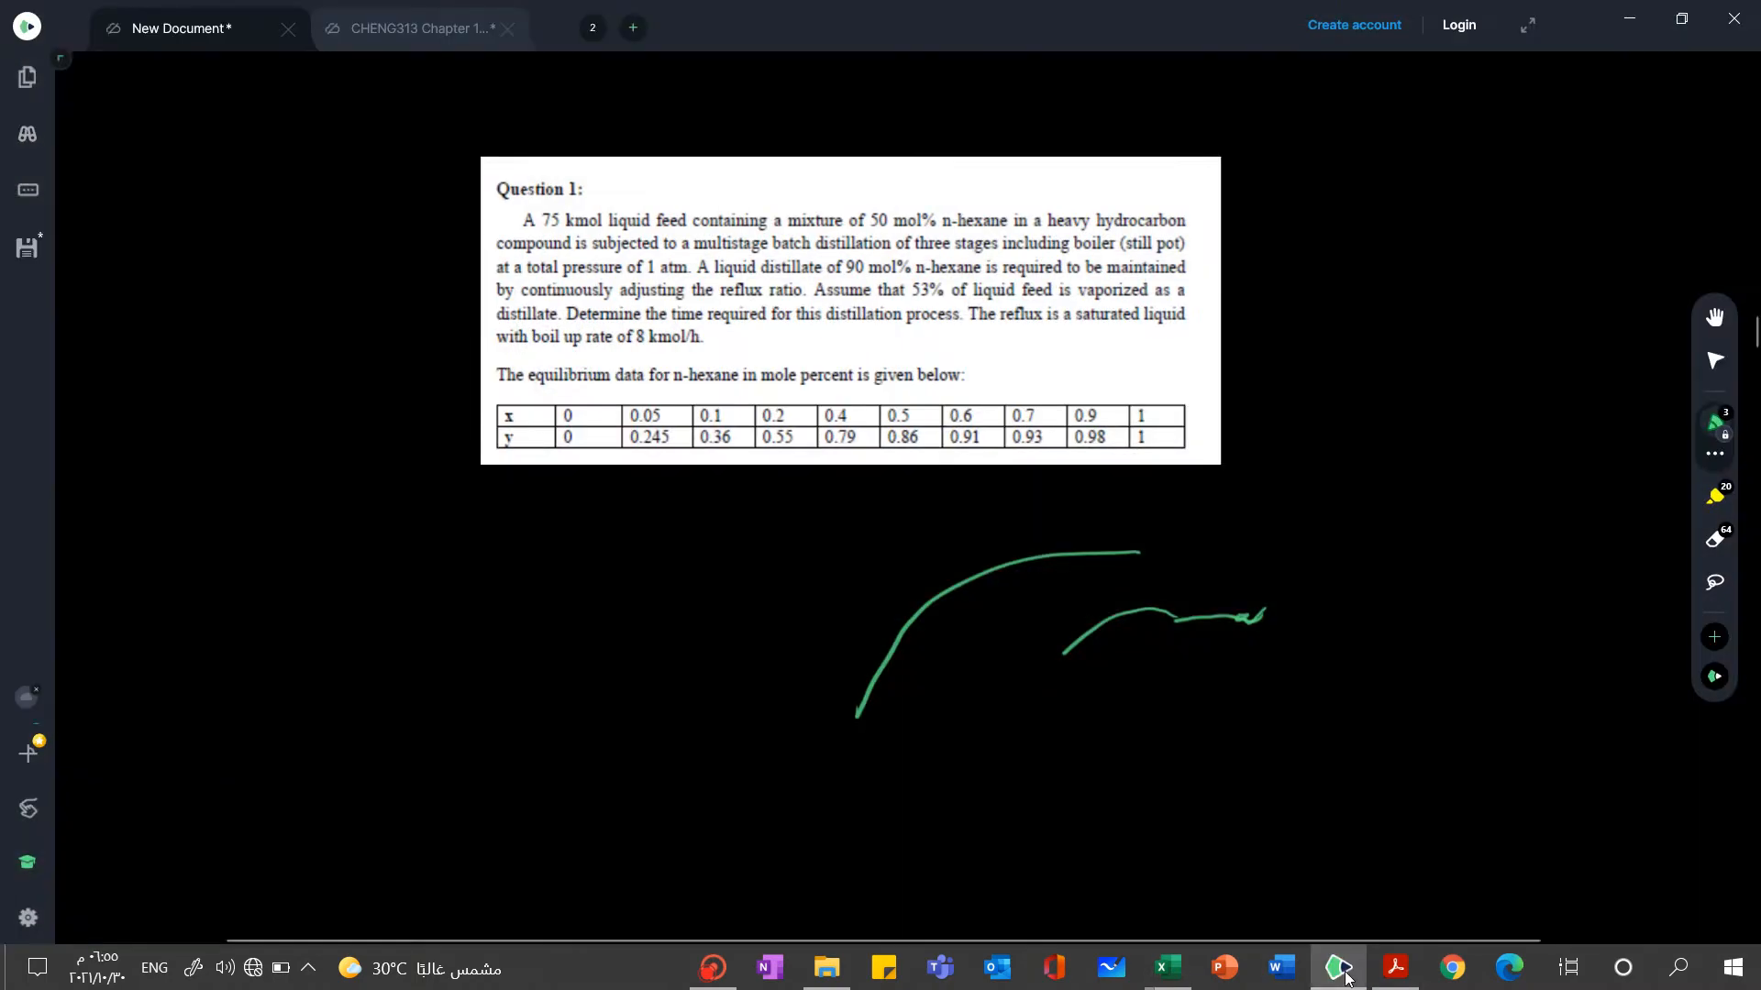
key("ctrl+z")
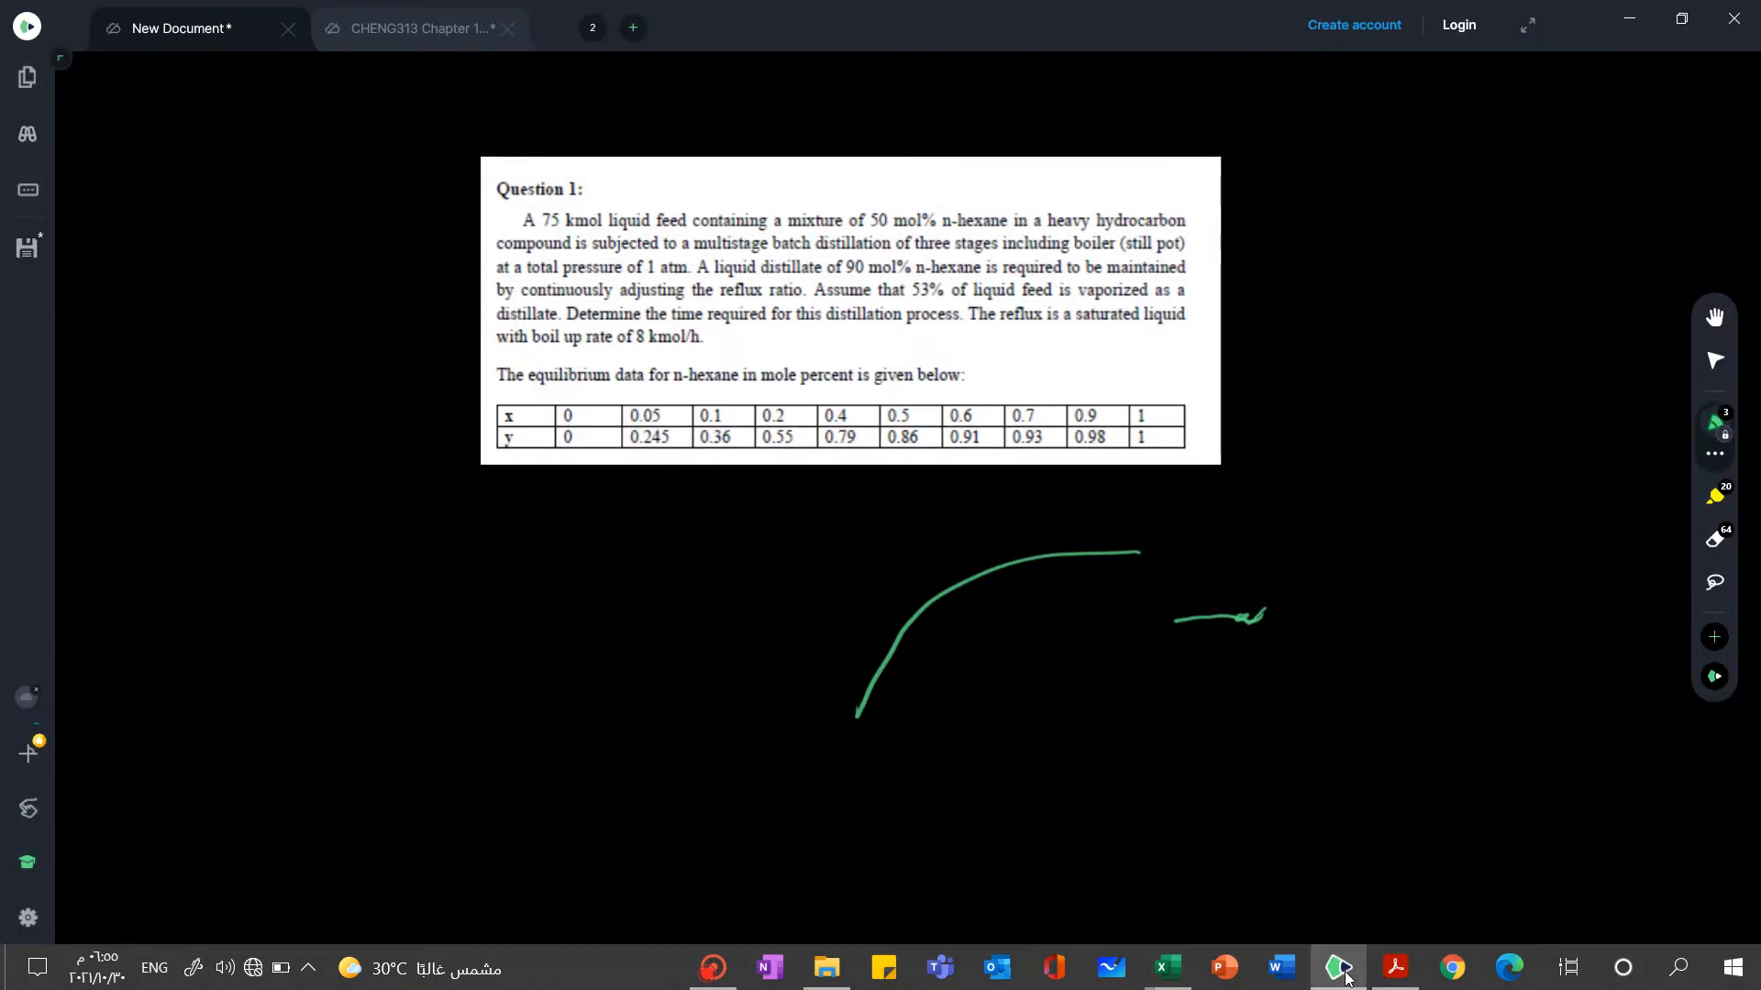
key("ctrl")
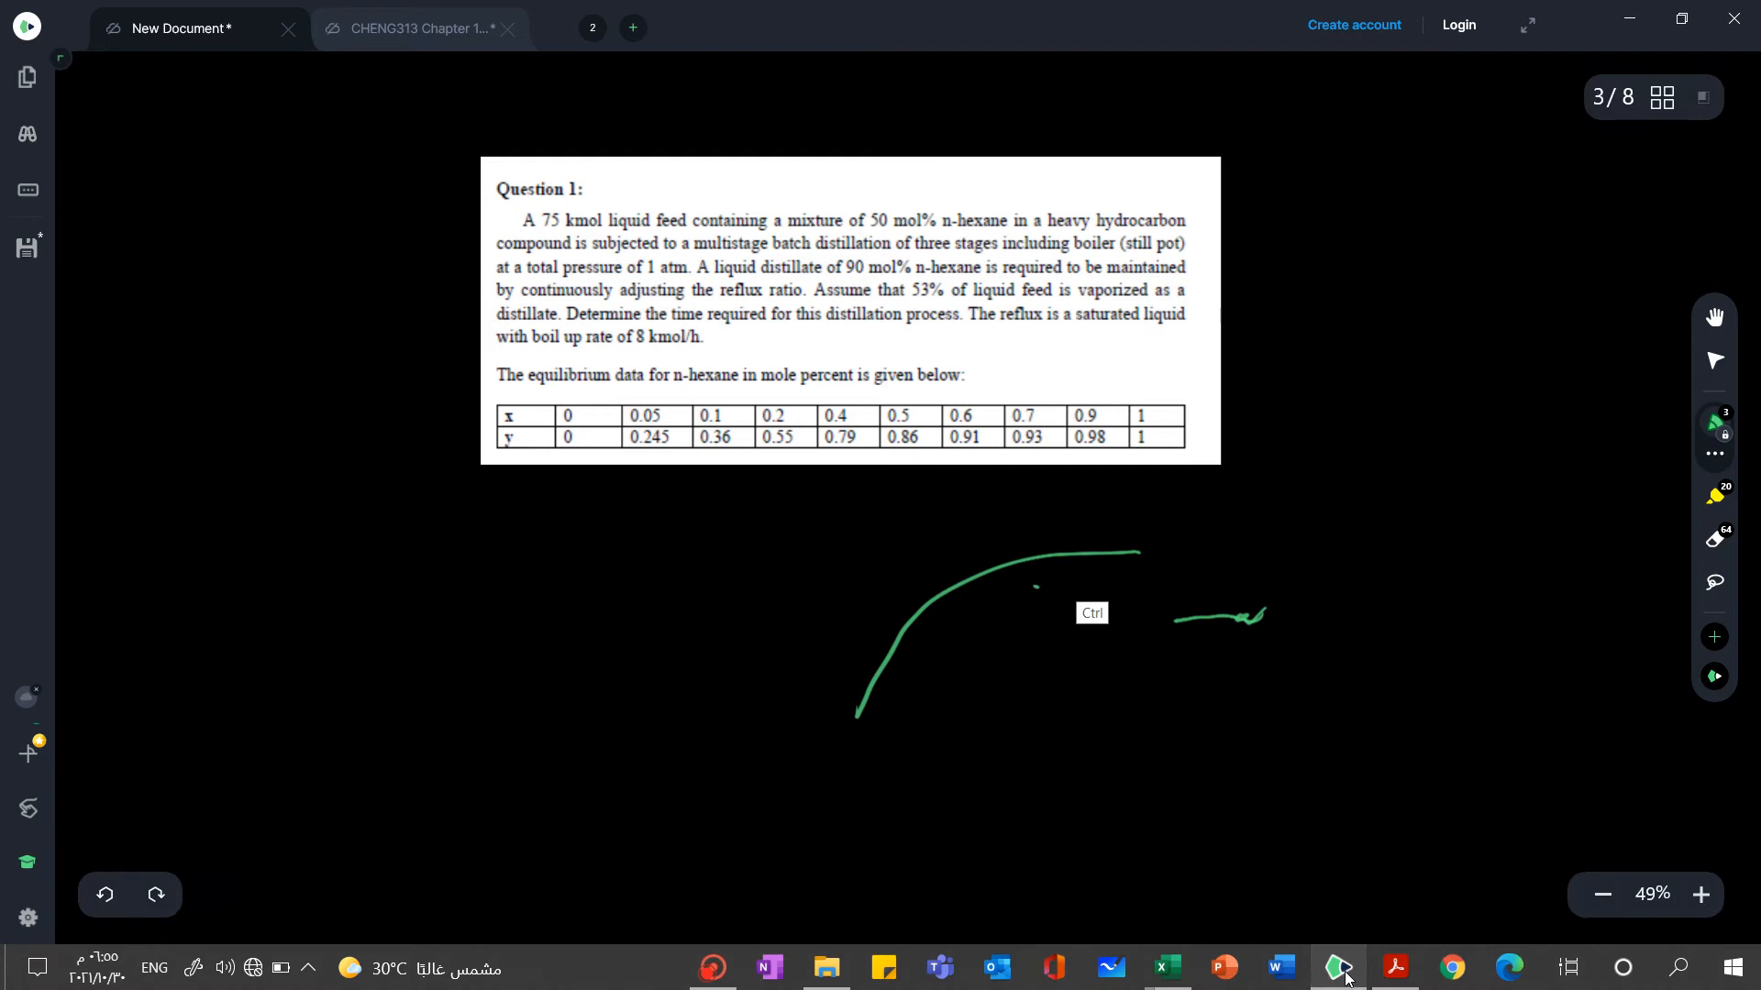
key("ctrl+z")
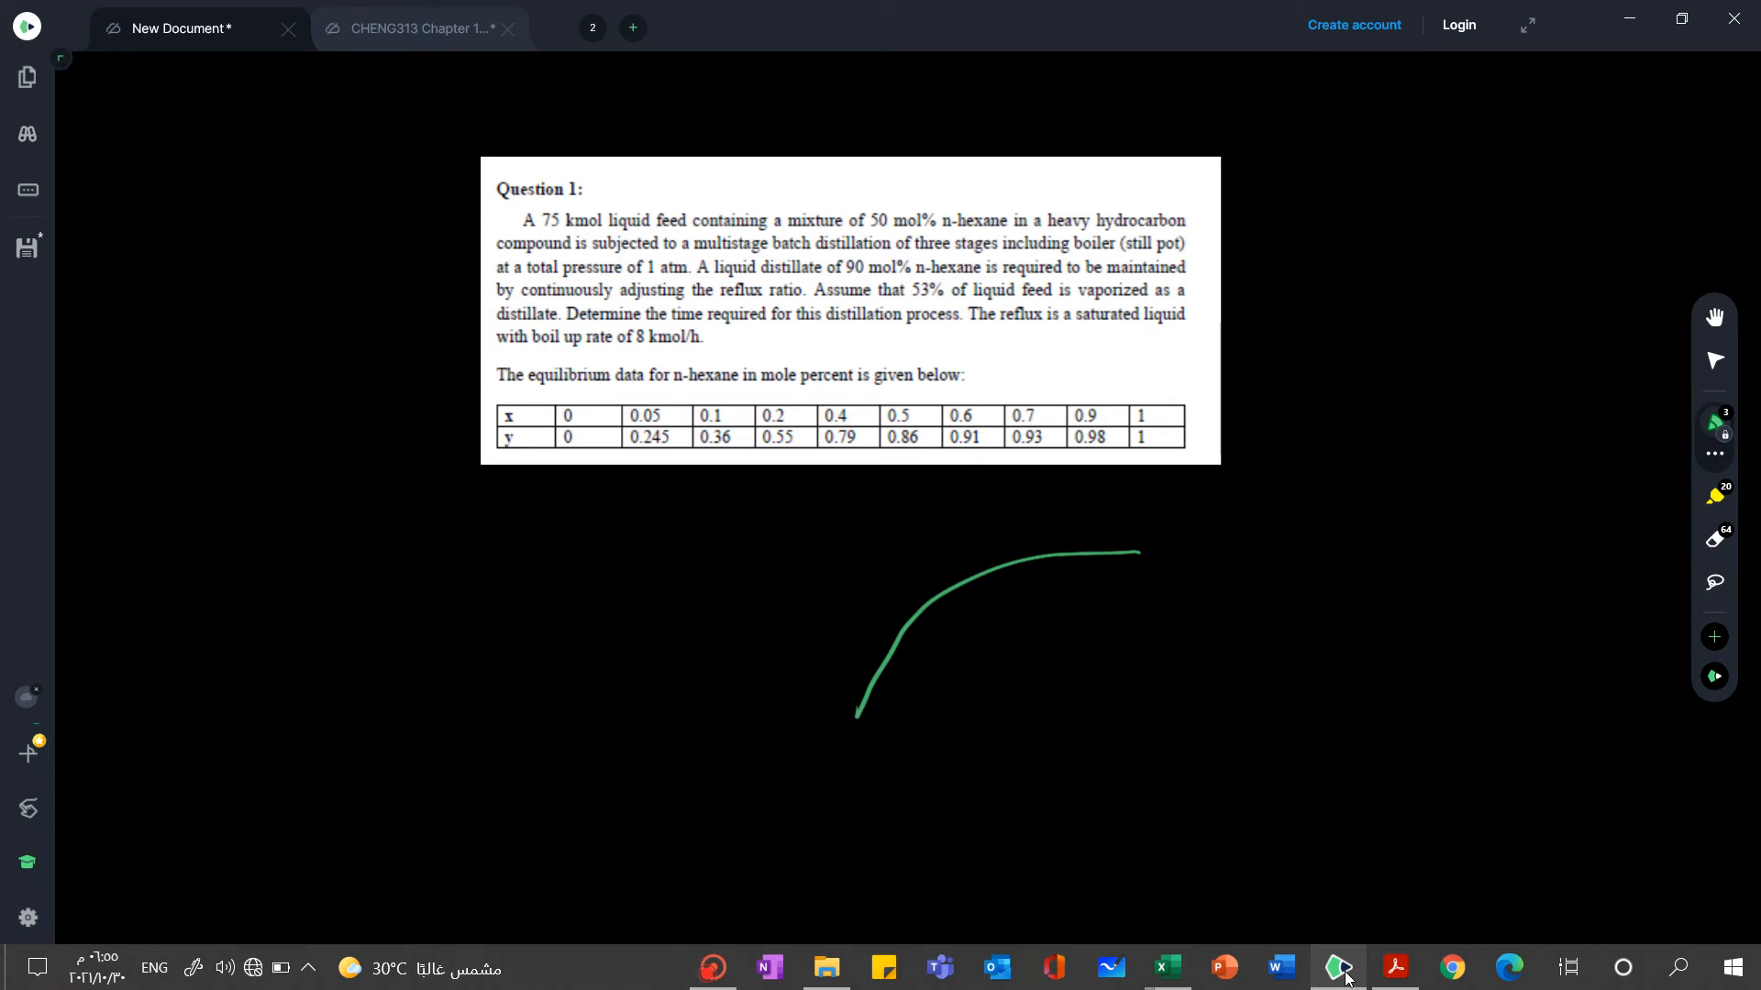
key("ctrl+z")
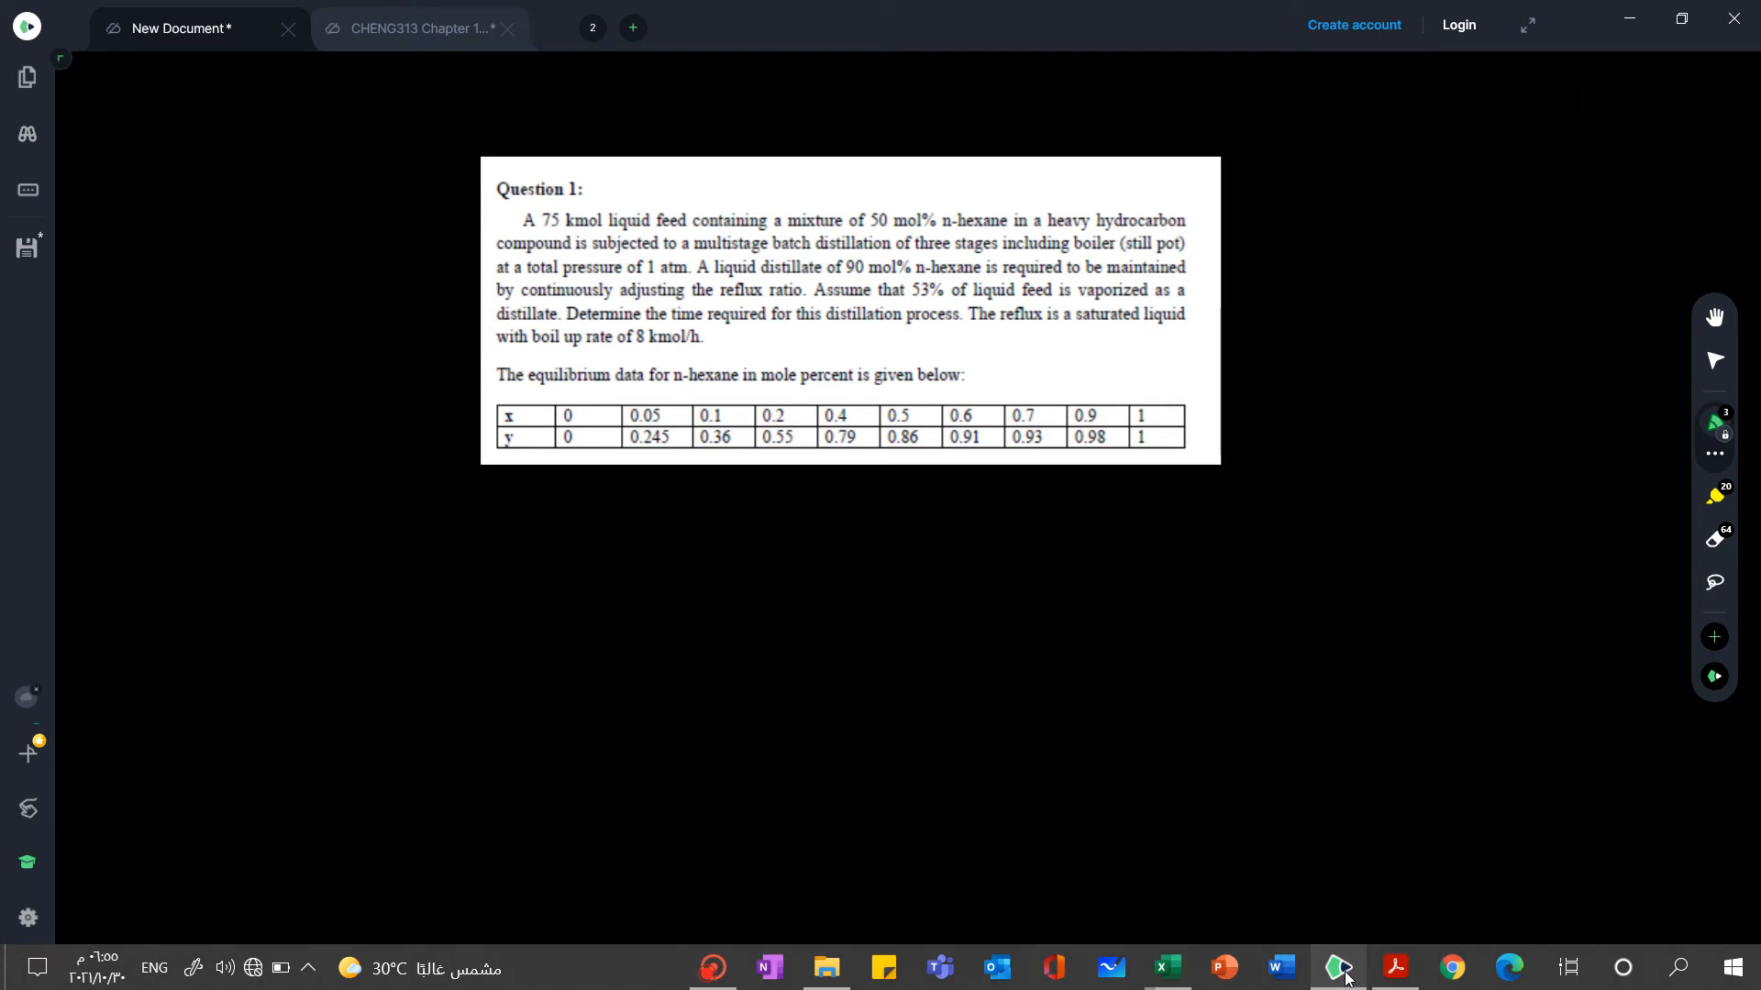
Handwrite X = f(y) in green below the Question 1 image and underline it
key("ctrl+y")
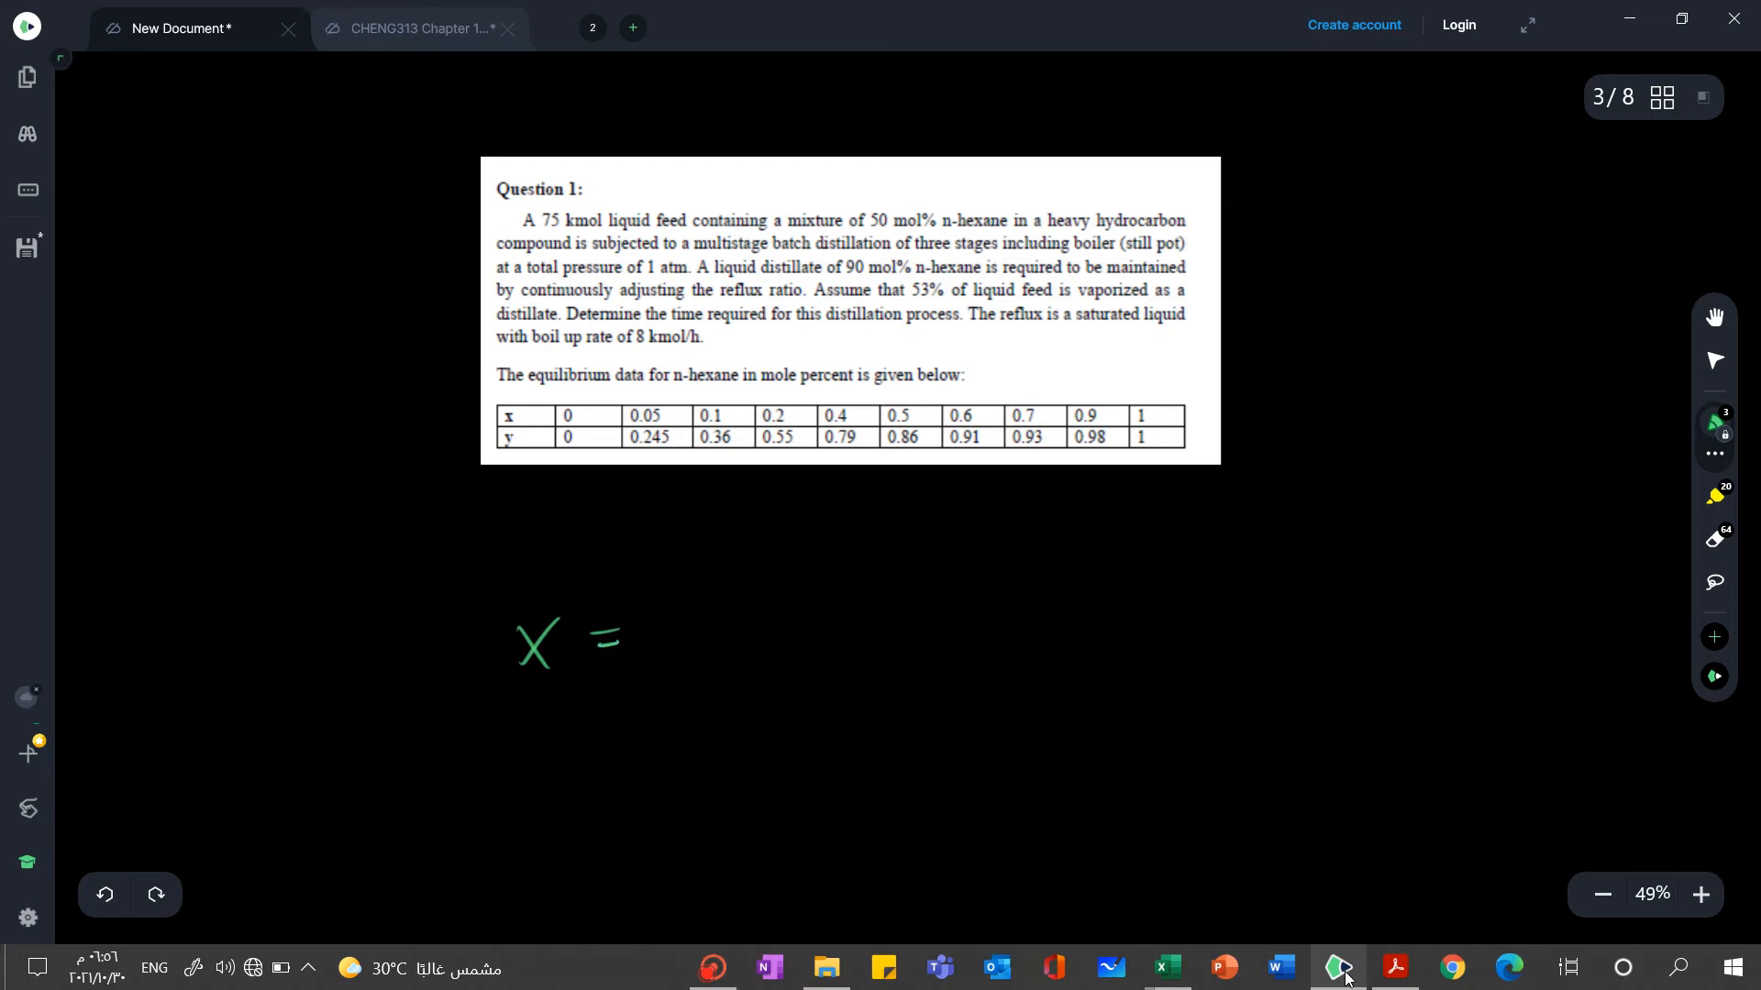
left_click_drag(722, 589, 680, 647)
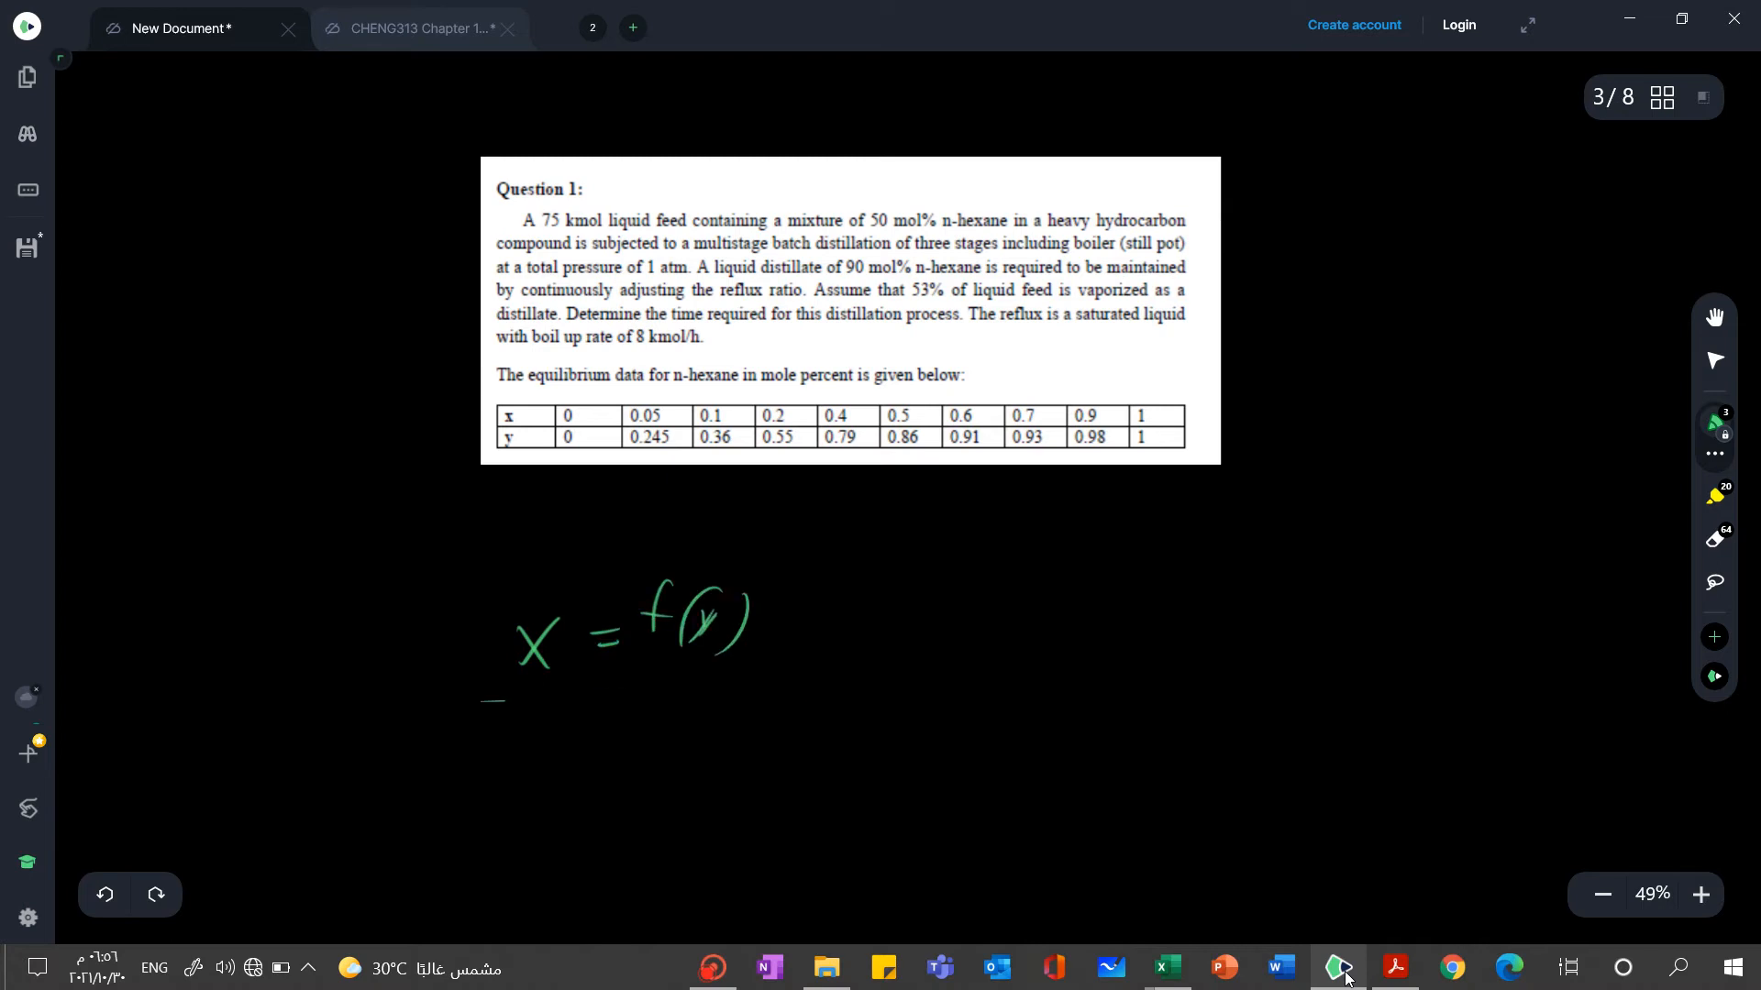
left_click_drag(505, 700, 807, 688)
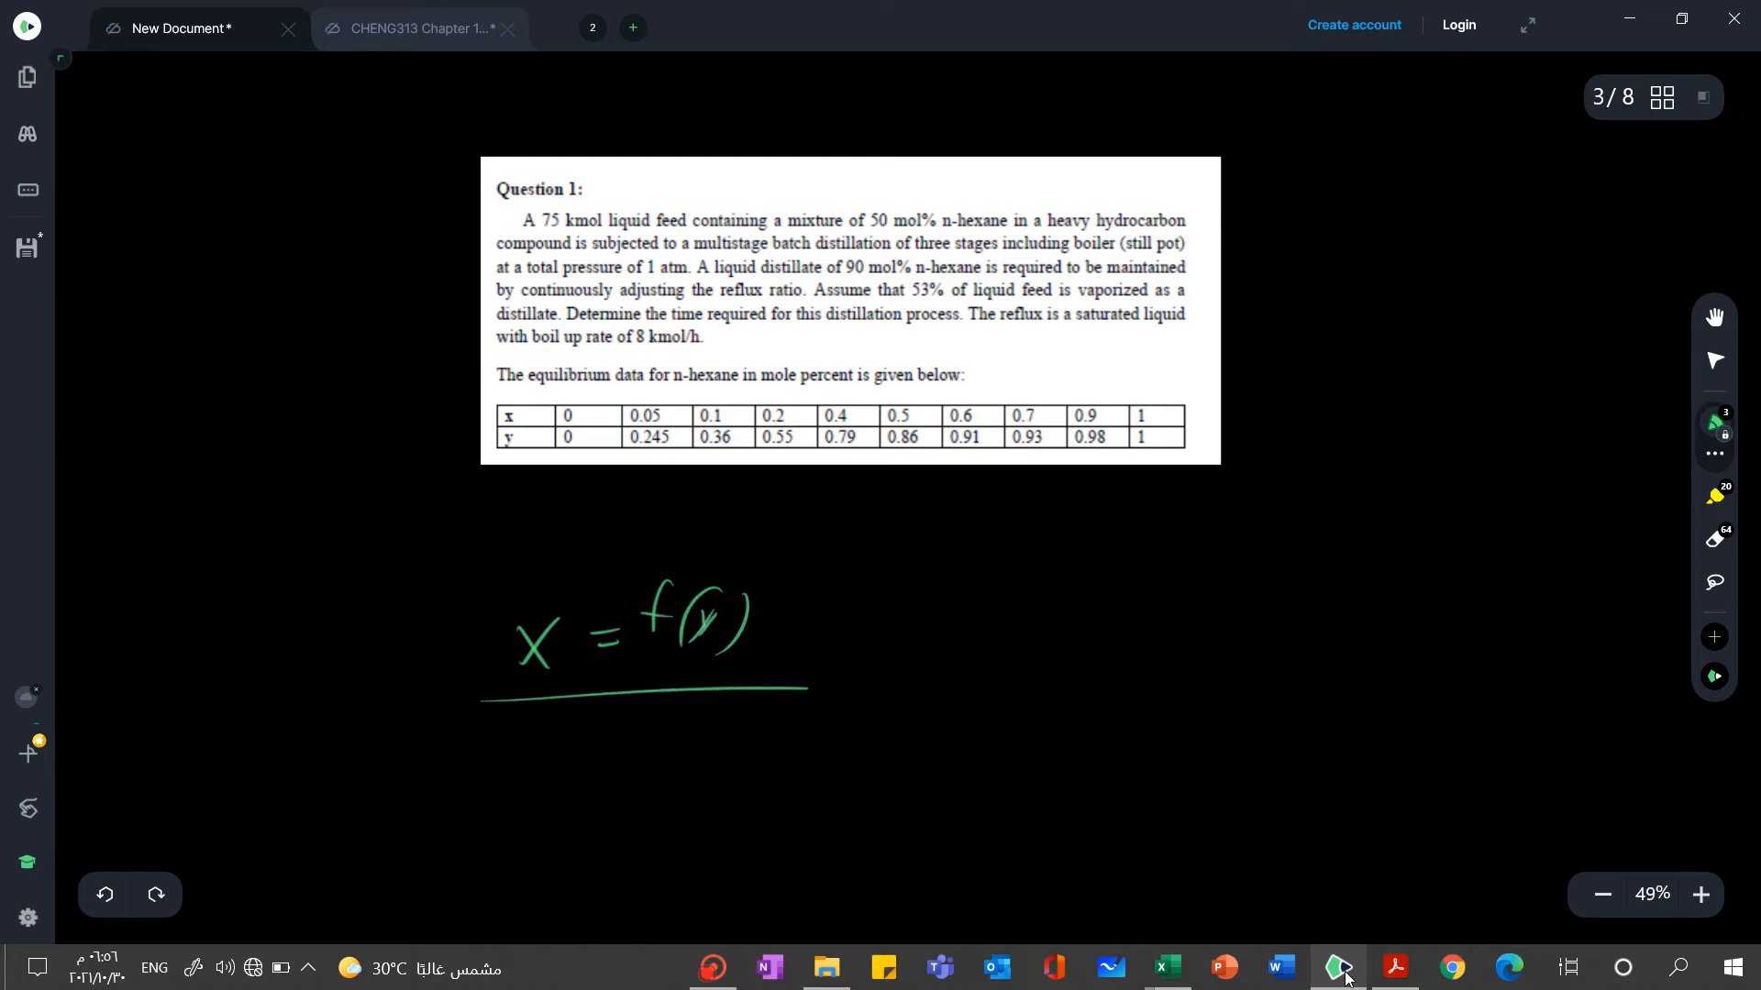
Switch to the workbook "Test2-Q1-BatchDistillation VLE value" and examine the ypredict table and the chart with the polynomial fit
left_click(1172, 977)
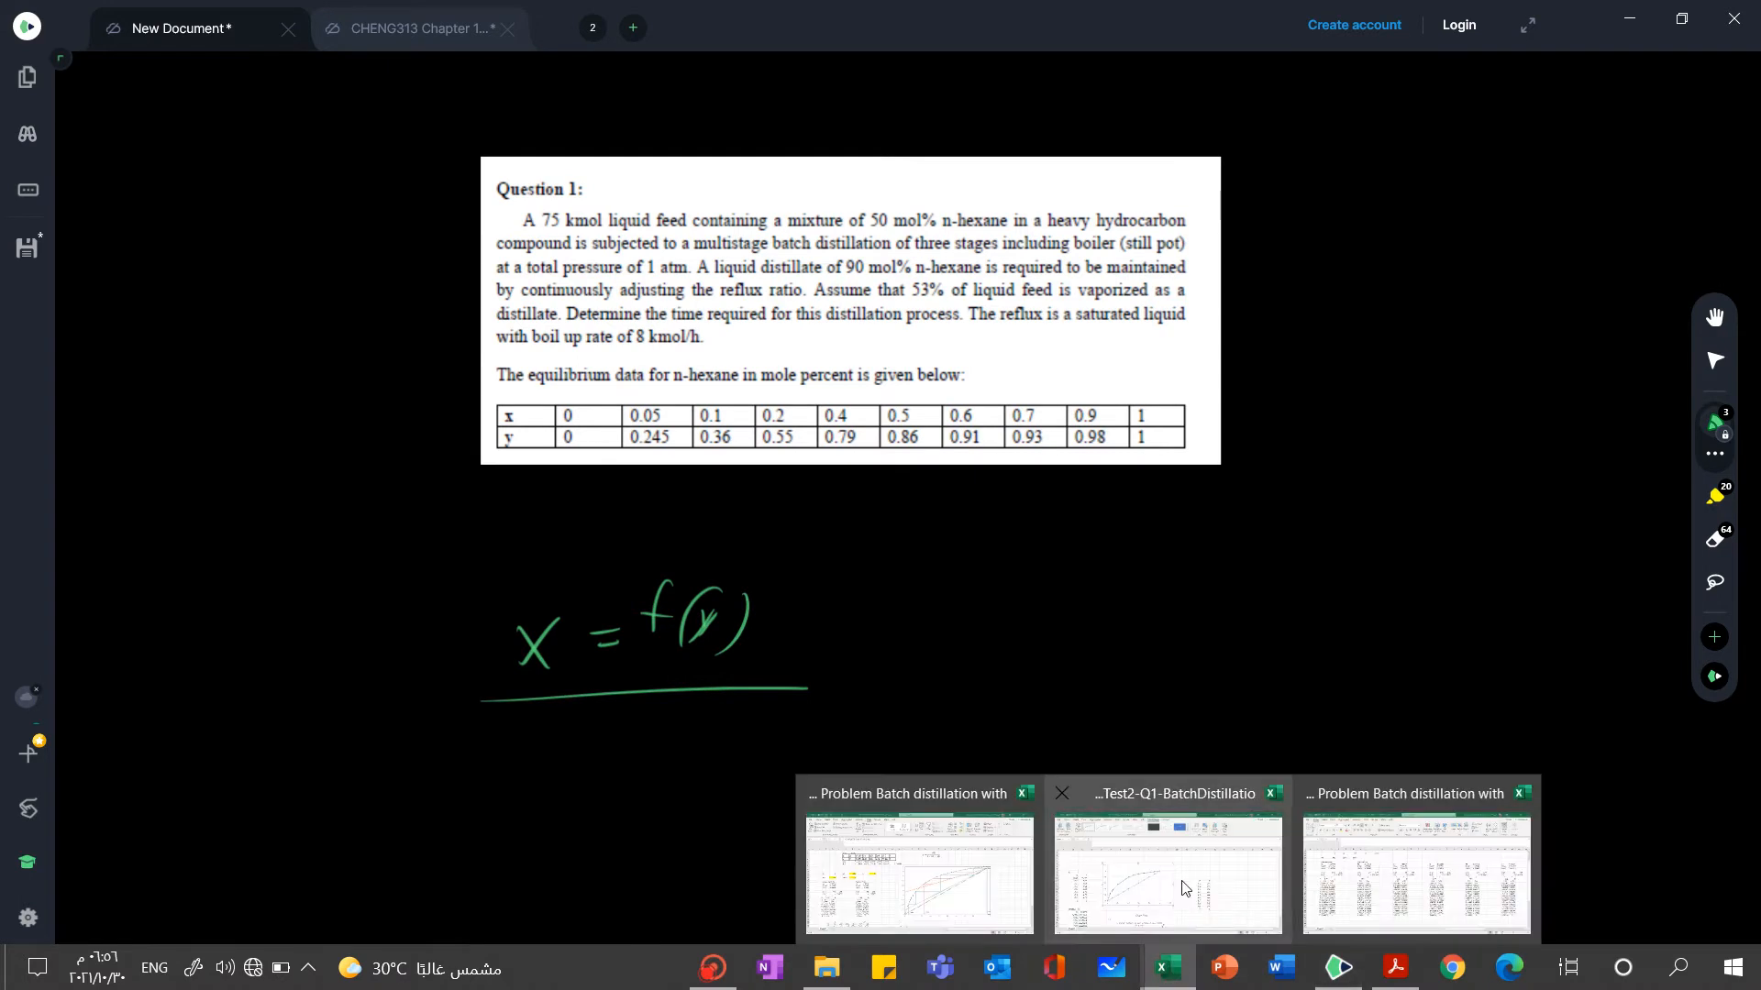
mouse_move(1130, 867)
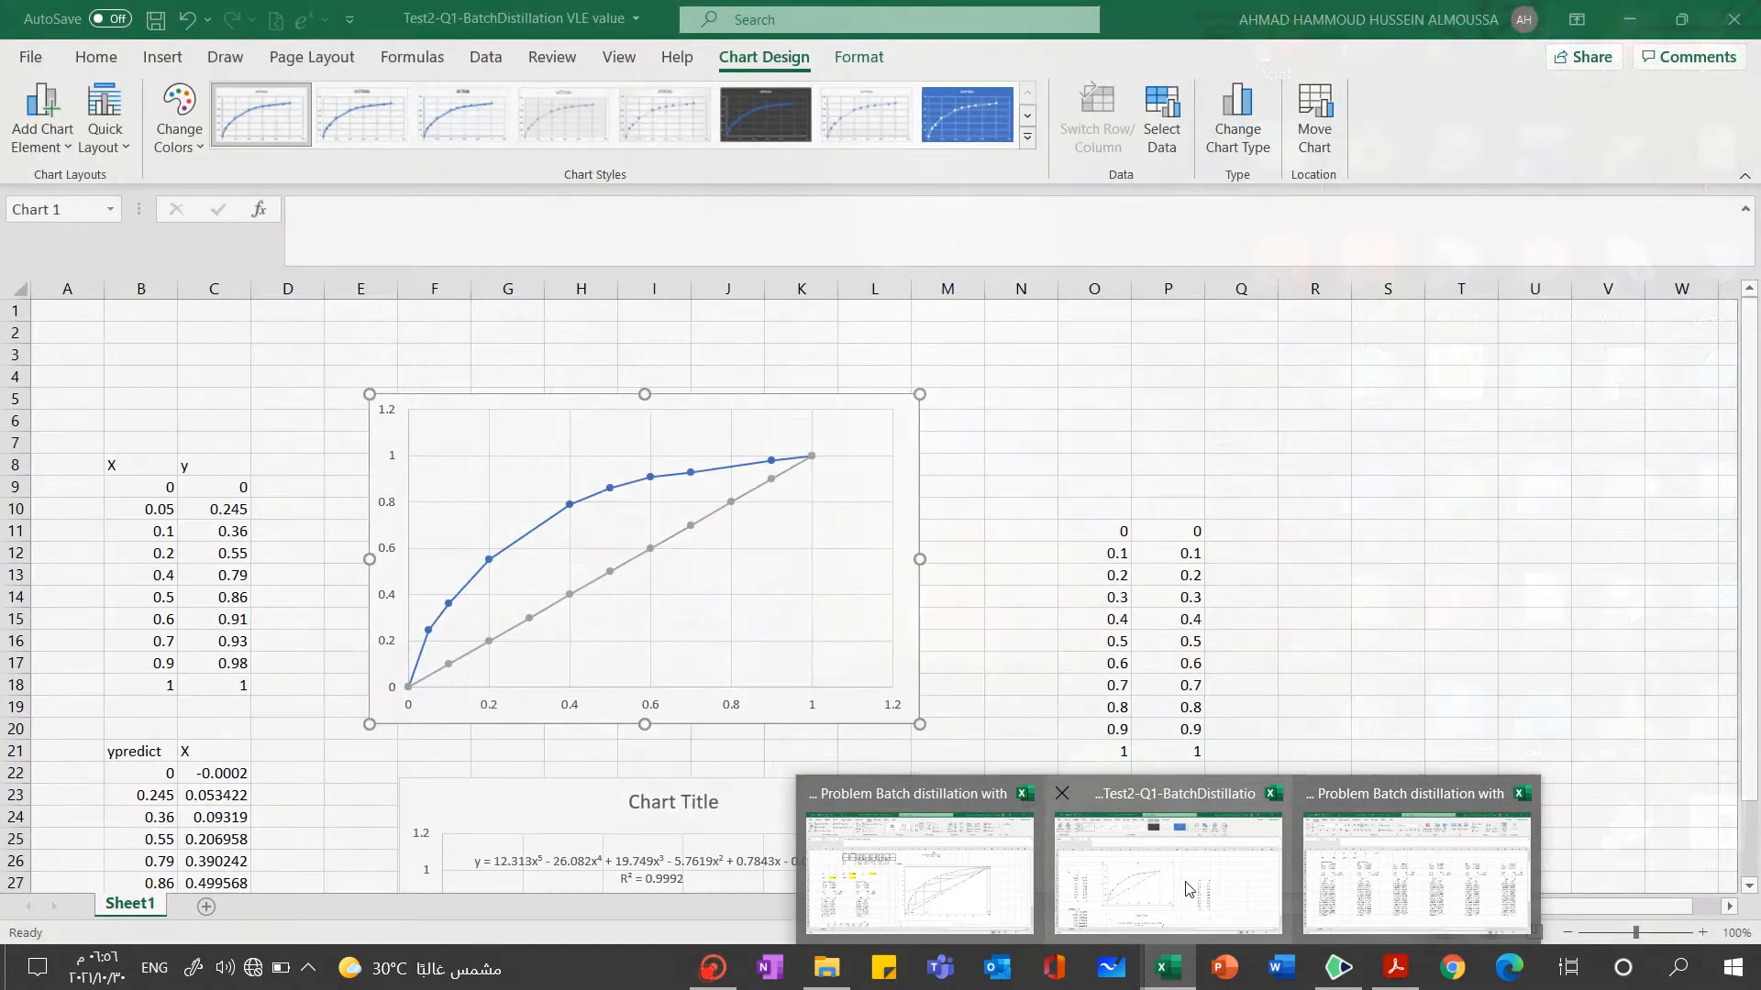
left_click(1069, 882)
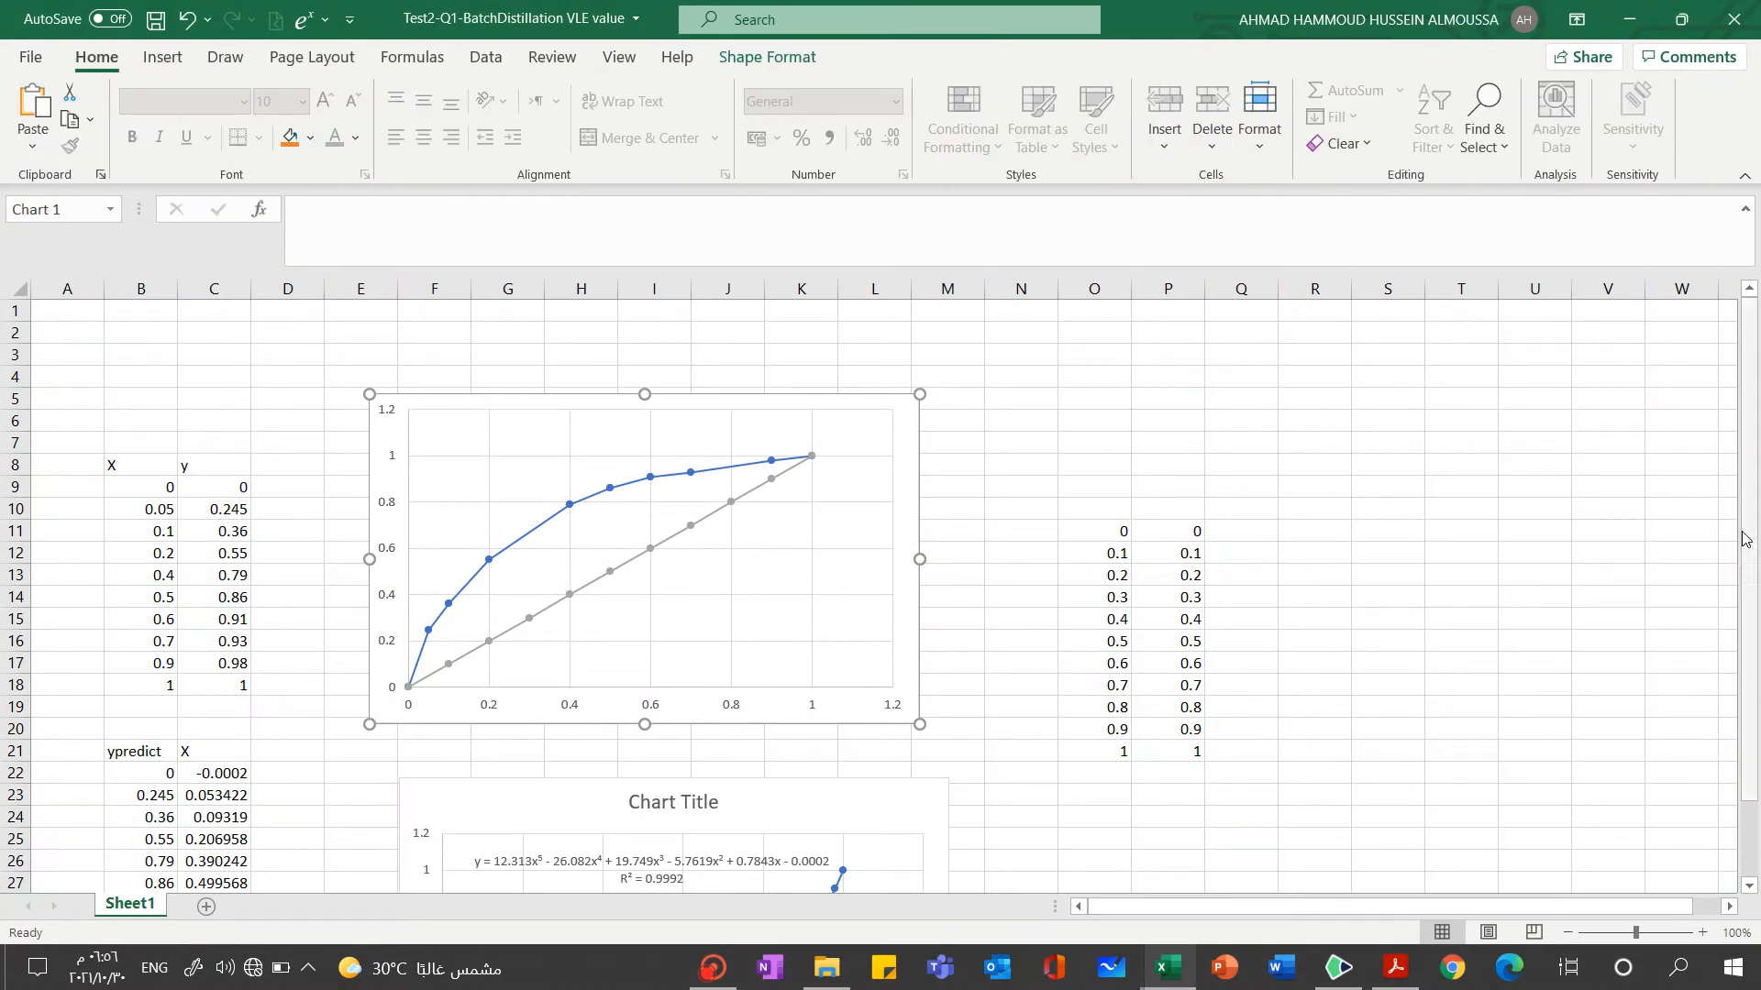
scroll(1741, 569, "down", 1)
mouse_move(1749, 574)
left_mouse_down()
mouse_move(1750, 598)
mouse_move(1758, 538)
mouse_move(1740, 550)
left_mouse_up()
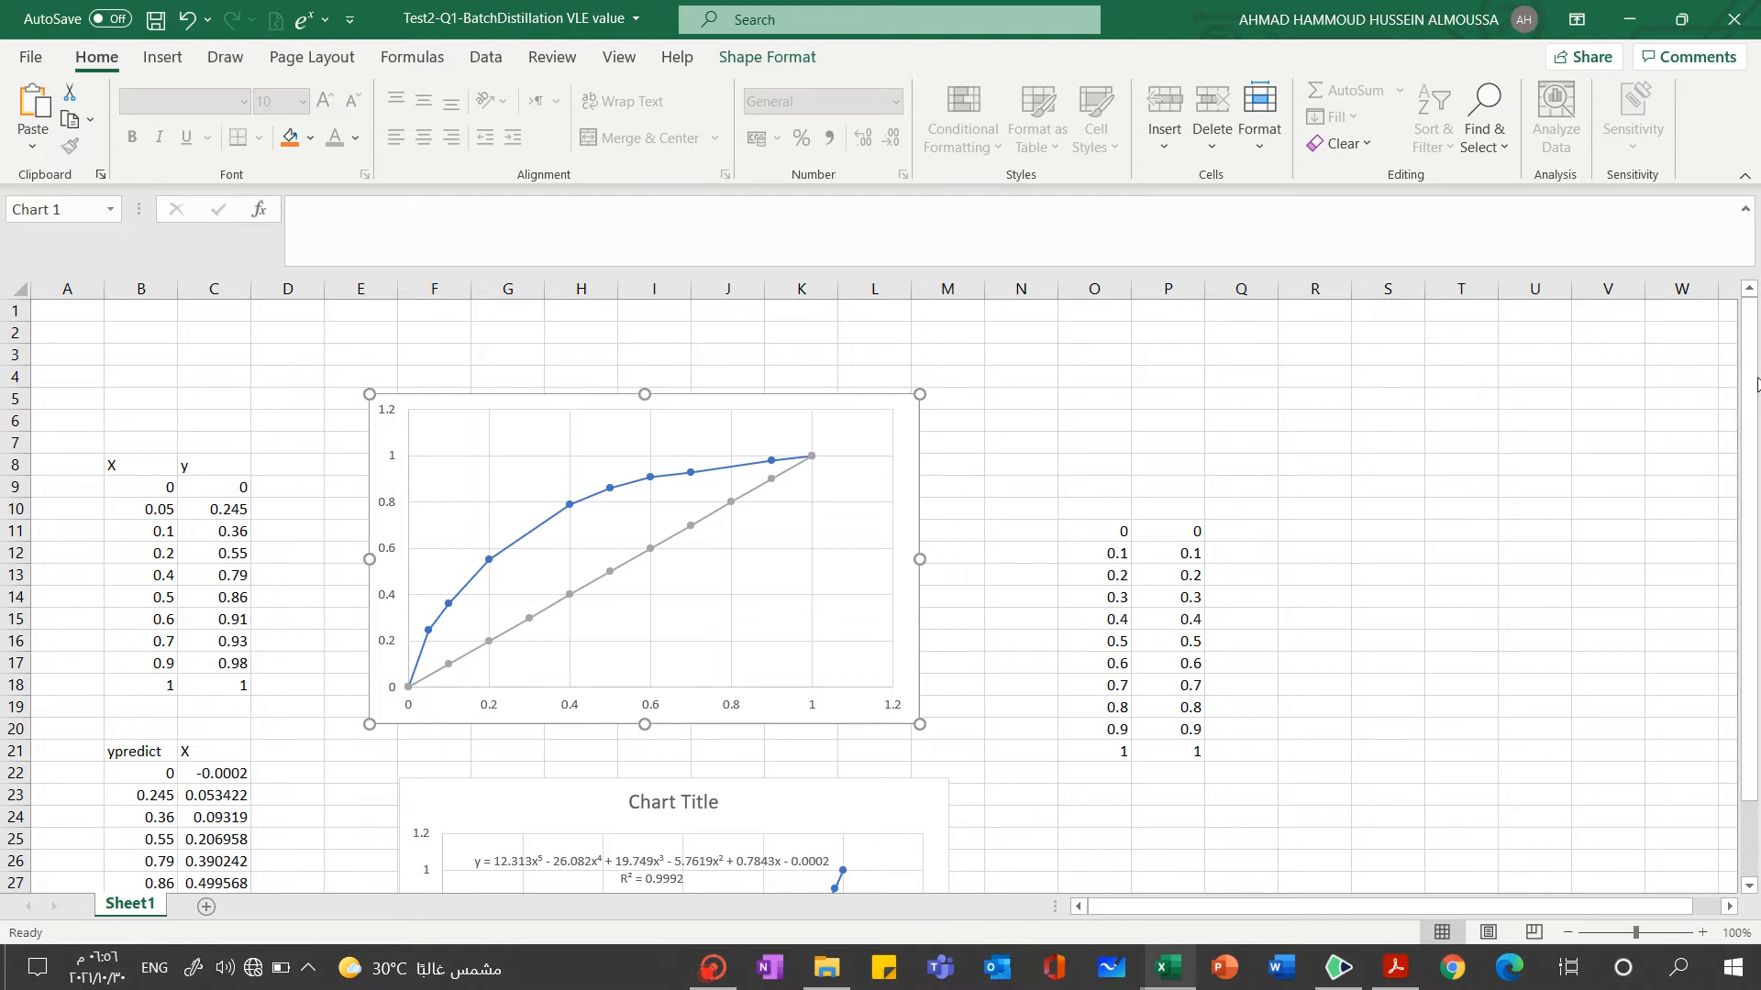
left_click_drag(1750, 386, 1741, 473)
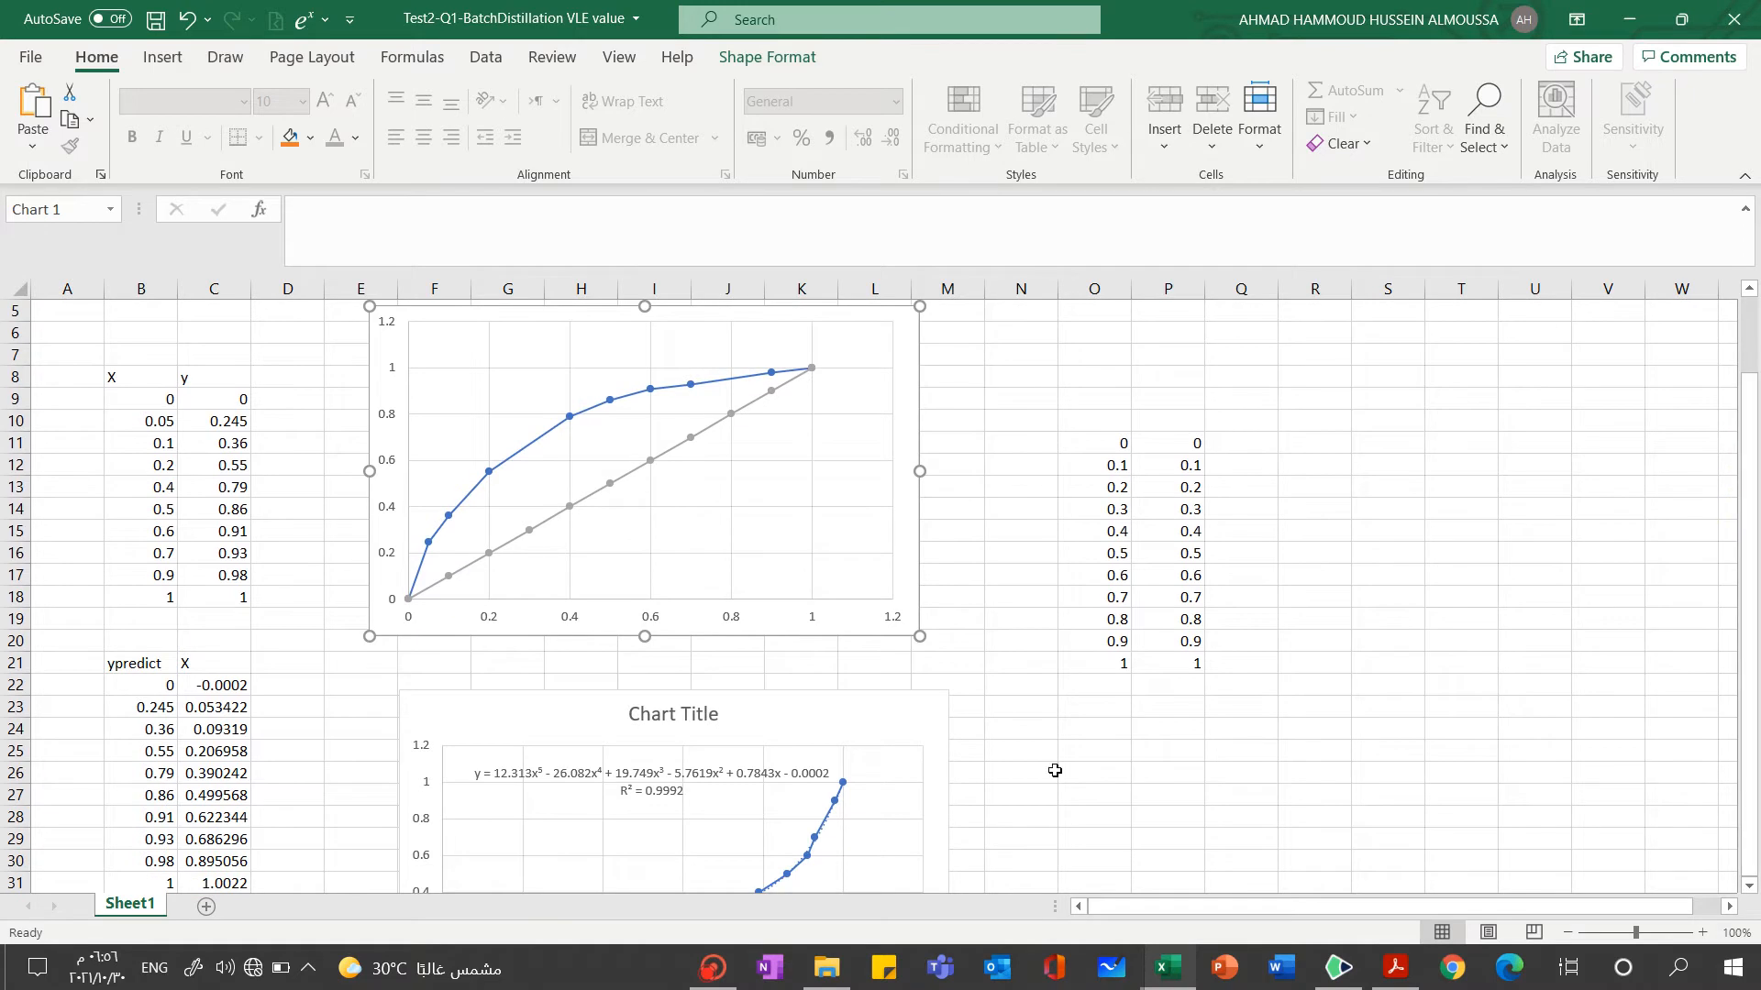
left_click(1750, 889)
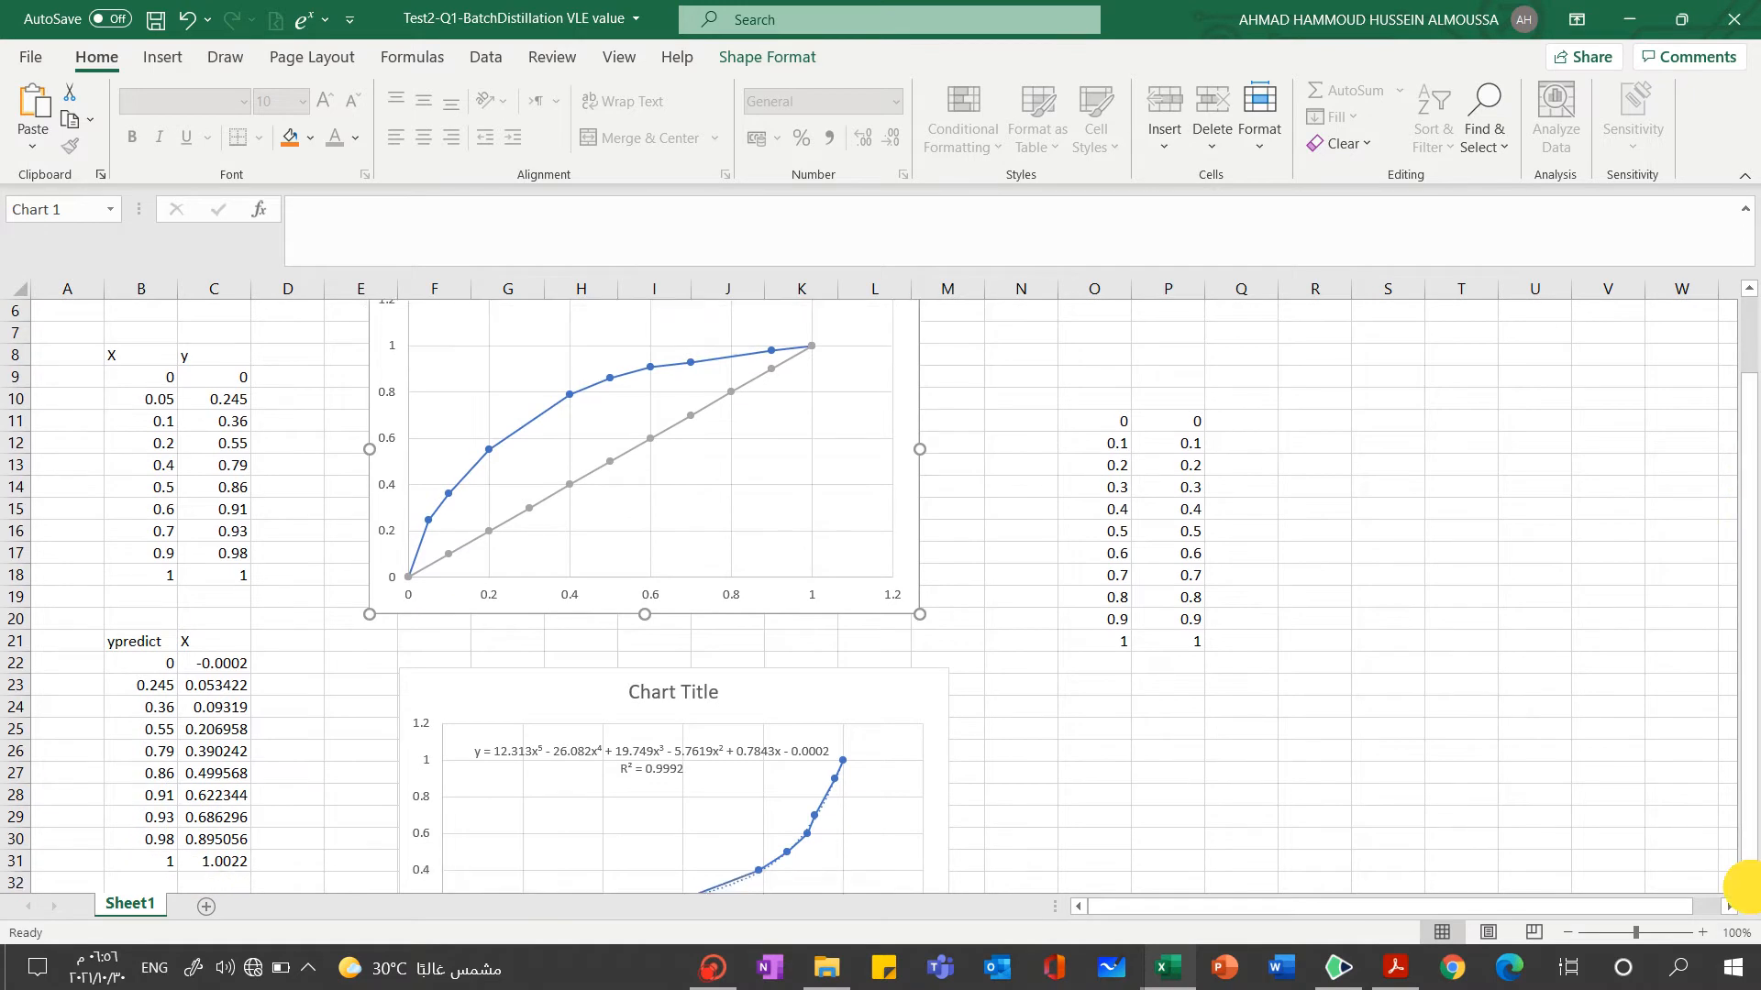
left_click(1751, 889)
left_click(1751, 889)
left_click(1751, 889)
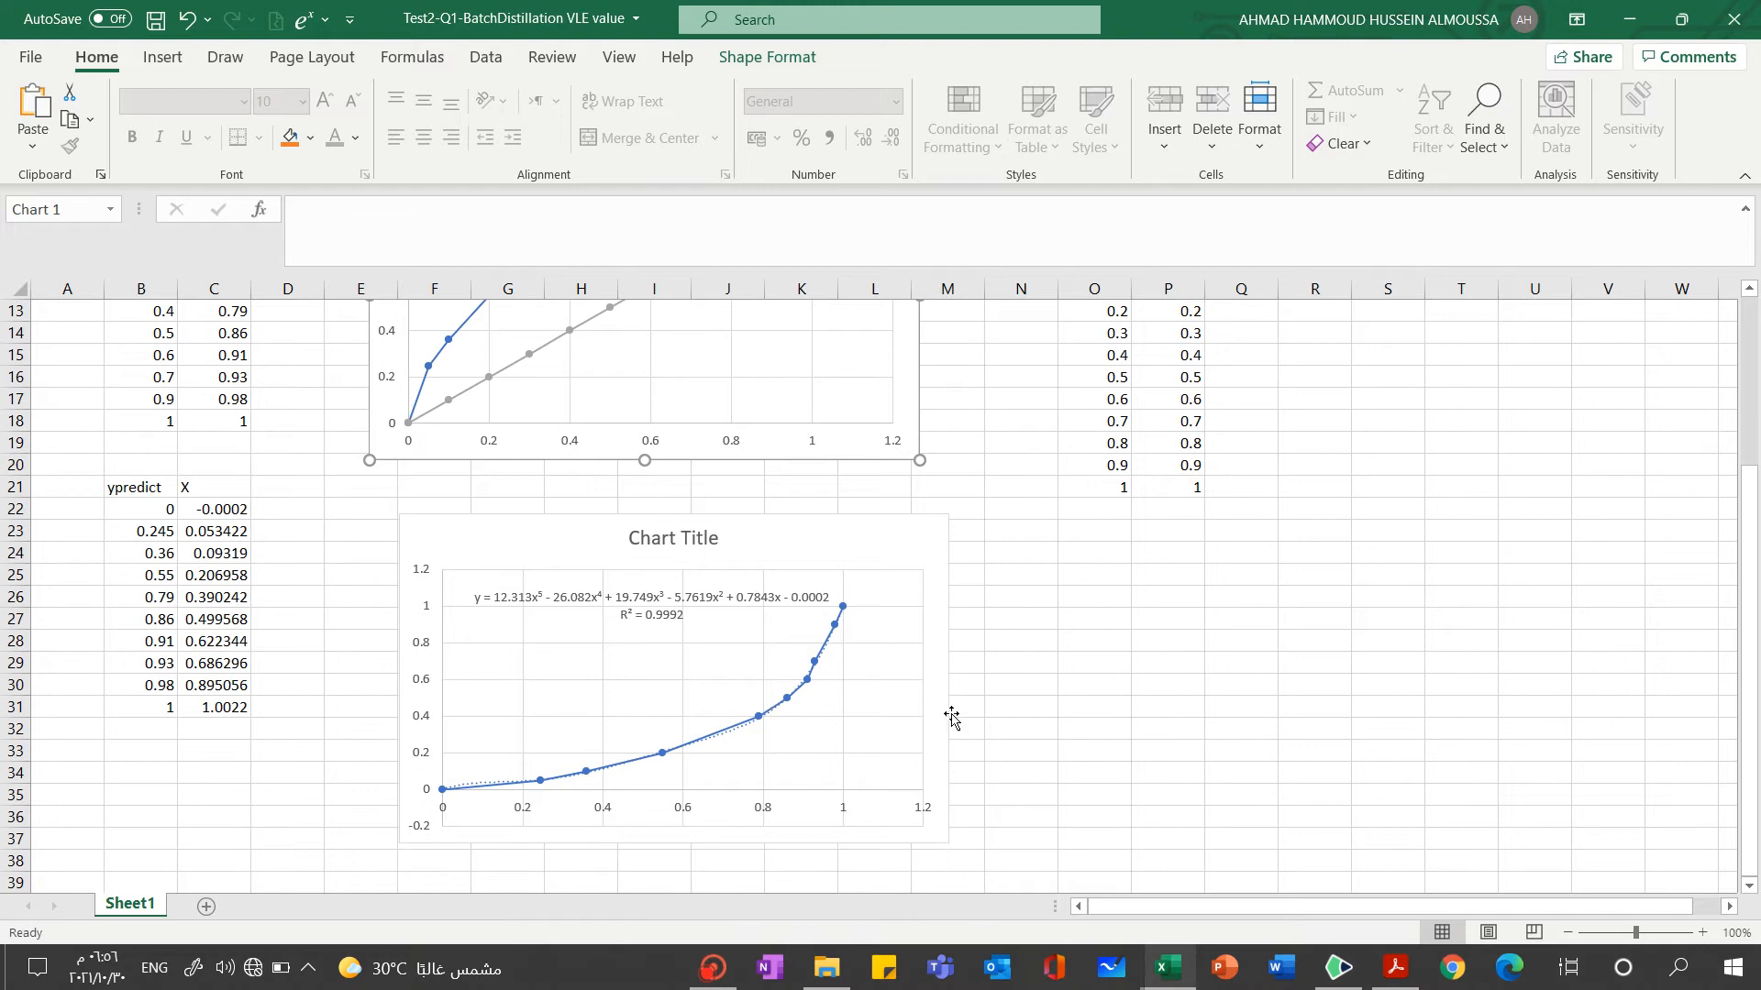
Move the polynomial-fit chart slightly so that its top edge sits at row 21, starting in column F
left_click(660, 758)
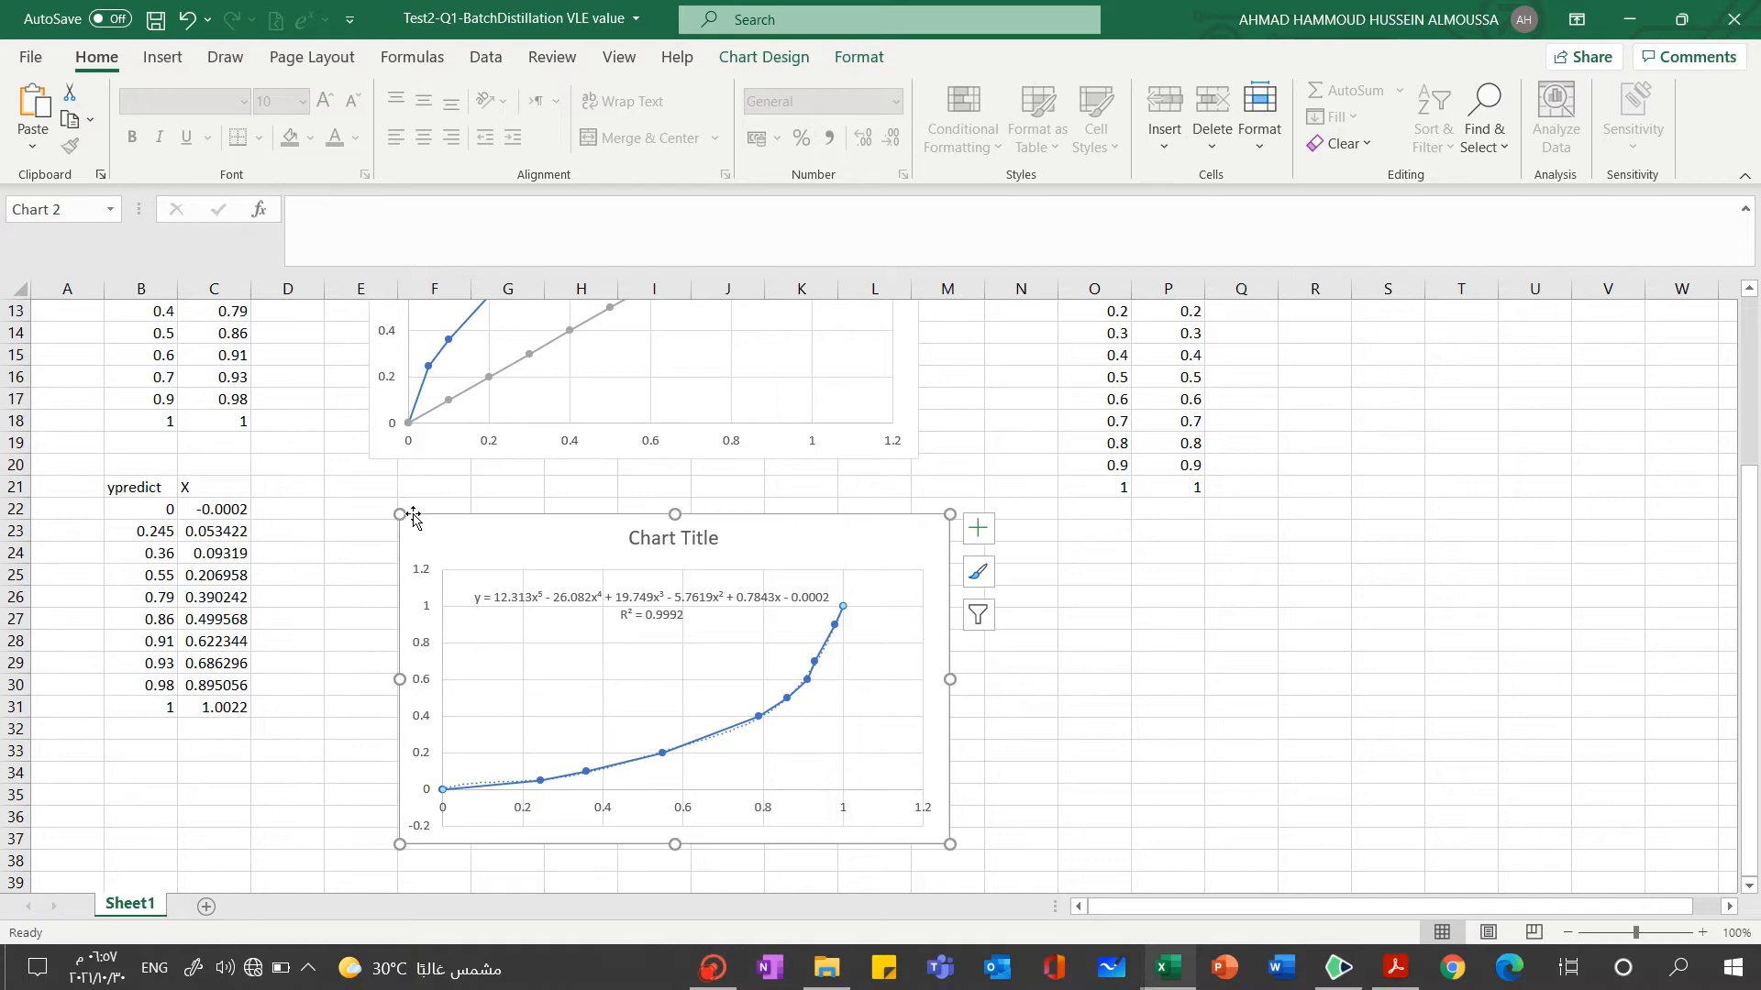
left_click(662, 763)
left_click(661, 760)
left_click(662, 754)
left_click_drag(840, 542, 880, 520)
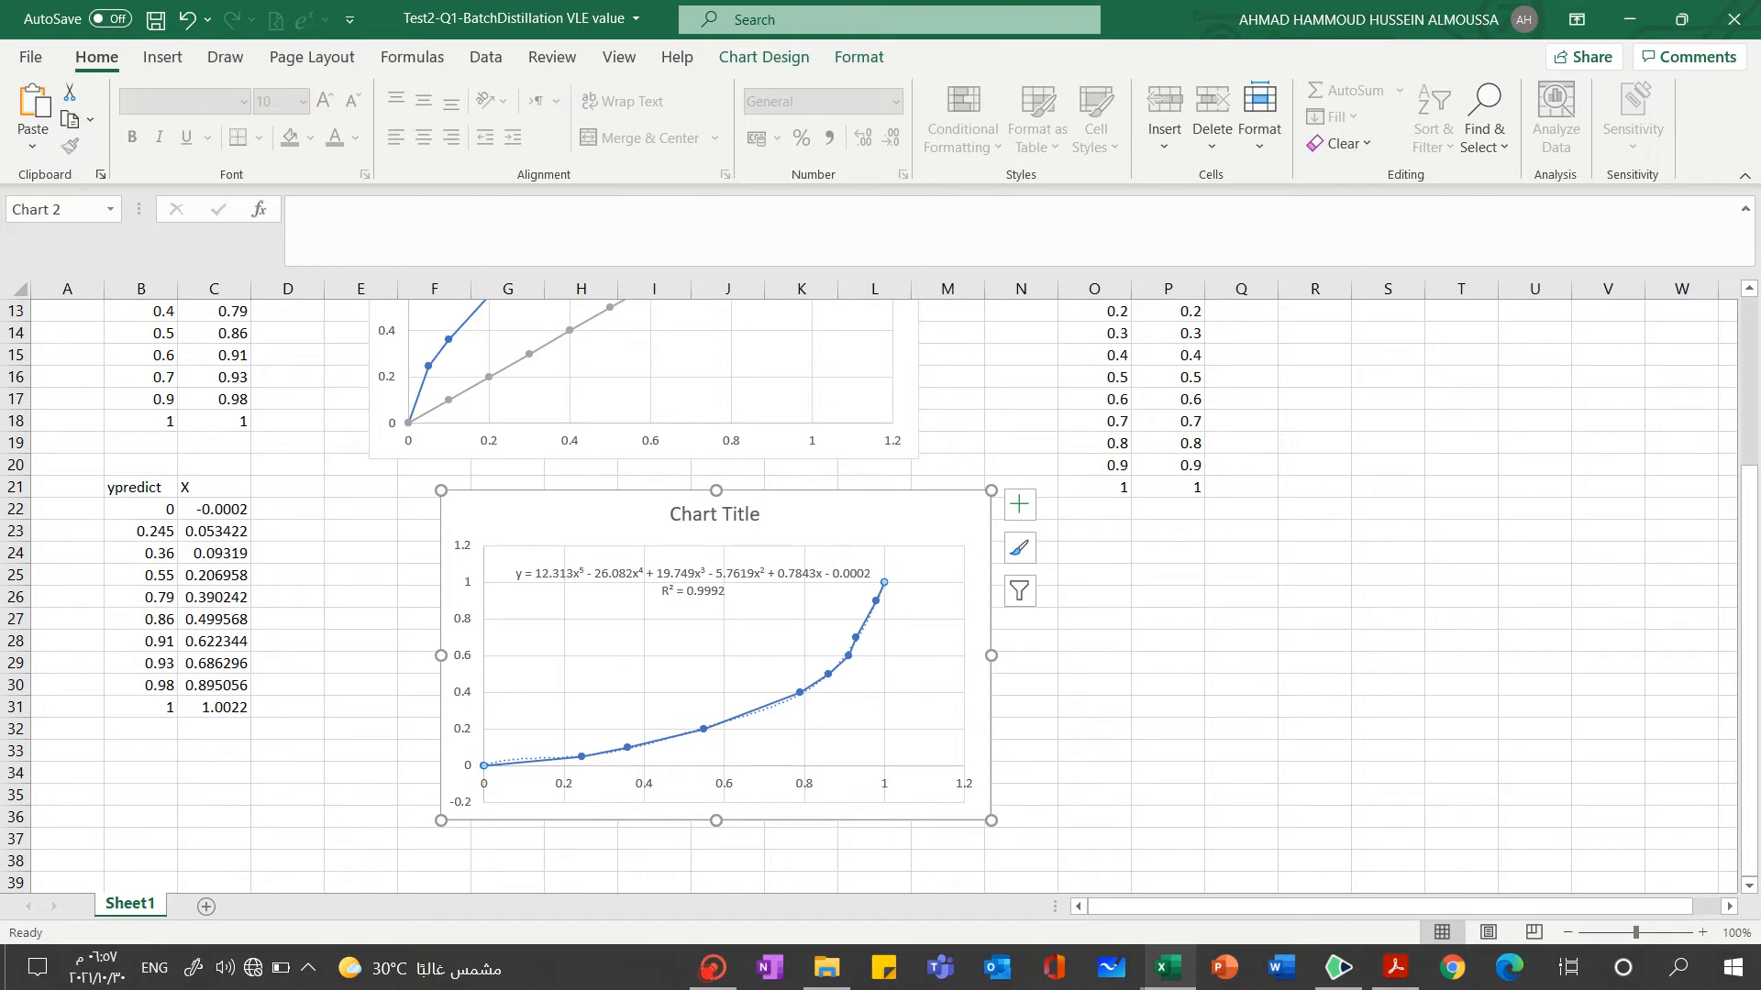
Inspect the data source of the polynomial-fit chart and leave it without making changes
left_click(786, 55)
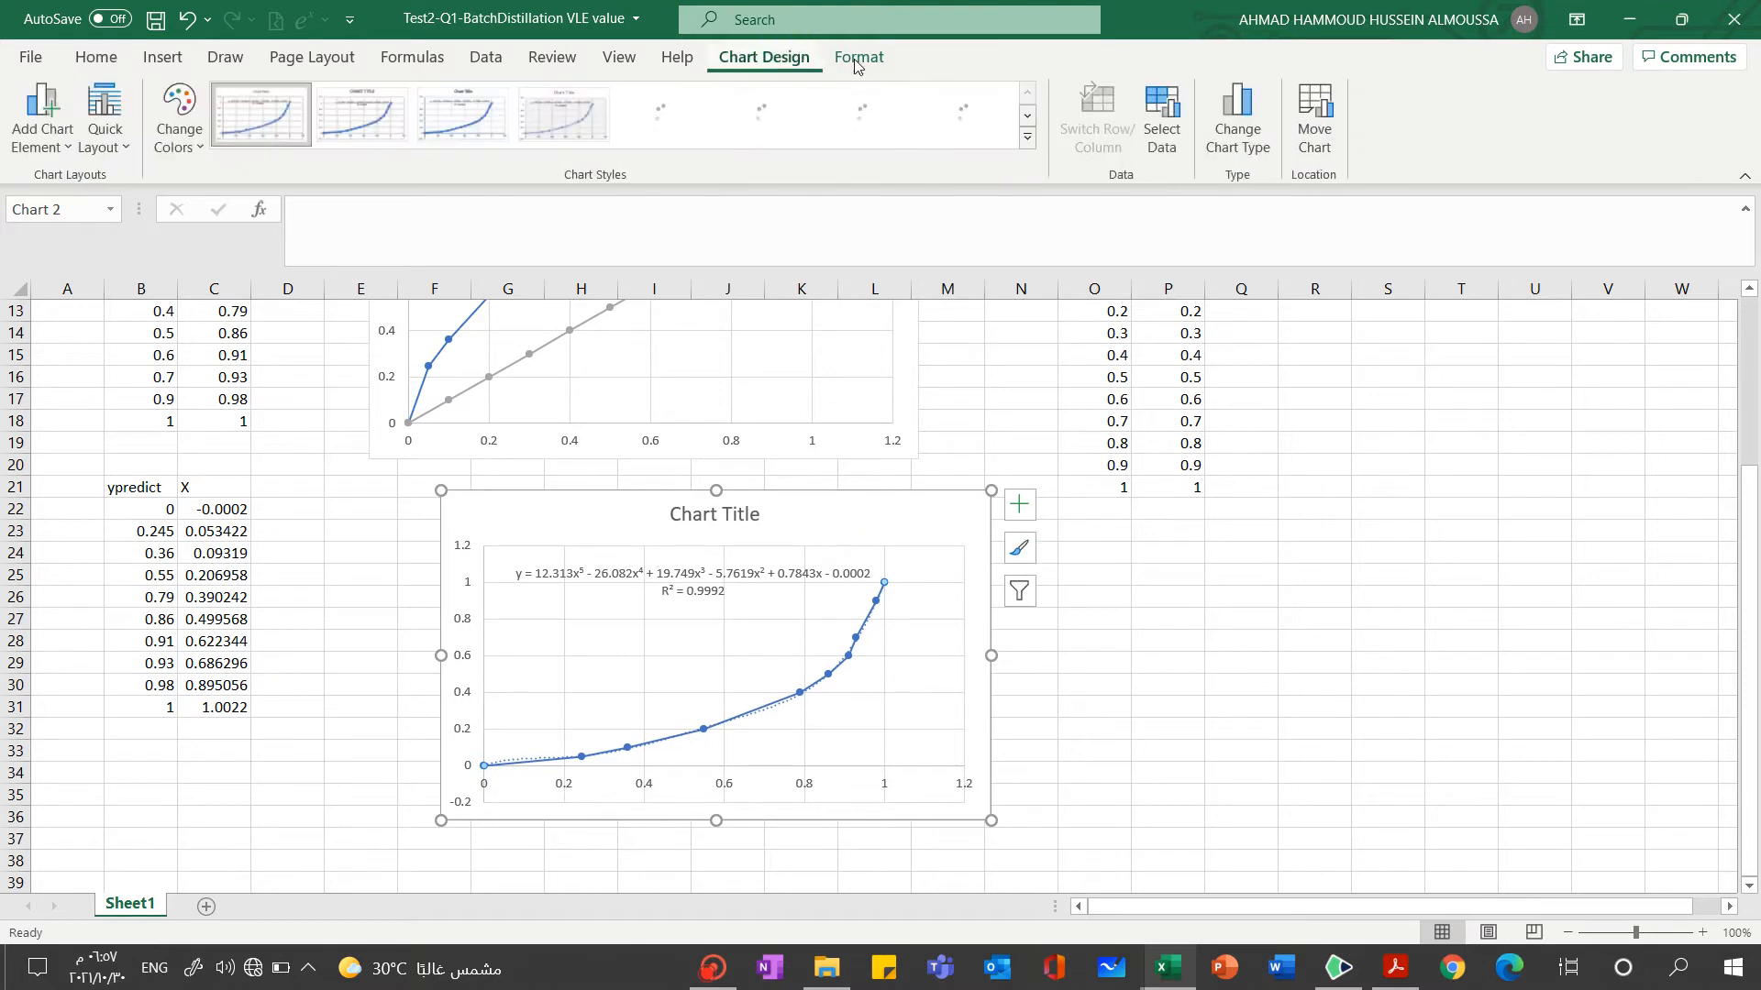
left_click(1159, 128)
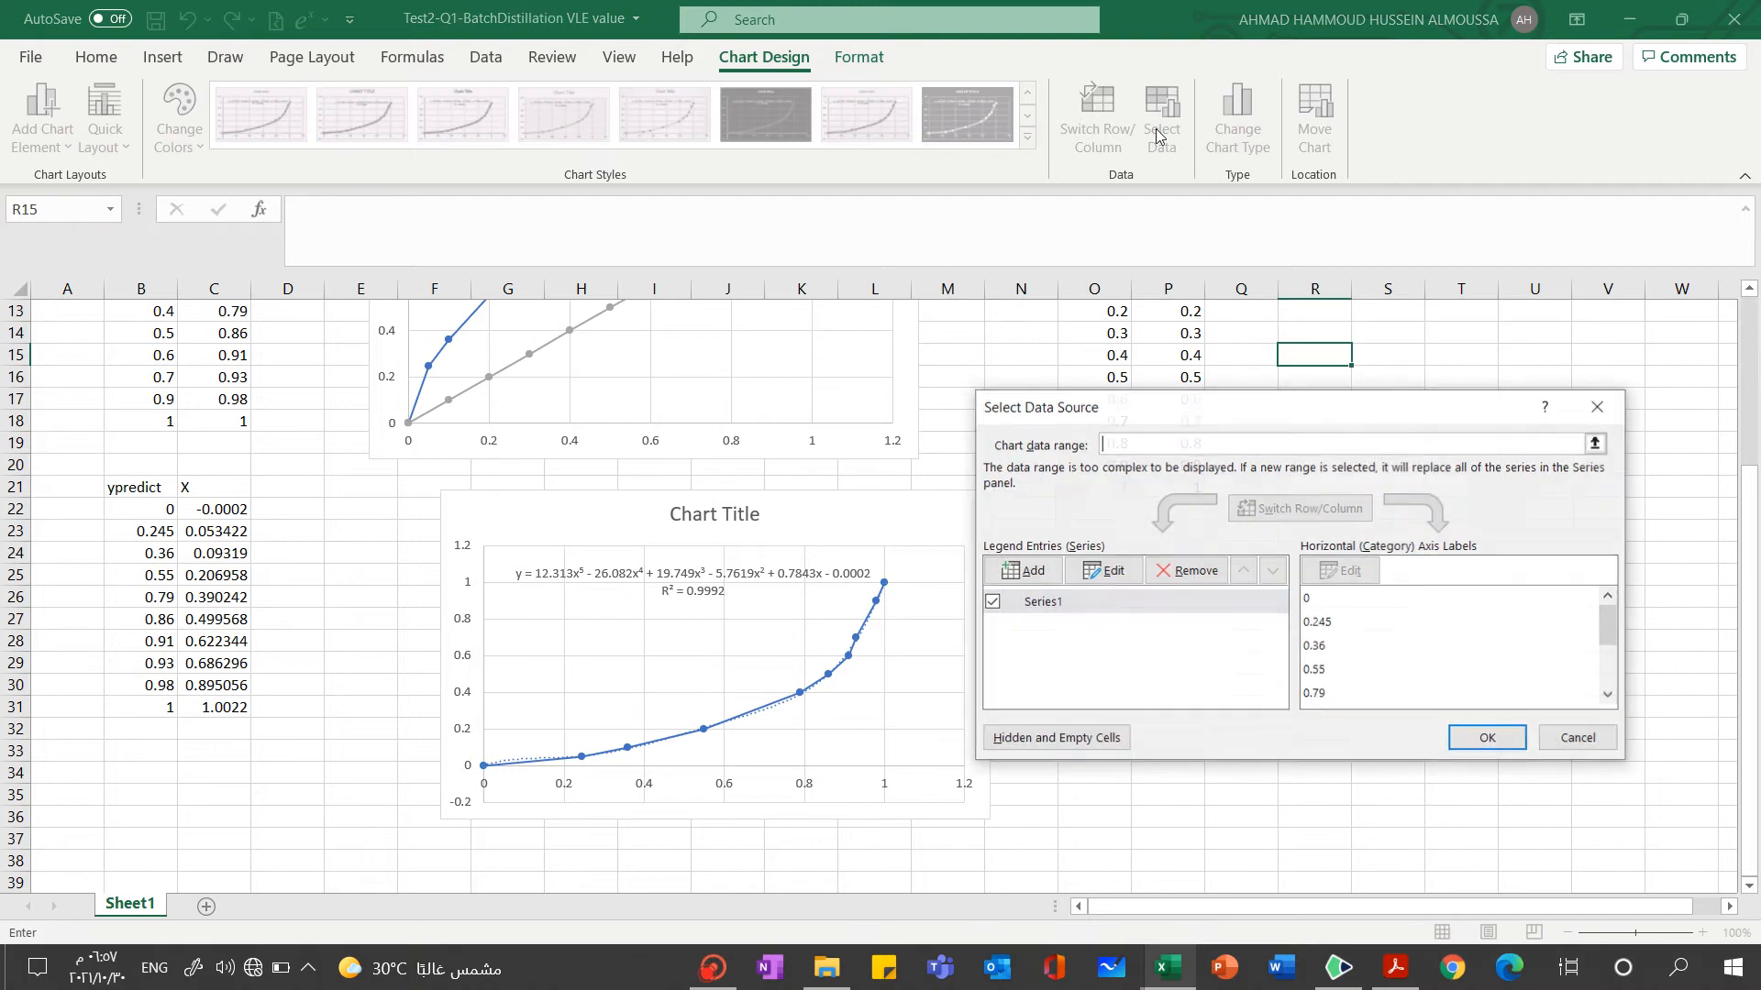
left_click(1598, 406)
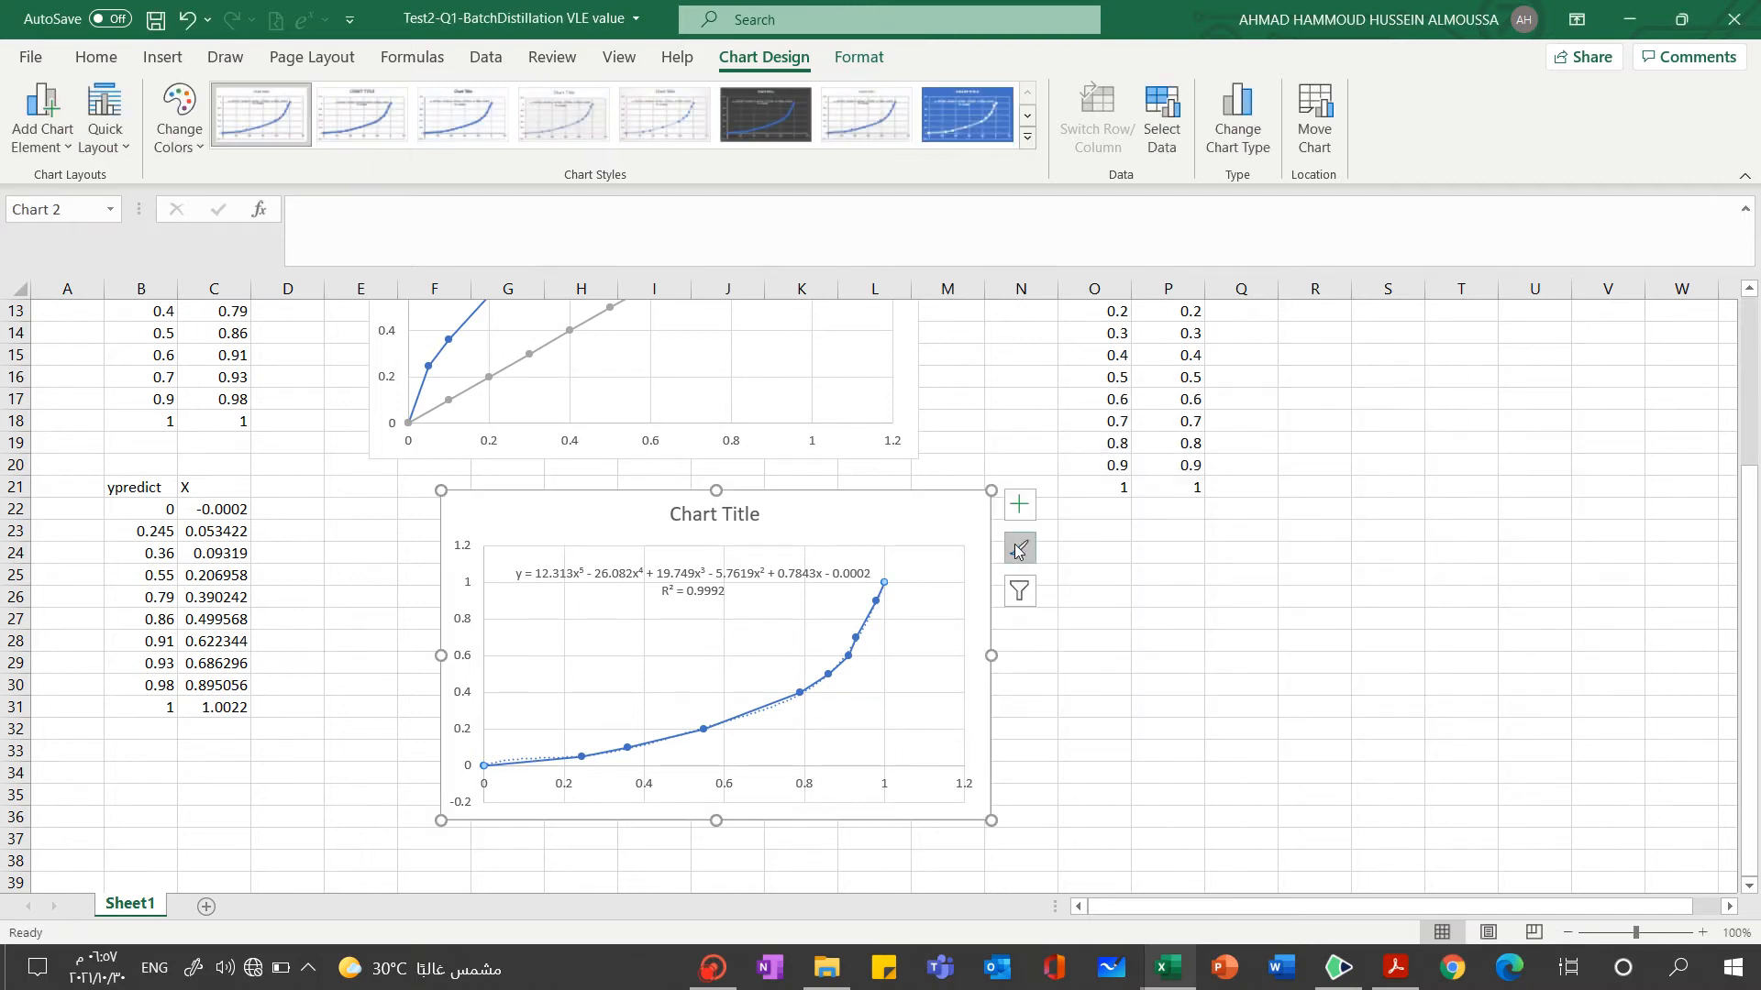
Paste a copy of the polynomial-fit chart at column R and move it up to start around row 22
left_click(541, 570)
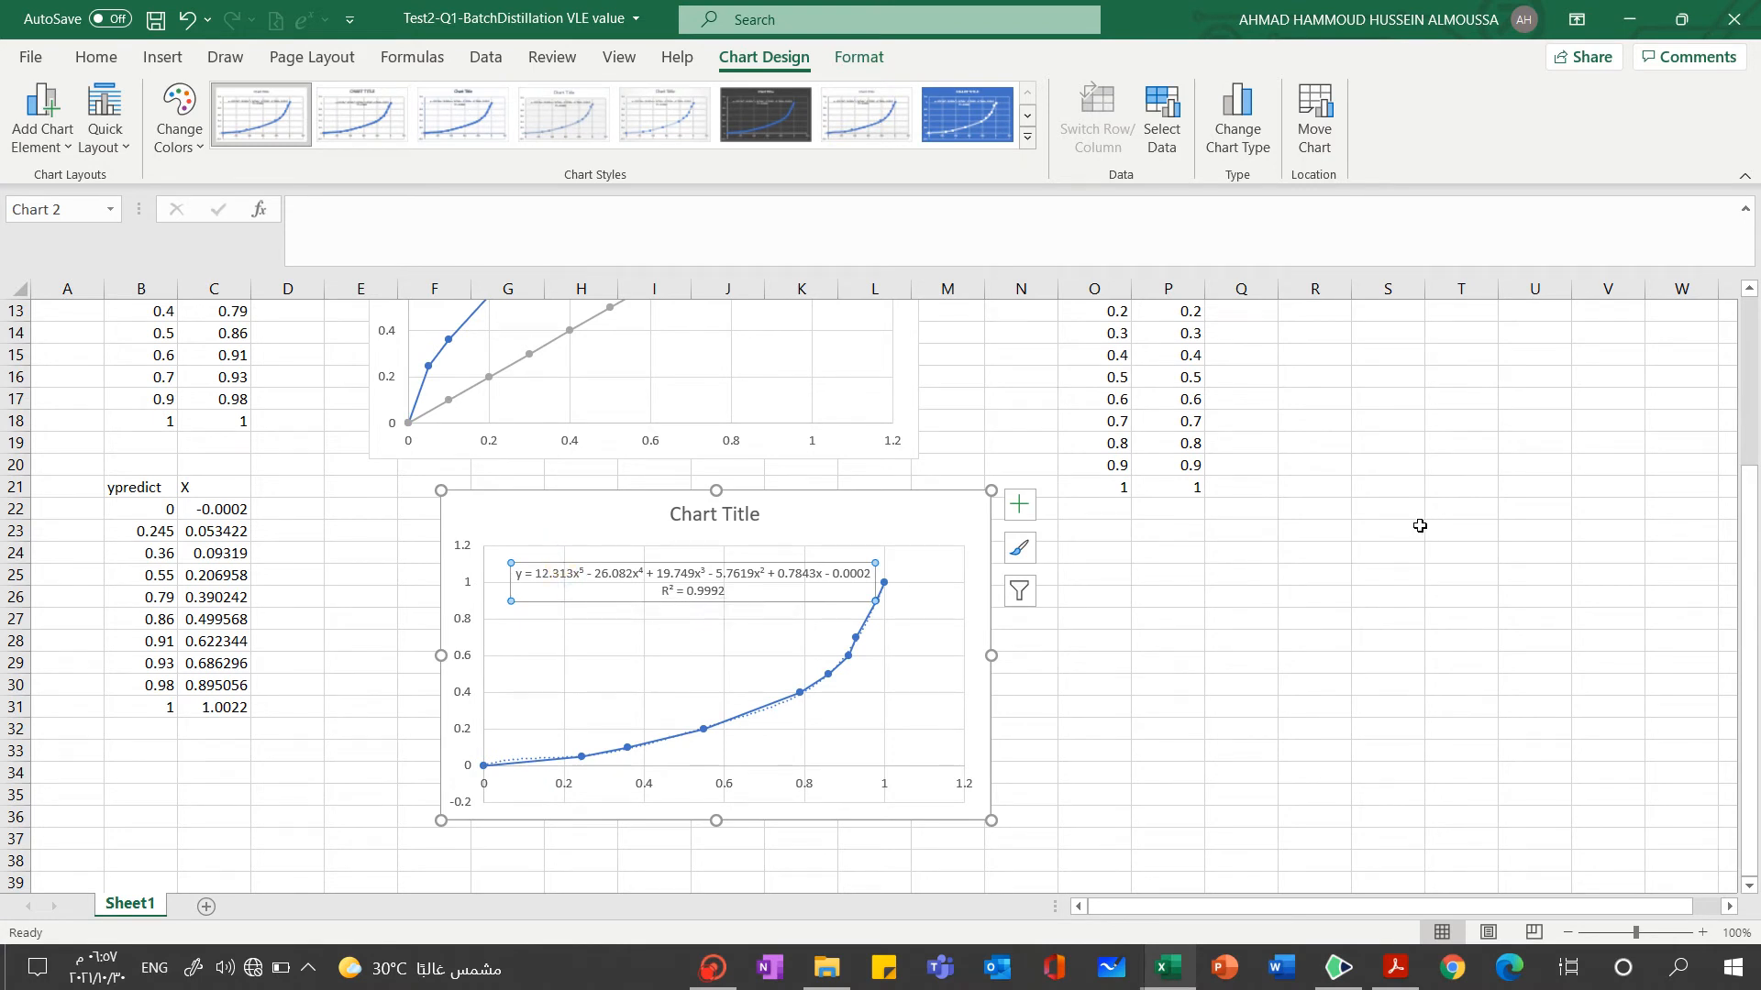
left_click(1297, 556)
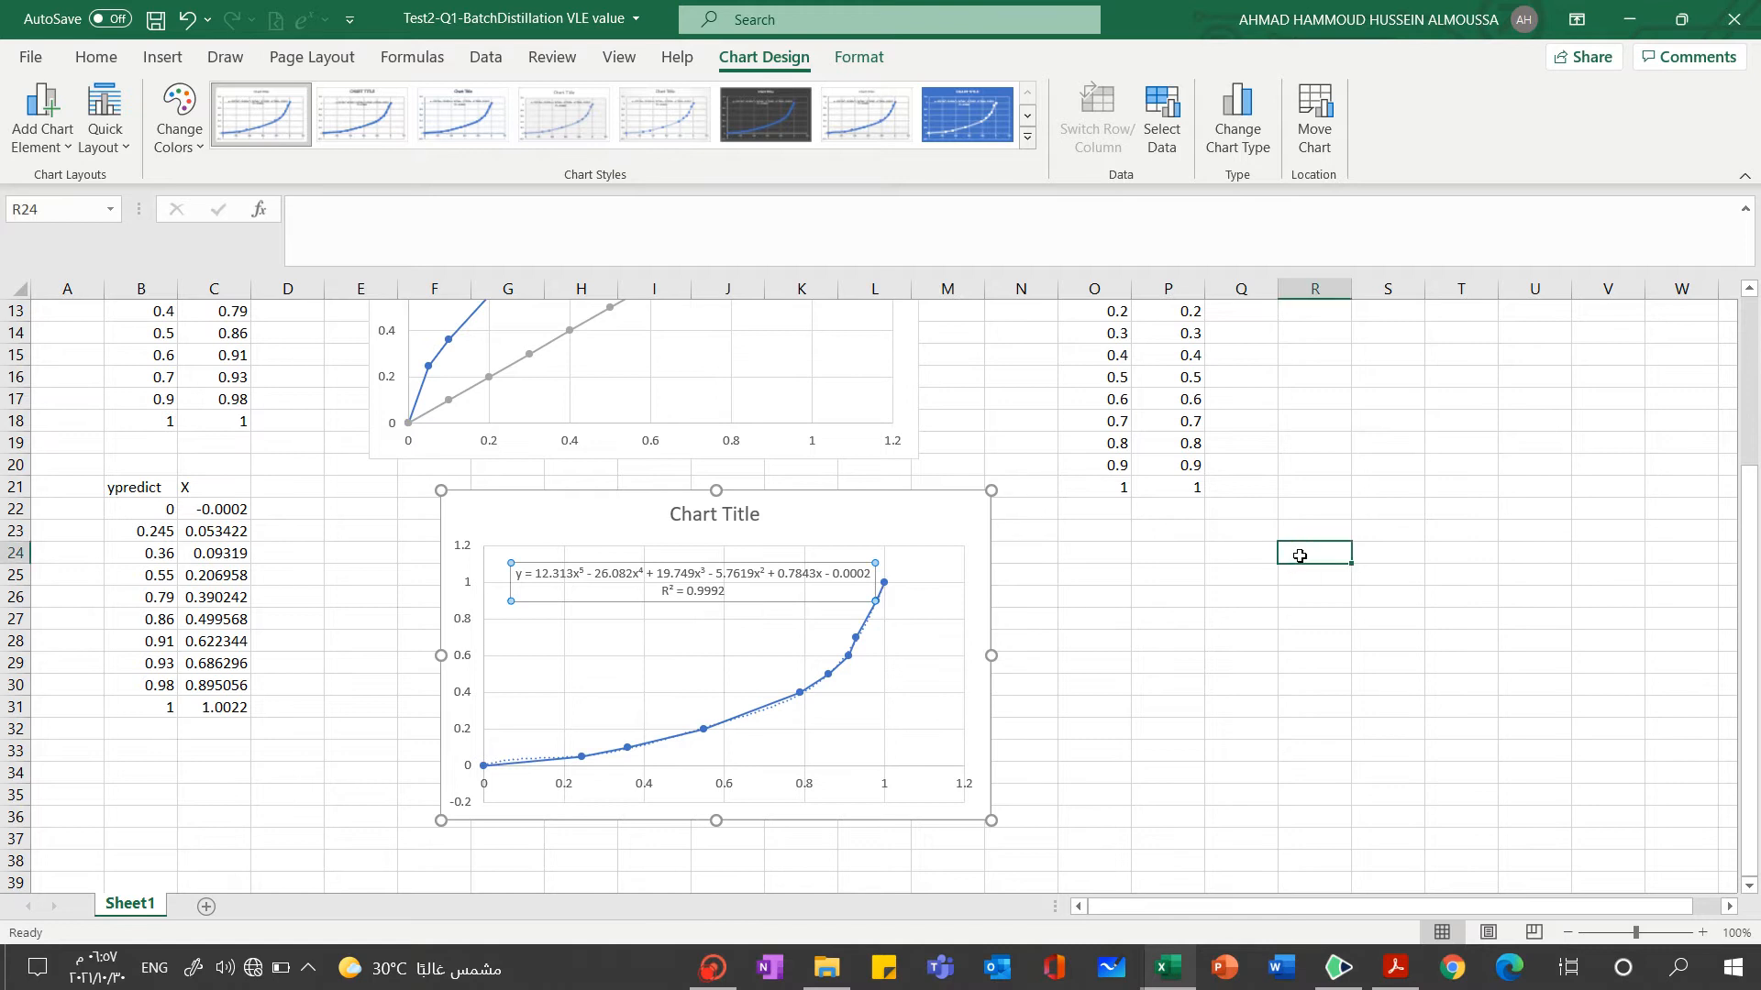
key("ctrl+v")
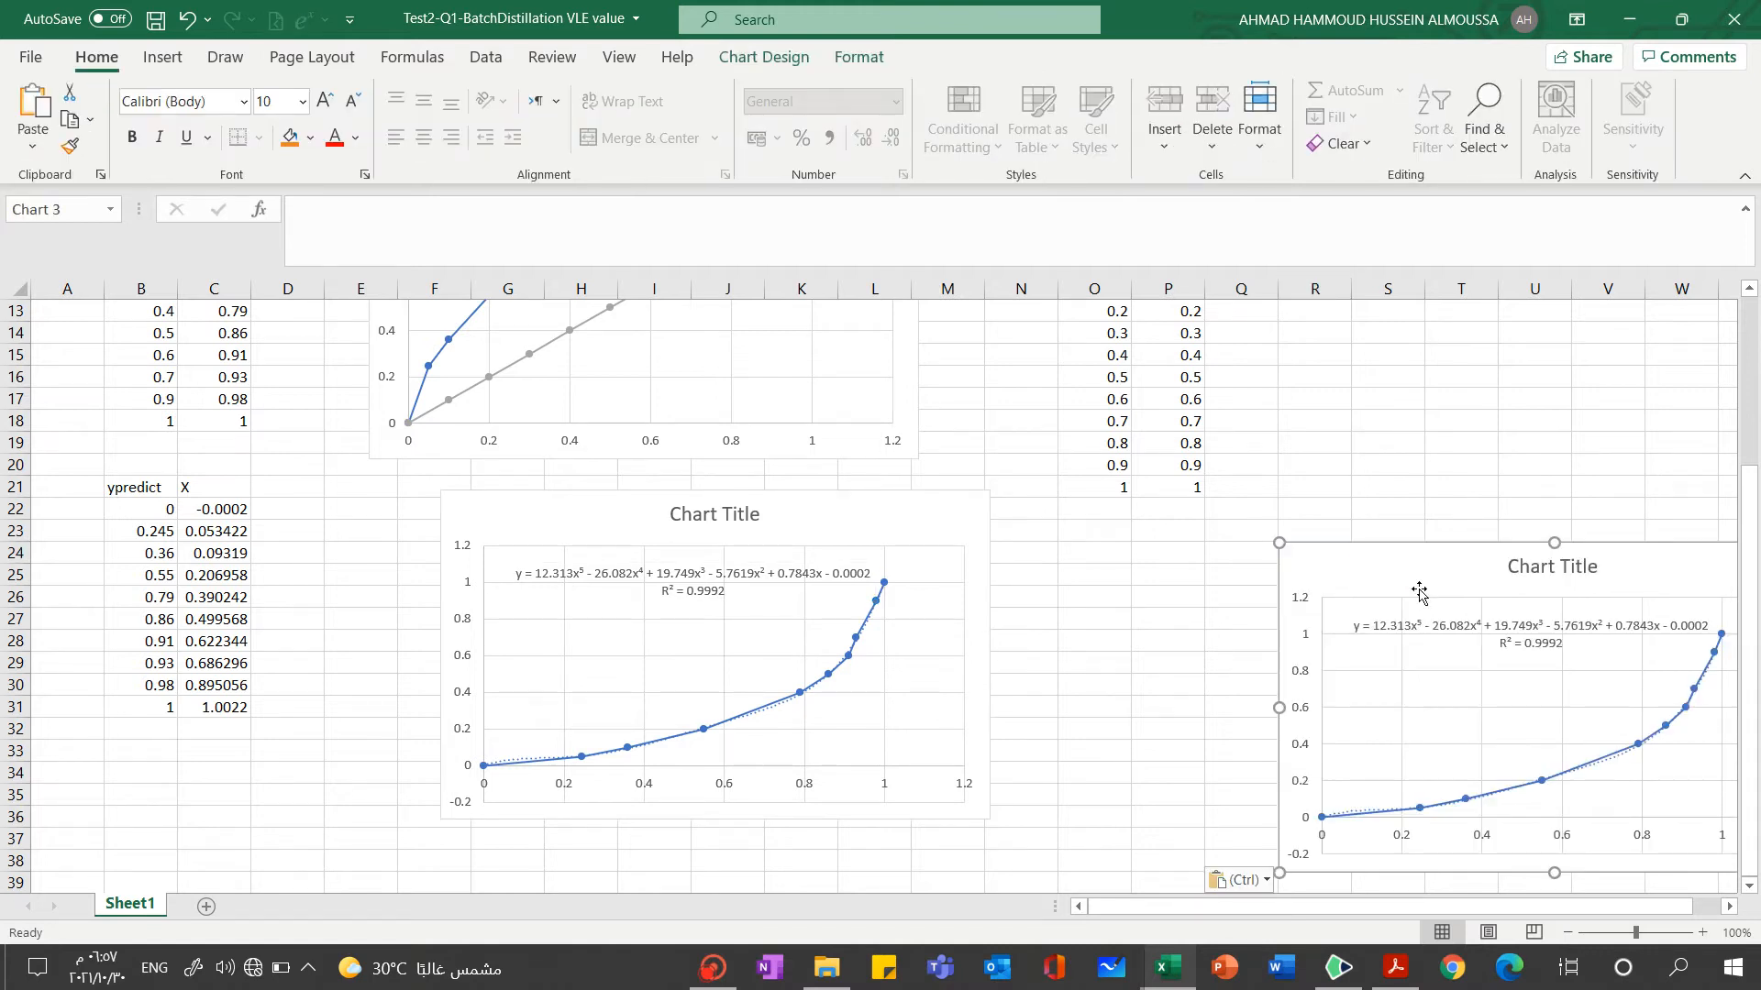
left_click_drag(1317, 562, 1330, 514)
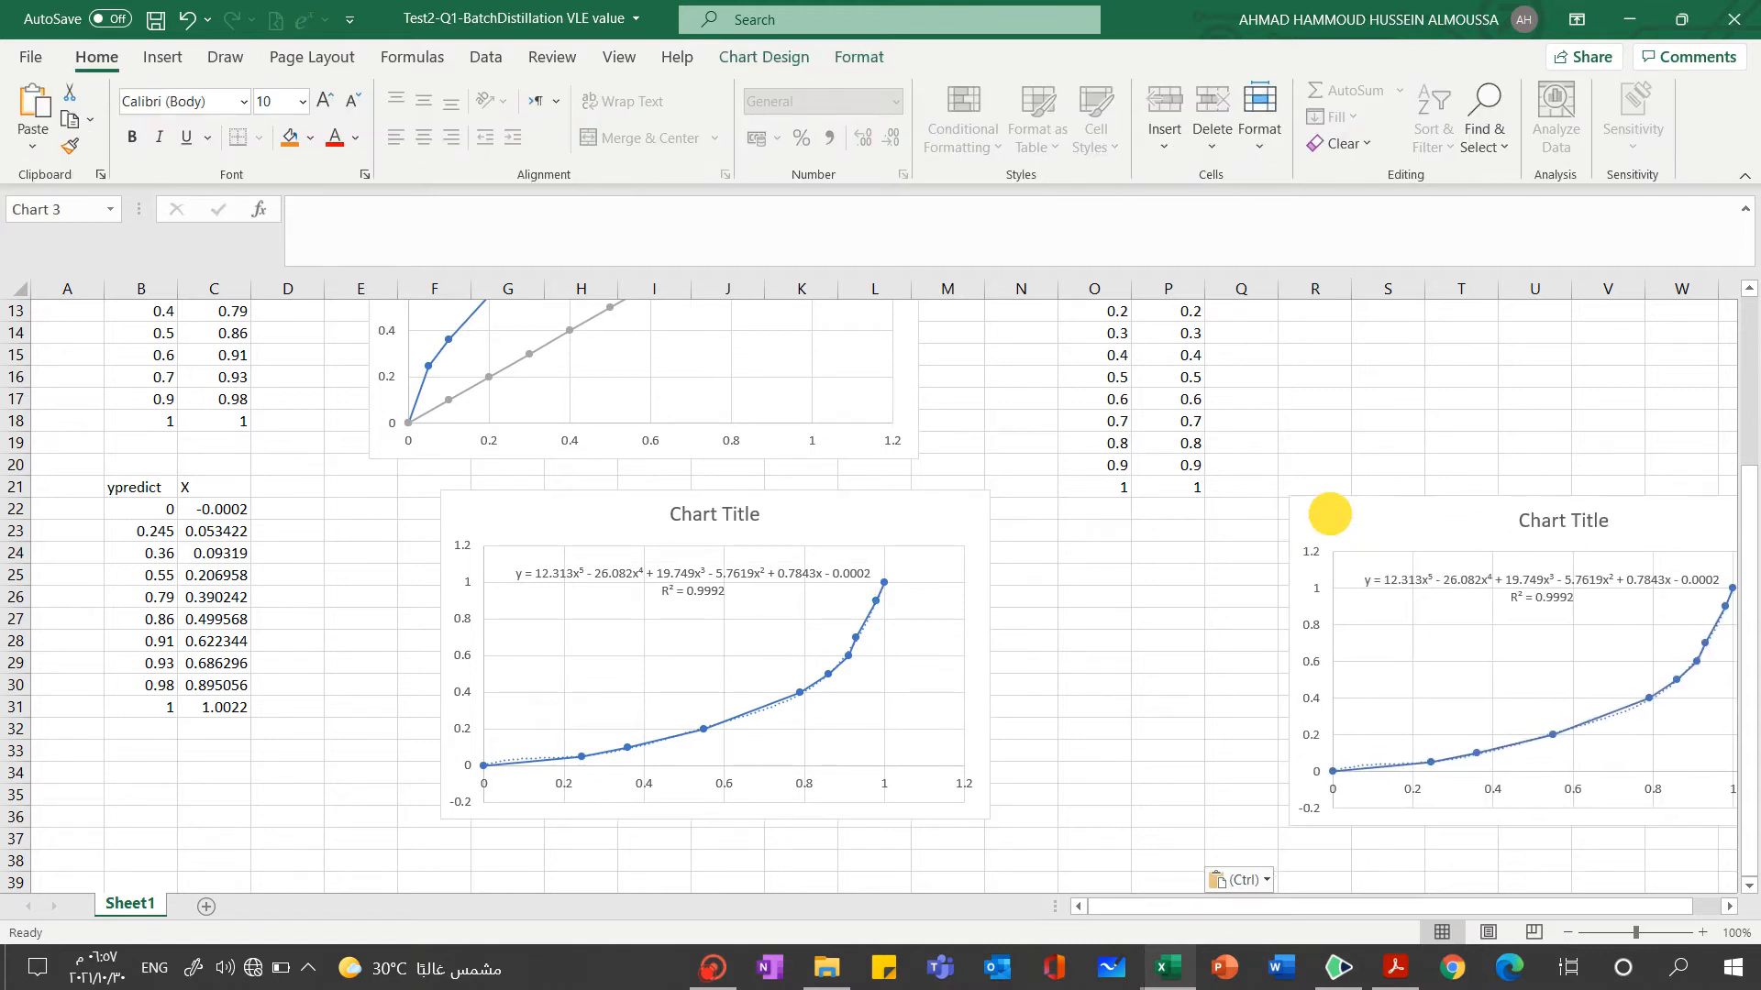
Remove the polynomial trendline from the original chart next to the ypredict table
left_click(802, 514)
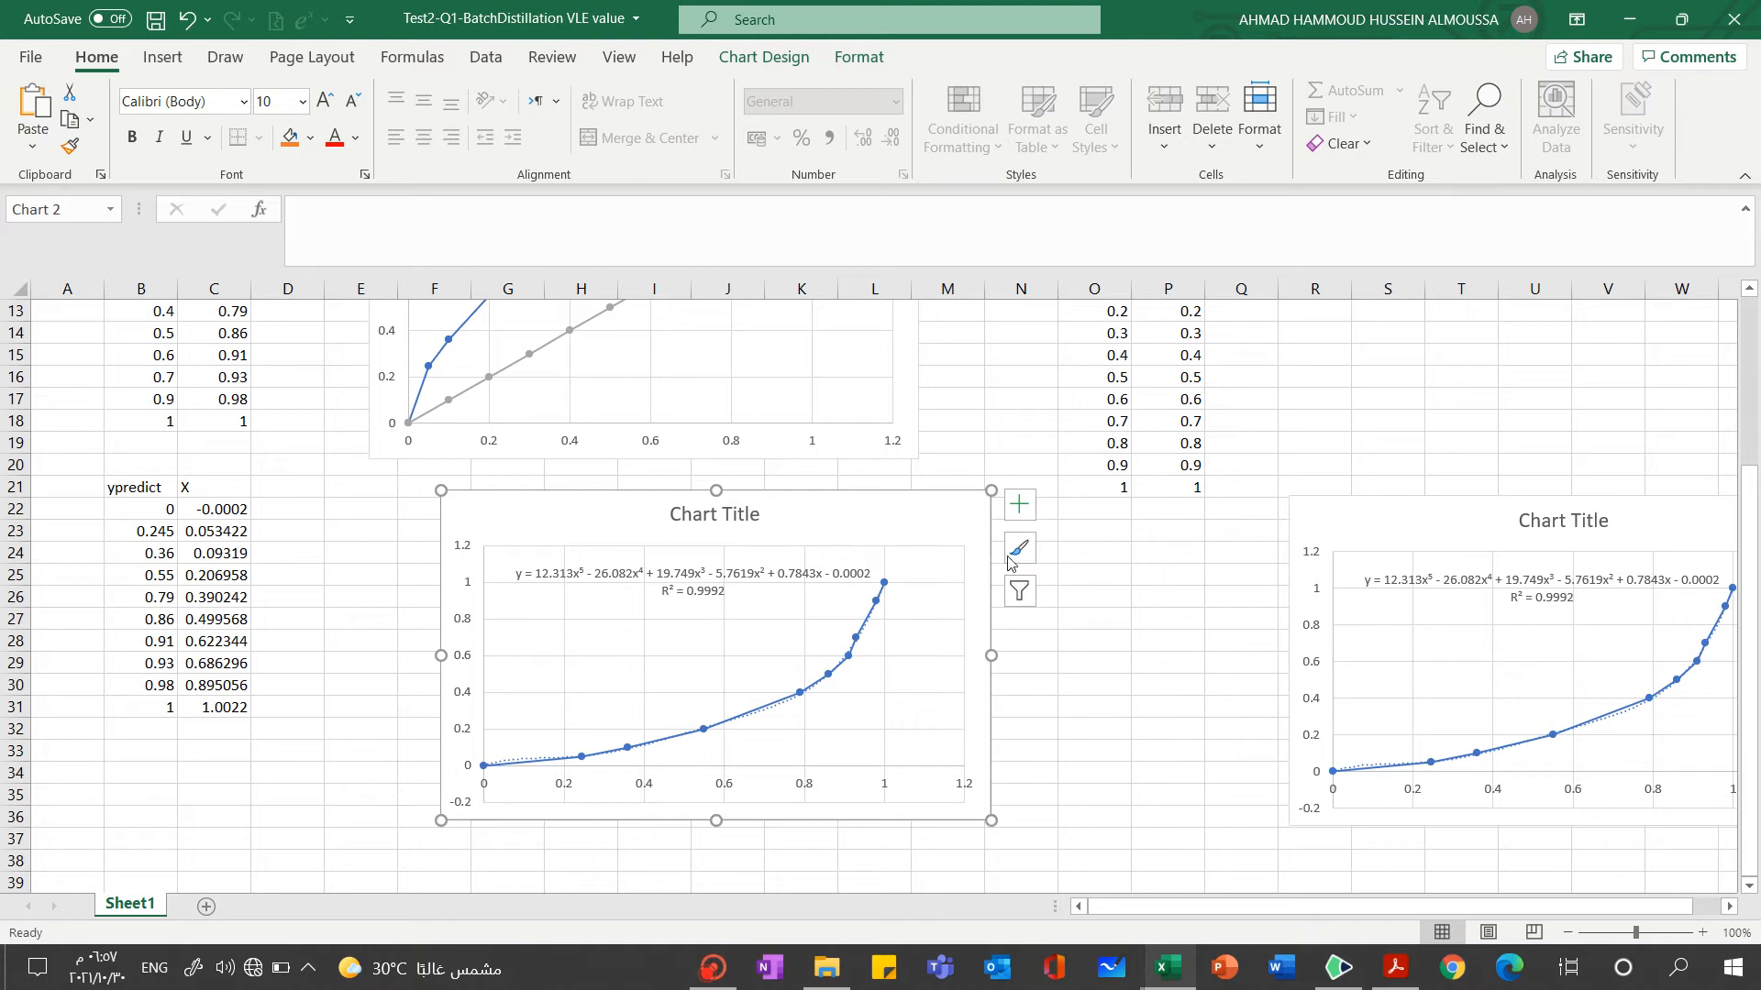
left_click(1018, 507)
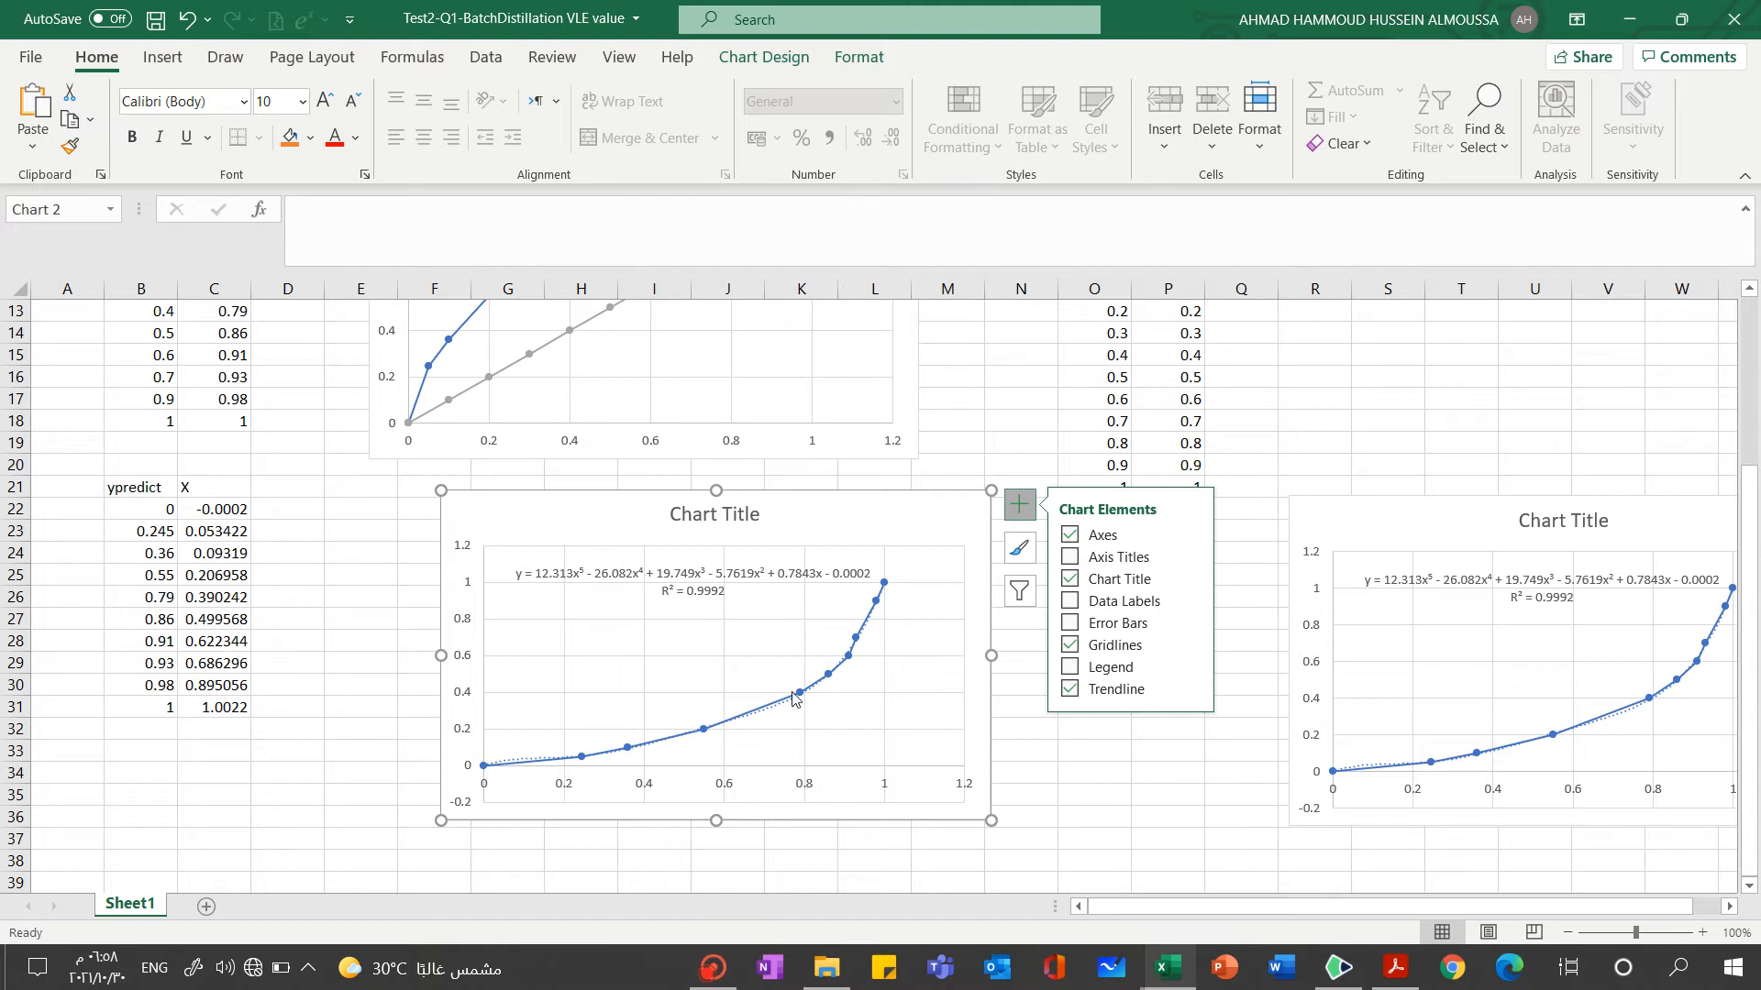
left_click(1070, 689)
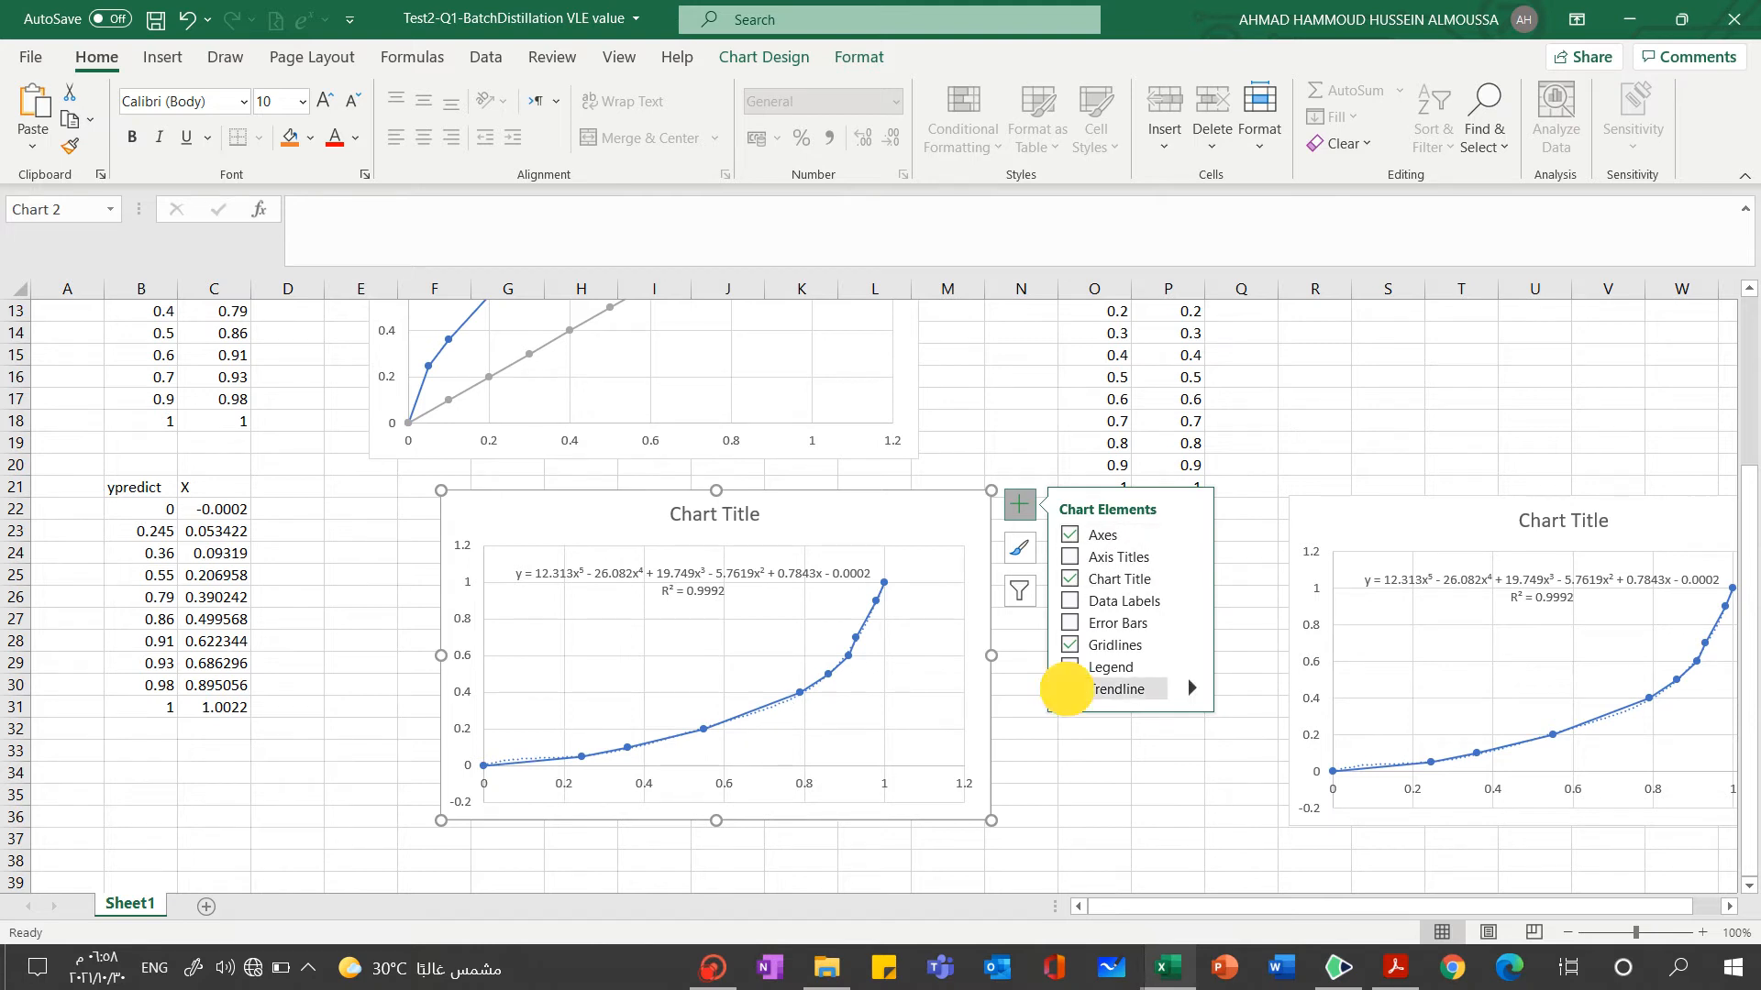
Add a default trendline to the data series of the original chart next to the ypredict table
left_click(855, 657)
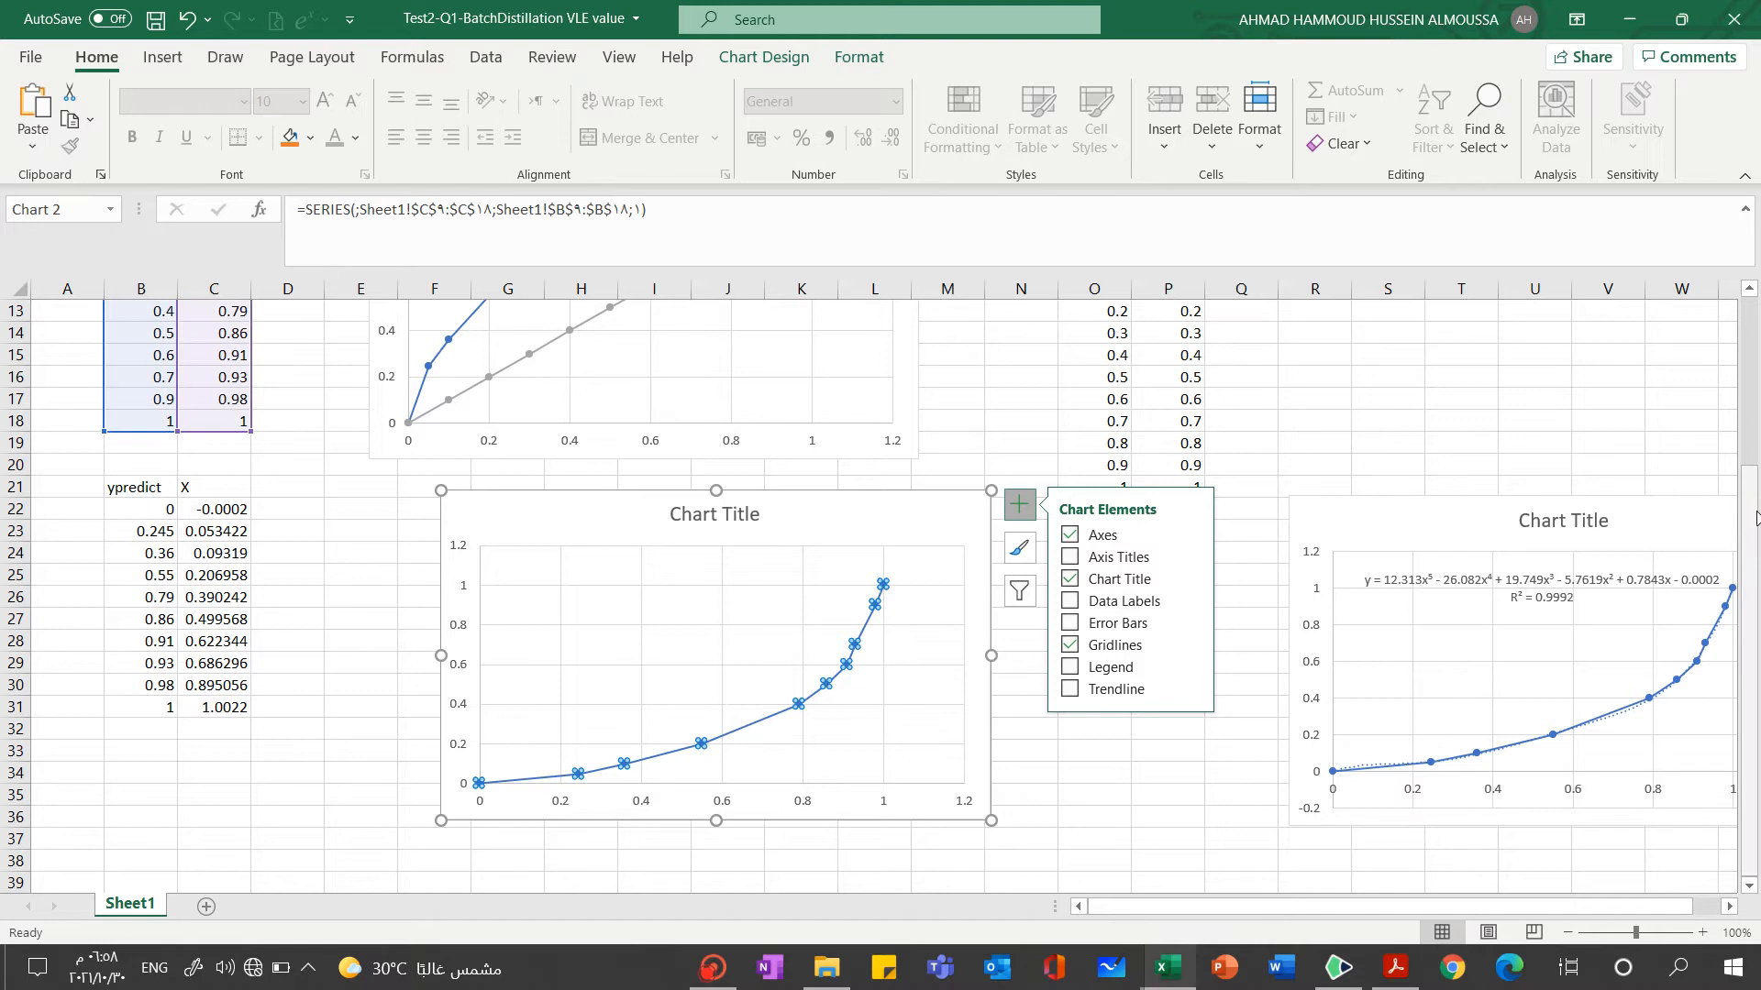
mouse_move(1750, 500)
left_mouse_down()
mouse_move(1751, 414)
mouse_move(1735, 478)
left_mouse_up()
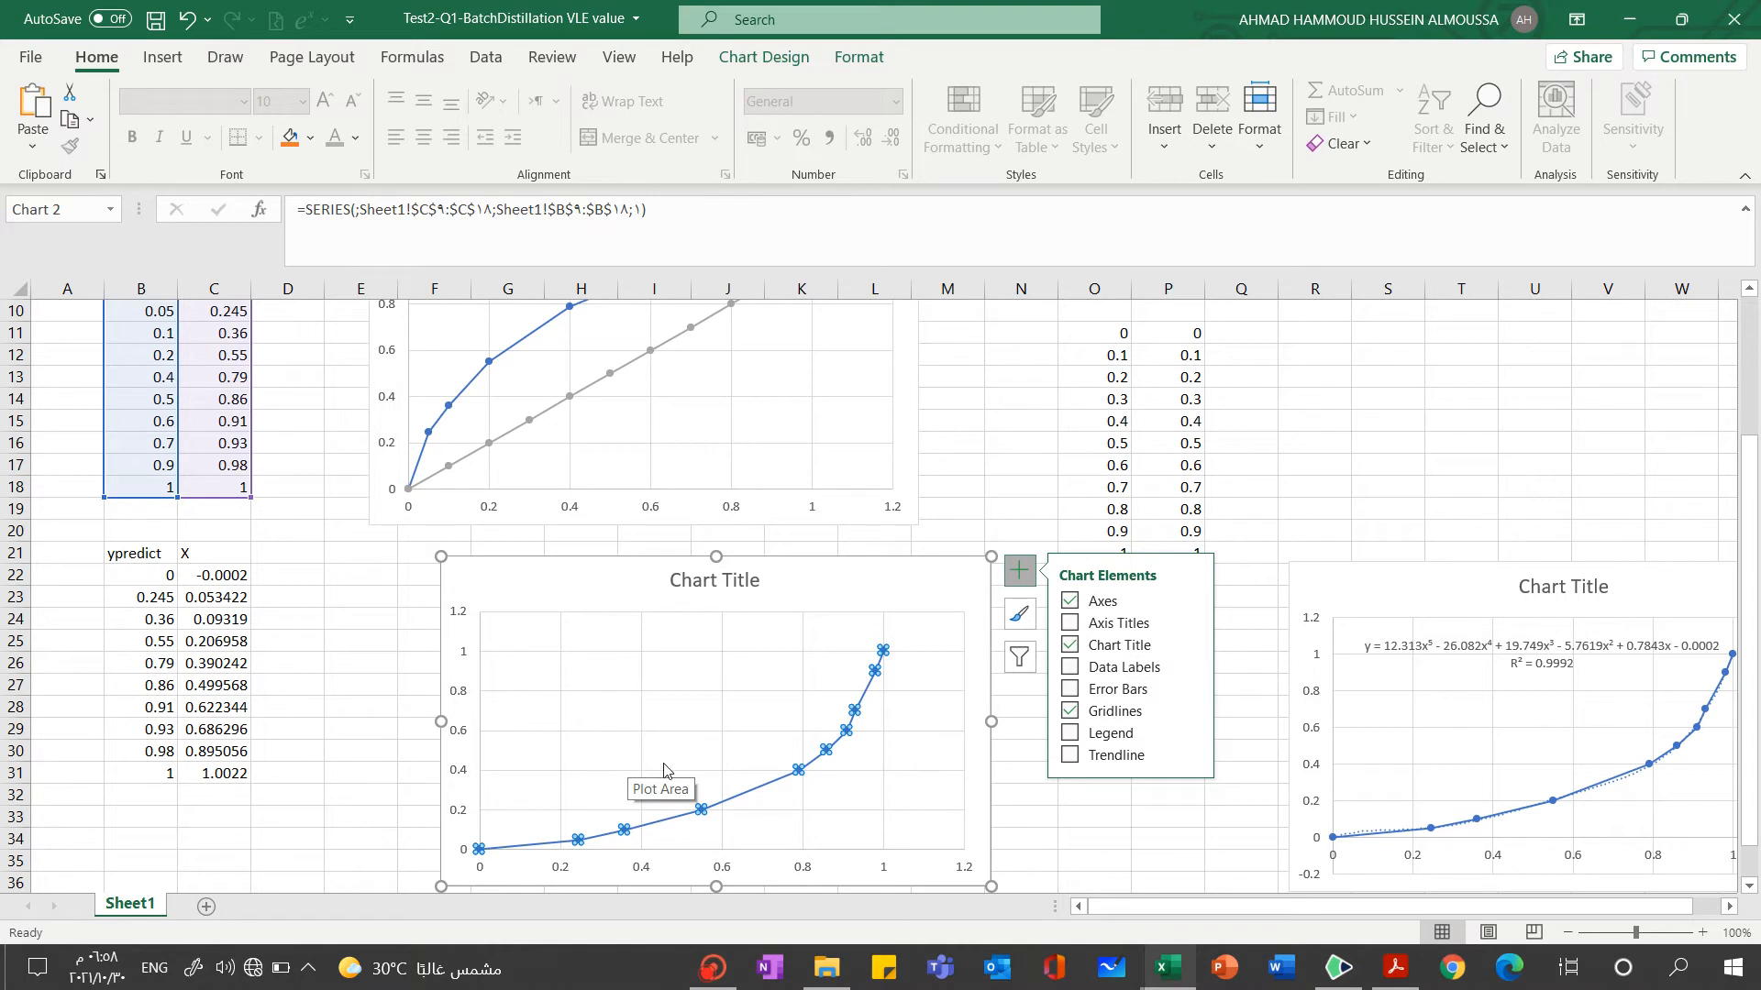
left_click(1070, 756)
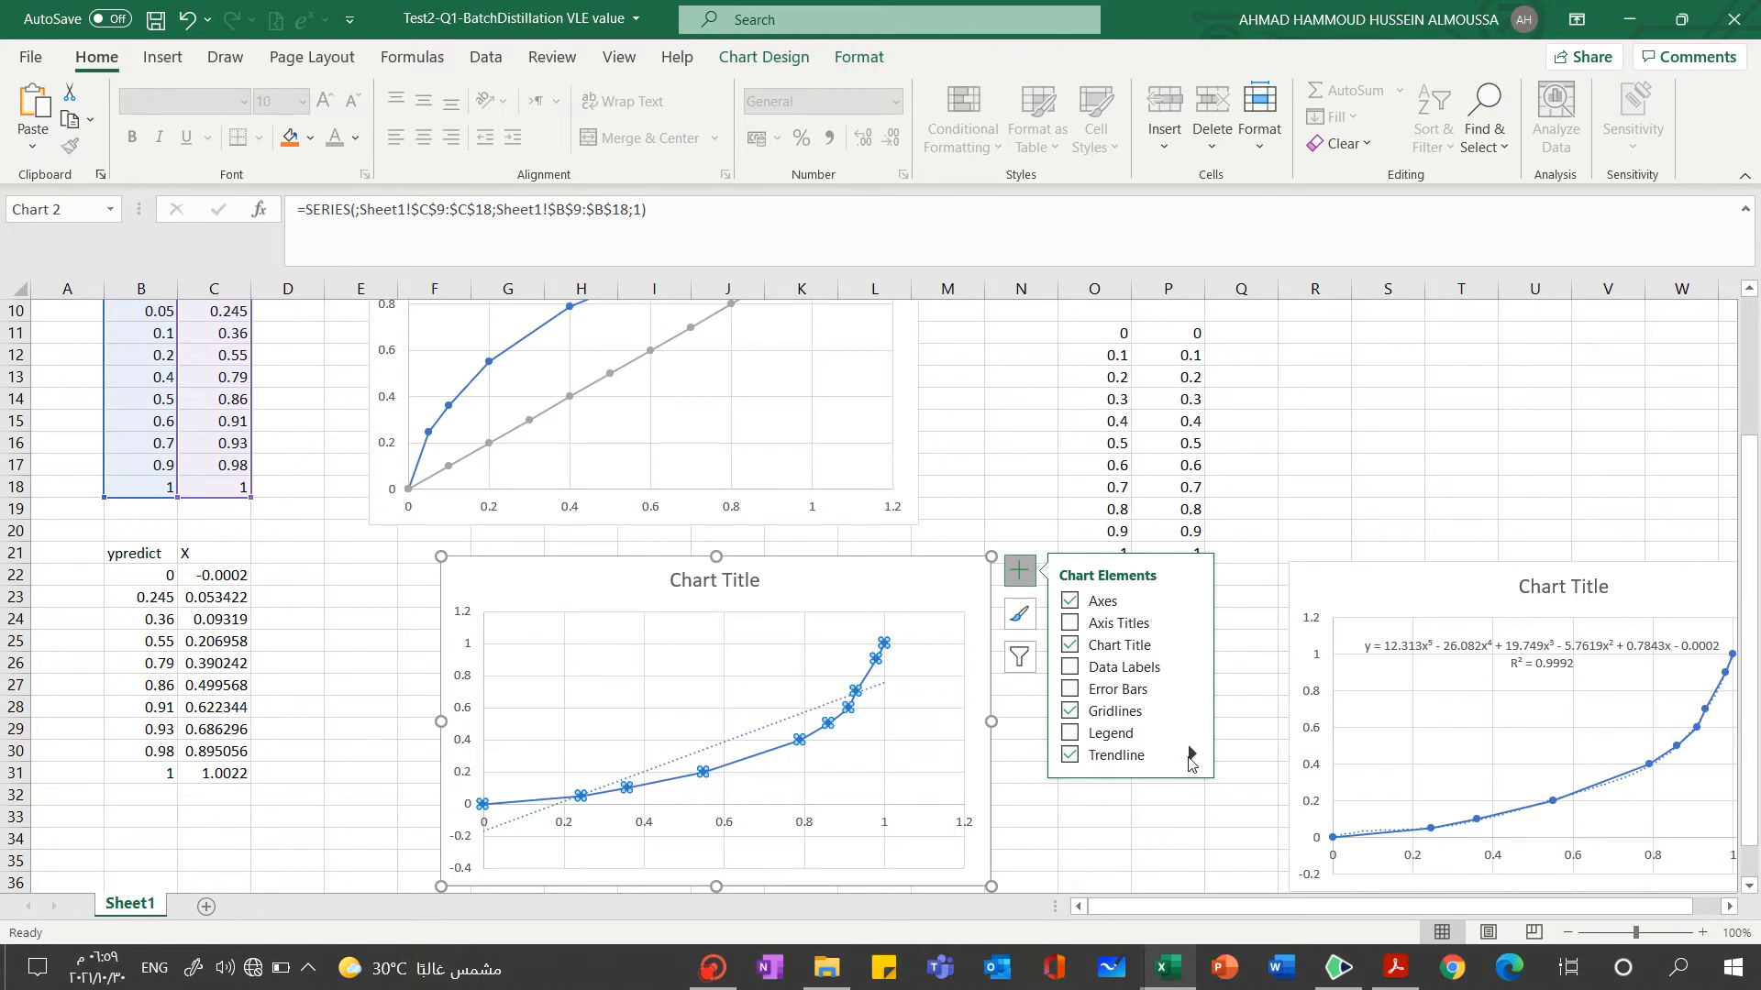
Open the detailed trendline options and display the linear trendline's equation and R-squared value on the chart
left_click(1190, 758)
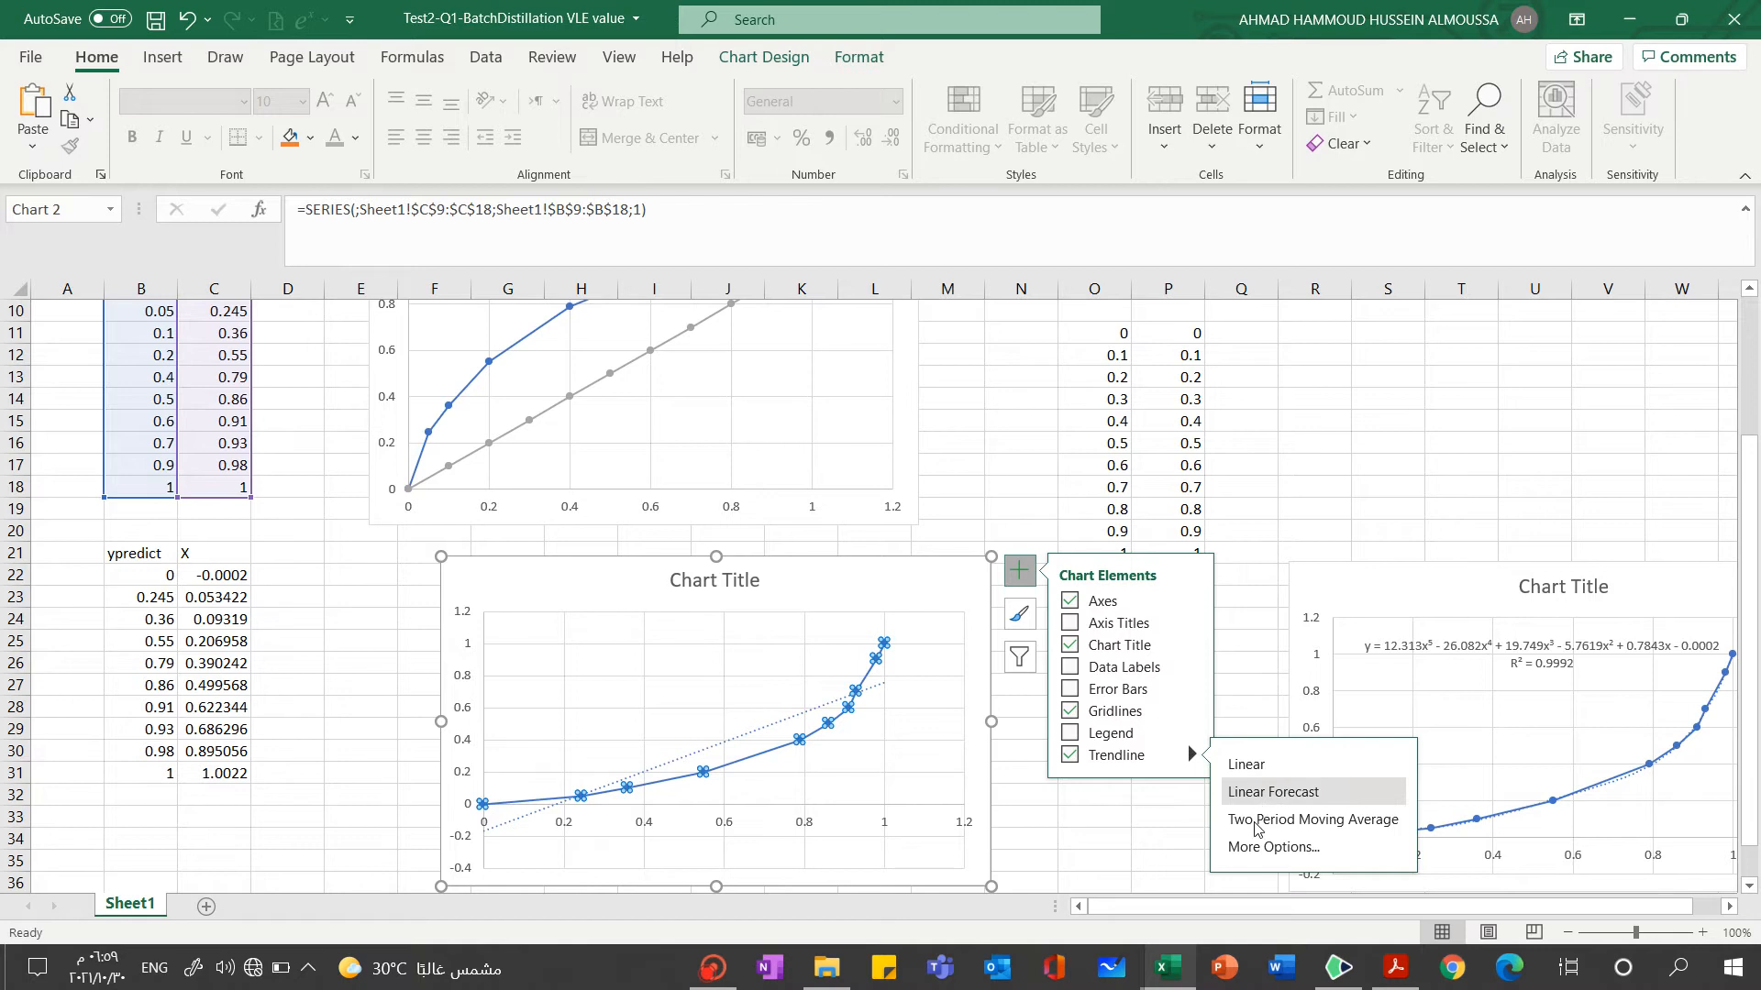
left_click(1252, 846)
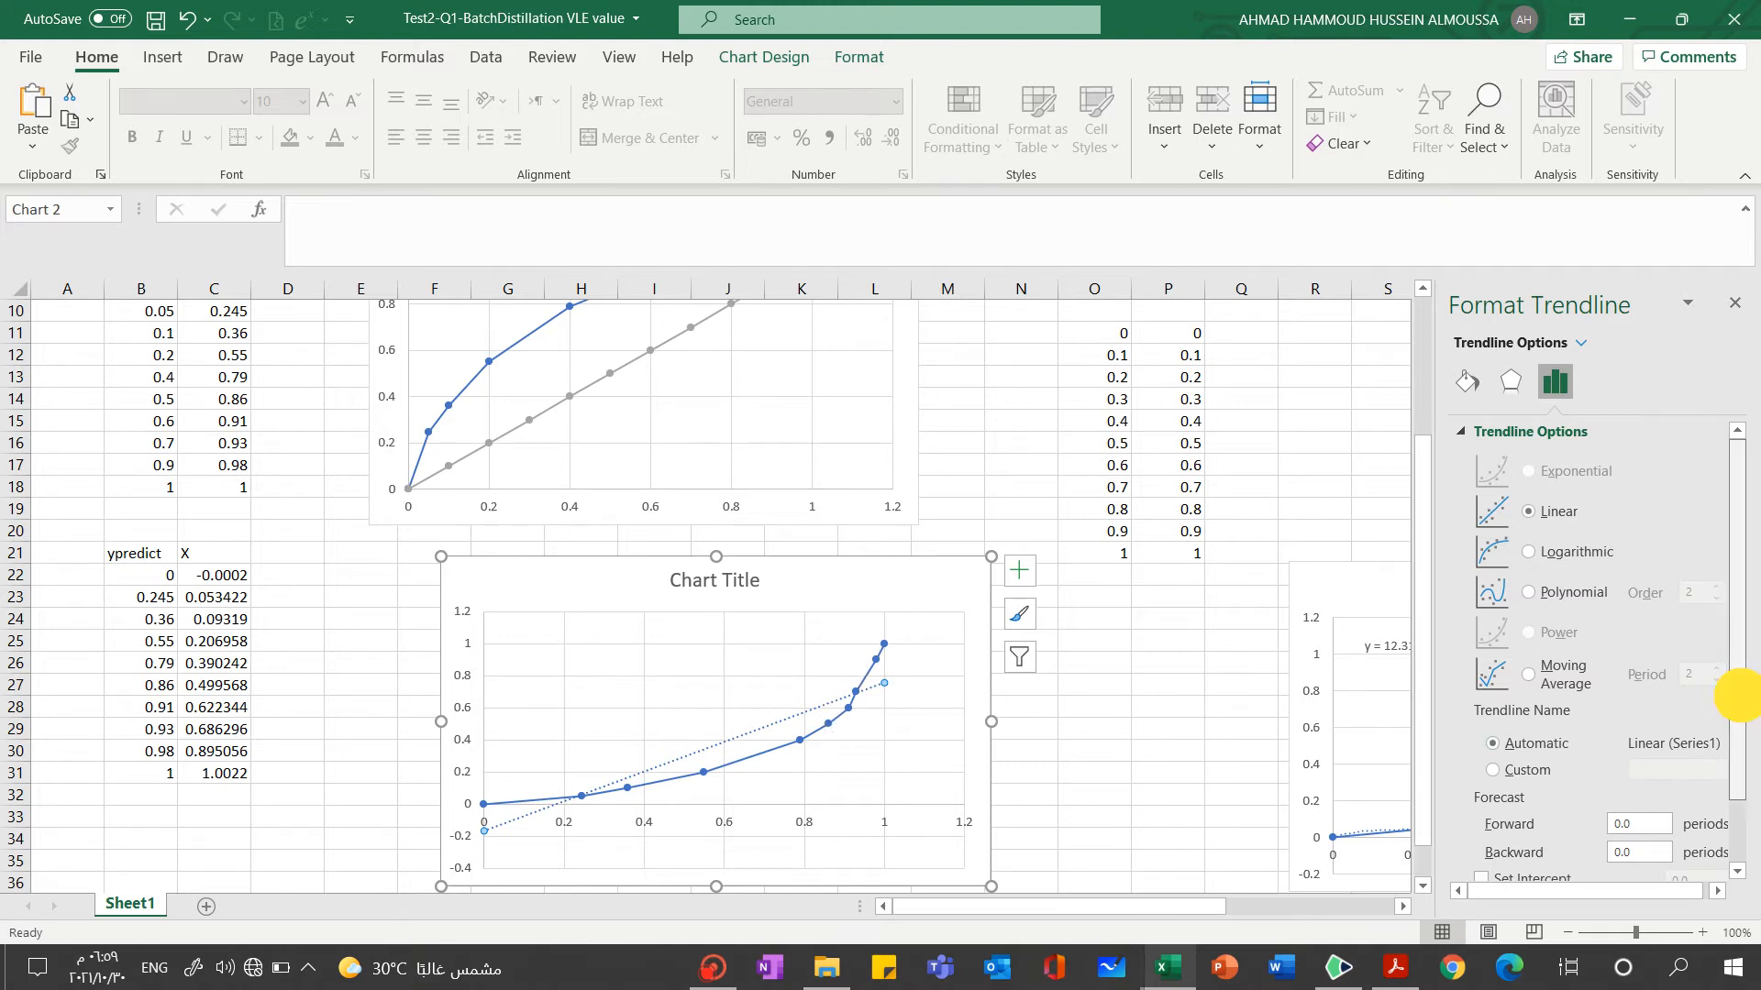
left_click_drag(1734, 676, 1737, 768)
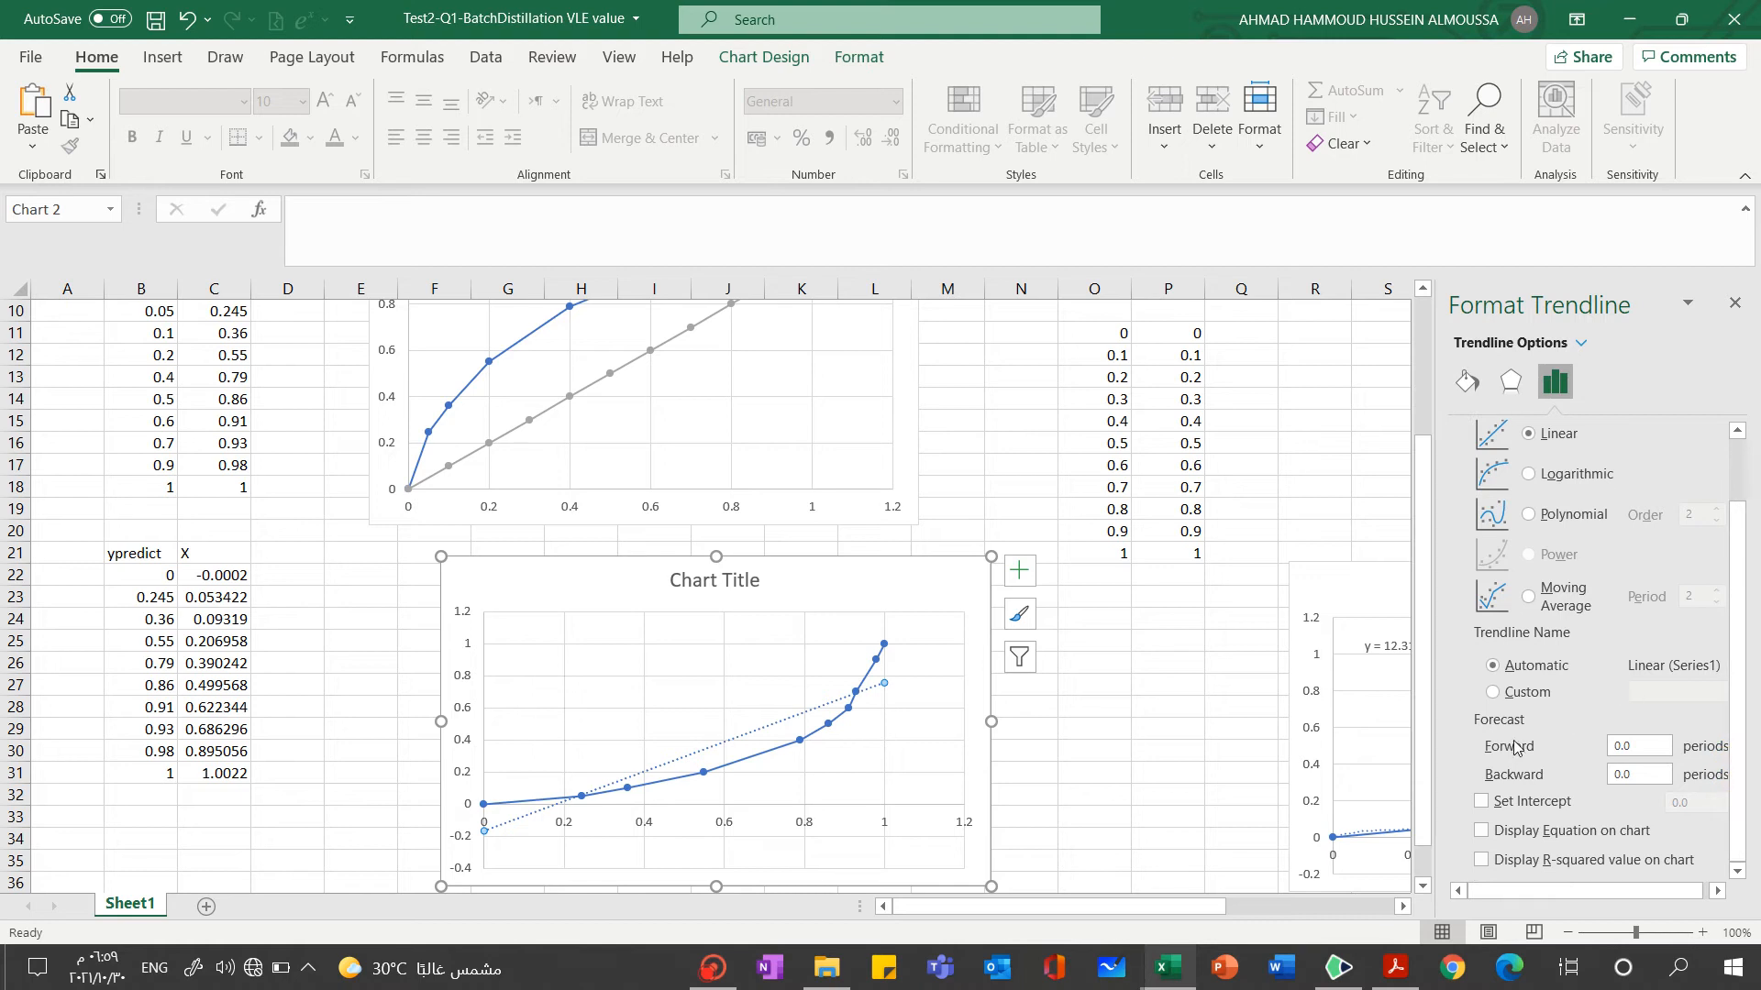
left_click(1481, 831)
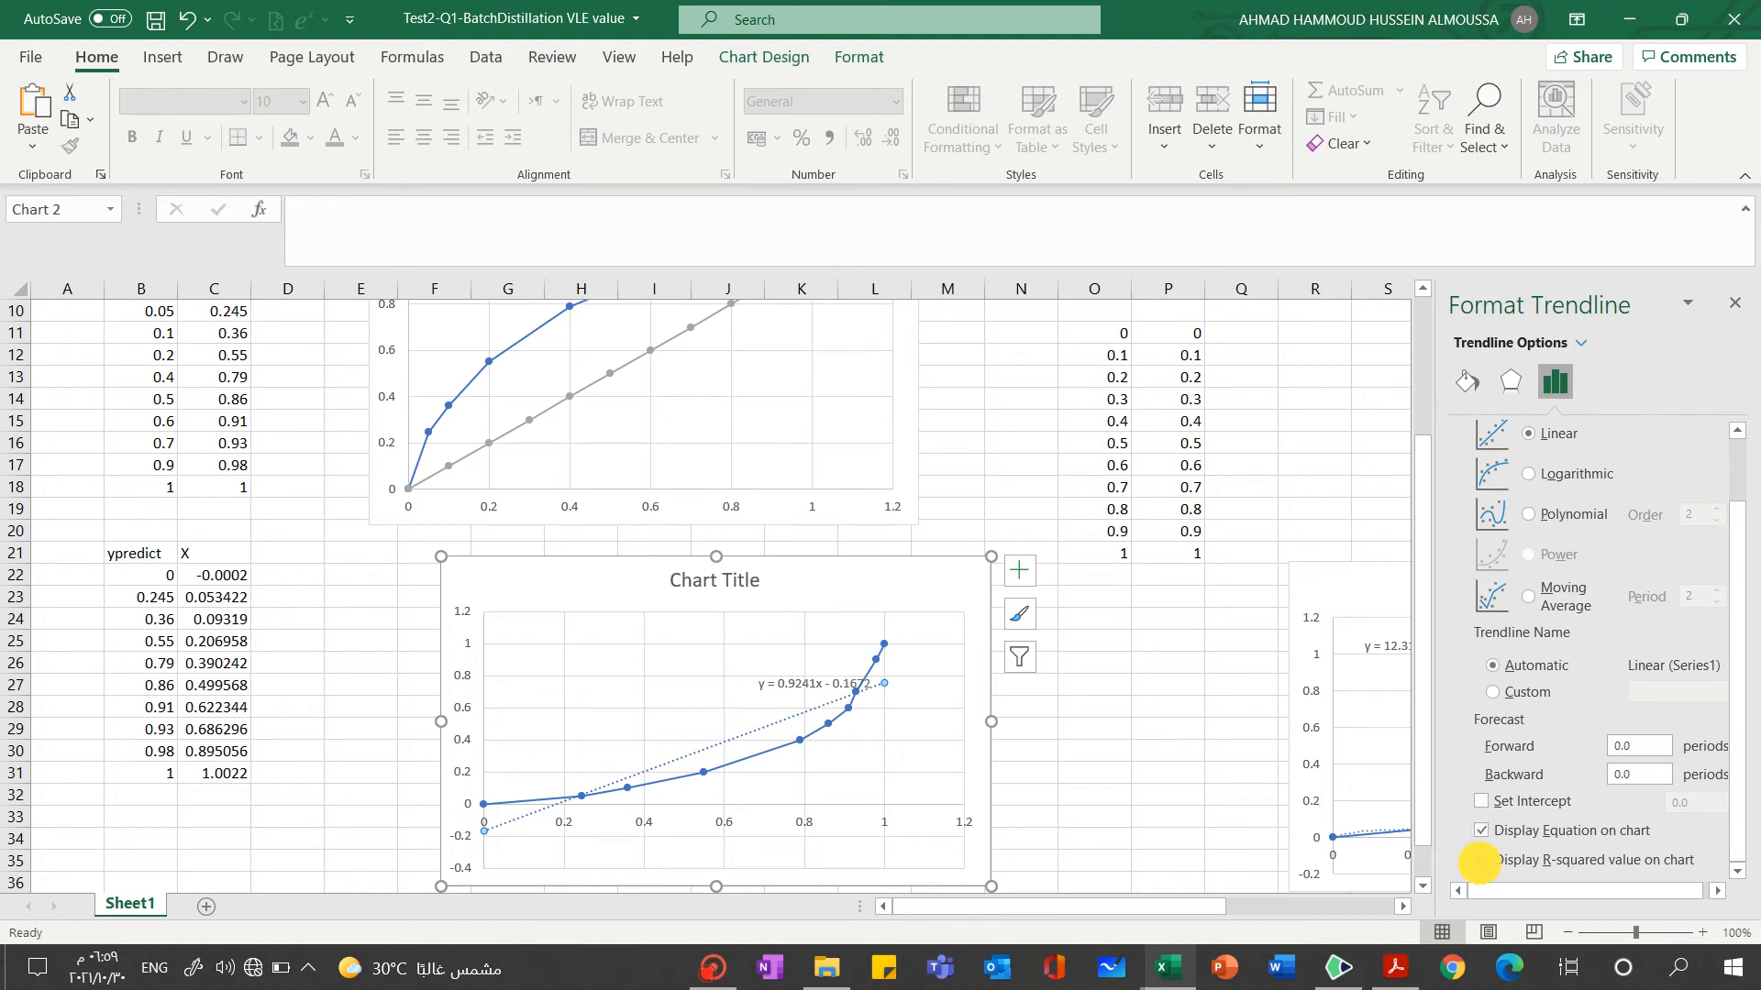
left_click(1481, 860)
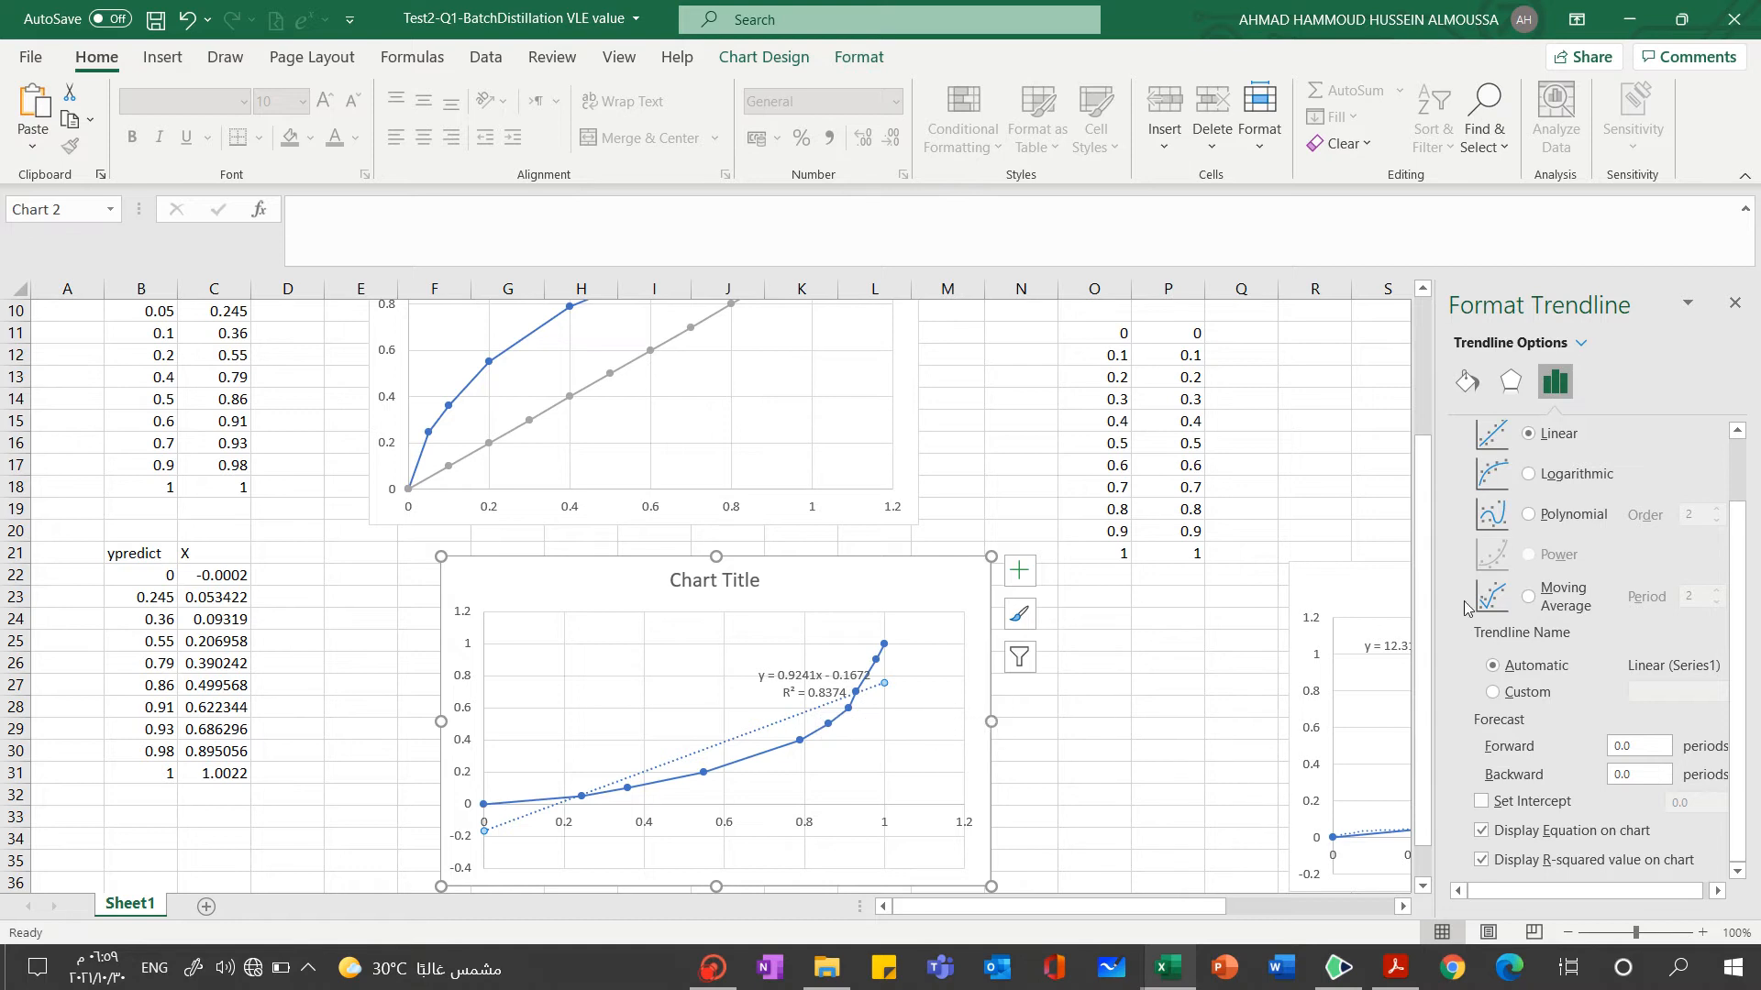
Change the new trendline on the chart beside the ypredict table to a polynomial of order 3 and delete the leftover linear trendline
left_click(1529, 516)
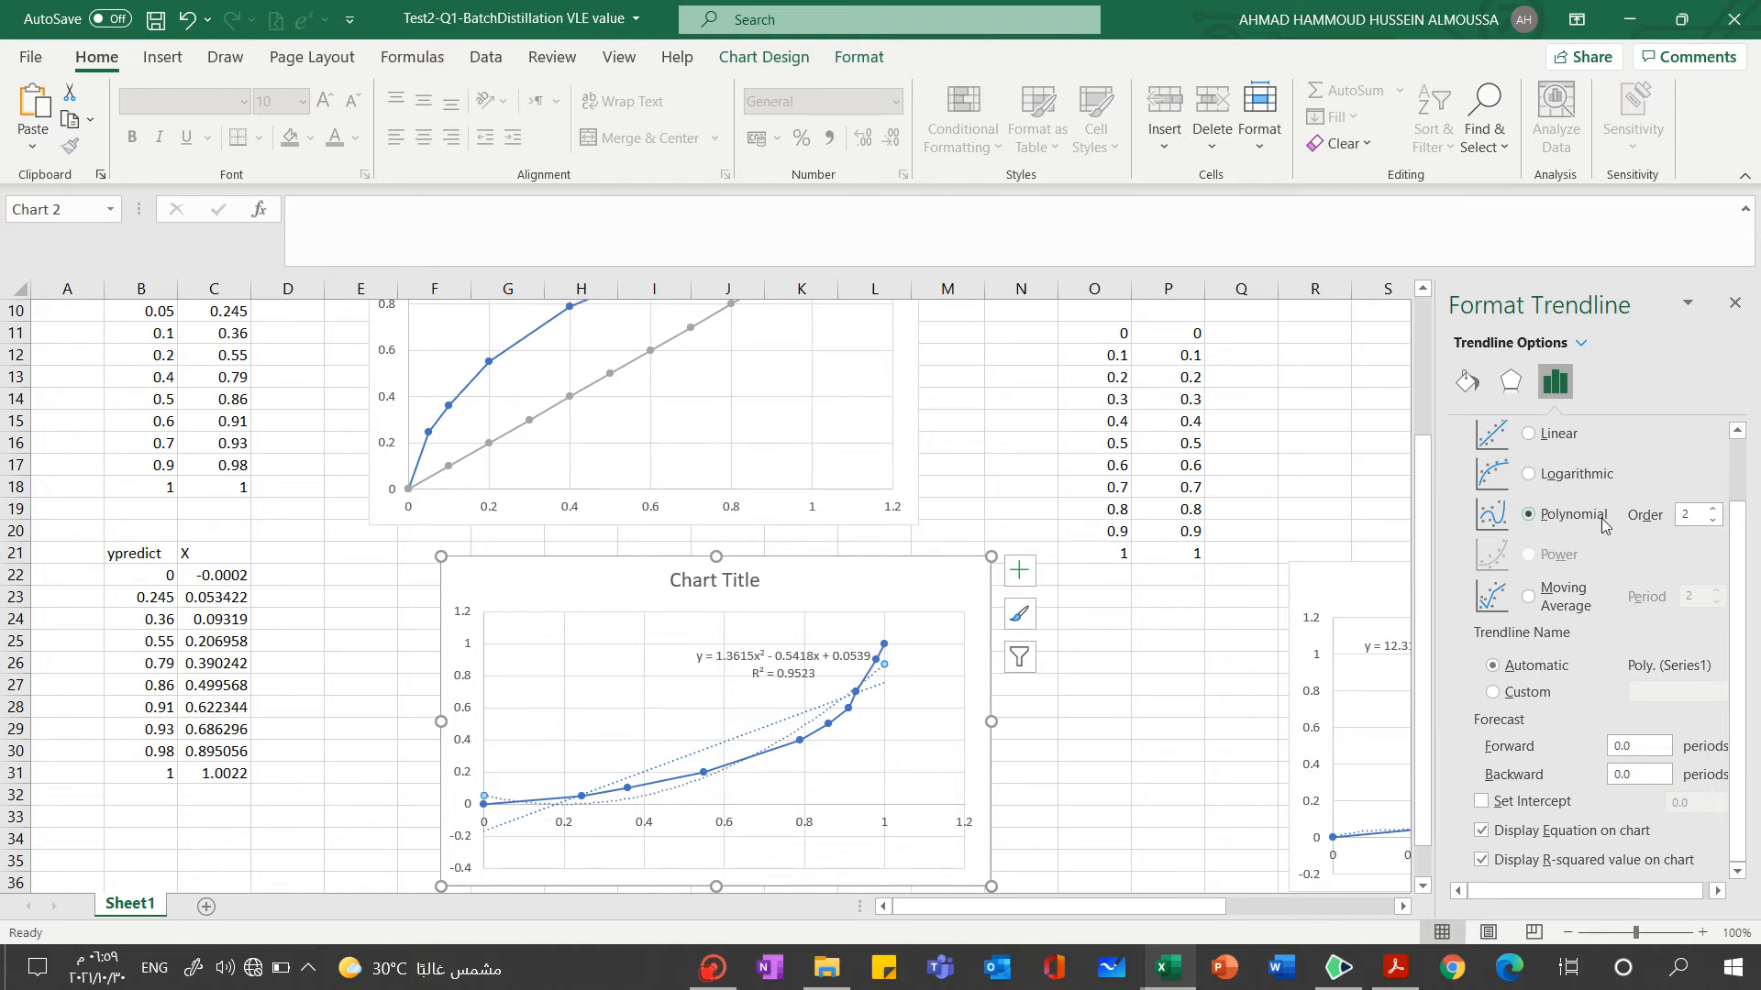
left_click(1713, 512)
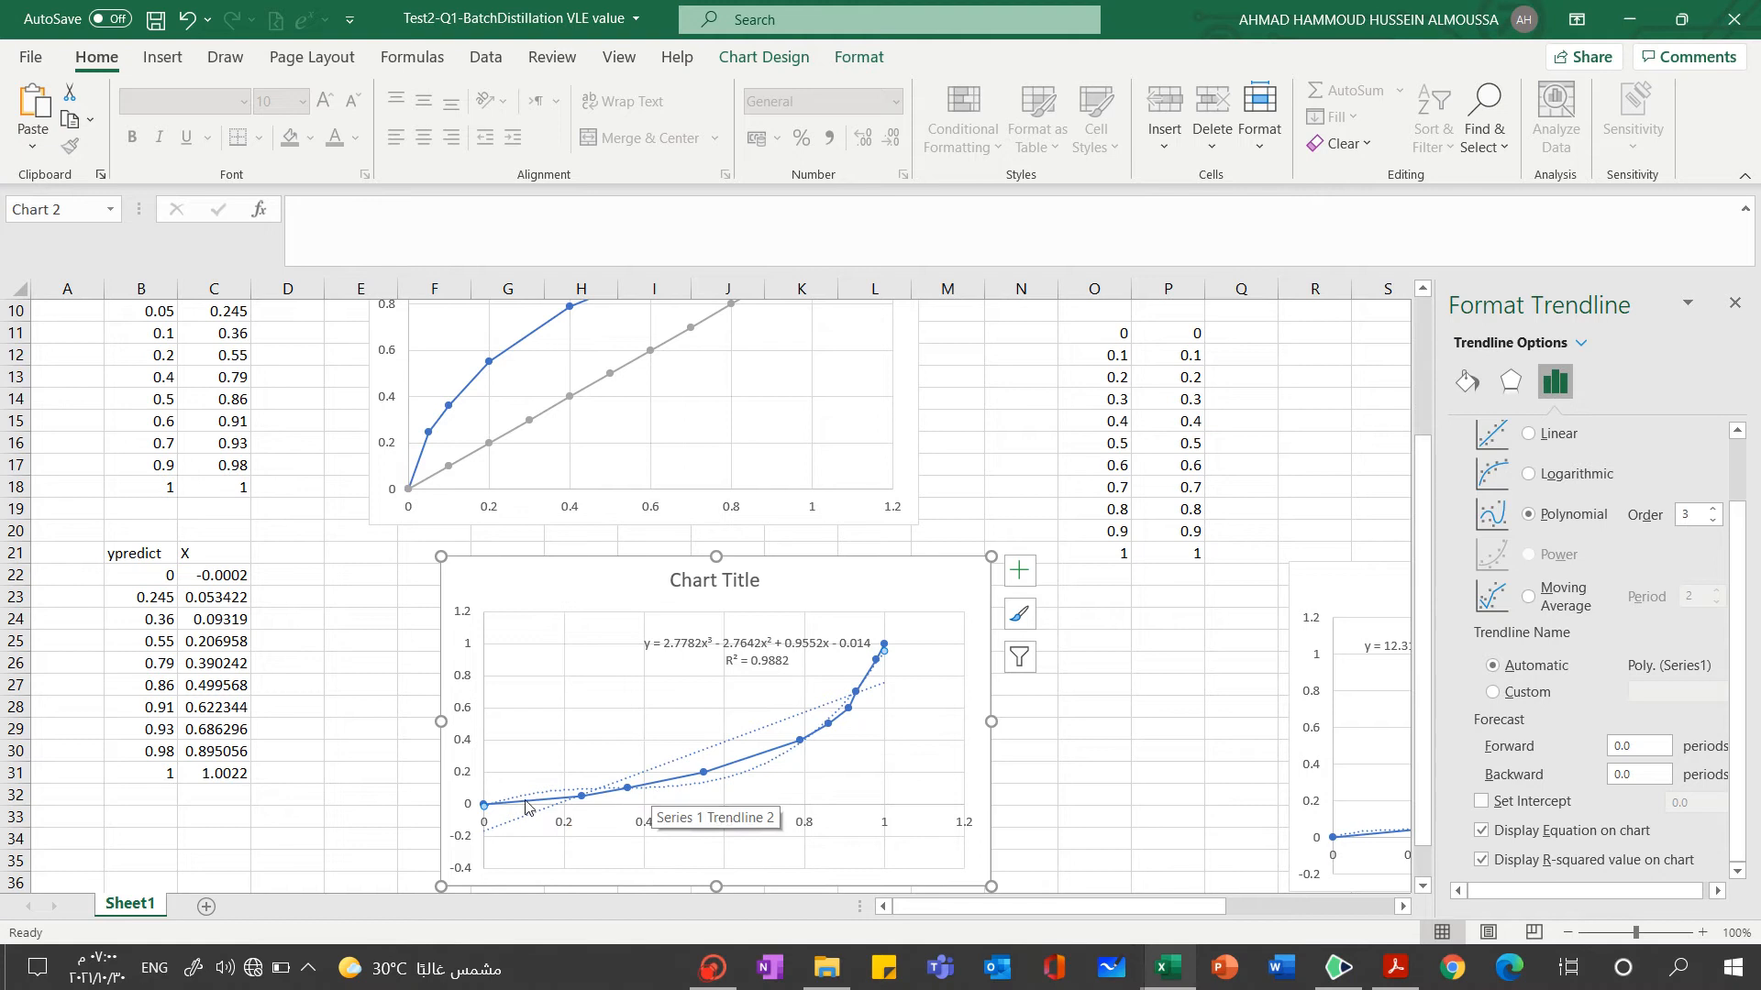
left_click(813, 709)
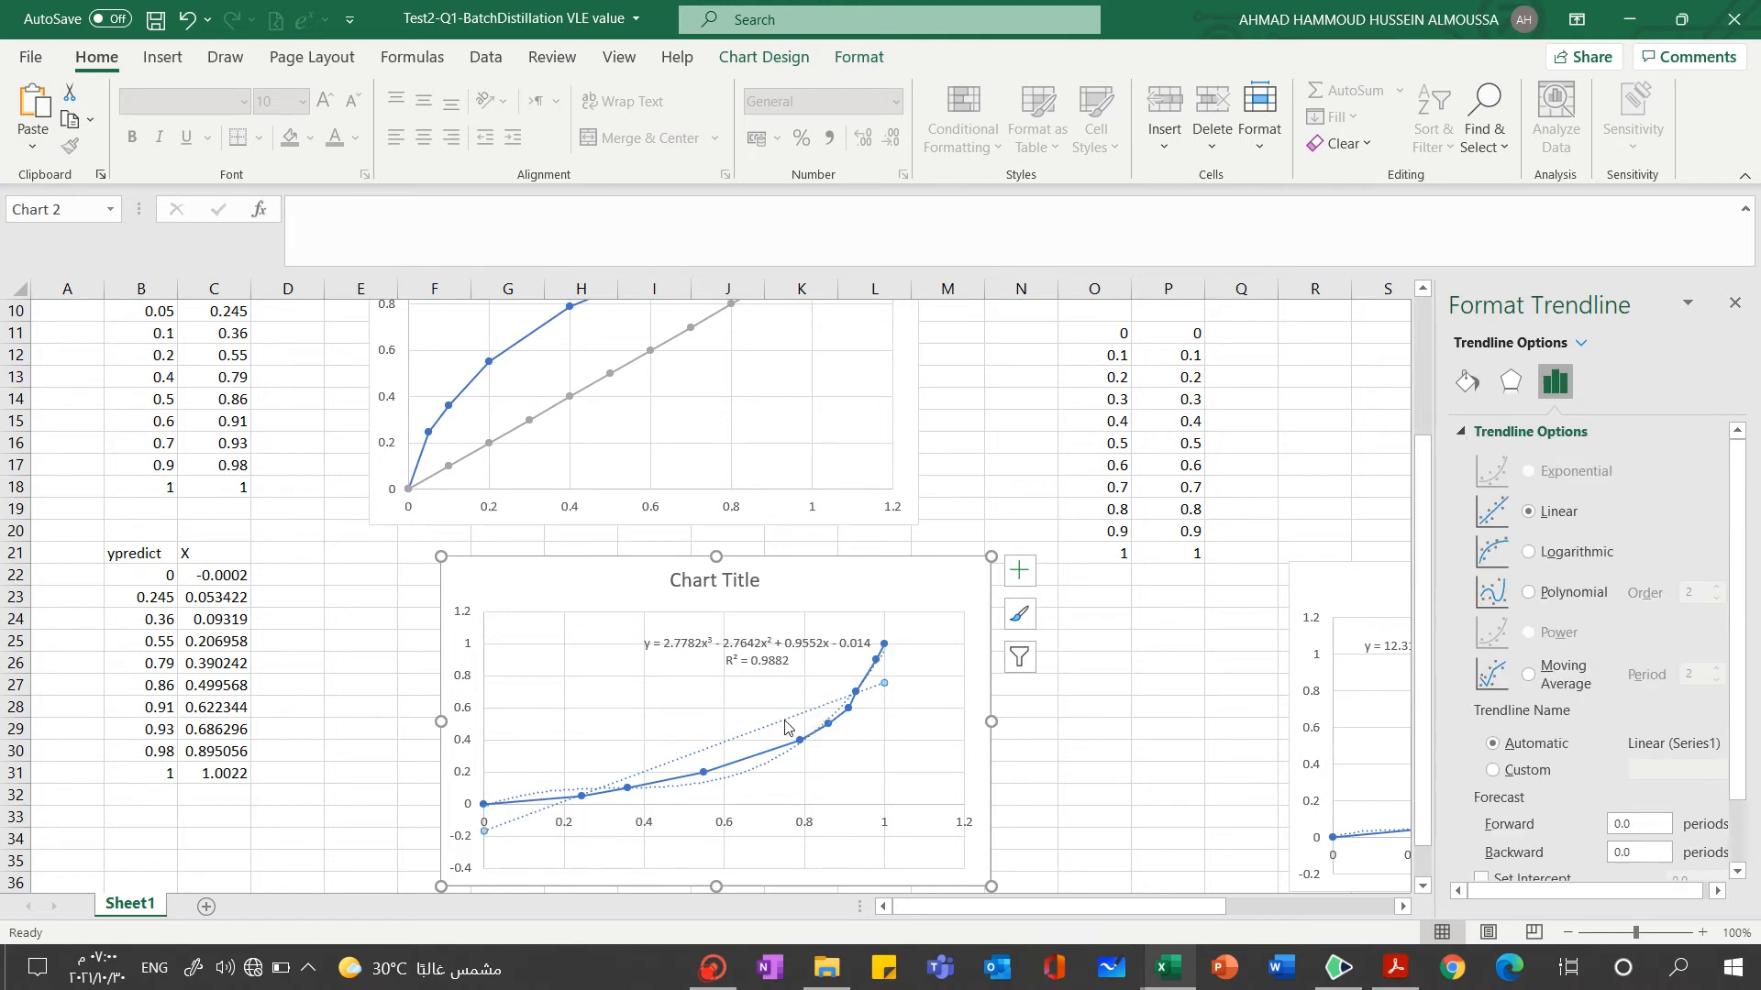
key("Delete")
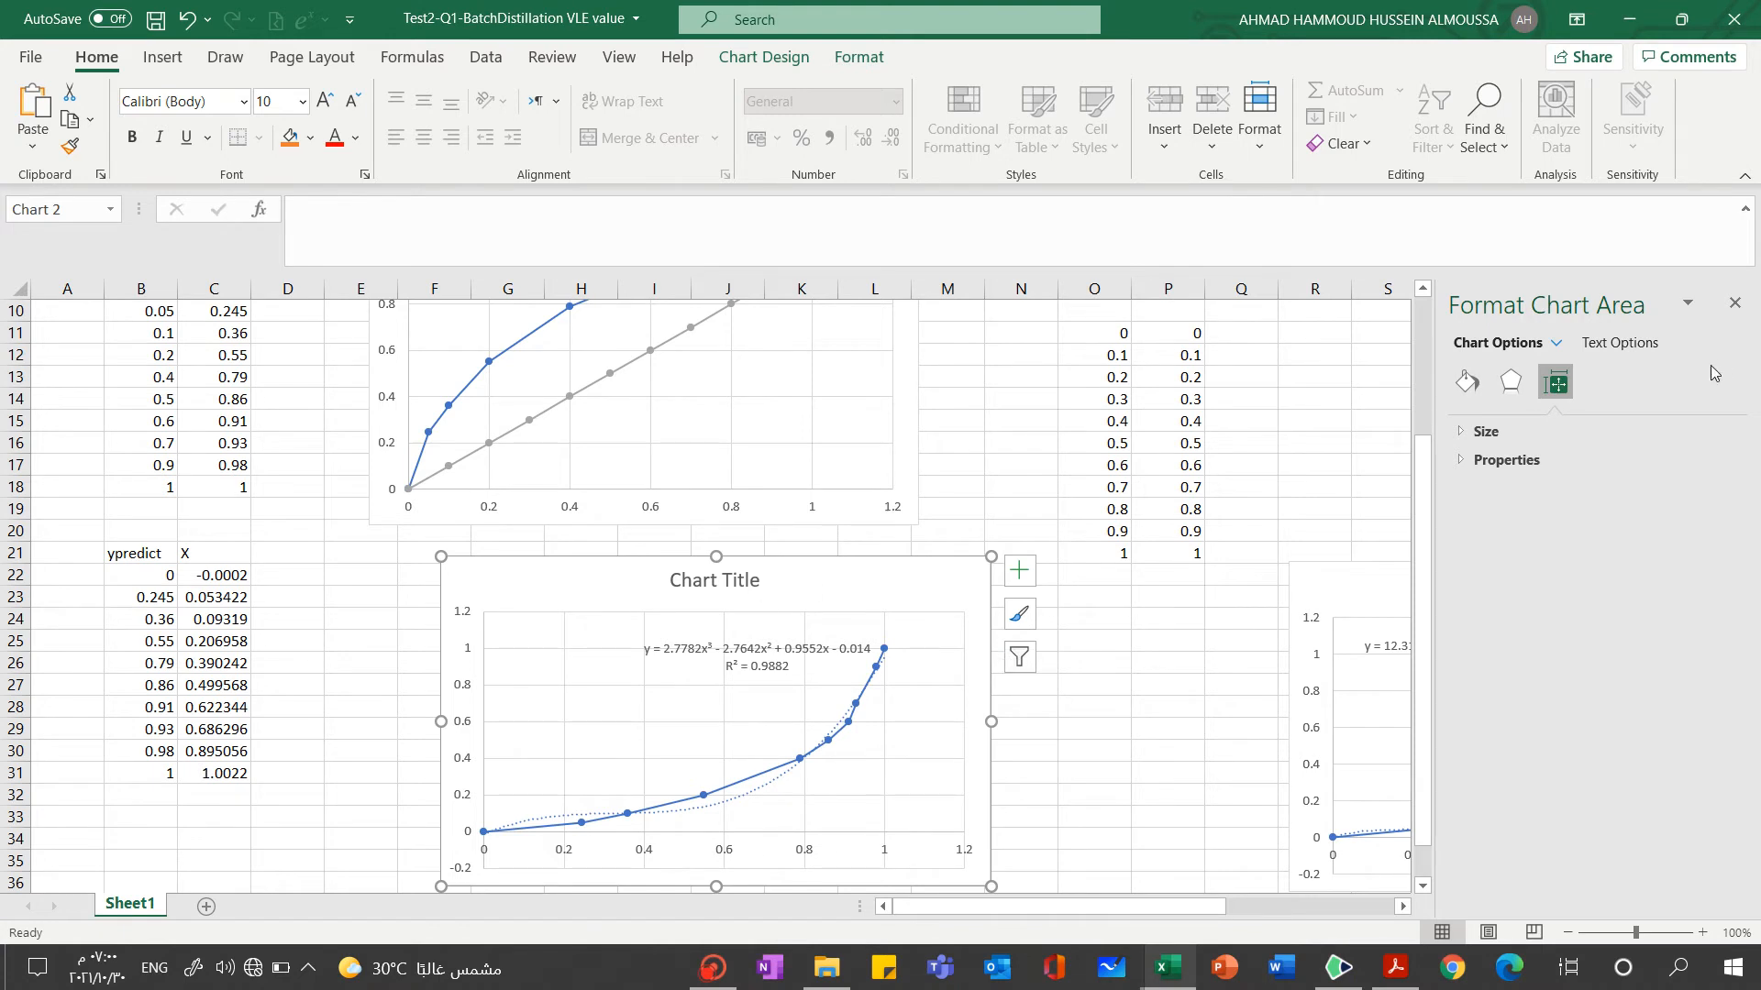
Compare polynomial orders 4, 5 and 6 for the remaining trendline, settle on order 5, and close the trendline formatting options
left_click(743, 800)
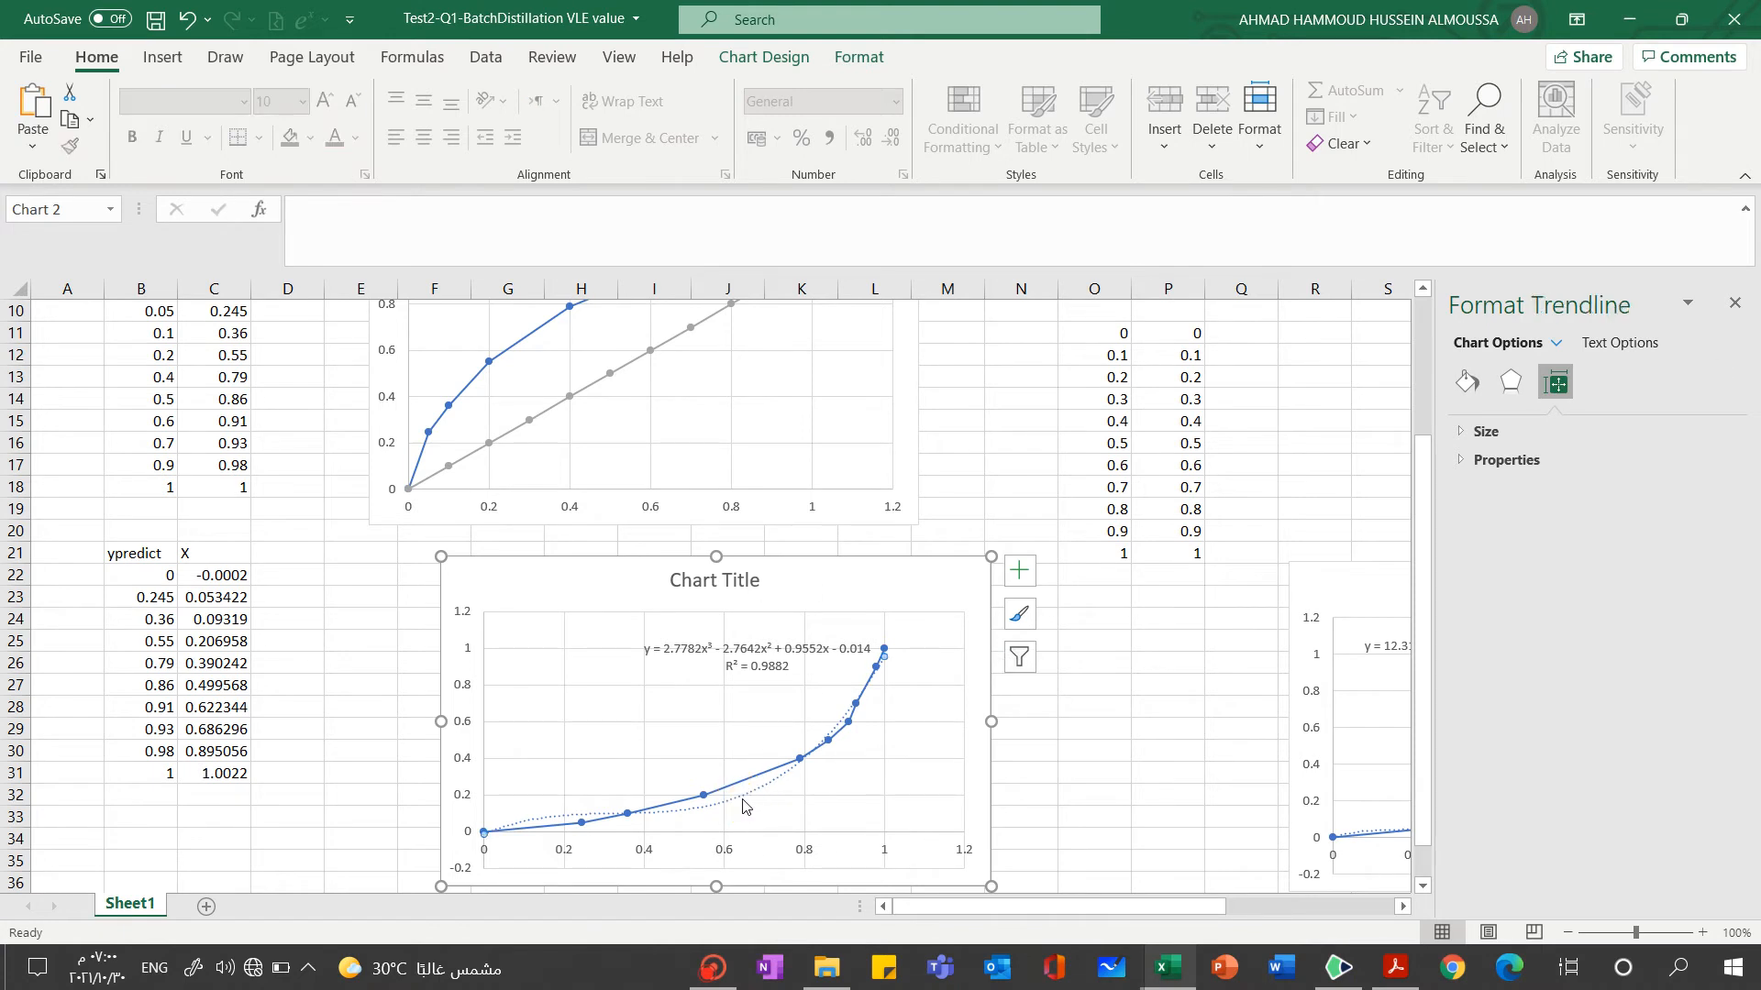
left_click(754, 789)
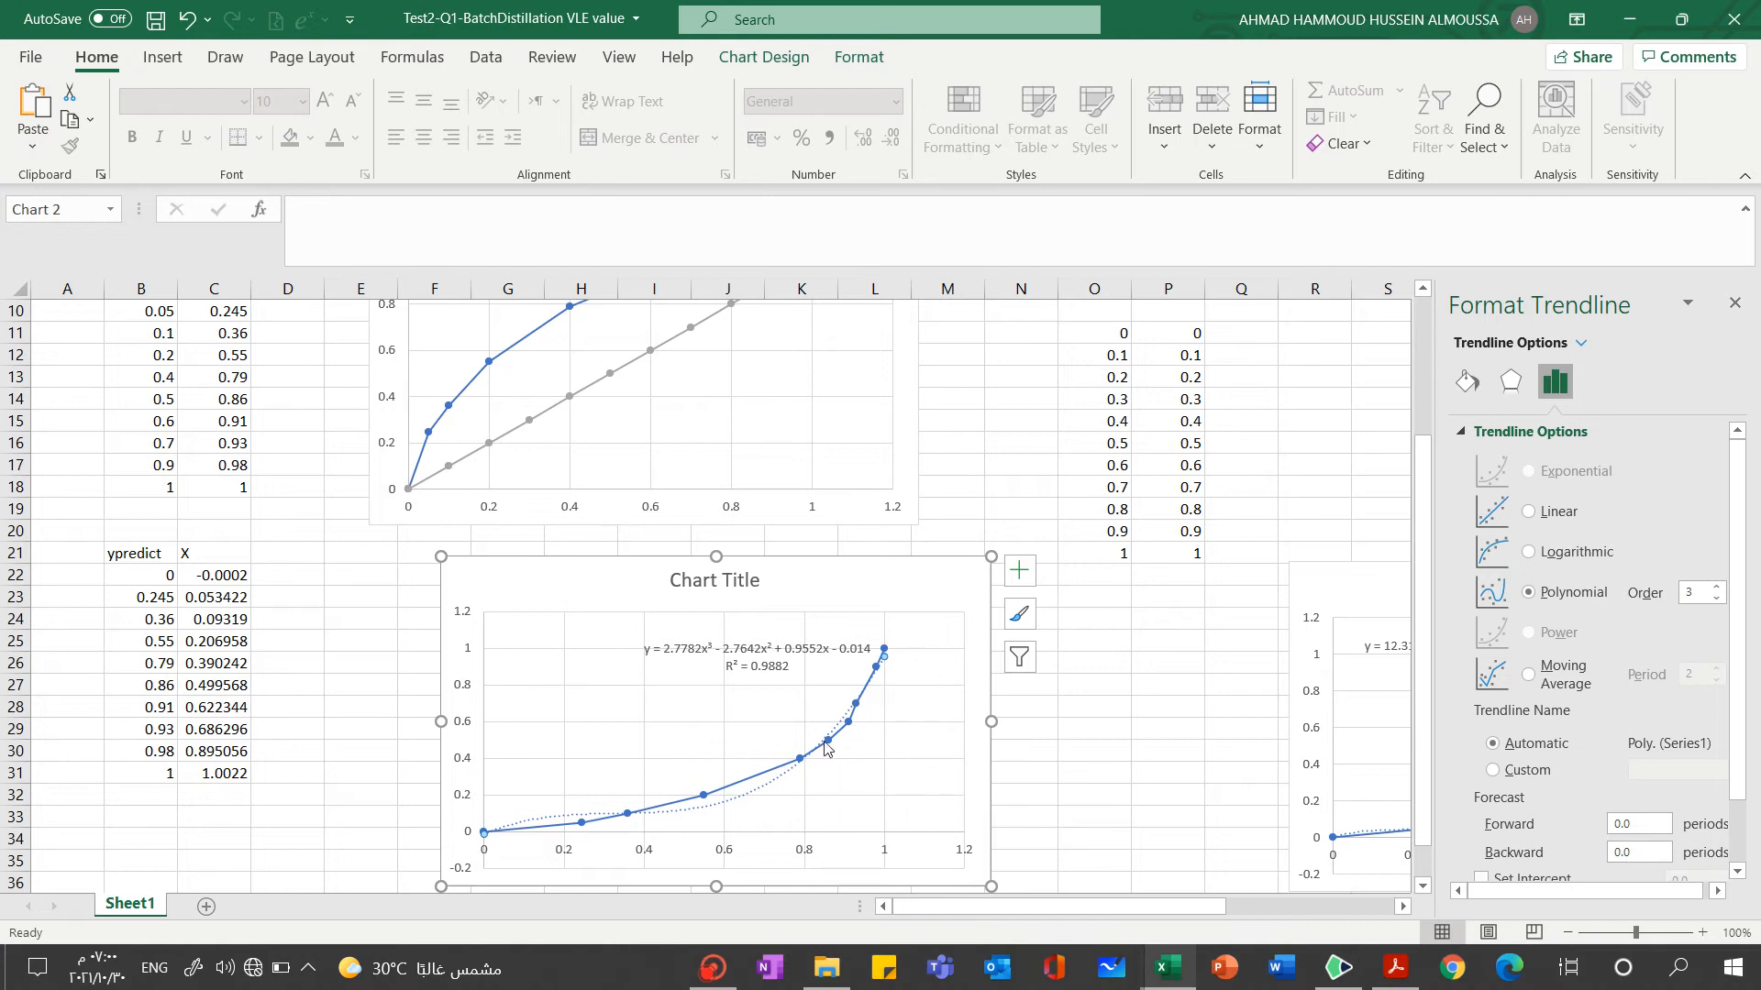
left_click(1717, 587)
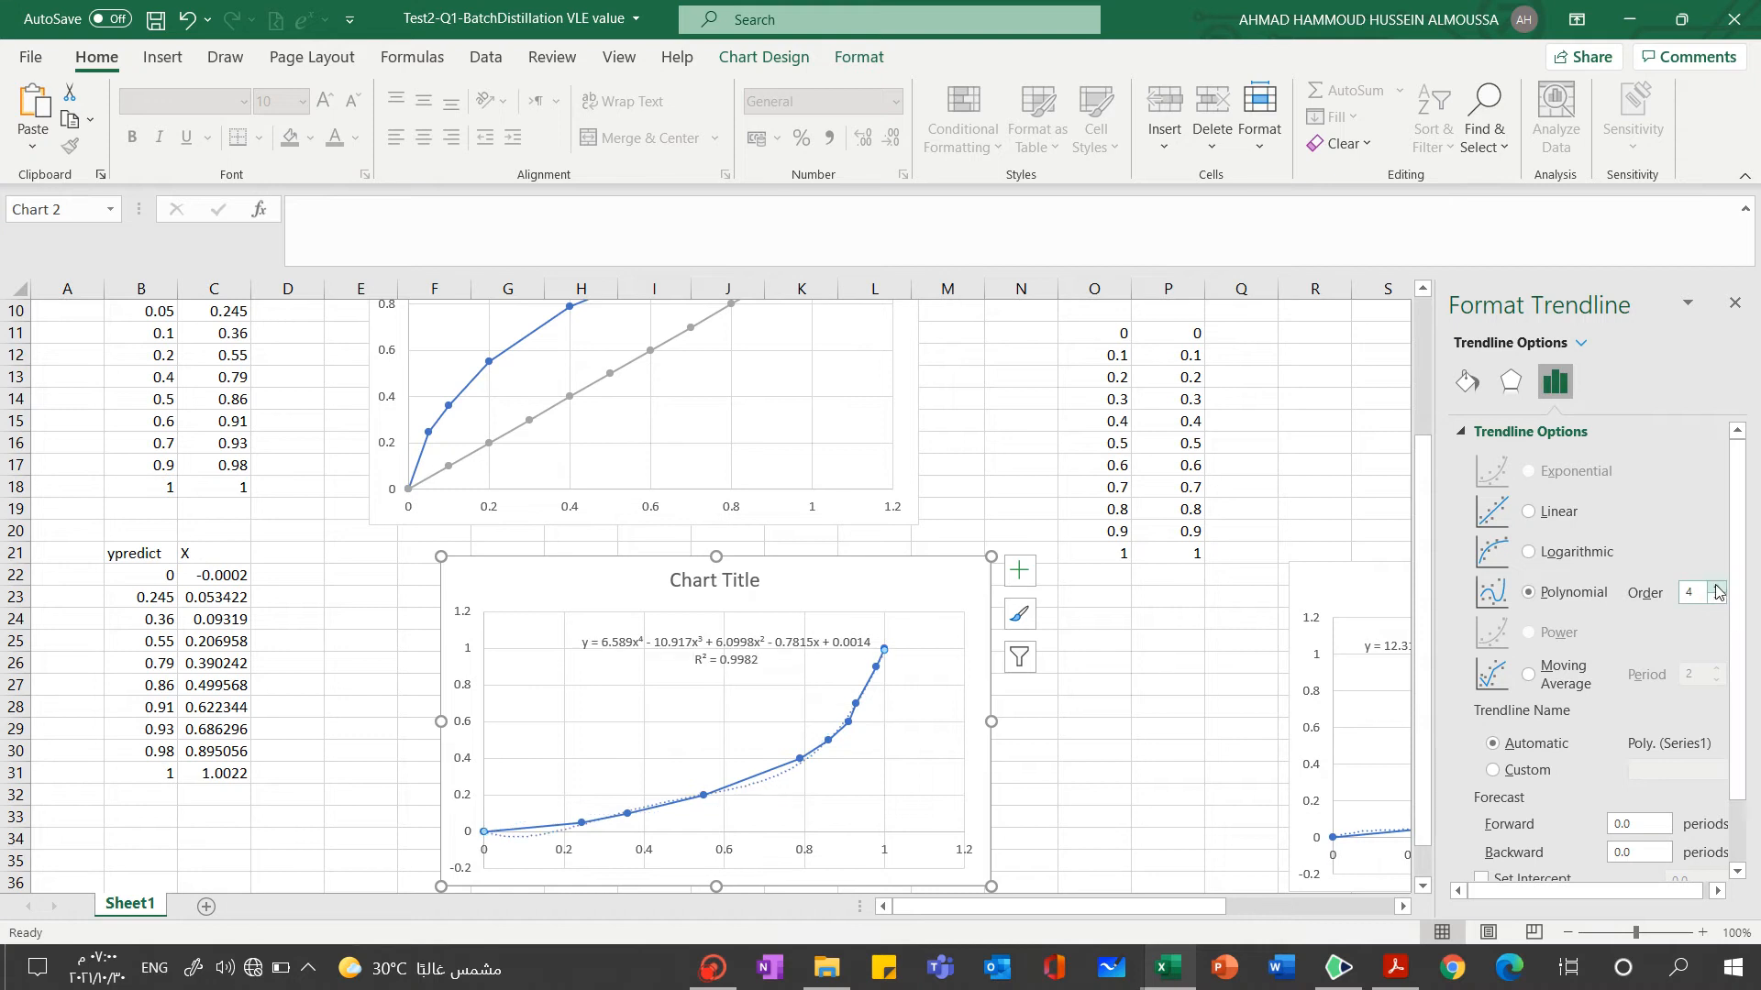
left_click(1716, 587)
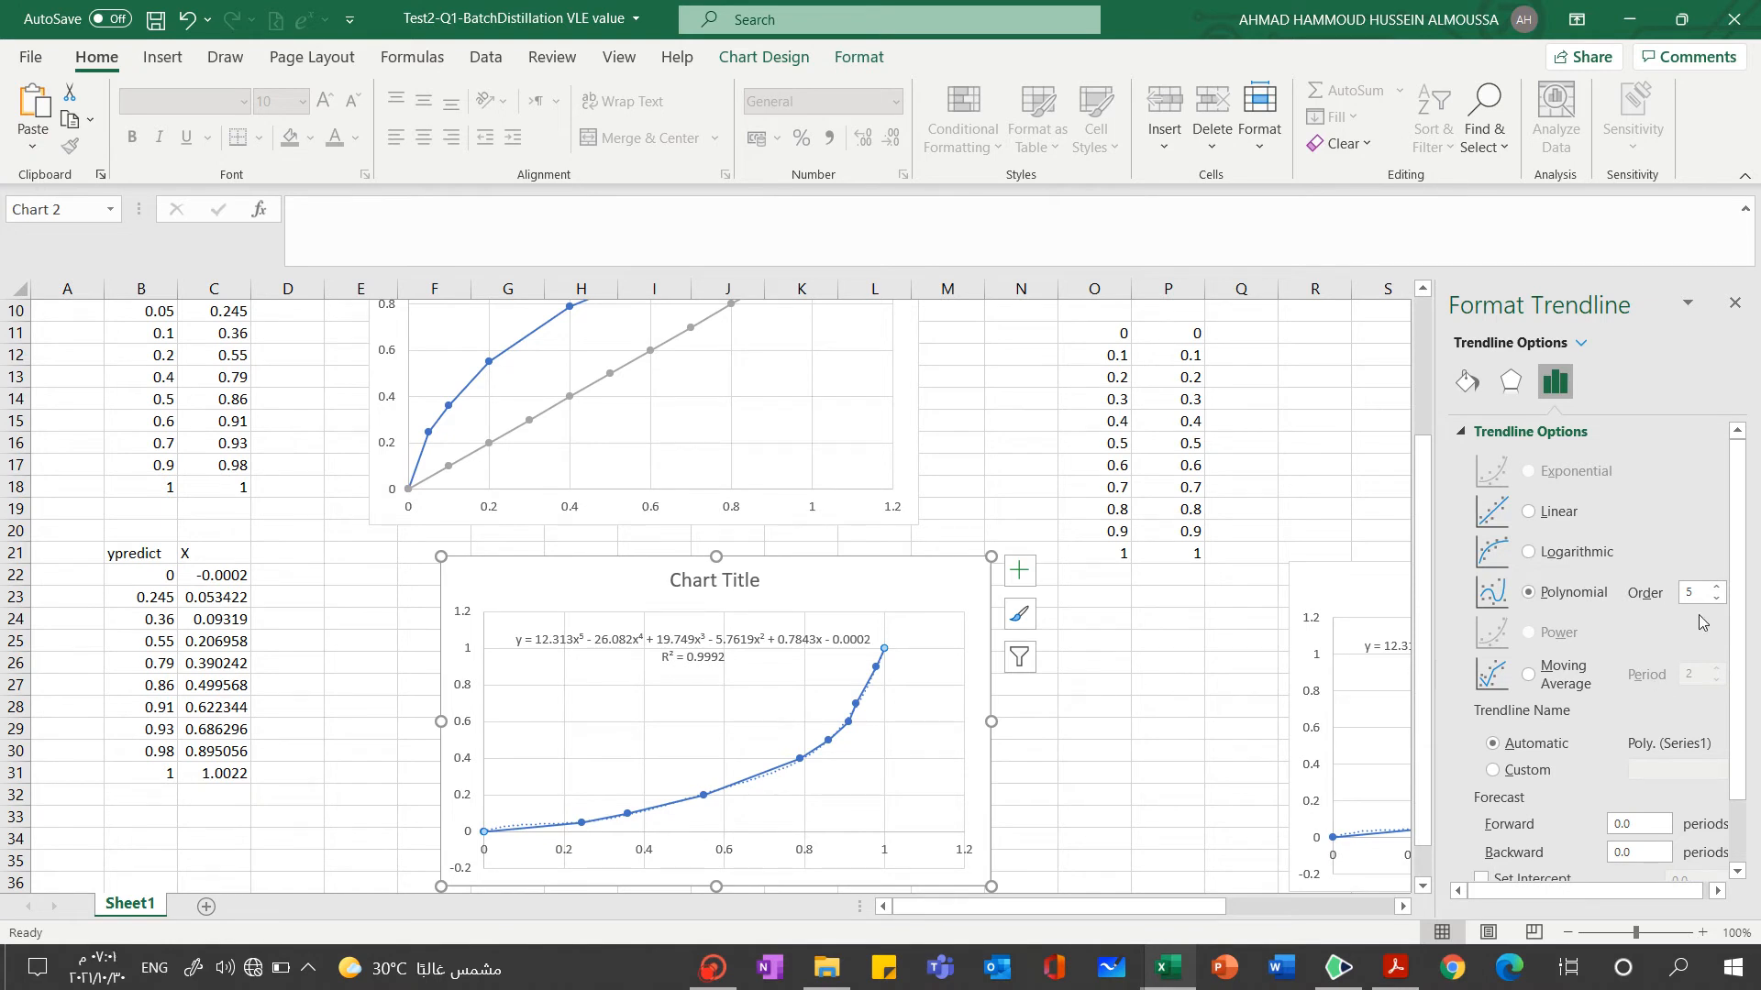
left_click(1717, 587)
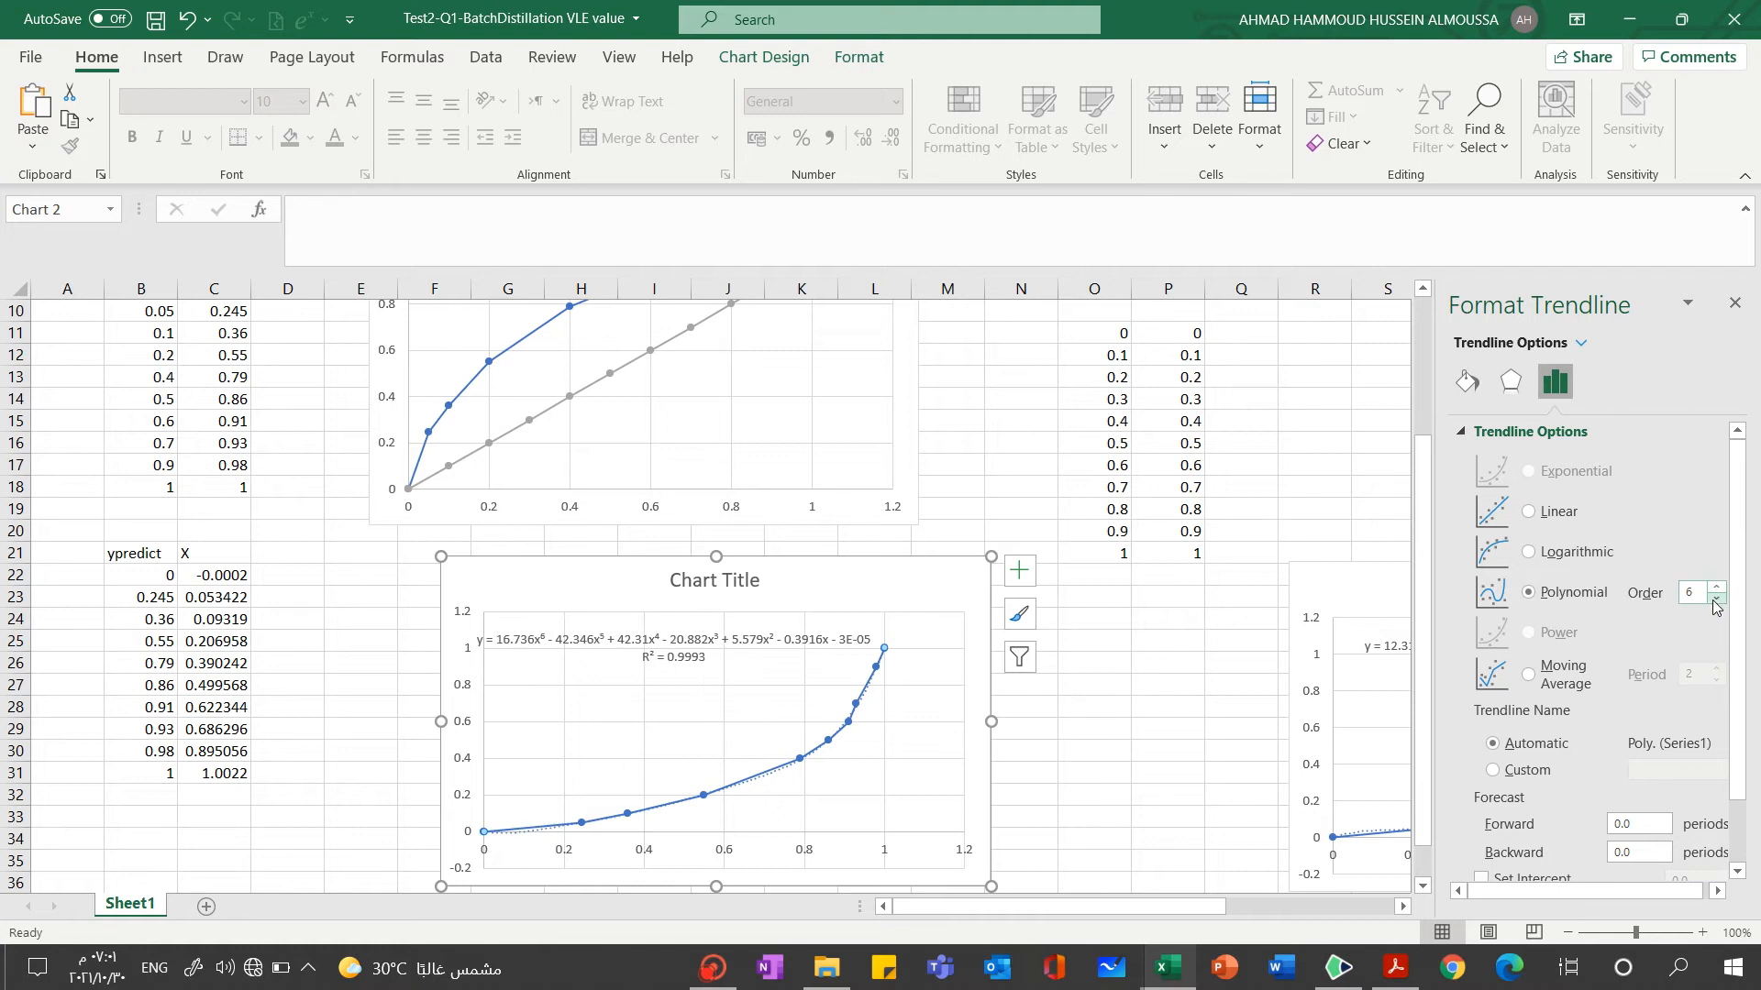
left_click(1717, 598)
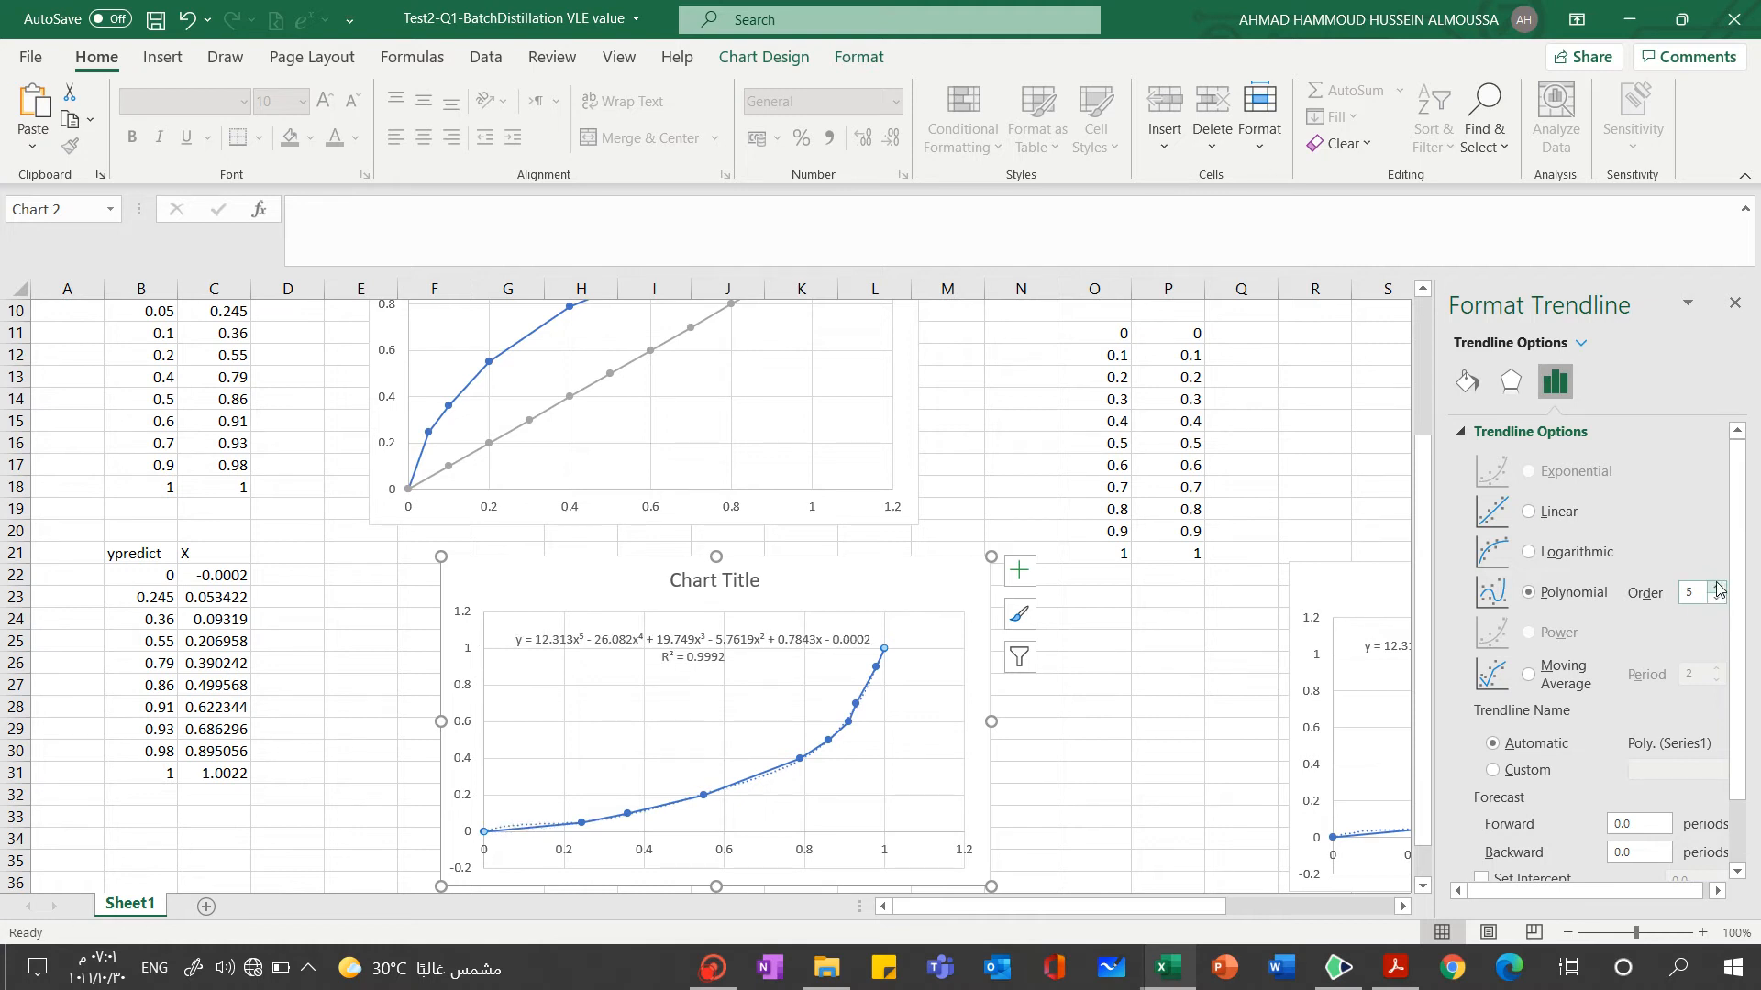
left_click(1716, 587)
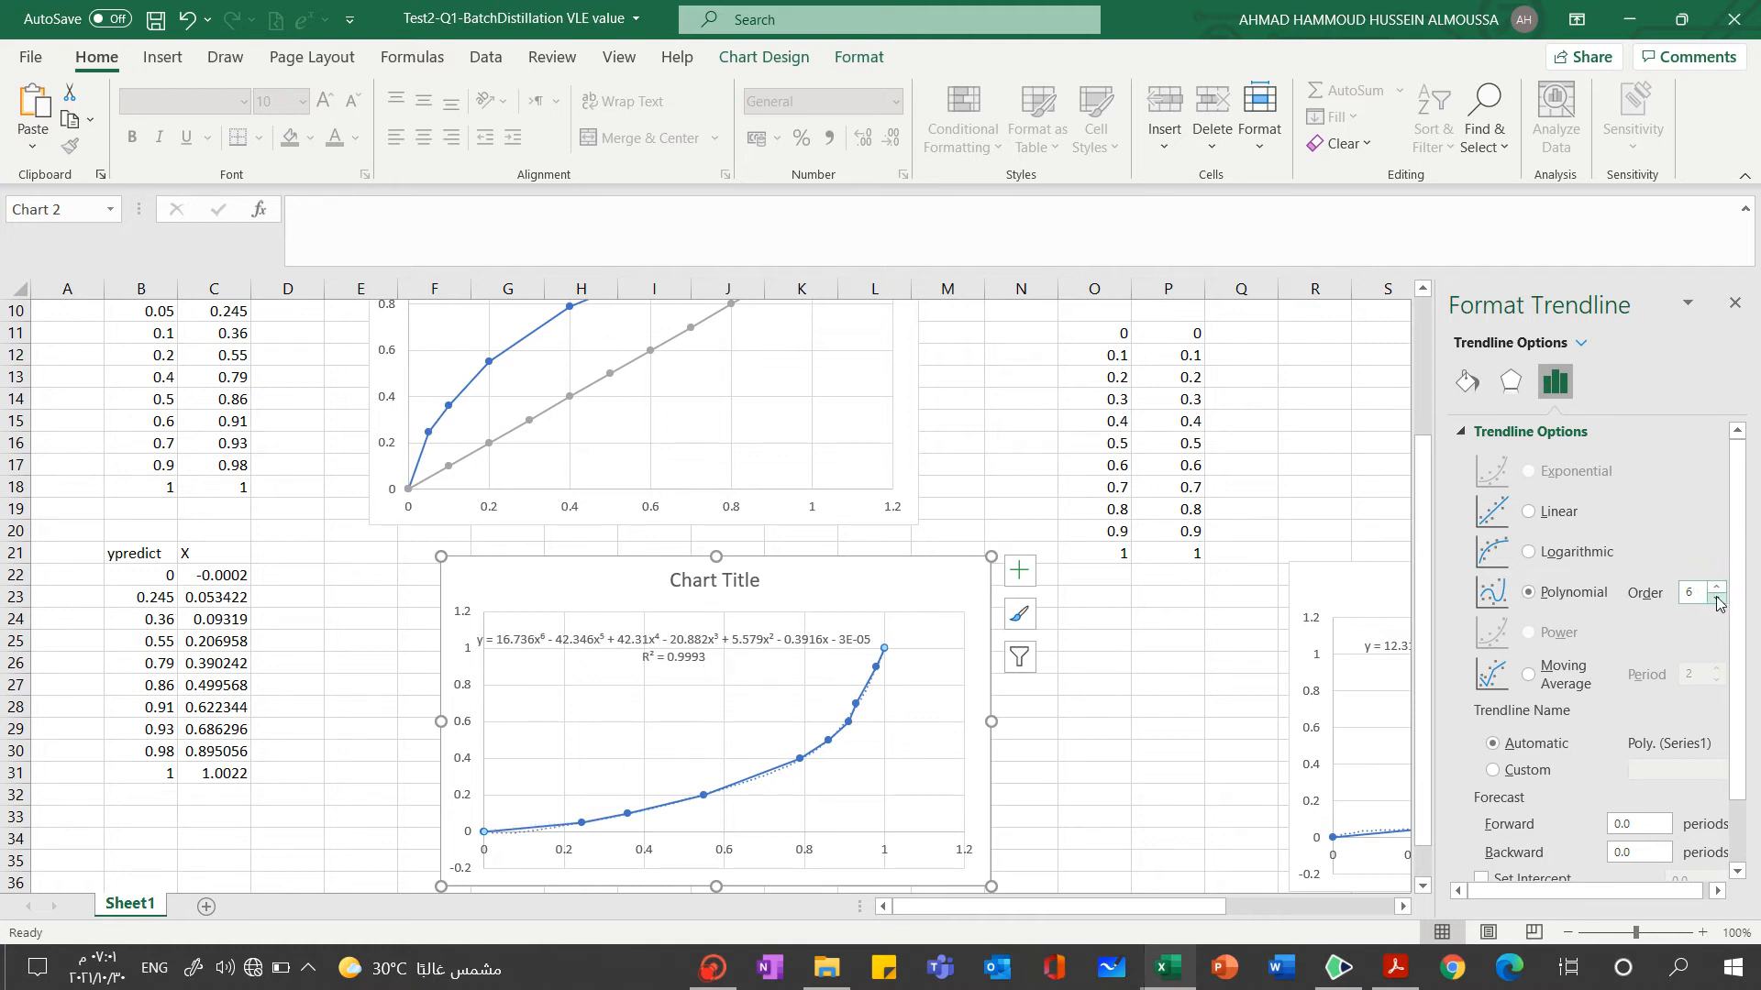
left_click(1717, 599)
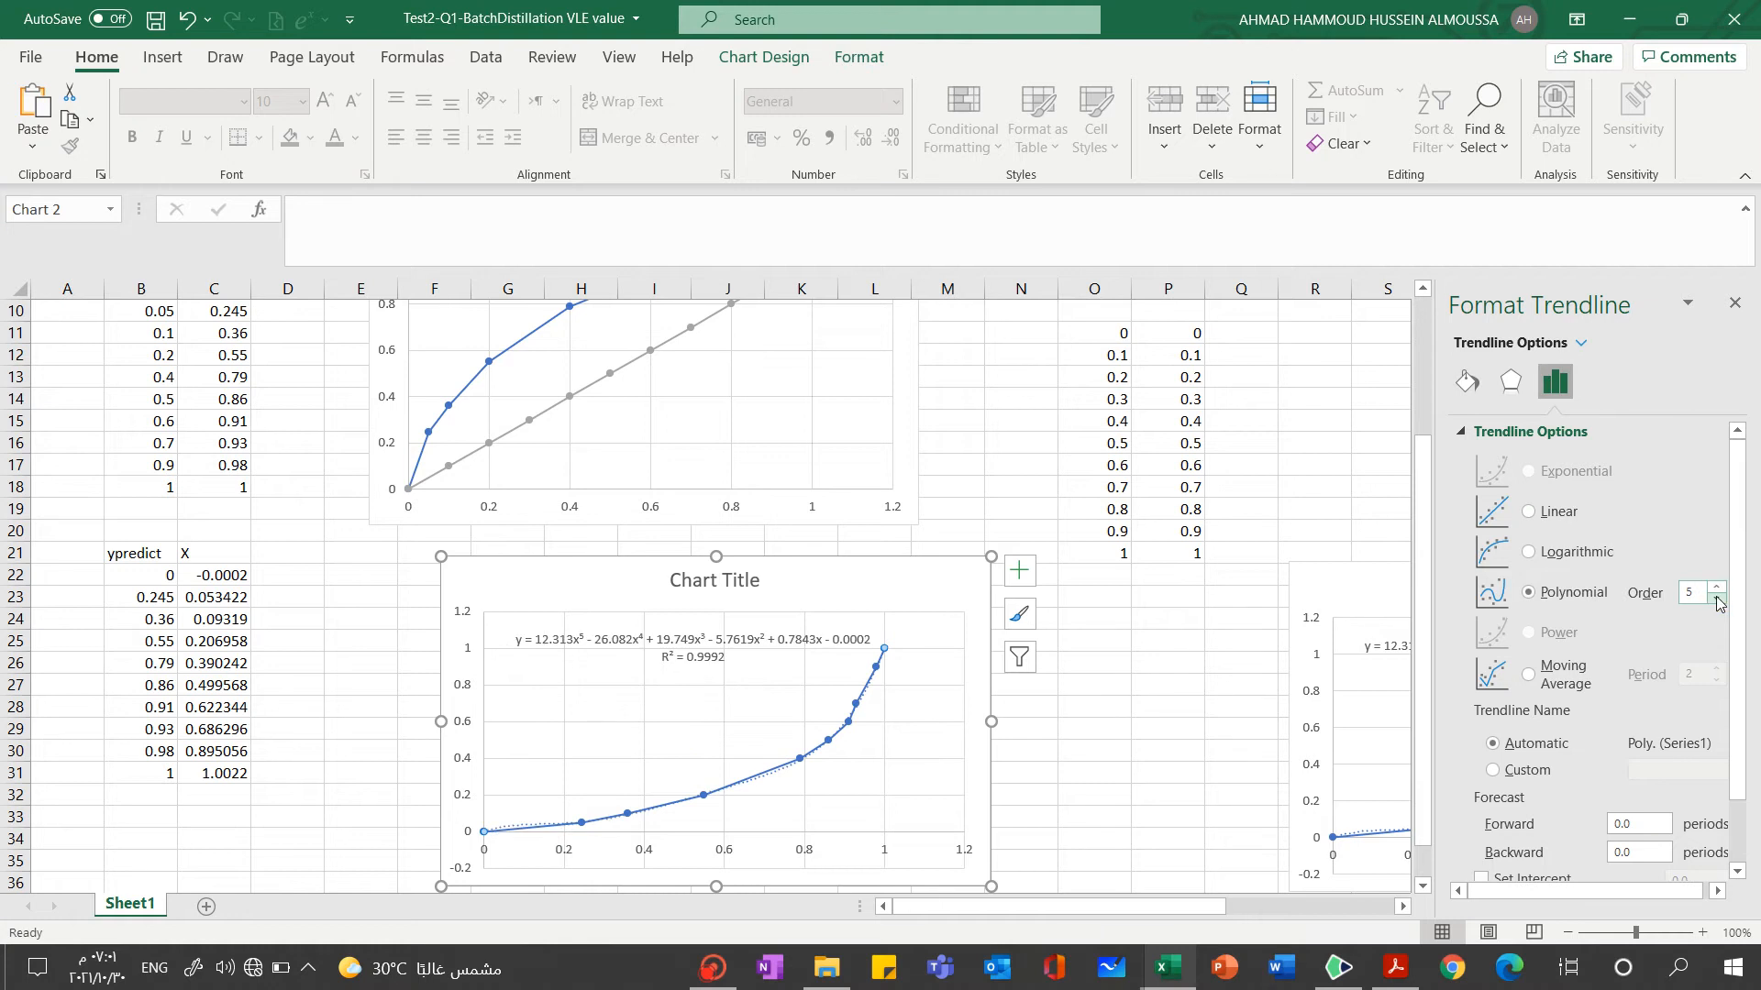
left_click(1135, 727)
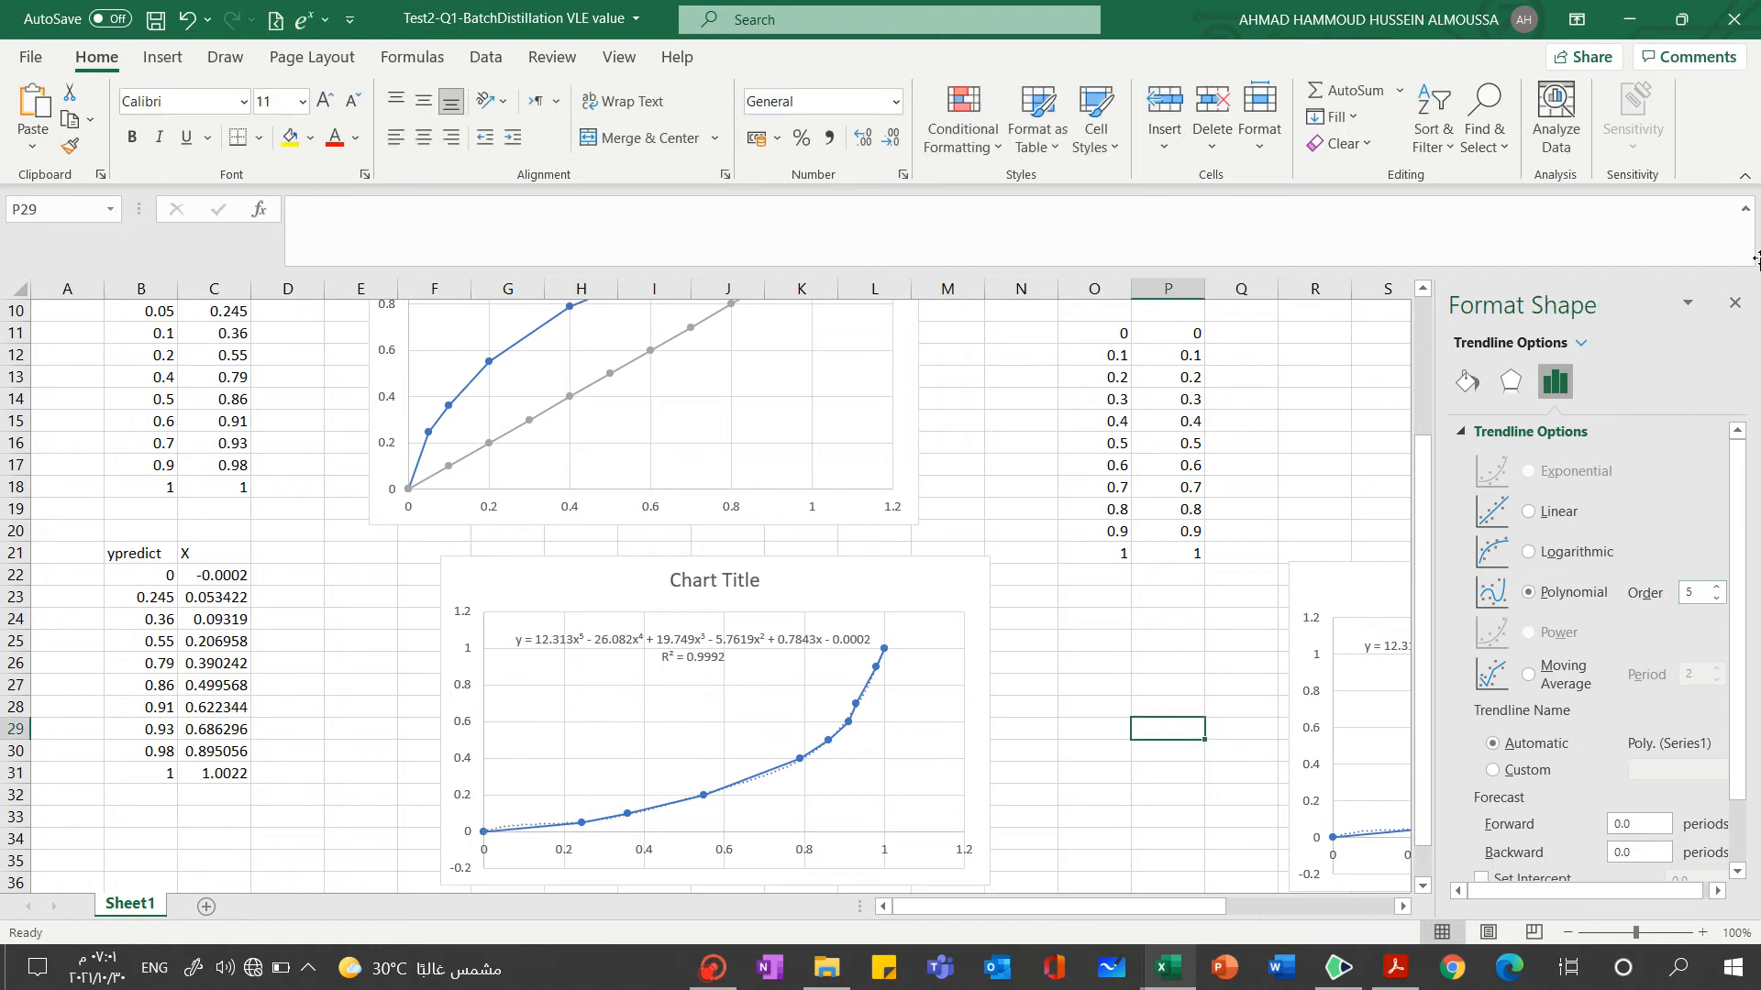
left_click(1735, 307)
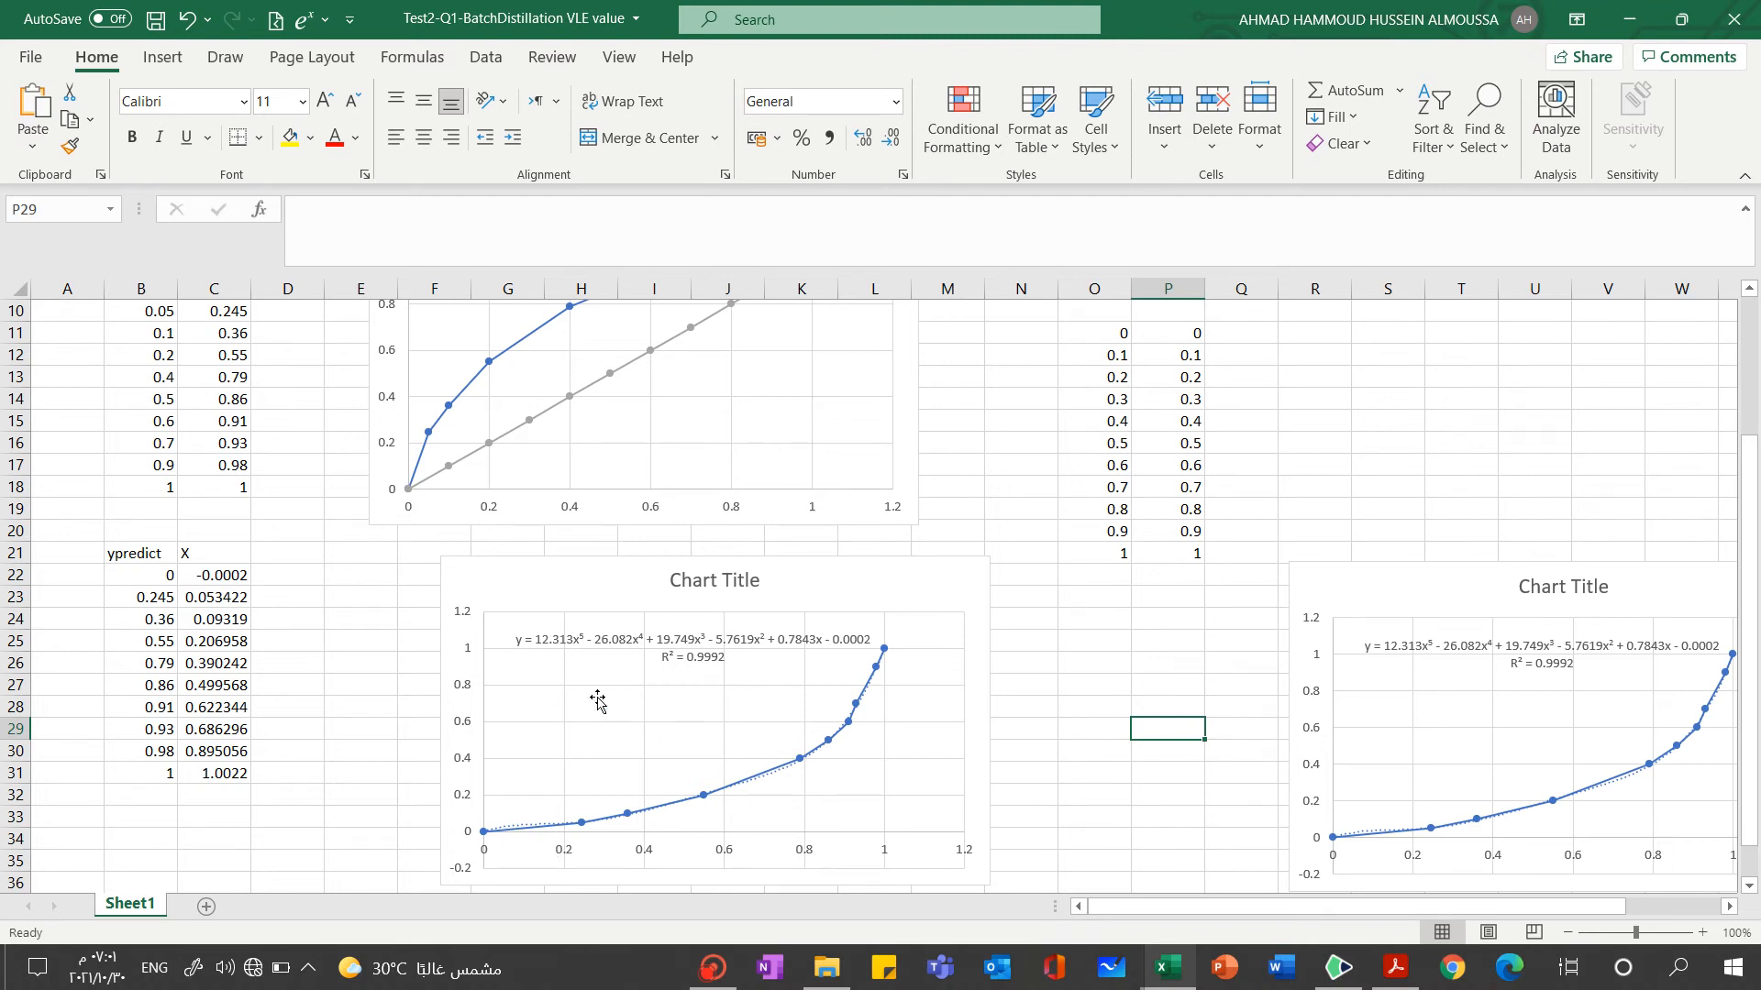
left_click(556, 638)
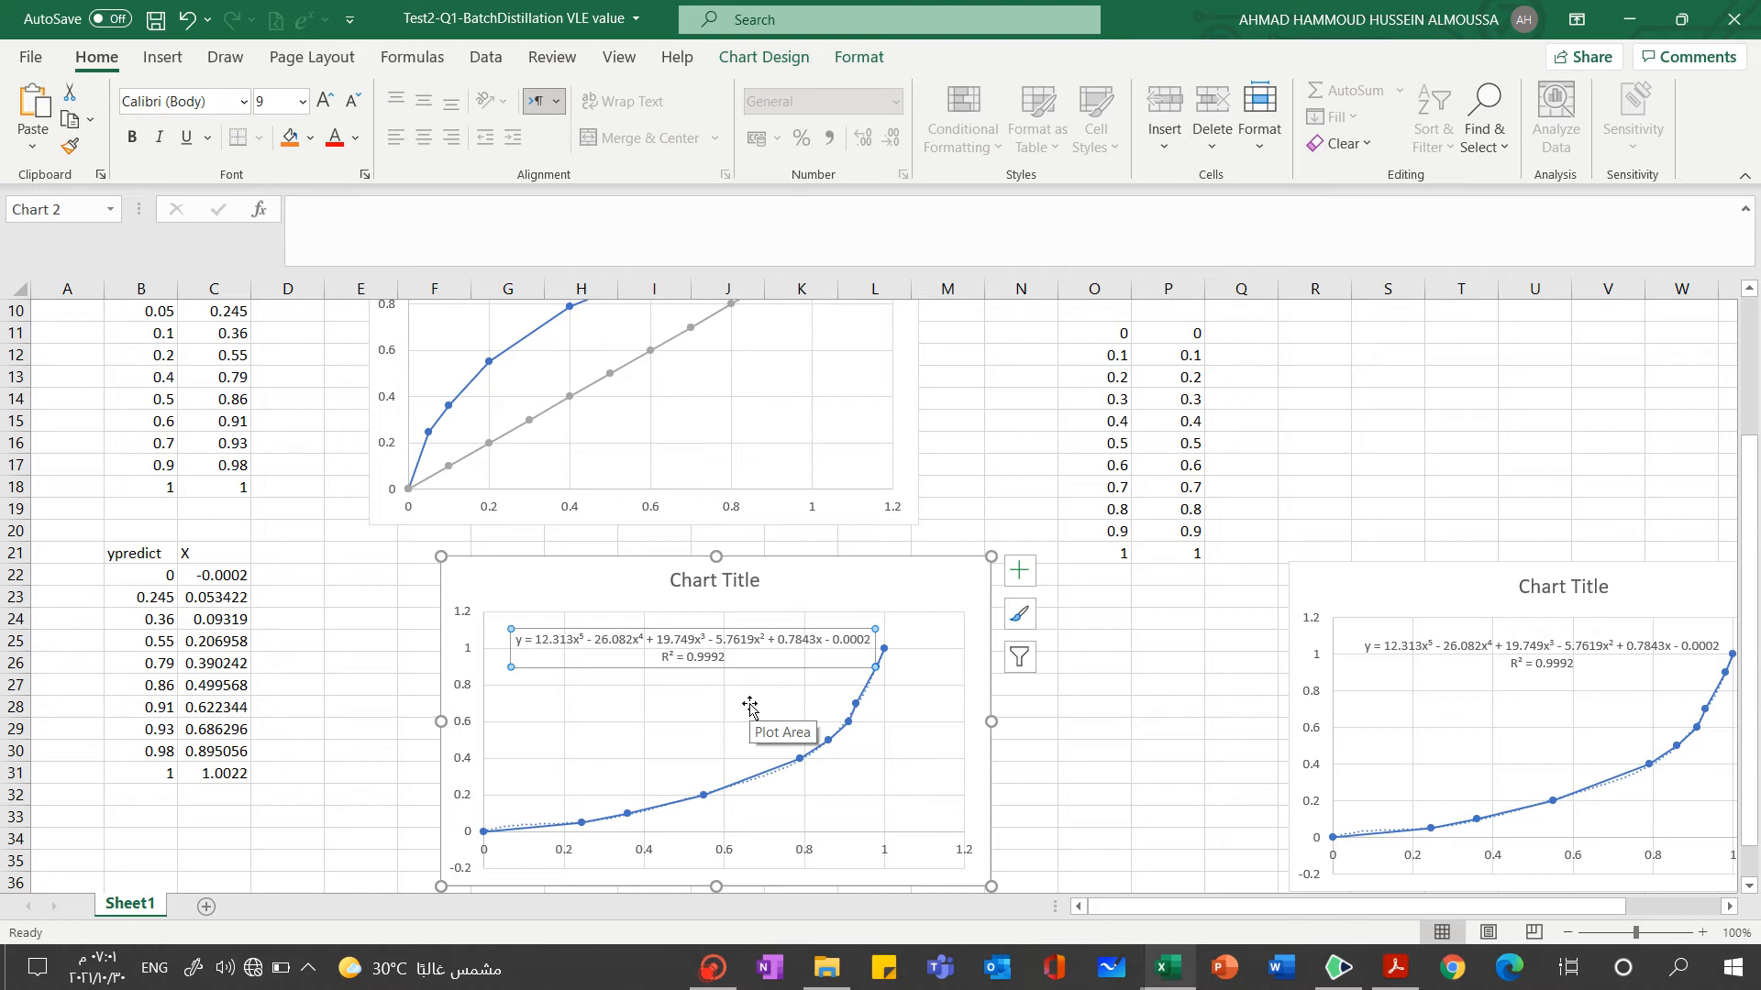
key("Escape")
key("Escape")
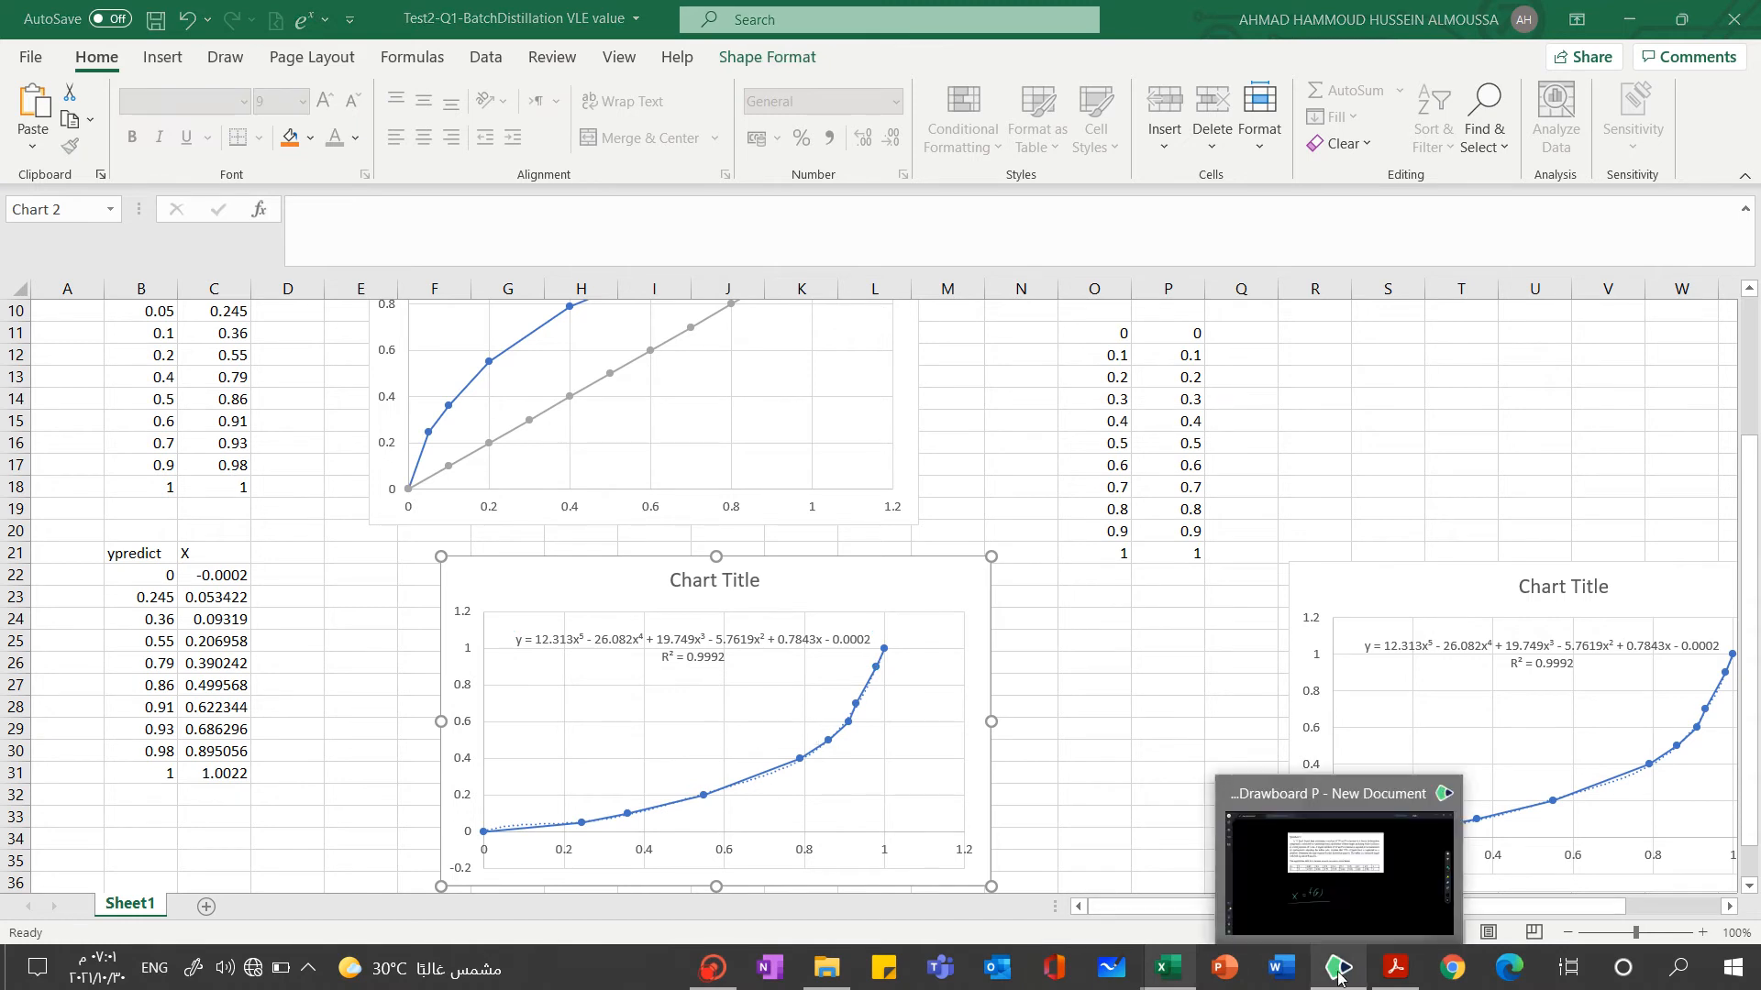
Switch to the Drawboard document, circle the handwritten x = f(y), and handwrite y = f(x) below it
left_click(1346, 974)
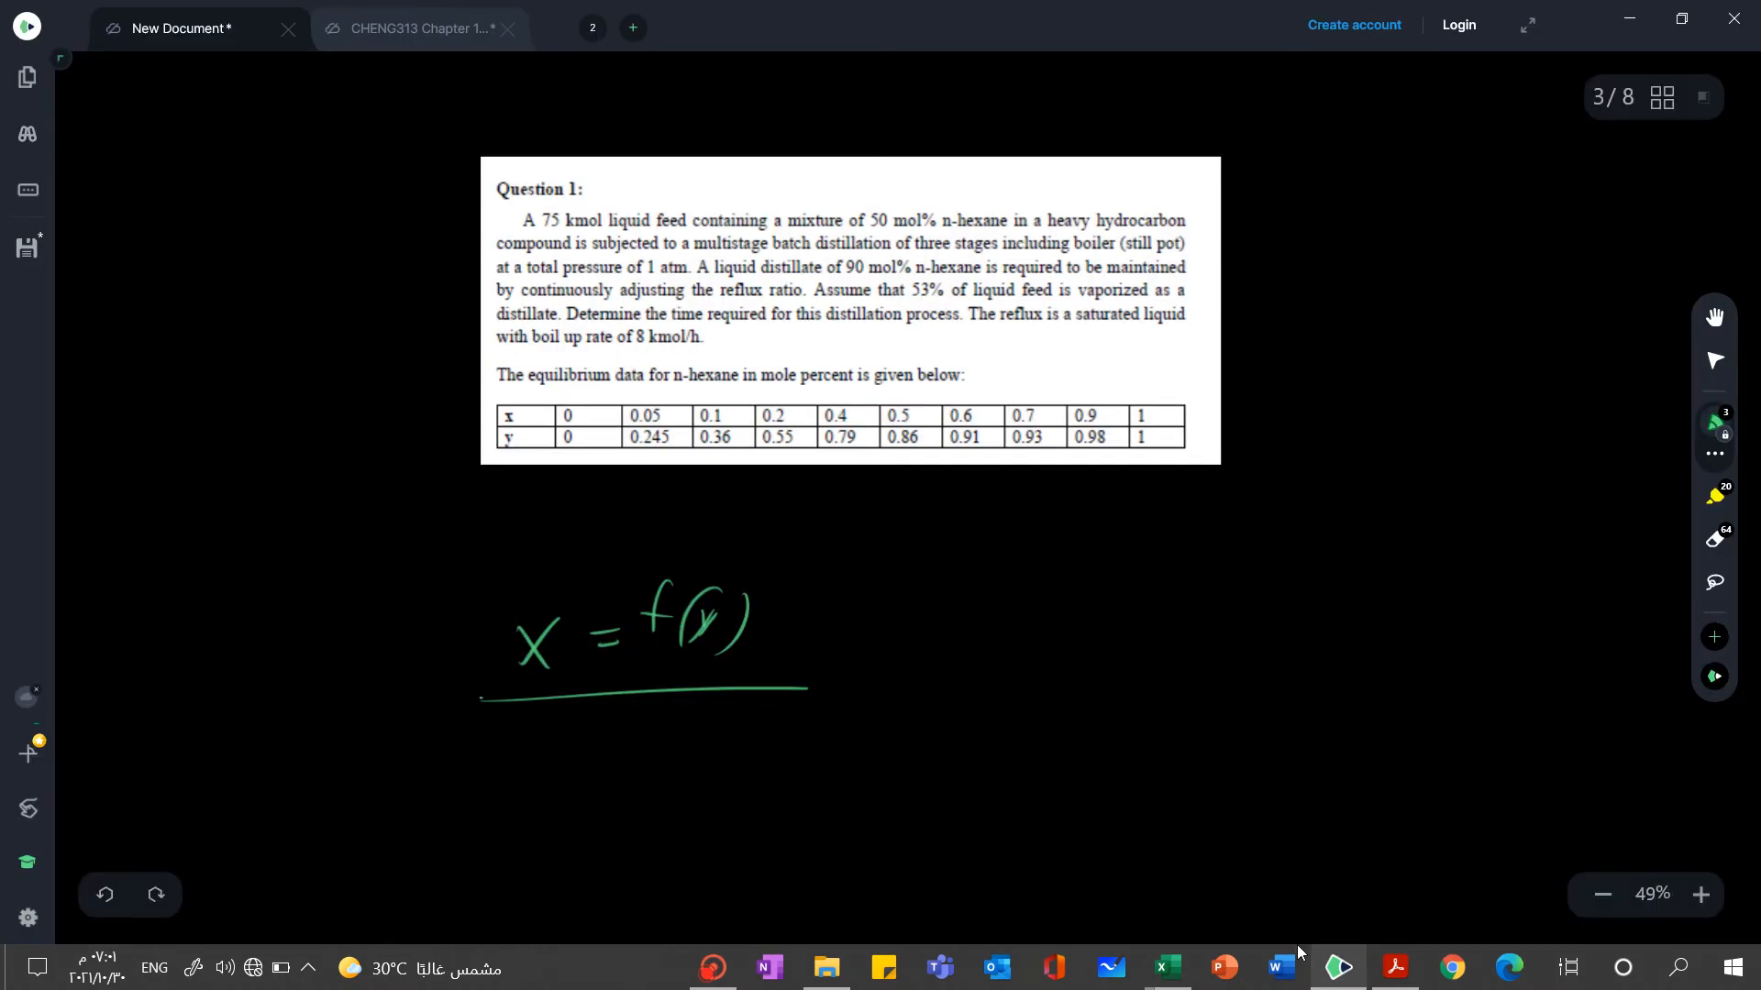
mouse_move(481, 698)
left_mouse_down()
mouse_move(531, 613)
mouse_move(747, 645)
mouse_move(700, 686)
left_mouse_up()
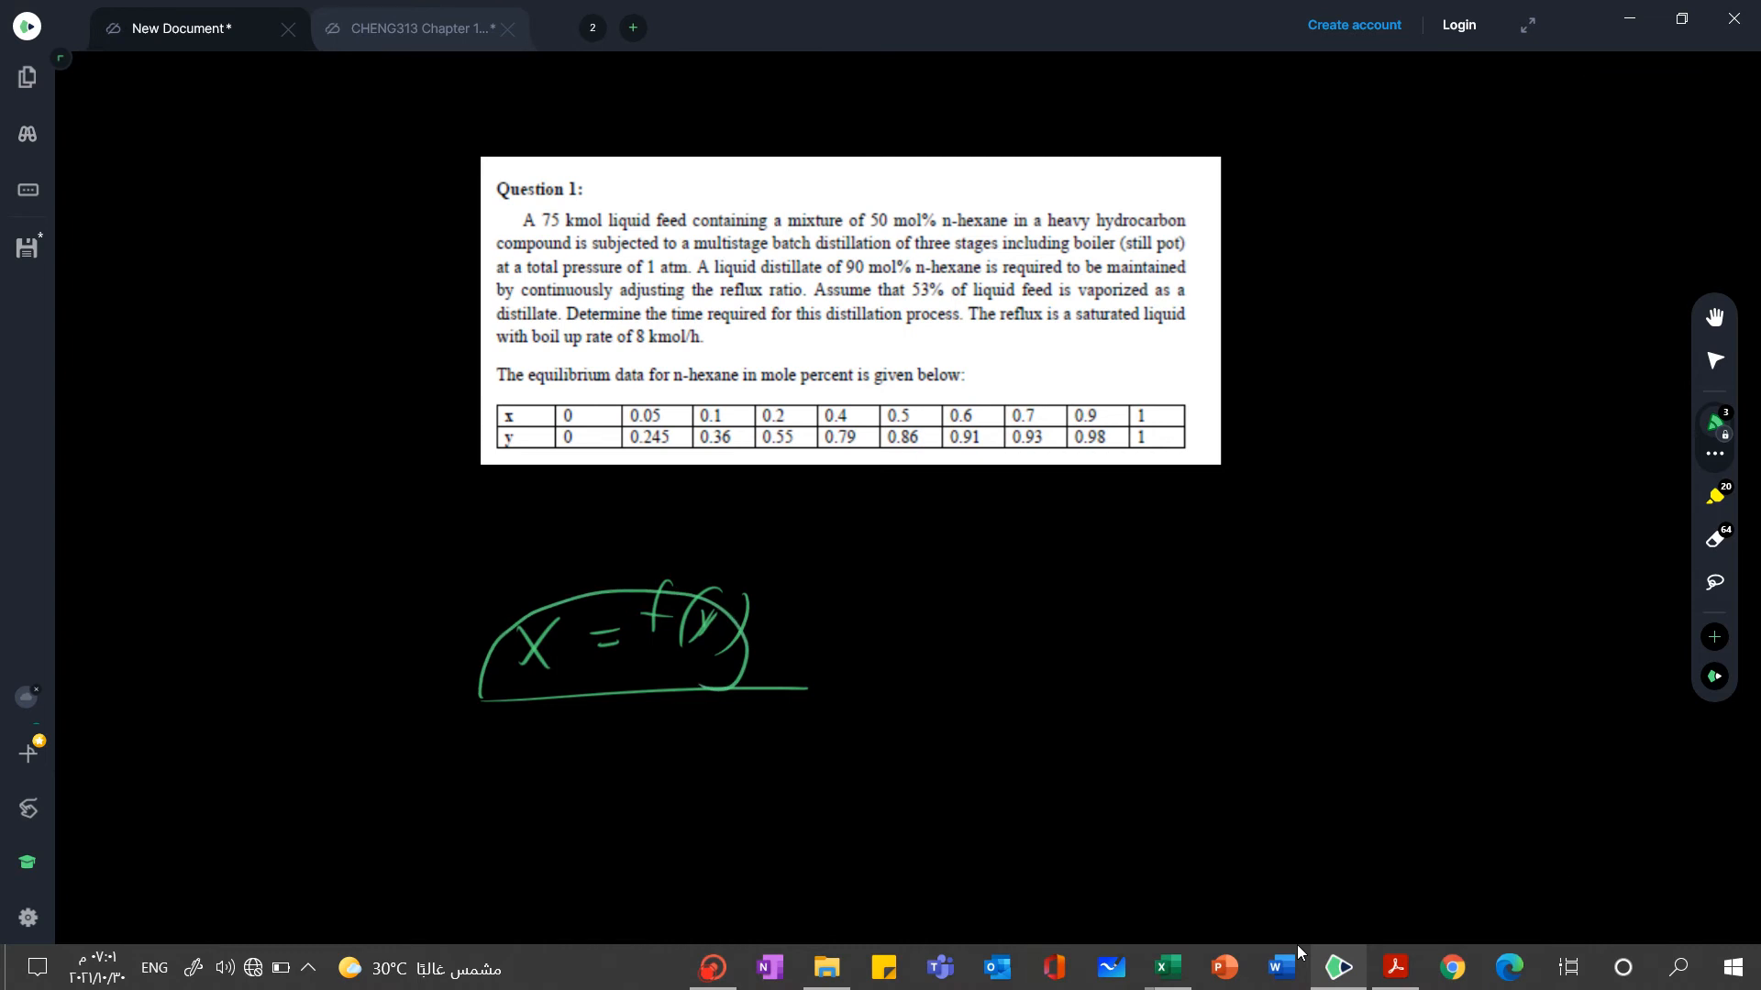
left_click_drag(790, 729, 752, 766)
mouse_move(899, 708)
left_mouse_down()
mouse_move(869, 753)
mouse_move(896, 728)
left_mouse_up()
mouse_move(929, 716)
left_mouse_down()
mouse_move(916, 743)
mouse_move(956, 756)
left_mouse_up()
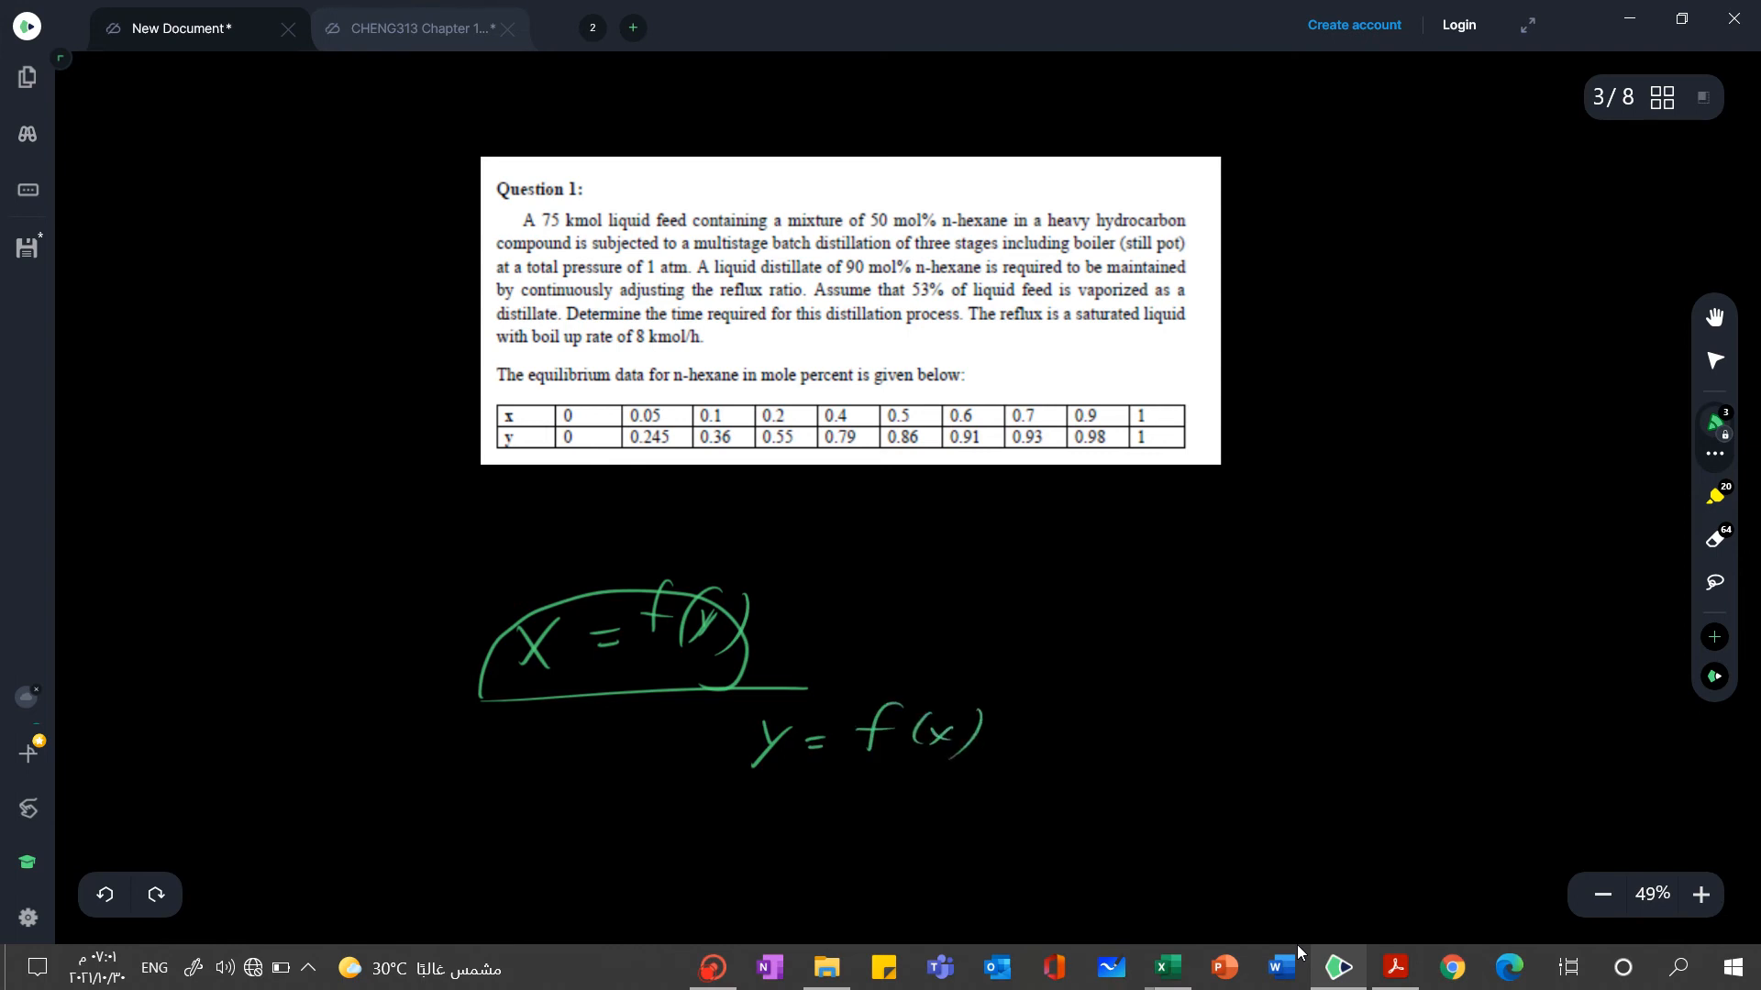
Handwrite x = f(y) directly beneath the y = f(x) note
left_click_drag(752, 806, 791, 831)
left_click_drag(810, 816, 829, 823)
left_click_drag(895, 785, 864, 826)
left_click_drag(961, 800, 906, 835)
left_click_drag(974, 794, 979, 835)
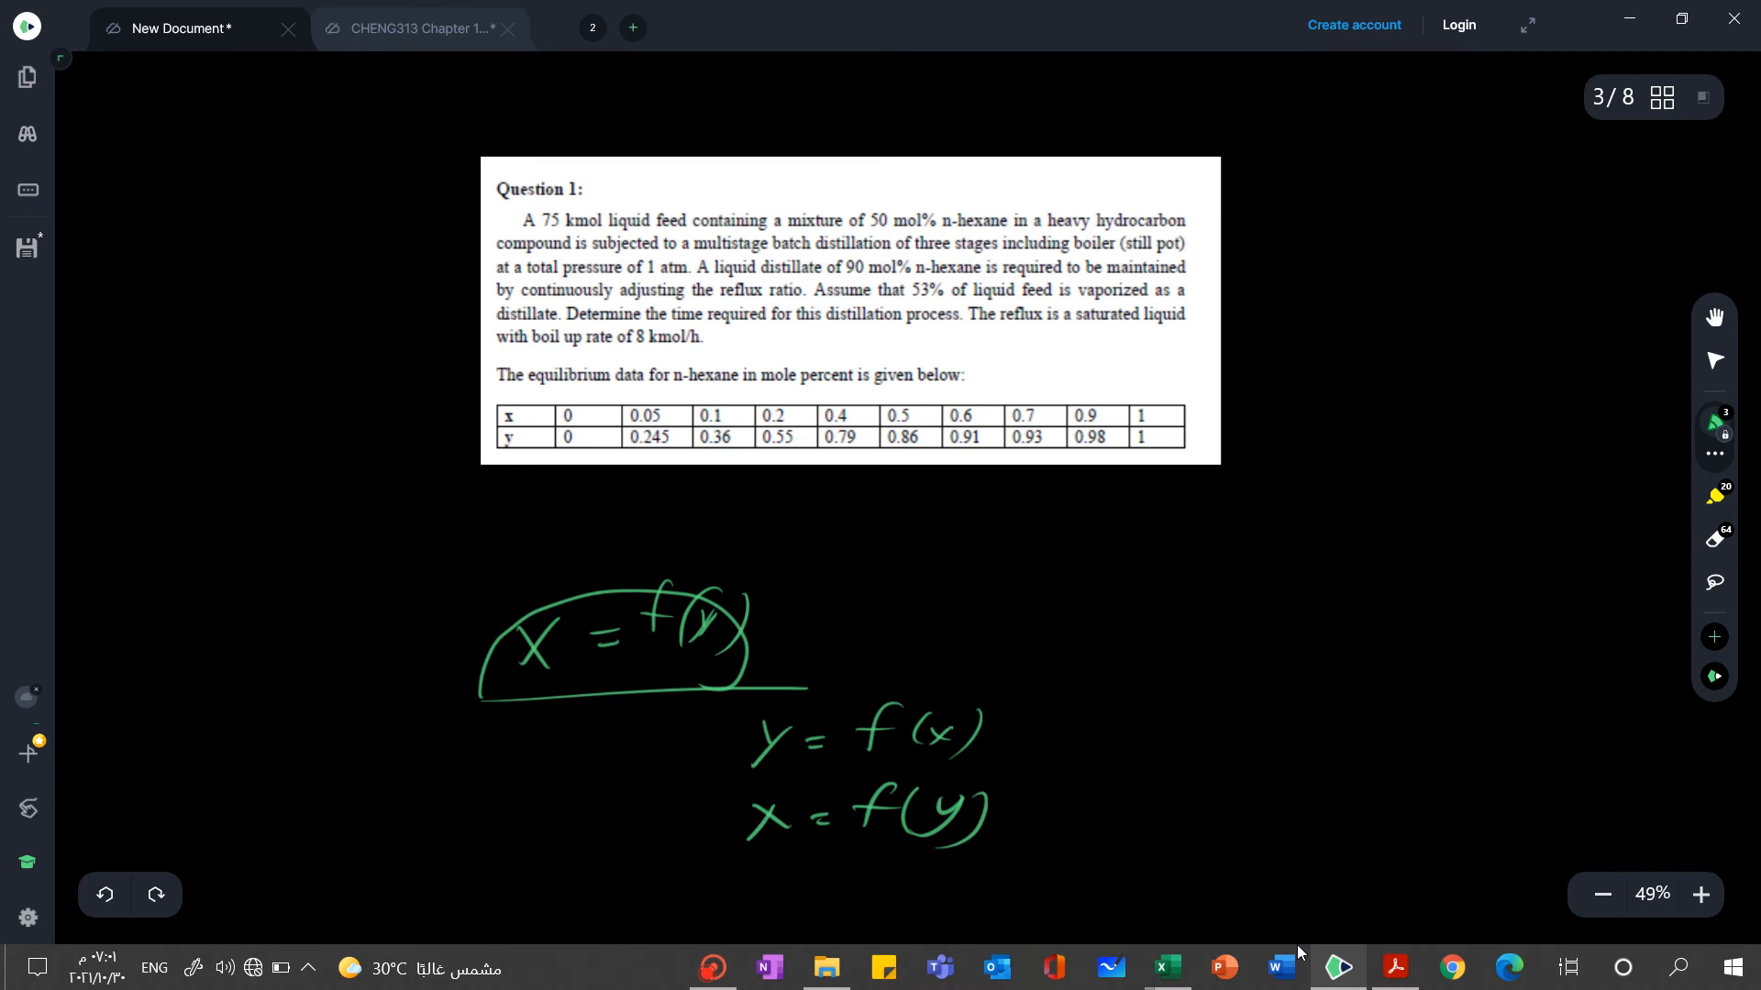
Switch back to the Excel workbook and inspect the first ypredict values and the polynomial formula in C22
left_click(1333, 970)
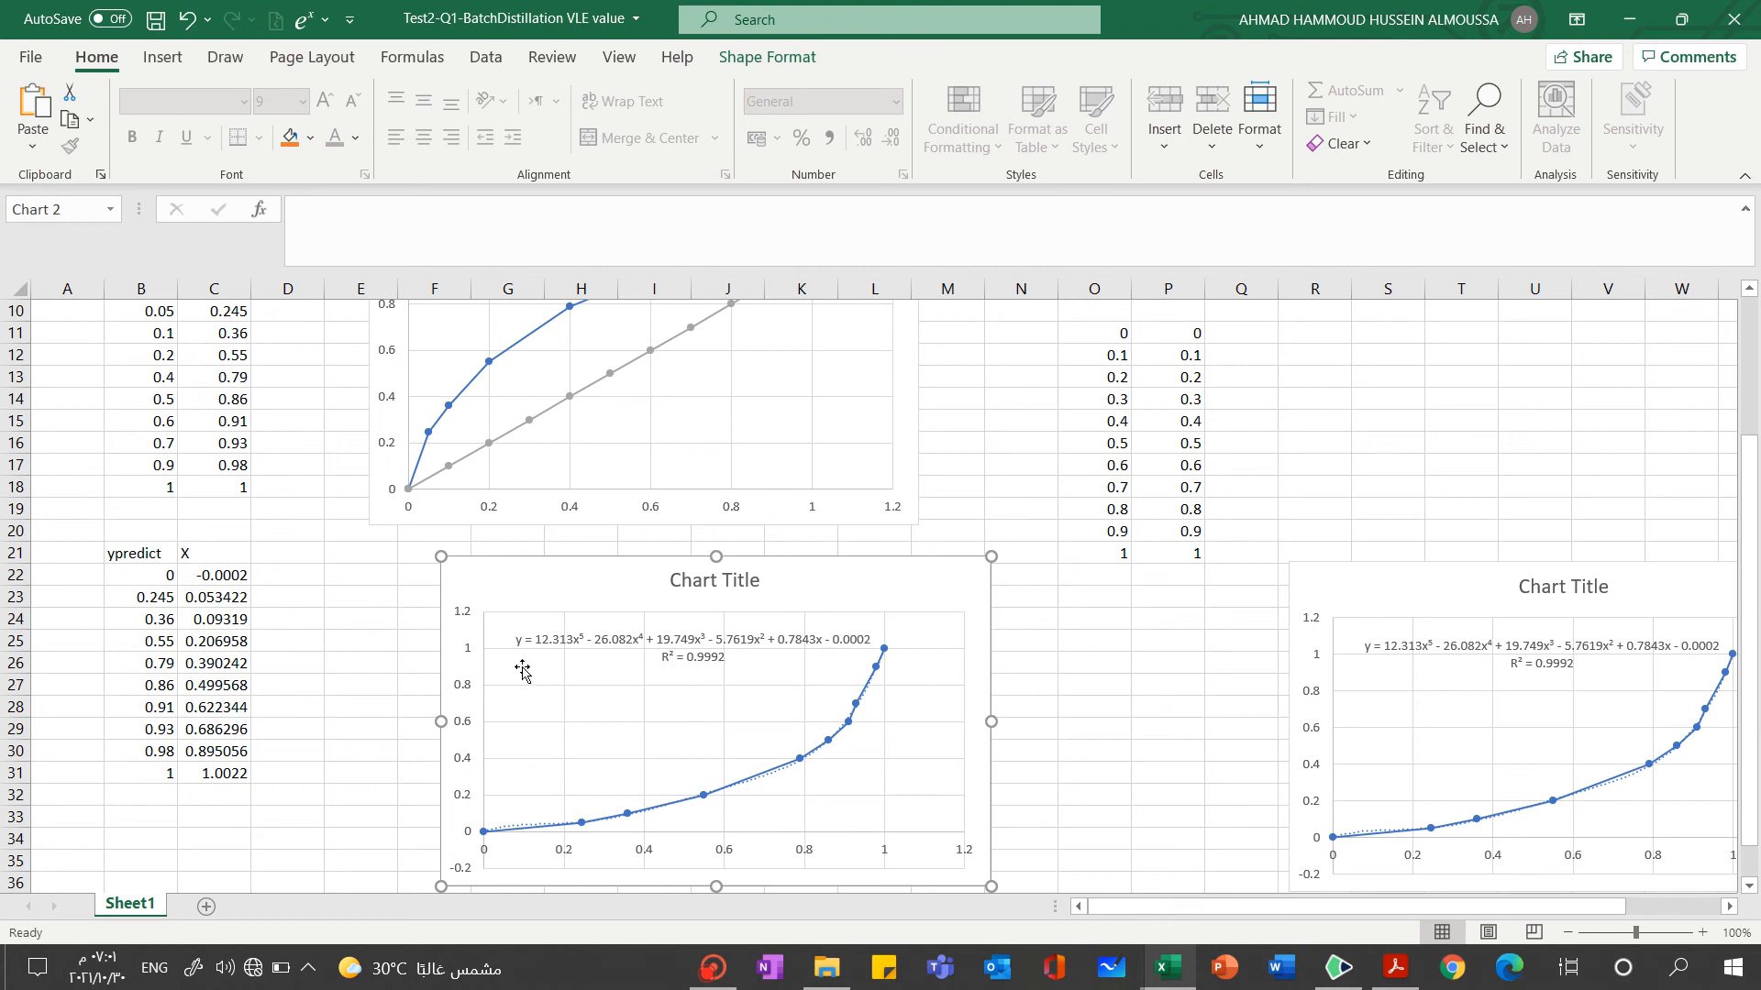
left_click(140, 583)
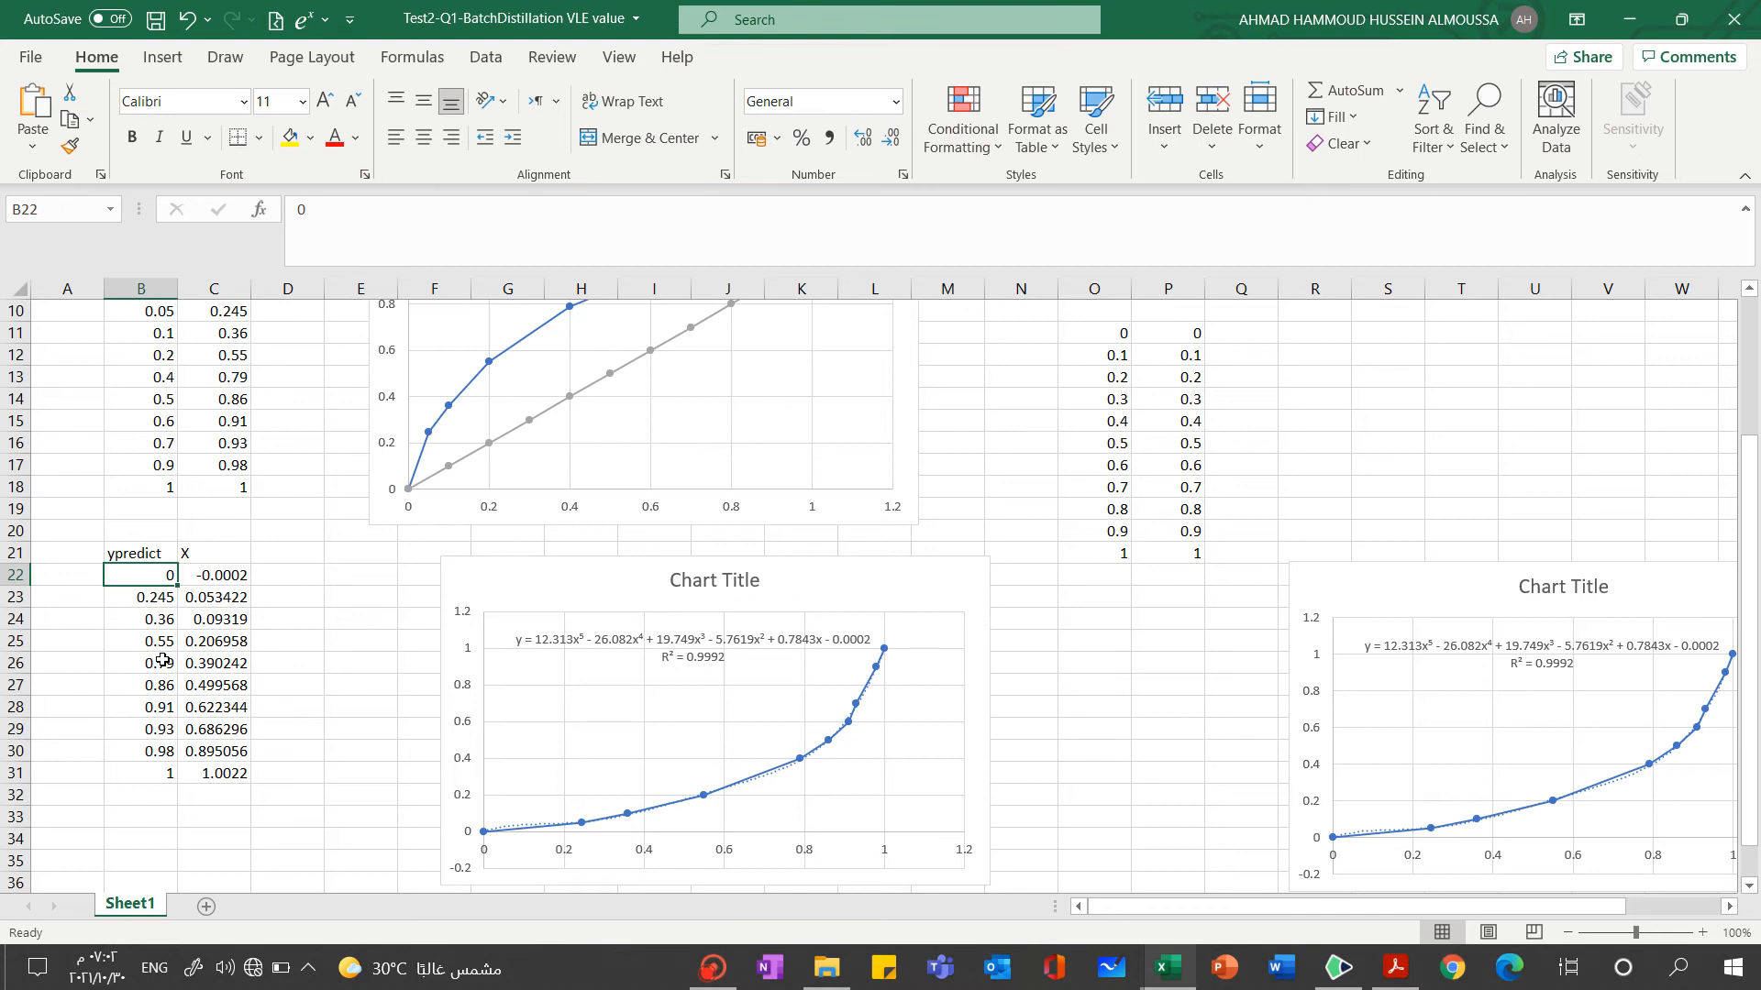
left_click(145, 597)
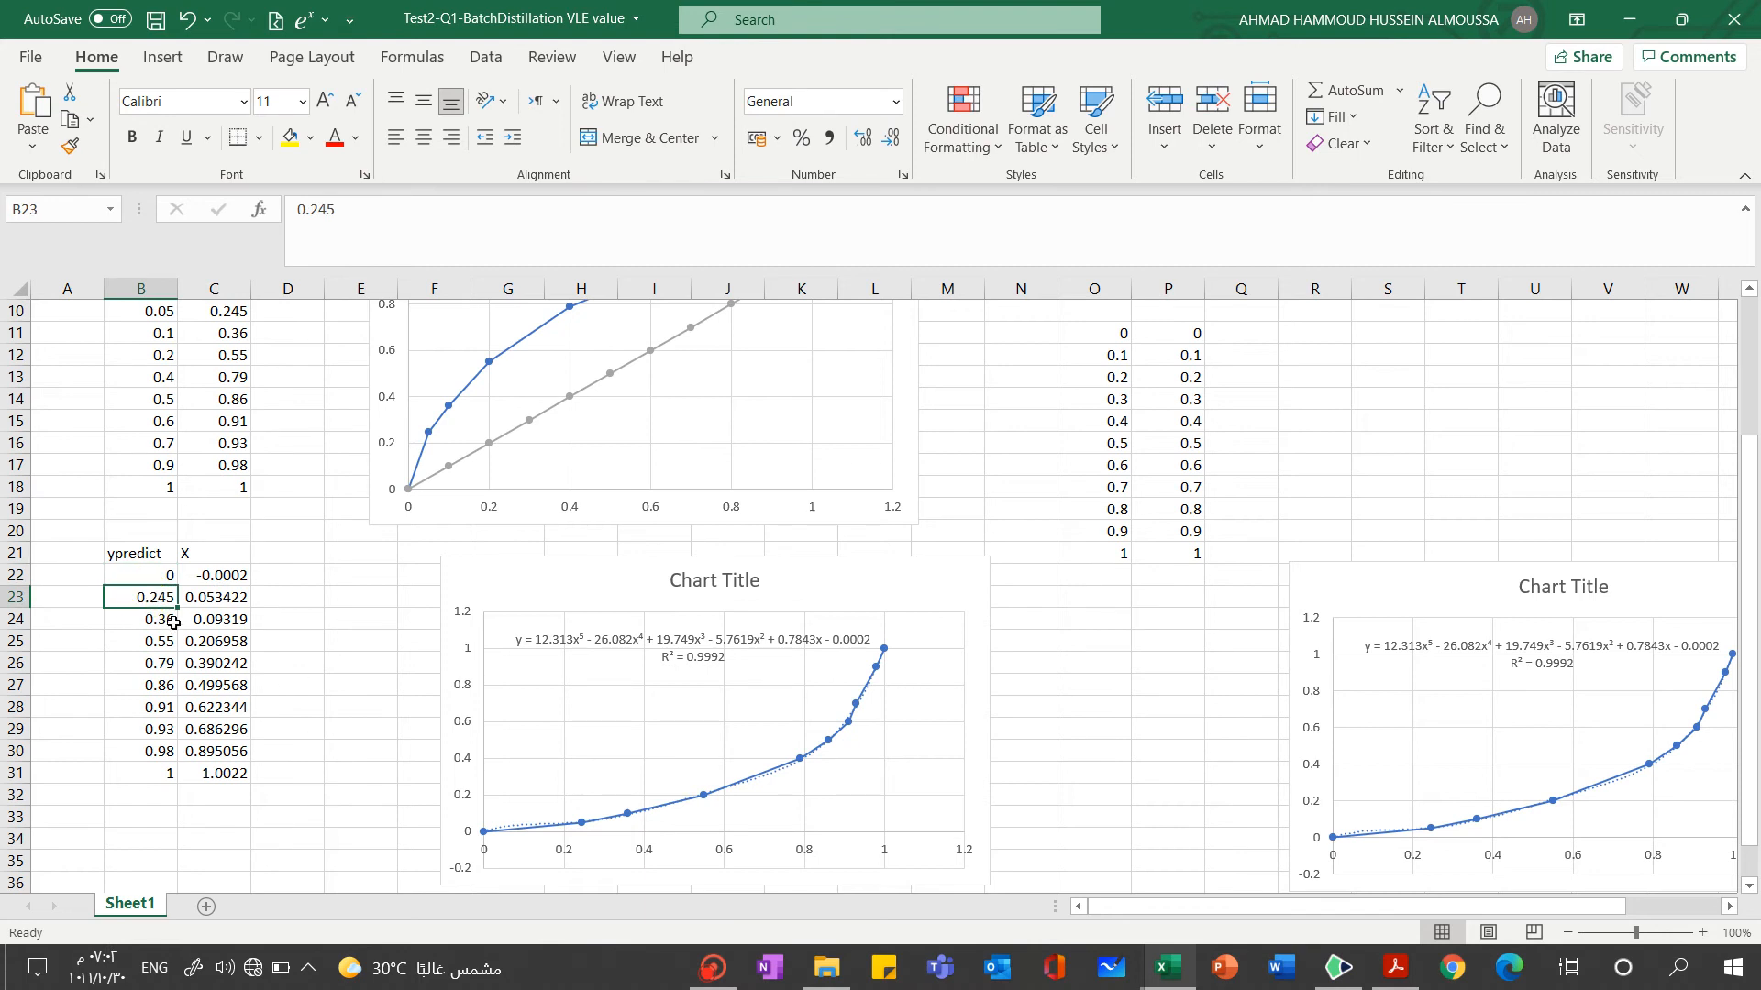
left_click(209, 579)
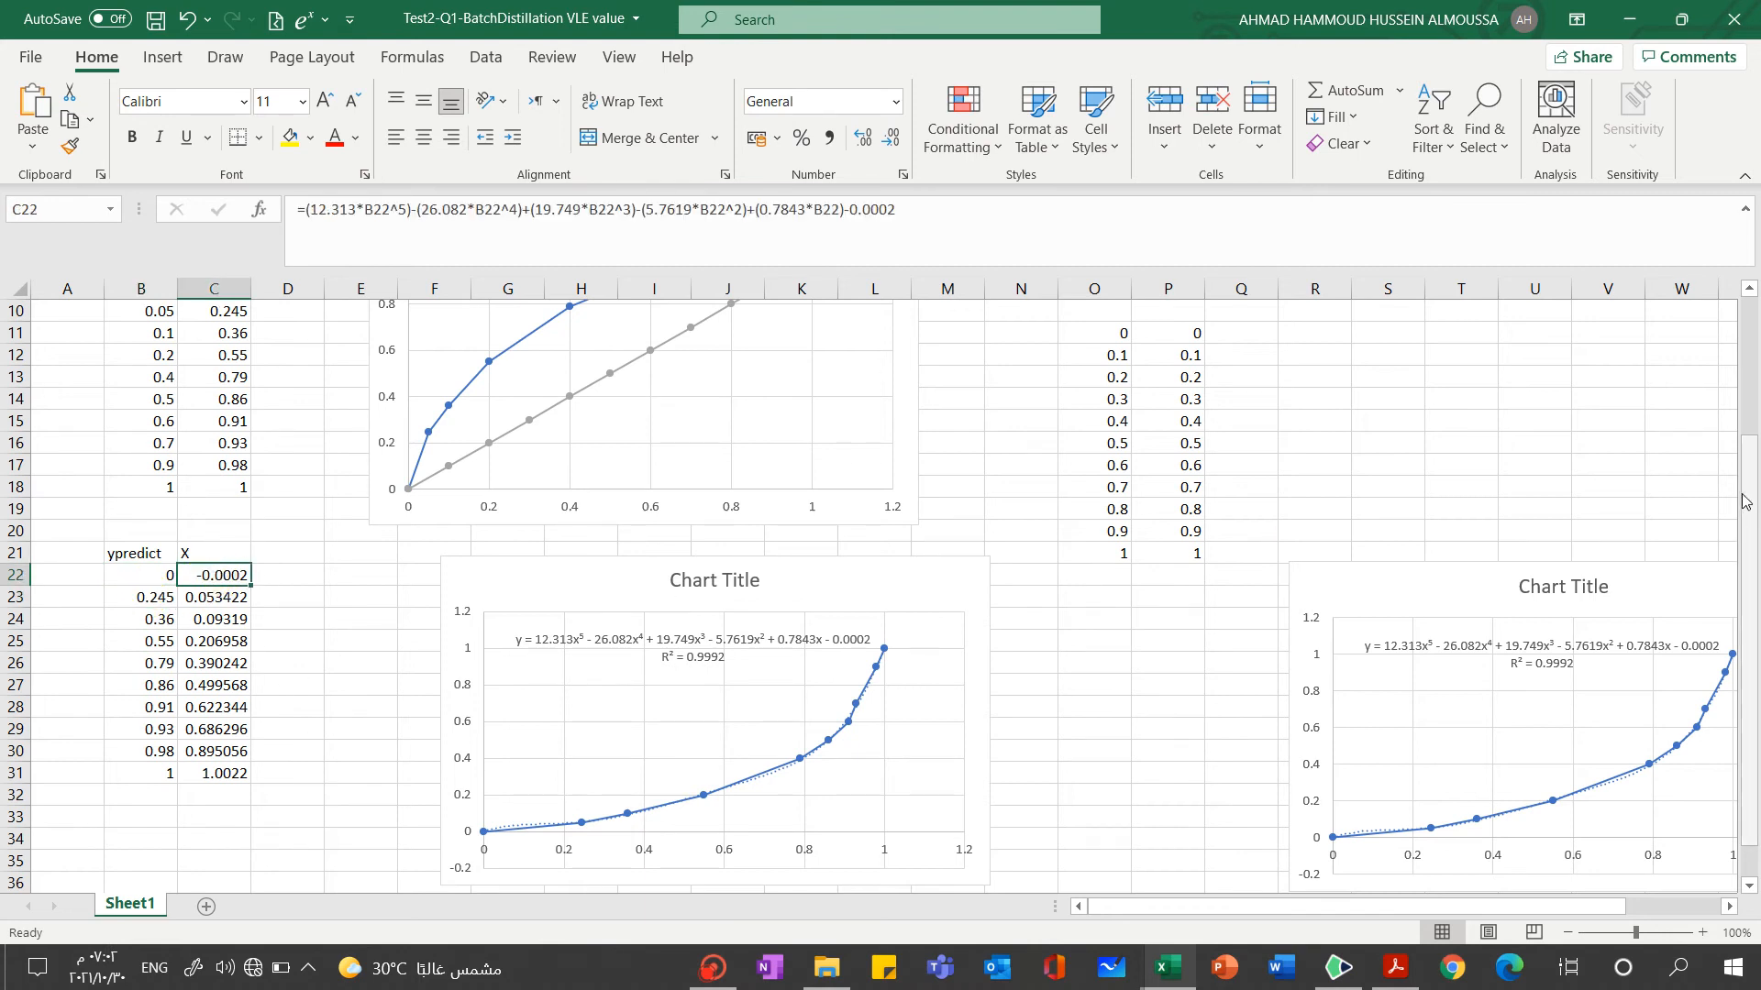
mouse_move(1753, 506)
left_mouse_down()
mouse_move(1751, 473)
mouse_move(1751, 490)
left_mouse_up()
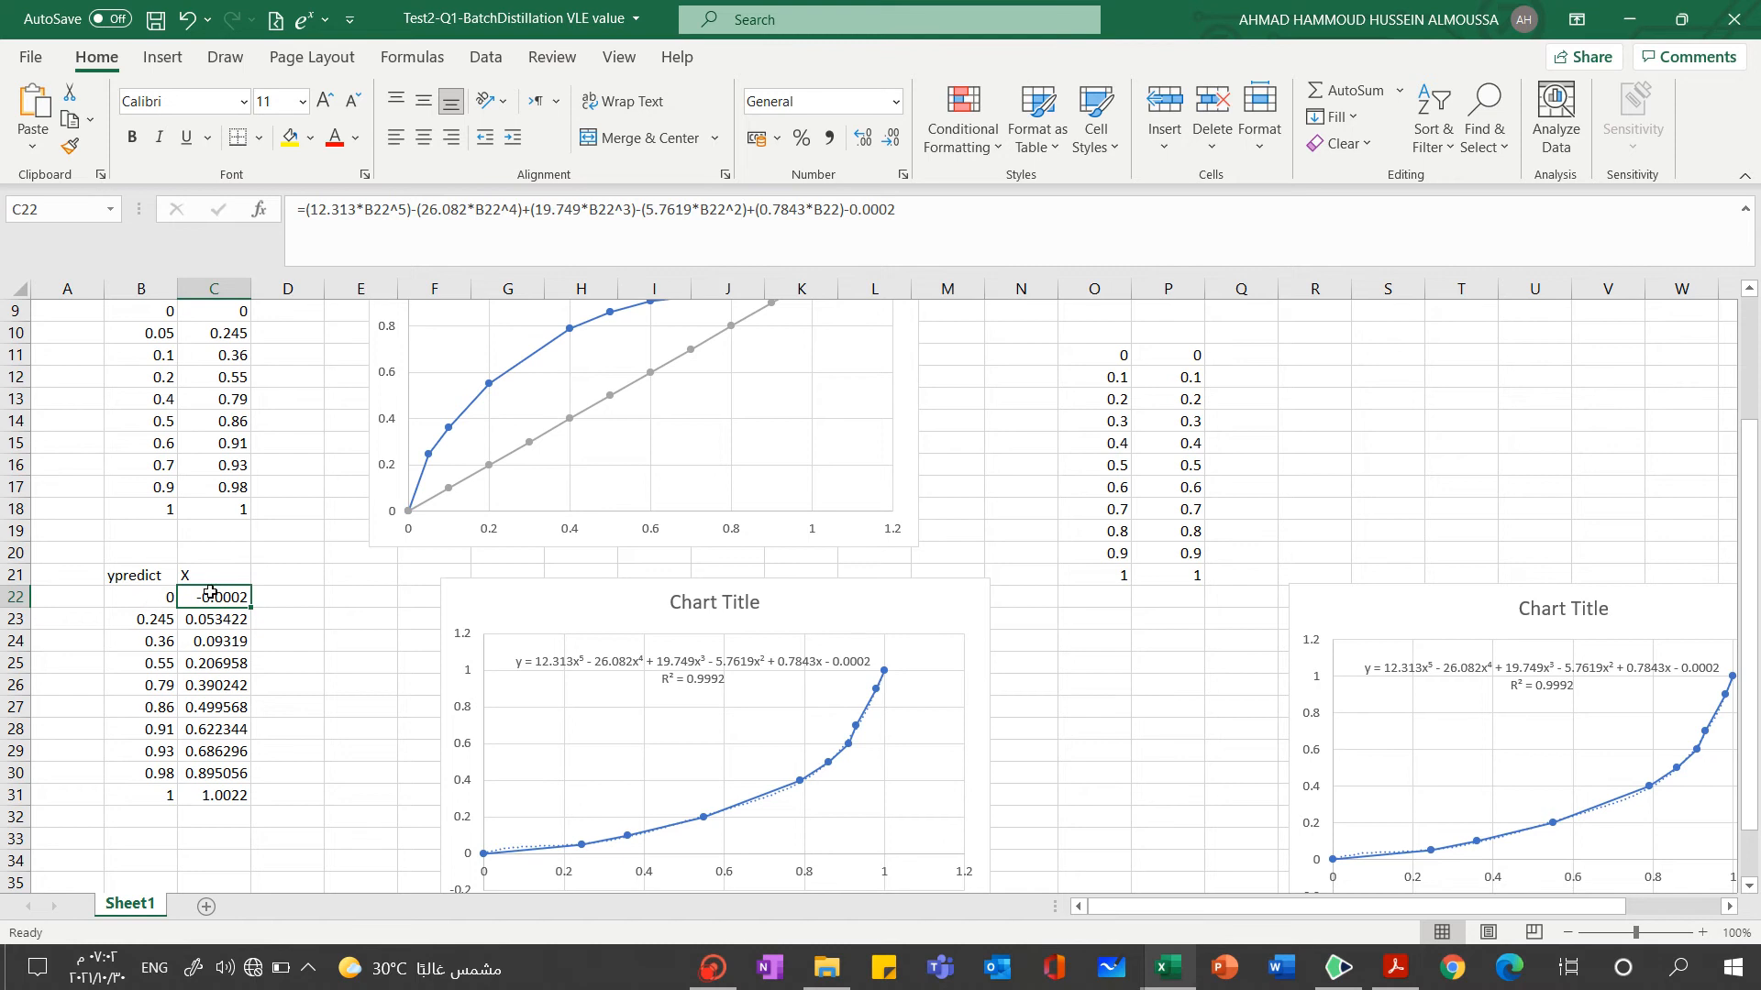
Review how the C22 formula uses the ypredict value in B22 and how it extends over the X column C22:C31
left_click(147, 596)
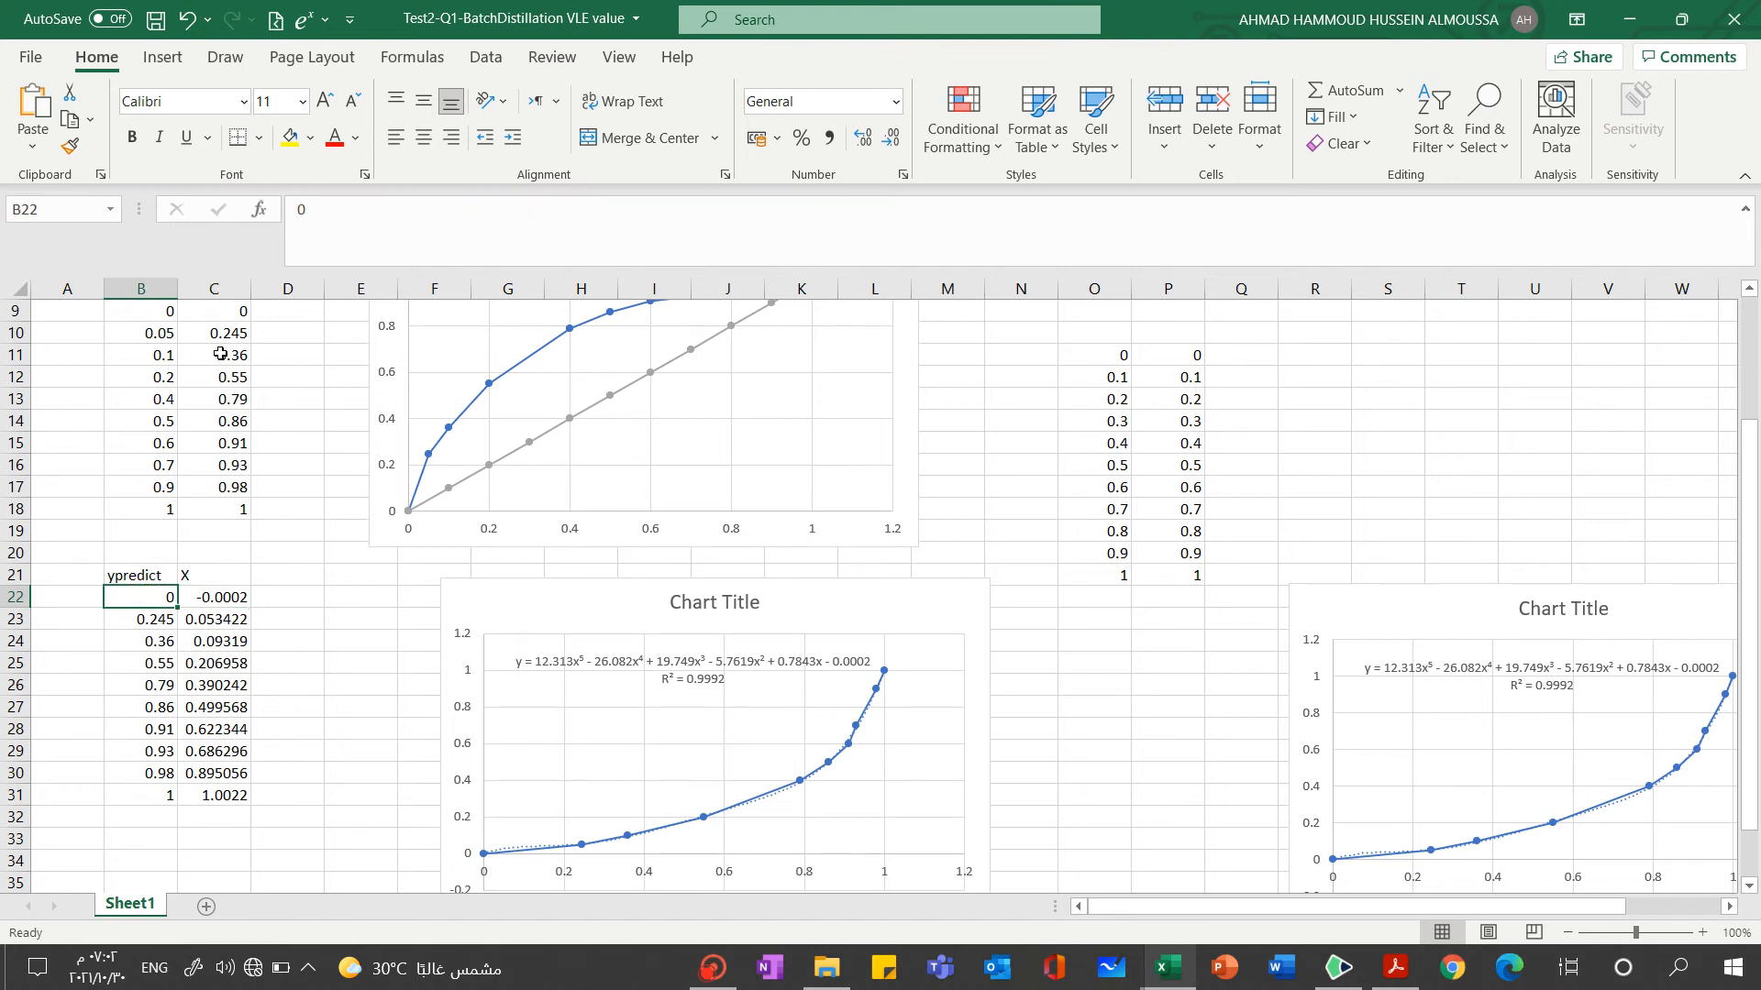
left_click(217, 601)
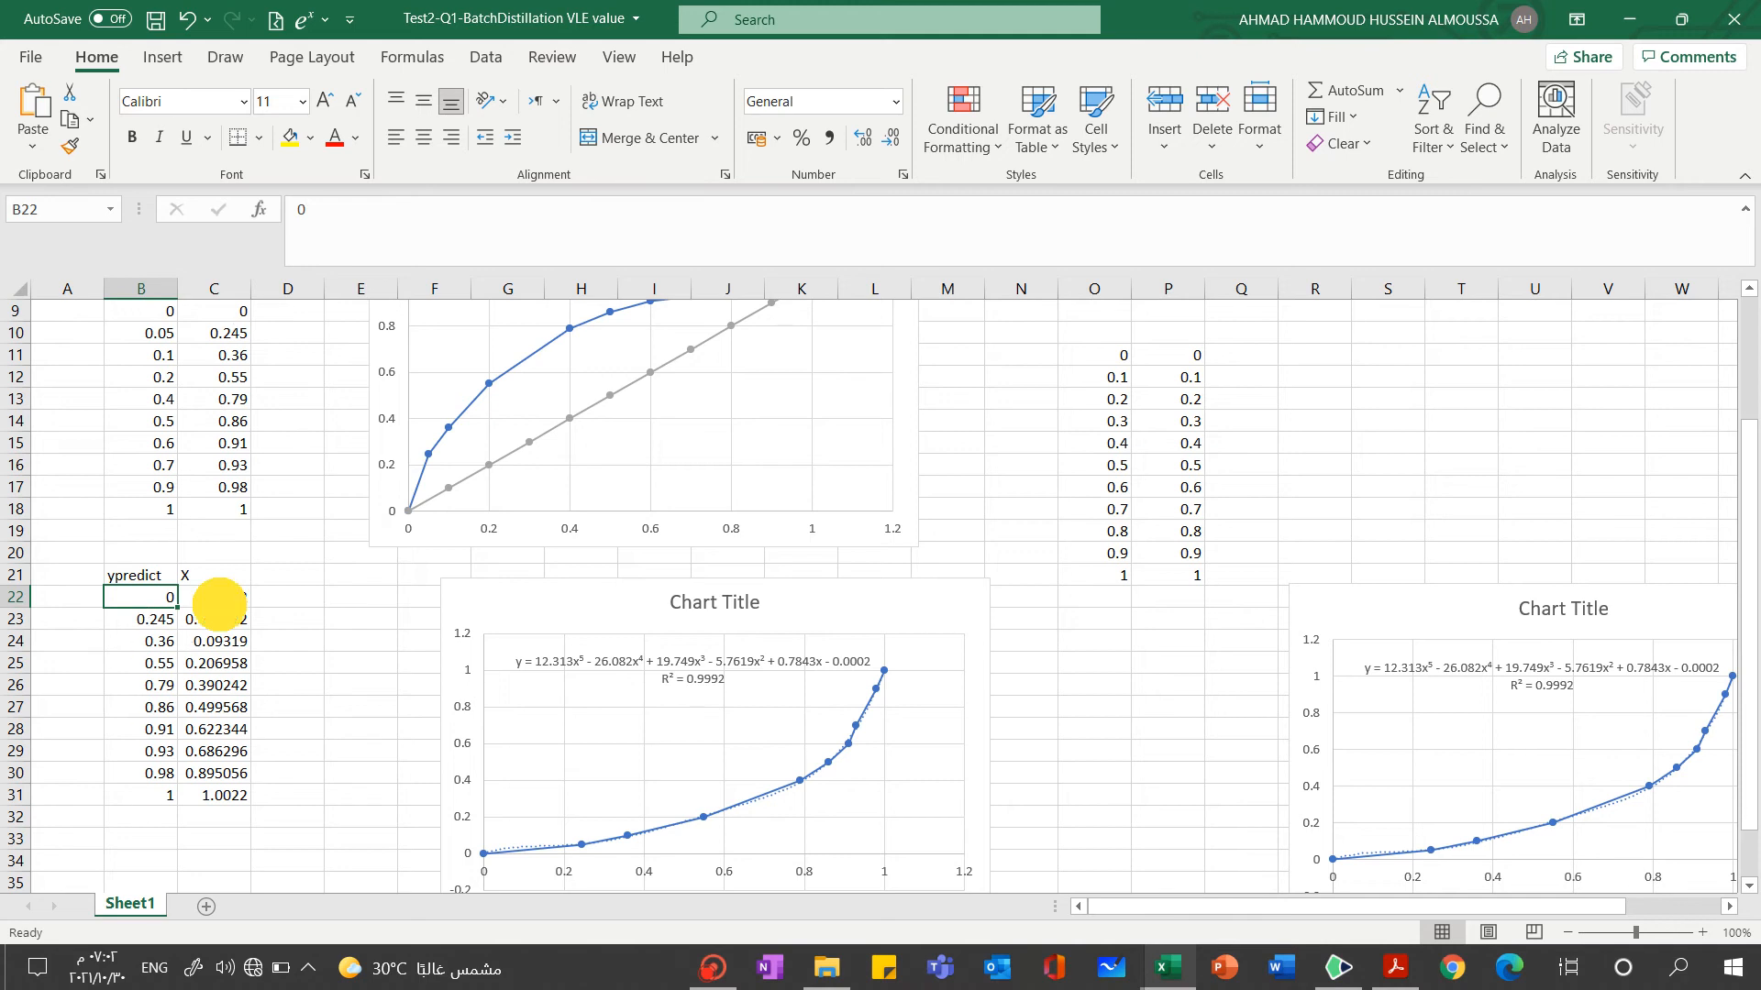
left_click(933, 213)
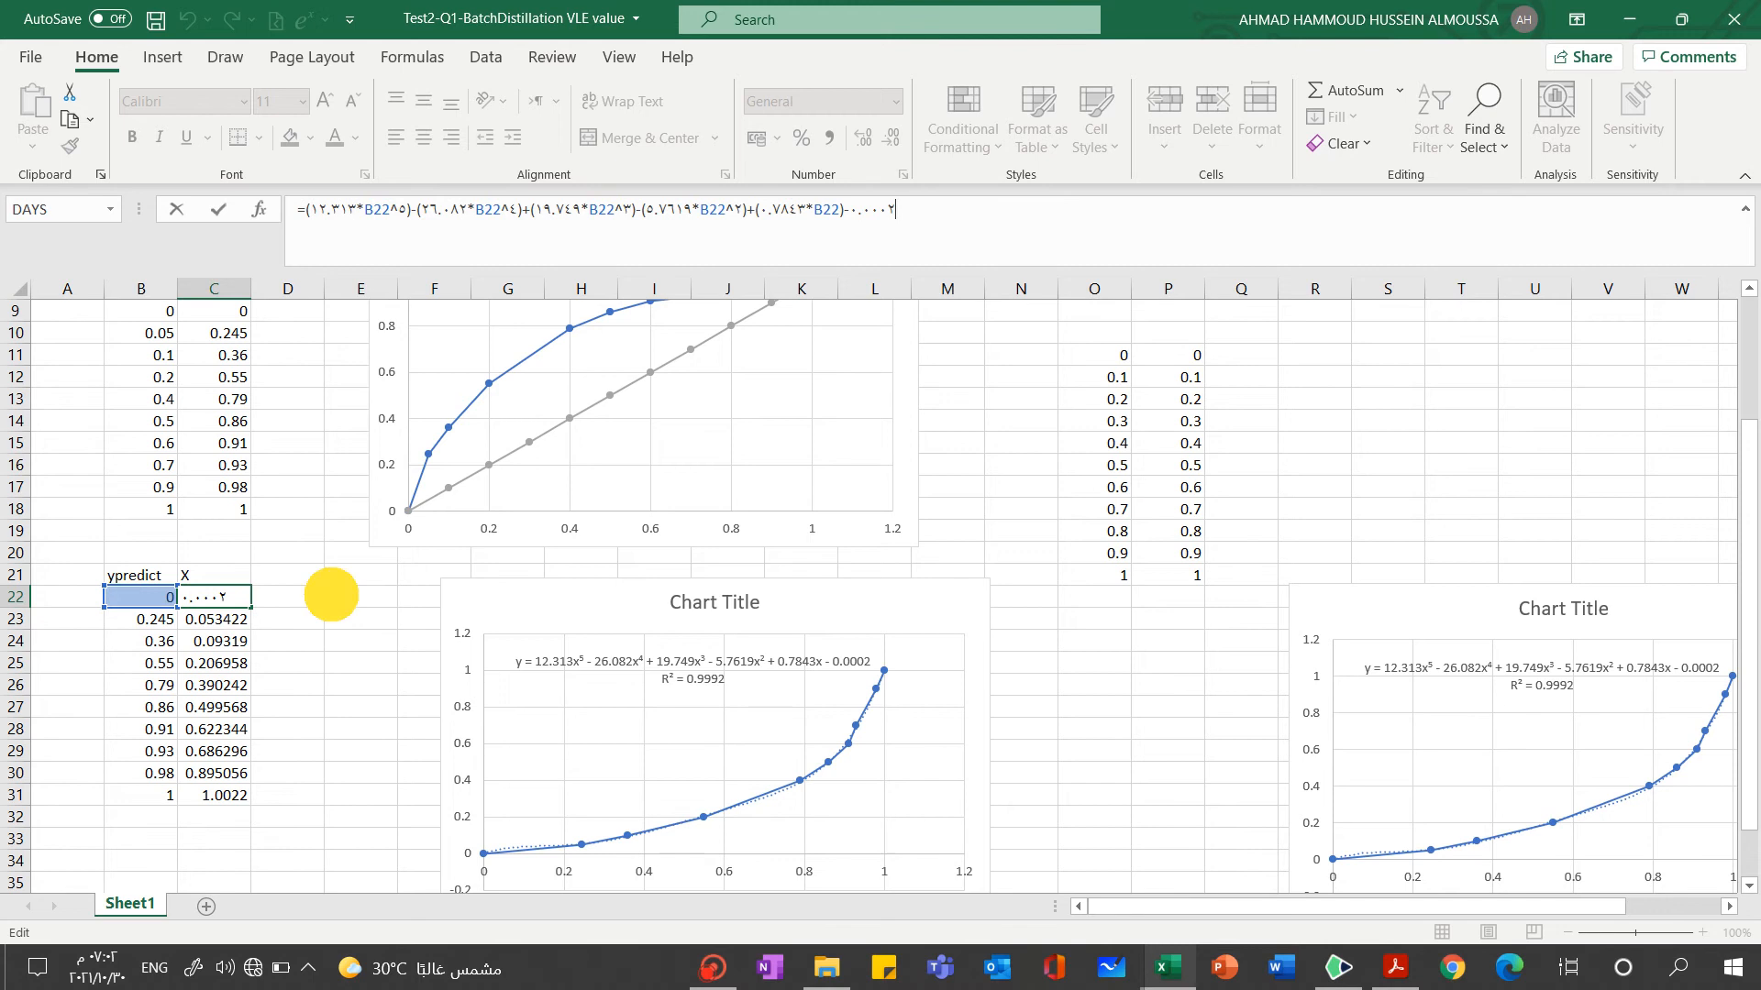
left_click(331, 596)
left_click(199, 597)
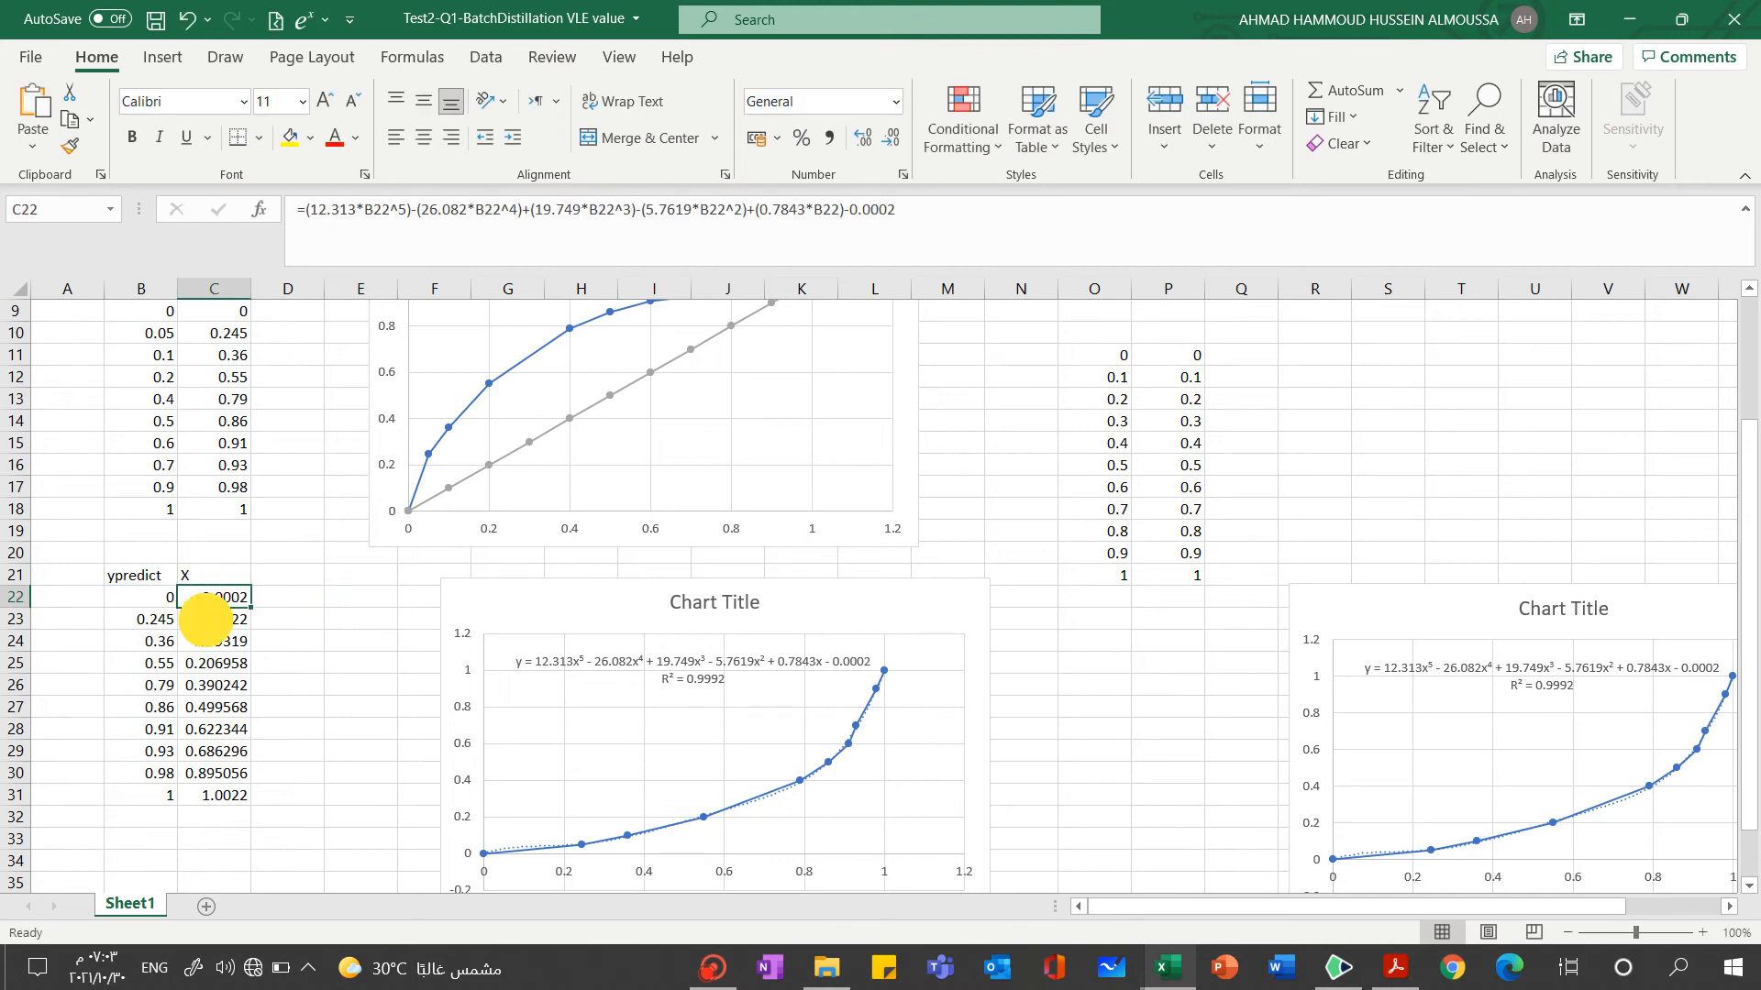
left_click_drag(204, 620, 229, 790)
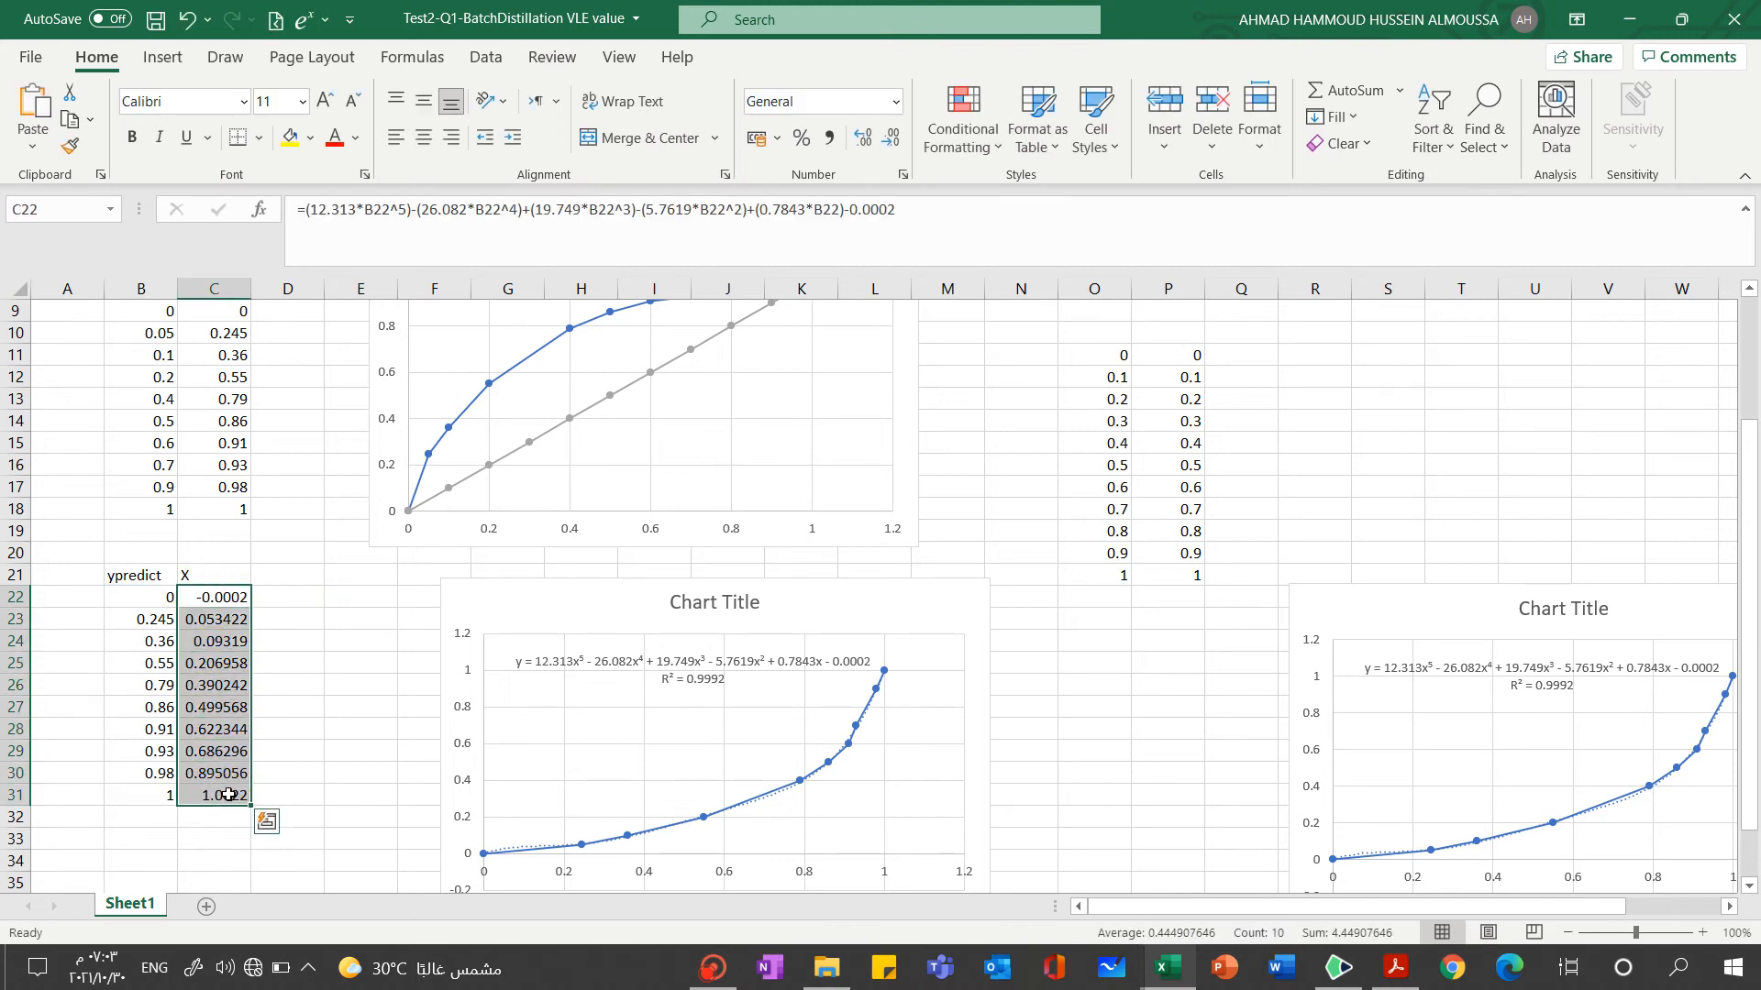
left_click(316, 598)
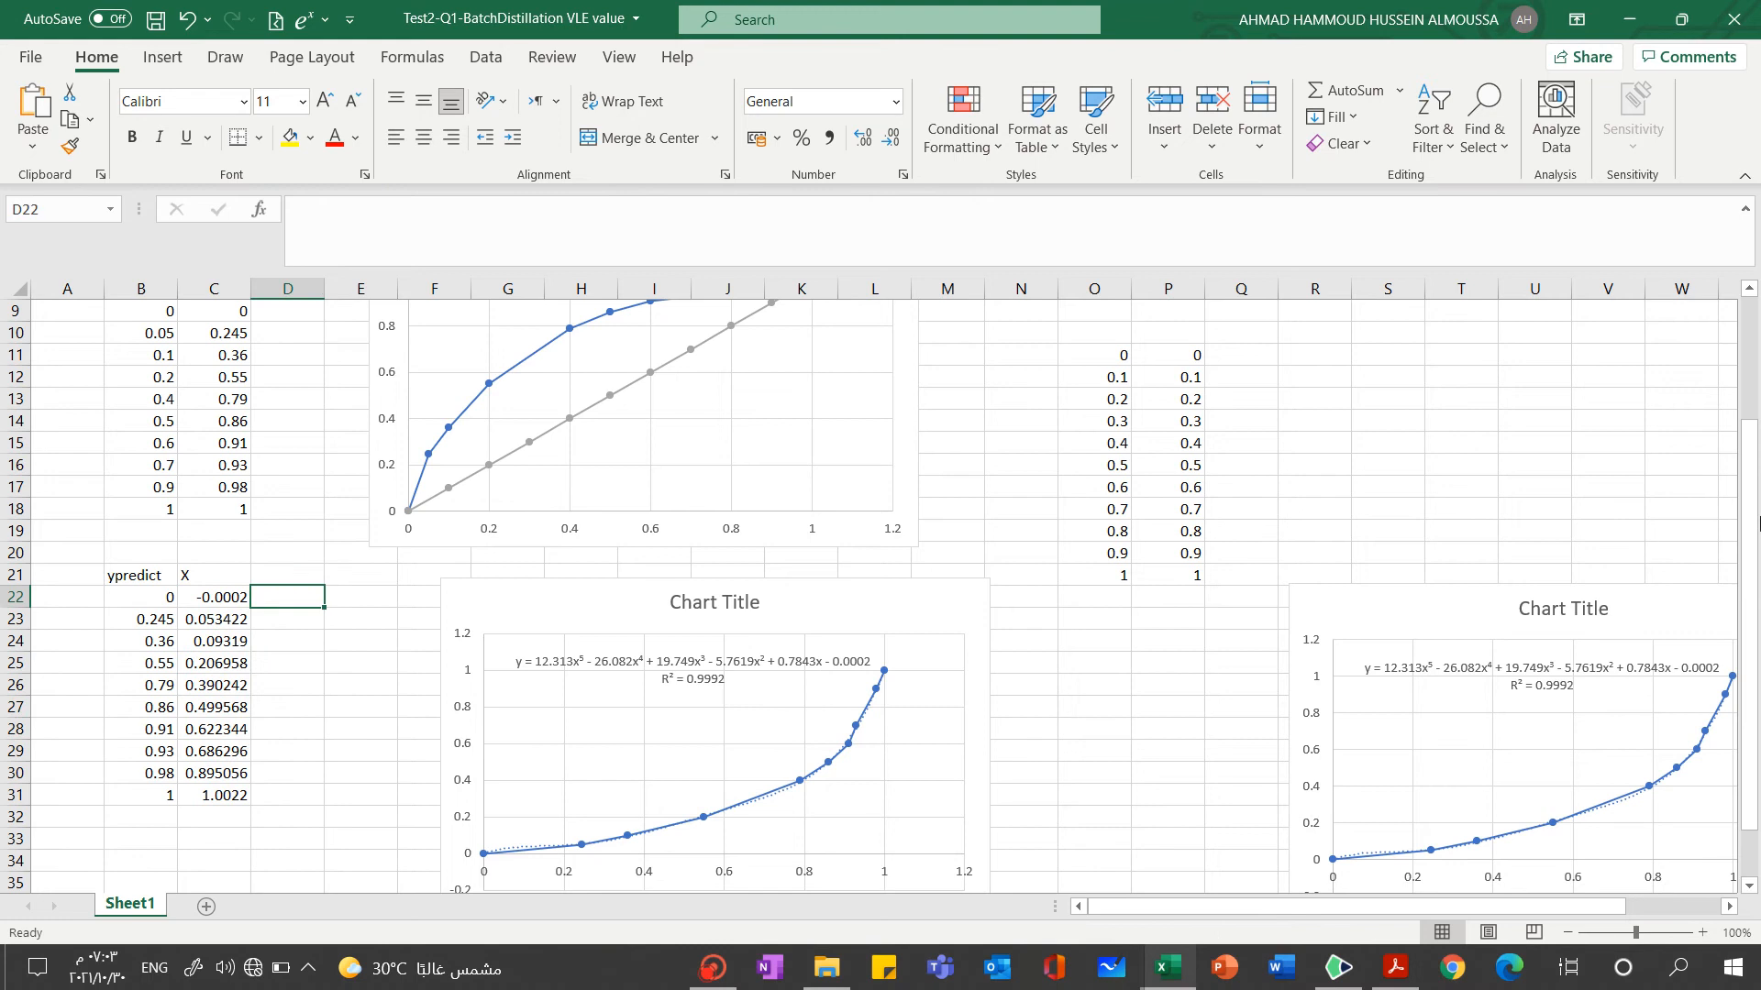
Show the predict series alongside ACTUAL and qline in the equilibrium chart beside the X and y data
left_click_drag(1751, 519, 1759, 431)
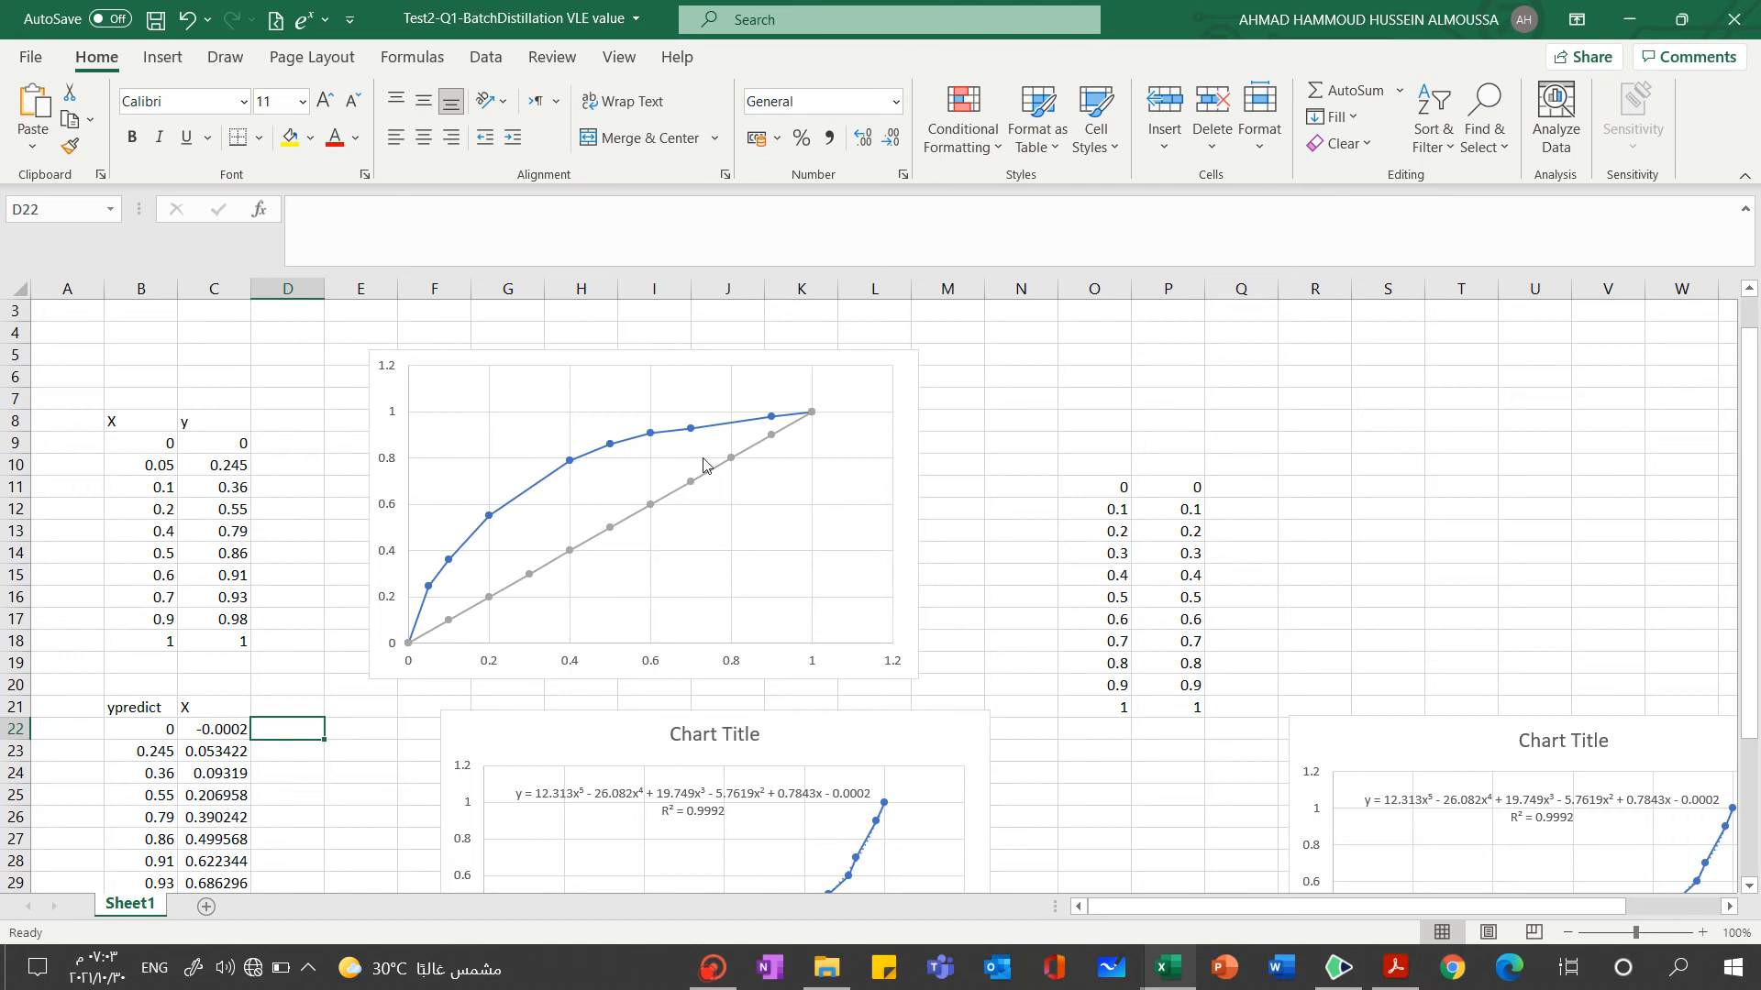
left_click(896, 495)
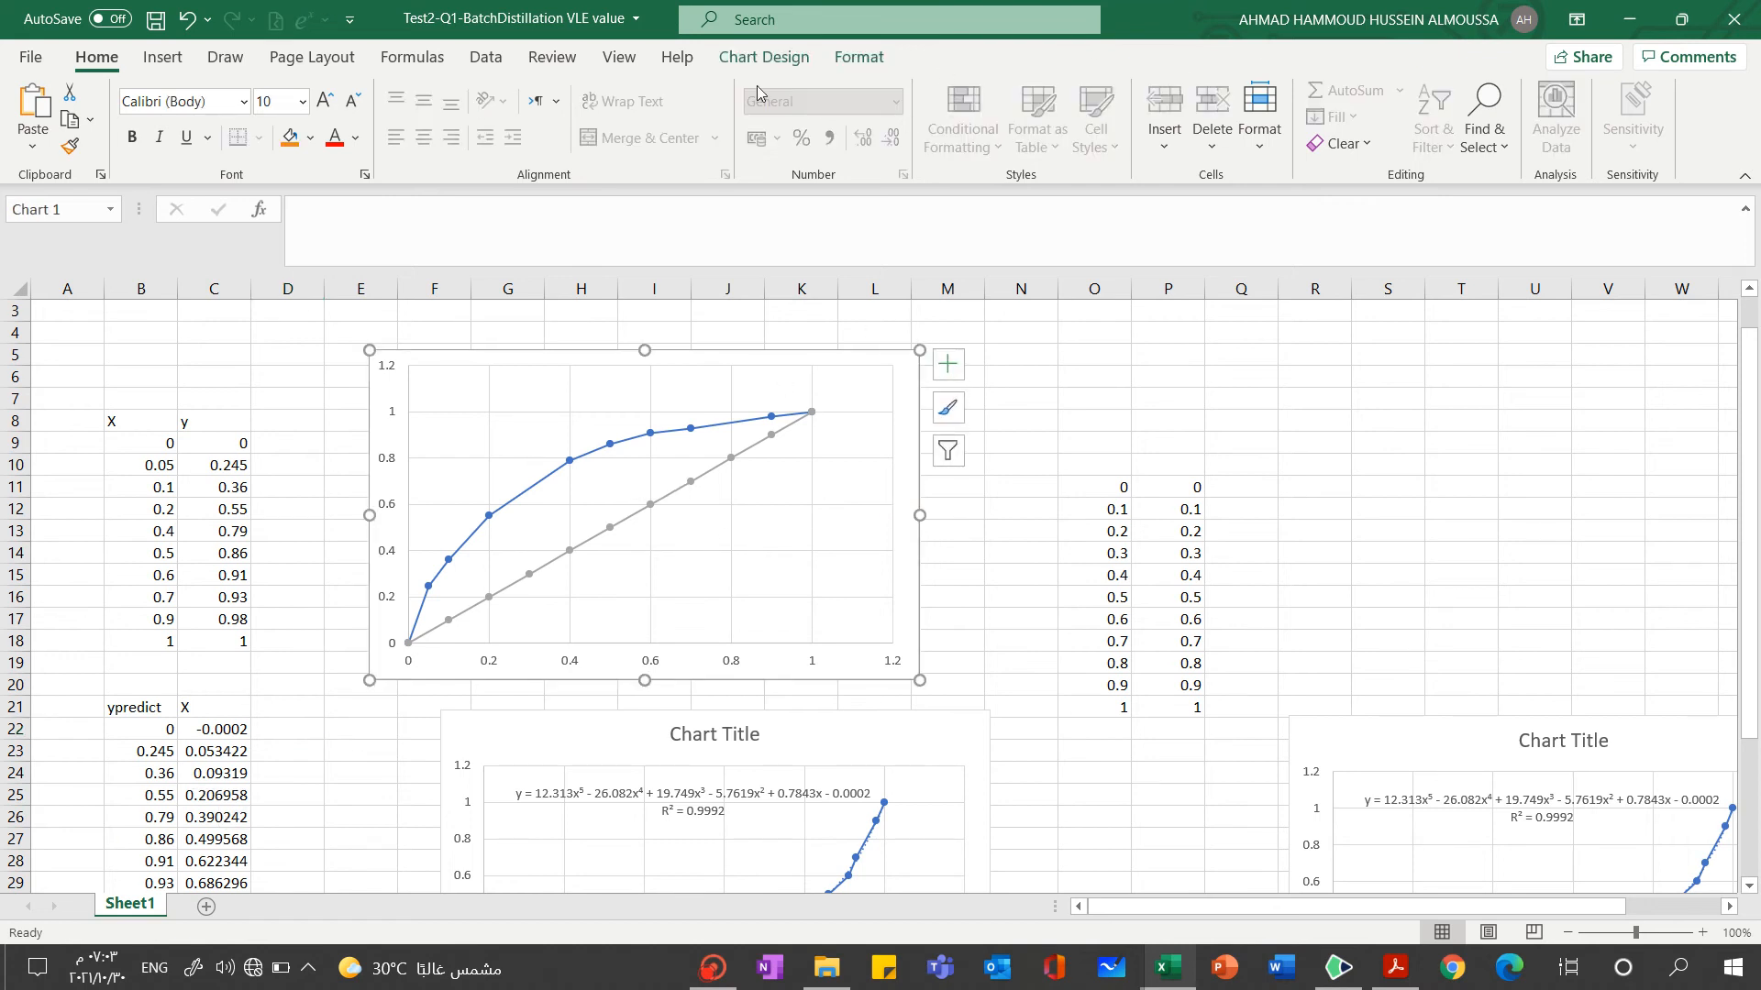
left_click(761, 56)
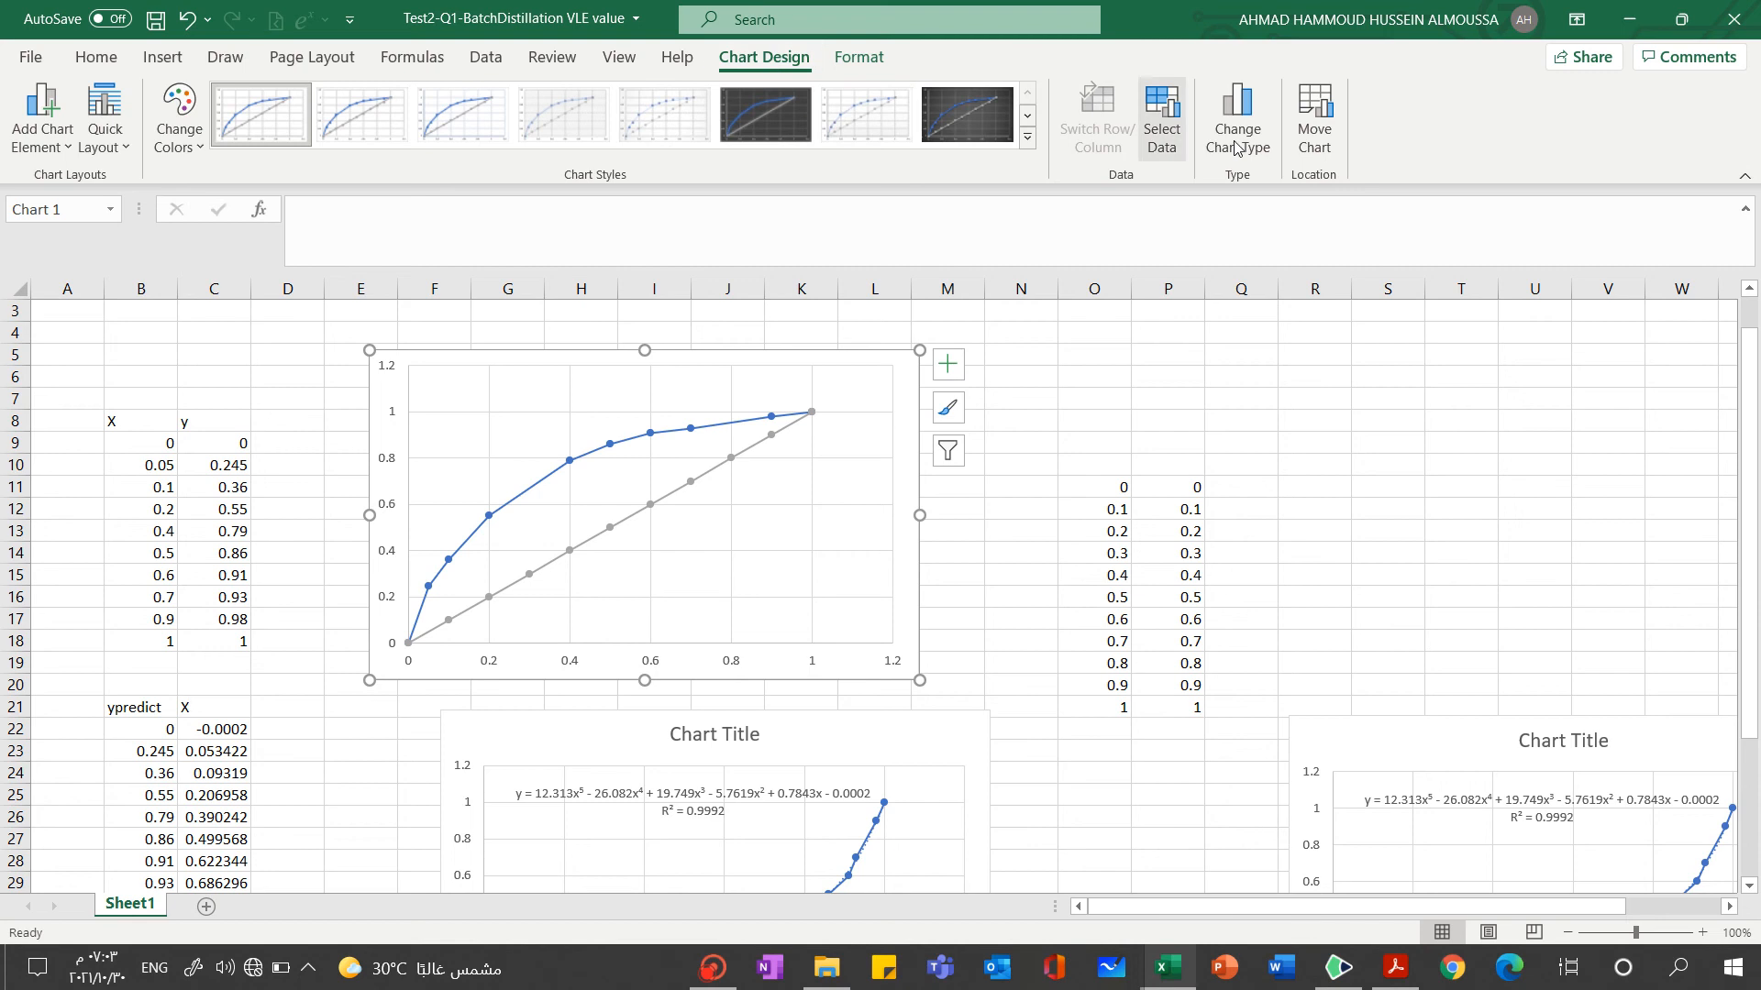
left_click(1169, 123)
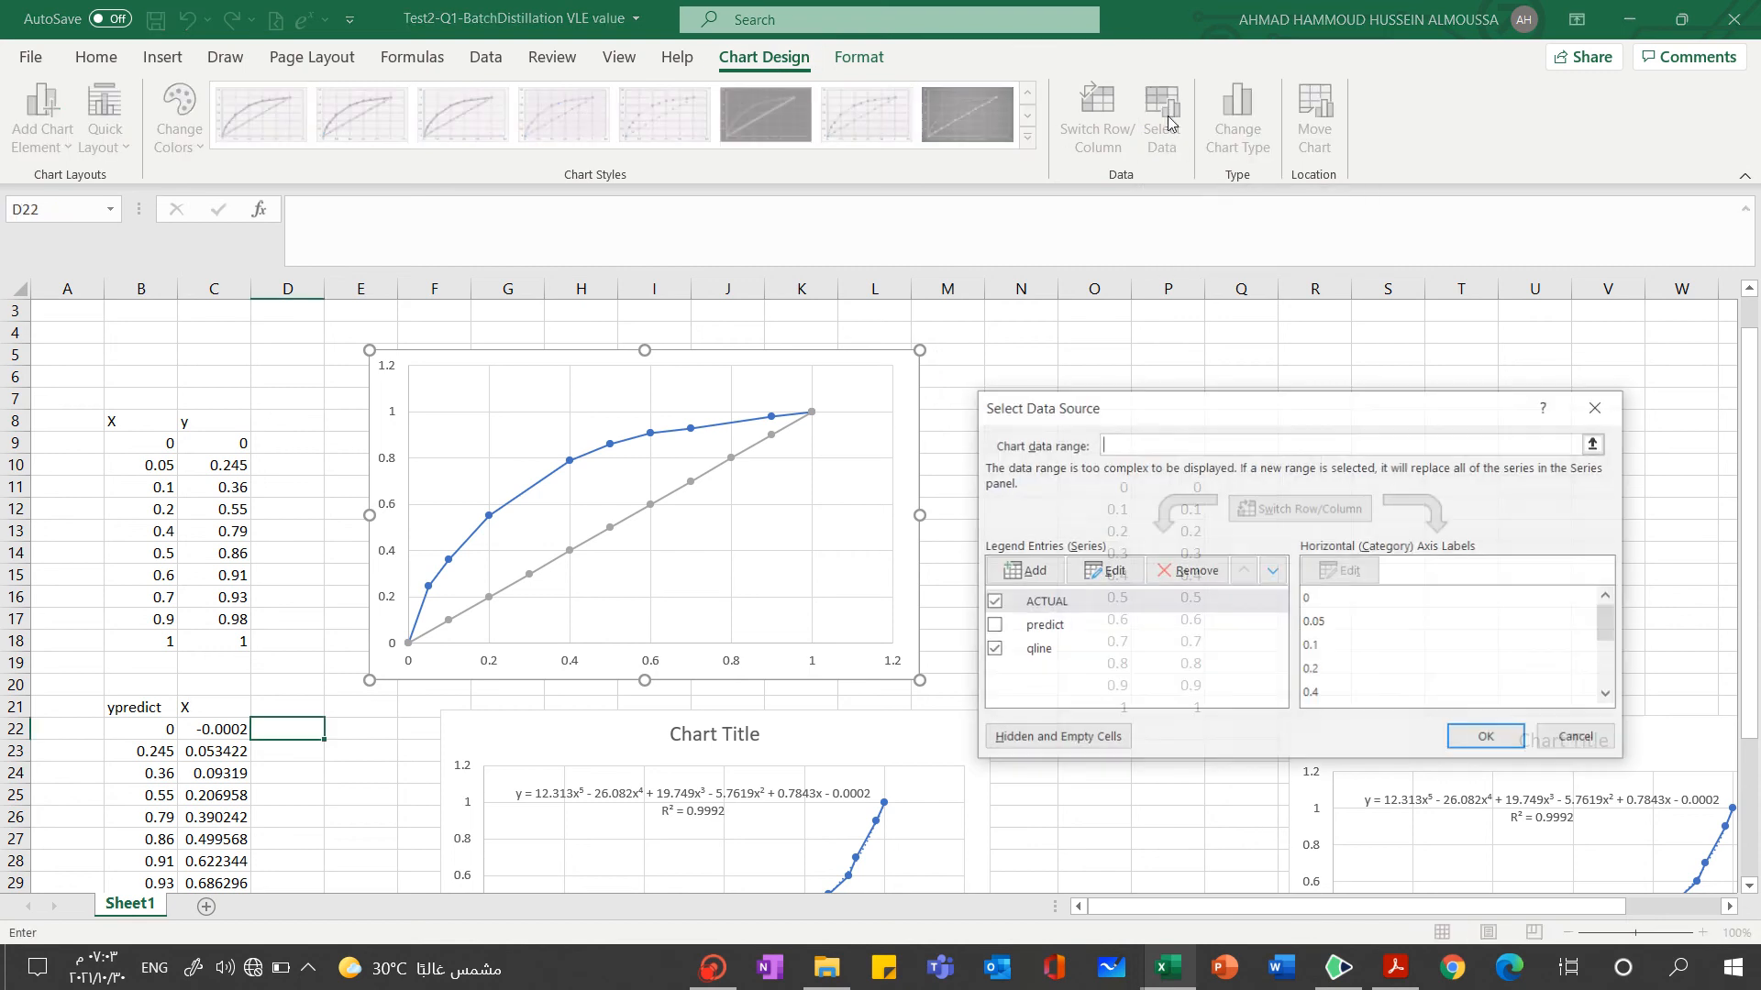
left_click(993, 625)
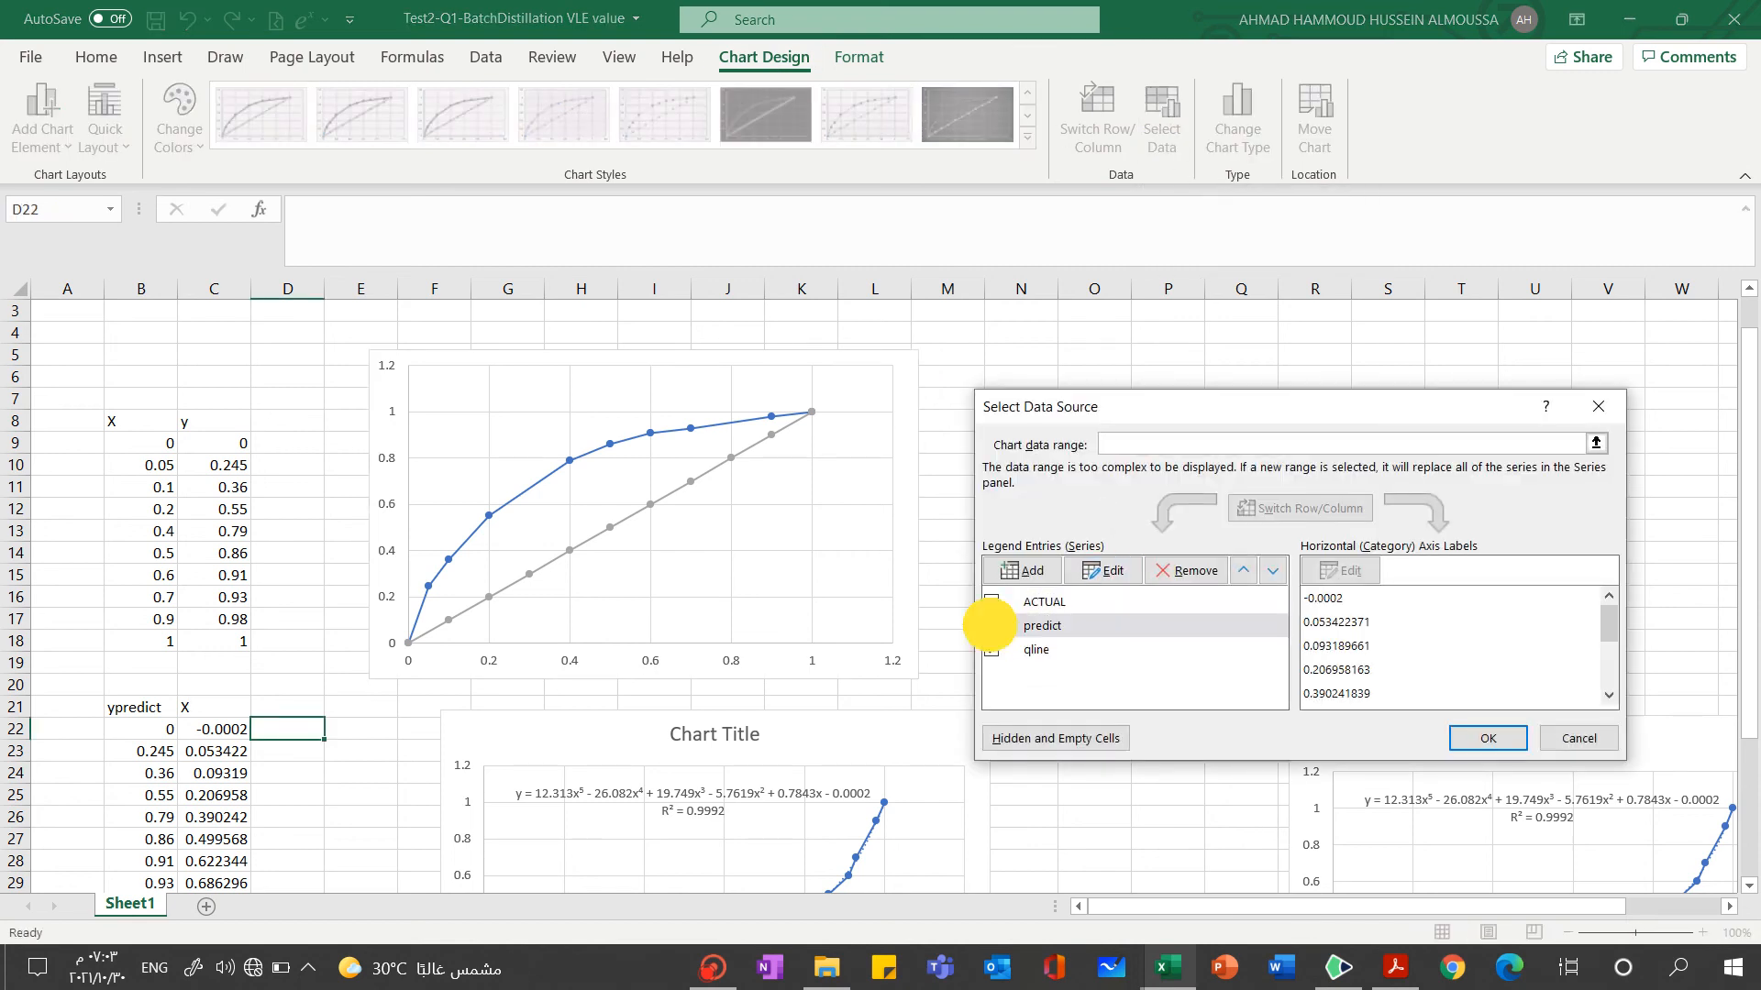
left_click(1478, 737)
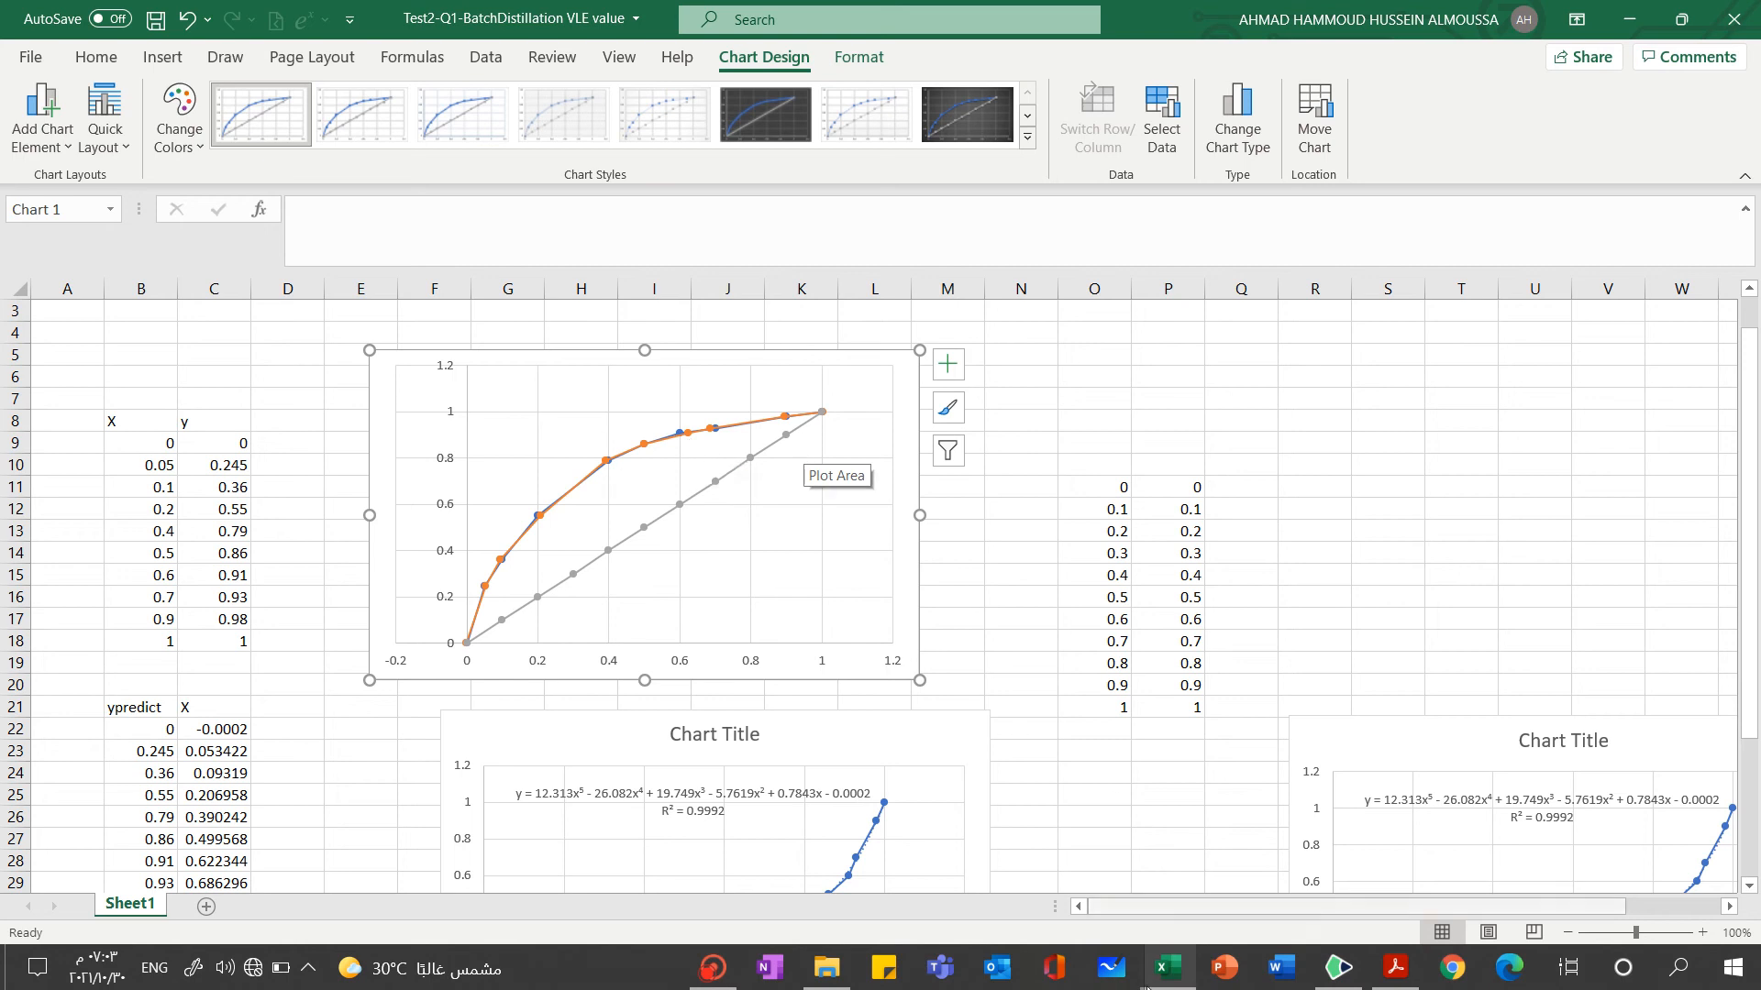
Switch to the 'Problem Batch distillation with constant xD' workbook and compare the initial-conditions x formulas in C23, C24 and C25
mouse_move(1166, 968)
mouse_move(1389, 874)
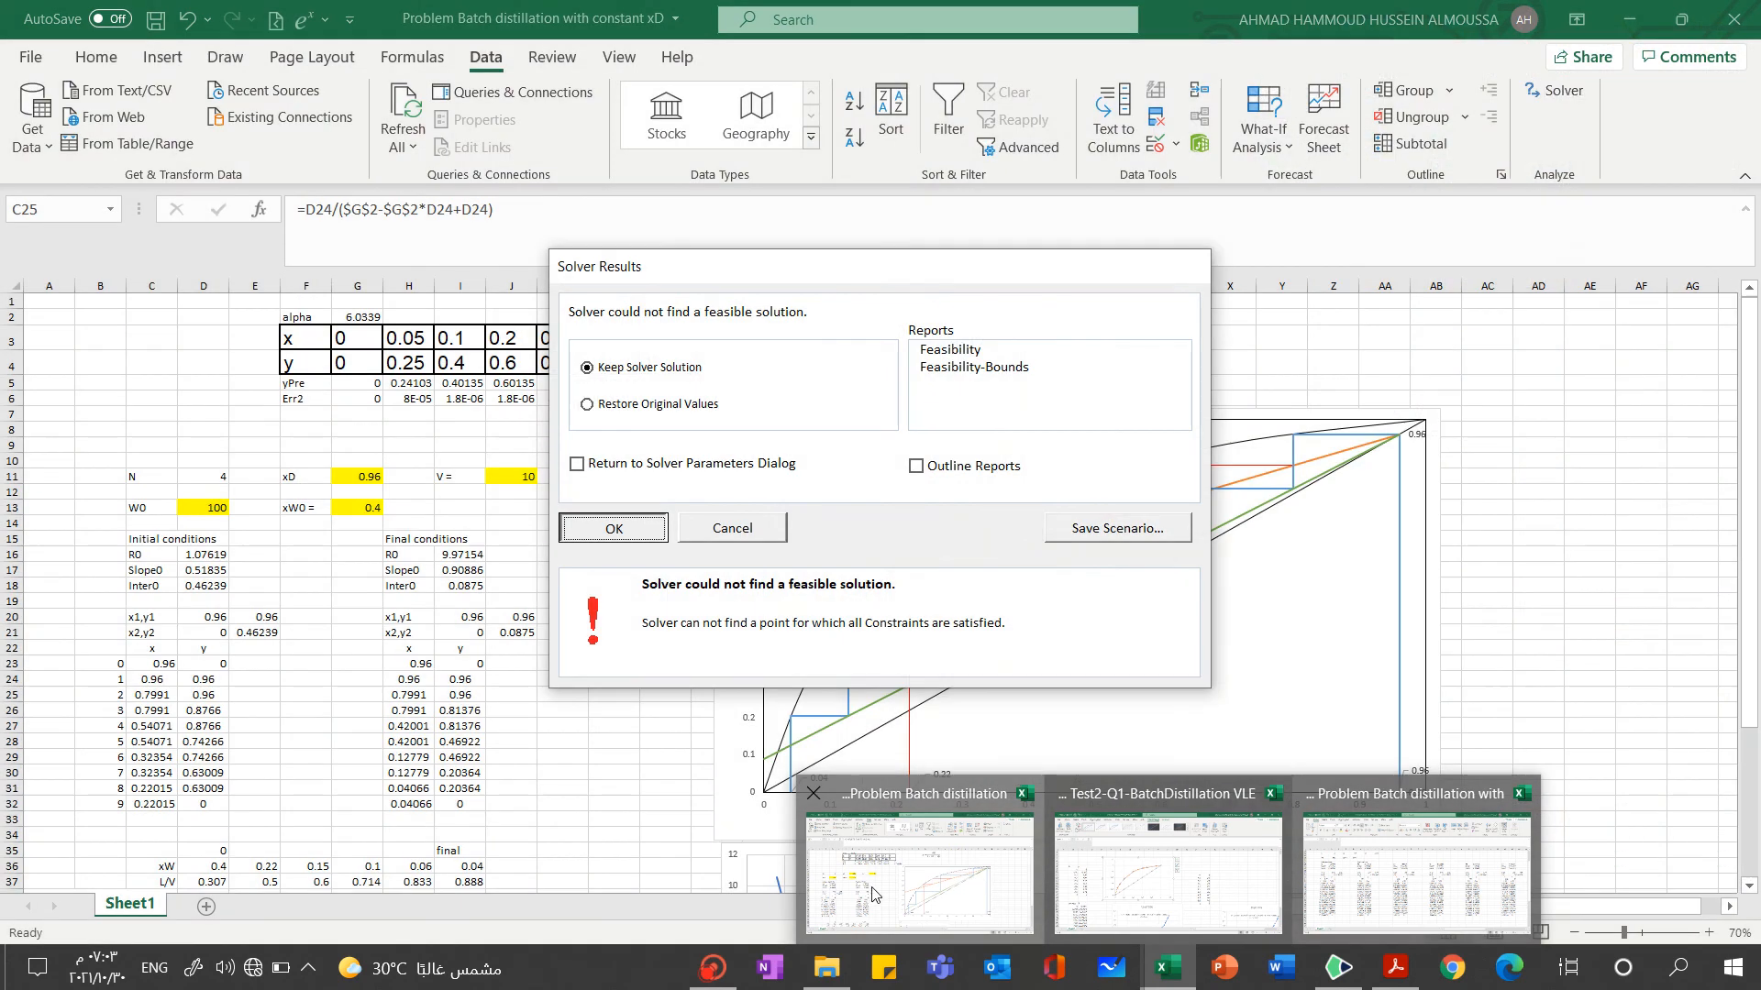
left_click(932, 895)
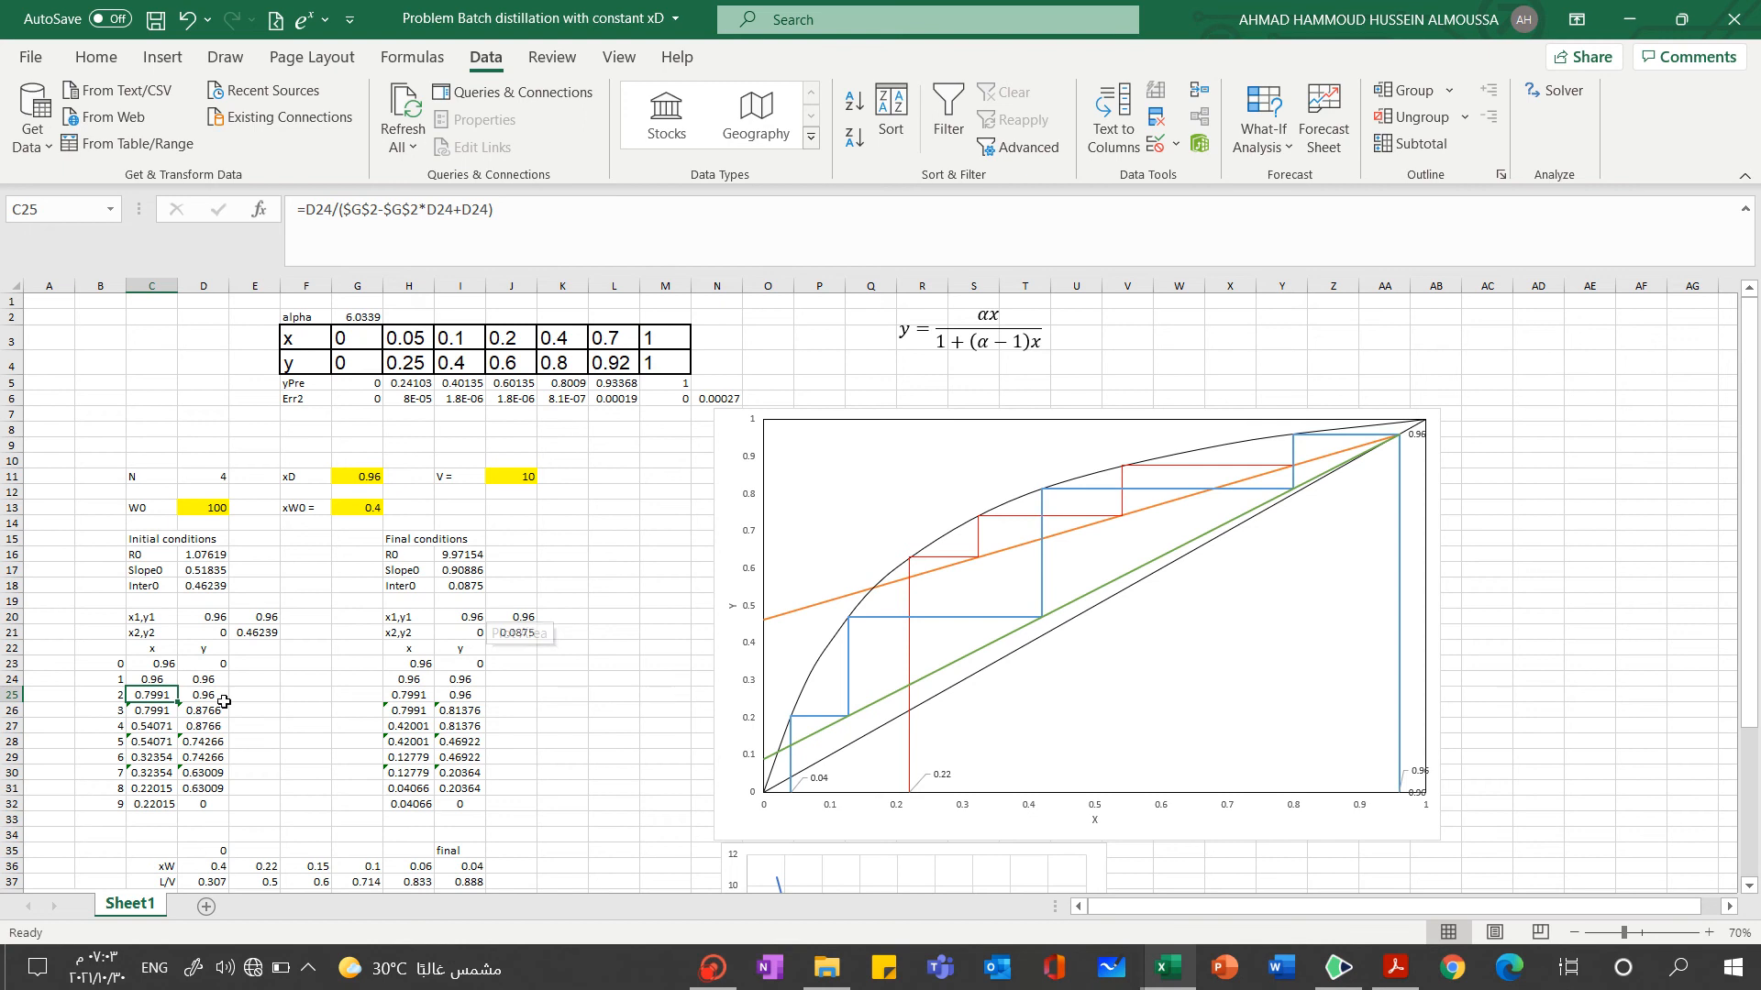
left_click(153, 662)
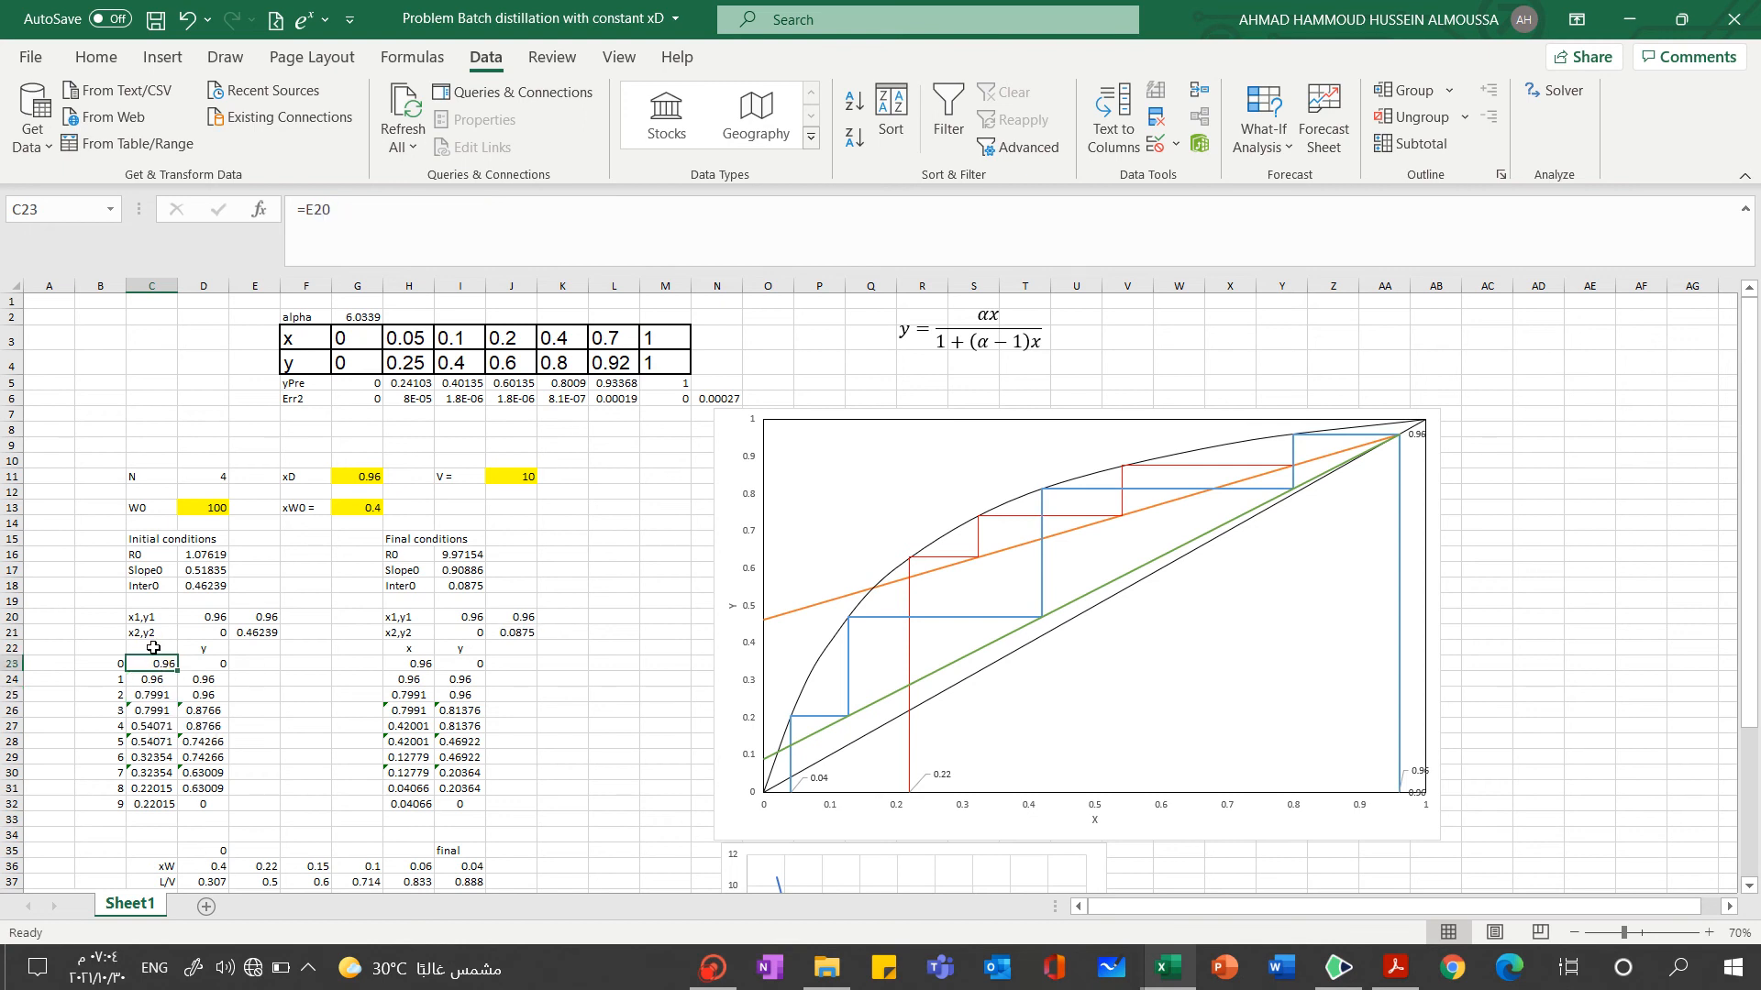
left_click(153, 681)
left_click(145, 662)
left_click(144, 678)
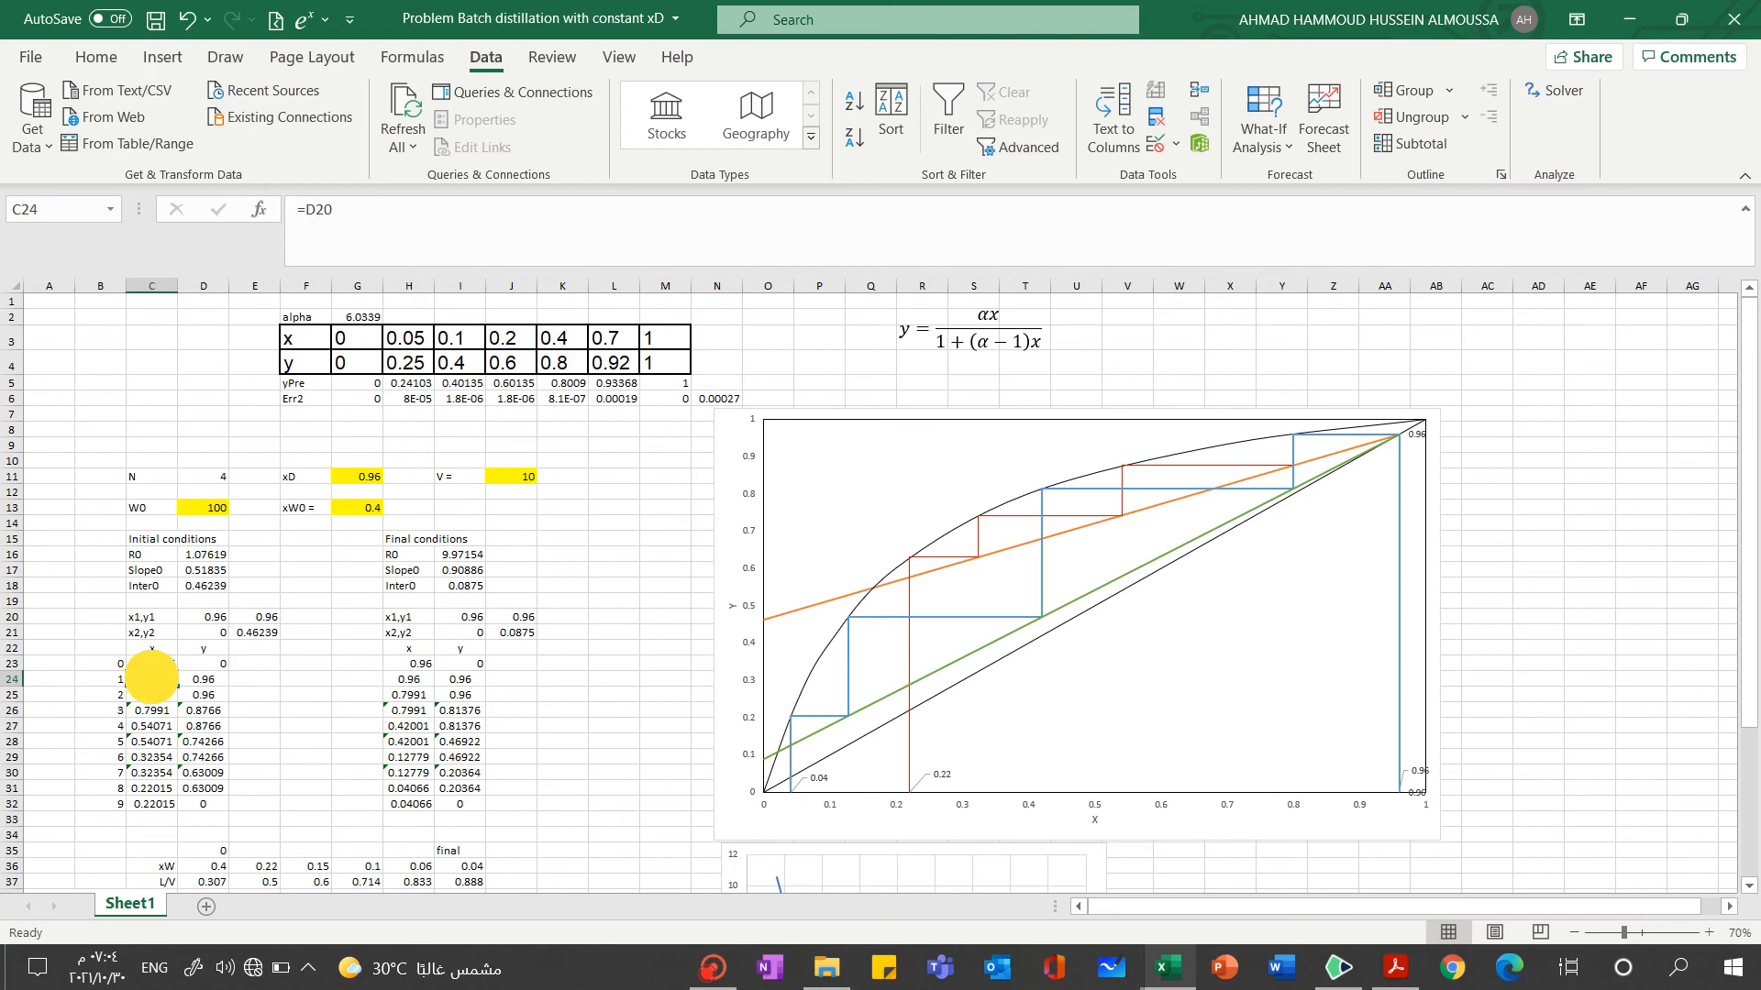
left_click(153, 695)
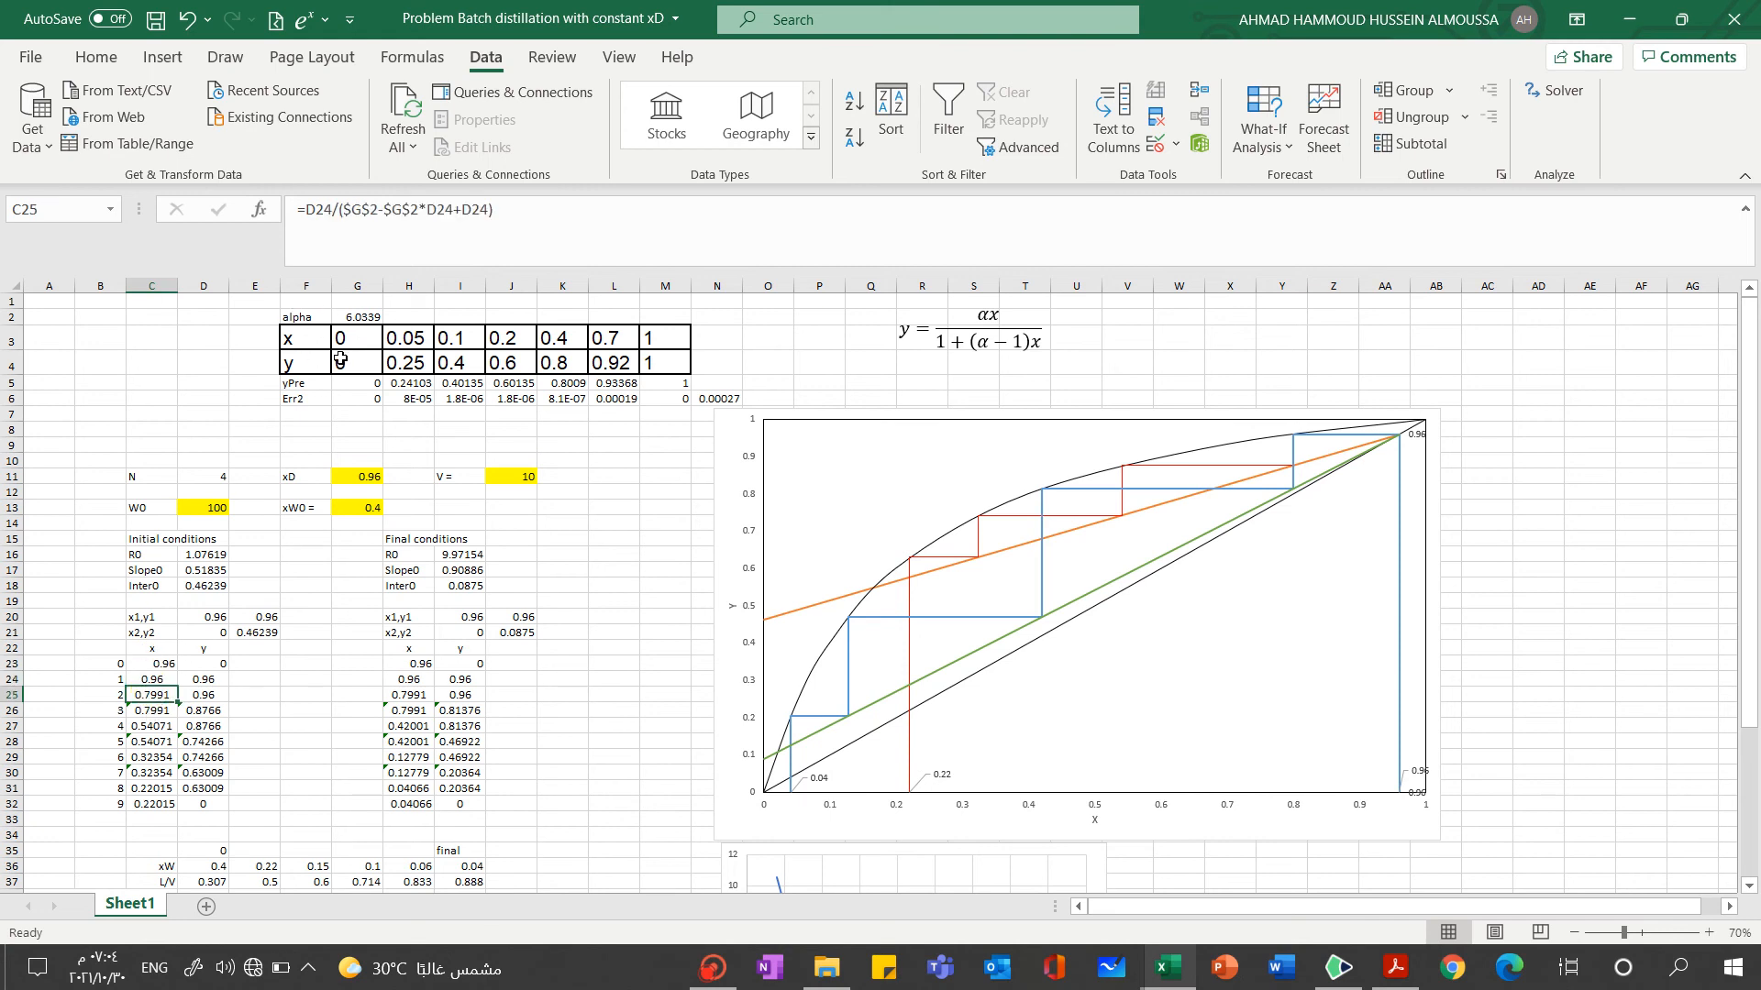
left_click(154, 667)
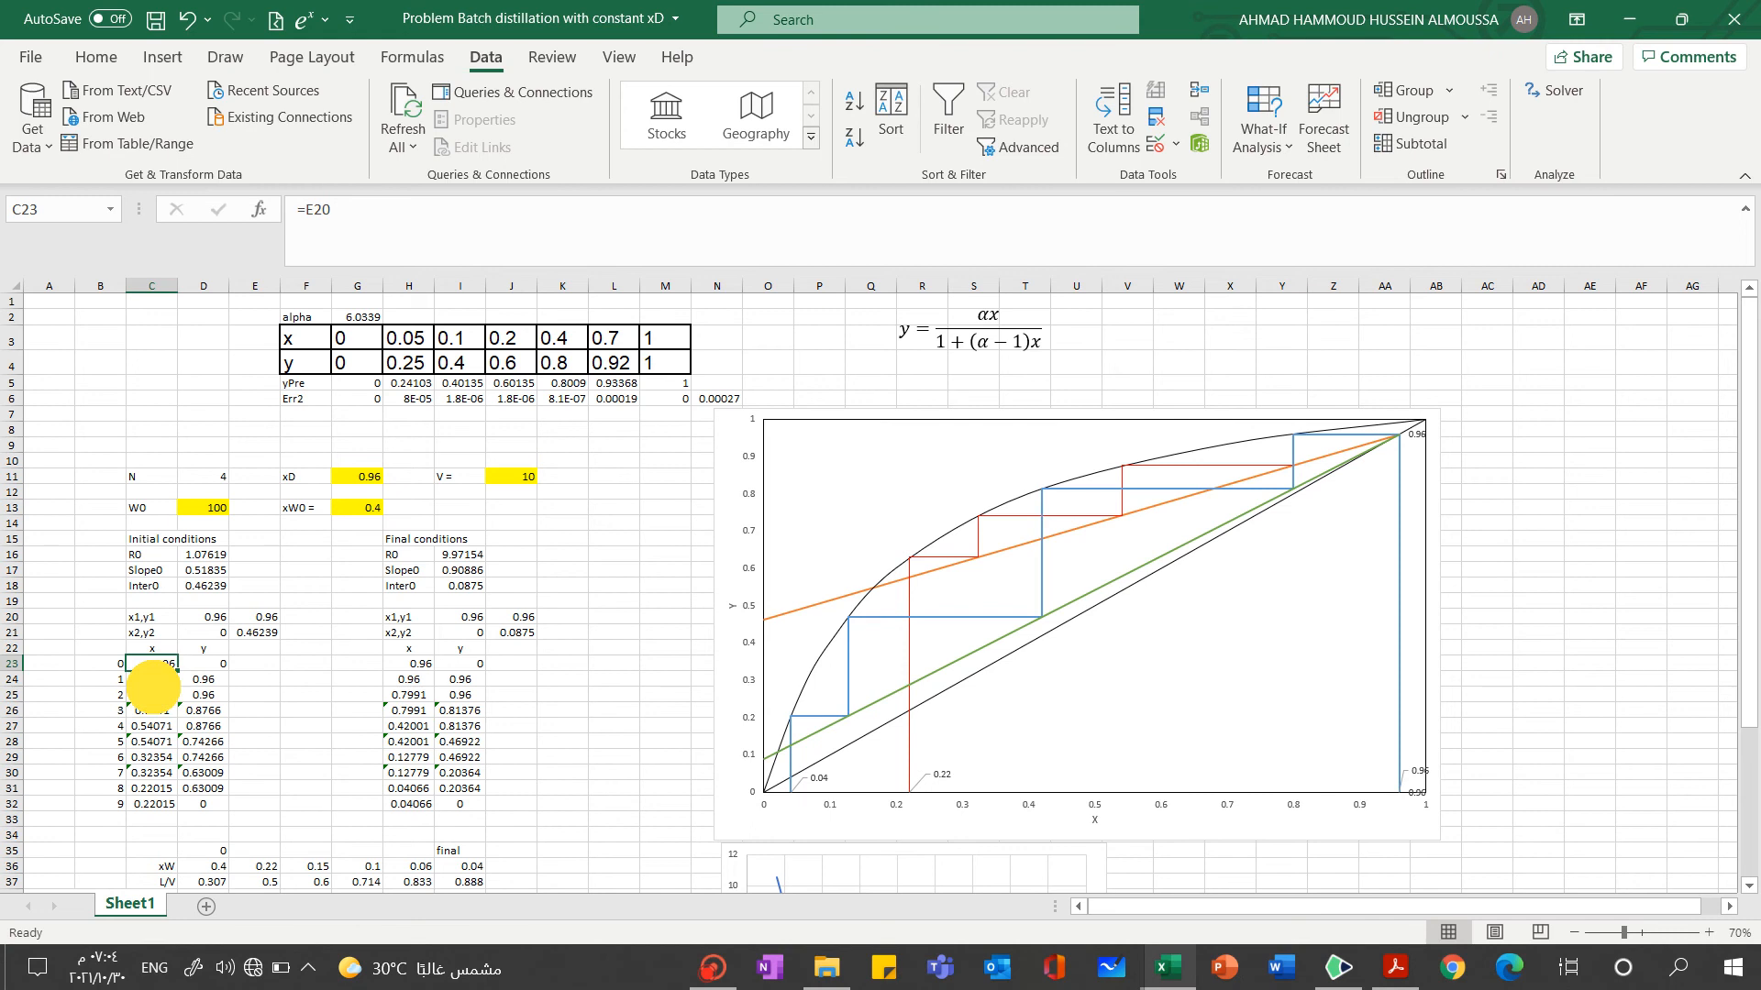
left_click(152, 695)
left_click(158, 666)
left_click(152, 694)
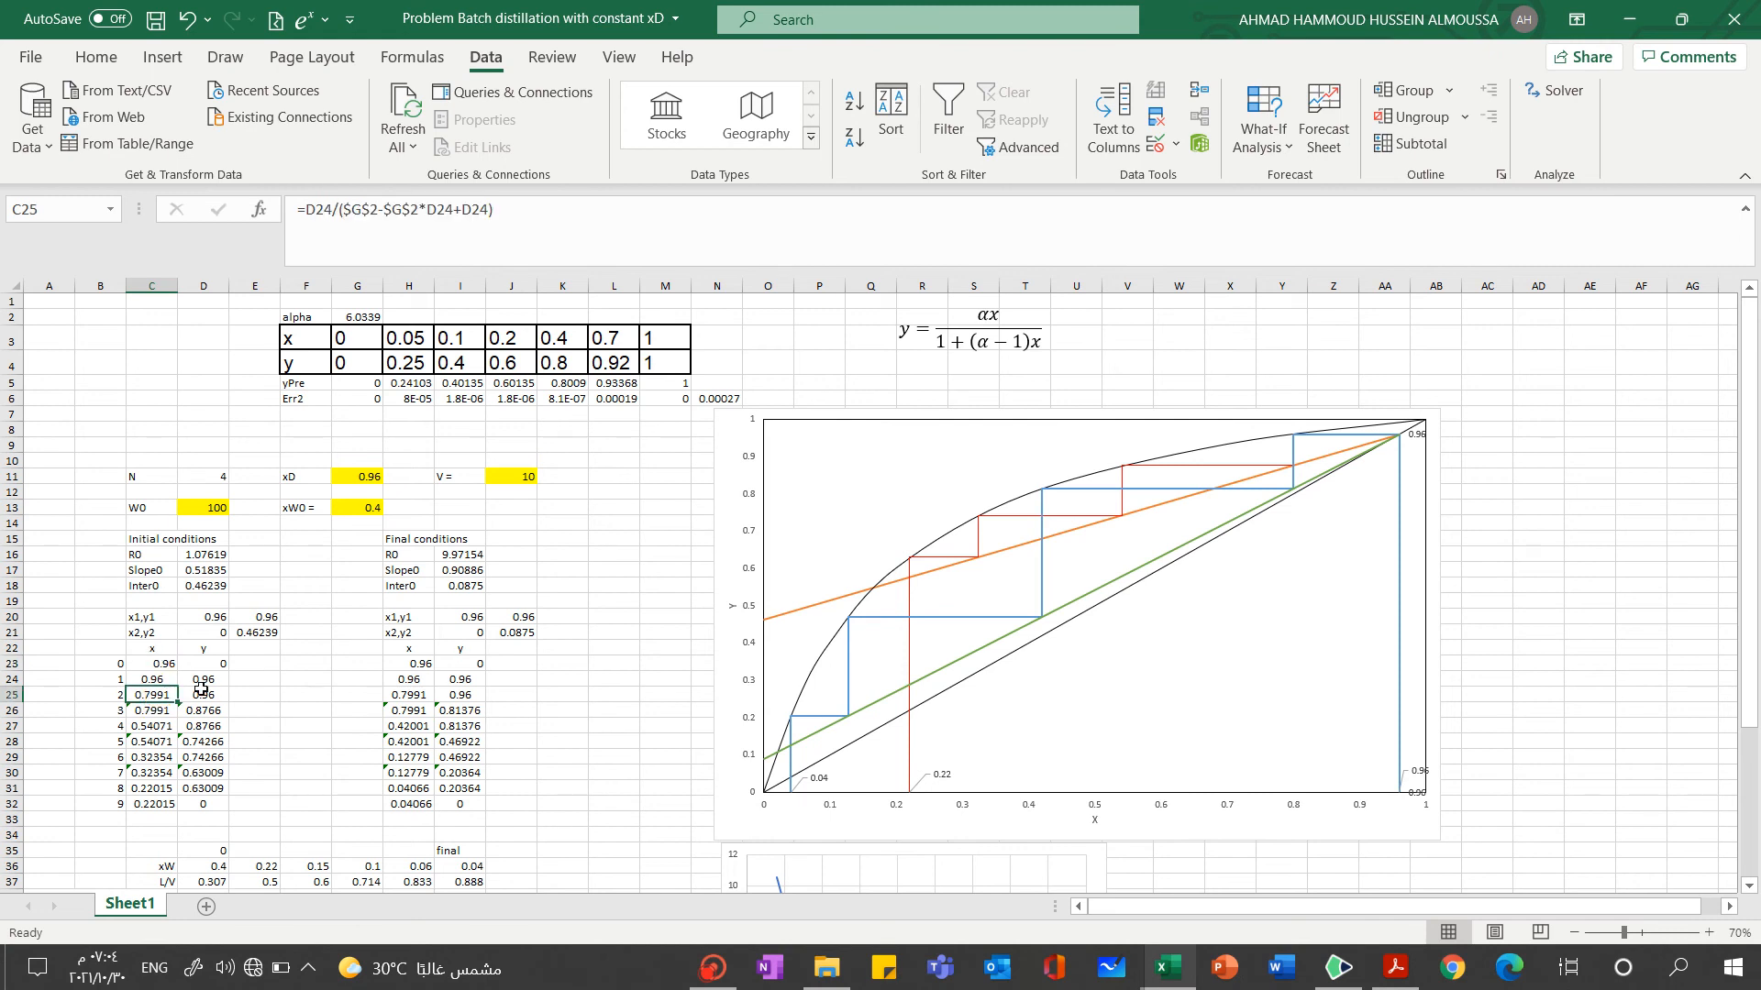
Inspect the x and y formulas in C23:D25 and trace which cells the equilibrium formula in C25 references
left_click(142, 664)
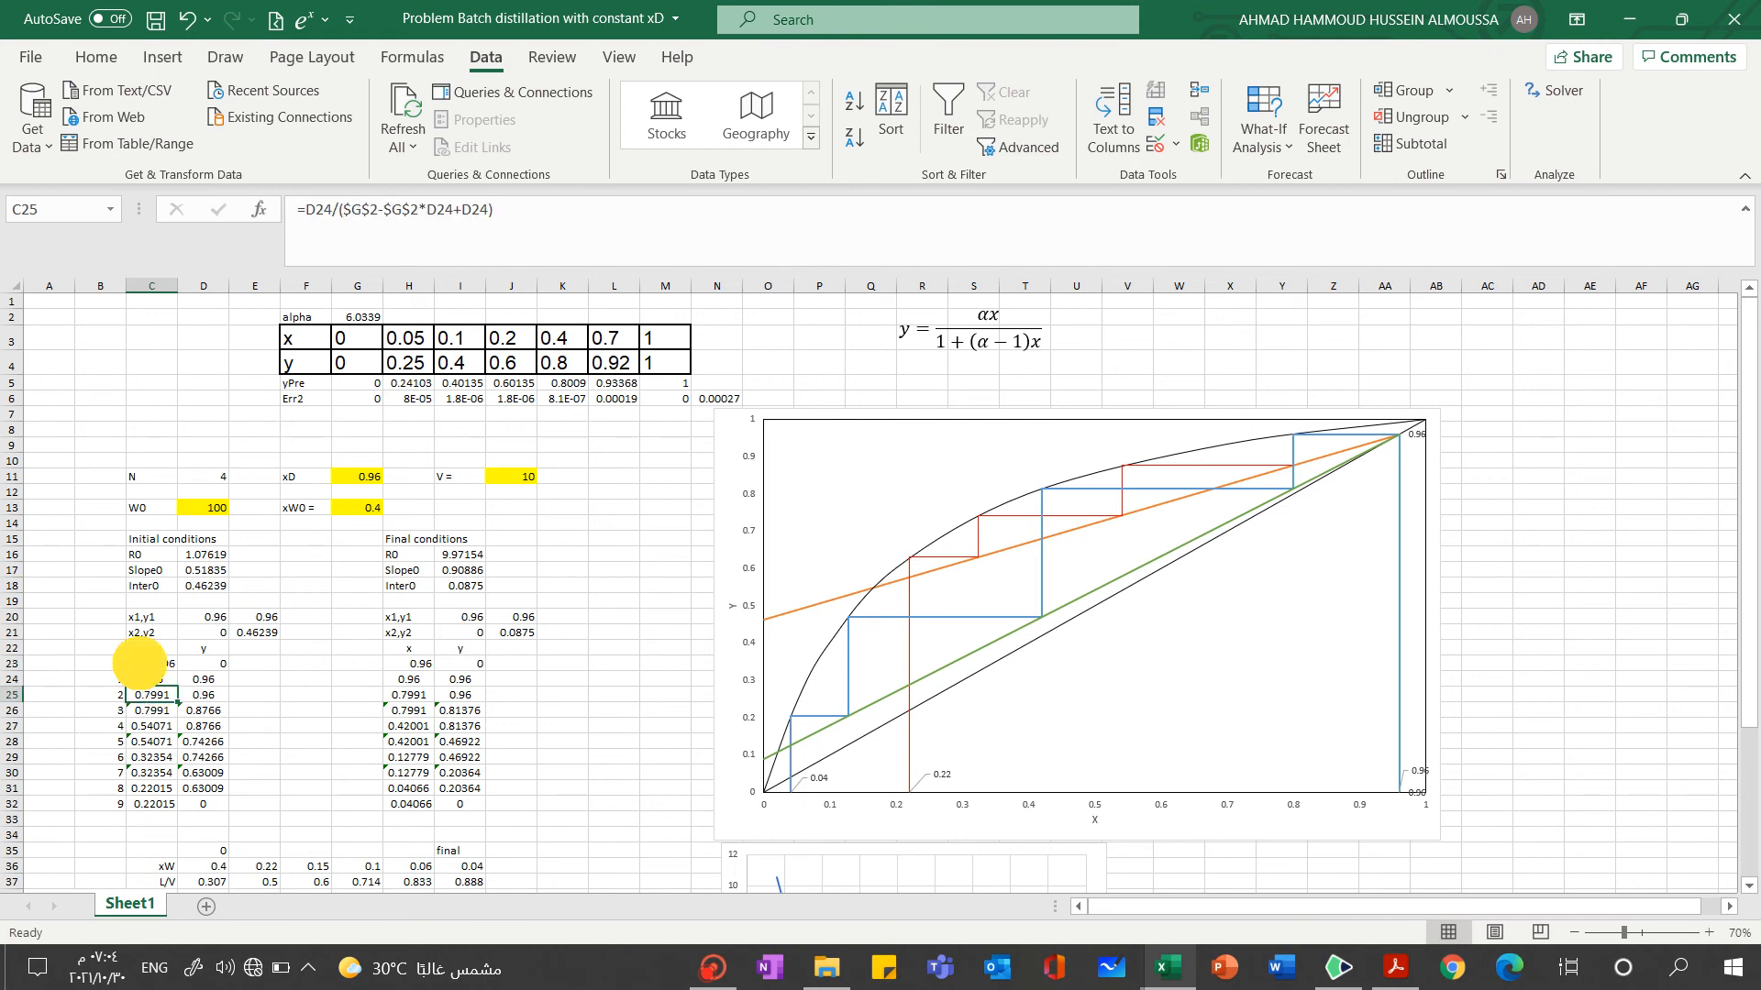
left_click(202, 663)
left_click(146, 679)
left_click(202, 678)
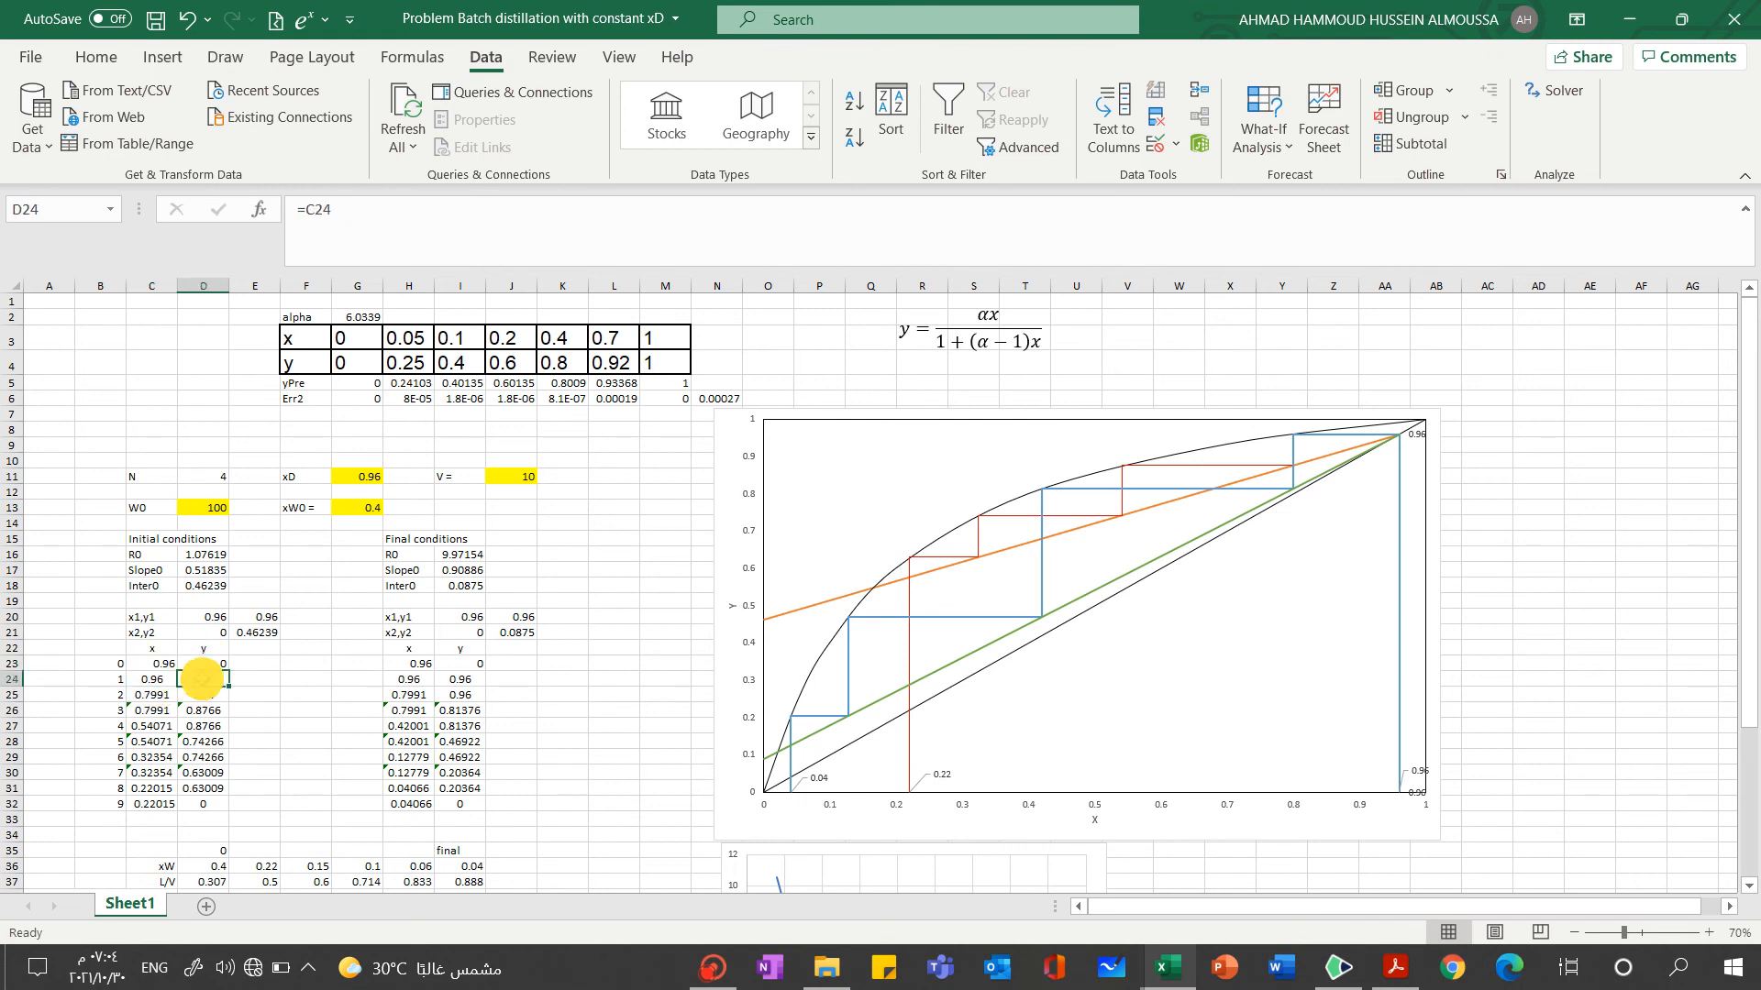
left_click(147, 679)
left_click(149, 695)
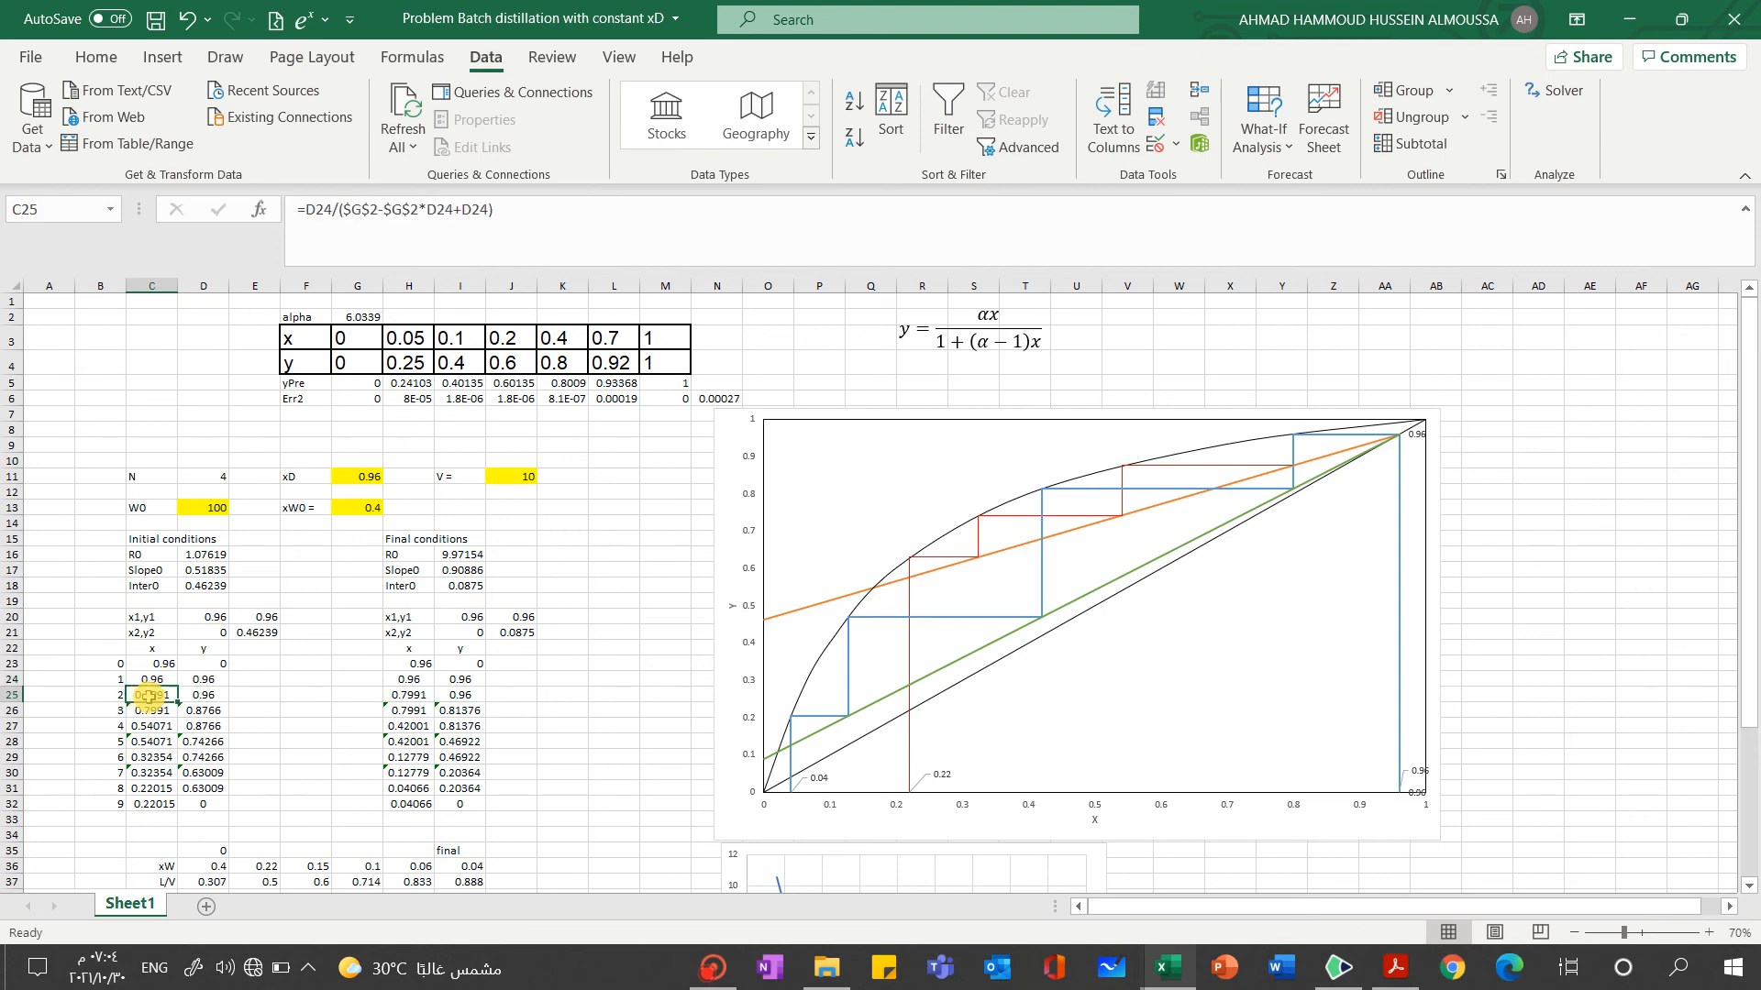
left_click(207, 697)
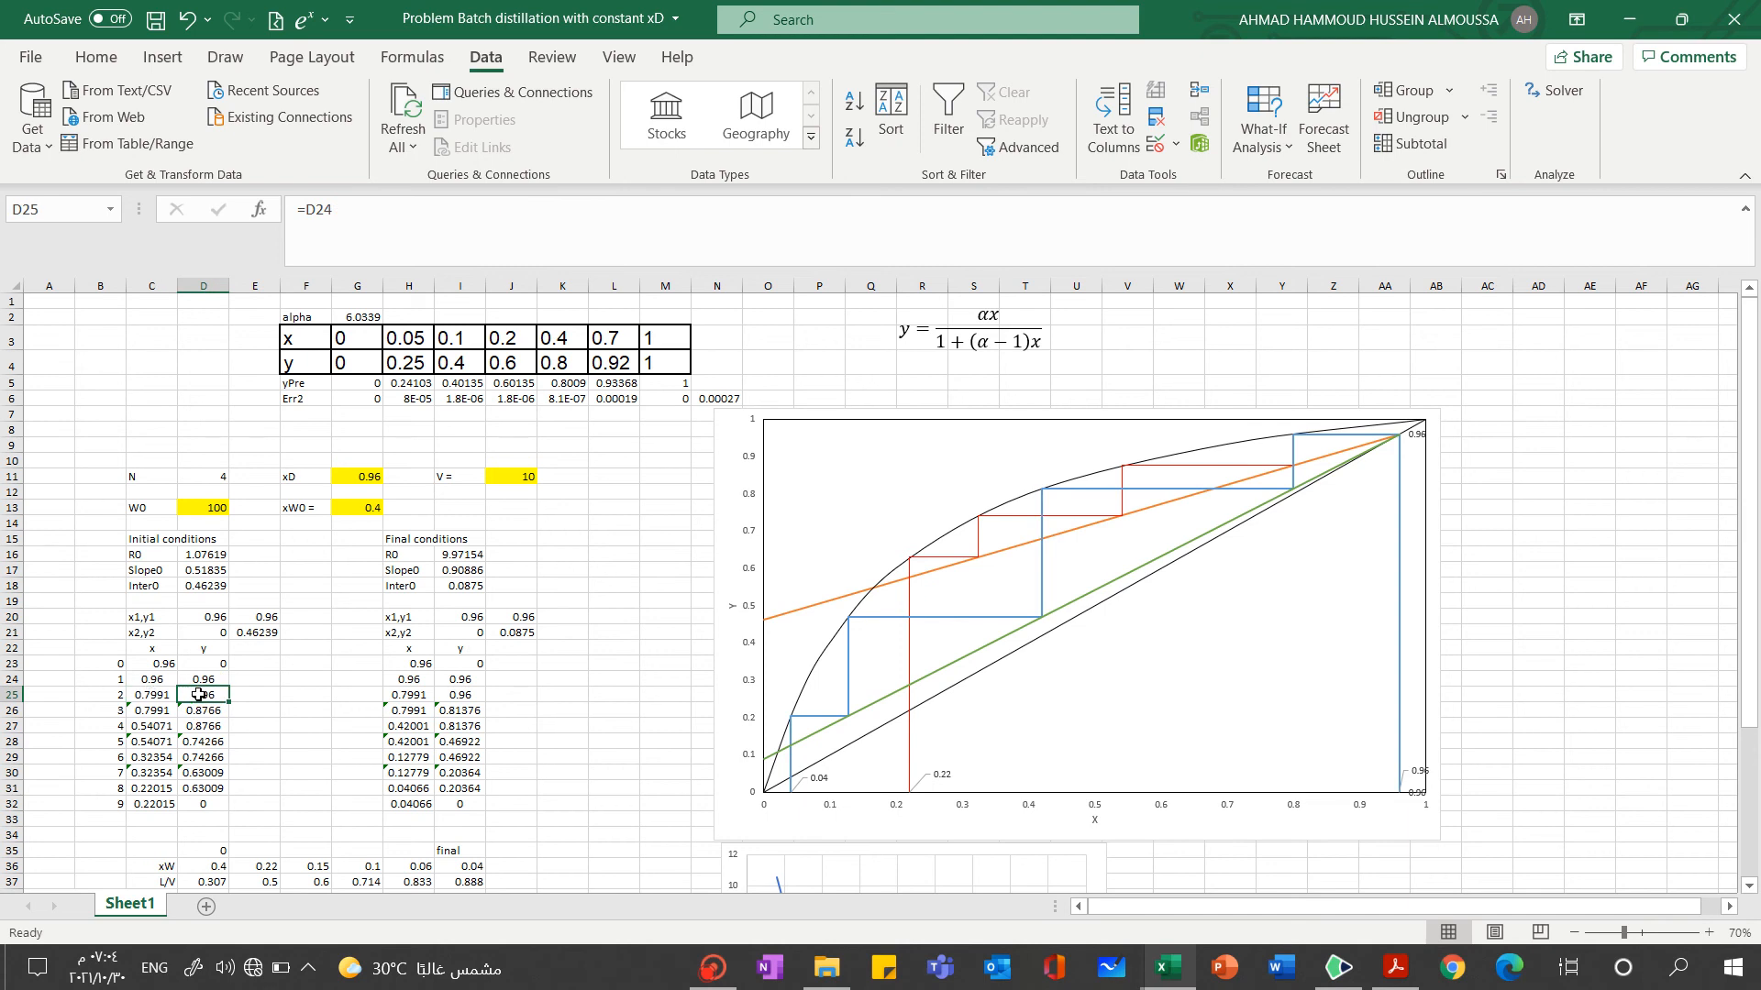
double_click(148, 695)
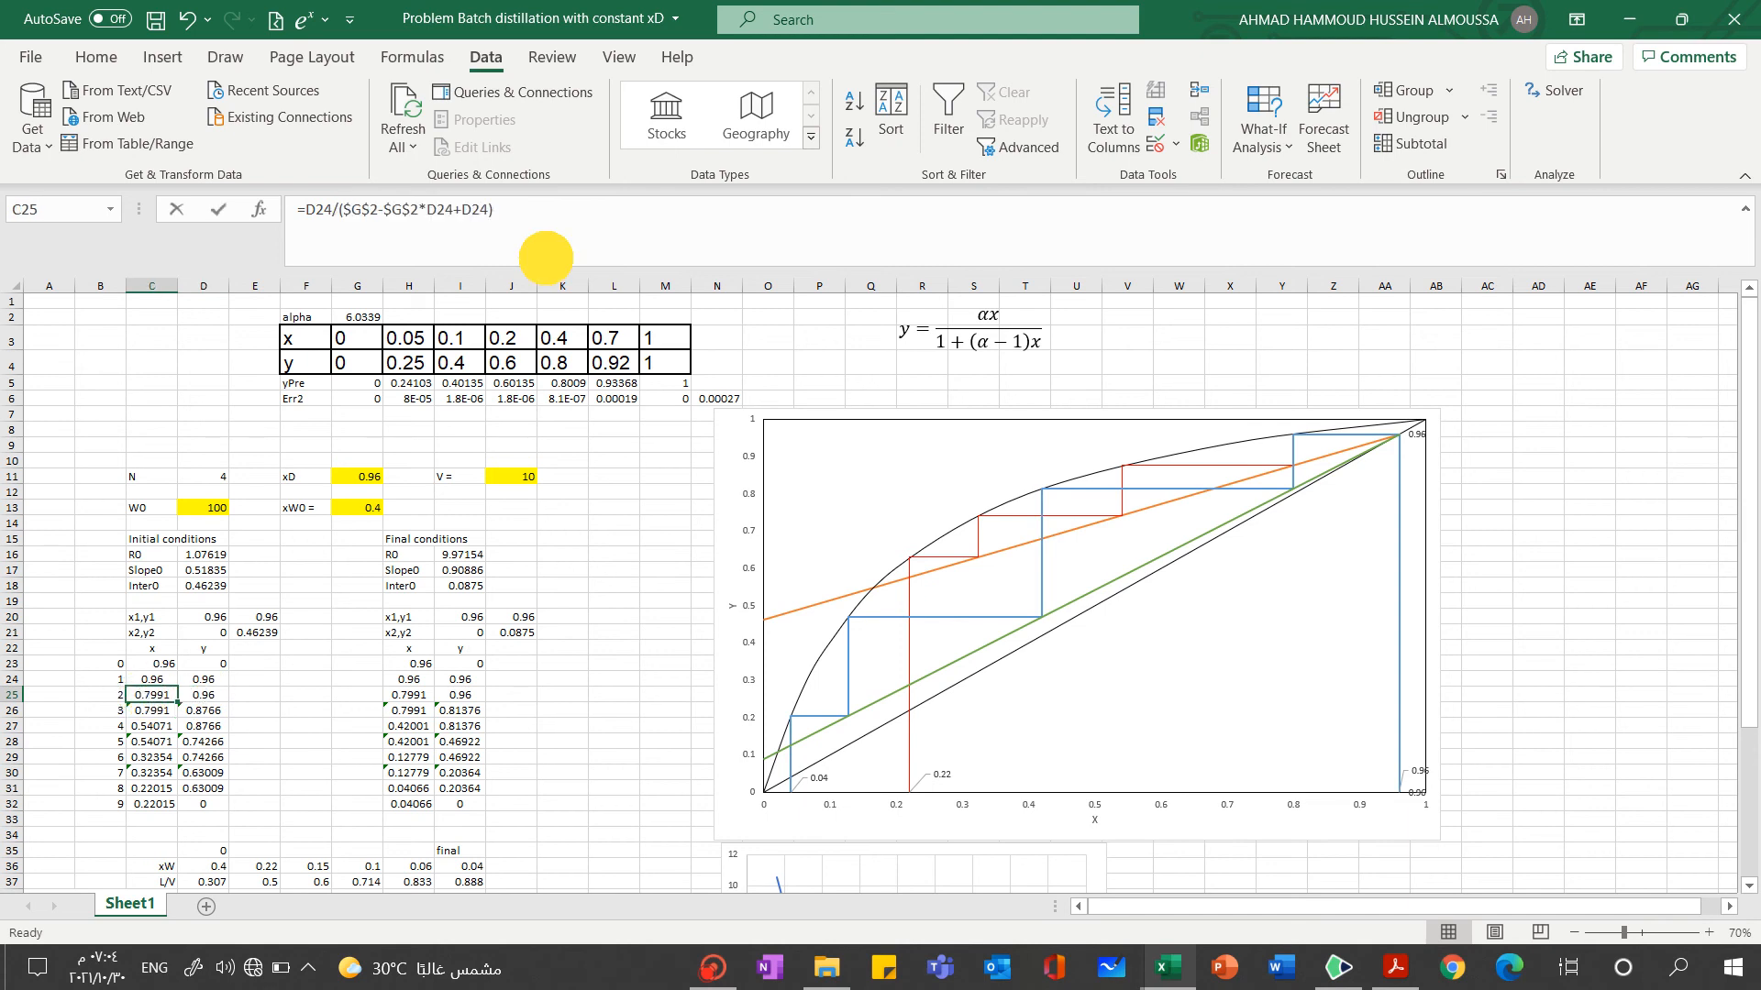
left_click(302, 680)
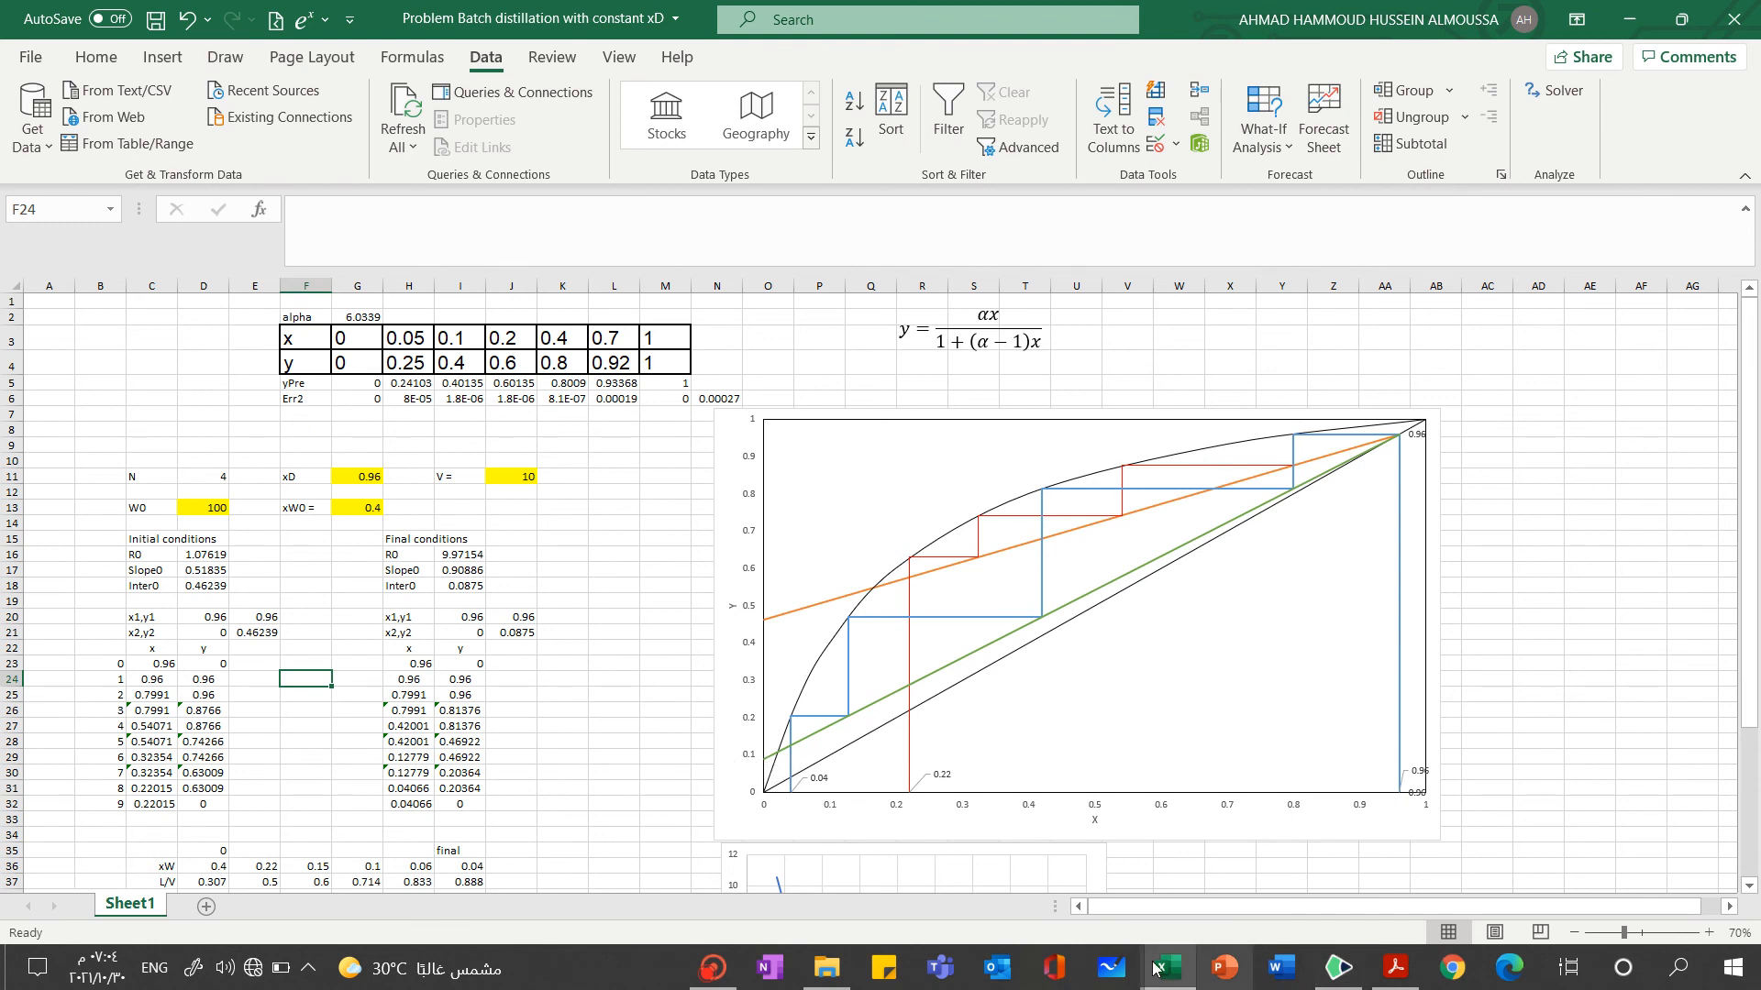
Switch to the Drawboard document to review Question 1 and its handwritten notes, and return to the Excel workbook
left_click(1337, 968)
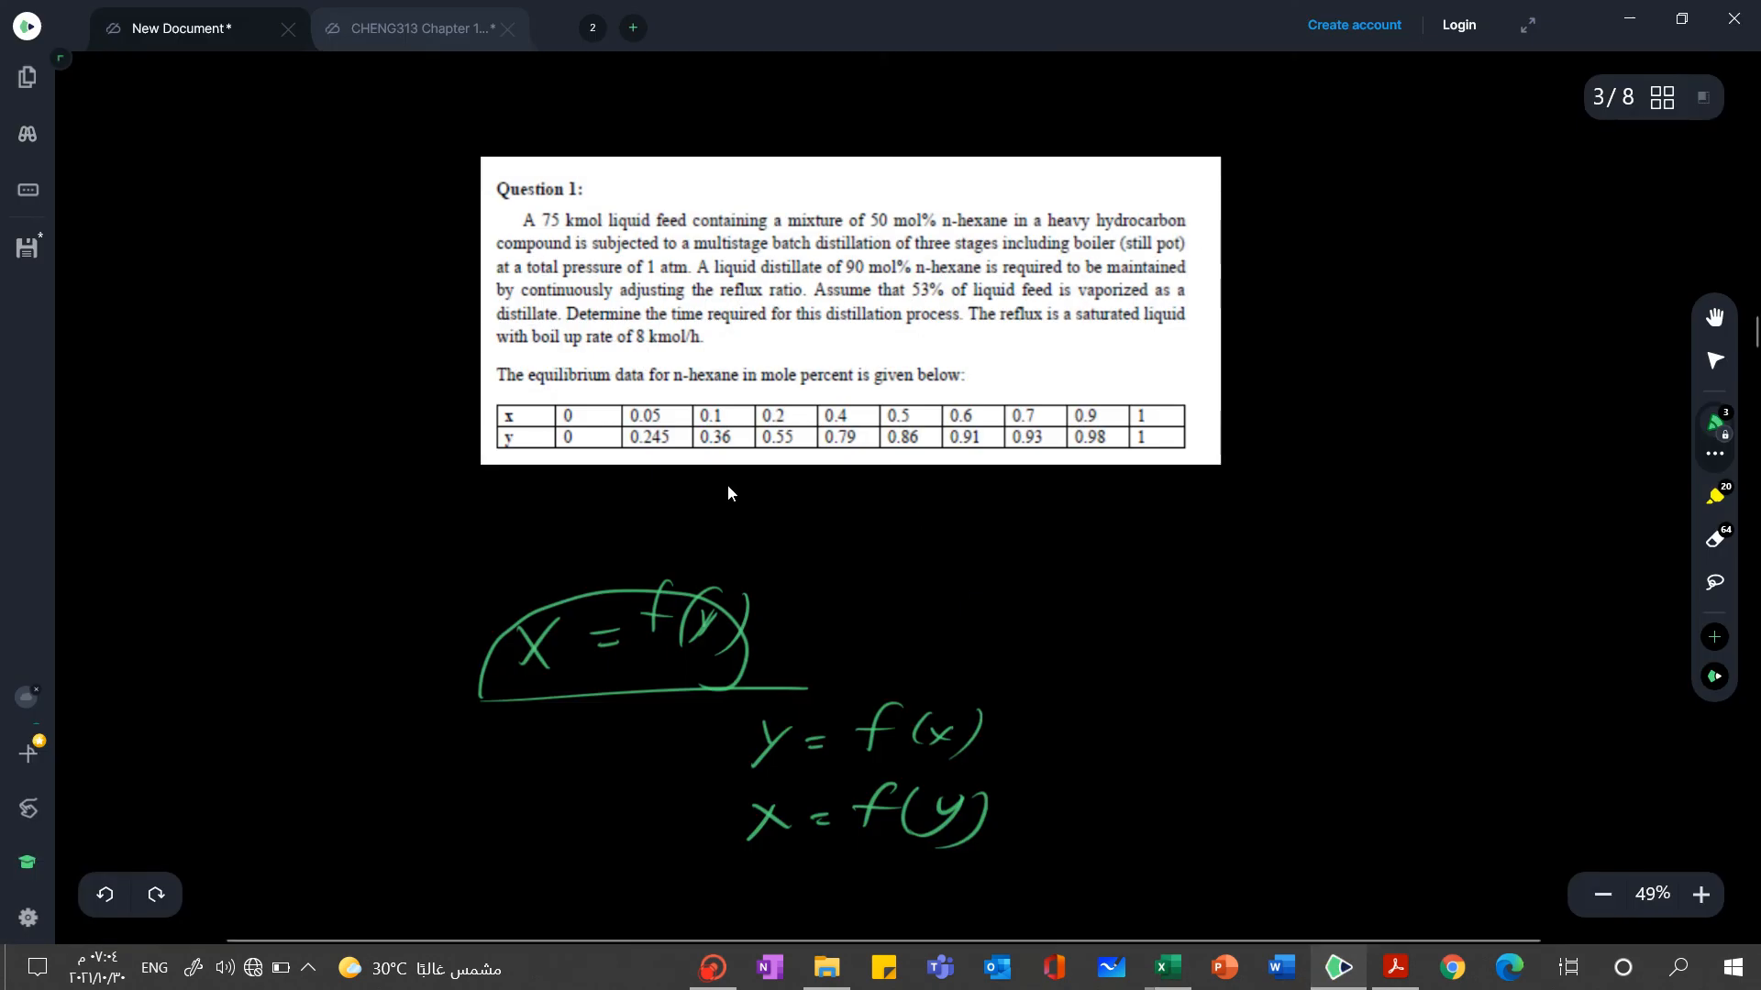
mouse_move(1337, 974)
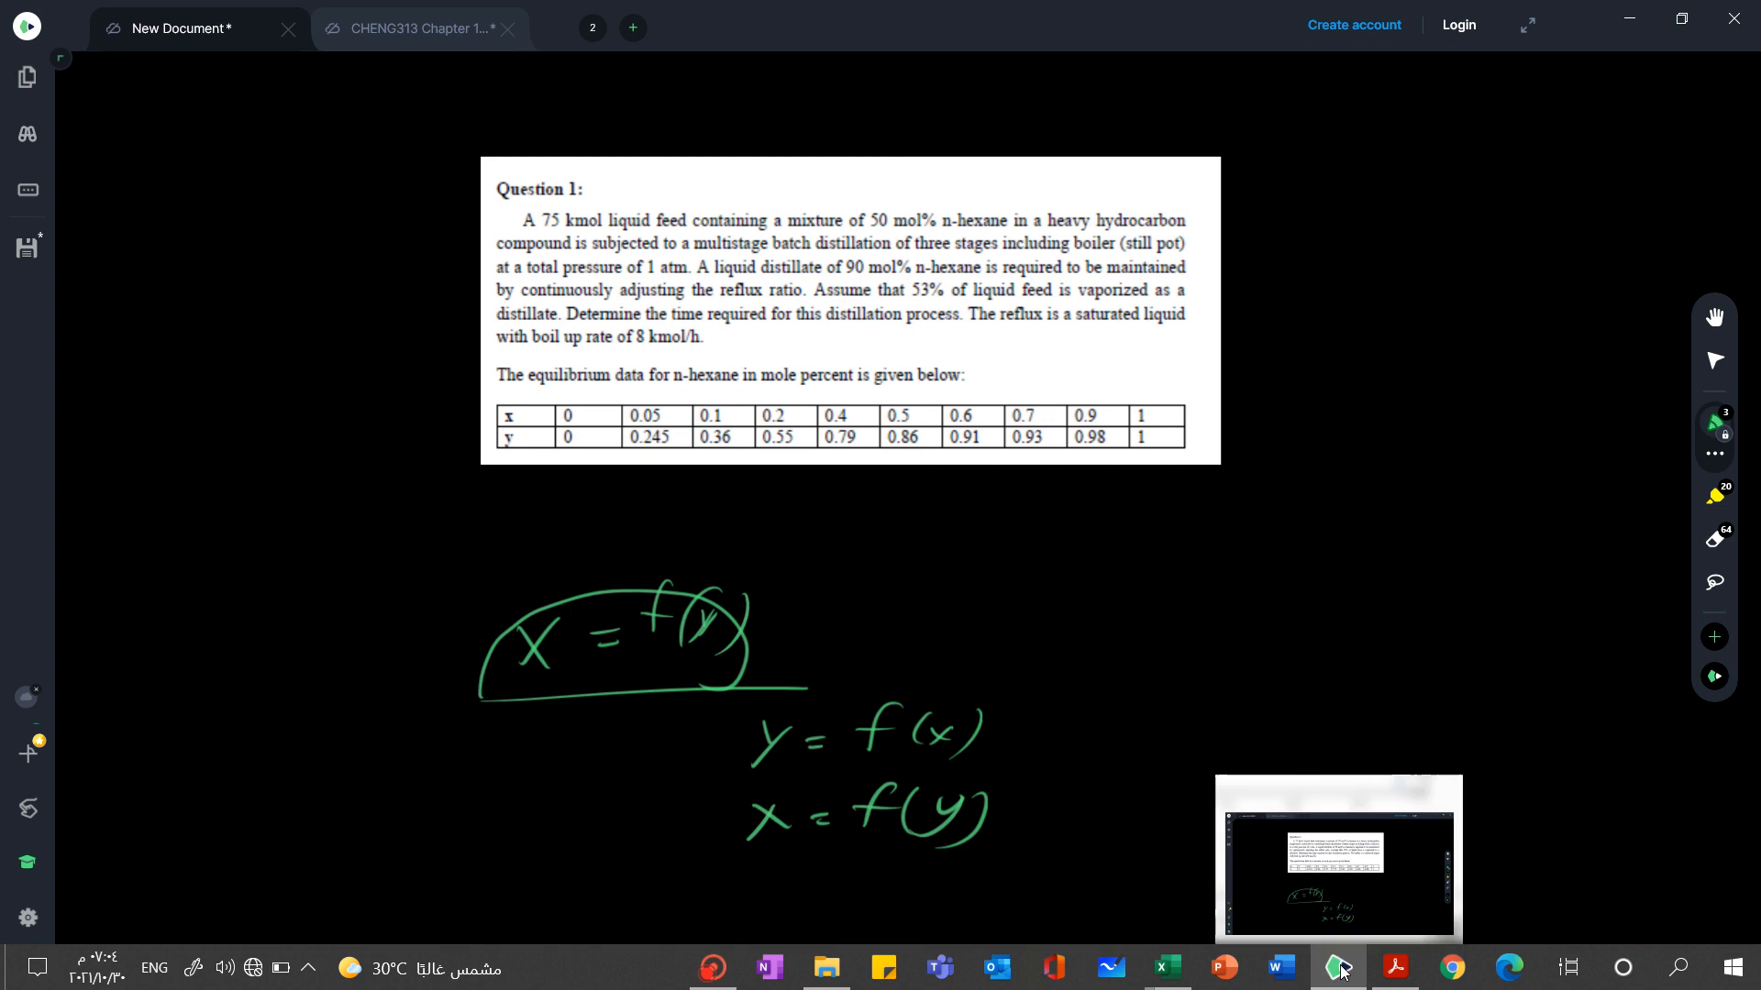
left_click(1339, 970)
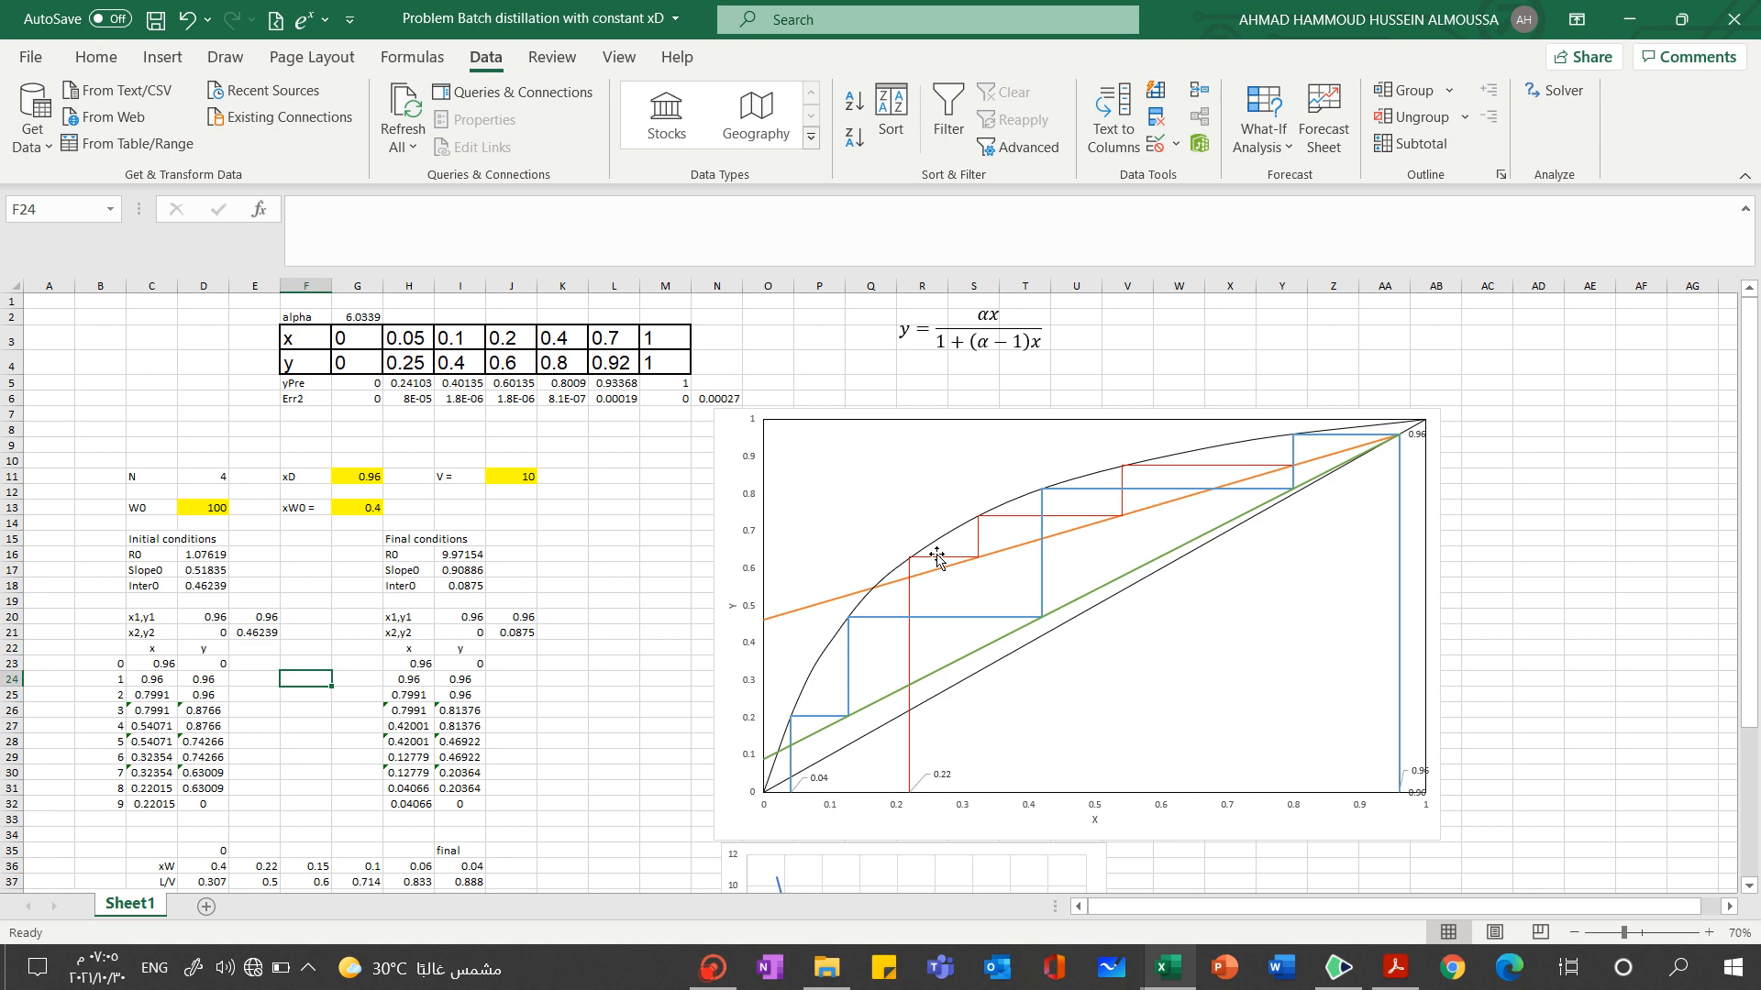
left_click(713, 968)
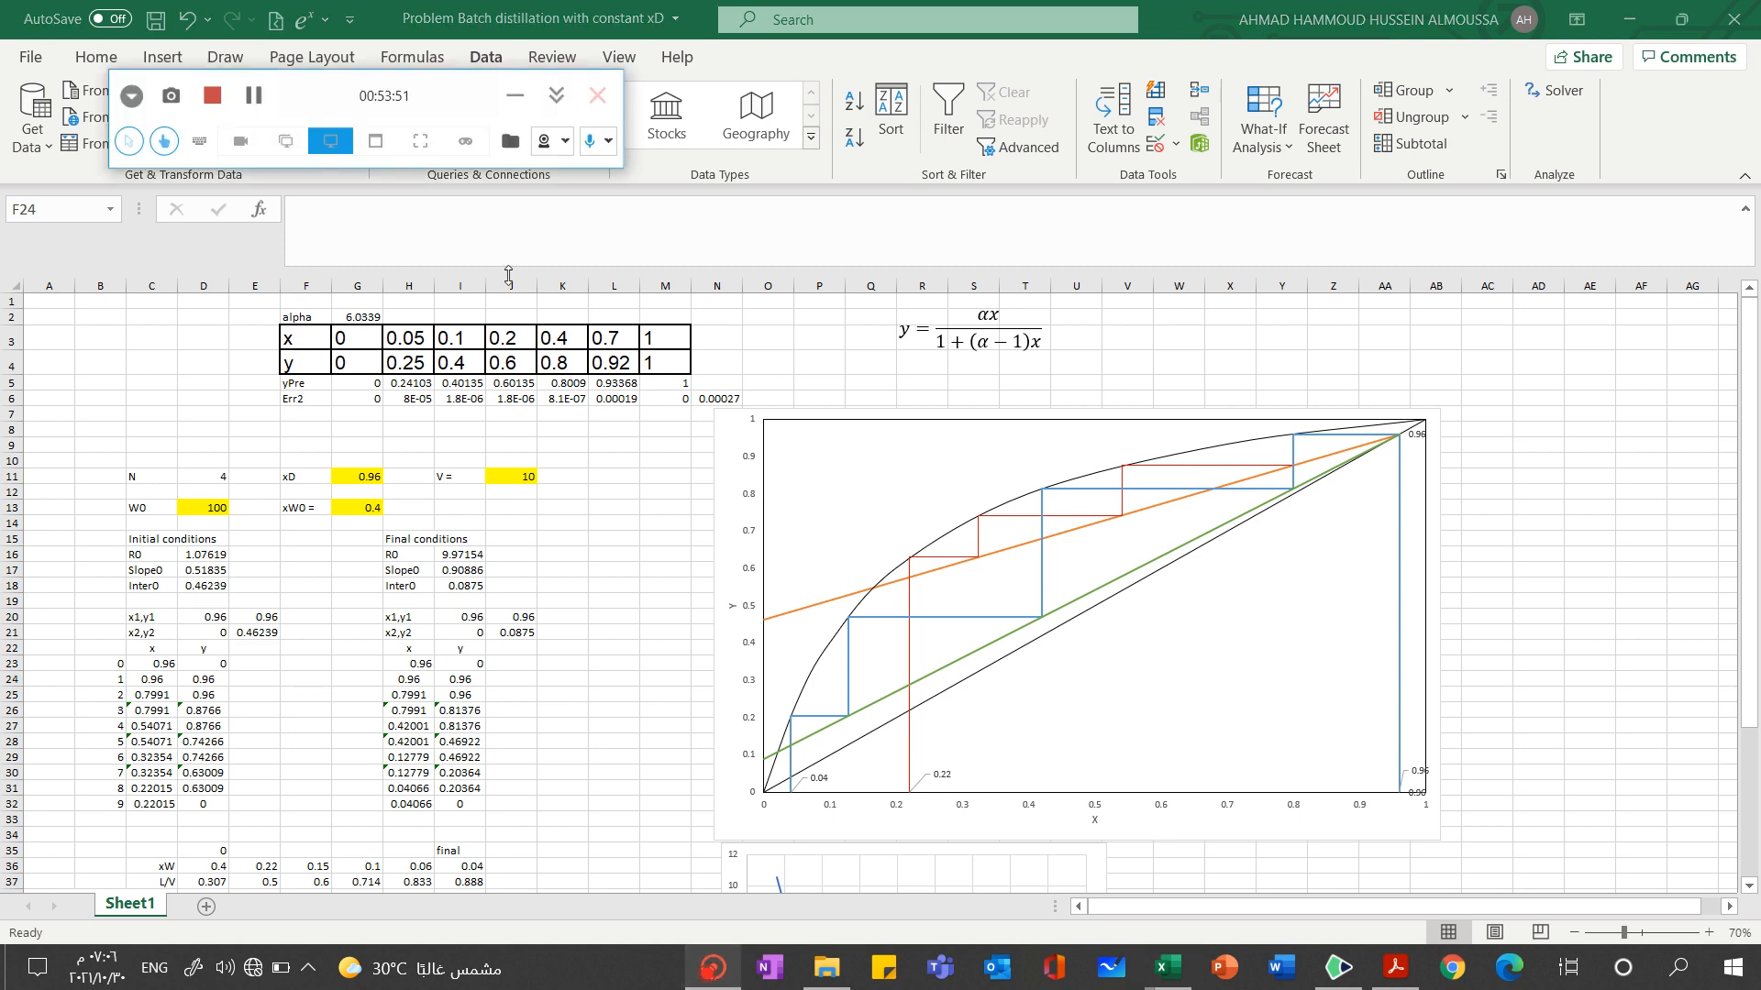